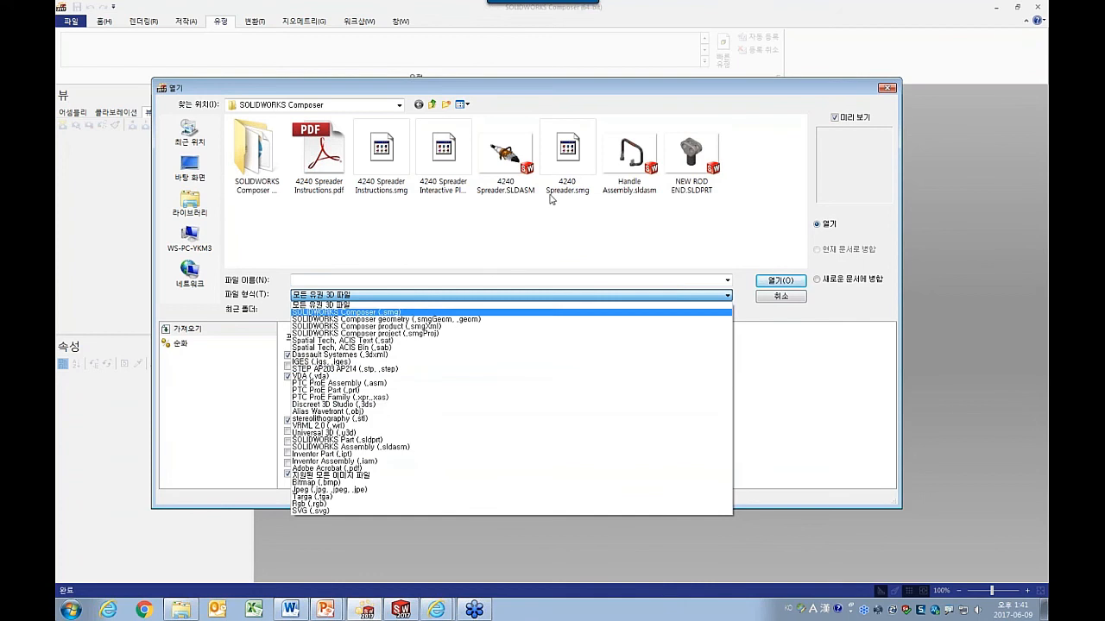
# Open the Composer file 4240 Spreader.smg from the SOLIDWORKS Composer folder.
pyautogui.click(565, 159)
pyautogui.click(774, 284)
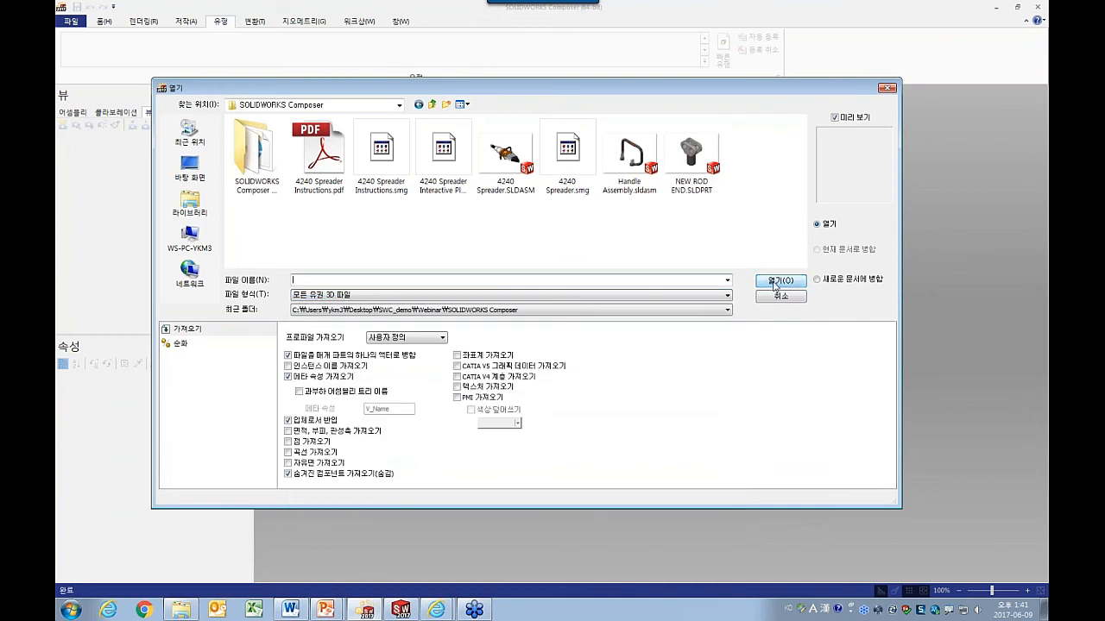
pyautogui.doubleClick(567, 151)
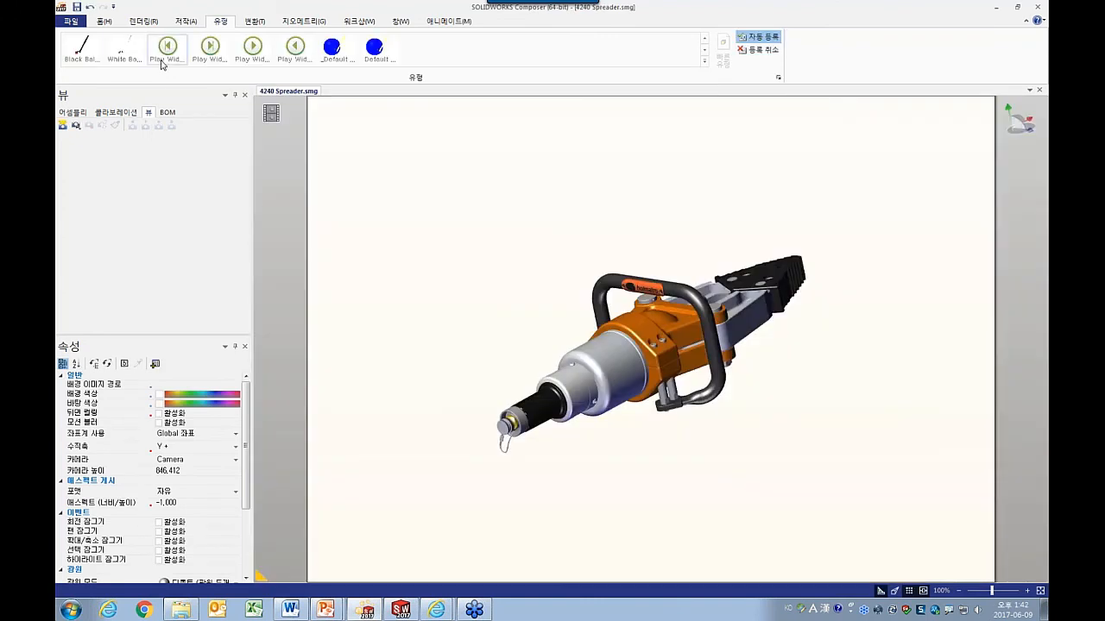
# Review the available commands for home, rendering, authoring, styles, transform, geometry, workshops and window layout.
pyautogui.click(104, 21)
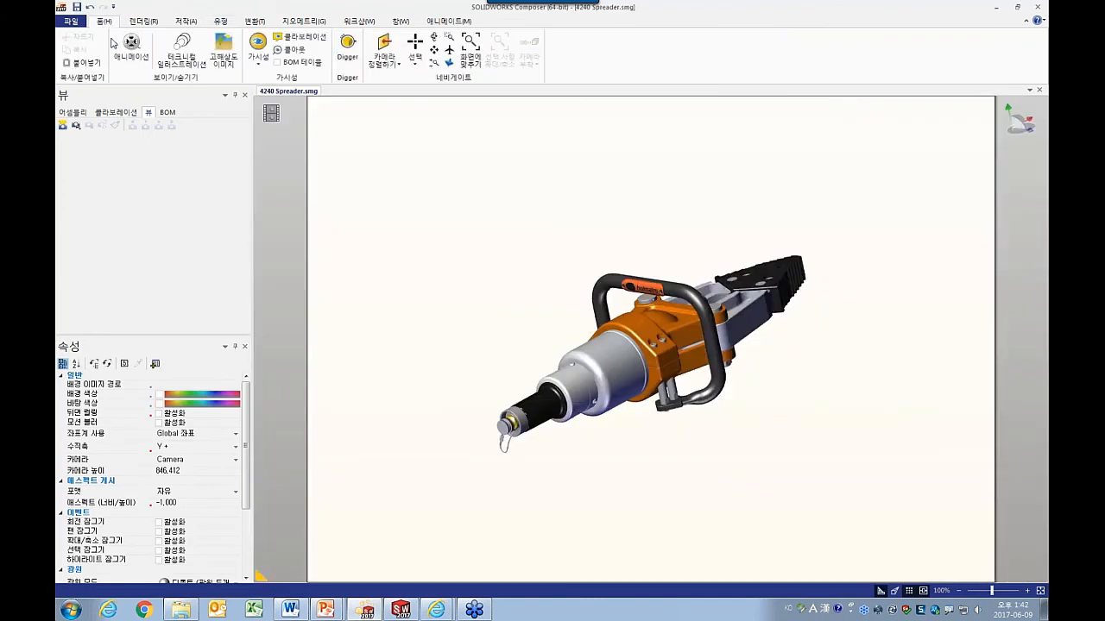
pyautogui.click(157, 23)
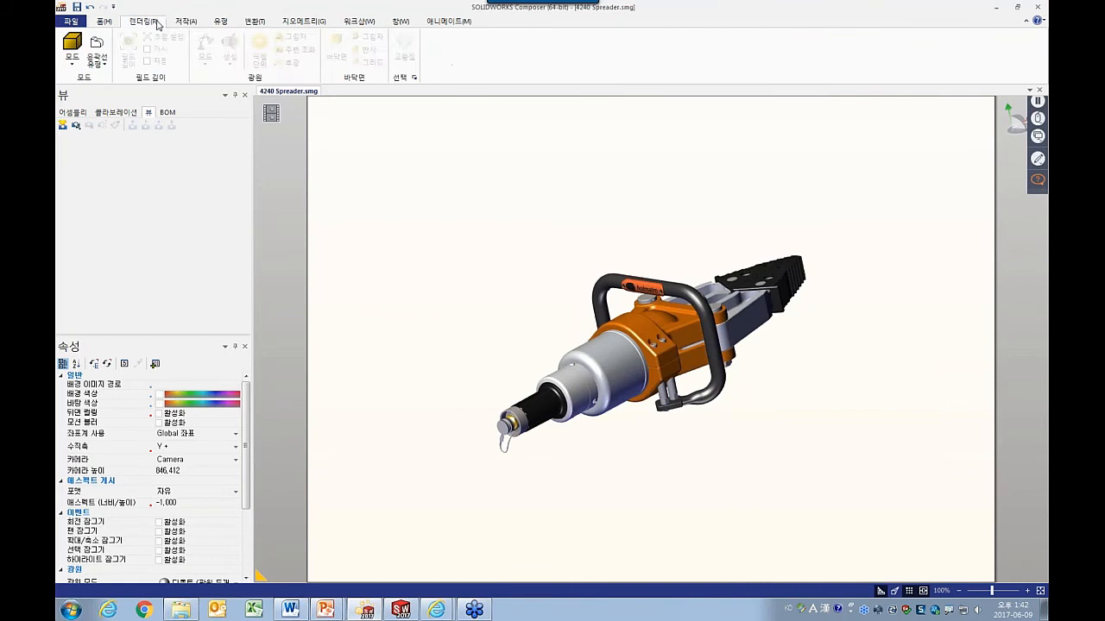
pyautogui.click(185, 22)
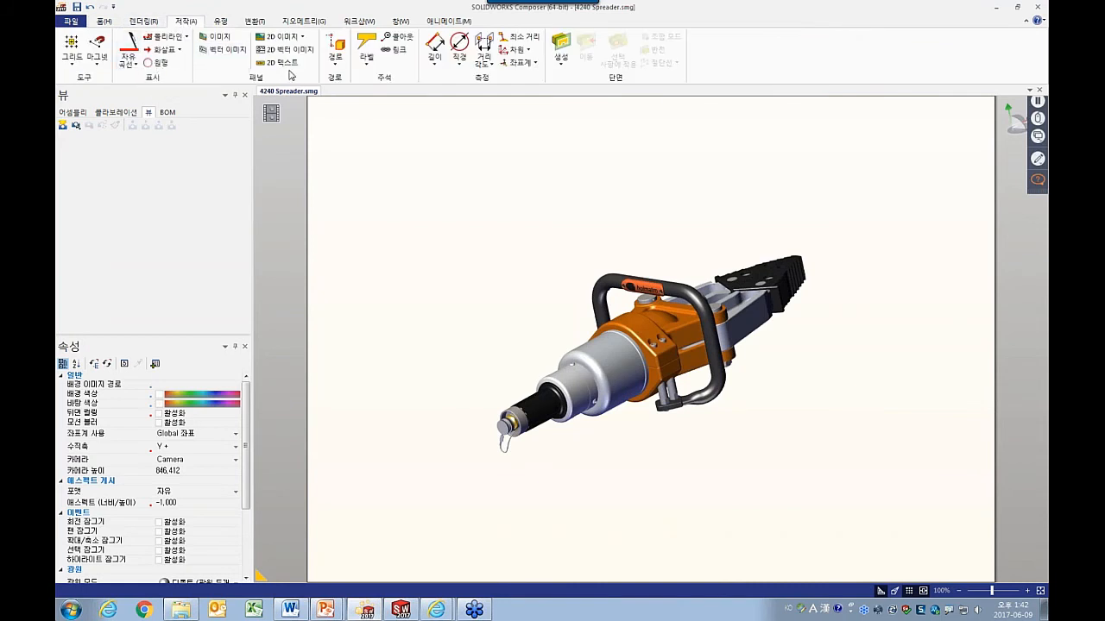
pyautogui.click(221, 24)
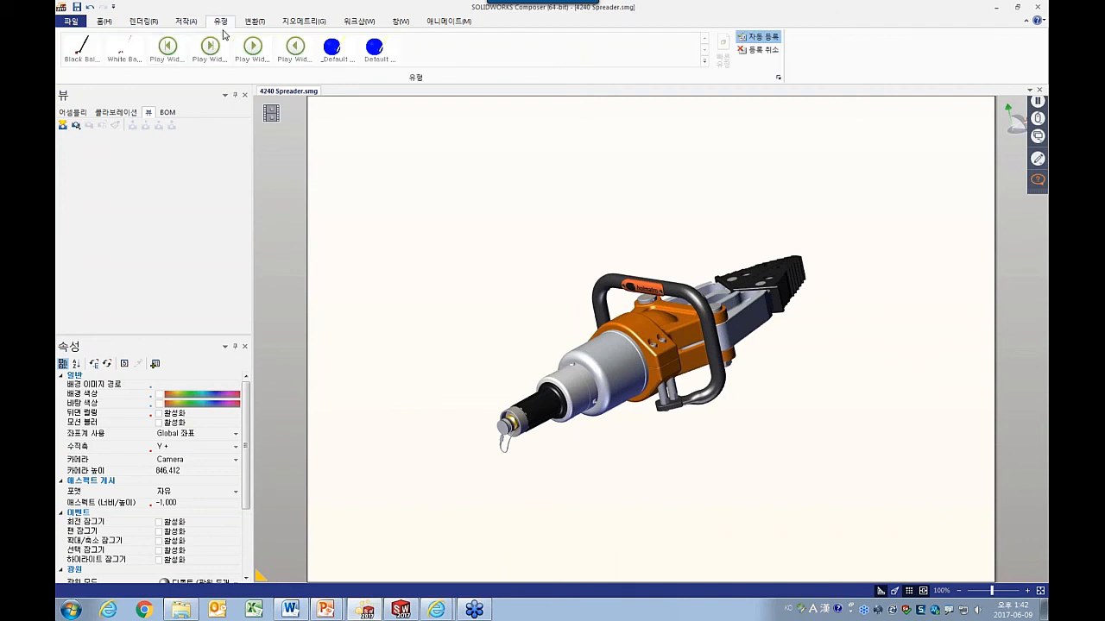
pyautogui.click(249, 24)
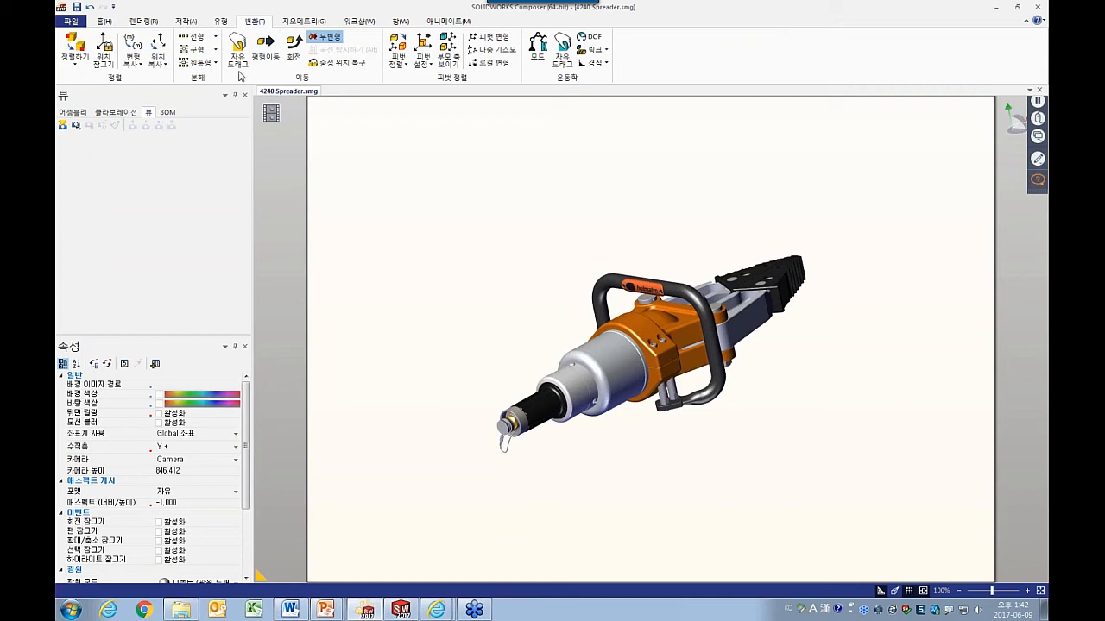
pyautogui.click(299, 22)
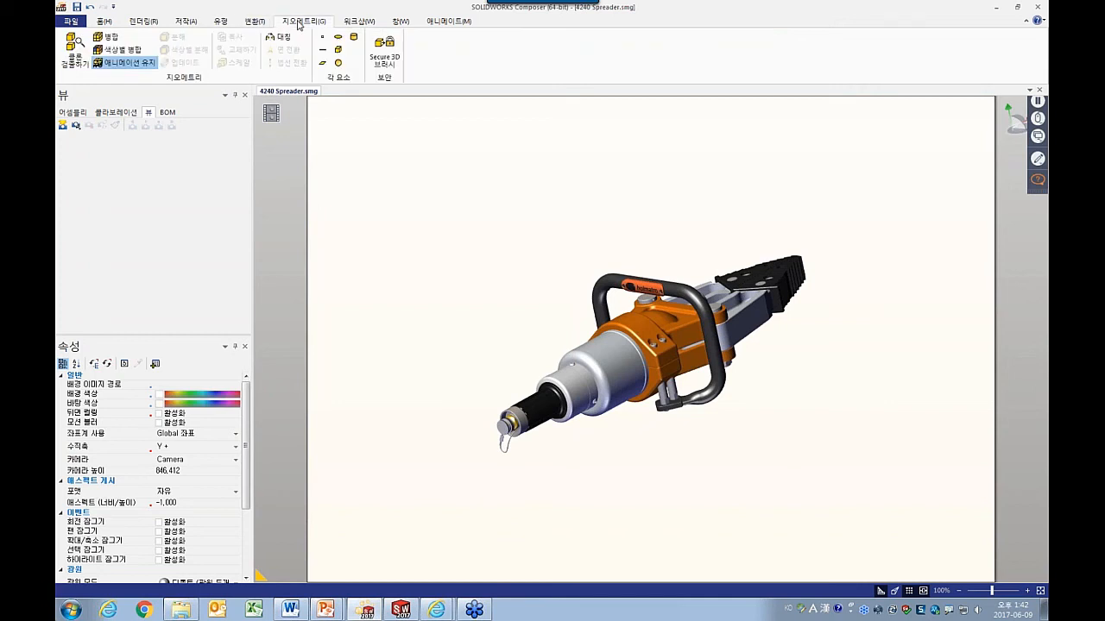
pyautogui.click(360, 22)
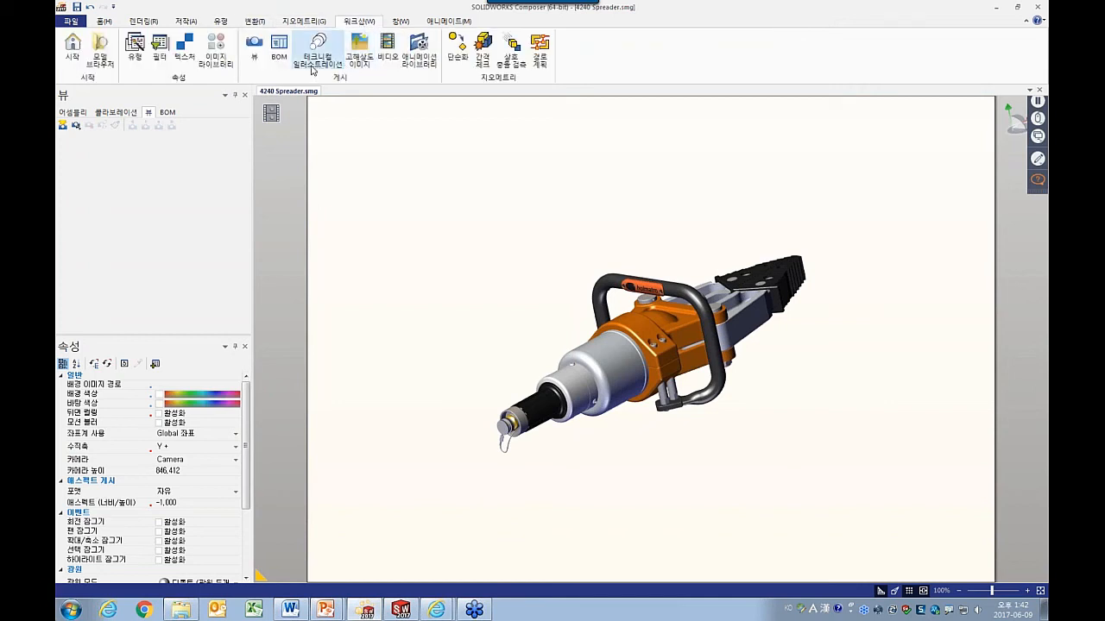
pyautogui.click(399, 20)
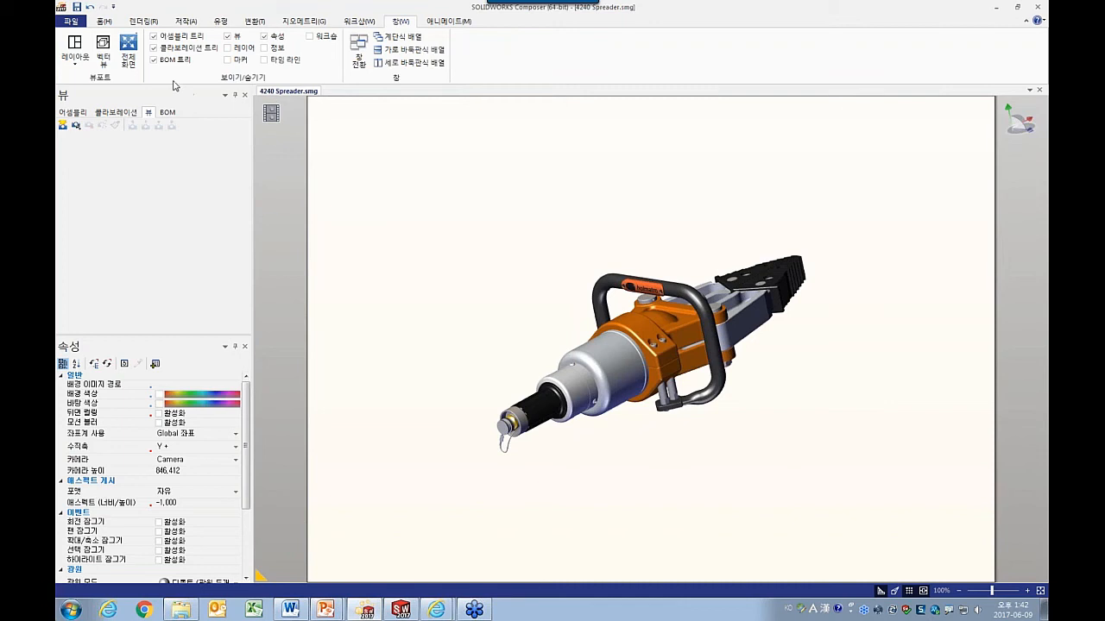
# Examine the spreader's assembly tree, its collaboration items, the views list and the document properties.
pyautogui.click(75, 112)
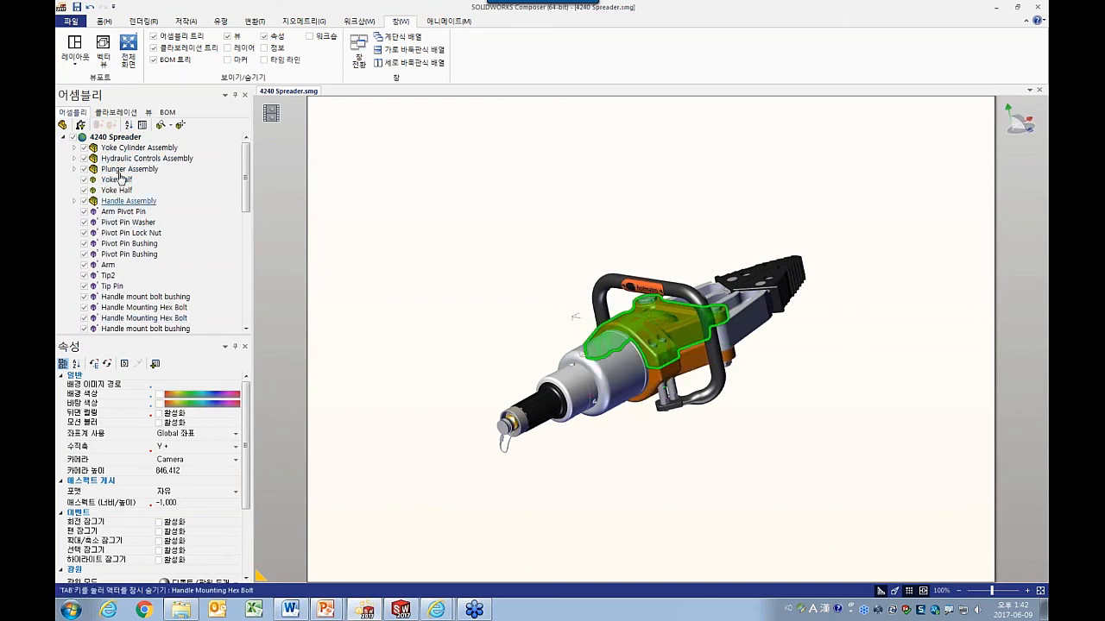
pyautogui.click(113, 115)
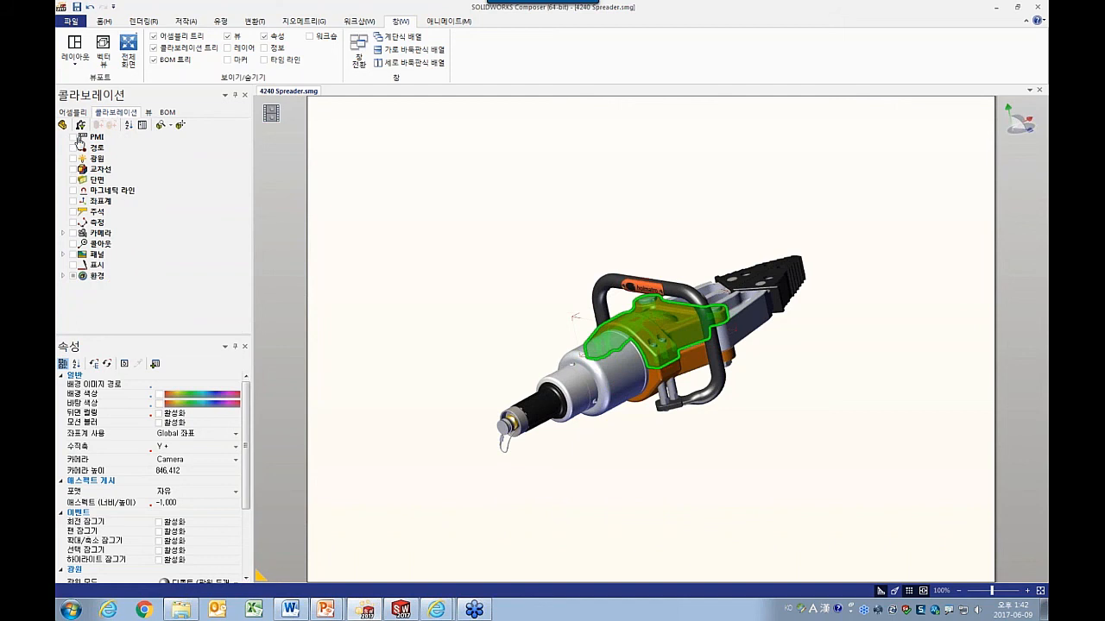
pyautogui.click(147, 113)
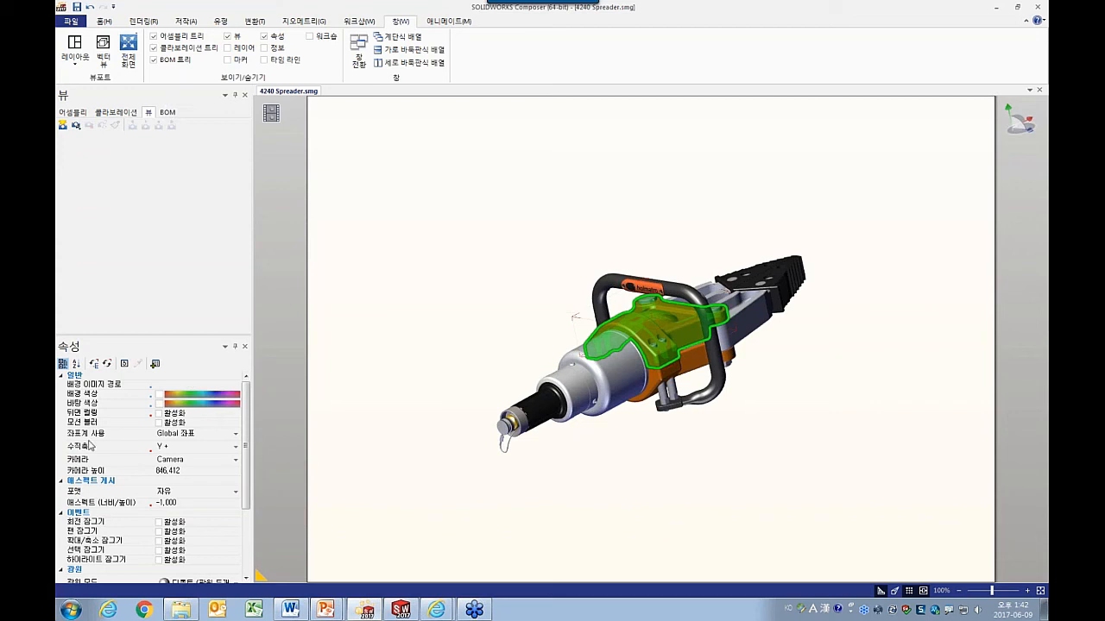
pyautogui.moveTo(242, 416); pyautogui.dragTo(205, 314)
# Clear the part selection and render the spreader in the smooth with outlines mode.
pyautogui.click(144, 21)
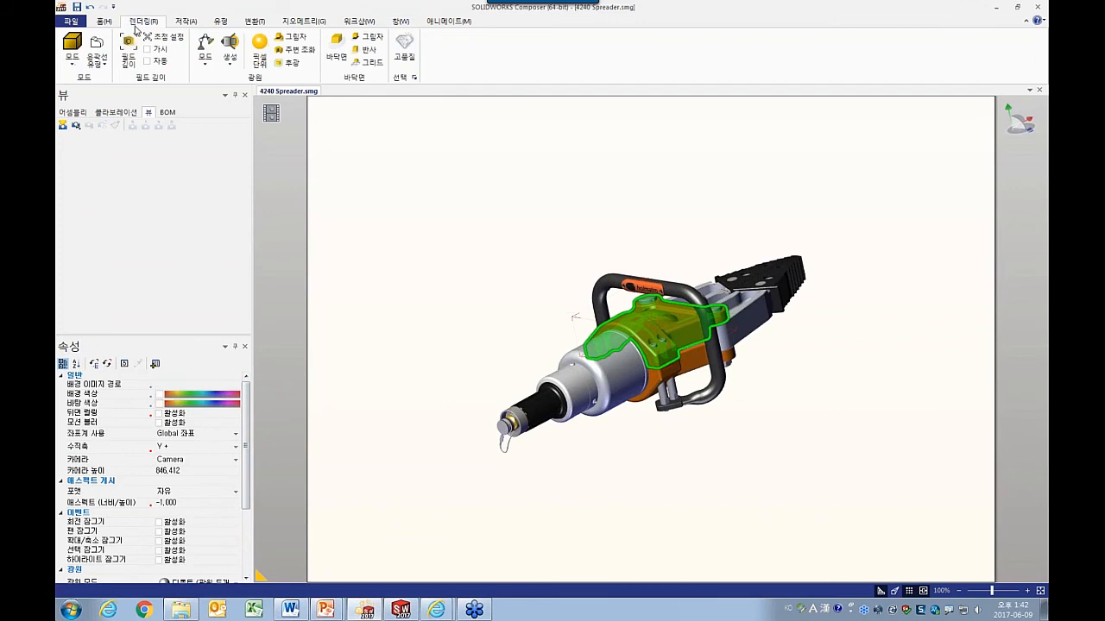
pyautogui.click(482, 332)
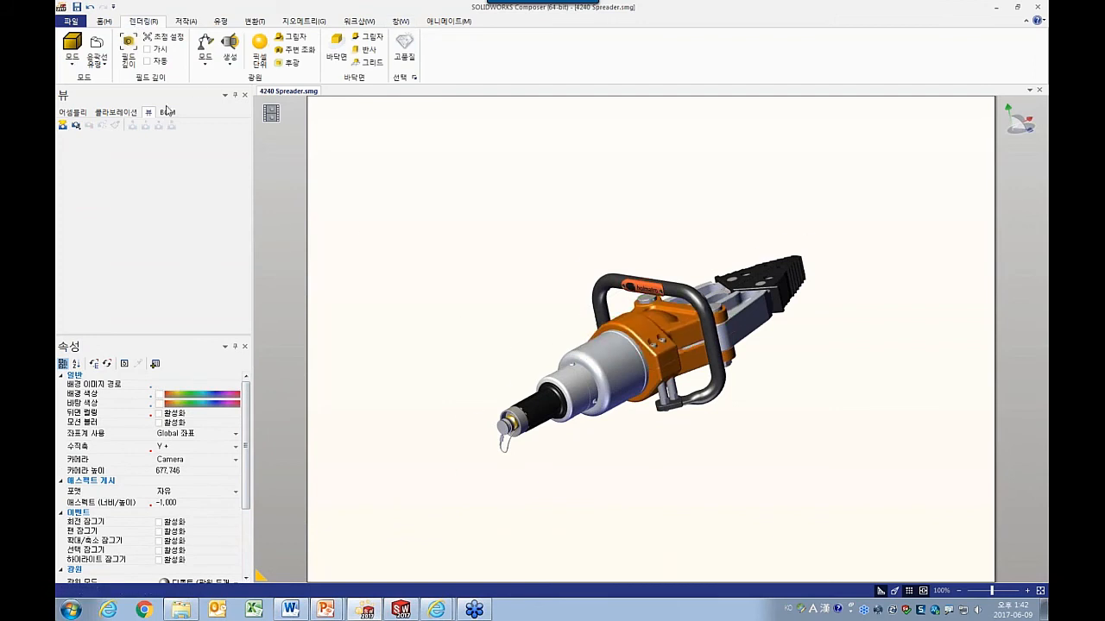
pyautogui.click(78, 60)
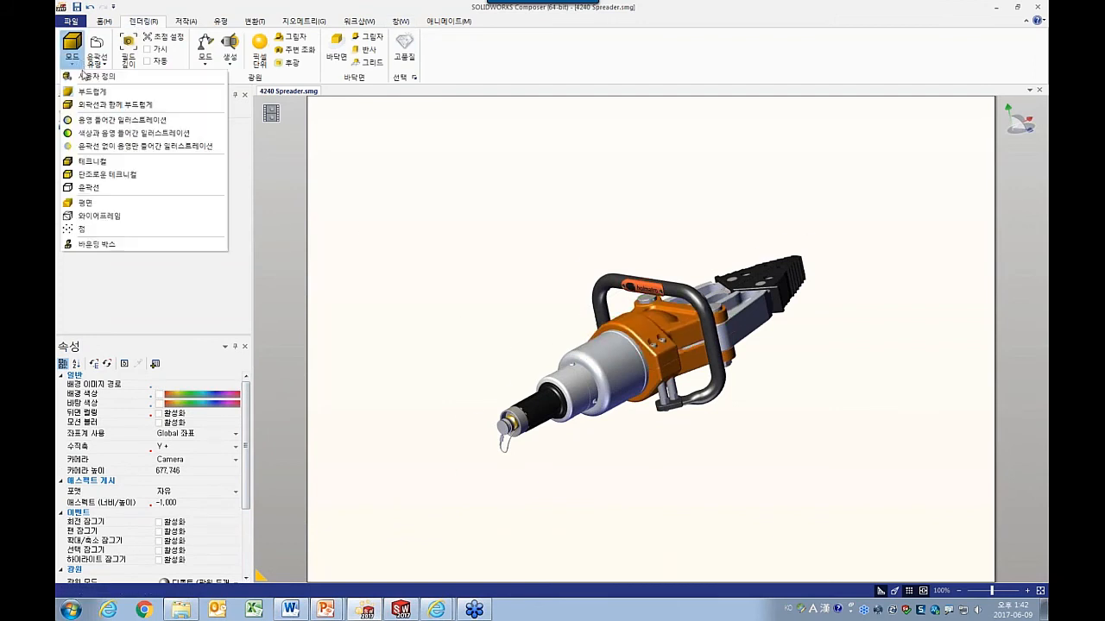
pyautogui.click(90, 107)
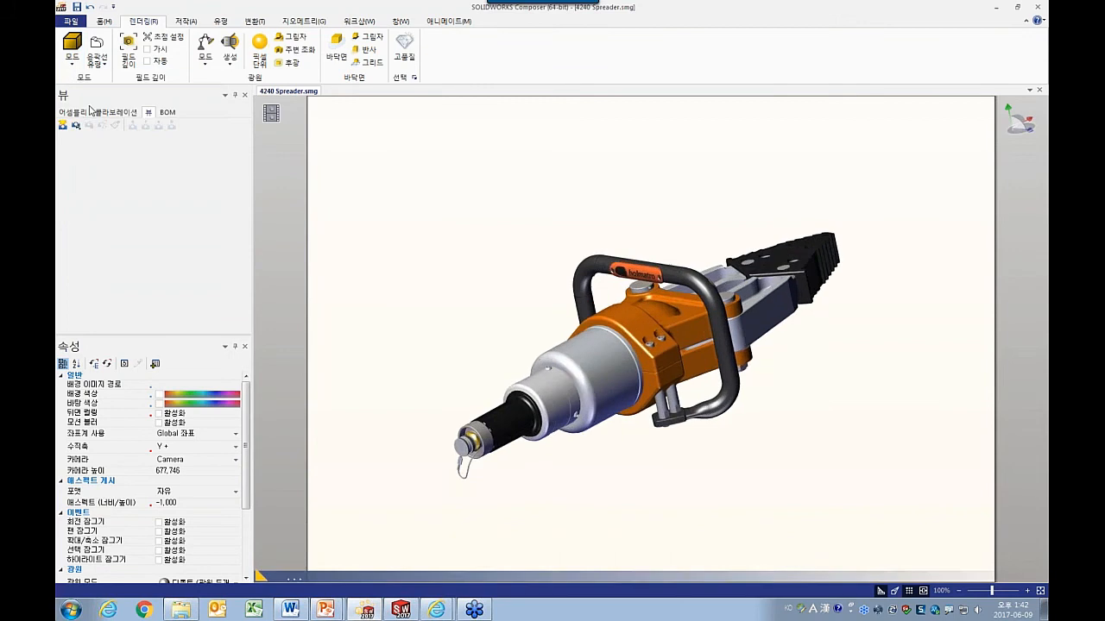
# Try the shaded illustration rendering mode on the spreader, followed by the technical mode.
pyautogui.click(79, 64)
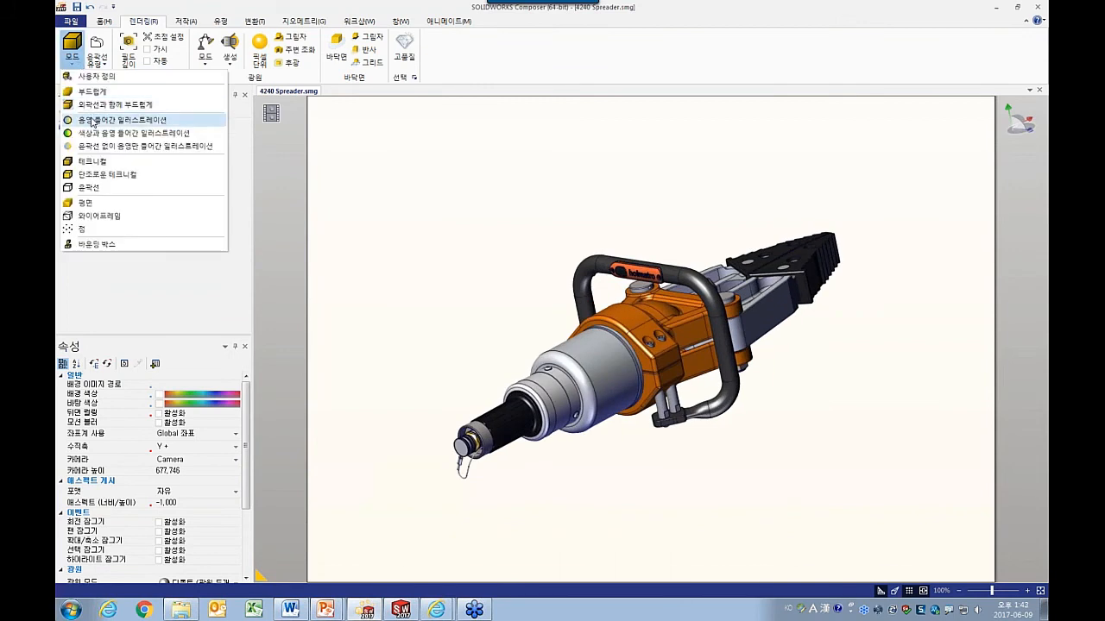
pyautogui.click(91, 120)
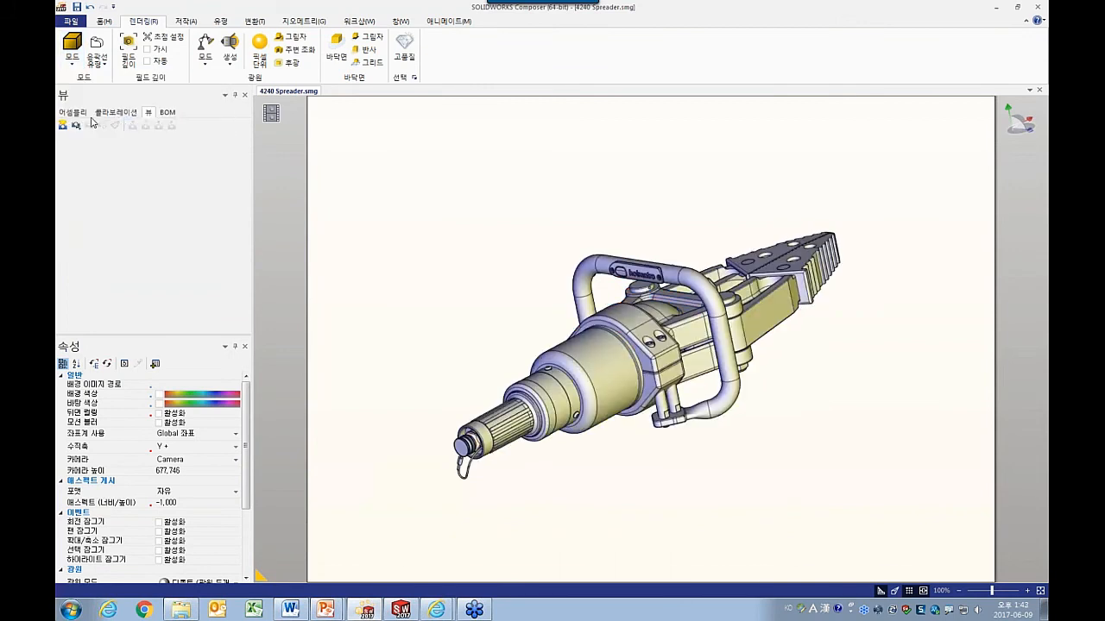
pyautogui.click(75, 64)
pyautogui.click(90, 163)
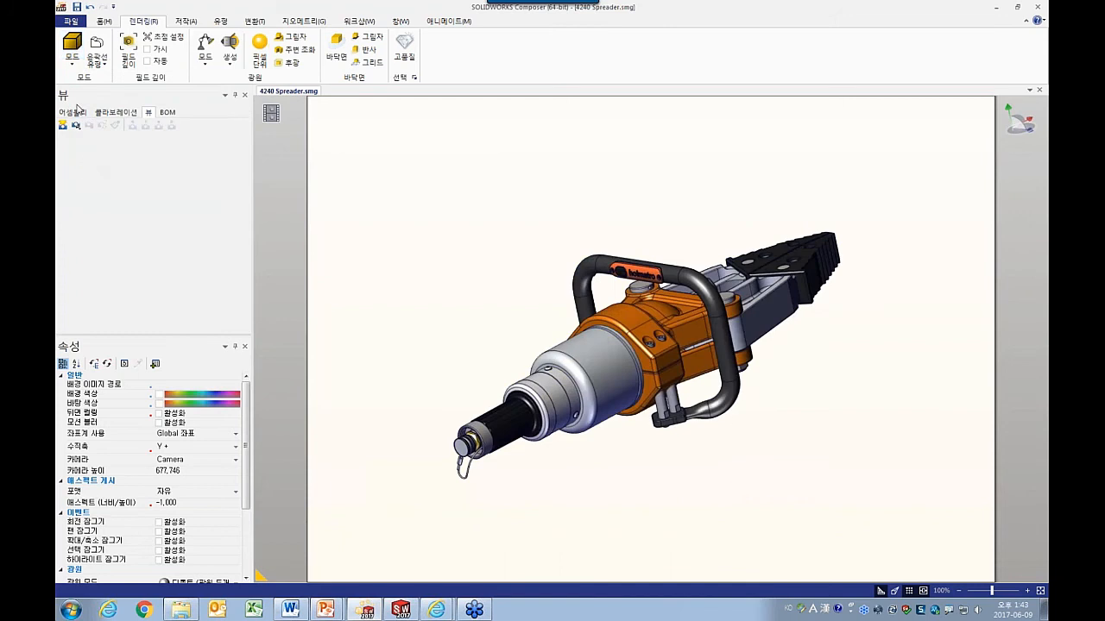
# Try the silhouette rendering mode on the spreader, and set the rendering back to smooth.
pyautogui.click(75, 64)
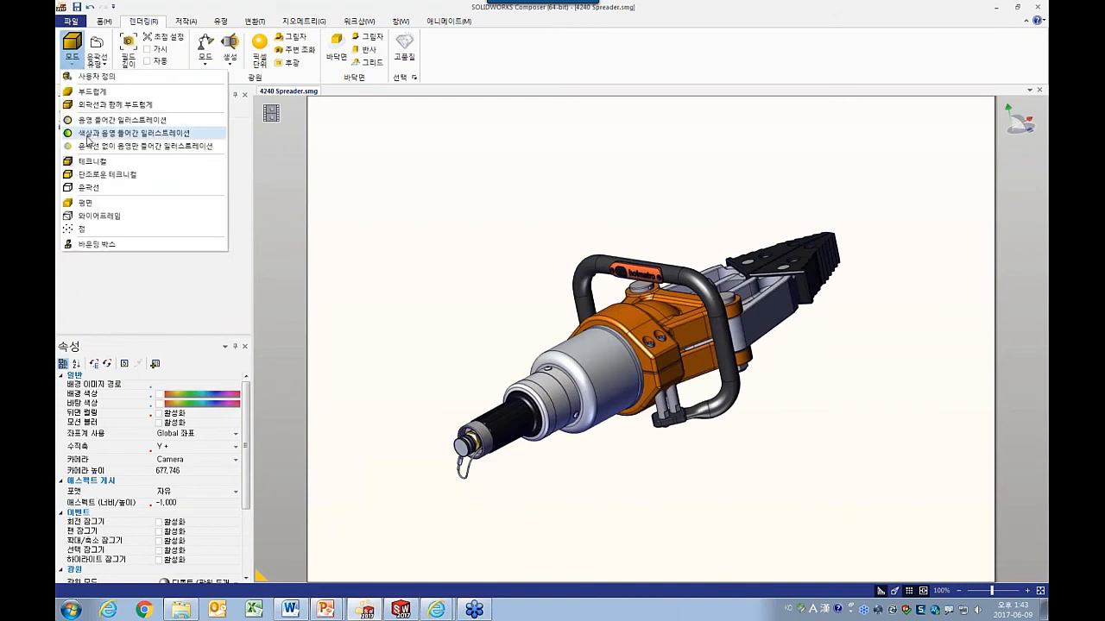
pyautogui.click(90, 188)
pyautogui.moveTo(643, 380)
pyautogui.mouseDown()
pyautogui.moveTo(624, 419)
pyautogui.moveTo(644, 399)
pyautogui.mouseUp()
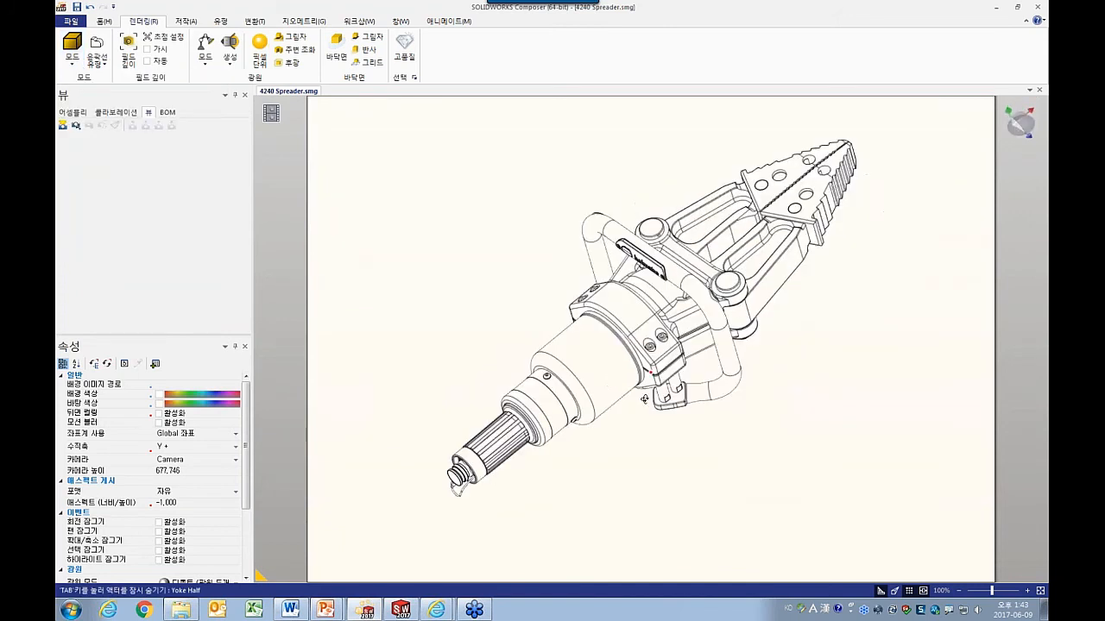
pyautogui.click(73, 57)
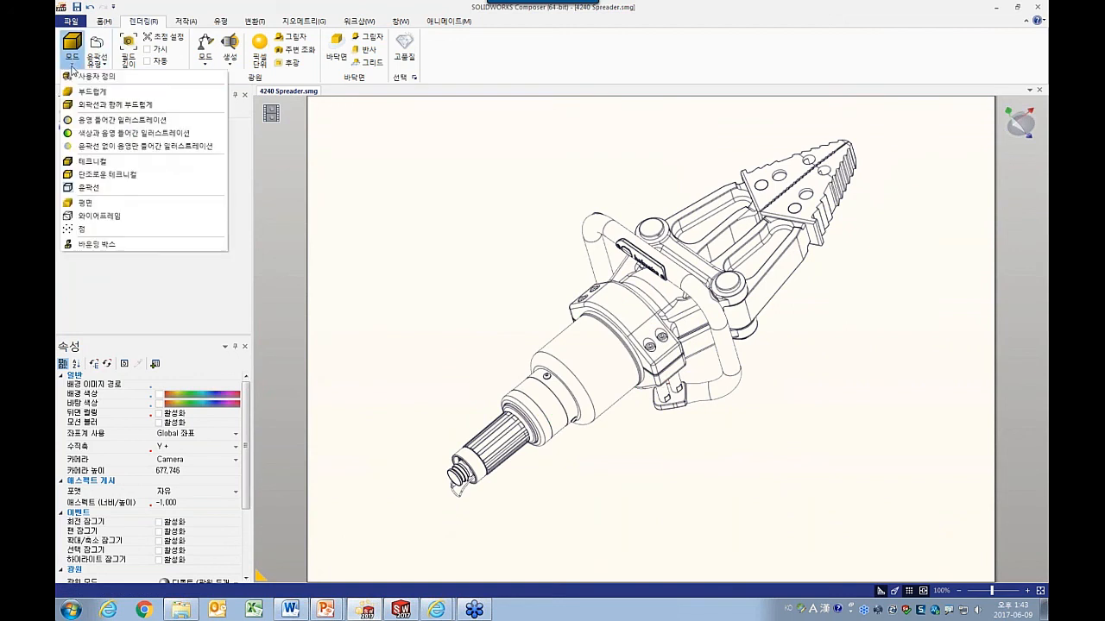
pyautogui.click(79, 92)
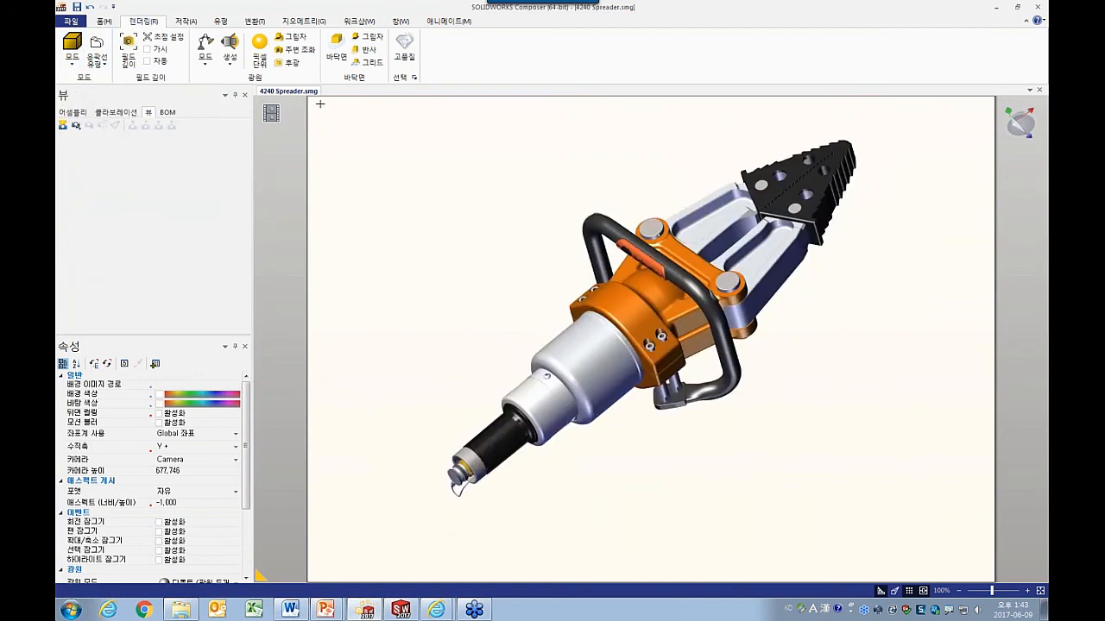
# Align the camera to the isometric view with the jaw tips facing forward and center the enlarged spreader on the sheet.
pyautogui.click(104, 22)
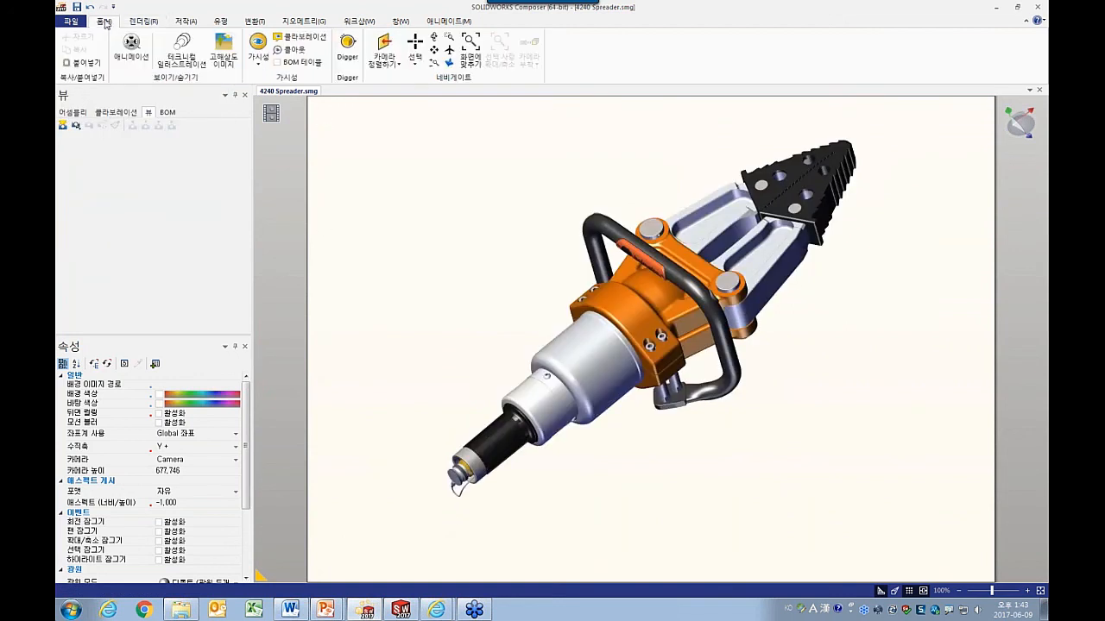
pyautogui.click(384, 59)
pyautogui.click(409, 135)
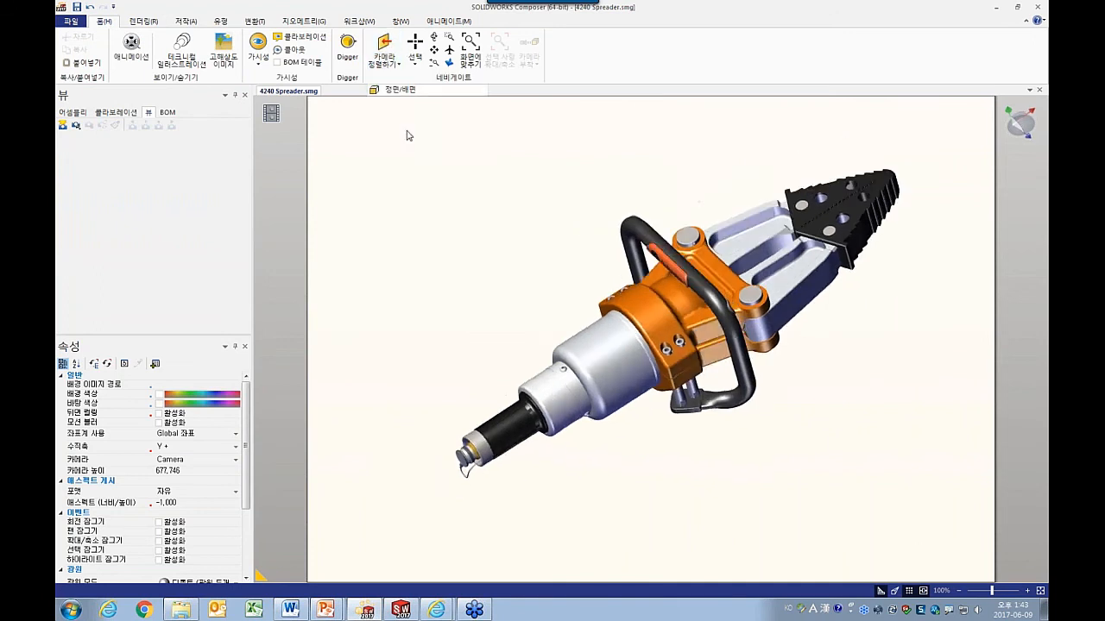
pyautogui.scroll(3, 503, 362)
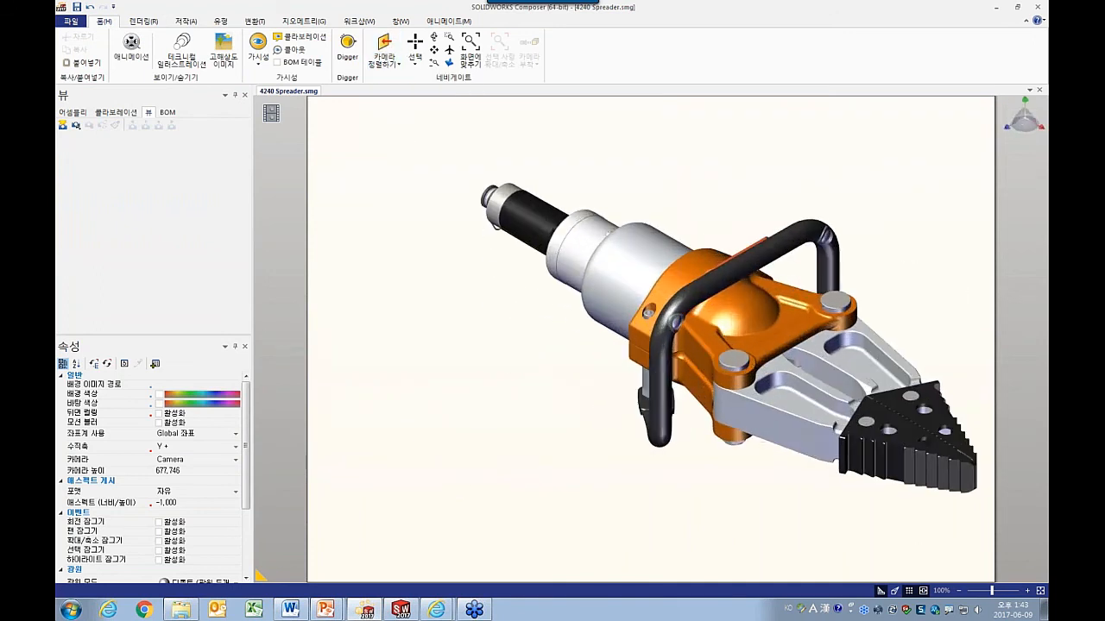
pyautogui.moveTo(509, 367); pyautogui.dragTo(431, 382, button='middle')
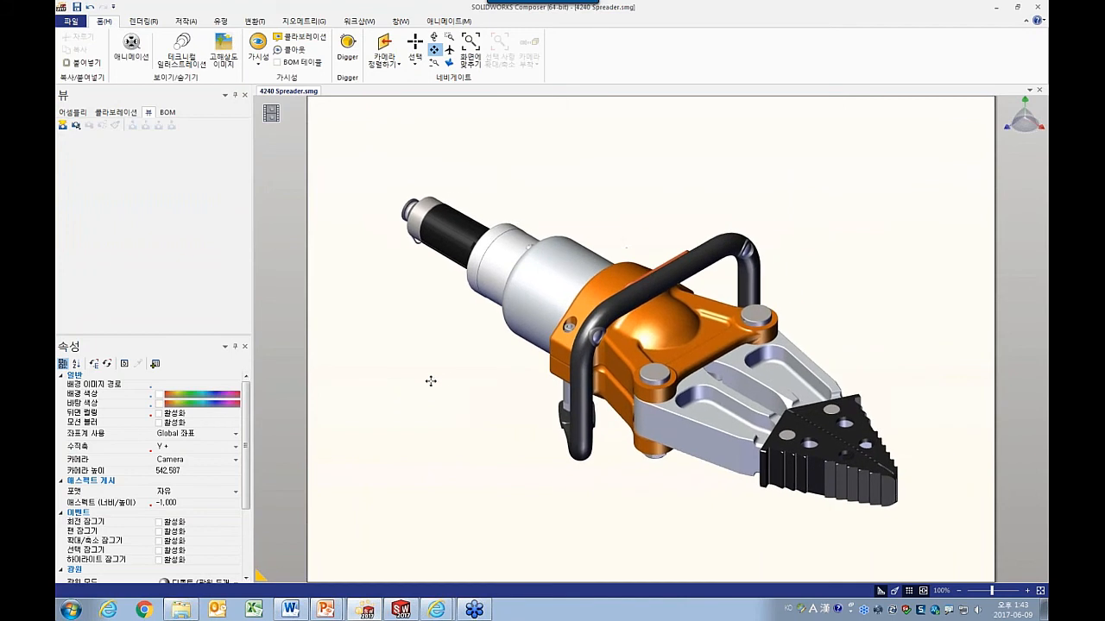
# Create a view of the current camera position and name it "Base view".
pyautogui.click(62, 126)
pyautogui.click(102, 207)
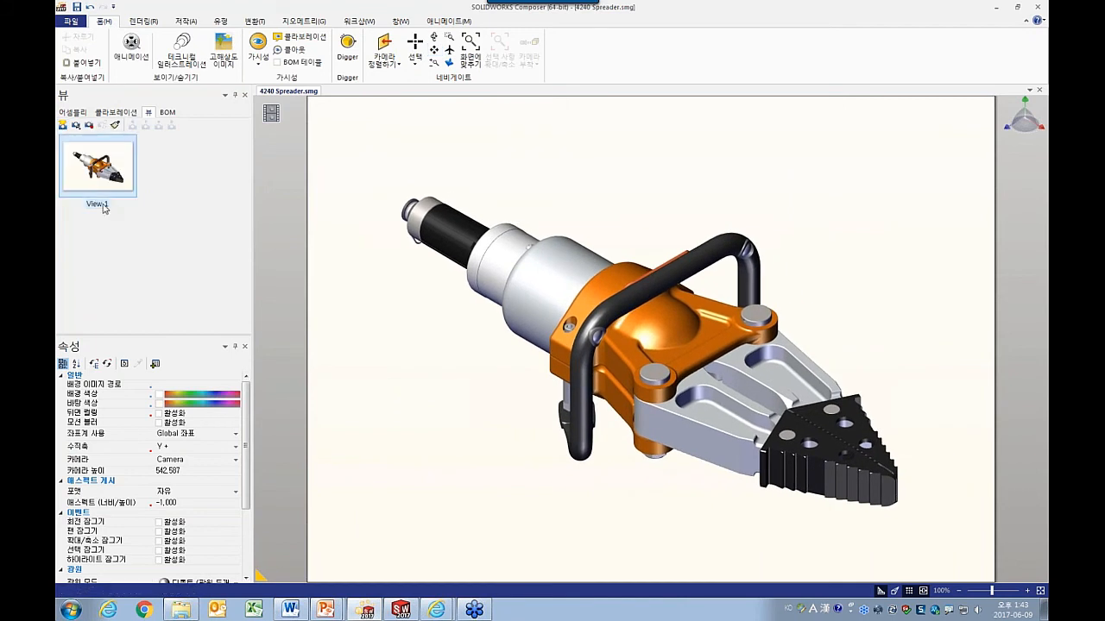
pyautogui.click(98, 204)
pyautogui.write('ㅂ')
pyautogui.write('ase view')
pyautogui.press('Return')
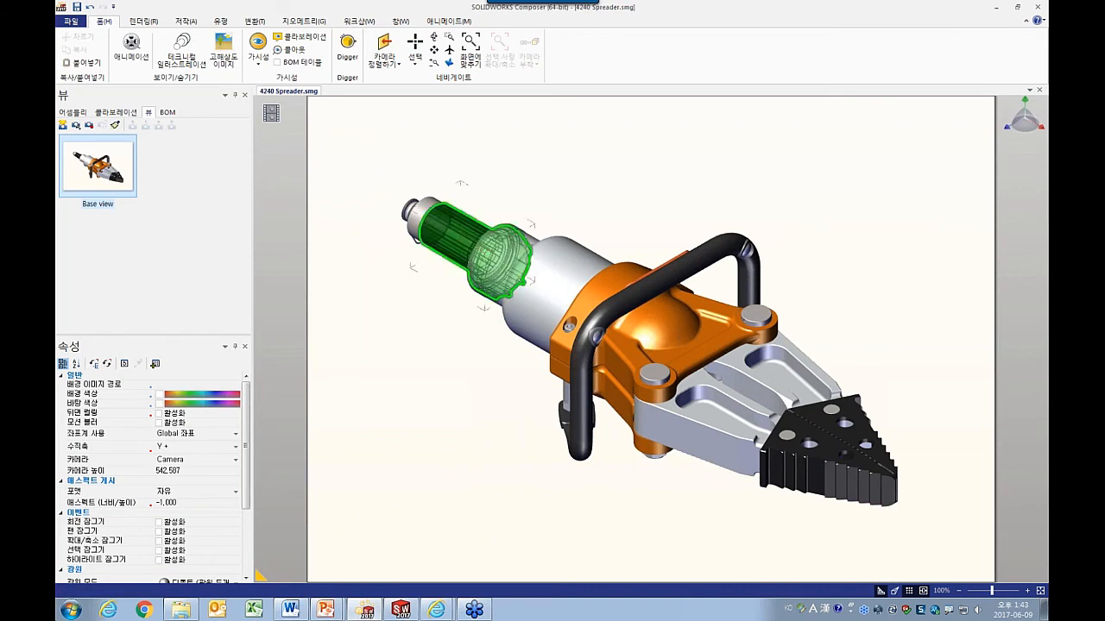
# Create a second view and update it with an isometric camera angle from the coupling end, fitted to the sheet.
pyautogui.click(63, 125)
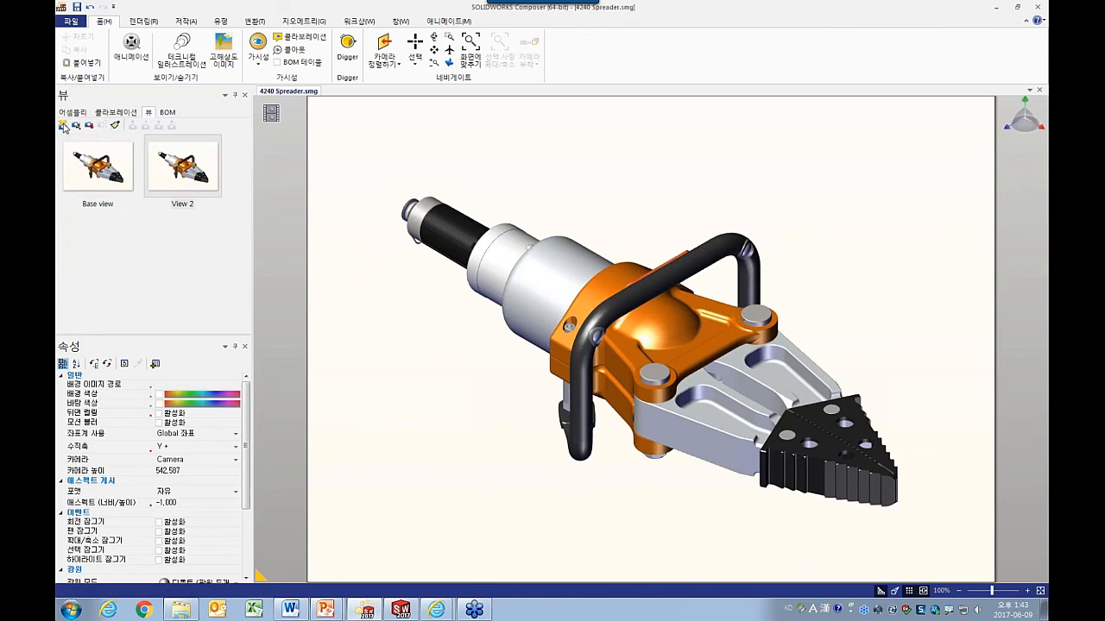
pyautogui.click(389, 69)
pyautogui.click(399, 145)
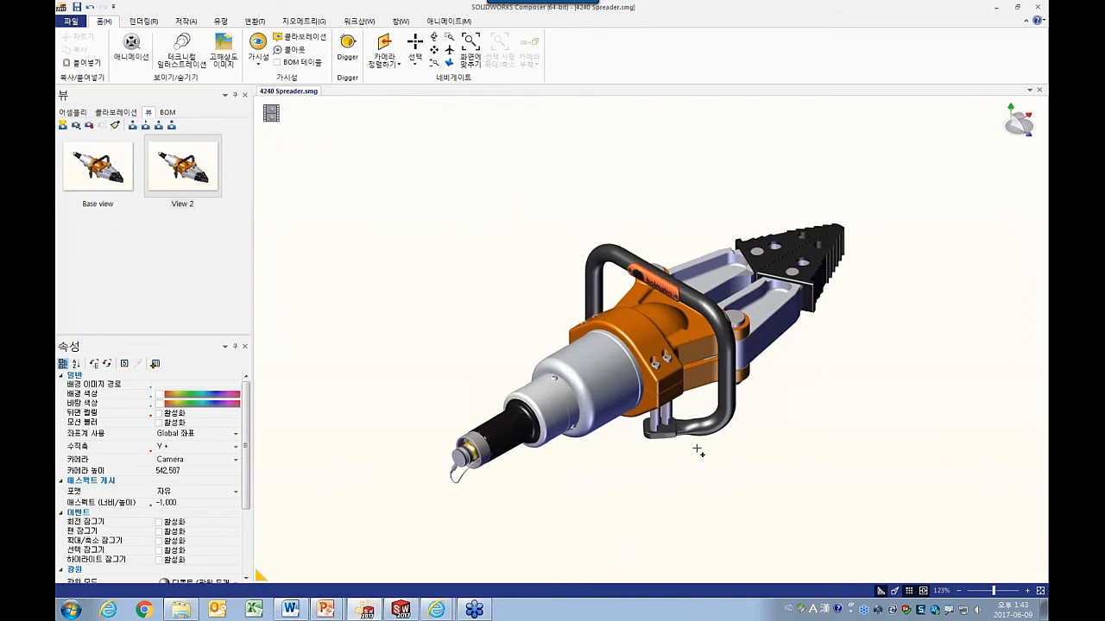
pyautogui.click(1040, 592)
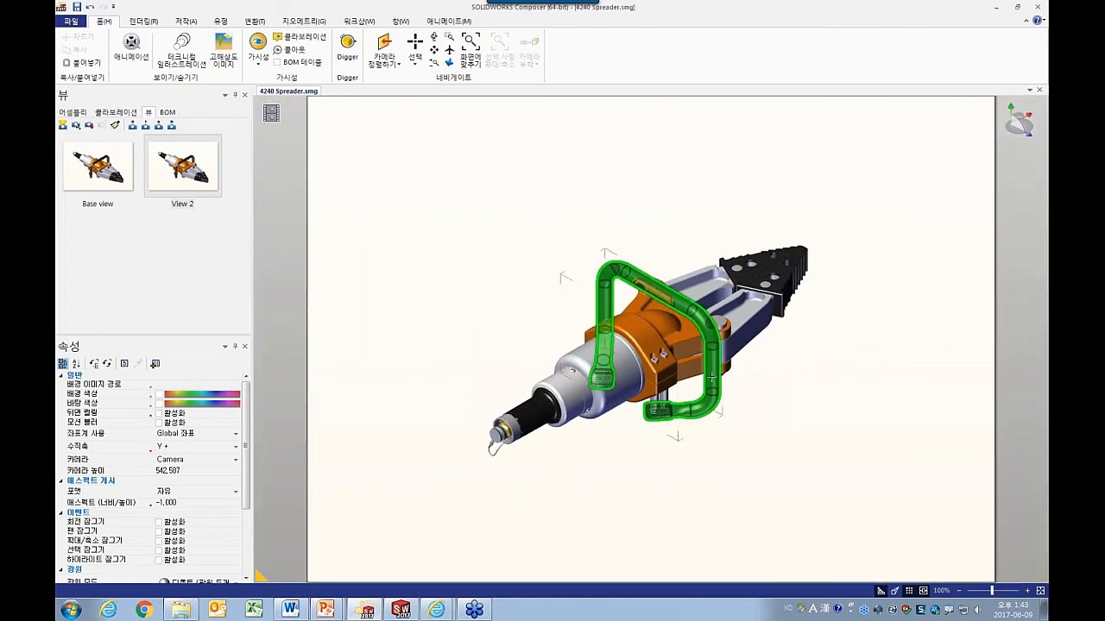
pyautogui.click(185, 188)
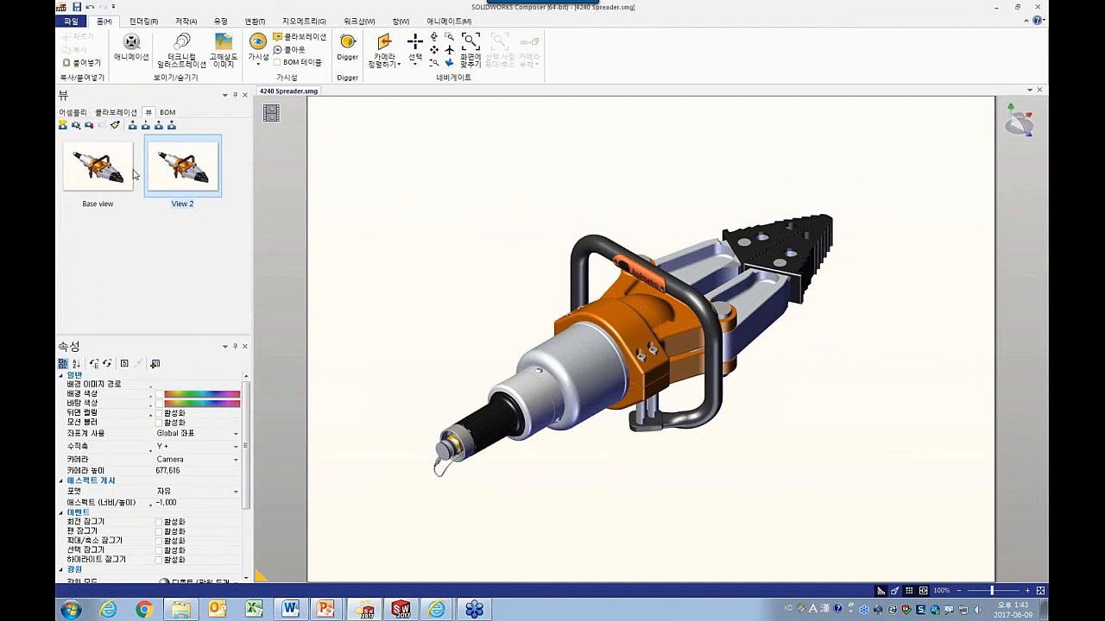
pyautogui.click(90, 126)
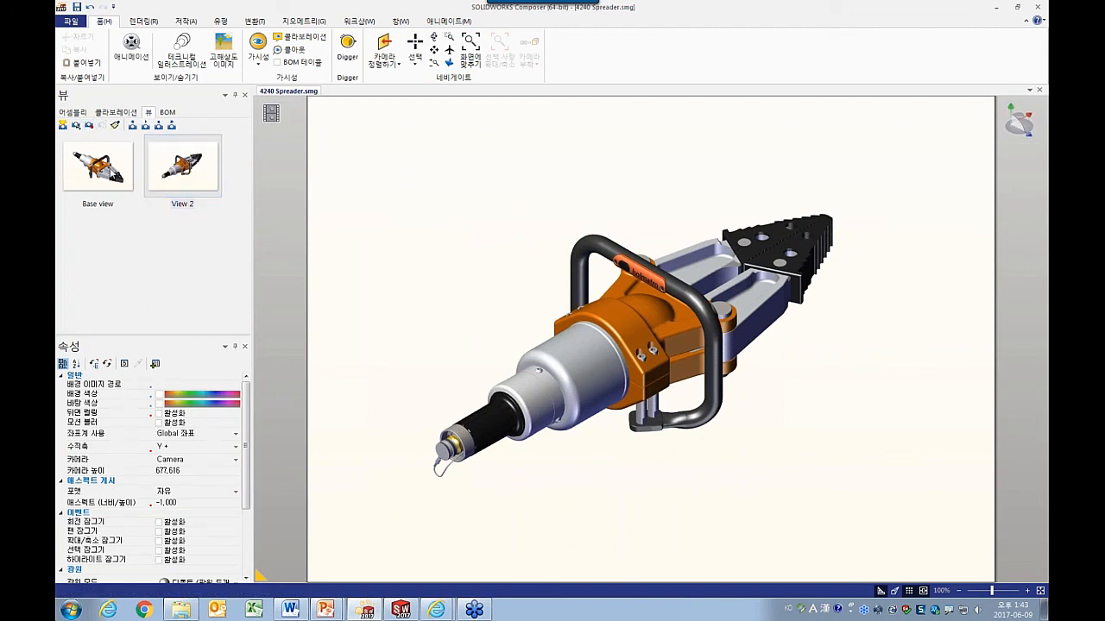
# Apply Base view to the spreader and create a camera-only view from its position.
pyautogui.click(109, 176)
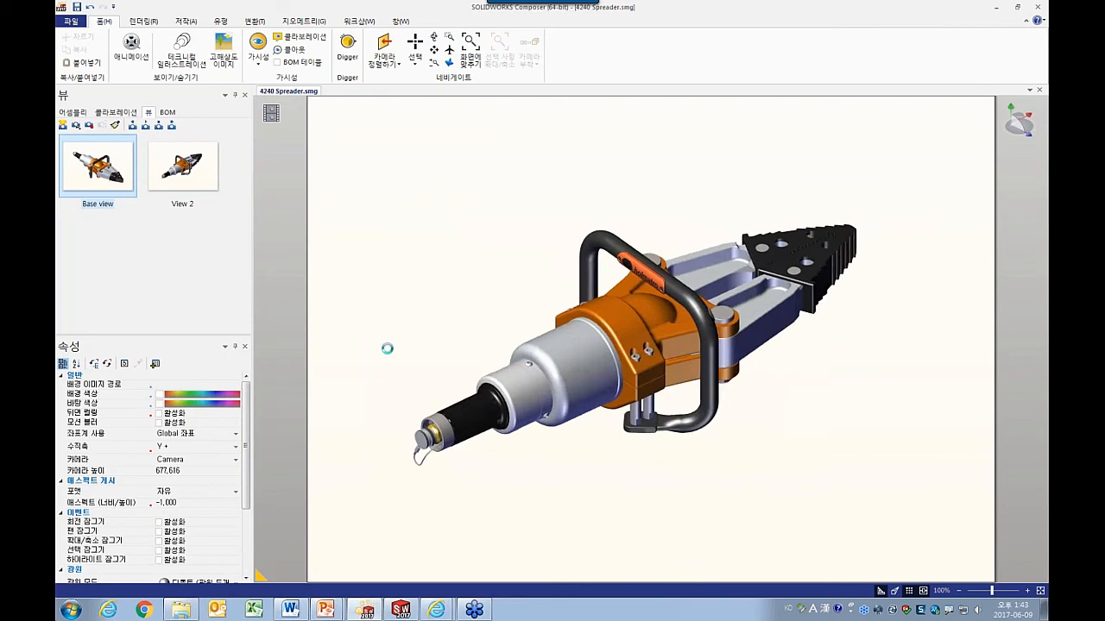
pyautogui.click(183, 172)
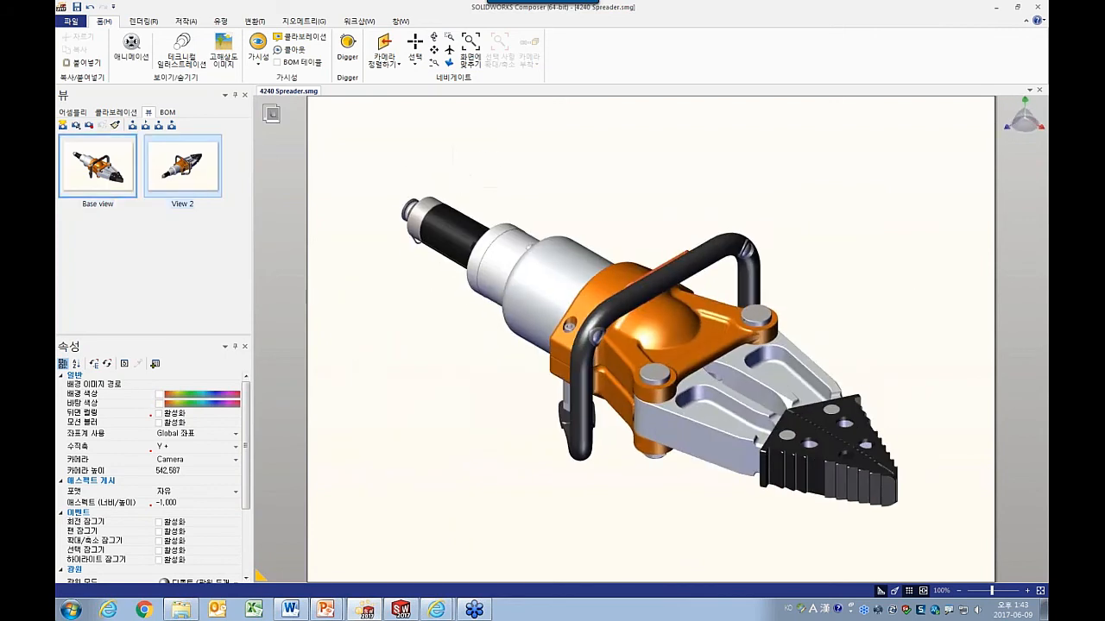
pyautogui.moveTo(119, 182); pyautogui.dragTo(483, 177)
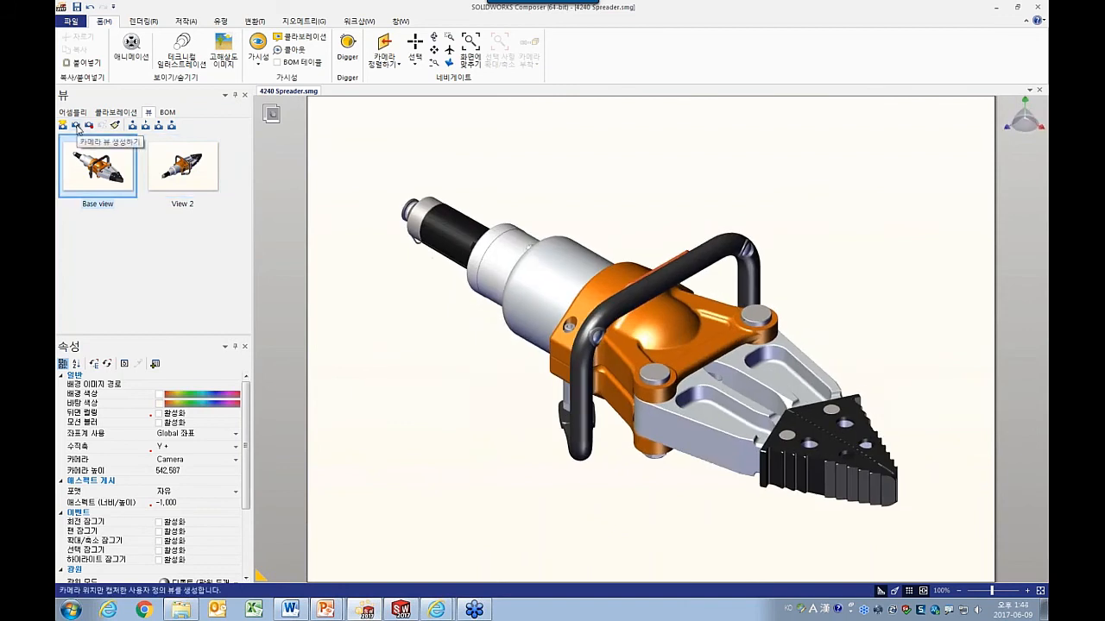
pyautogui.click(77, 126)
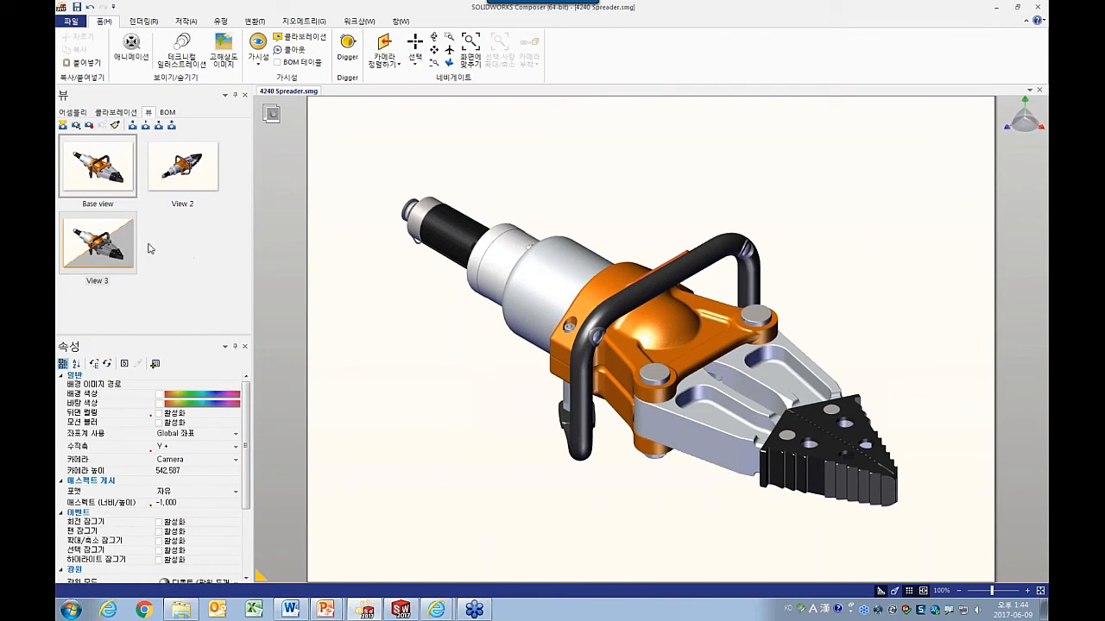
# Colour the Hand Rail blue with opacity 75 in View 2, and inspect it through the View 3 camera.
pyautogui.click(179, 176)
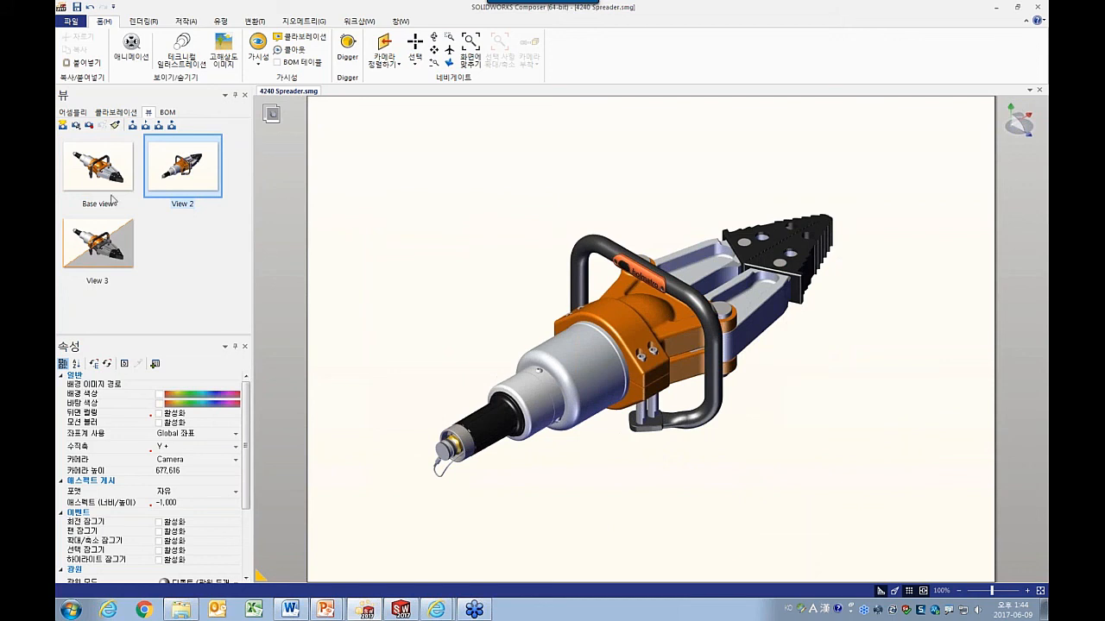
pyautogui.click(574, 259)
pyautogui.click(162, 409)
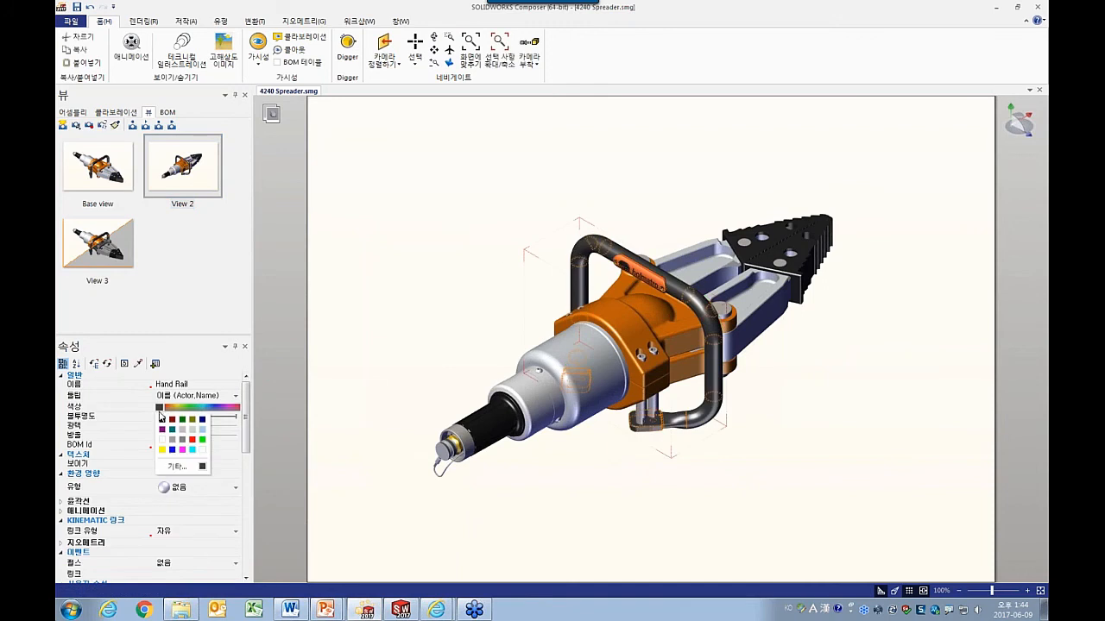
pyautogui.click(172, 450)
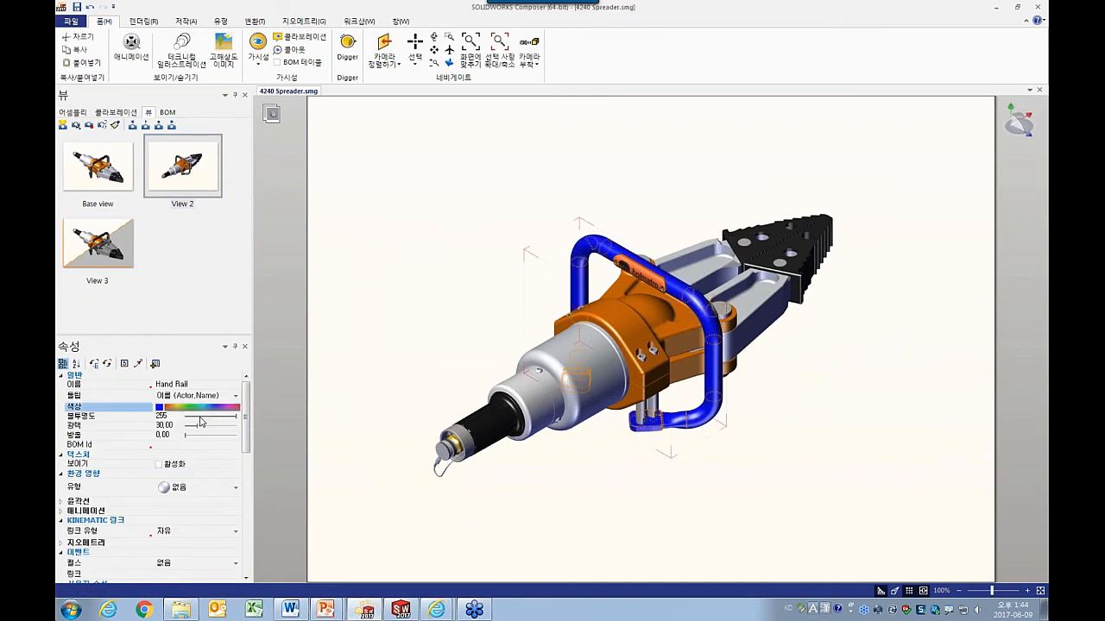
pyautogui.click(434, 328)
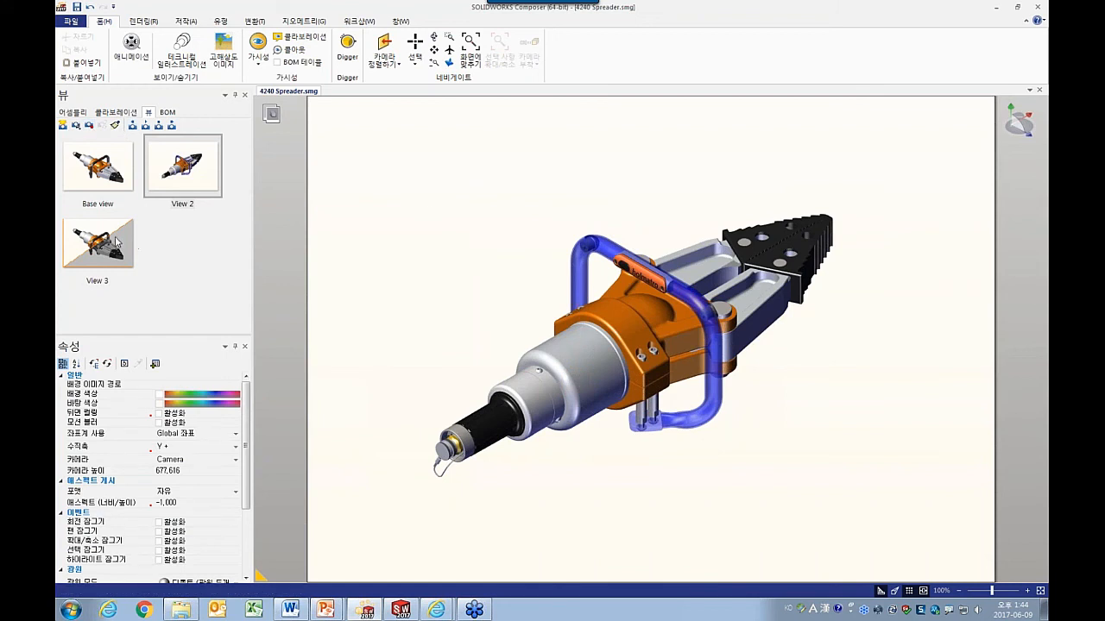
pyautogui.moveTo(117, 243); pyautogui.dragTo(438, 205)
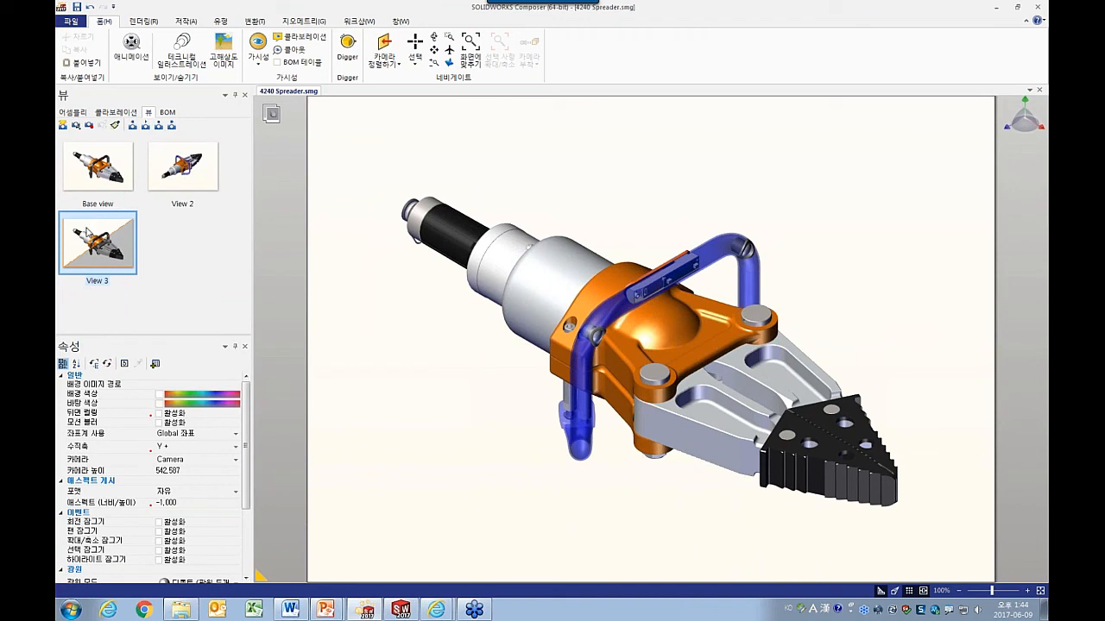
# Return to View 2 and set the Hand Rail's color to black with full opacity.
pyautogui.moveTo(182, 178); pyautogui.dragTo(361, 265)
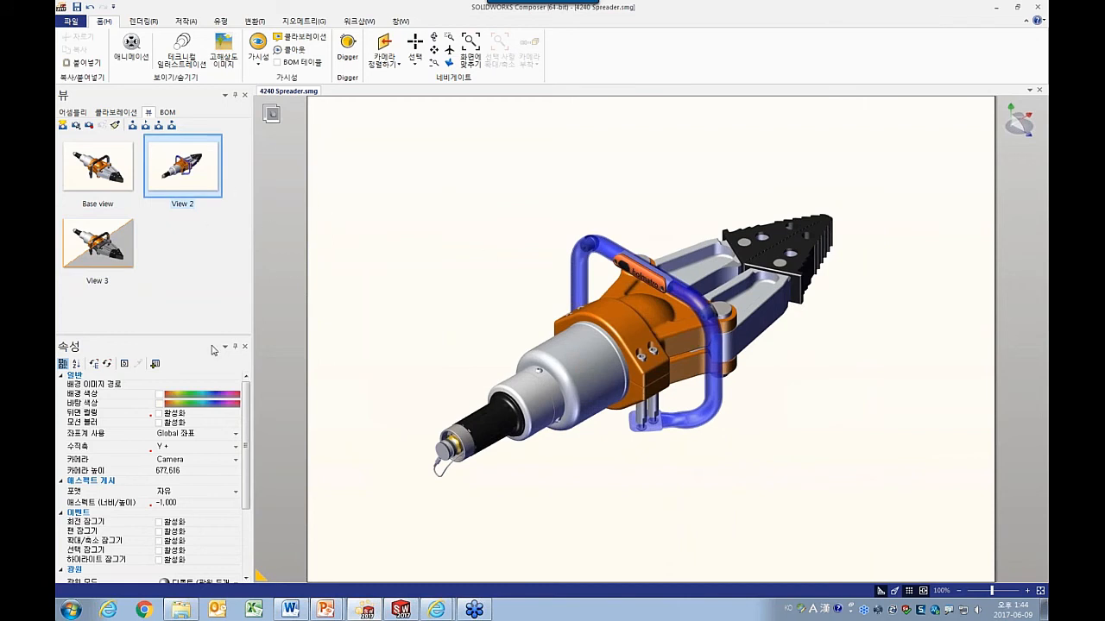
pyautogui.click(578, 276)
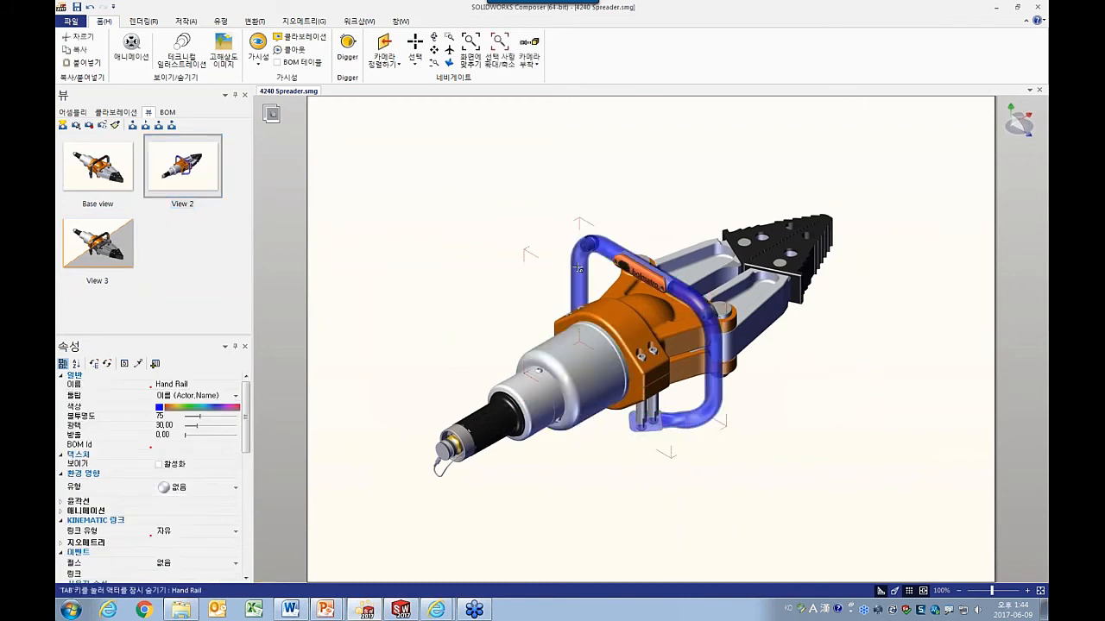
pyautogui.click(161, 409)
pyautogui.click(163, 418)
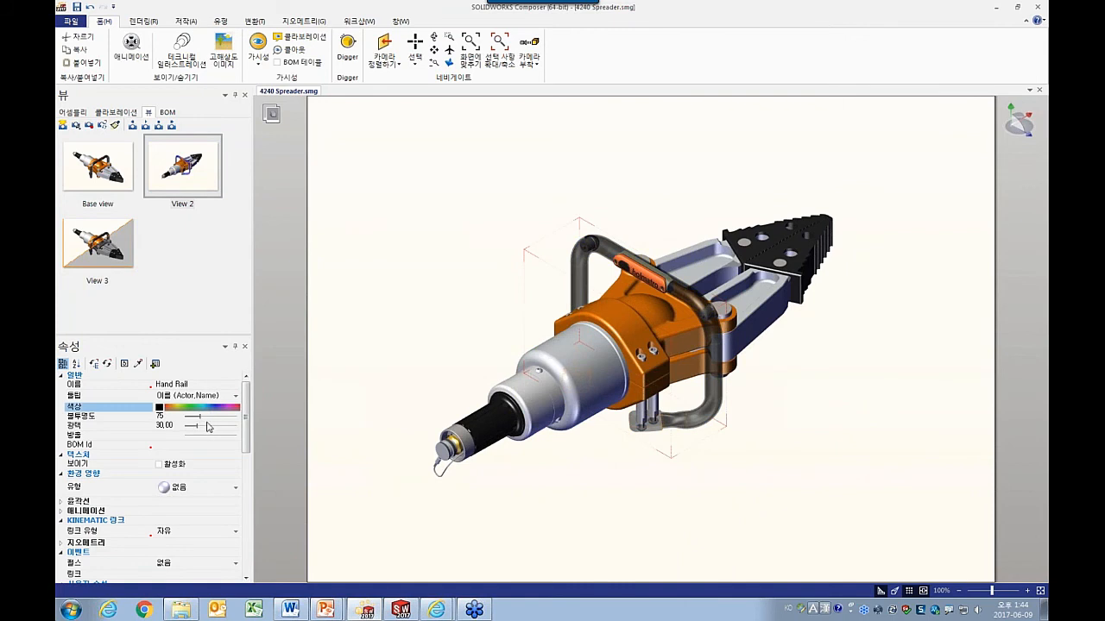
pyautogui.moveTo(200, 420); pyautogui.dragTo(239, 420)
pyautogui.click(461, 331)
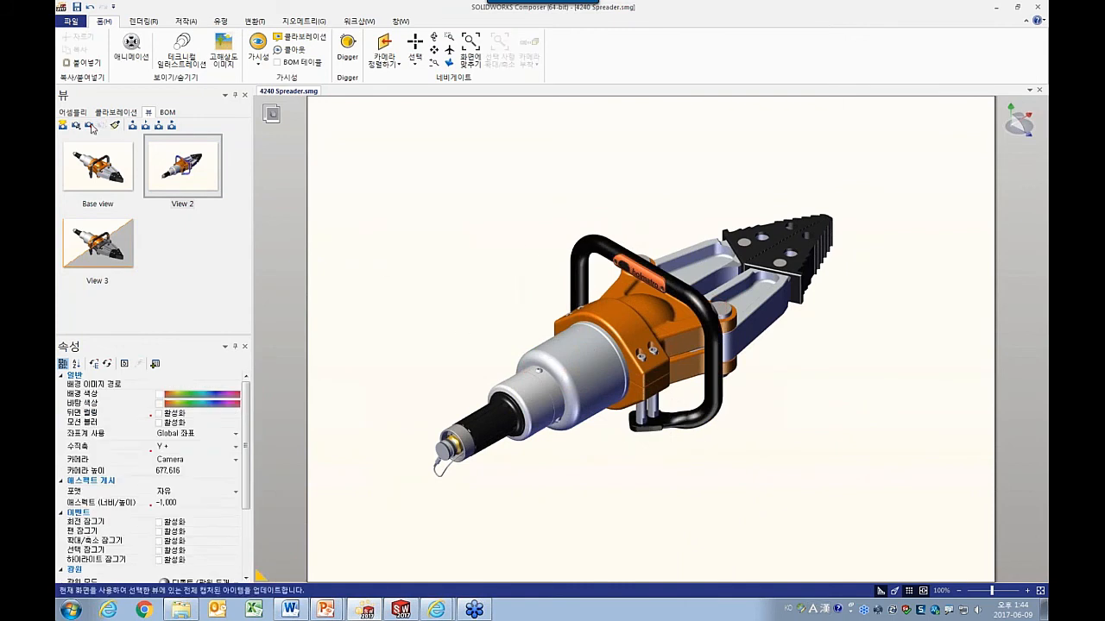
# Update View 2 with the changed Hand Rail and create another view of the same state.
pyautogui.click(91, 127)
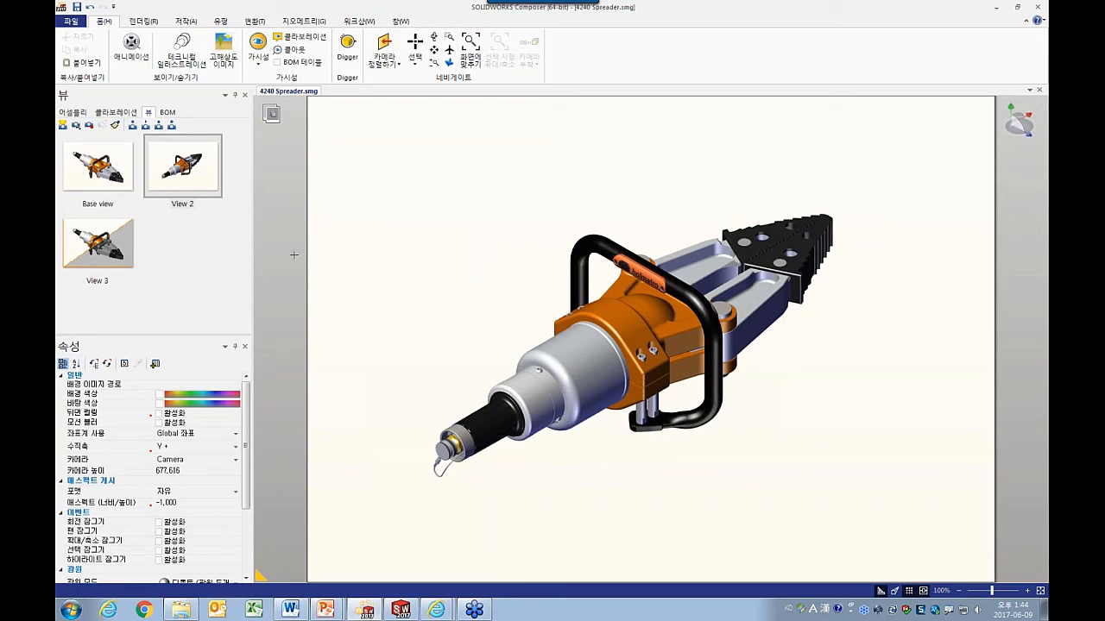
pyautogui.click(65, 126)
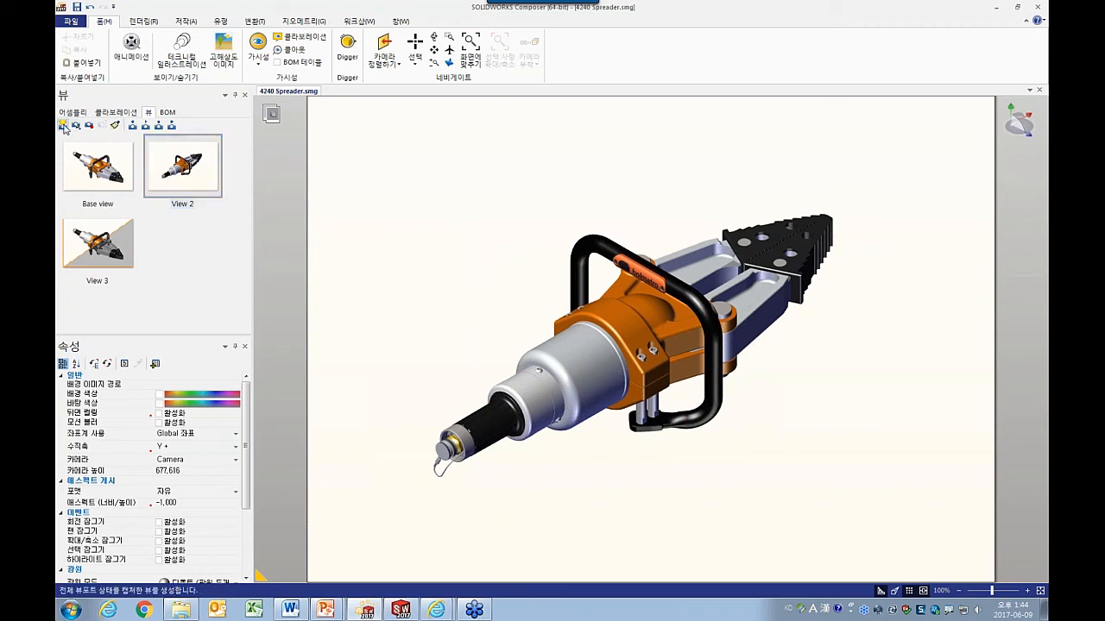
pyautogui.click(181, 246)
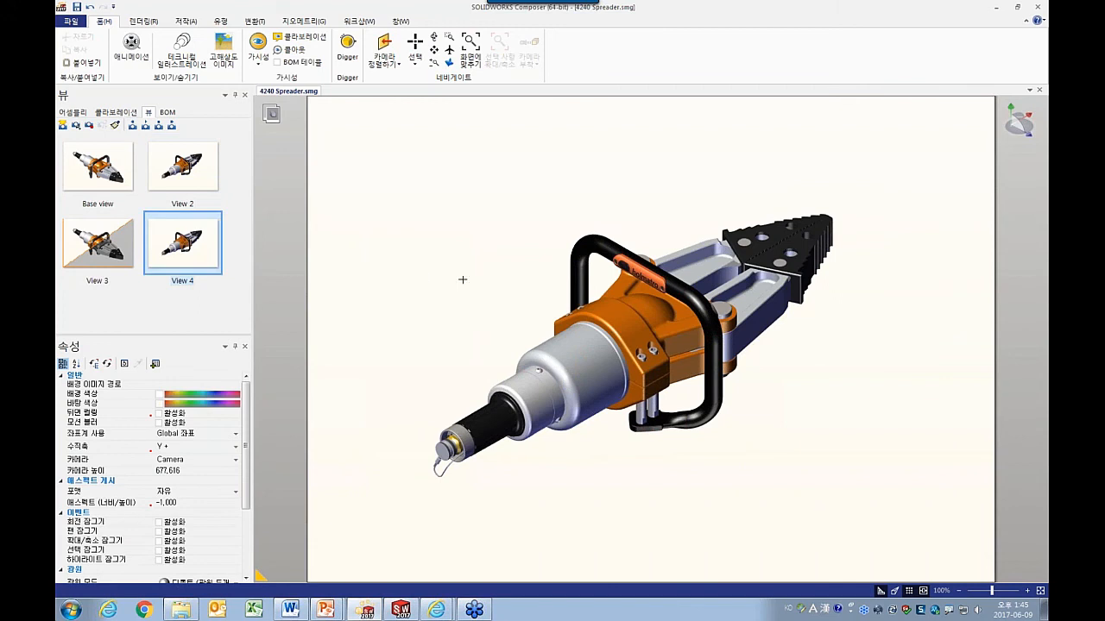
# Move both cover screws of the holmatro plate together straight out of their holes, towards the coupling end of the spreader.
pyautogui.click(587, 309)
pyautogui.click(532, 291)
pyautogui.scroll(4, 533, 291)
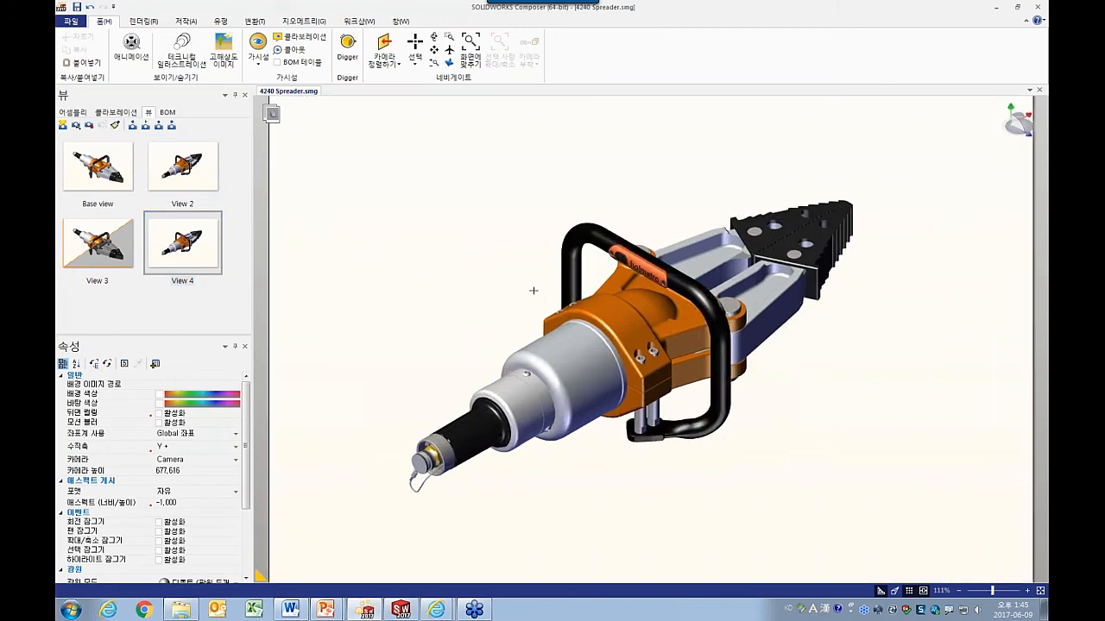
pyautogui.keyDown('ctrl'); pyautogui.scroll(-2, 532, 291); pyautogui.keyUp('ctrl')
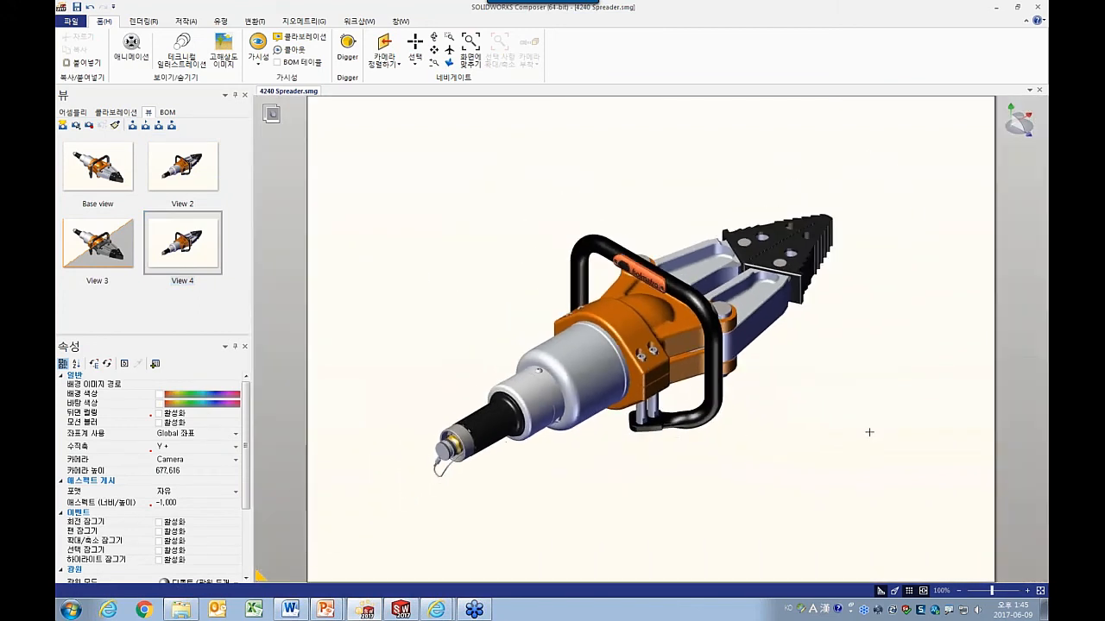
pyautogui.scroll(2, 868, 432)
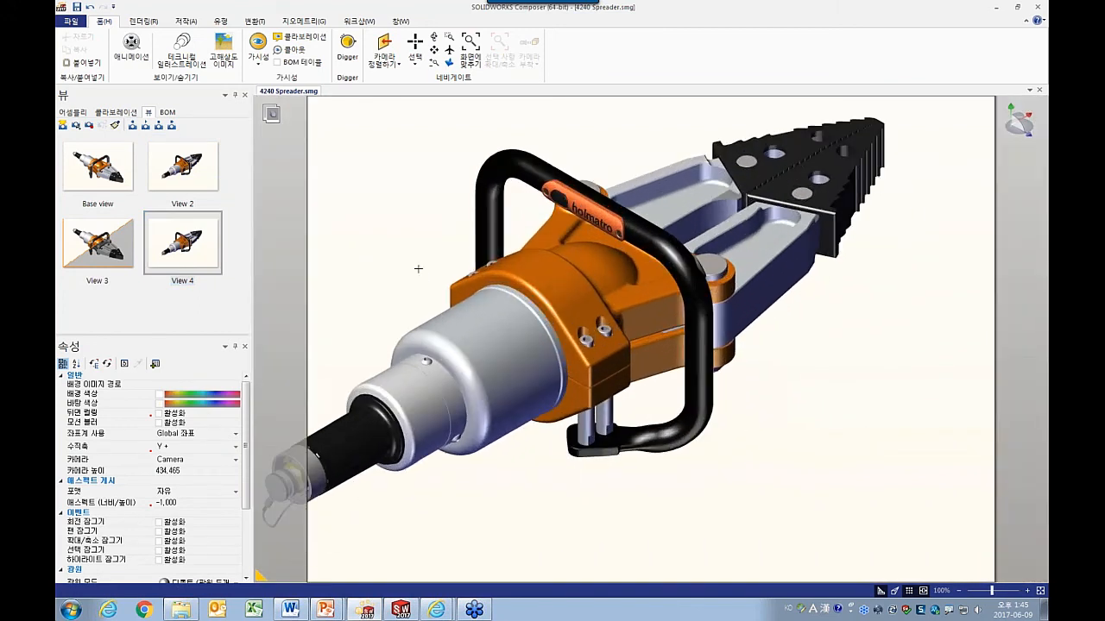
pyautogui.moveTo(417, 268); pyautogui.dragTo(512, 315, button='middle')
pyautogui.scroll(1, 513, 304)
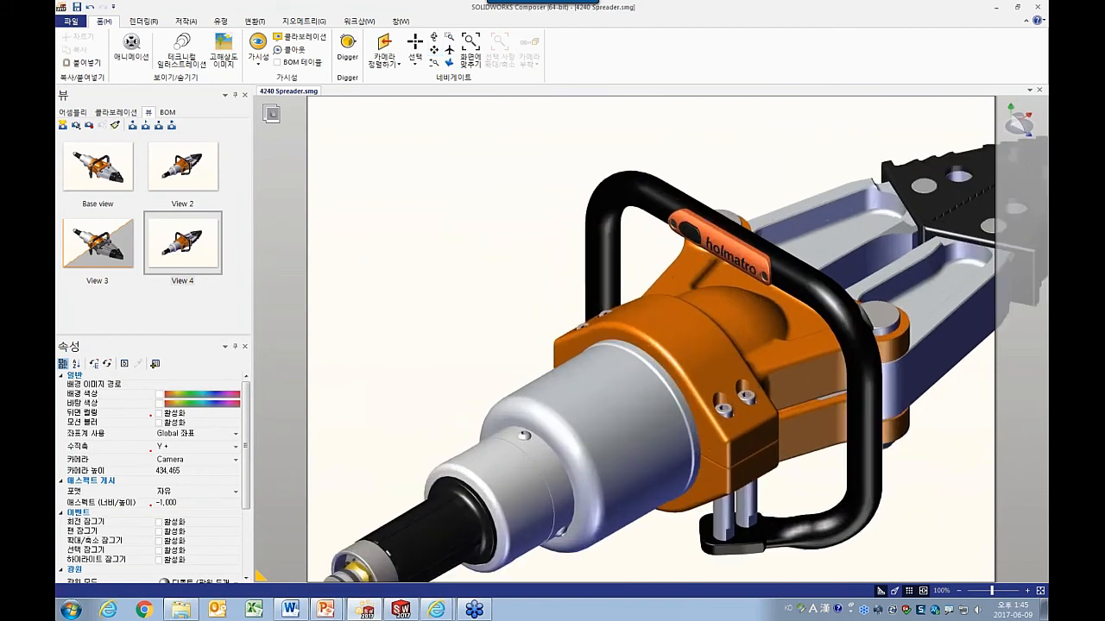
pyautogui.click(706, 252)
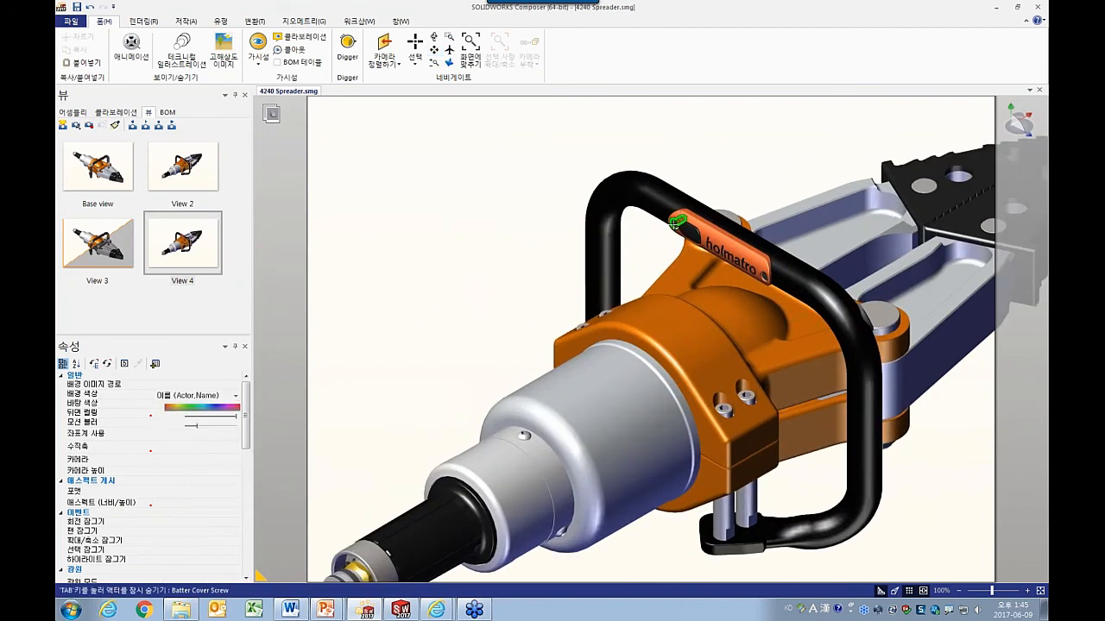
pyautogui.click(758, 273)
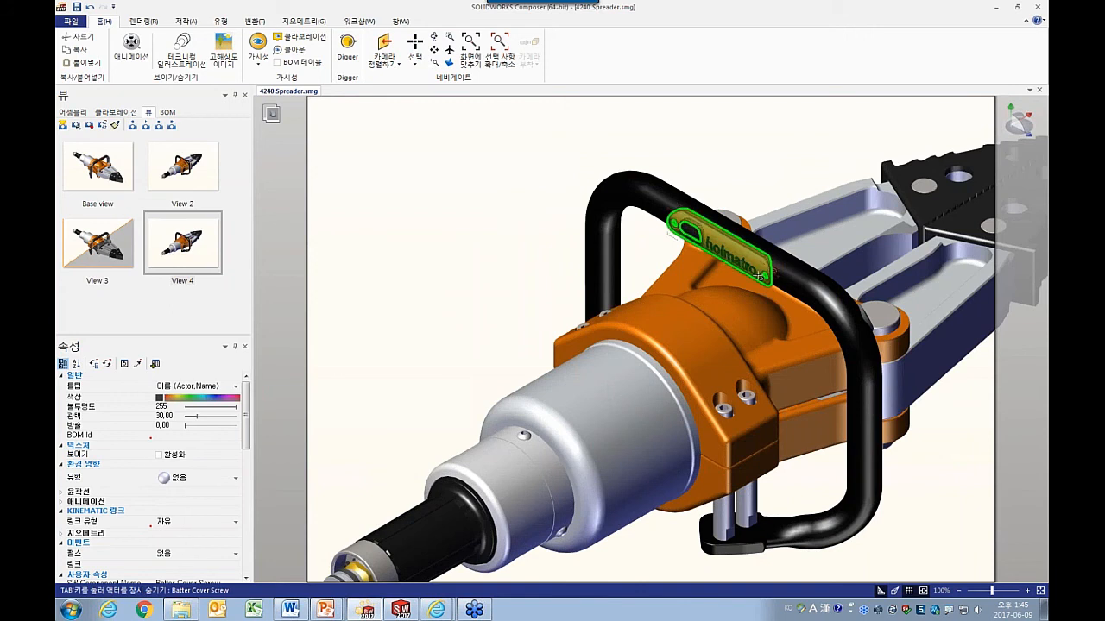
pyautogui.rightClick(490, 201)
pyautogui.click(500, 172)
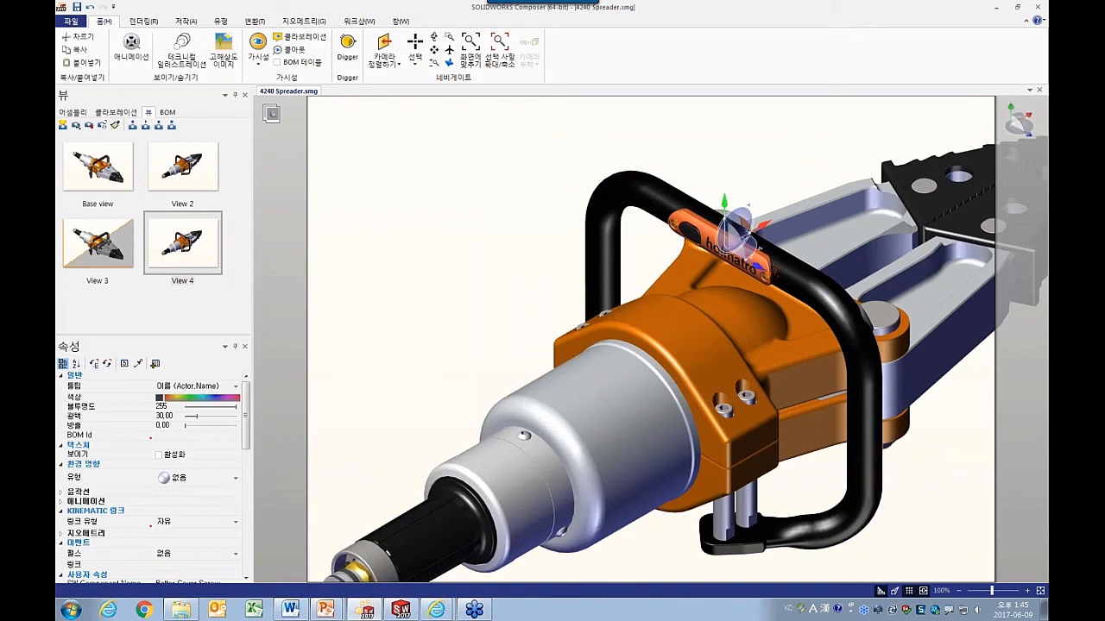
pyautogui.moveTo(762, 225); pyautogui.dragTo(553, 323)
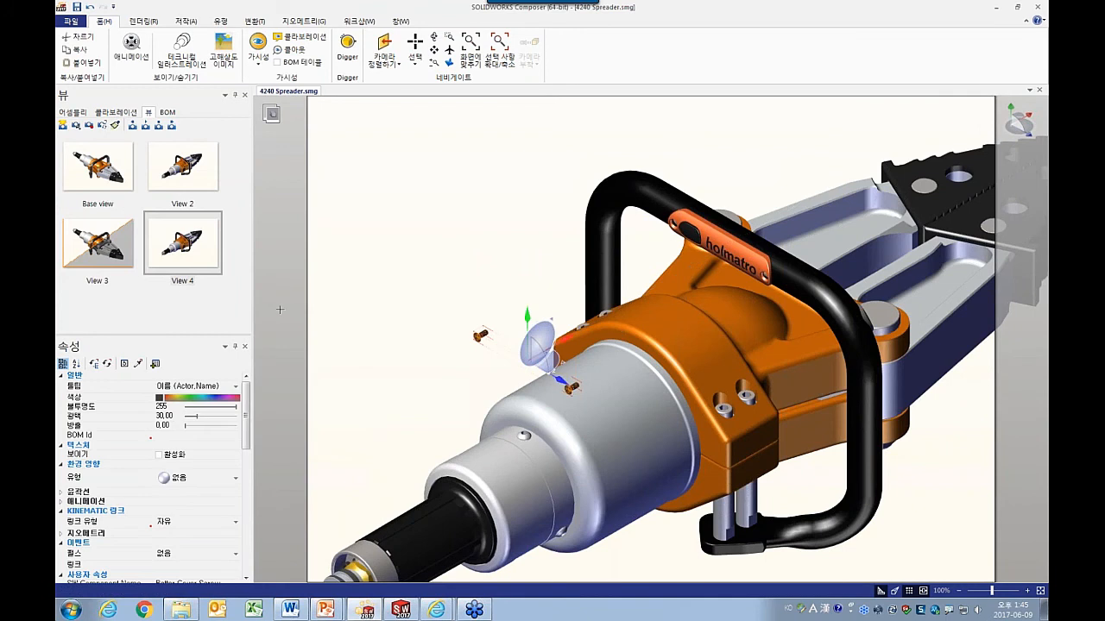
# Rename View 4 as "screw remove".
pyautogui.click(181, 280)
pyautogui.click(181, 280)
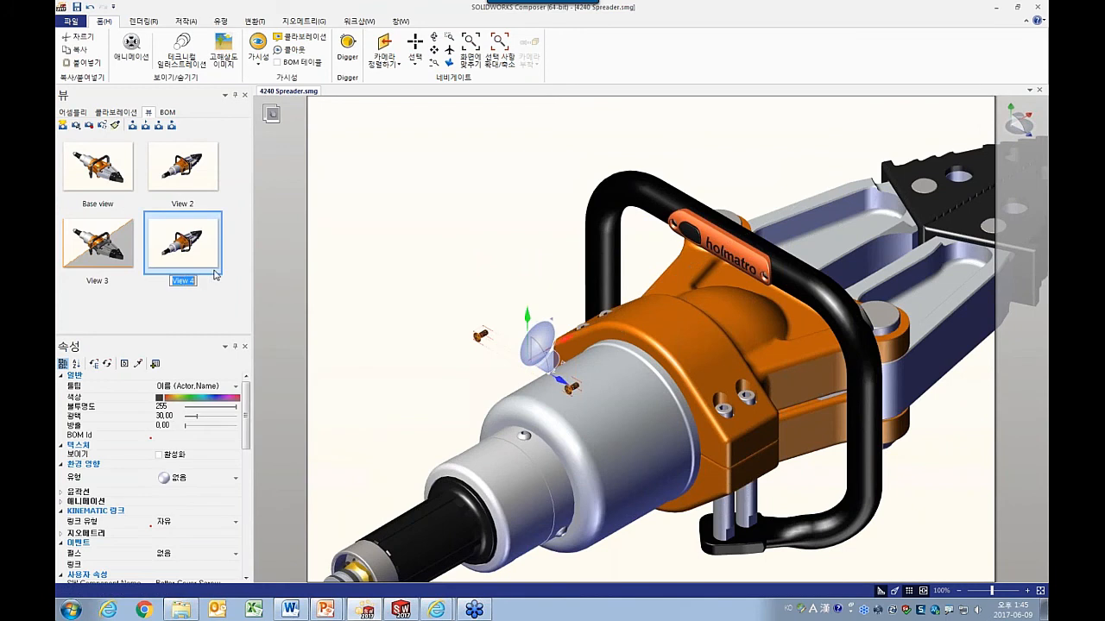
pyautogui.write('b')
pyautogui.write('screw remove')
pyautogui.press('Return')
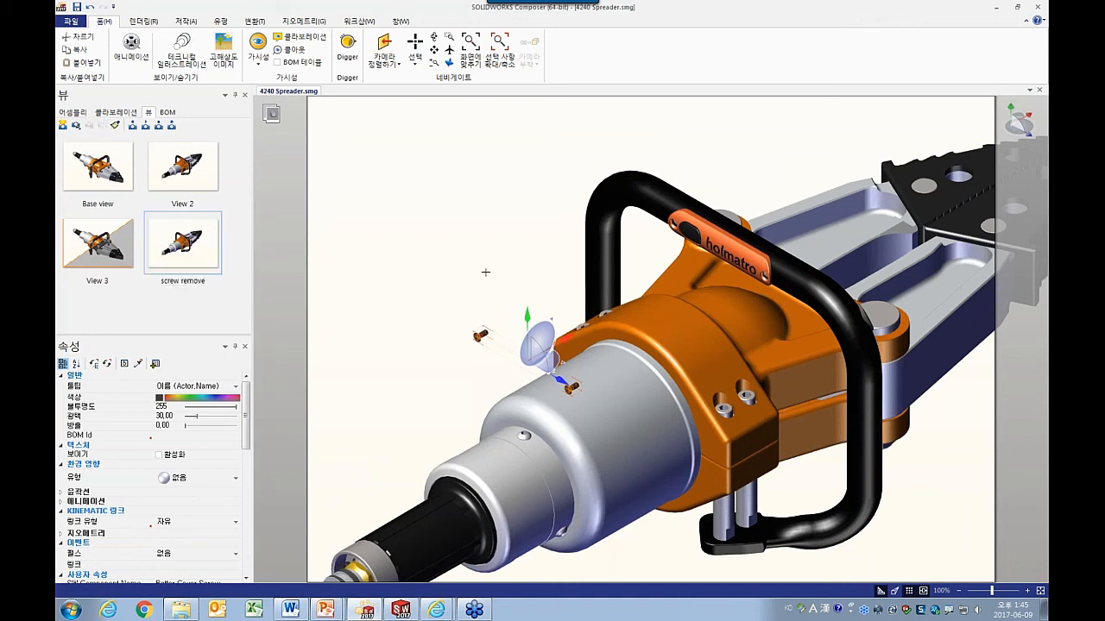
# Draw two arrows that point at the removed screws and reach back to their holes in the holmatro plate.
pyautogui.click(185, 21)
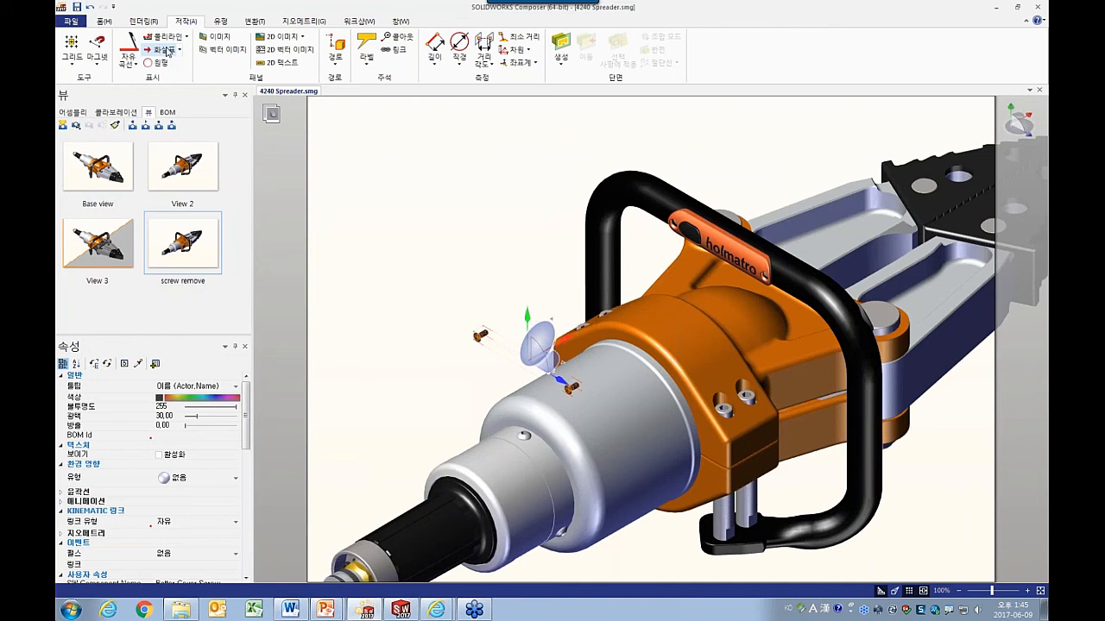
pyautogui.click(174, 51)
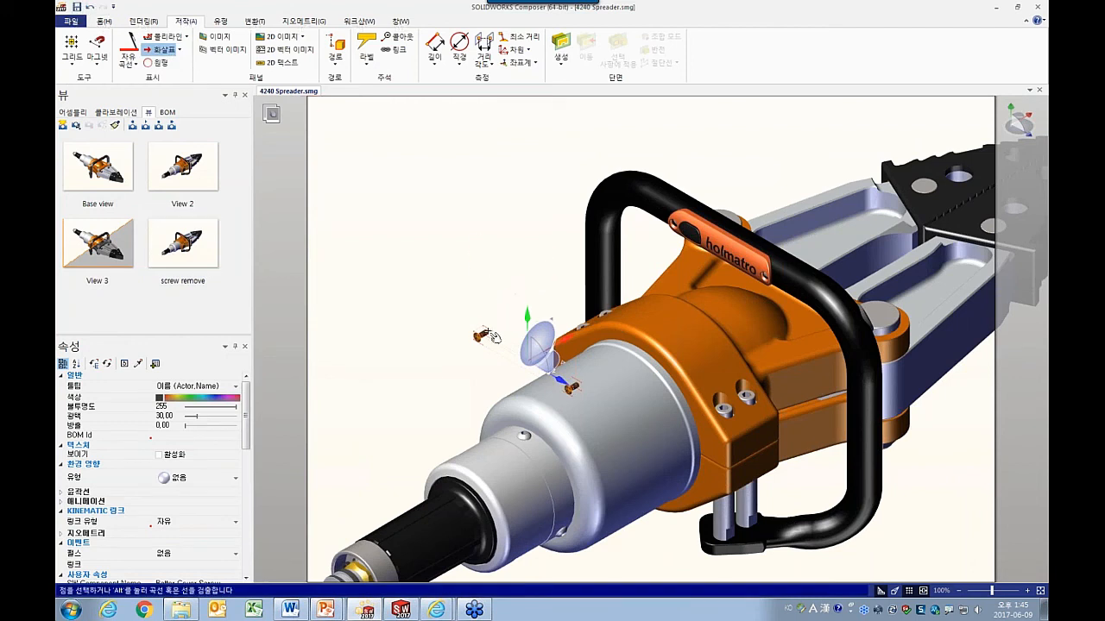
pyautogui.scroll(4, 507, 333)
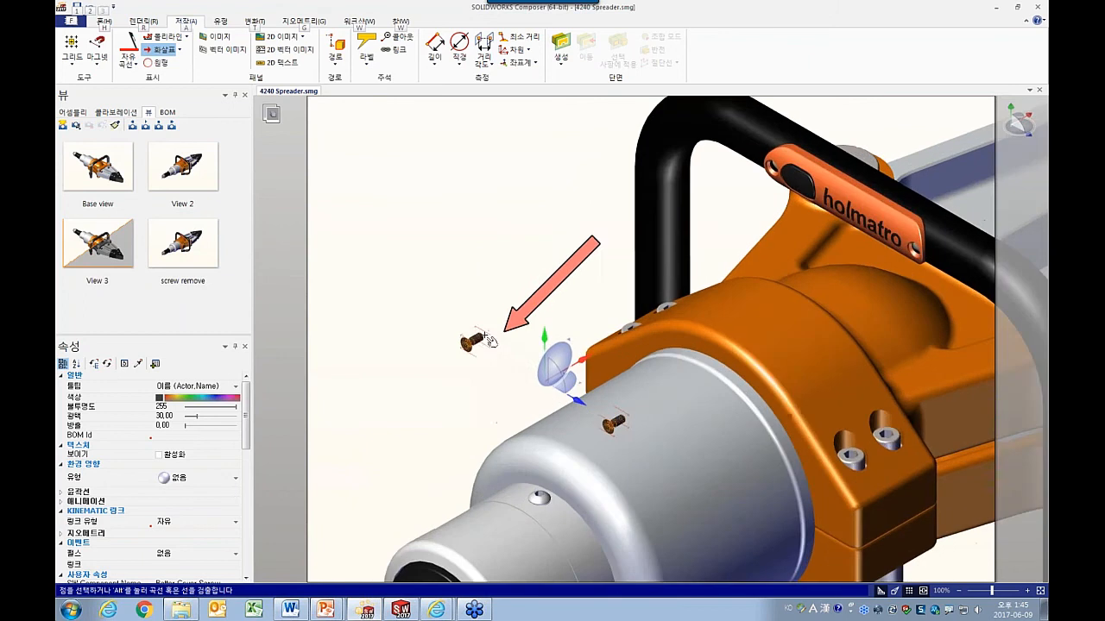
pyautogui.click(483, 339)
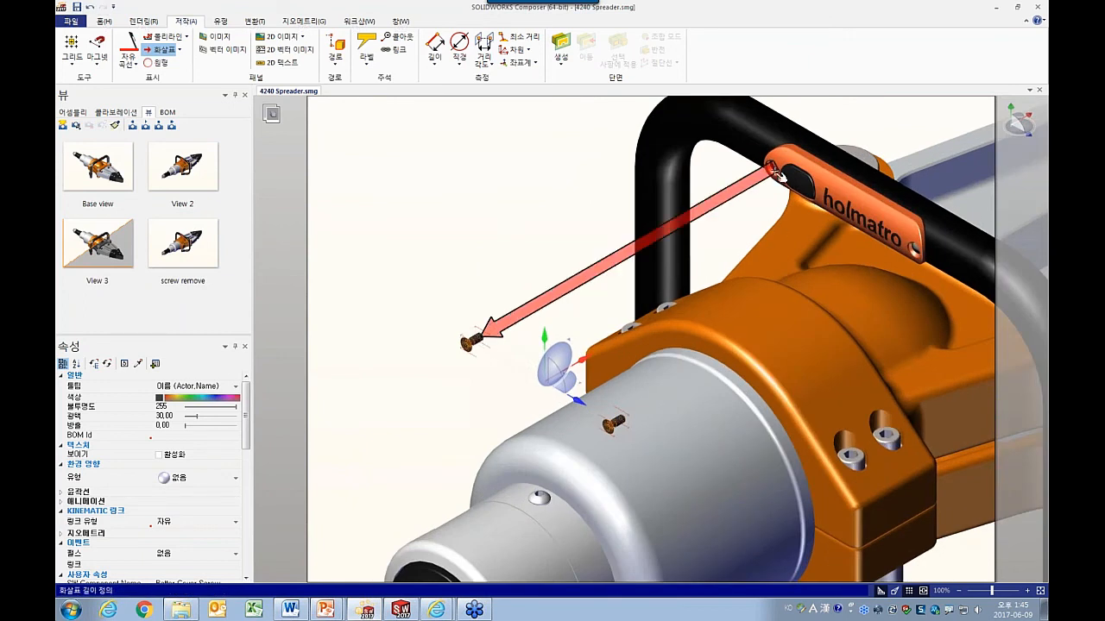
pyautogui.press('alt')
pyautogui.click(770, 170)
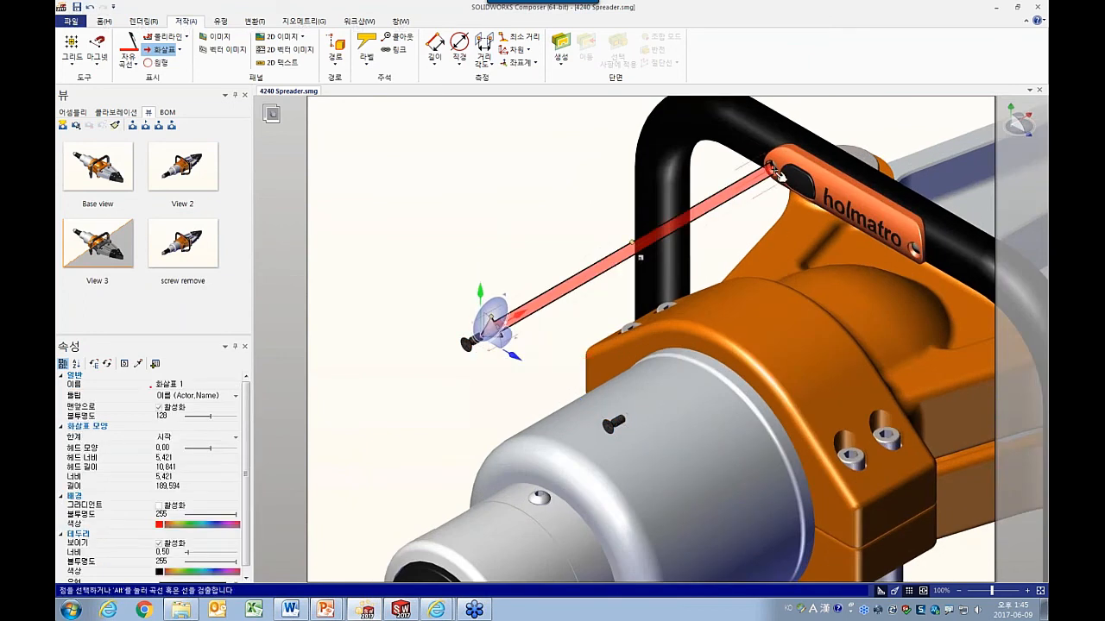
pyautogui.click(623, 418)
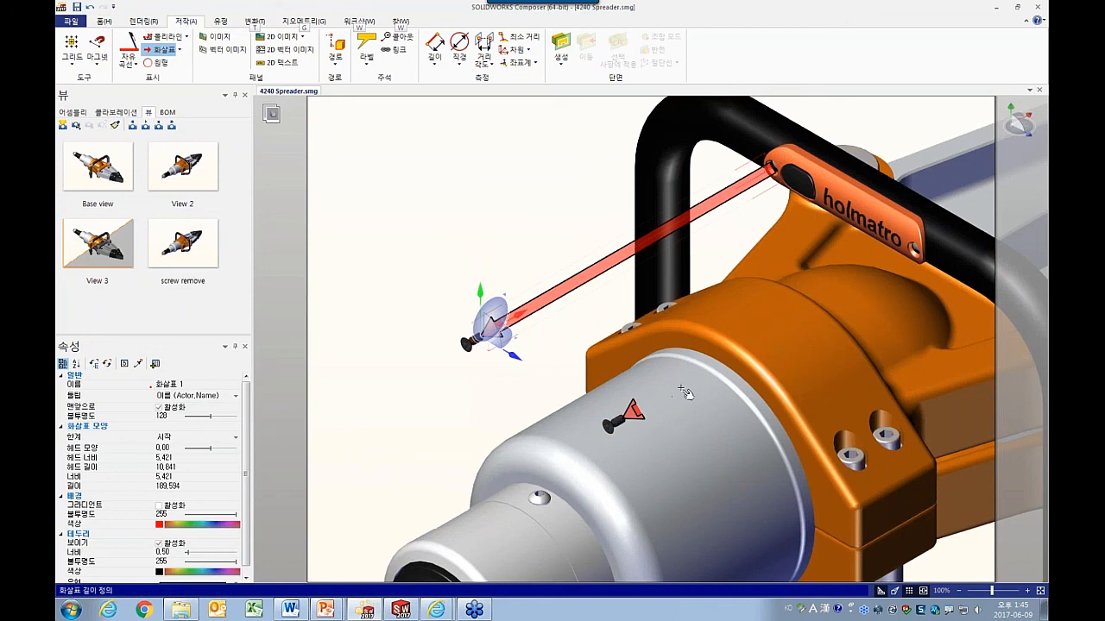
pyautogui.click(915, 251)
pyautogui.press('Escape')
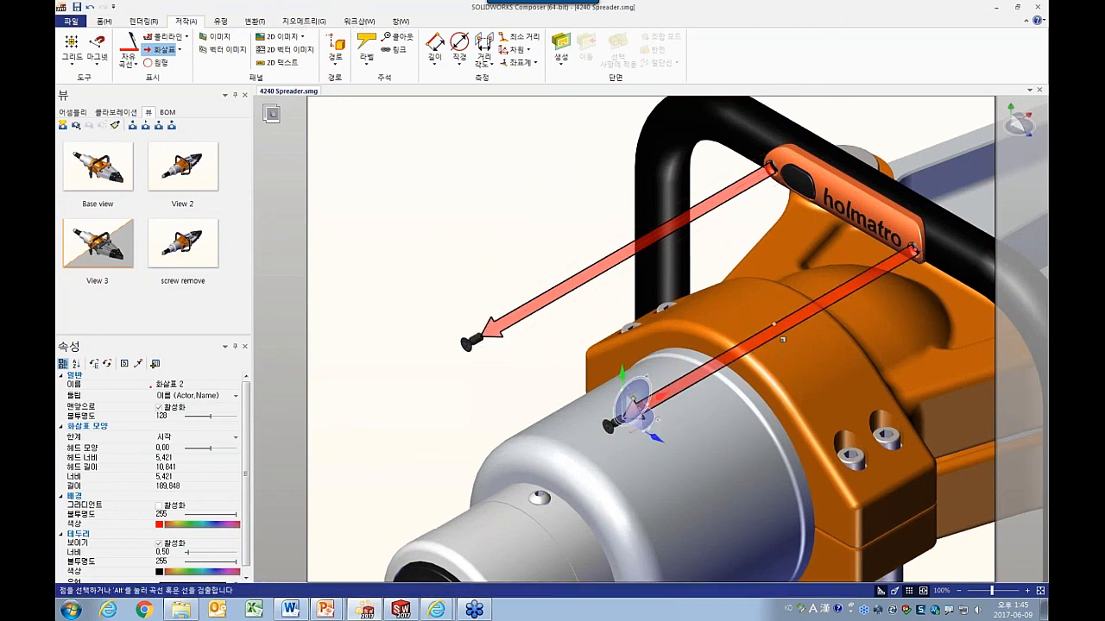
# Format both screw arrows with no border, a gradient background, opacity 255 and a blue colour.
pyautogui.click(639, 257)
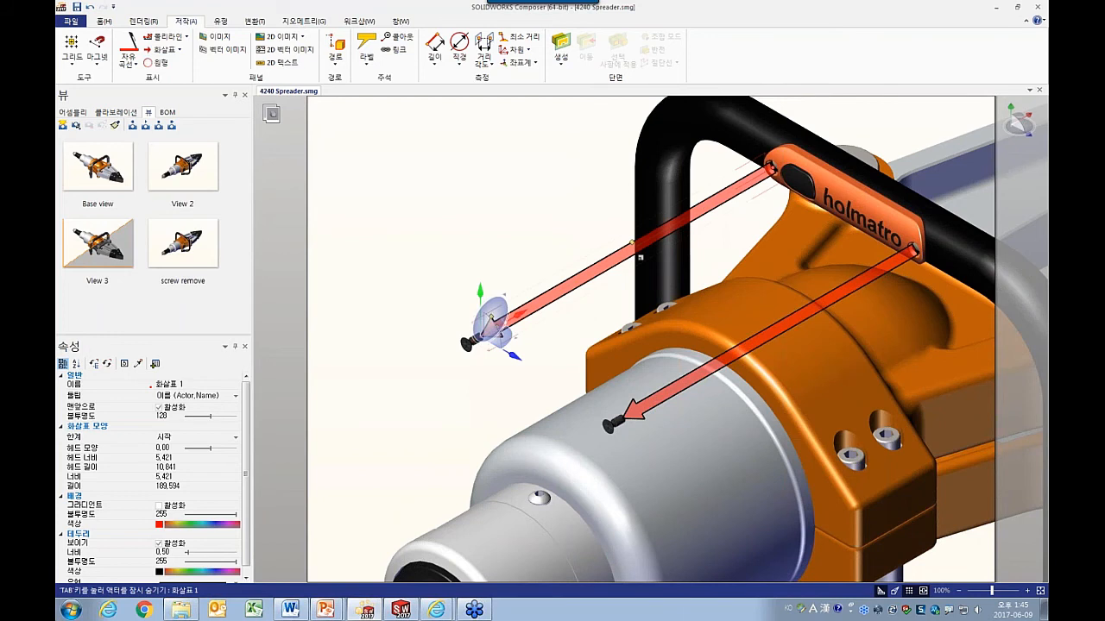
pyautogui.keyDown('ctrl'); pyautogui.click(671, 387); pyautogui.keyUp('ctrl')
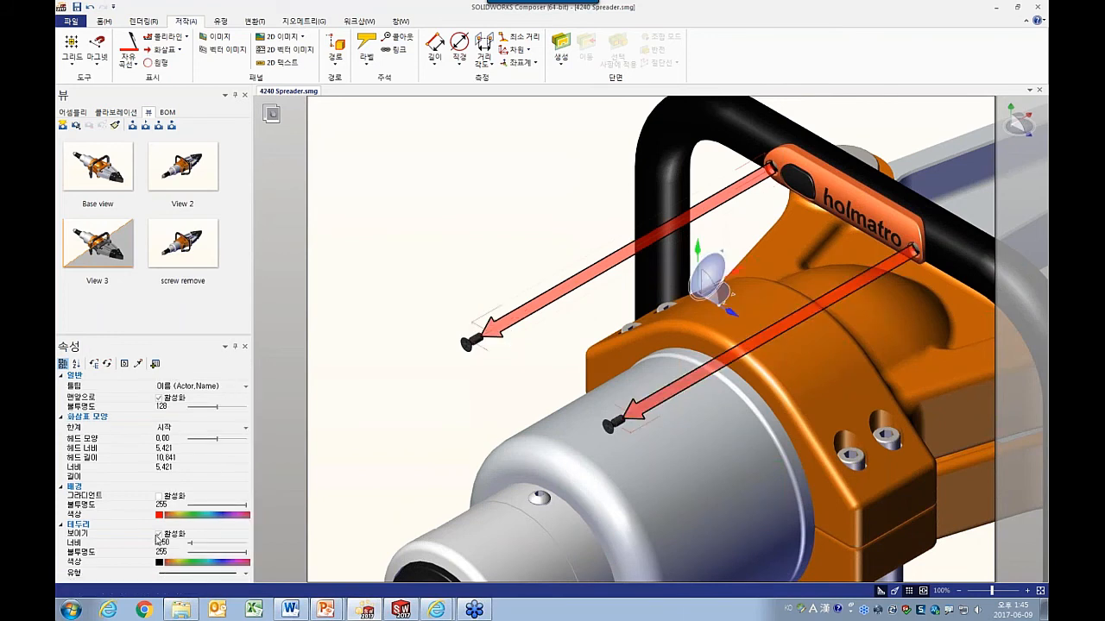
pyautogui.click(159, 535)
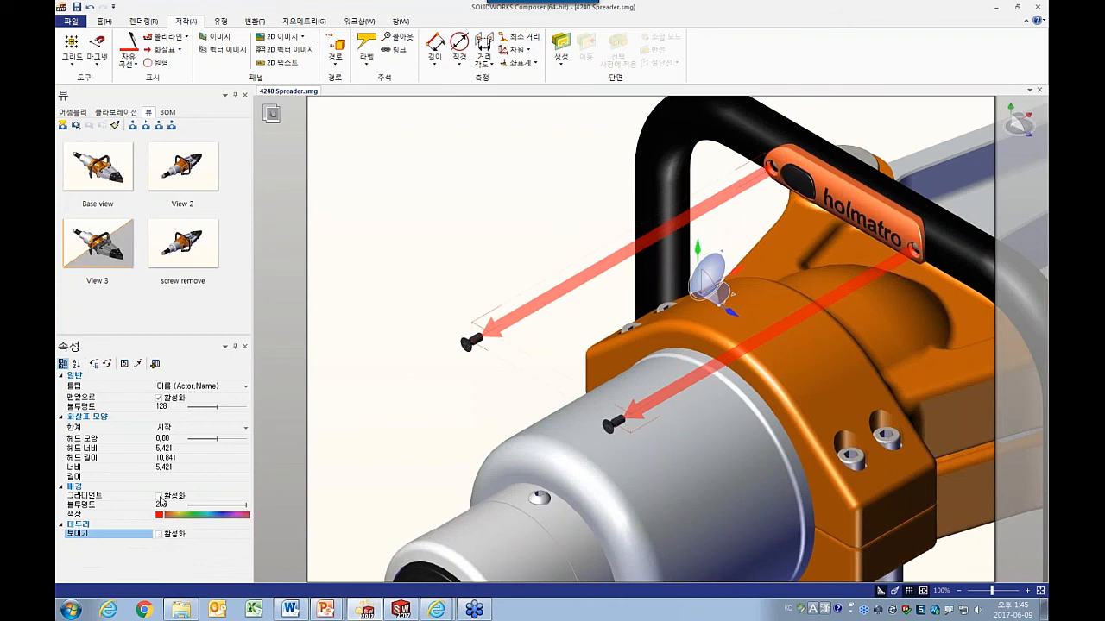
pyautogui.click(159, 498)
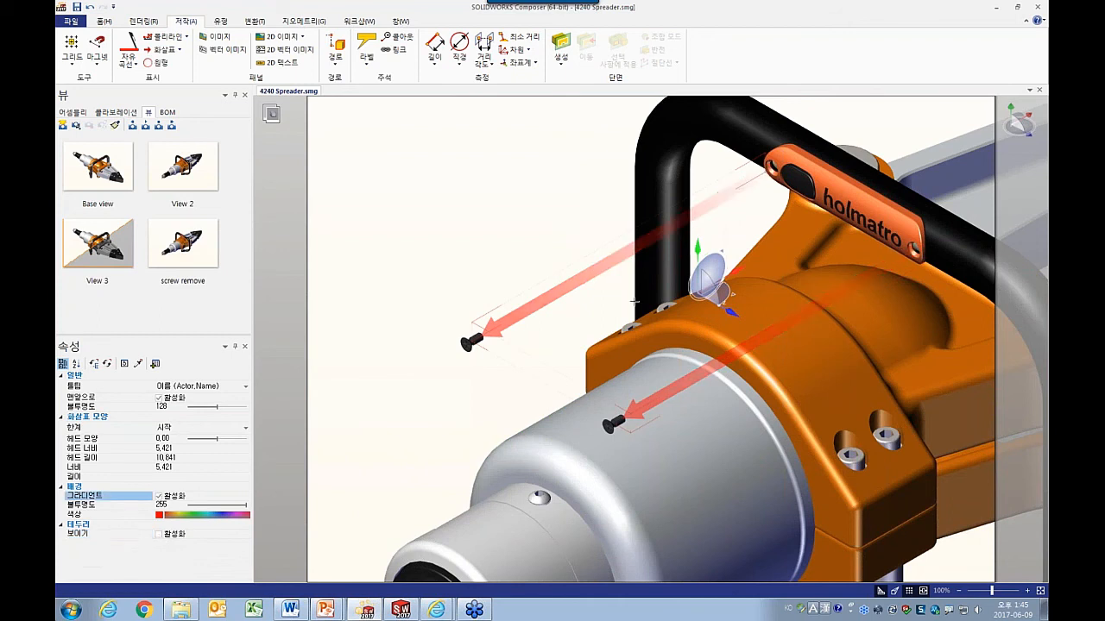
pyautogui.moveTo(214, 407); pyautogui.dragTo(248, 407)
pyautogui.click(159, 516)
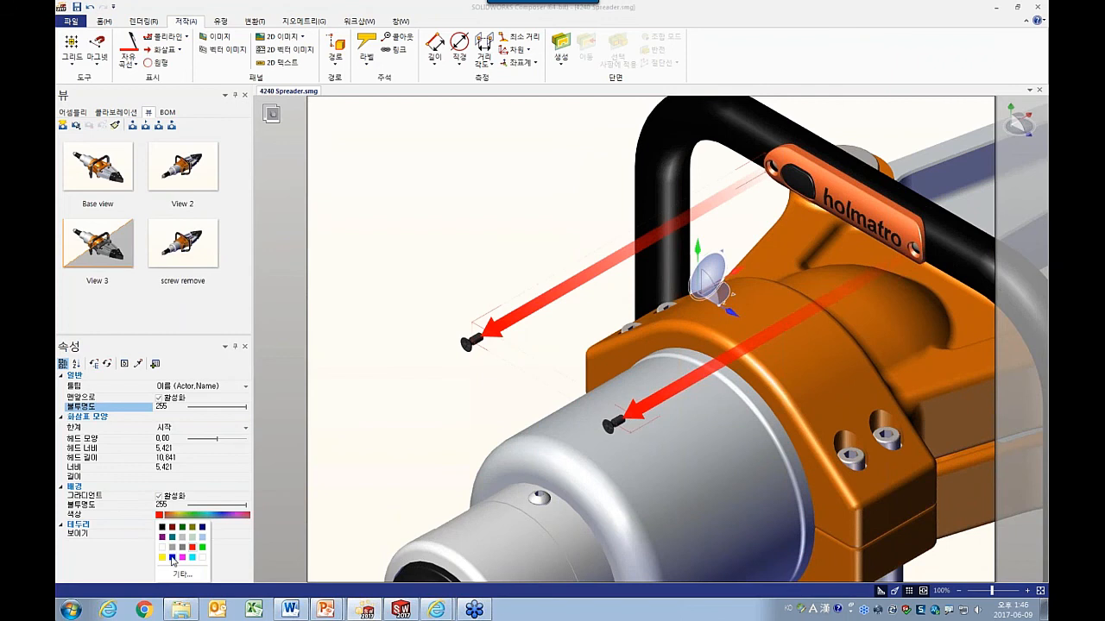
pyautogui.click(171, 559)
pyautogui.click(401, 407)
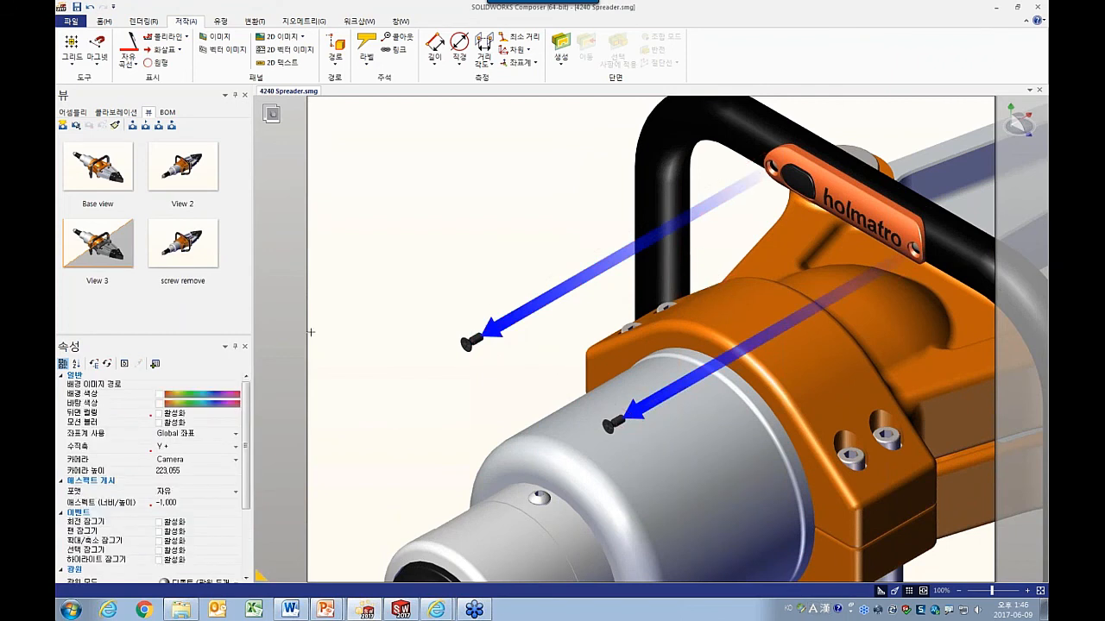
# Update the "screw remove" view with the arrows and create another view of the same state.
pyautogui.click(198, 248)
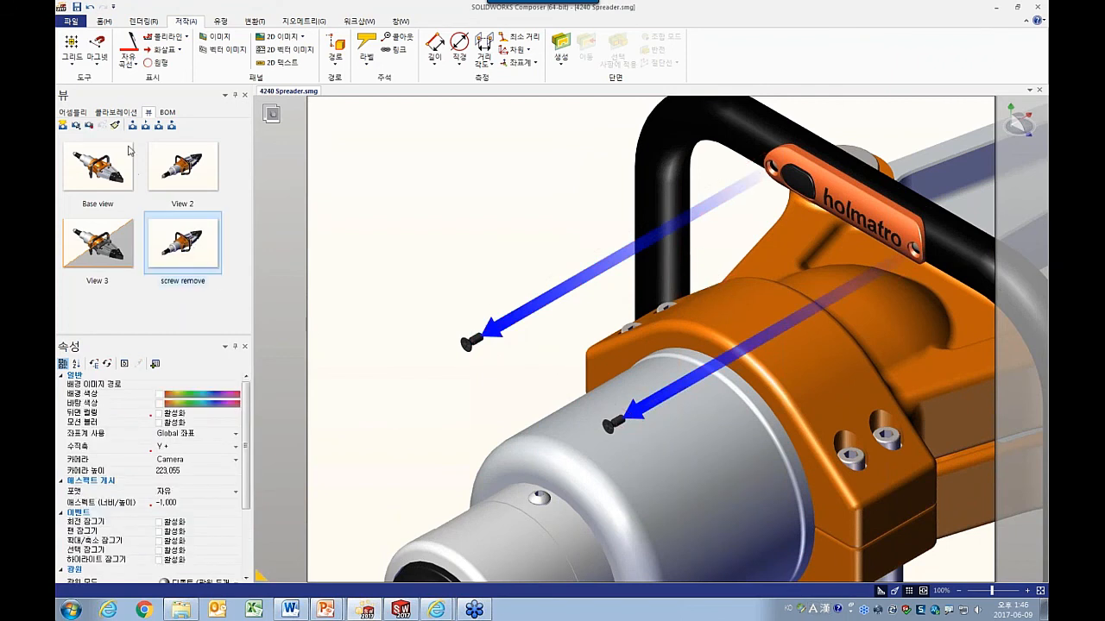
pyautogui.click(89, 125)
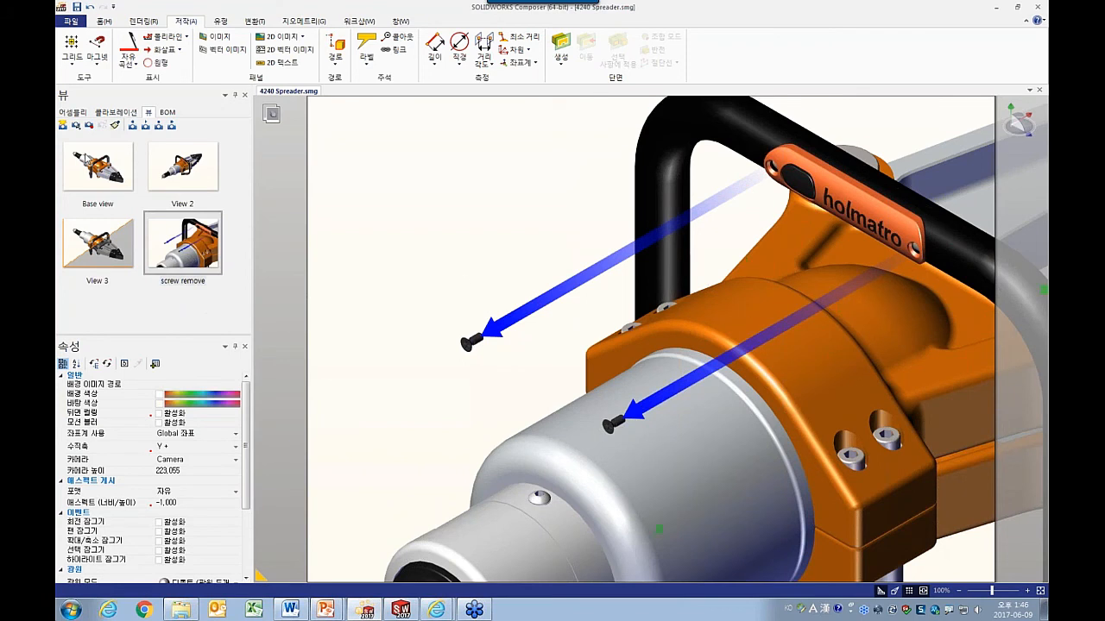
pyautogui.click(63, 125)
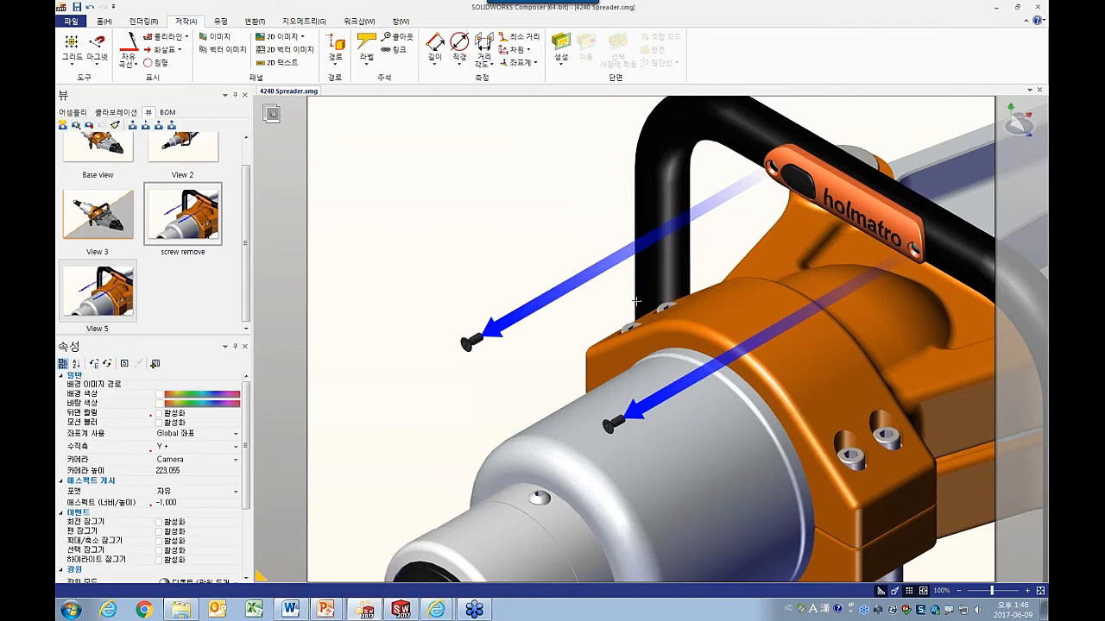
# Pull the holmatro cover plate straight off the handle, partway towards the removed screws, and rename View 5 as "cover remove".
pyautogui.click(831, 197)
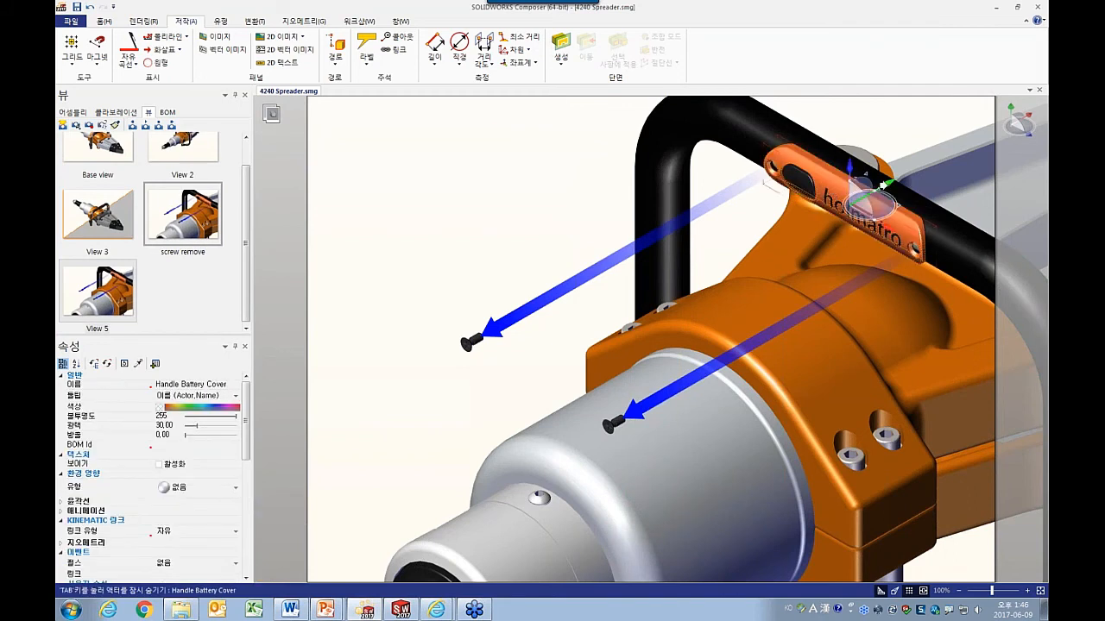
pyautogui.moveTo(883, 184); pyautogui.dragTo(700, 271)
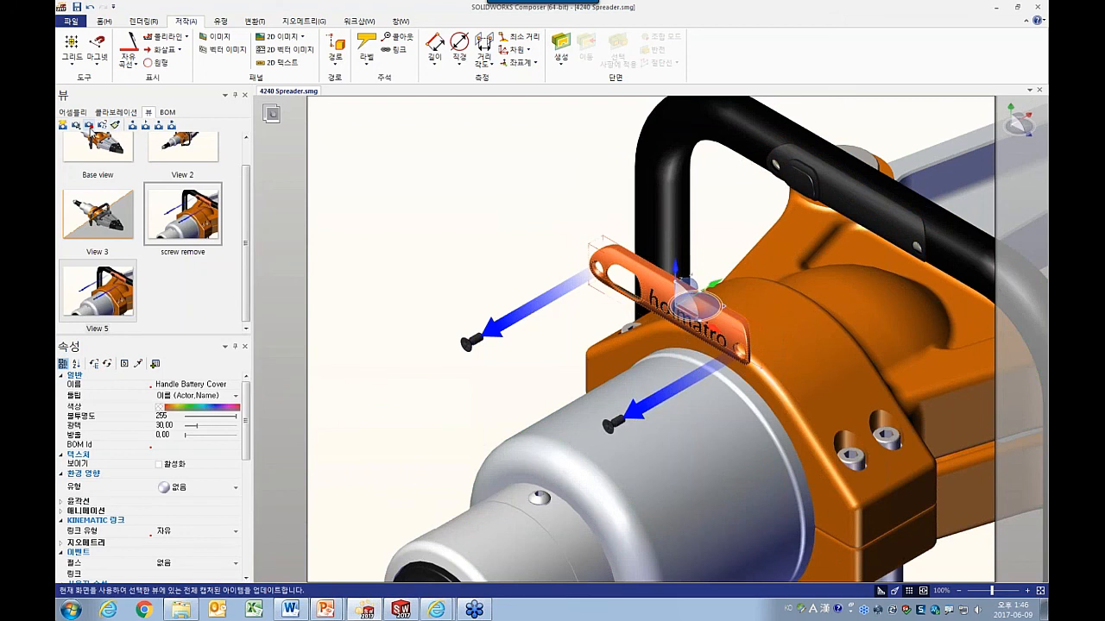
pyautogui.click(123, 302)
pyautogui.click(119, 298)
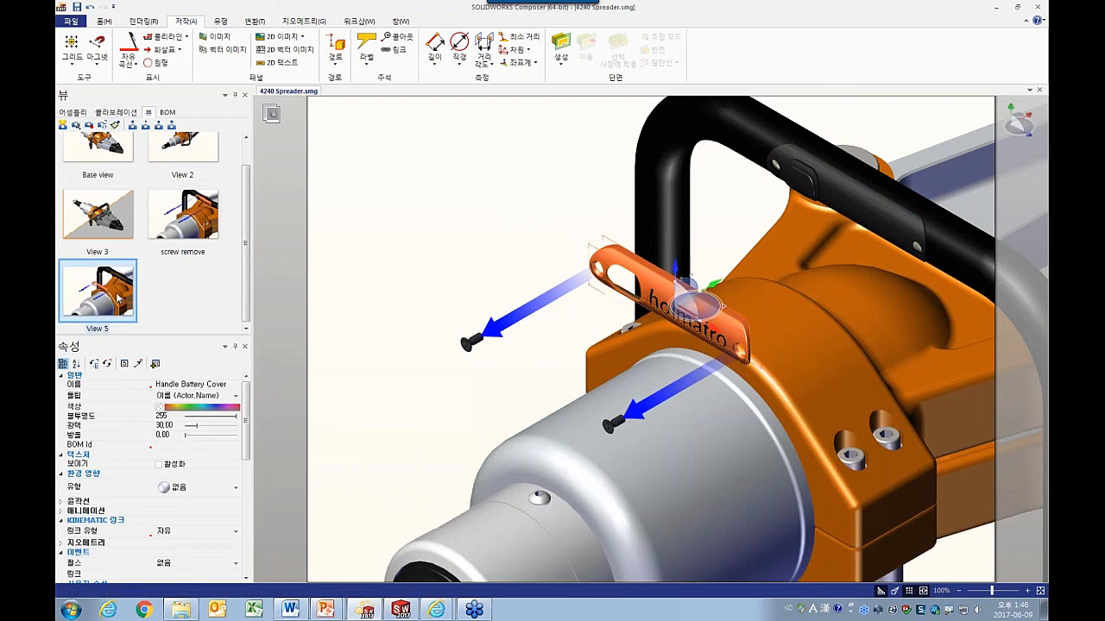
pyautogui.click(98, 329)
pyautogui.write('cover remove')
pyautogui.press('Return')
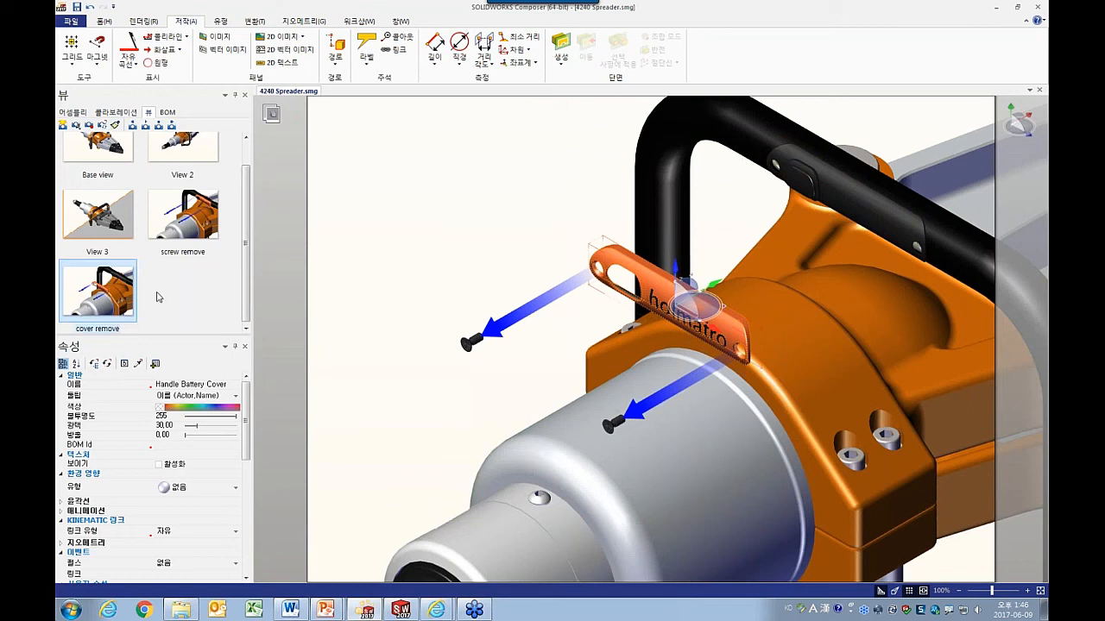
# Update the "cover remove" view with the displaced plate and add a new view named "gasket remove".
pyautogui.click(115, 298)
pyautogui.click(78, 122)
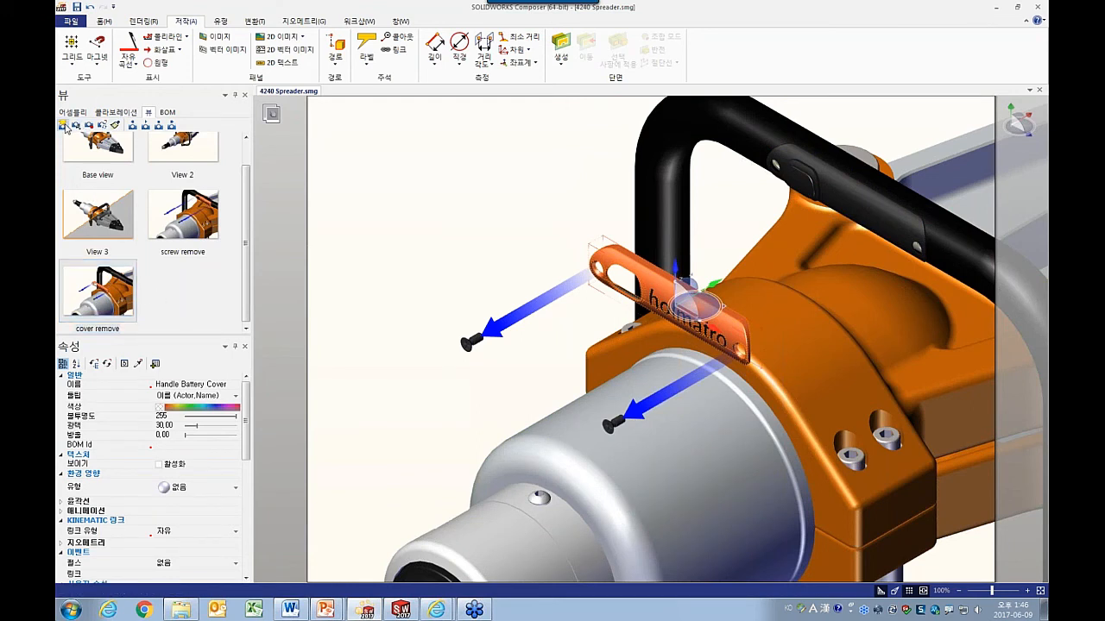
pyautogui.click(182, 329)
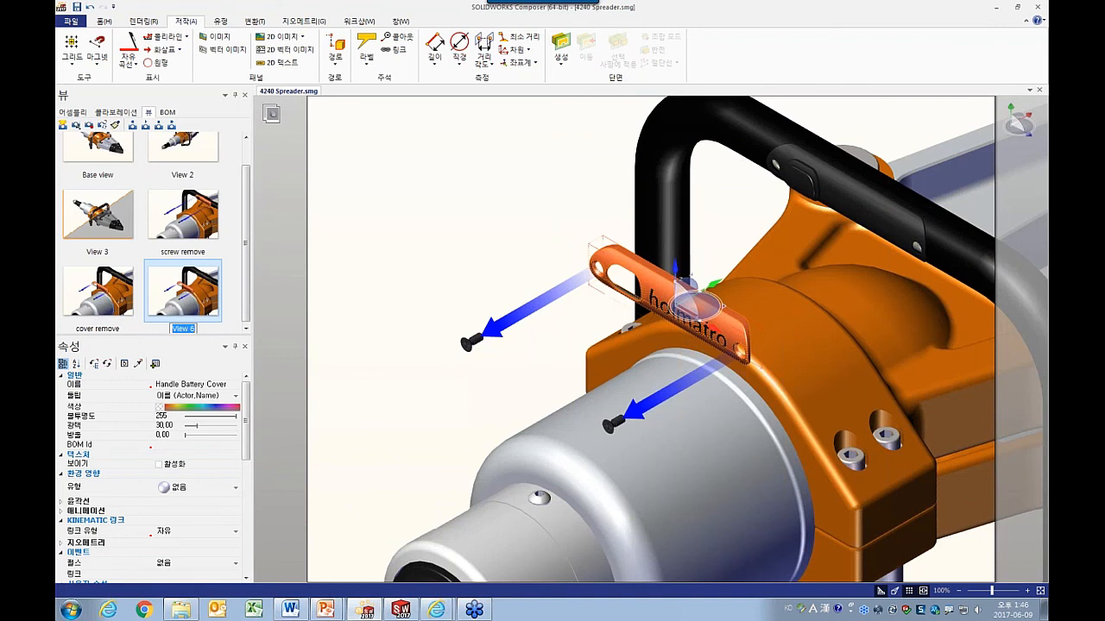
pyautogui.write('gasket remove')
# Move the black cover seal out of the handle, partway towards the holmatro plate, and update the "gasket remove" view.
pyautogui.click(881, 184)
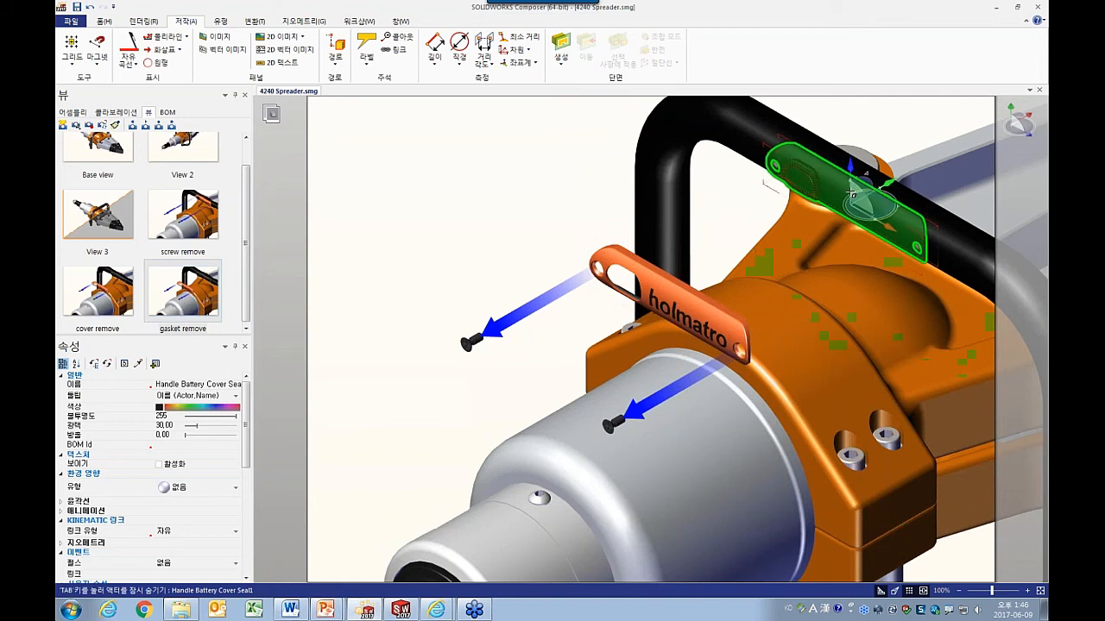
pyautogui.moveTo(884, 181); pyautogui.dragTo(781, 234)
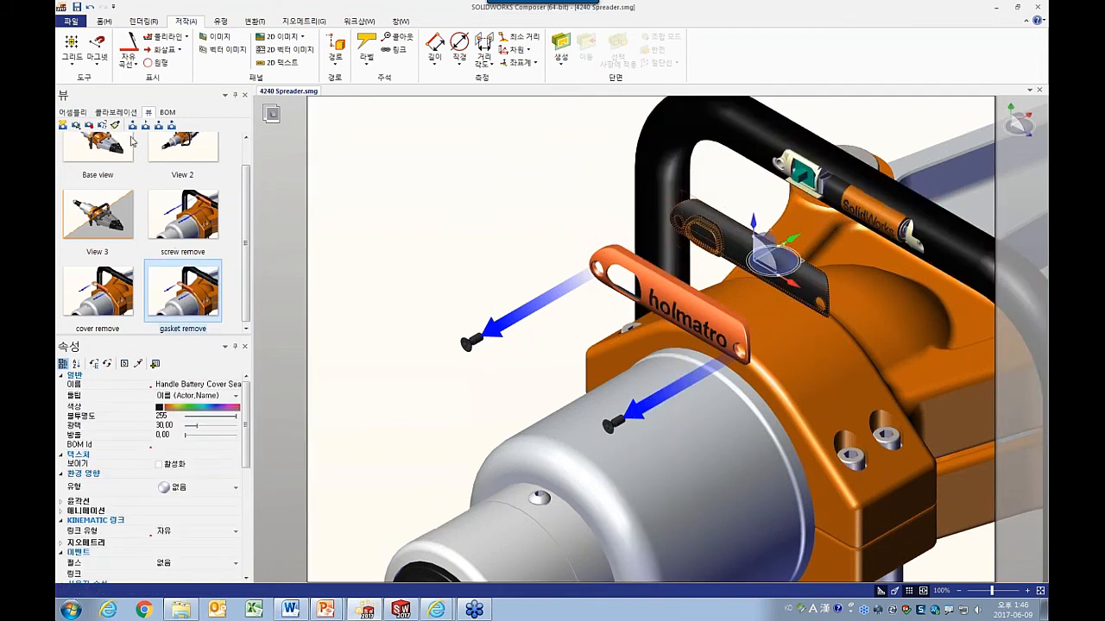
pyautogui.click(78, 127)
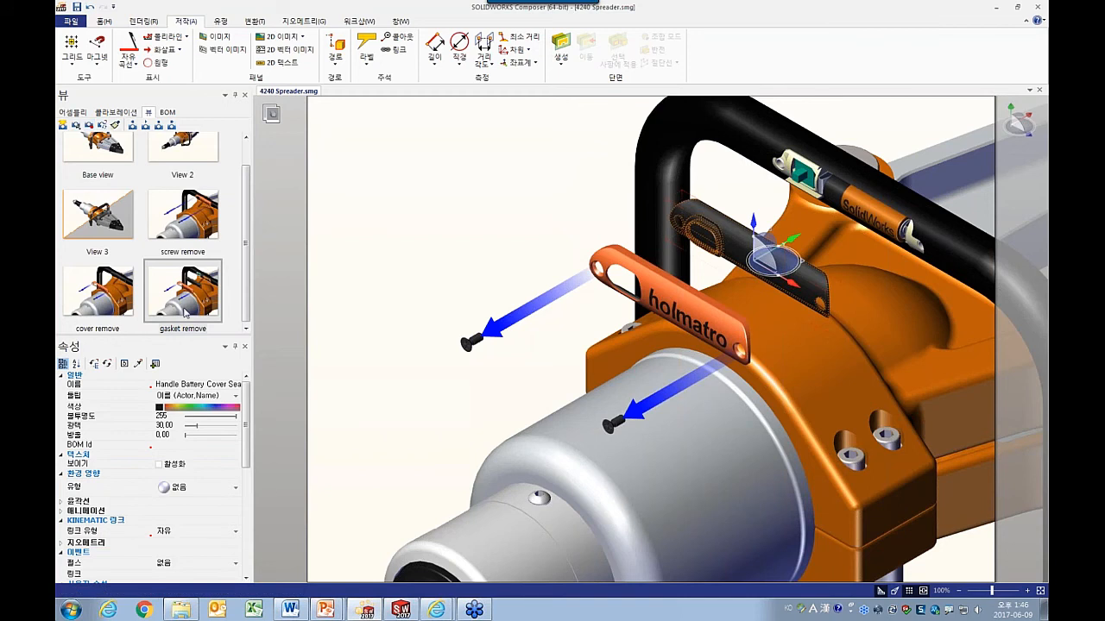
pyautogui.moveTo(245, 246); pyautogui.dragTo(242, 306)
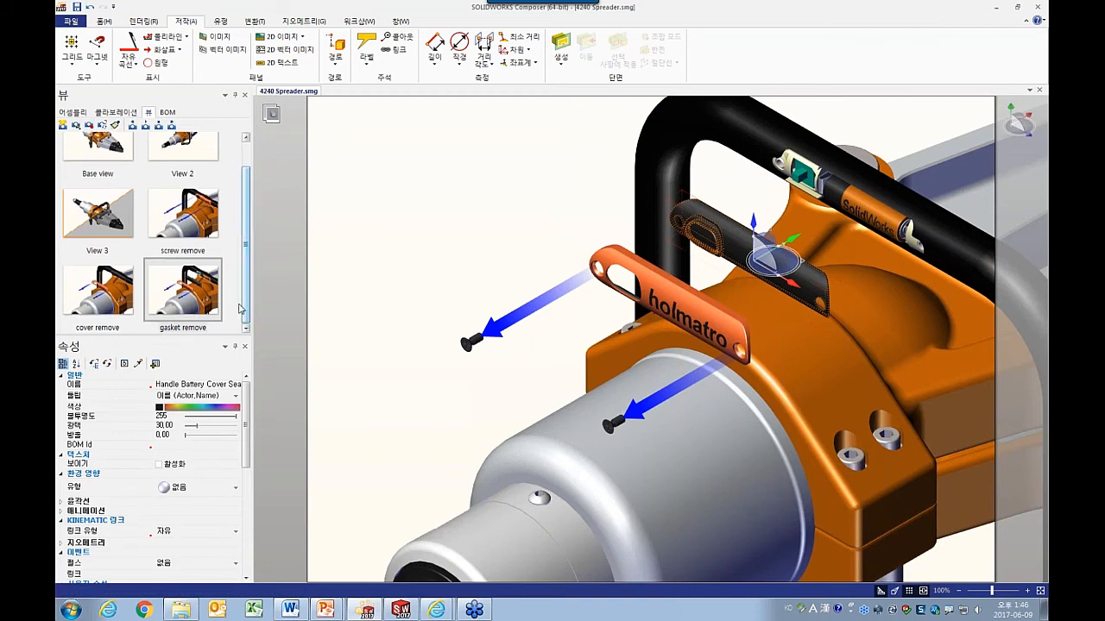
# Create another view of the current state and name it "battery remove".
pyautogui.click(64, 126)
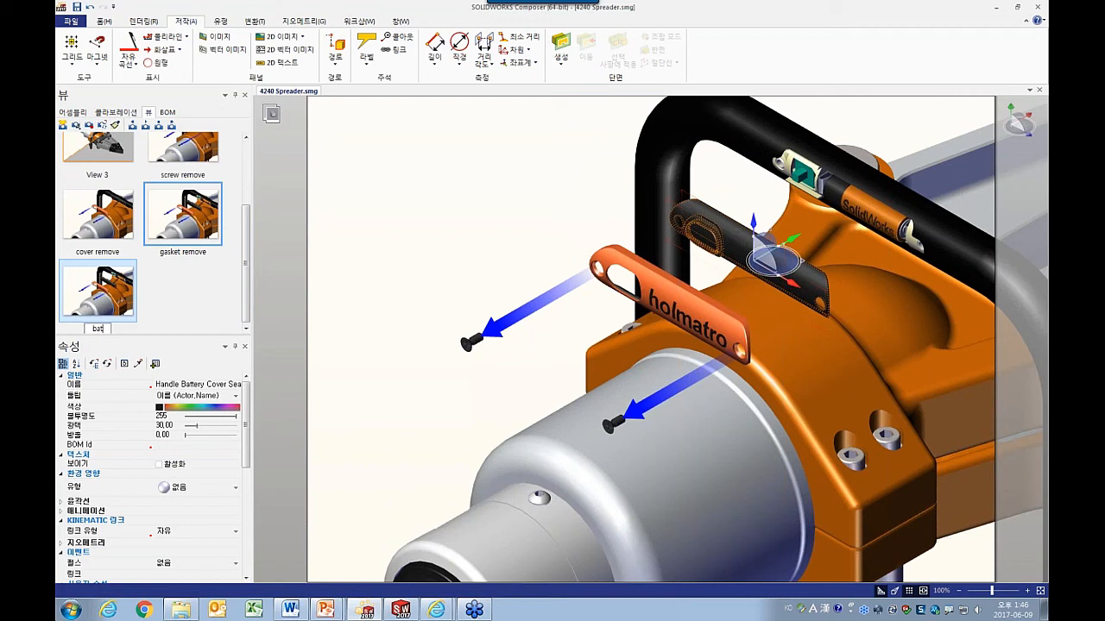
pyautogui.write('battery remove')
pyautogui.press('Return')
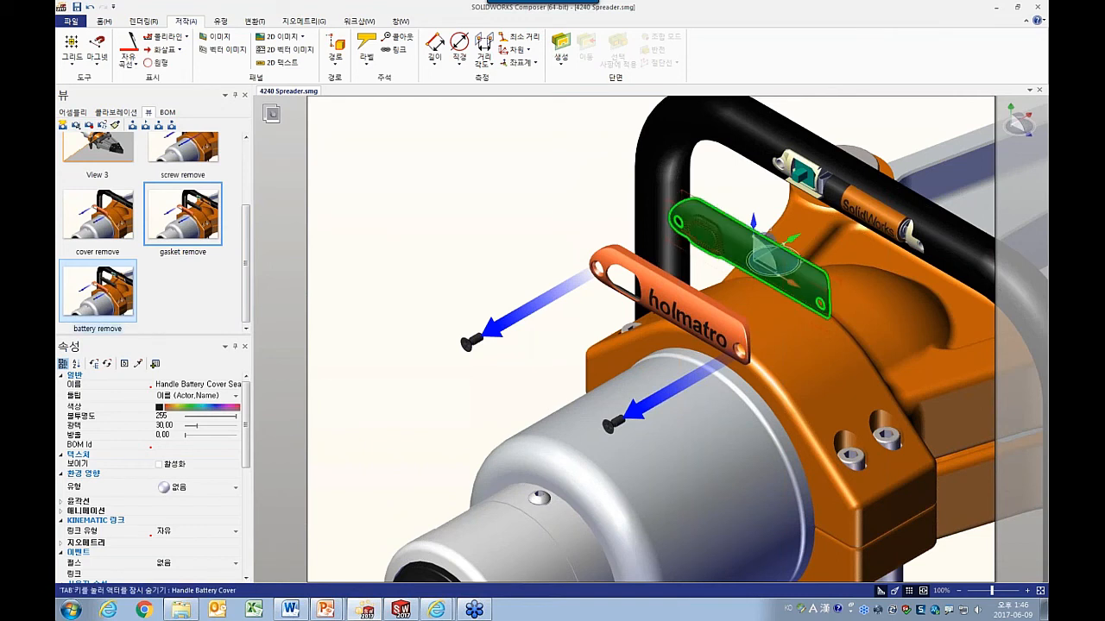
# Move the Battery out of its handle recess towards the black seal and update the "battery remove" view.
pyautogui.click(872, 183)
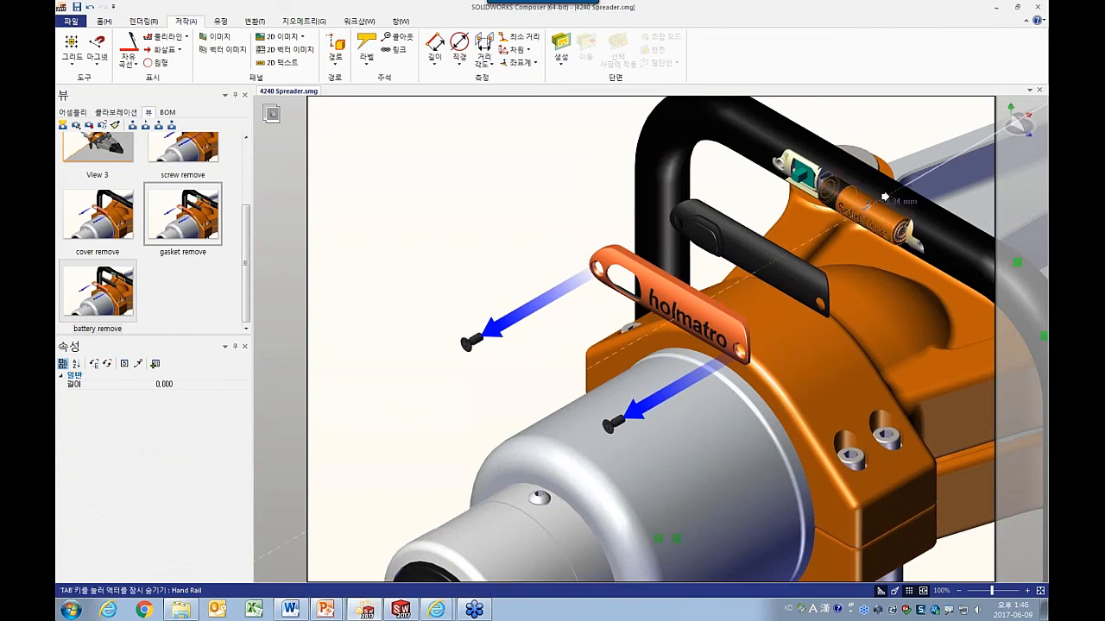
pyautogui.click(182, 226)
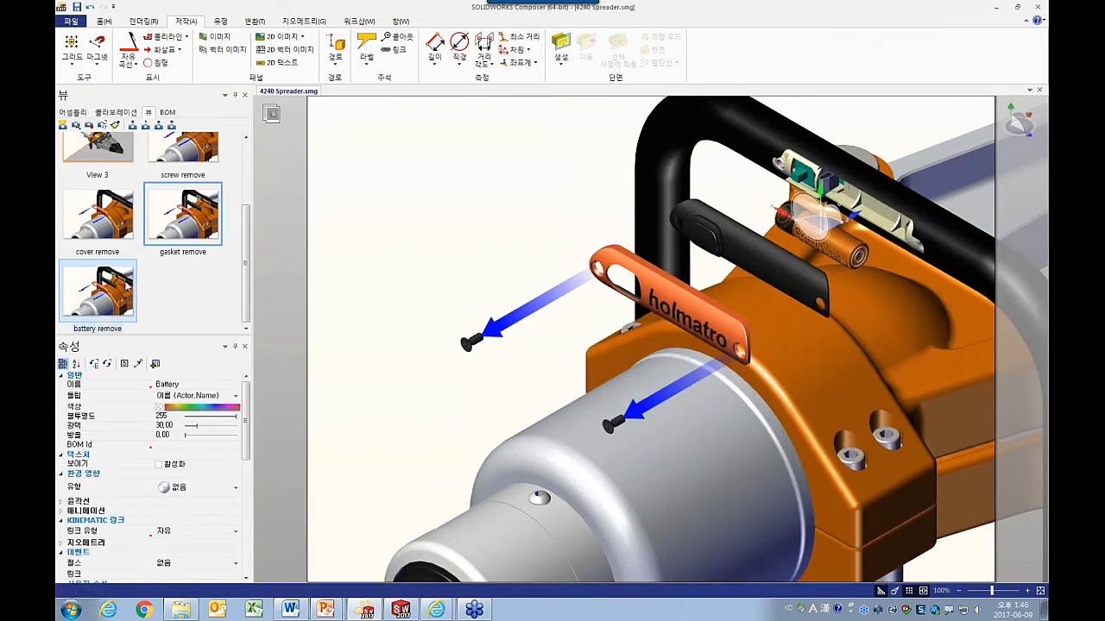
pyautogui.click(98, 291)
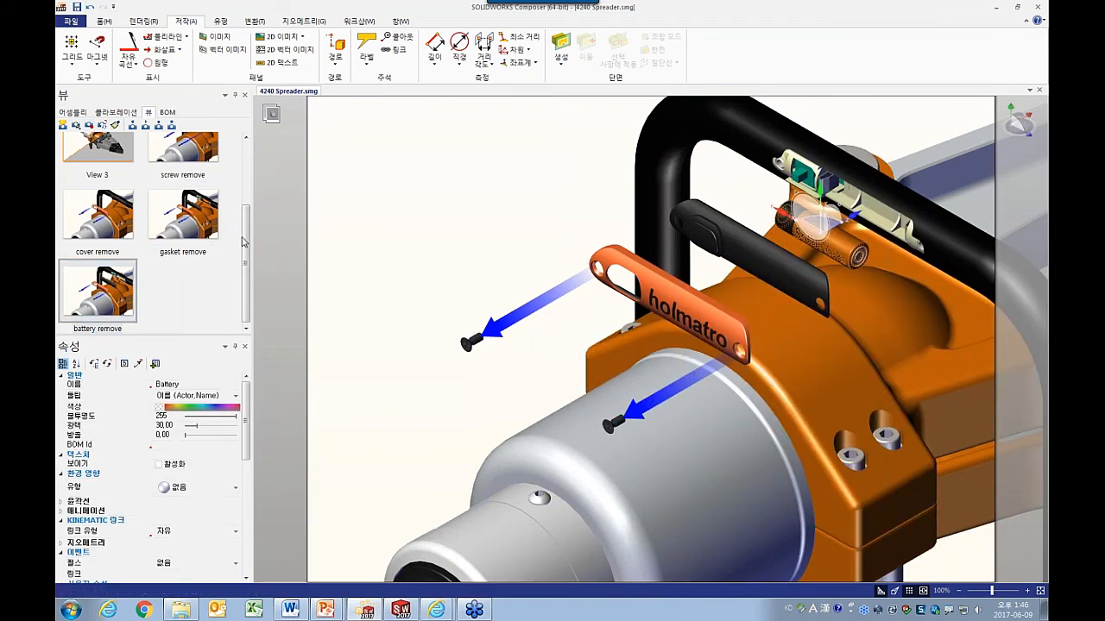
# Play through the saved views in sequence, starting from Base view.
pyautogui.moveTo(245, 254); pyautogui.dragTo(245, 190)
pyautogui.click(103, 172)
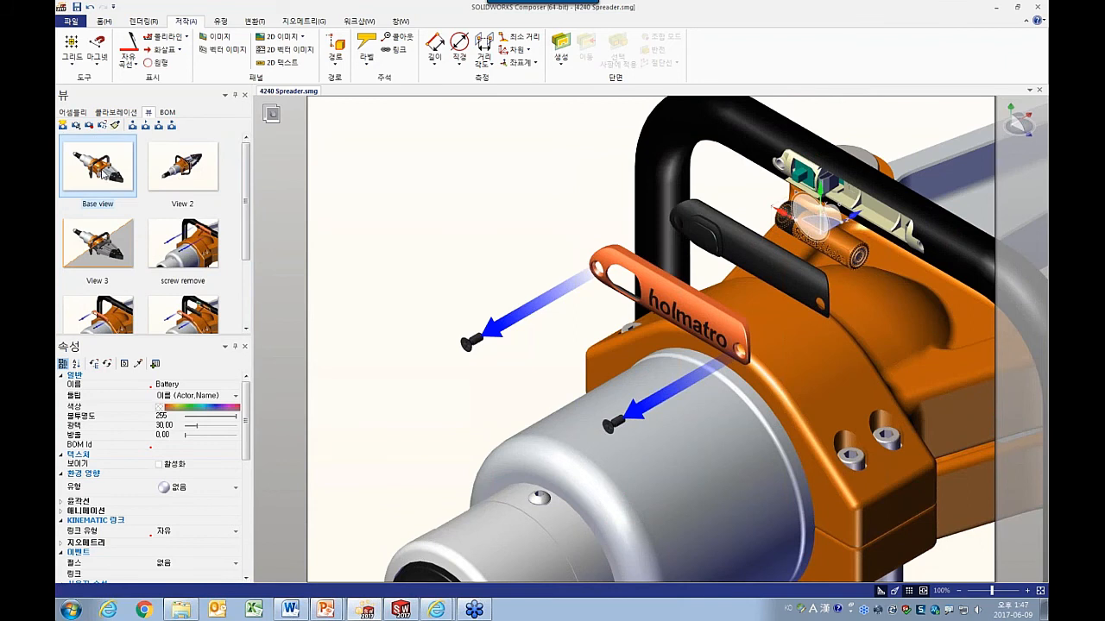
pyautogui.click(144, 126)
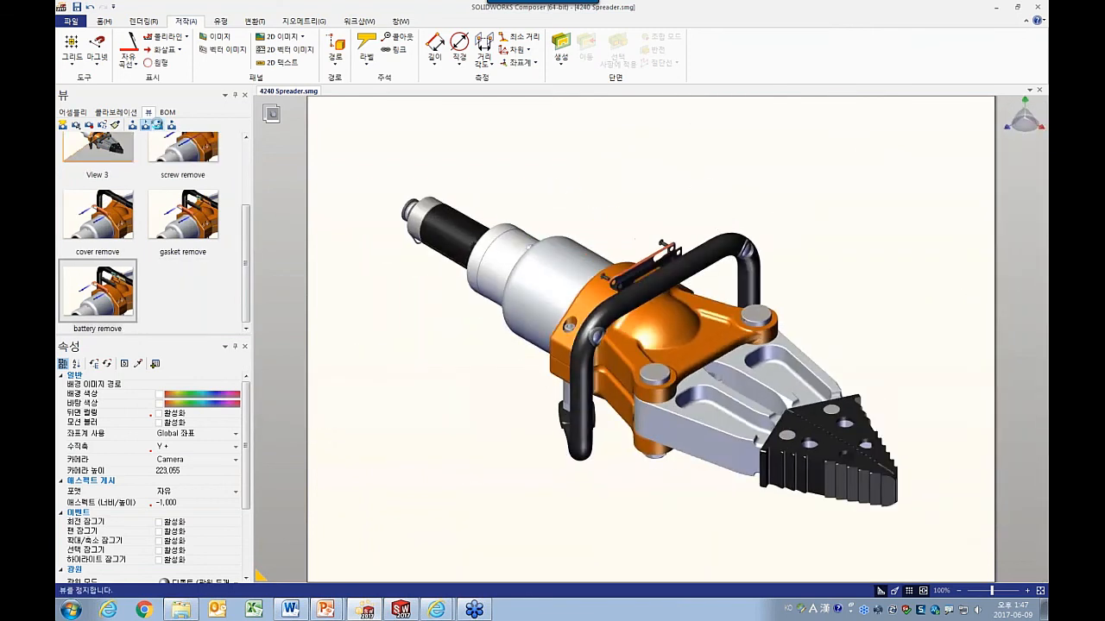
# Restore View 2 and create a new view from it.
pyautogui.scroll(-3, 155, 290)
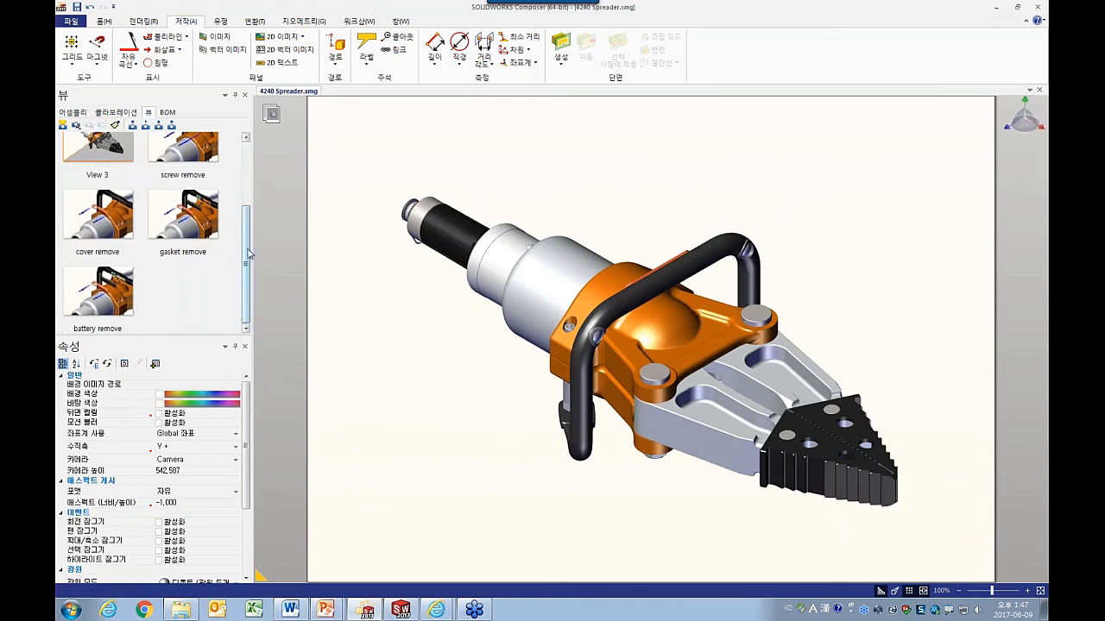
pyautogui.scroll(3, 194, 224)
pyautogui.click(182, 166)
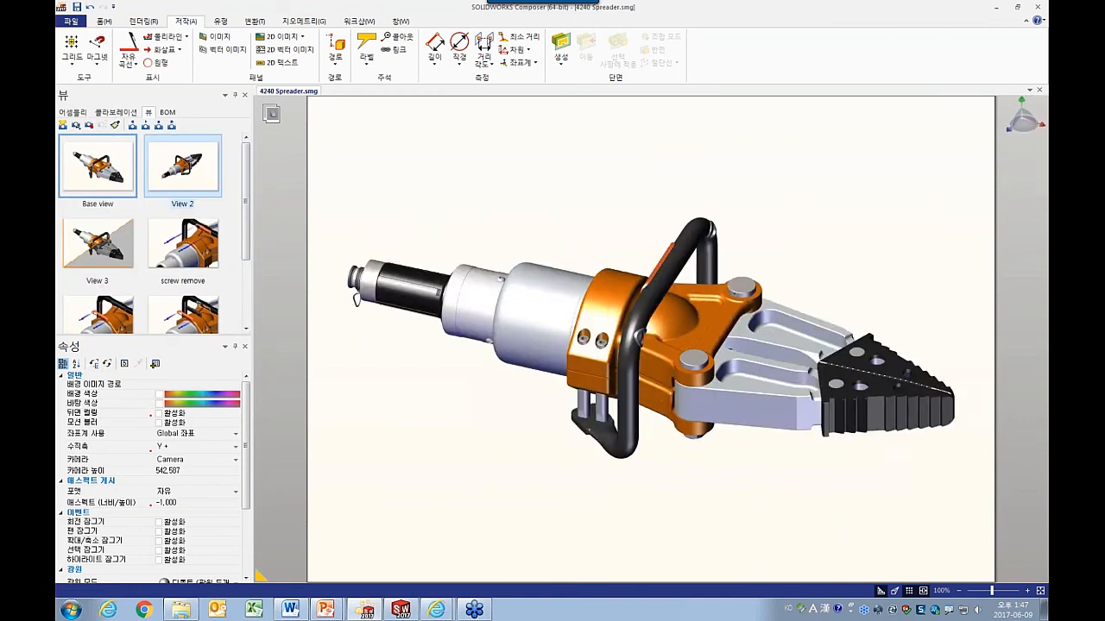
pyautogui.click(65, 128)
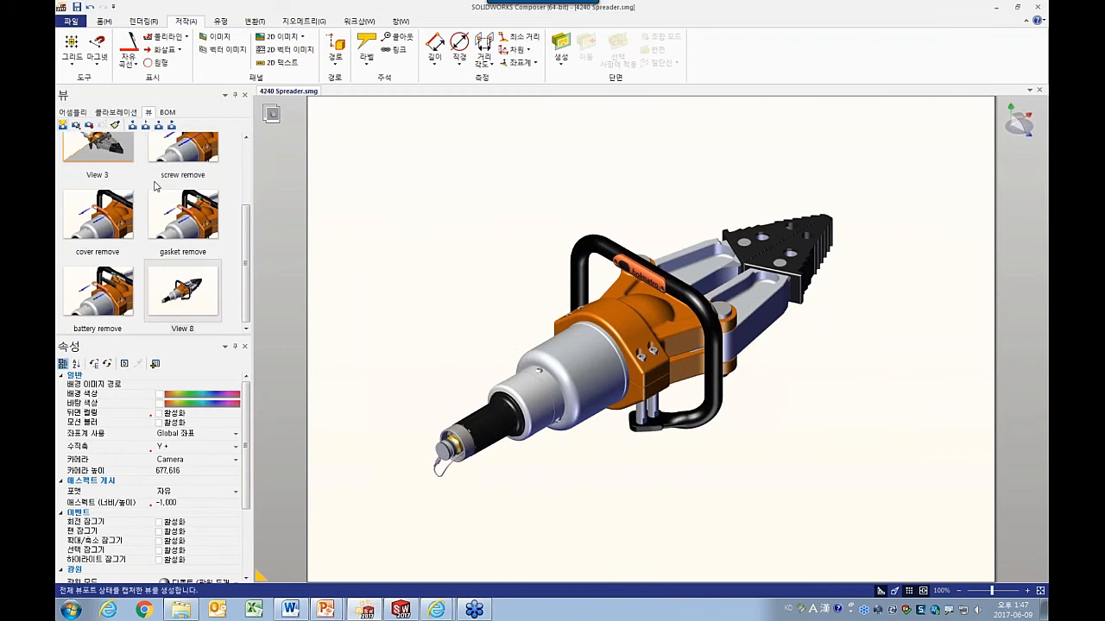
# Hide the whole 4240 Spreader except the Yoke Cylinder Assembly, Hydraulic Controls Assembly and Plunger Assembly.
pyautogui.click(76, 114)
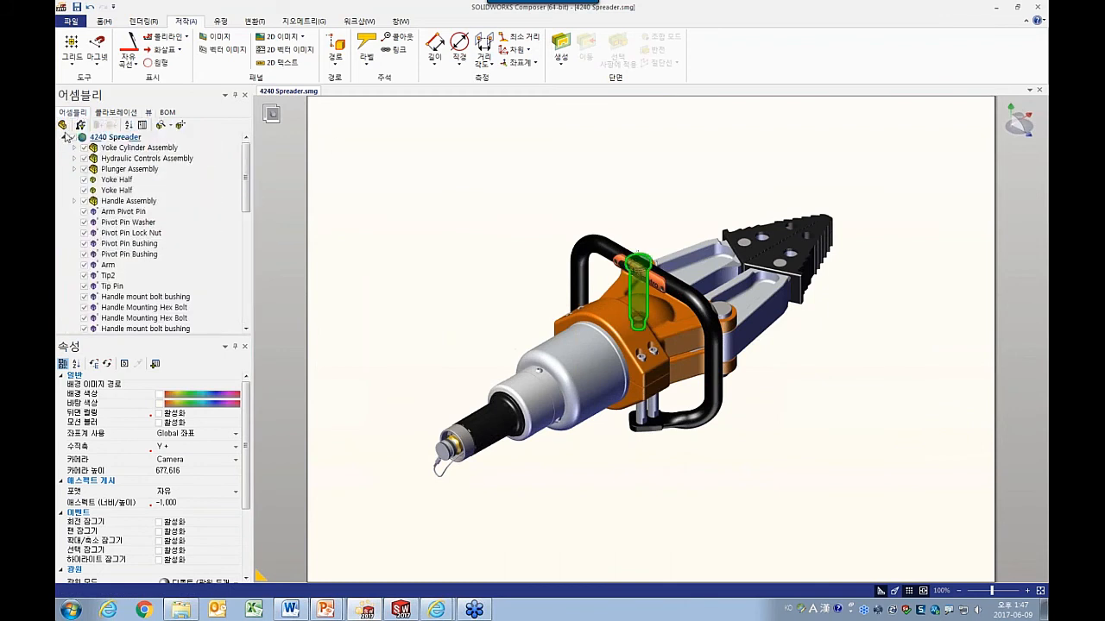
pyautogui.click(72, 138)
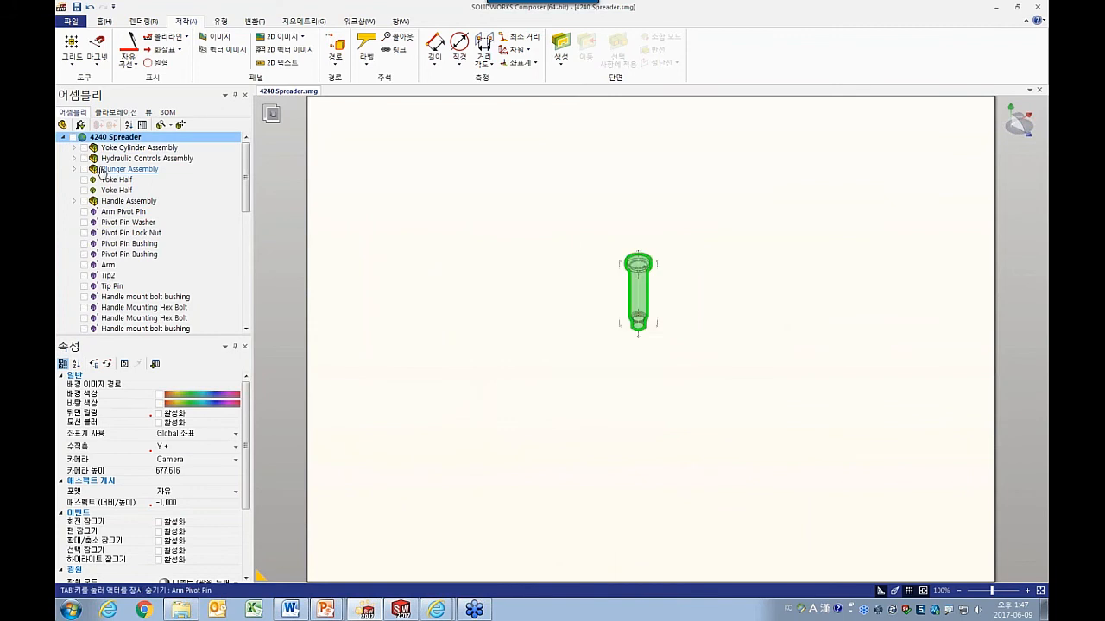
pyautogui.click(84, 147)
pyautogui.click(83, 159)
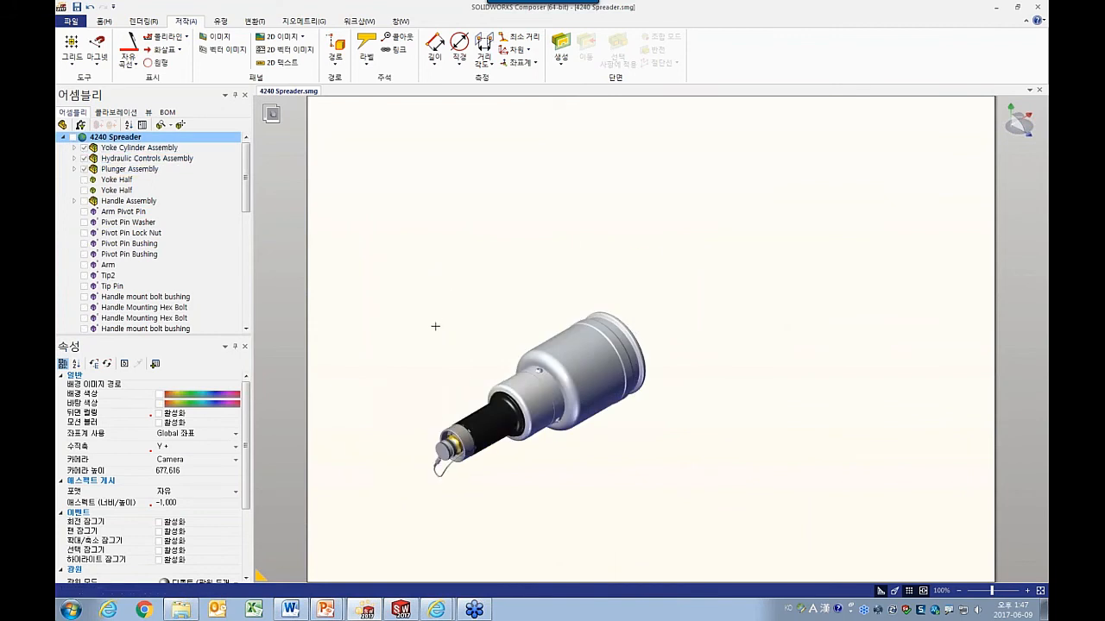
# Translate the subassembly's parts apart along the cylinder axis, separating the grip and valve casing from the piston.
pyautogui.click(148, 113)
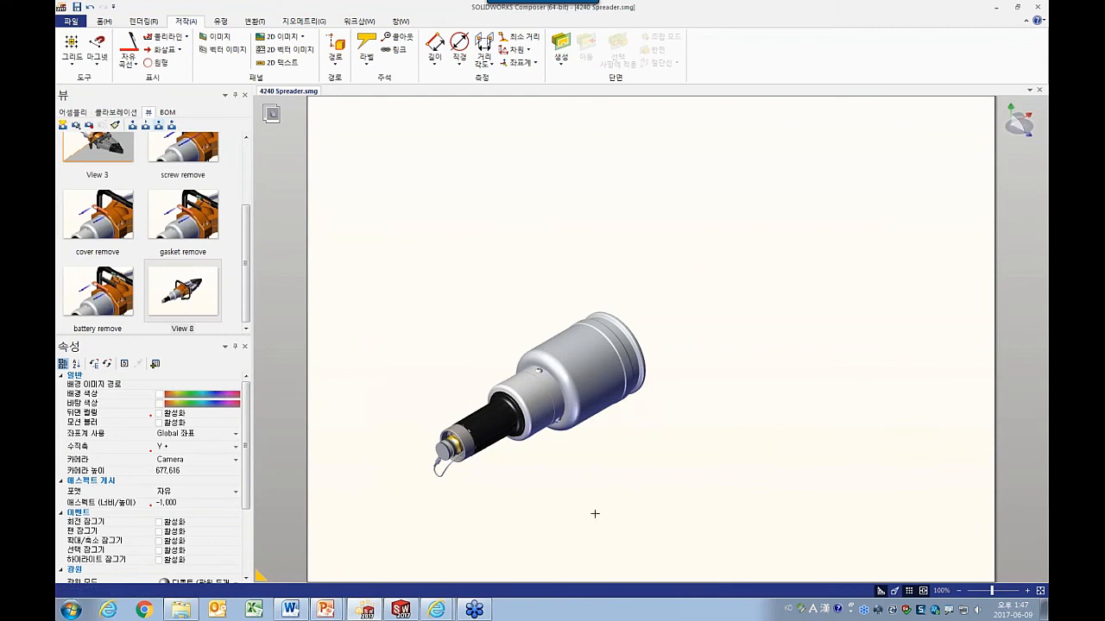
pyautogui.moveTo(340, 202); pyautogui.dragTo(684, 510)
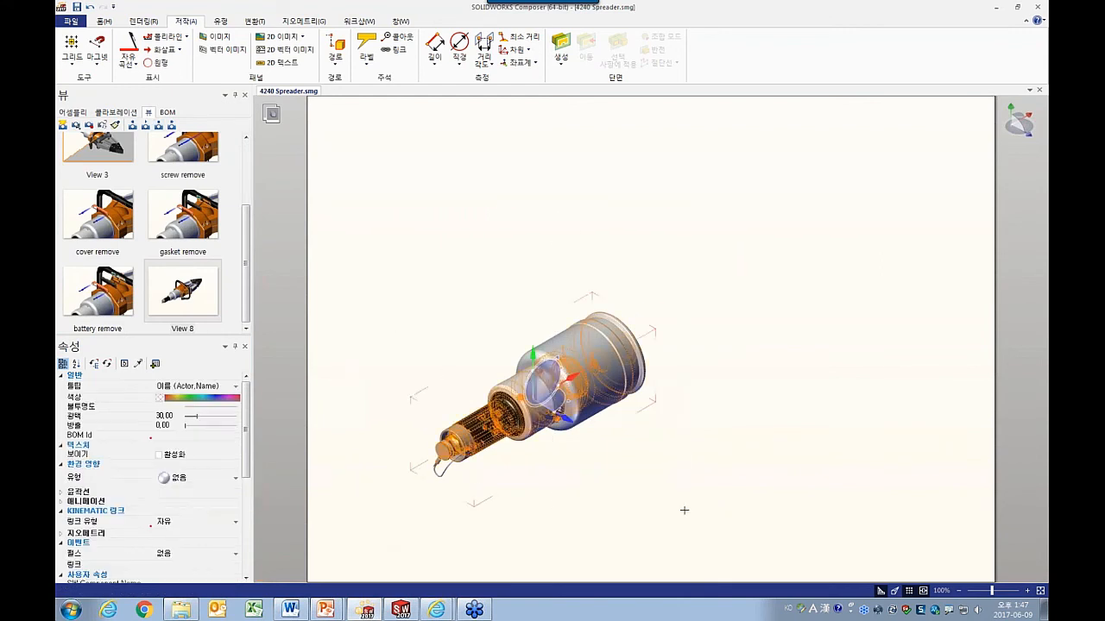
pyautogui.moveTo(640, 465); pyautogui.dragTo(928, 327, button='middle')
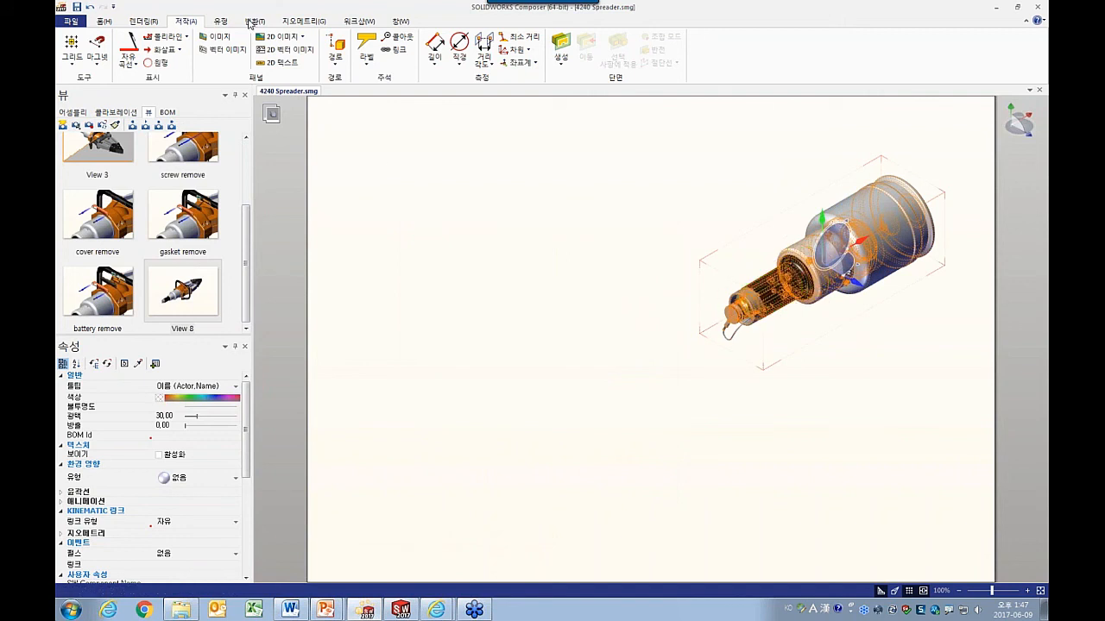
pyautogui.click(252, 21)
pyautogui.click(264, 59)
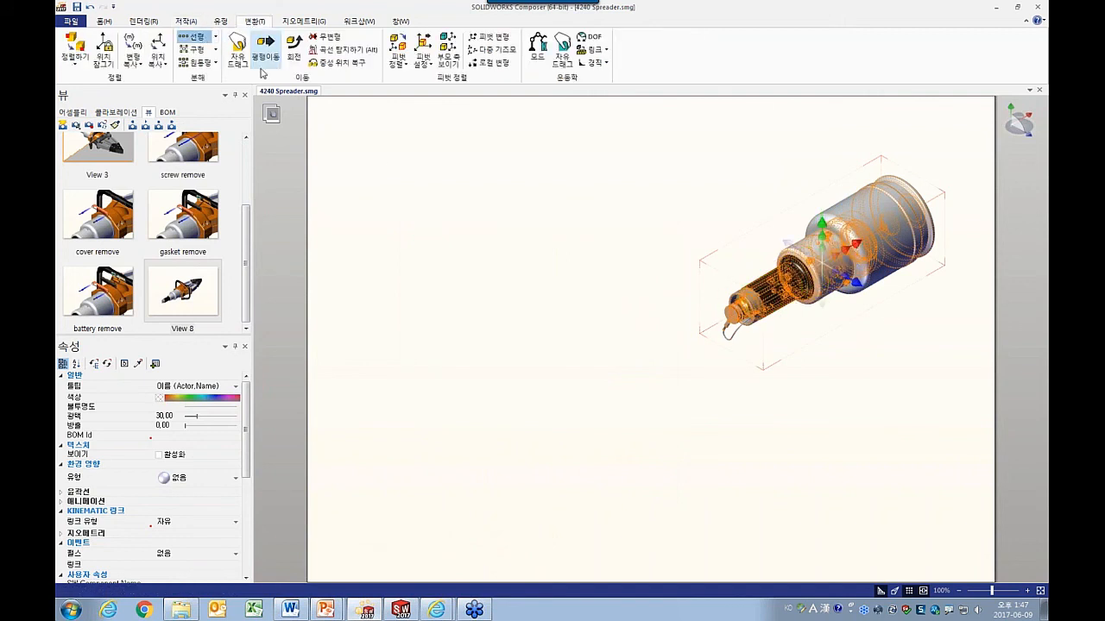
pyautogui.moveTo(853, 241); pyautogui.dragTo(719, 321)
pyautogui.moveTo(795, 406); pyautogui.dragTo(708, 255)
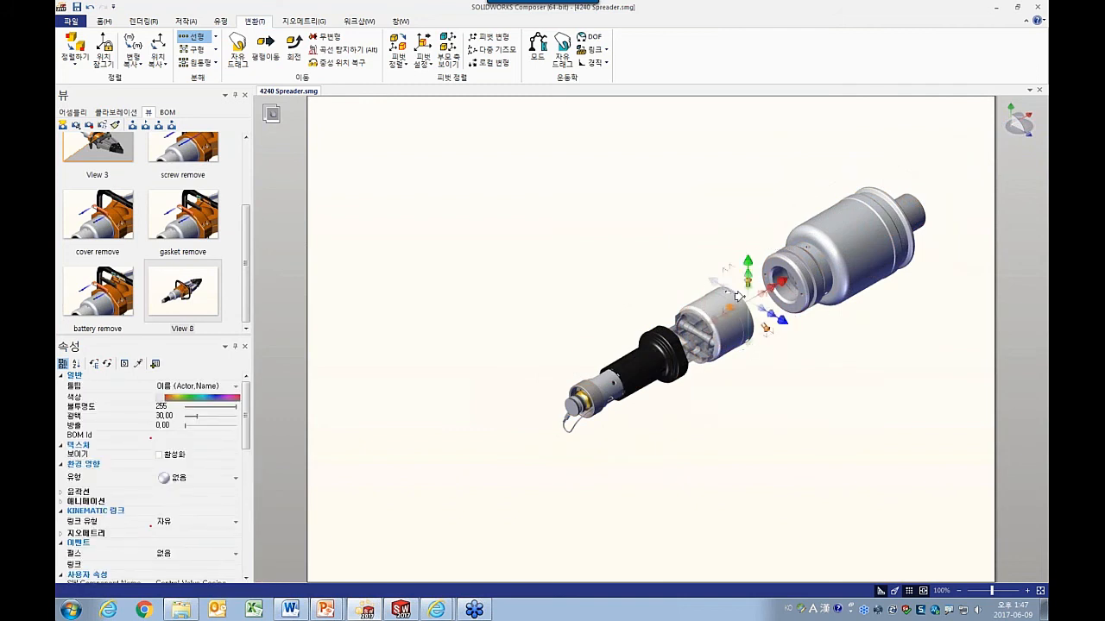
# Explode the small screws outward around the Hydraulic Control Valve Casing with the Spherical explode mode.
pyautogui.click(133, 45)
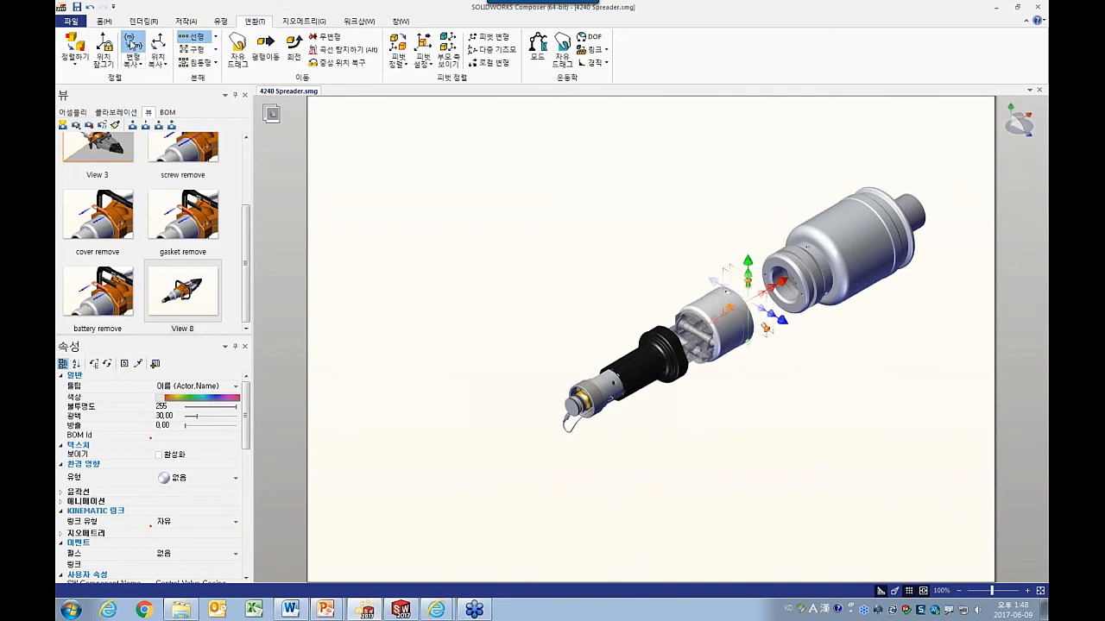
pyautogui.click(736, 318)
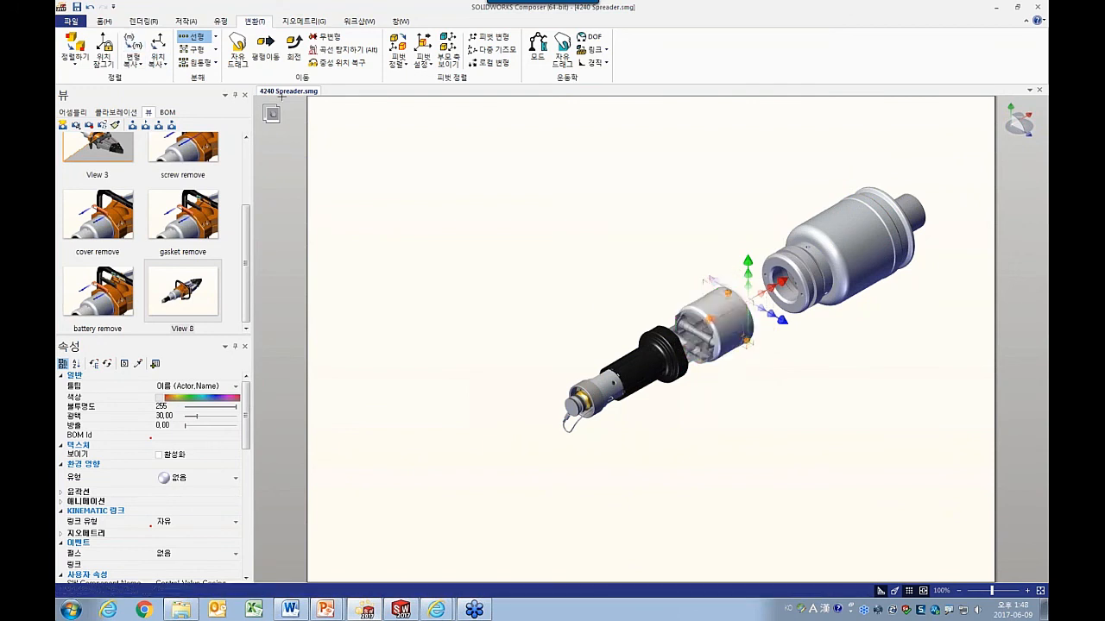
pyautogui.click(198, 50)
pyautogui.moveTo(766, 325); pyautogui.dragTo(803, 323)
pyautogui.click(835, 375)
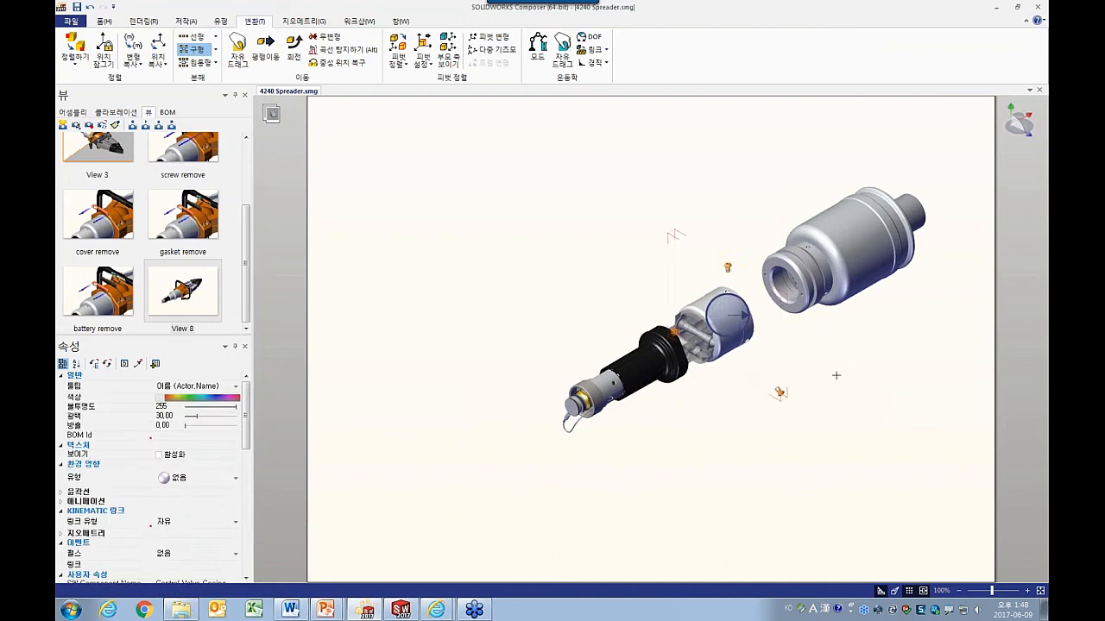
# Make the Valve Block between the black grip and the valve casing fully opaque.
pyautogui.moveTo(830, 389); pyautogui.dragTo(799, 348, button='right')
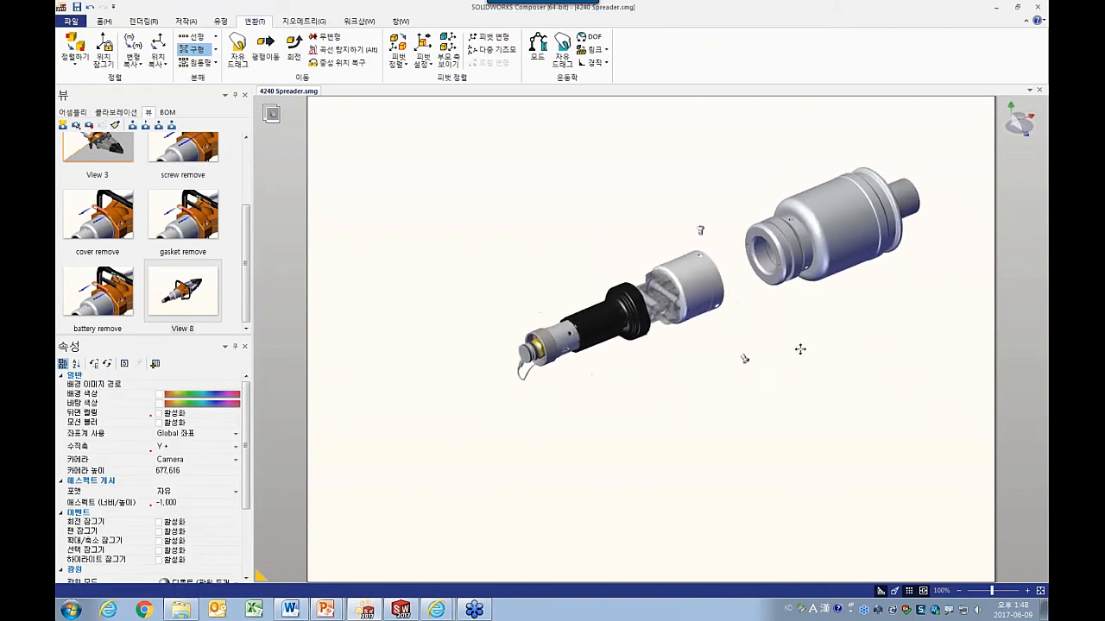
pyautogui.click(660, 302)
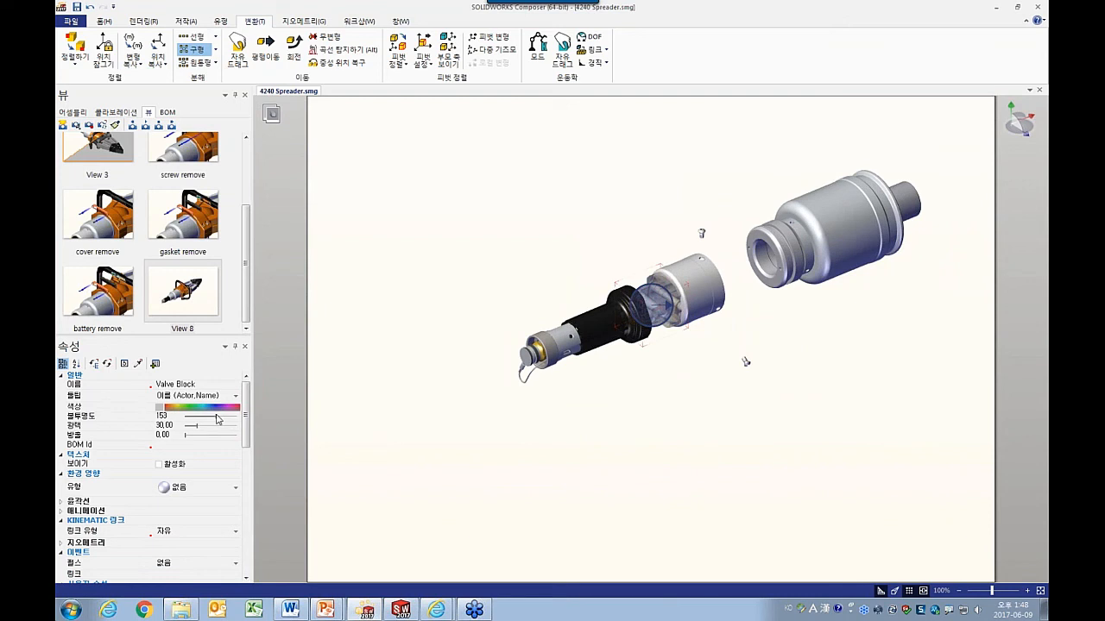
pyautogui.moveTo(218, 421); pyautogui.dragTo(236, 420)
pyautogui.click(542, 430)
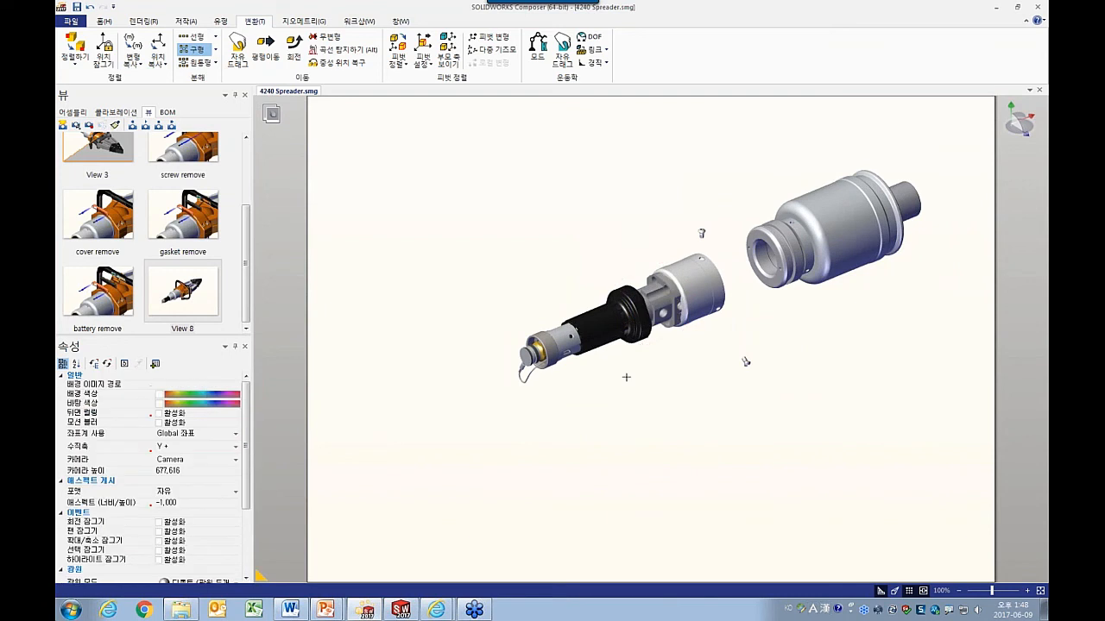
# Create an associative path from neutral for the Twist Control Grip.
pyautogui.click(618, 312)
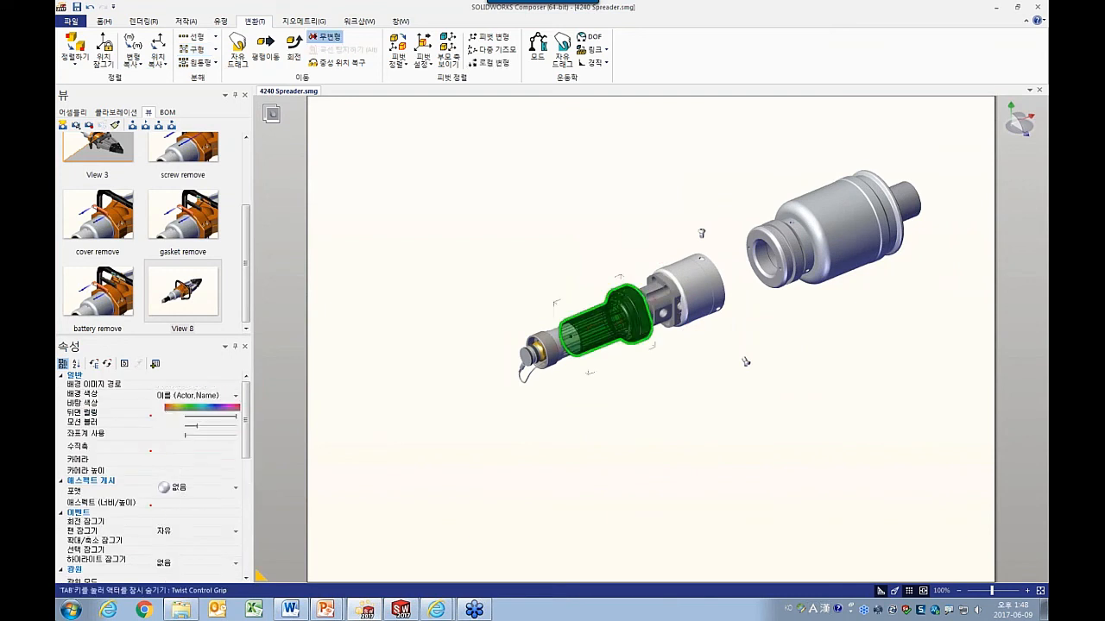
pyautogui.click(105, 22)
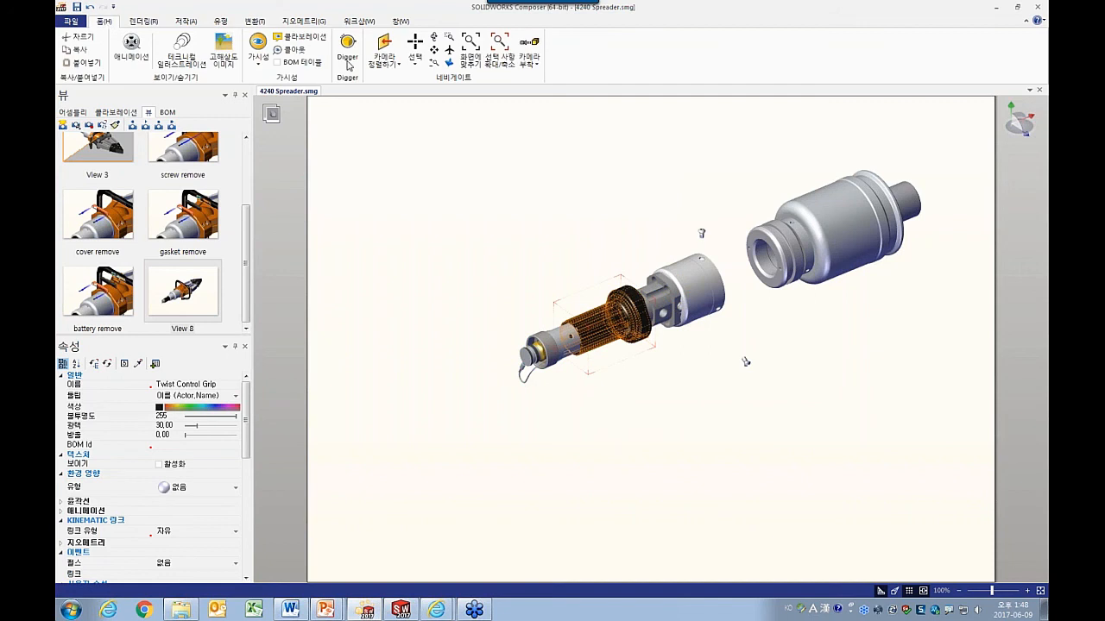
pyautogui.click(197, 22)
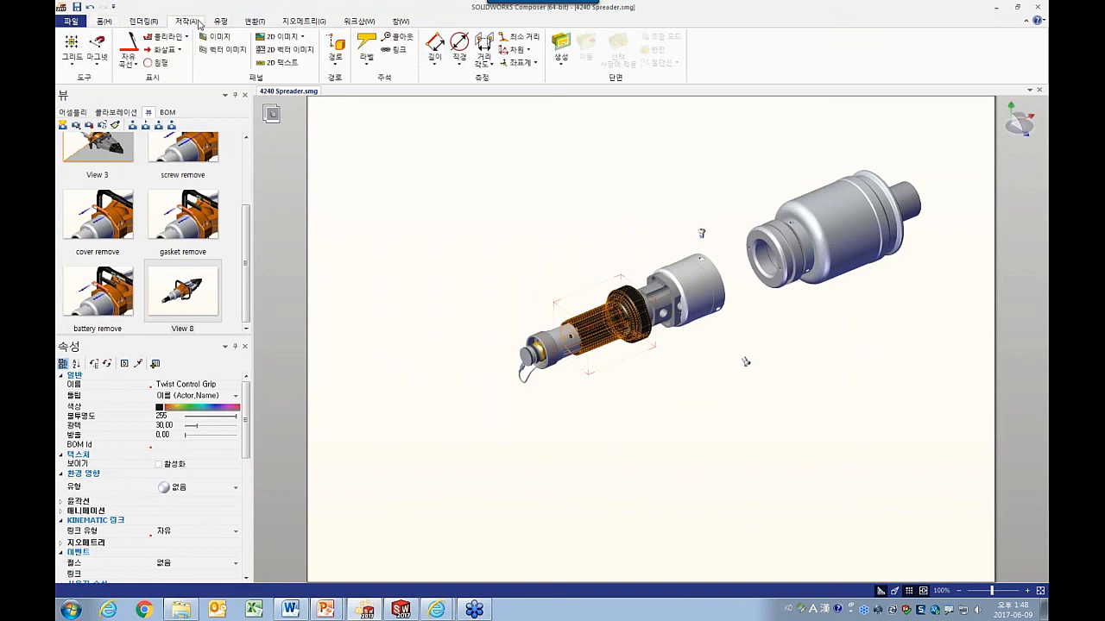
pyautogui.click(338, 62)
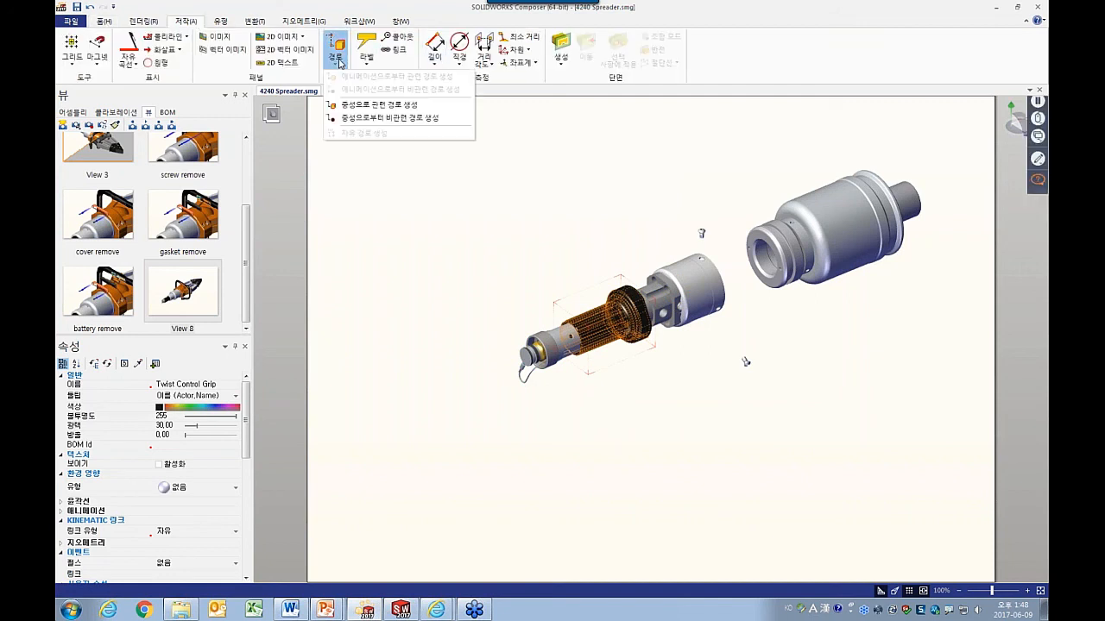
pyautogui.click(369, 105)
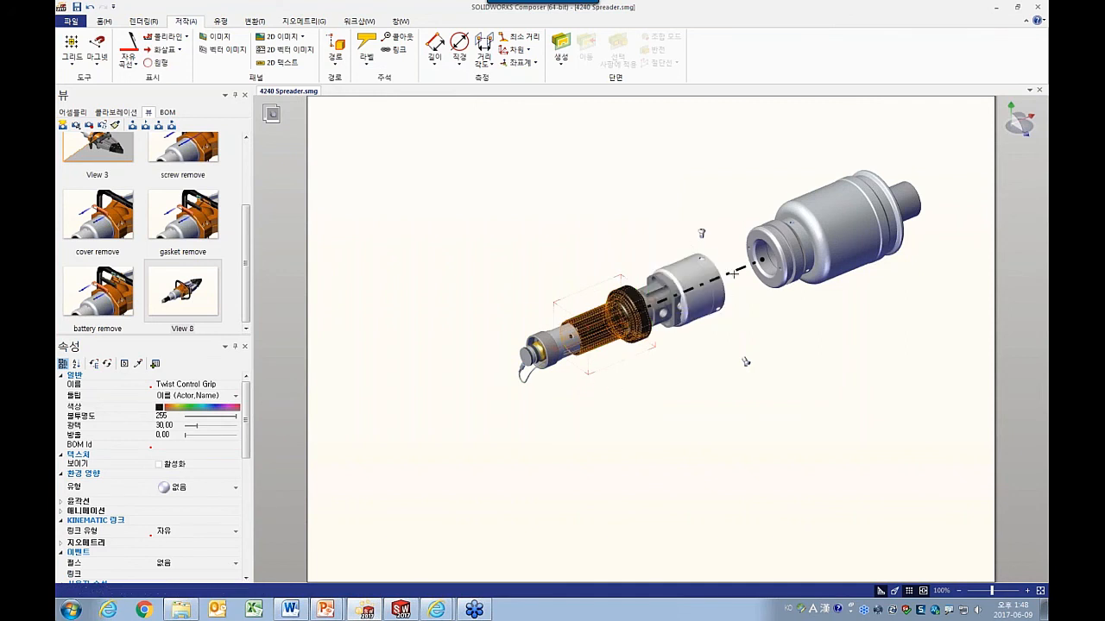
pyautogui.press('Escape')
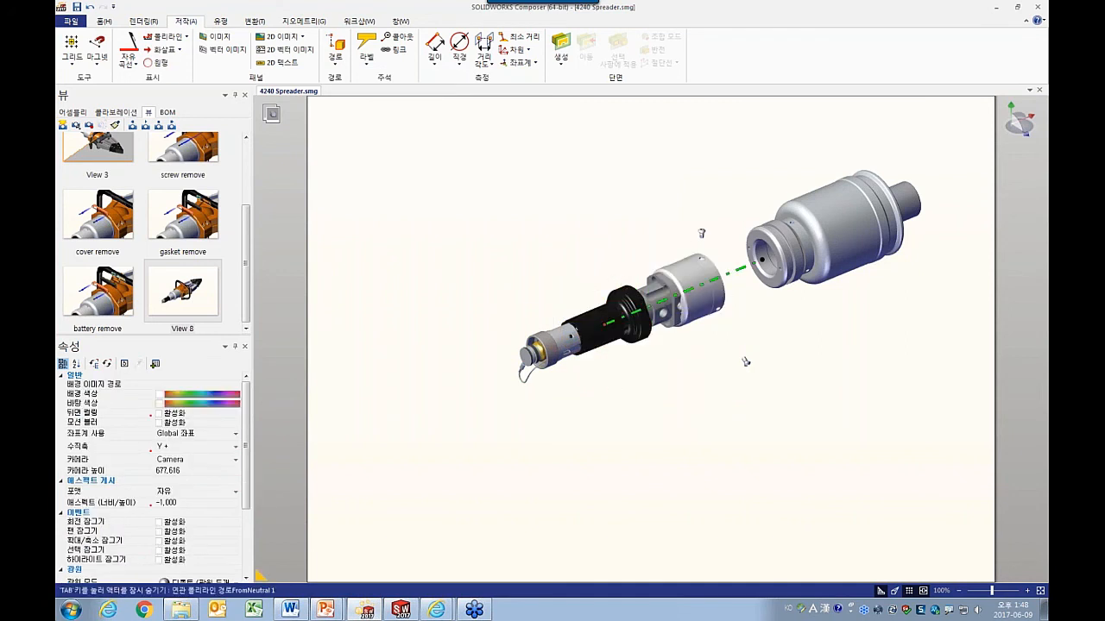
# Format the grip's explode path as a short-dashed blue line with reduced opacity.
pyautogui.click(740, 271)
pyautogui.click(185, 527)
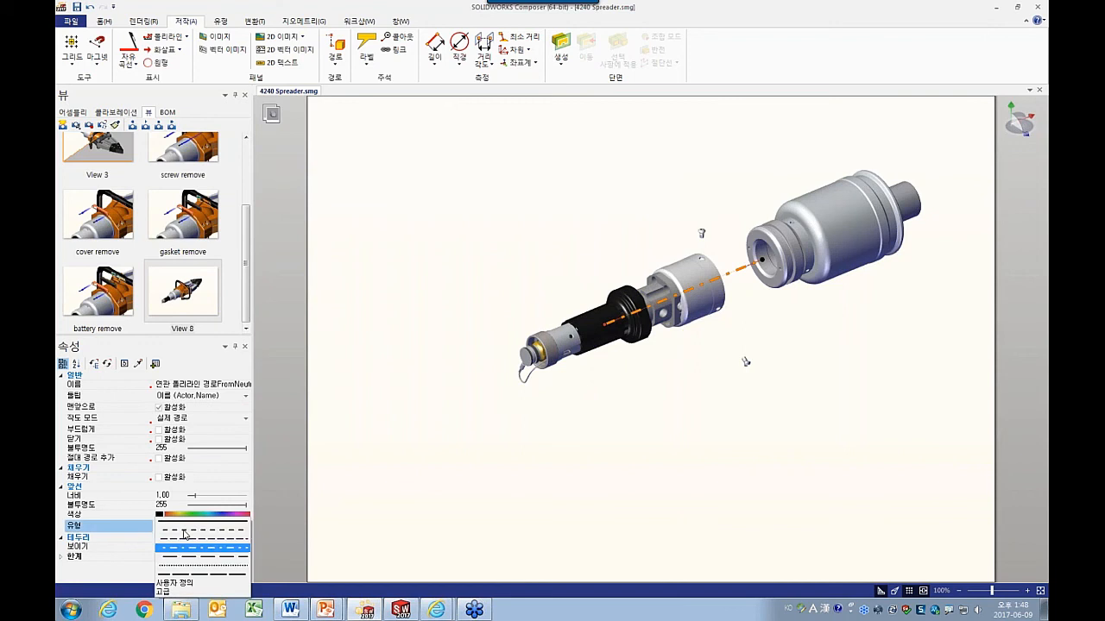
pyautogui.click(185, 536)
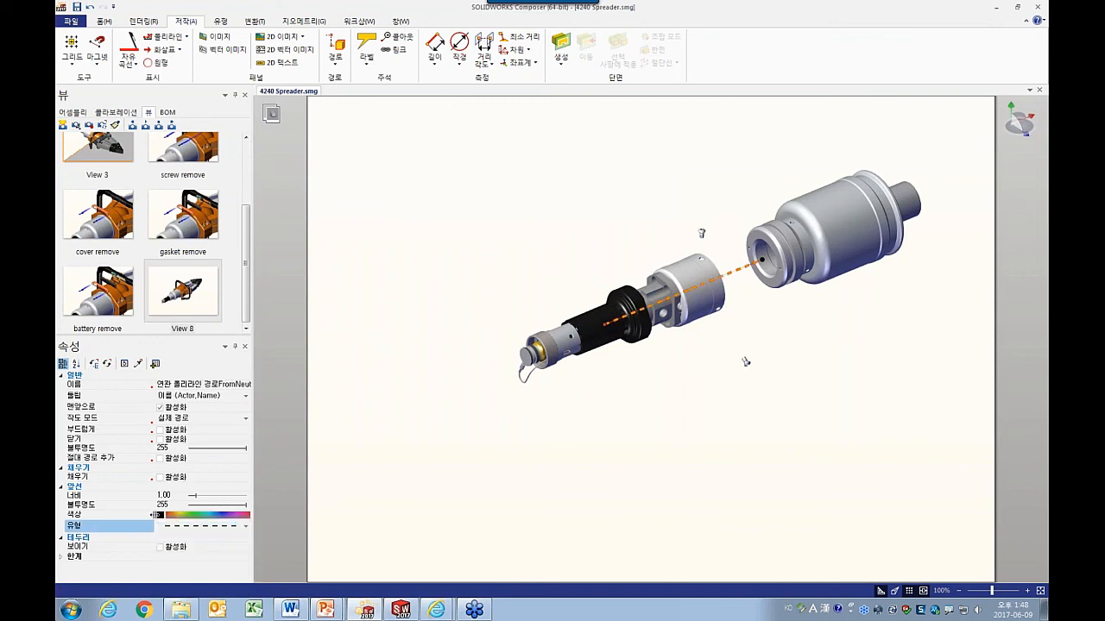
pyautogui.click(160, 516)
pyautogui.click(174, 559)
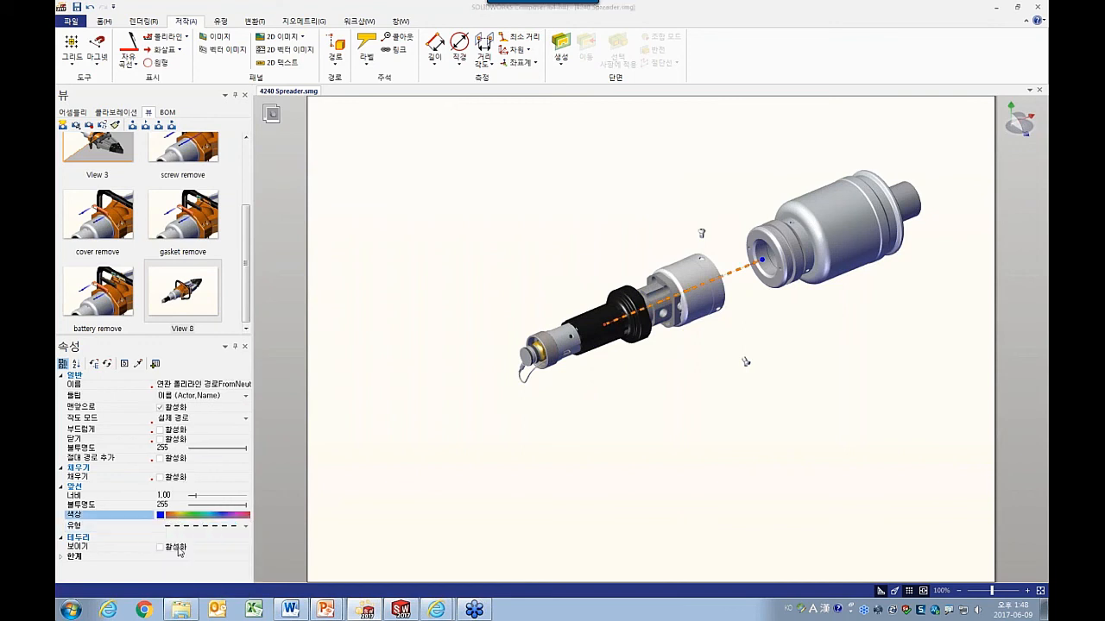
pyautogui.click(206, 504)
pyautogui.click(552, 440)
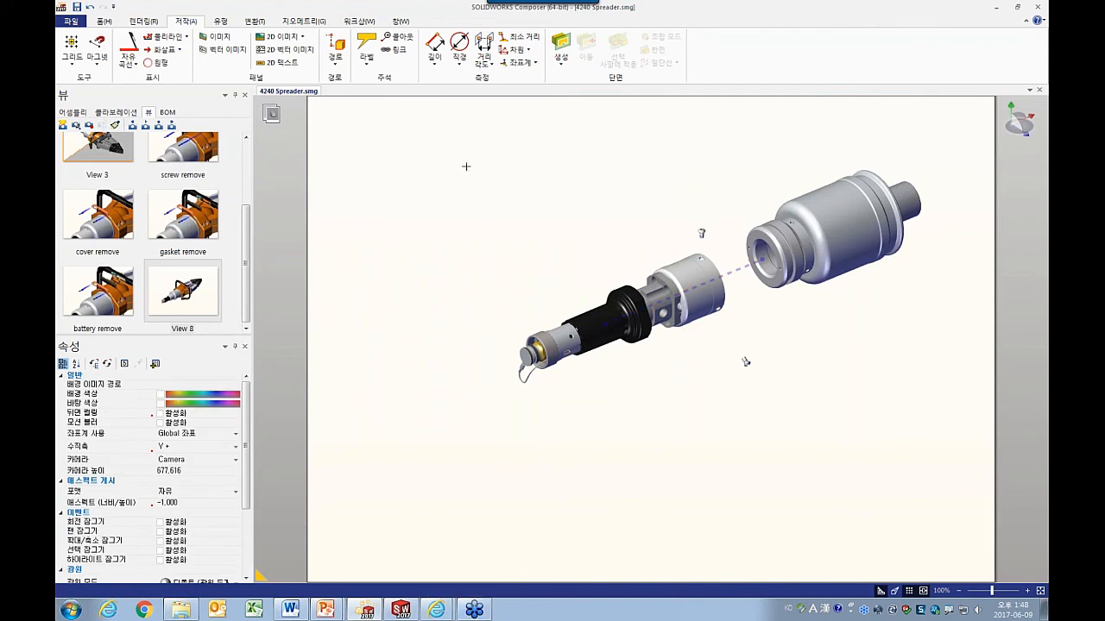
# Add labels to the Twist Control Grip and the Hydraulic Control Valve Casing, placed above and left of the parts.
pyautogui.click(367, 61)
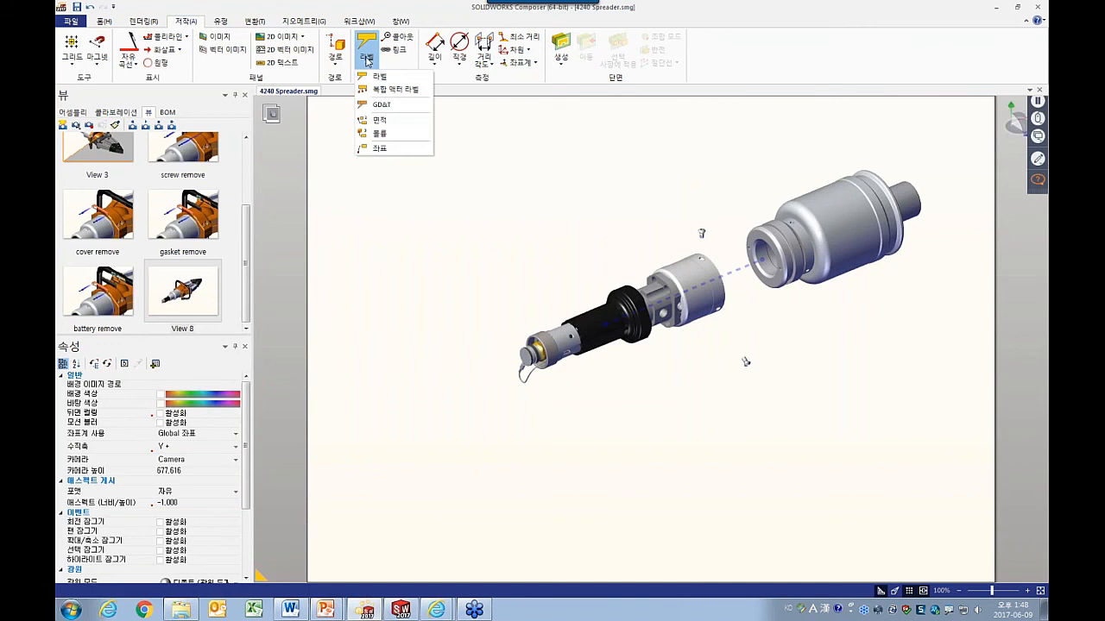
pyautogui.click(392, 76)
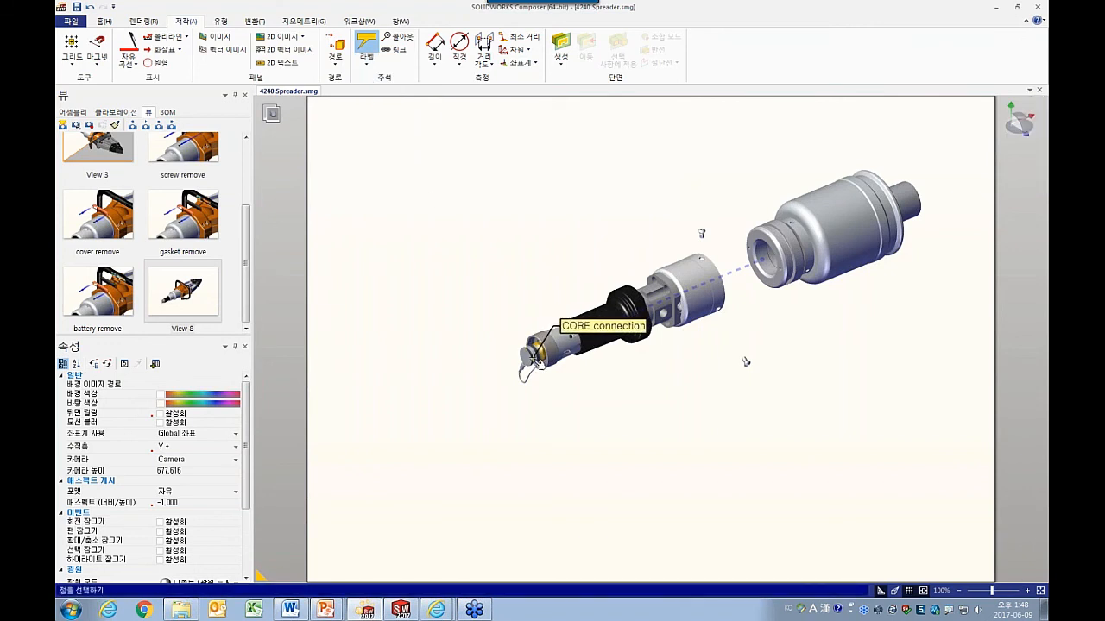
pyautogui.click(588, 331)
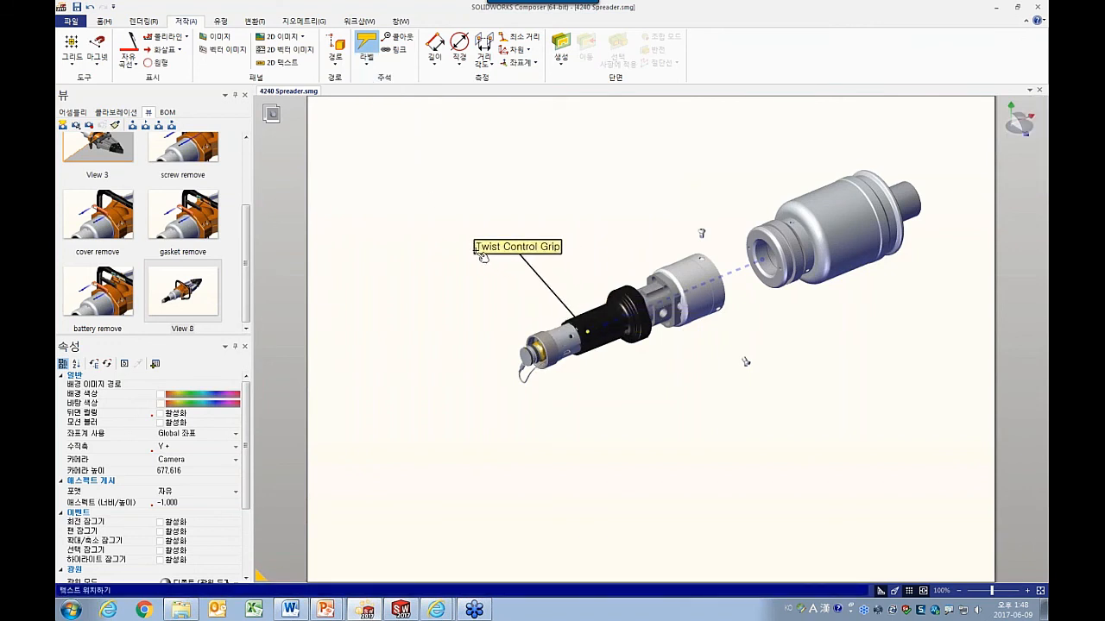
pyautogui.click(473, 276)
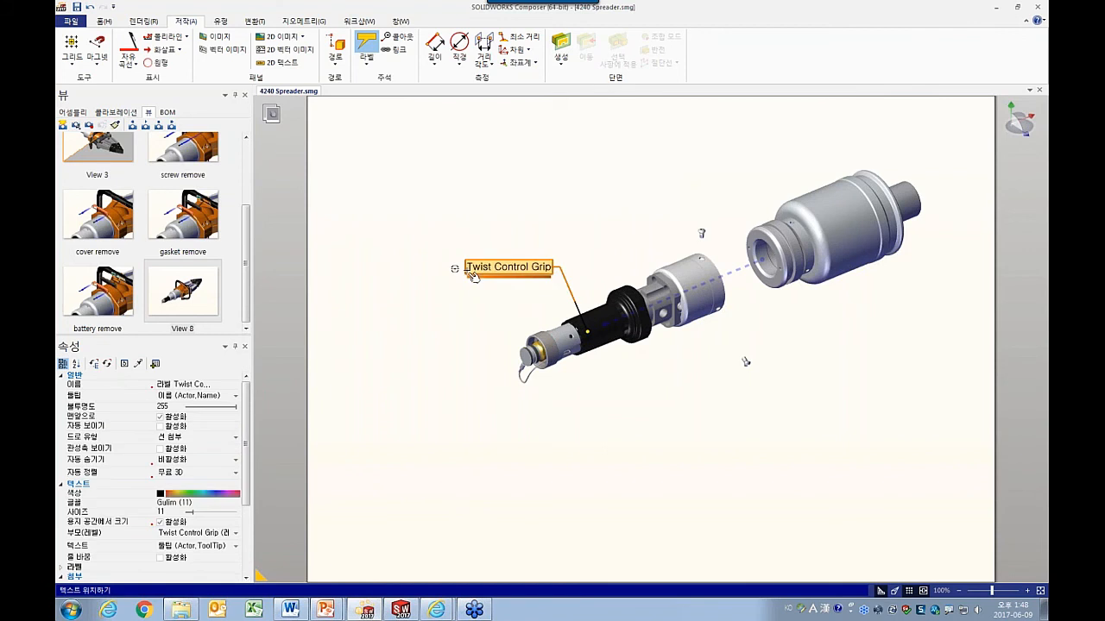
pyautogui.click(678, 277)
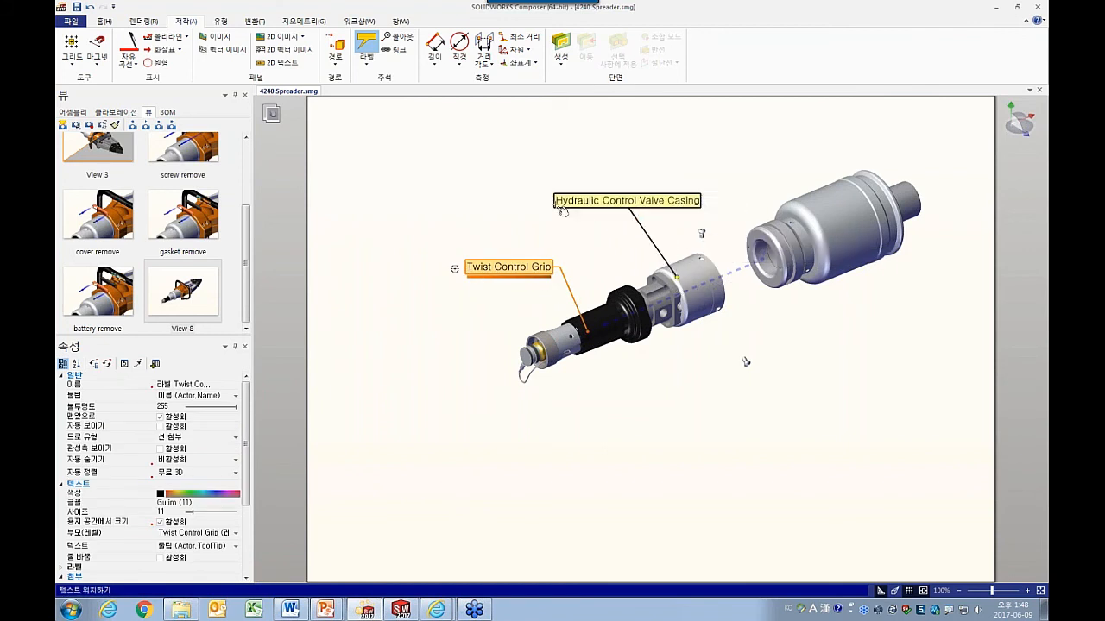
pyautogui.click(549, 206)
# Label the Piston and the Plunger above the cylinder, and finish labelling.
pyautogui.click(780, 238)
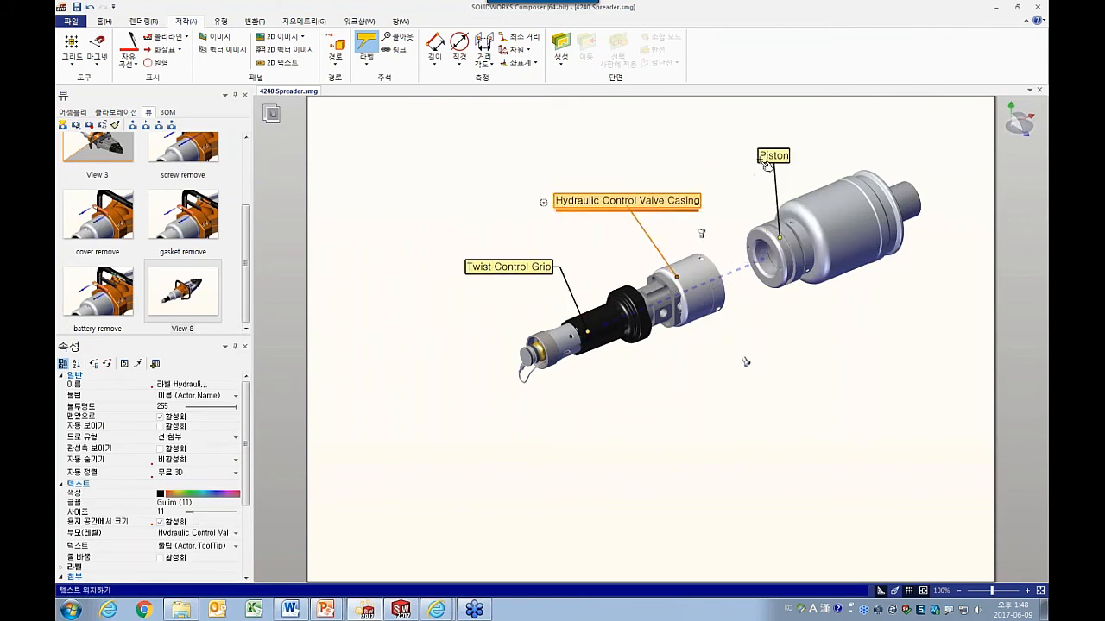
pyautogui.click(751, 159)
pyautogui.click(901, 195)
pyautogui.click(891, 153)
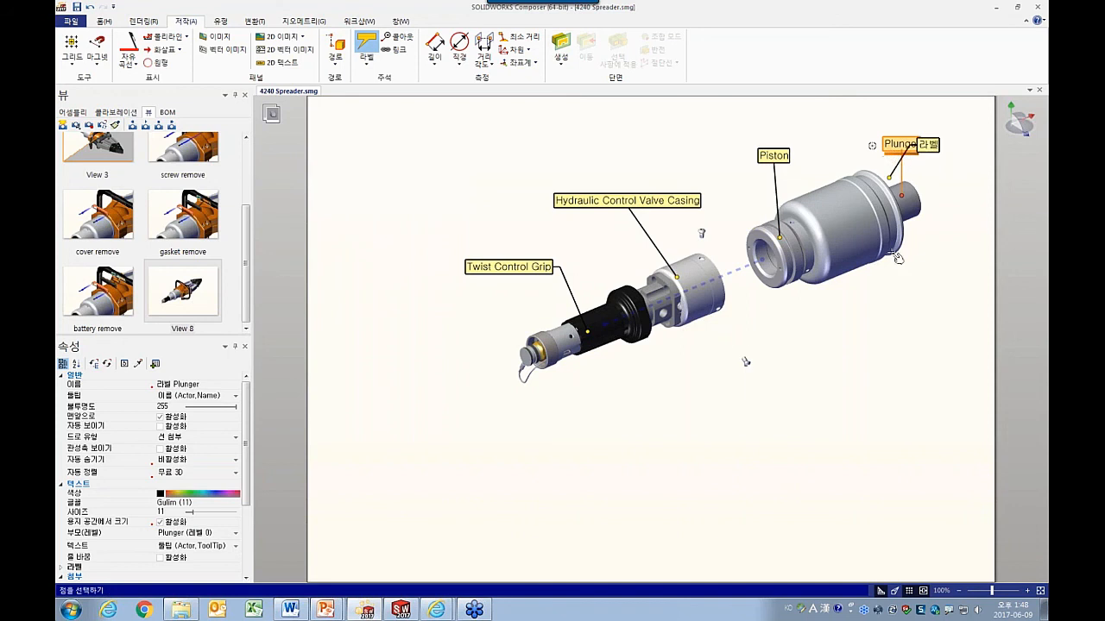
pyautogui.click(896, 278)
pyautogui.press('Escape')
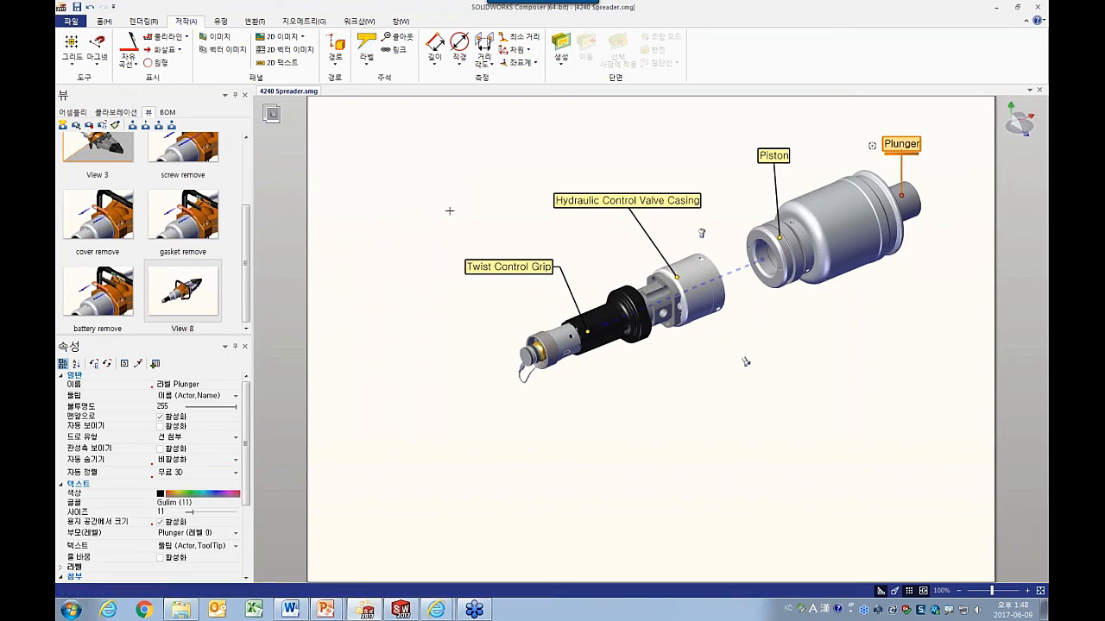
# Magnify the Twist Control Grip's collar in an enlarged Digger lens and switch the lens to Onion Skin mode.
pyautogui.click(102, 21)
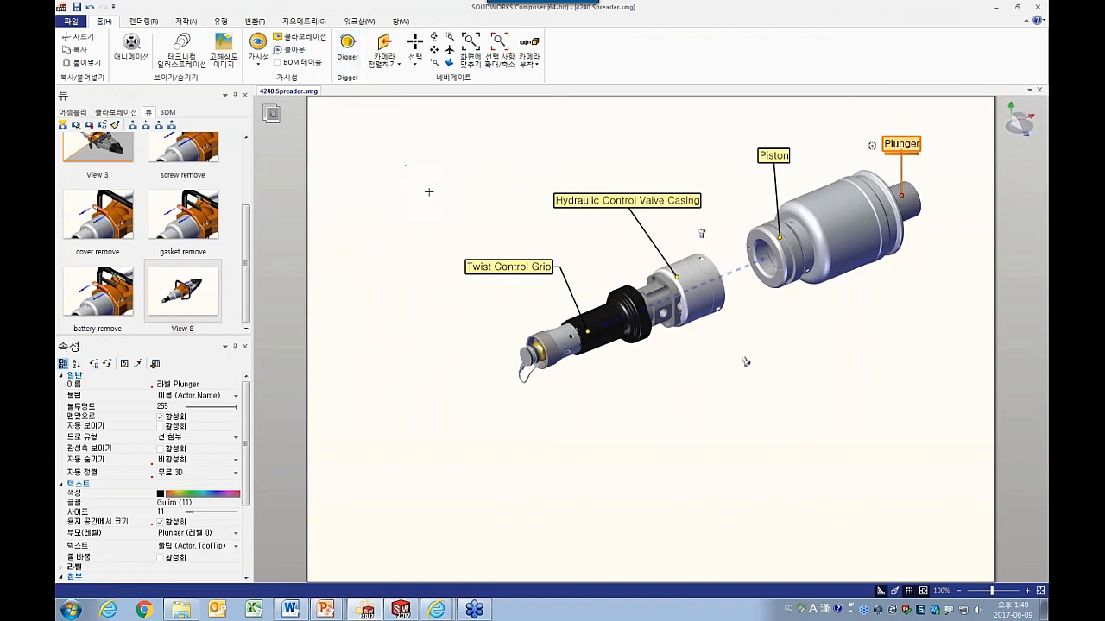
pyautogui.hotkey('ctrl', 'd')
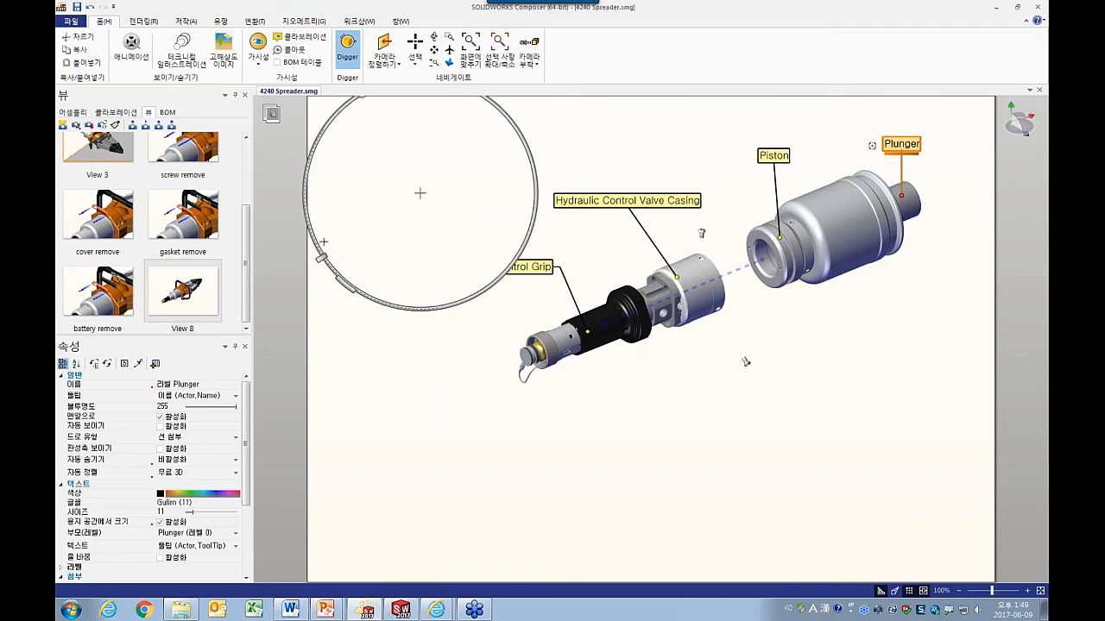
pyautogui.moveTo(335, 278); pyautogui.dragTo(389, 138)
pyautogui.click(389, 138)
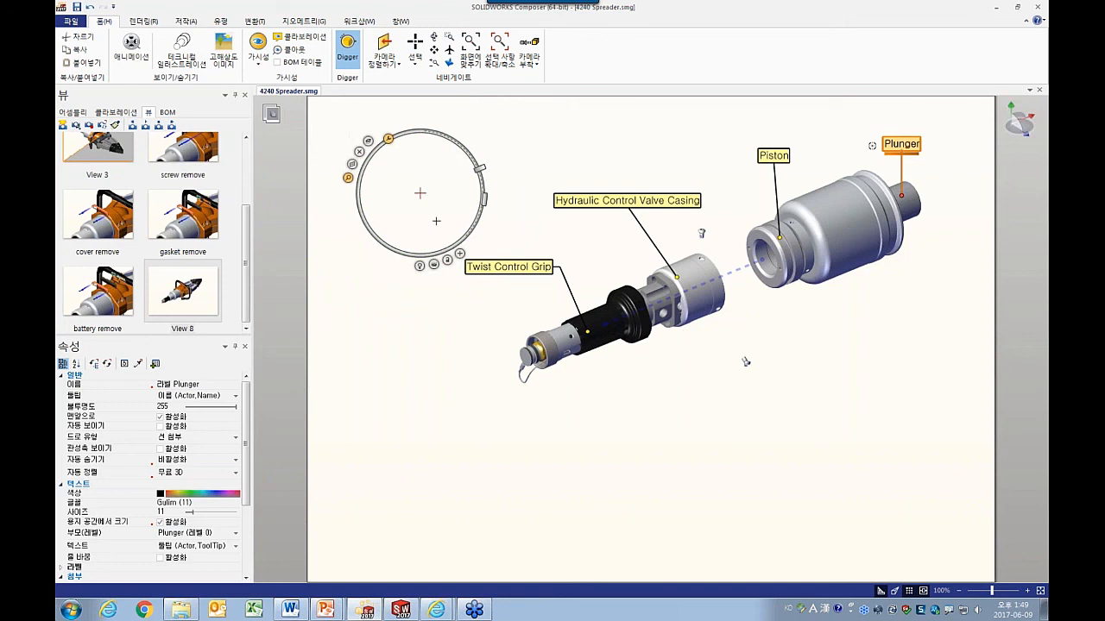
pyautogui.moveTo(436, 221); pyautogui.dragTo(628, 305)
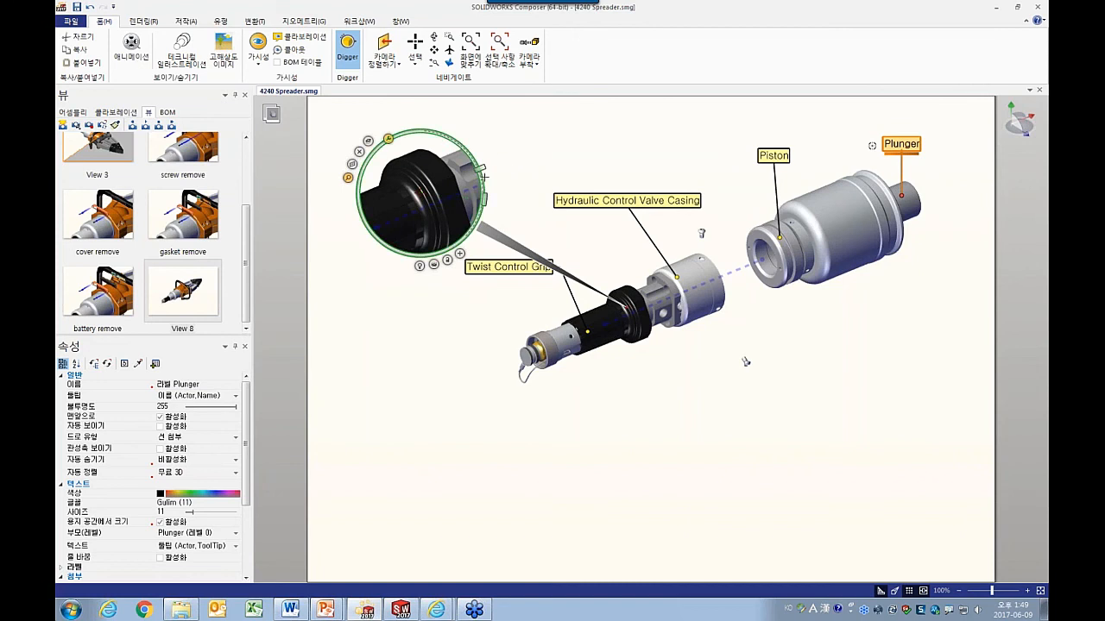
pyautogui.moveTo(484, 177); pyautogui.dragTo(490, 233)
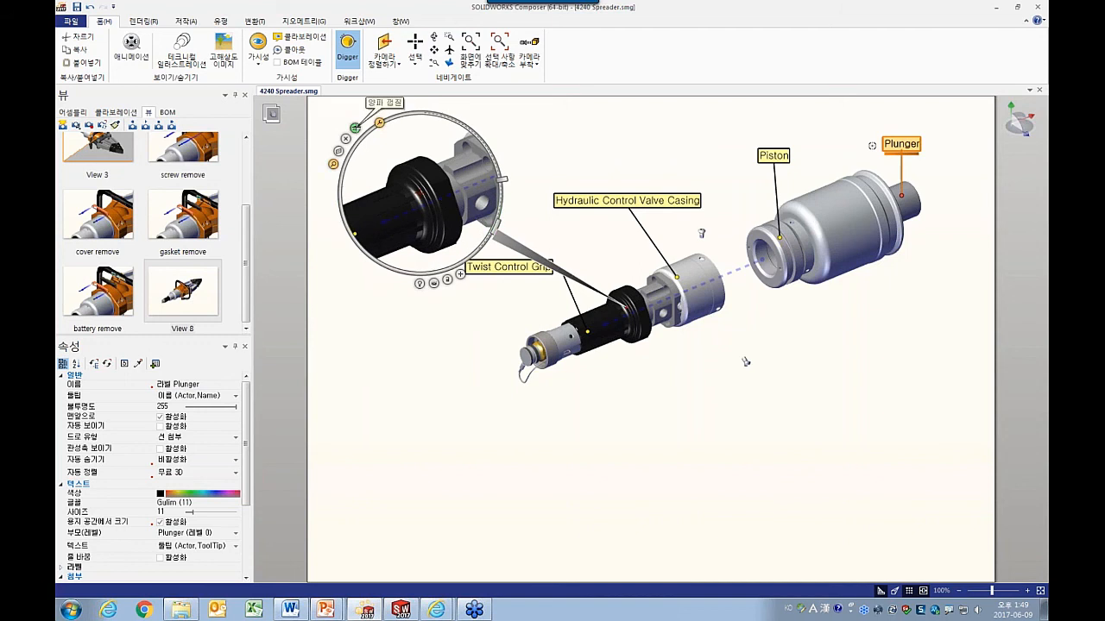
pyautogui.click(355, 128)
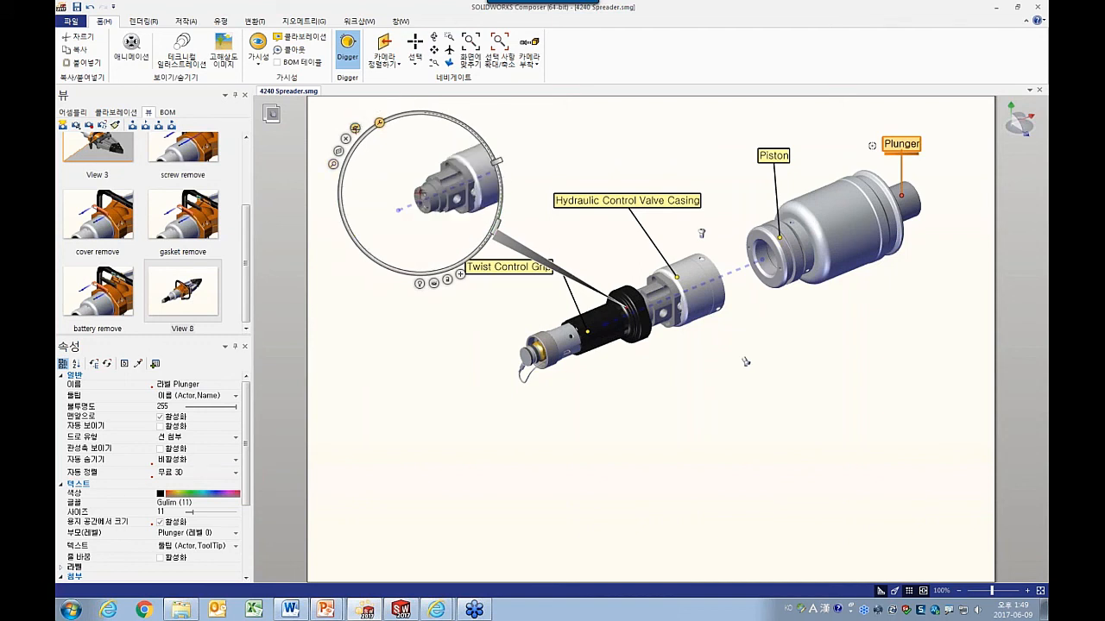
# Peel back the Digger lens in Onion Skin mode and switch it to X-Ray at about 28.9 %.
pyautogui.moveTo(497, 161)
pyautogui.moveTo(497, 161); pyautogui.dragTo(496, 195)
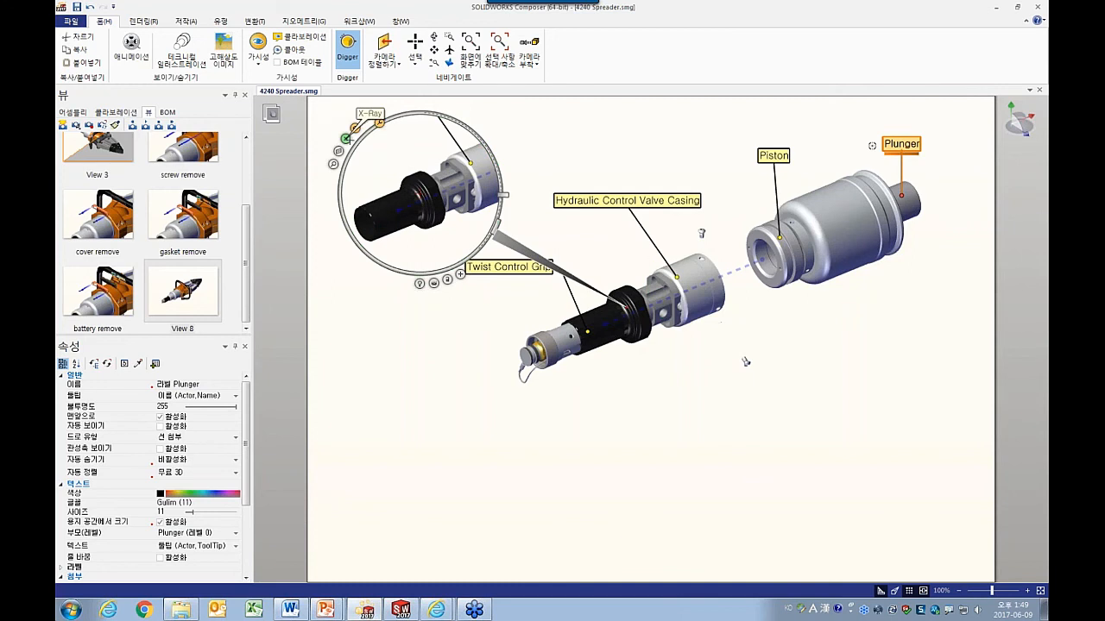
pyautogui.click(348, 138)
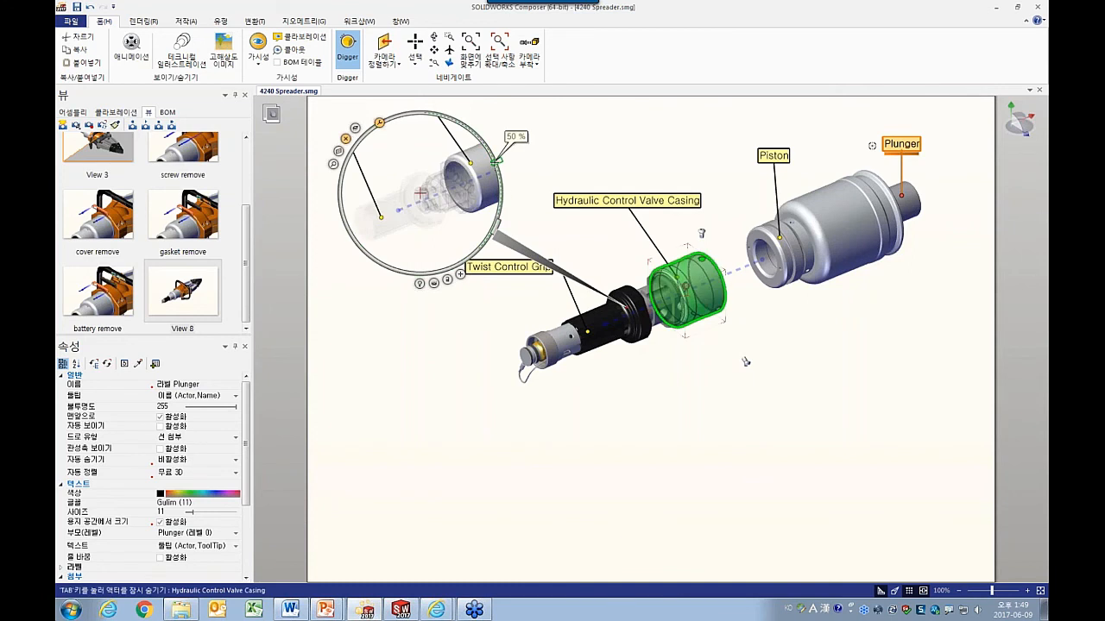
pyautogui.moveTo(497, 162); pyautogui.dragTo(502, 202)
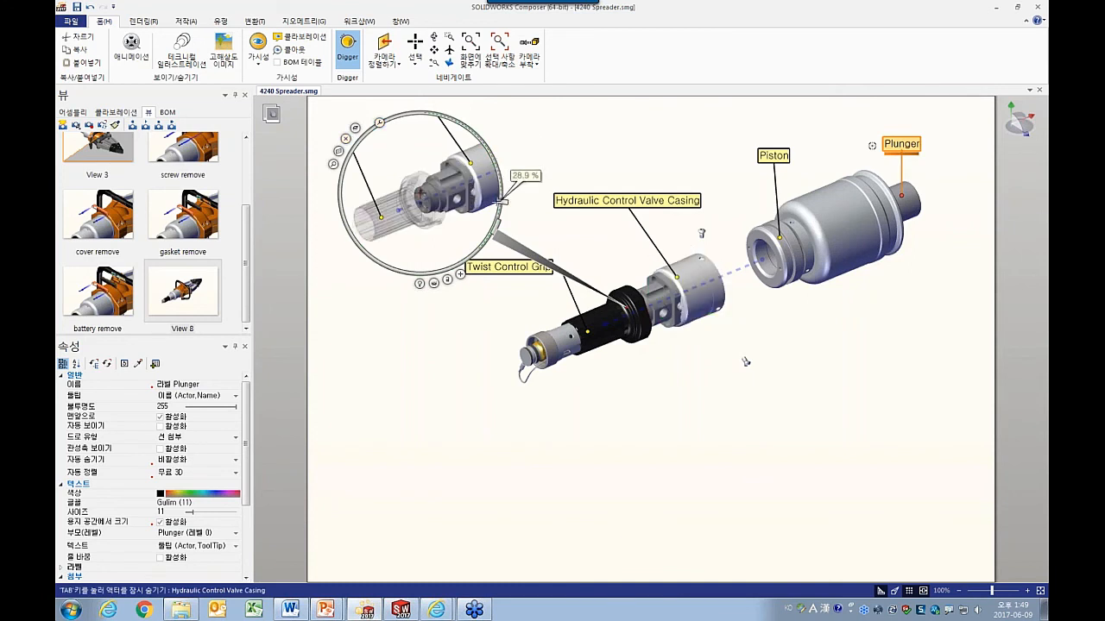
# Try the section-cut mode in the Digger lens, return to X-Ray and capture the lens as a 2D image.
pyautogui.click(338, 151)
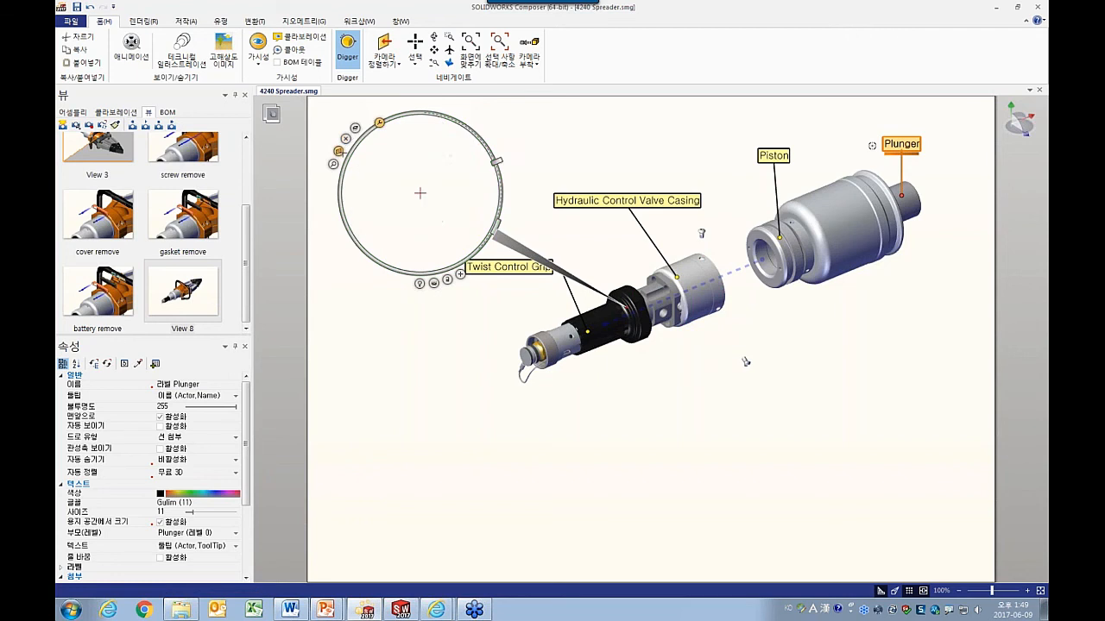
pyautogui.moveTo(497, 161); pyautogui.dragTo(503, 202)
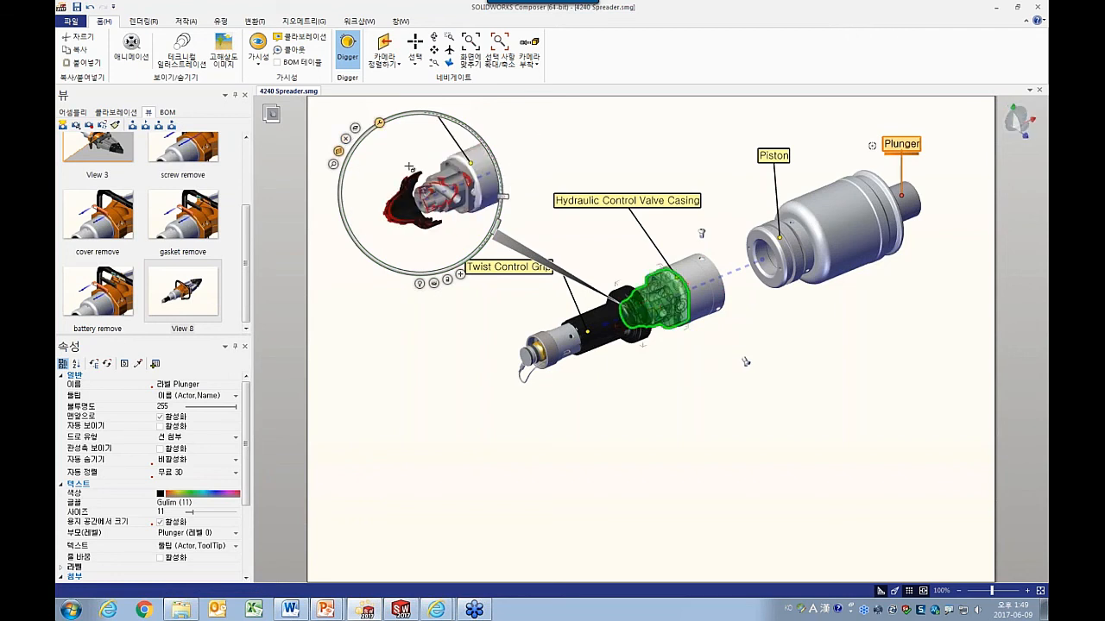
pyautogui.click(345, 138)
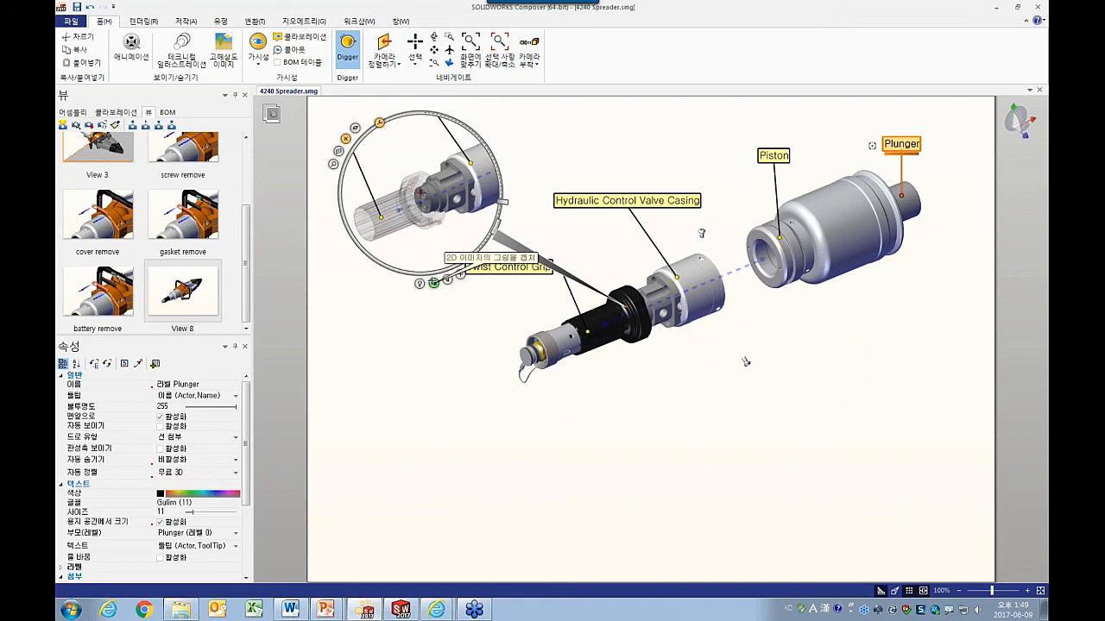
pyautogui.click(433, 282)
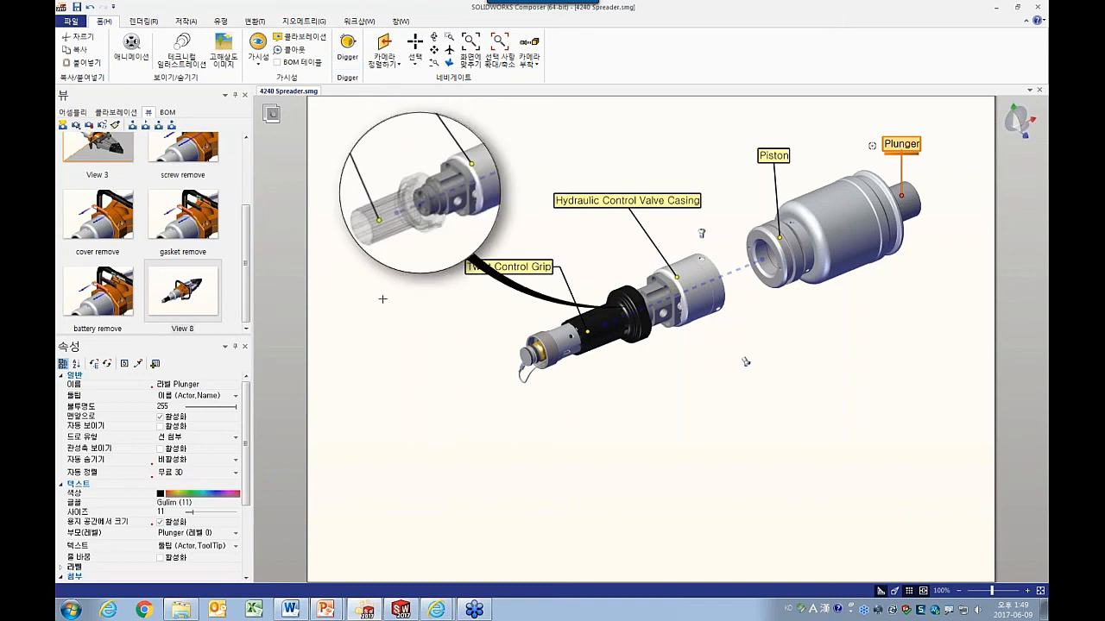
# Arch the detail image's leader upward, shrink the image to a width of about 51, and pan the model slightly up and left.
pyautogui.click(436, 233)
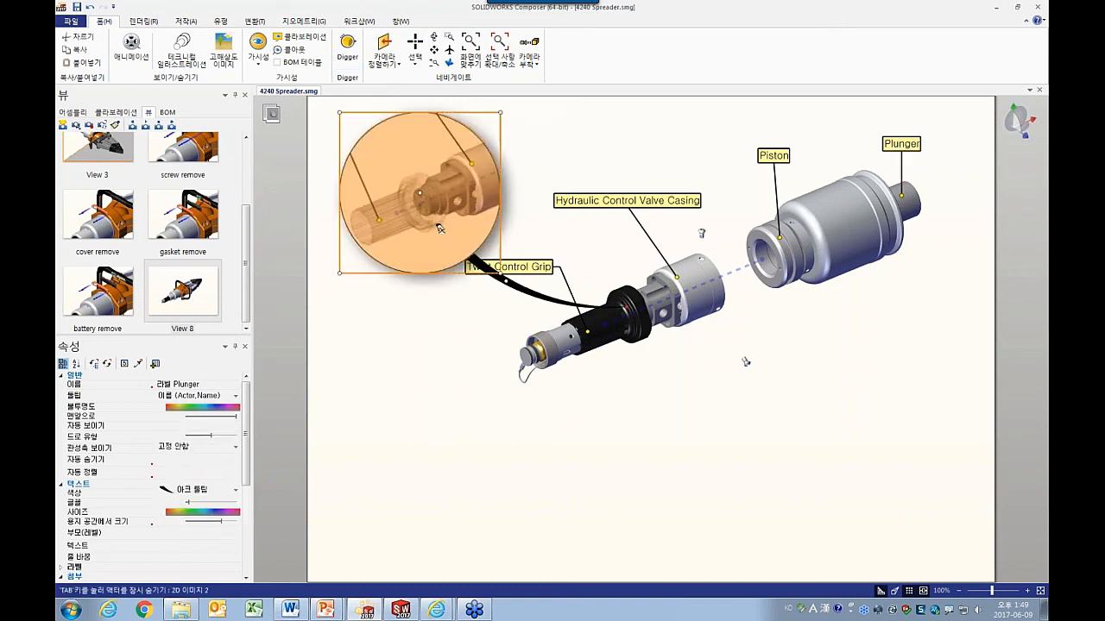
pyautogui.moveTo(504, 280); pyautogui.dragTo(517, 180)
pyautogui.moveTo(500, 113); pyautogui.dragTo(445, 142)
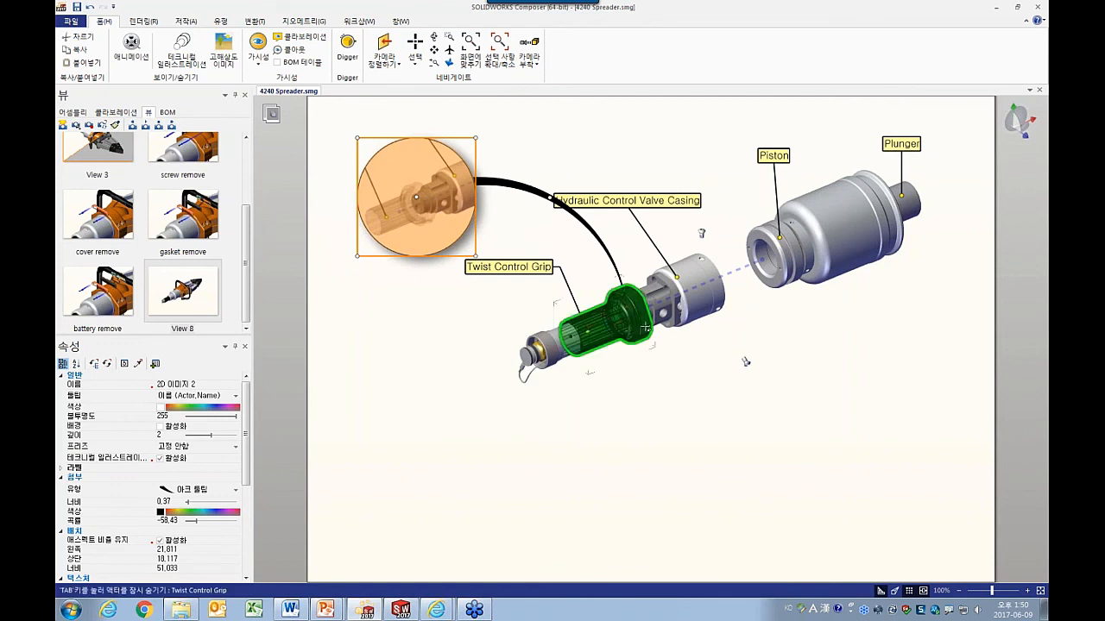
pyautogui.click(433, 340)
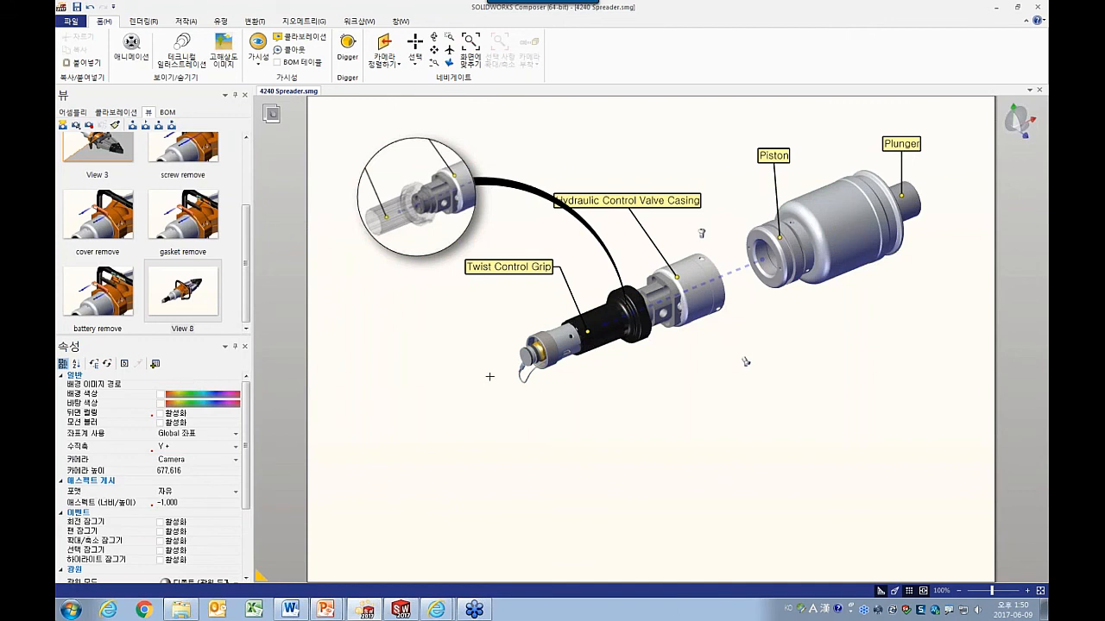
pyautogui.moveTo(467, 350); pyautogui.dragTo(426, 335)
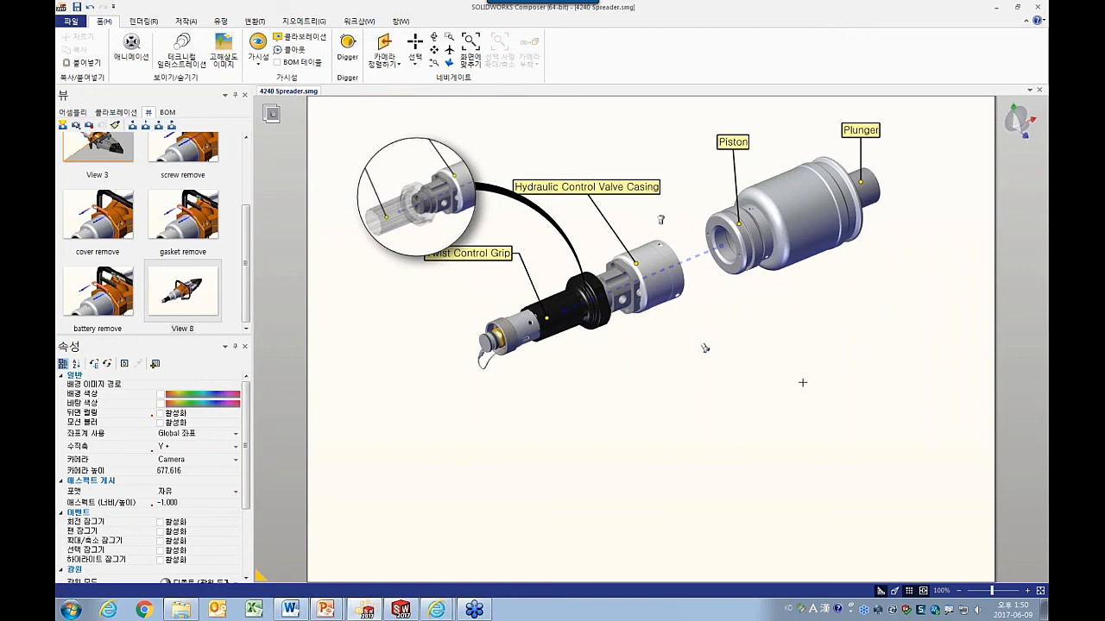
# Generate BOM IDs for the visible geometry with the Default BOM profile.
pyautogui.click(354, 21)
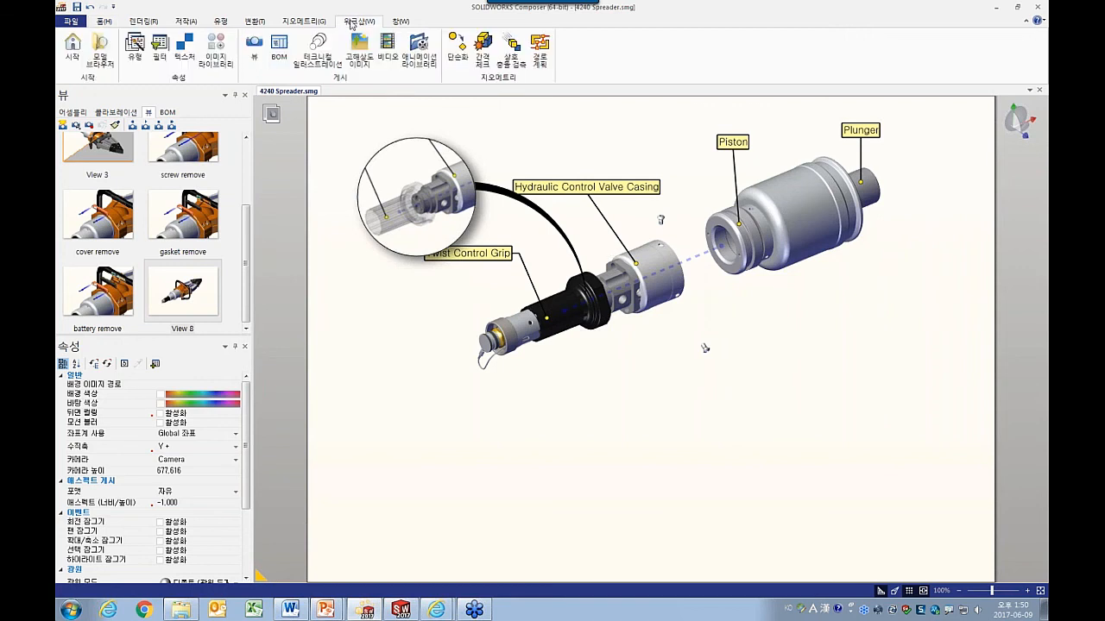
pyautogui.click(276, 54)
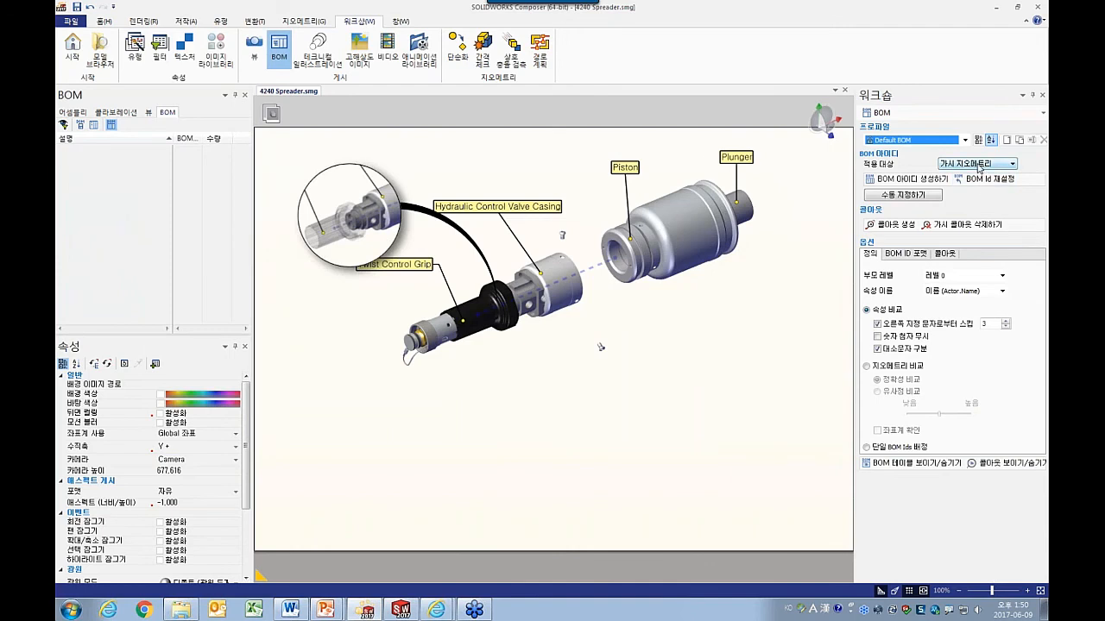
pyautogui.click(978, 166)
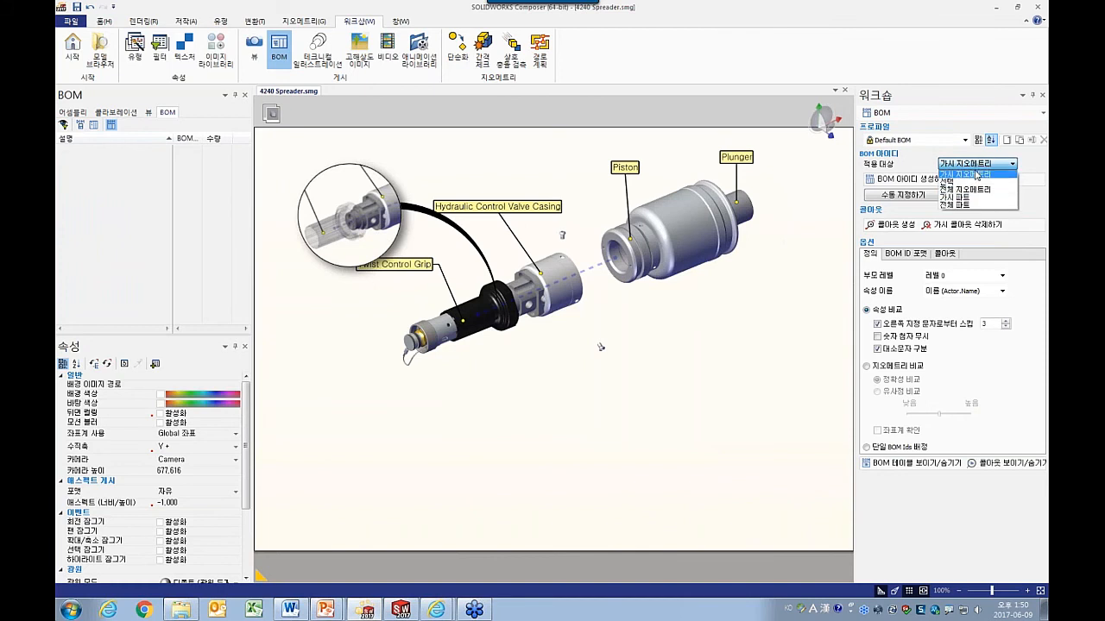
pyautogui.click(976, 174)
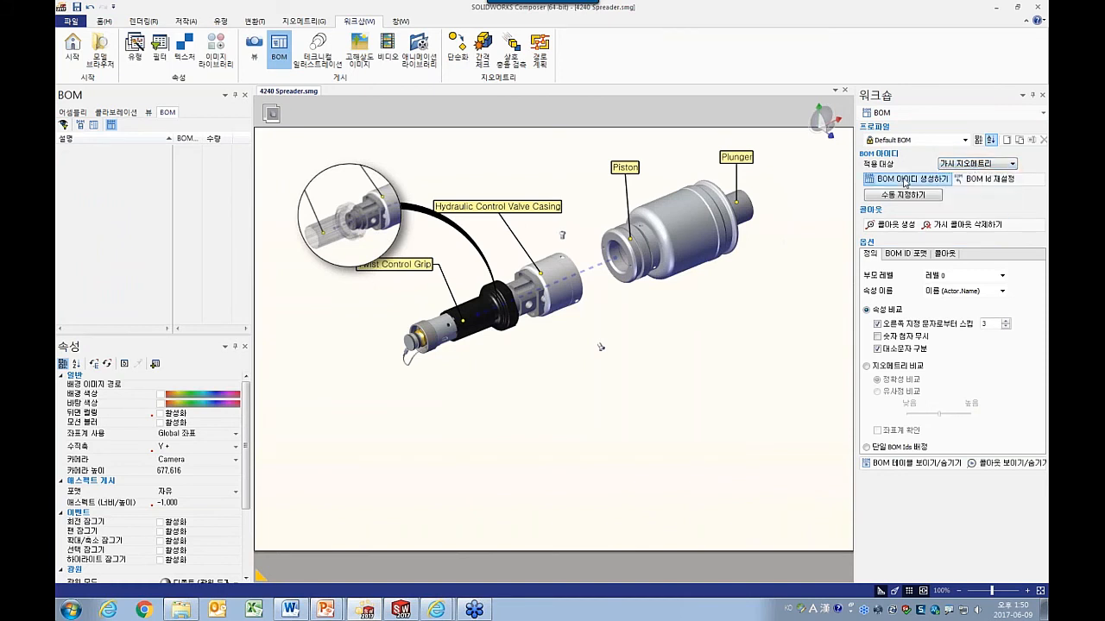
pyautogui.click(905, 182)
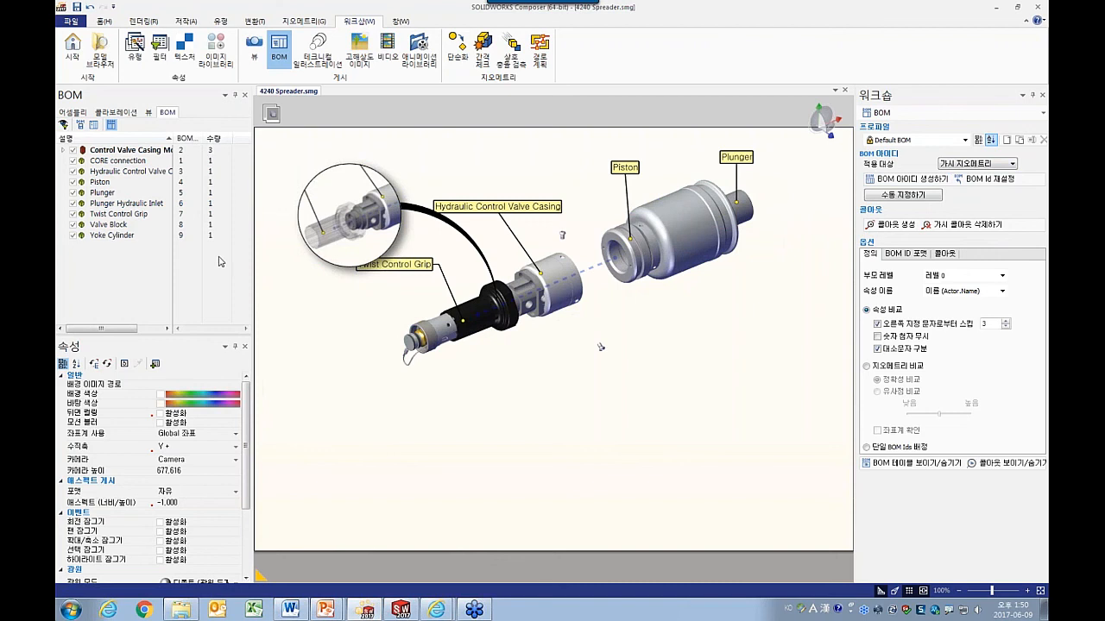
# Show the BOM table on the page and set its text size to 13.
pyautogui.click(903, 467)
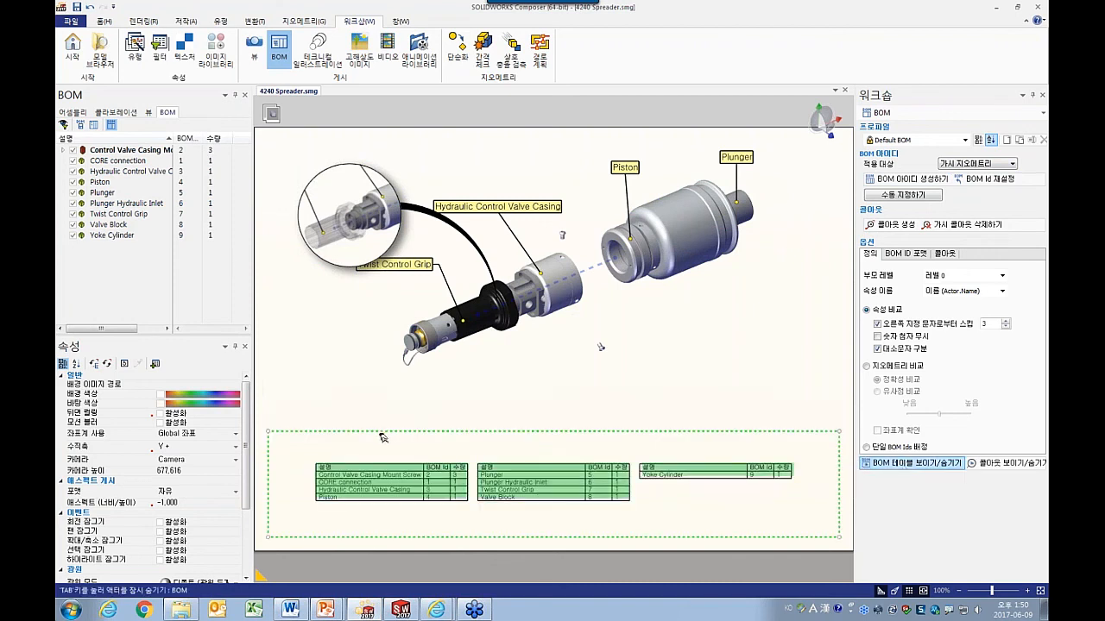
pyautogui.click(461, 436)
pyautogui.click(169, 467)
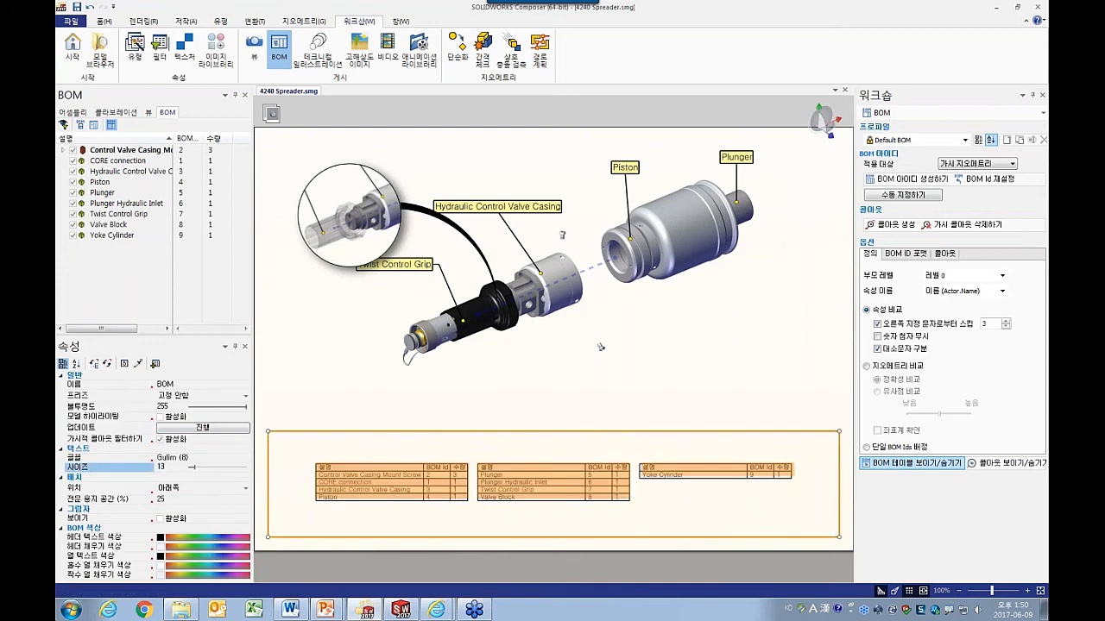
pyautogui.write('13')
pyautogui.press('Return')
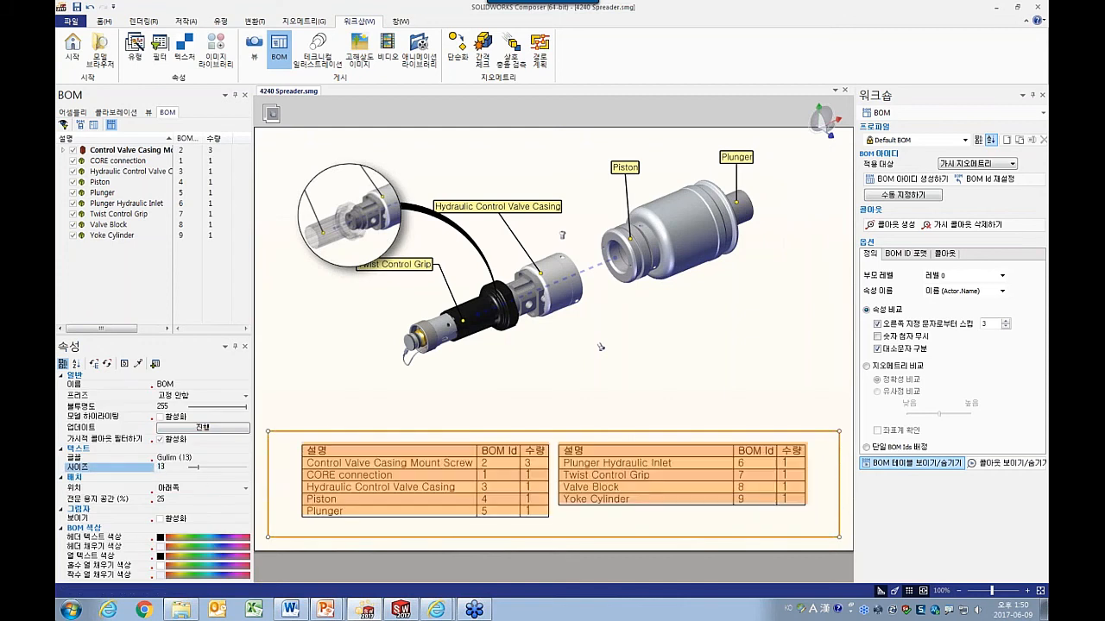
# Try placing the BOM table along the top and the left side of the page.
pyautogui.click(207, 489)
pyautogui.click(198, 498)
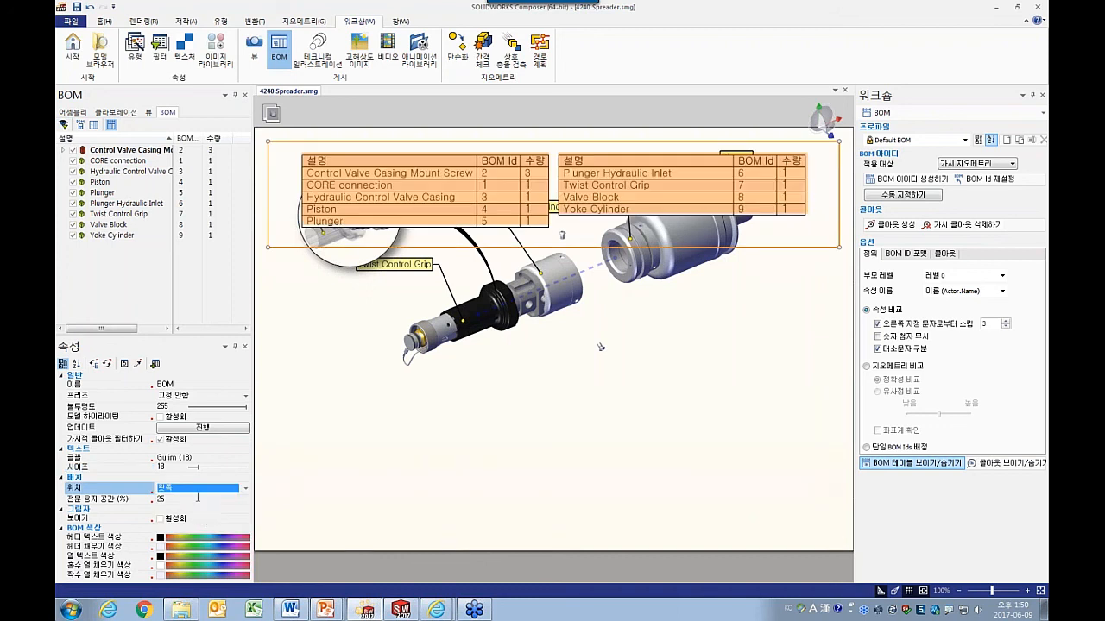
pyautogui.click(198, 488)
pyautogui.click(190, 526)
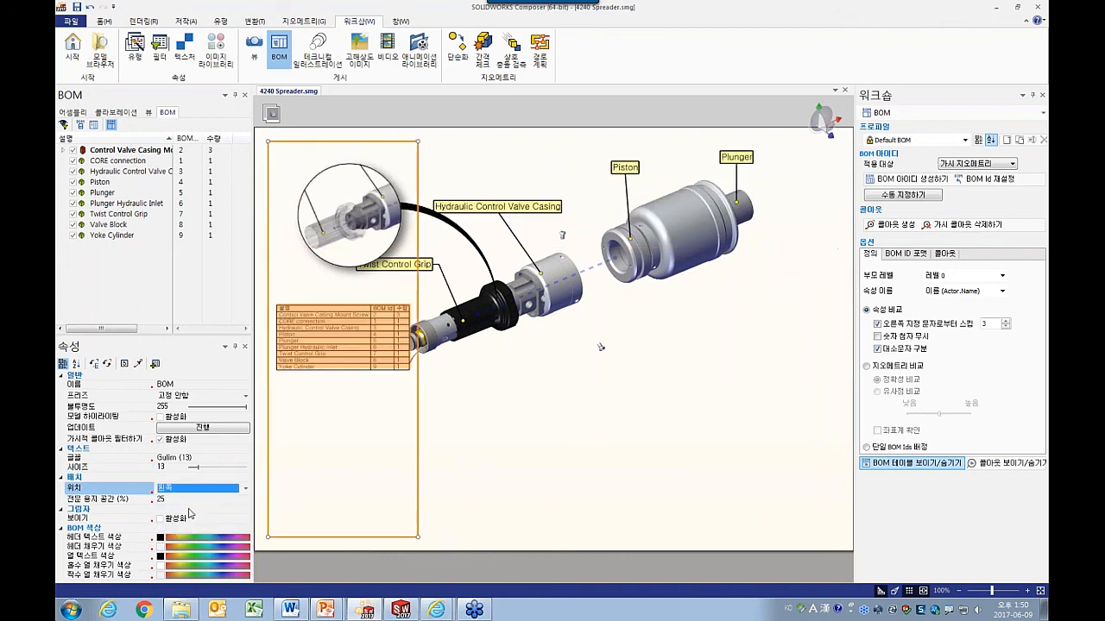
# Set the BOM table's position to Free and resize it into the page's lower-right area, about 139 wide and 70 high.
pyautogui.click(192, 489)
pyautogui.click(192, 499)
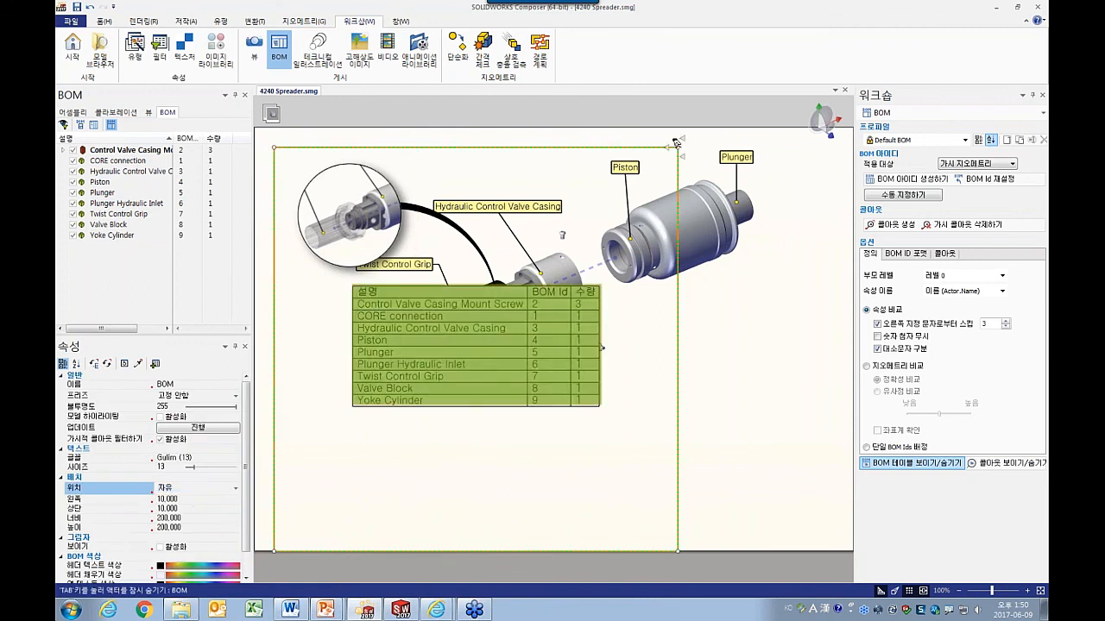
pyautogui.moveTo(678, 150); pyautogui.dragTo(820, 384)
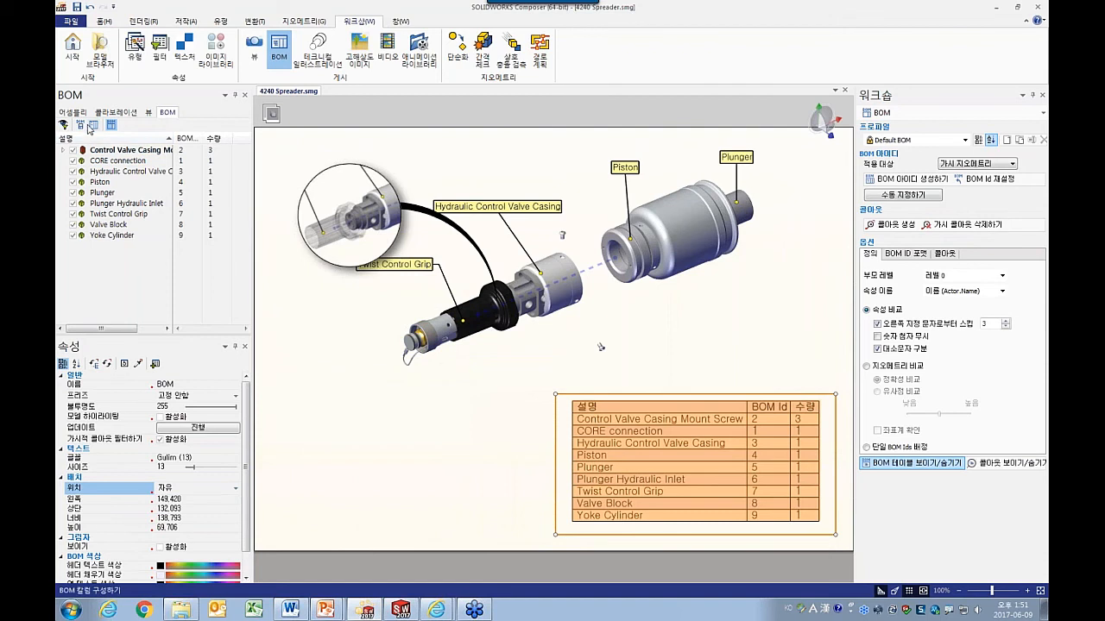
# Add the MATERIAL meta property as a BOM column and enable model highlighting for the table.
pyautogui.click(95, 126)
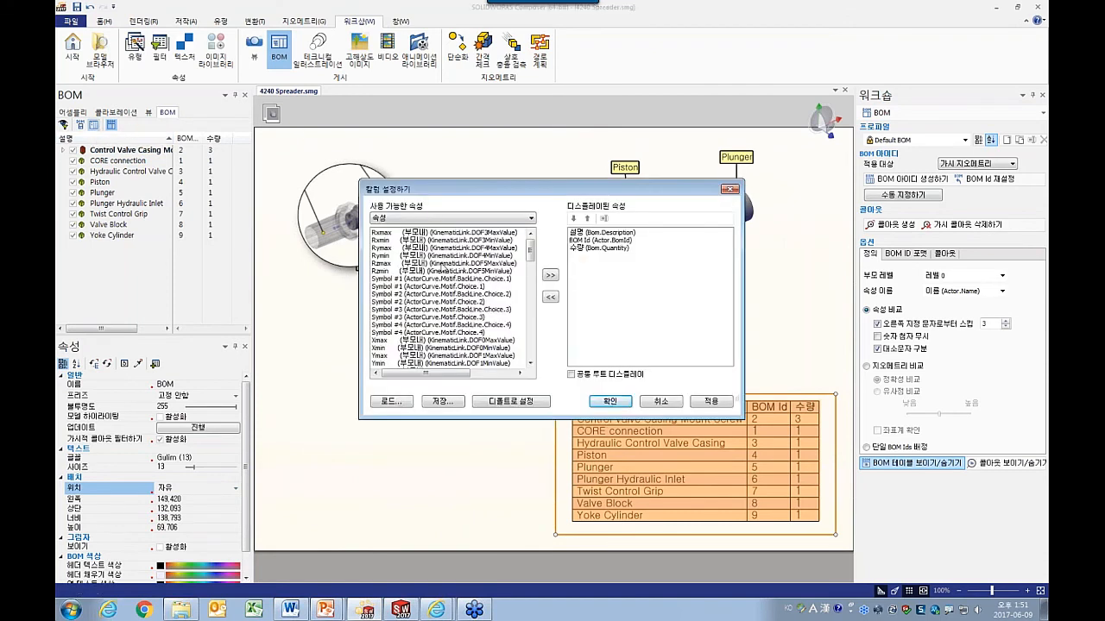
pyautogui.click(443, 220)
pyautogui.click(441, 240)
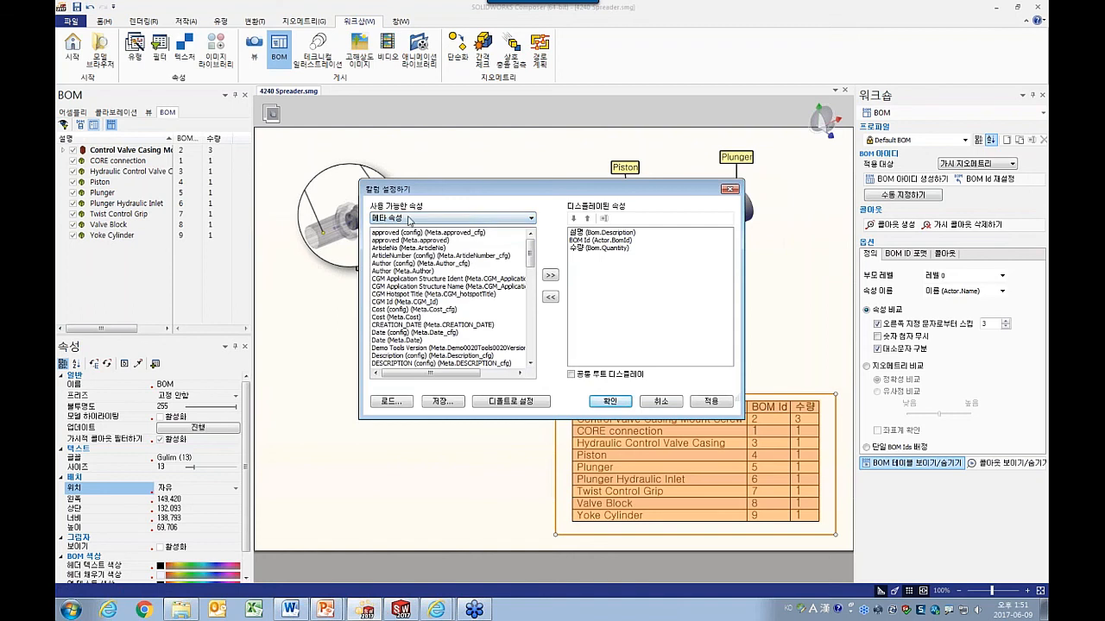
pyautogui.moveTo(529, 251); pyautogui.dragTo(534, 301)
pyautogui.click(441, 280)
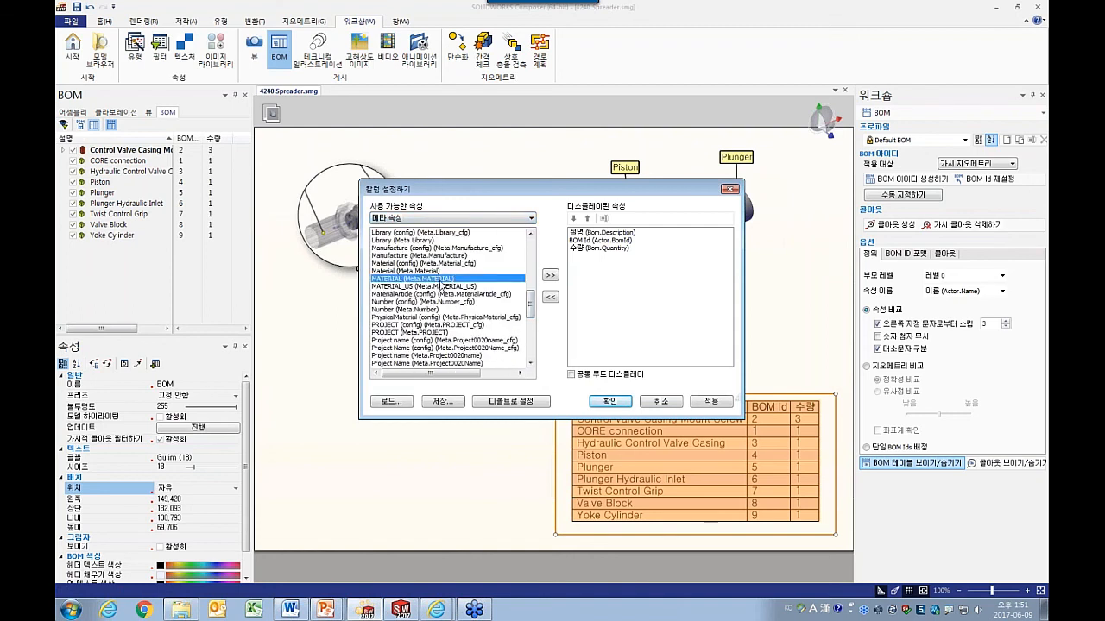
pyautogui.click(550, 276)
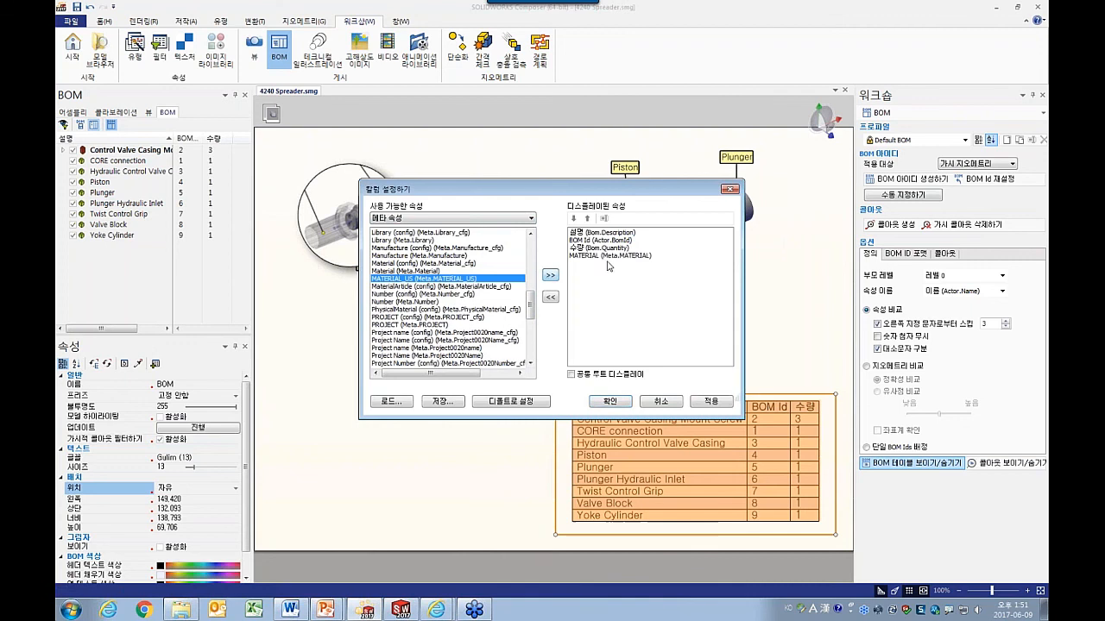
pyautogui.click(625, 403)
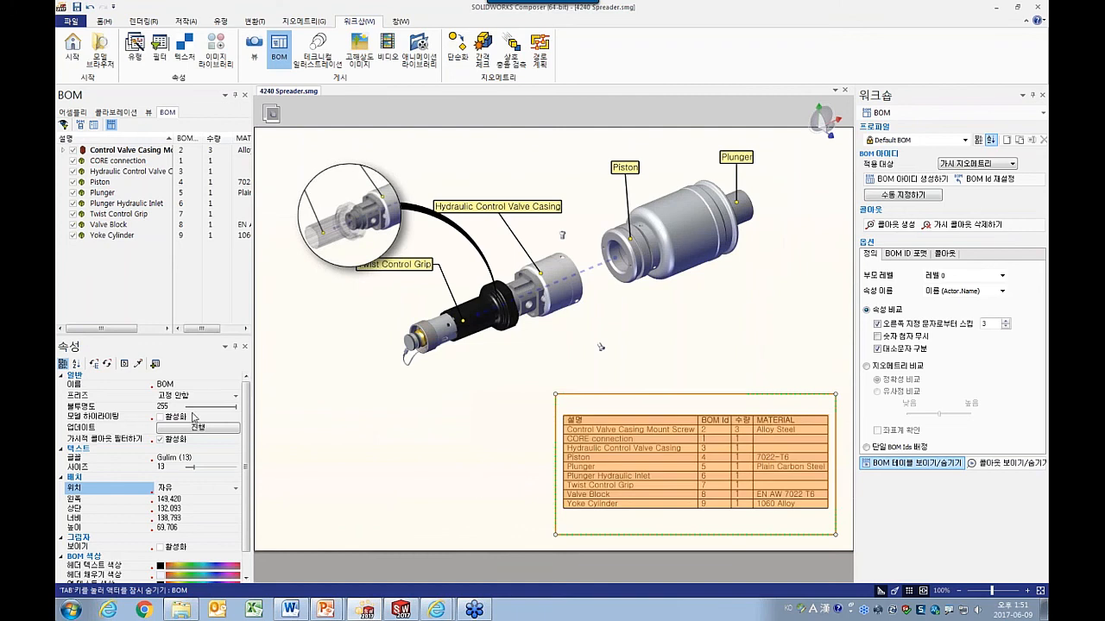
pyautogui.click(160, 419)
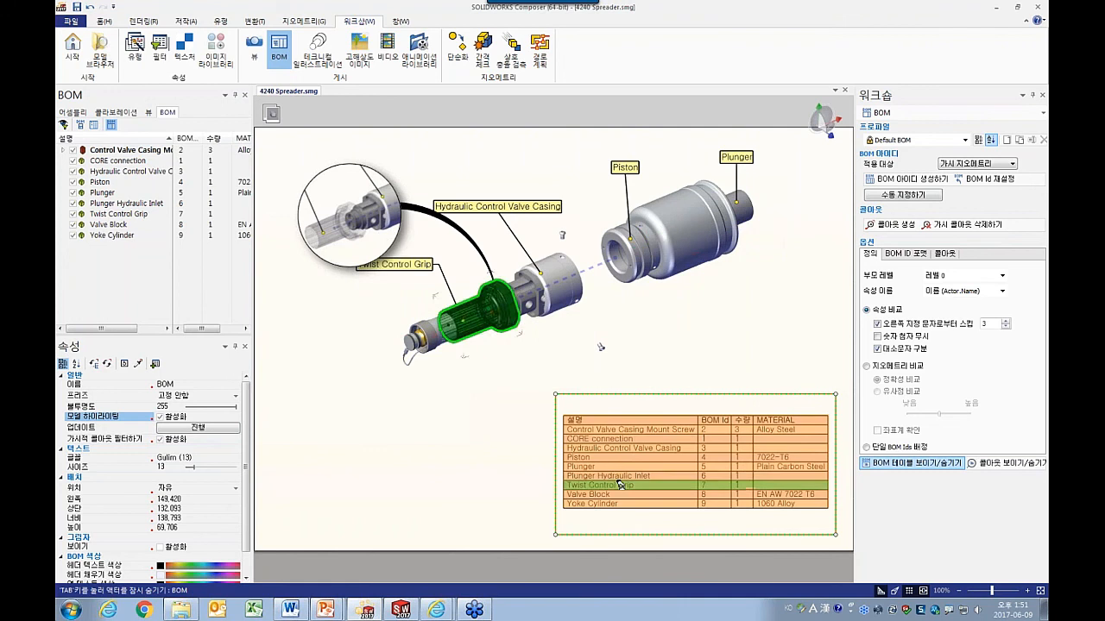
pyautogui.click(486, 428)
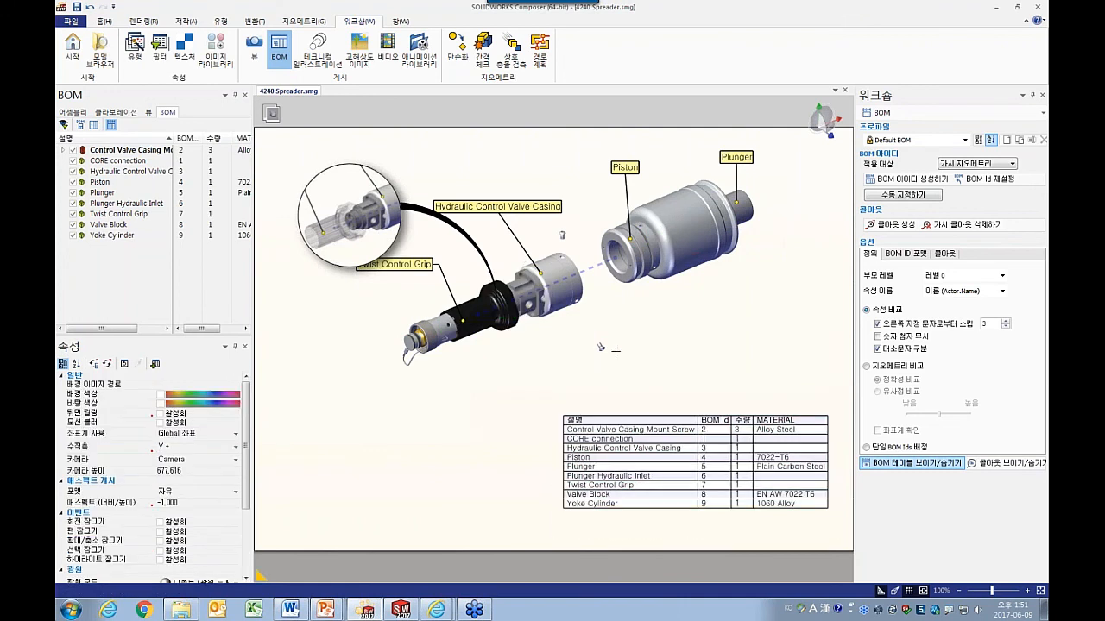
# Create BOM callouts for all the exploded parts and set their auto alignment to Free 3D.
pyautogui.moveTo(774, 380); pyautogui.dragTo(384, 173)
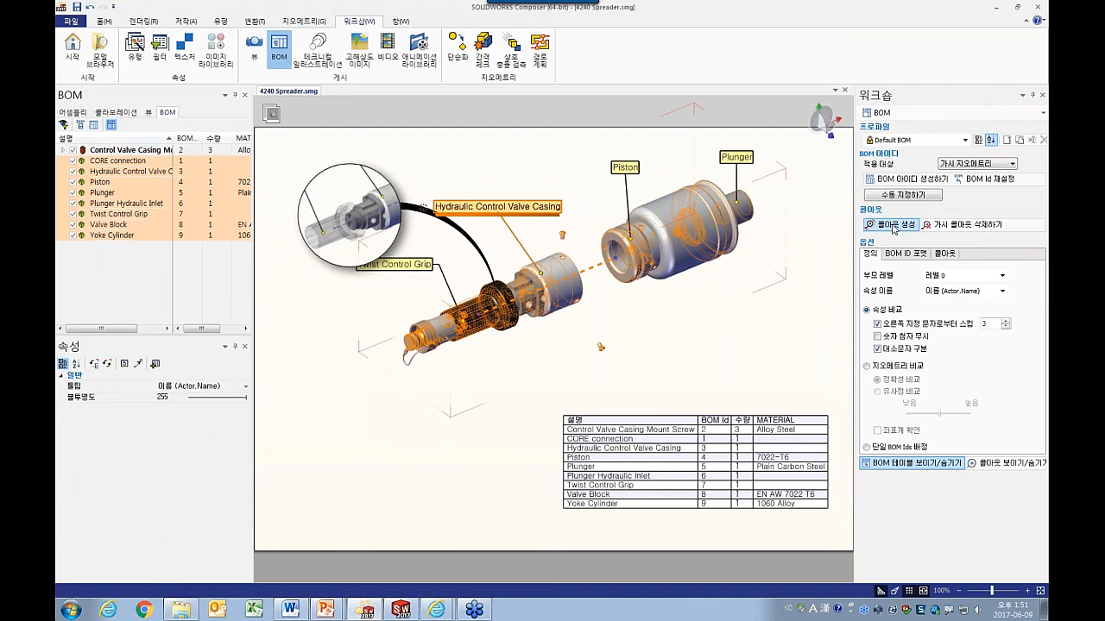
pyautogui.click(893, 229)
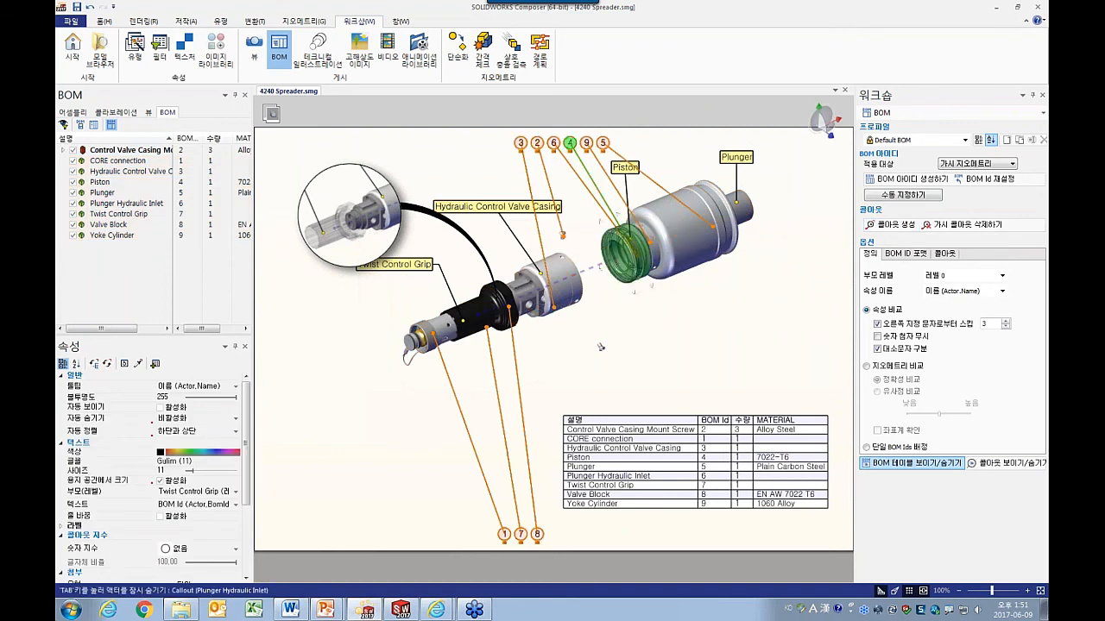
pyautogui.click(235, 431)
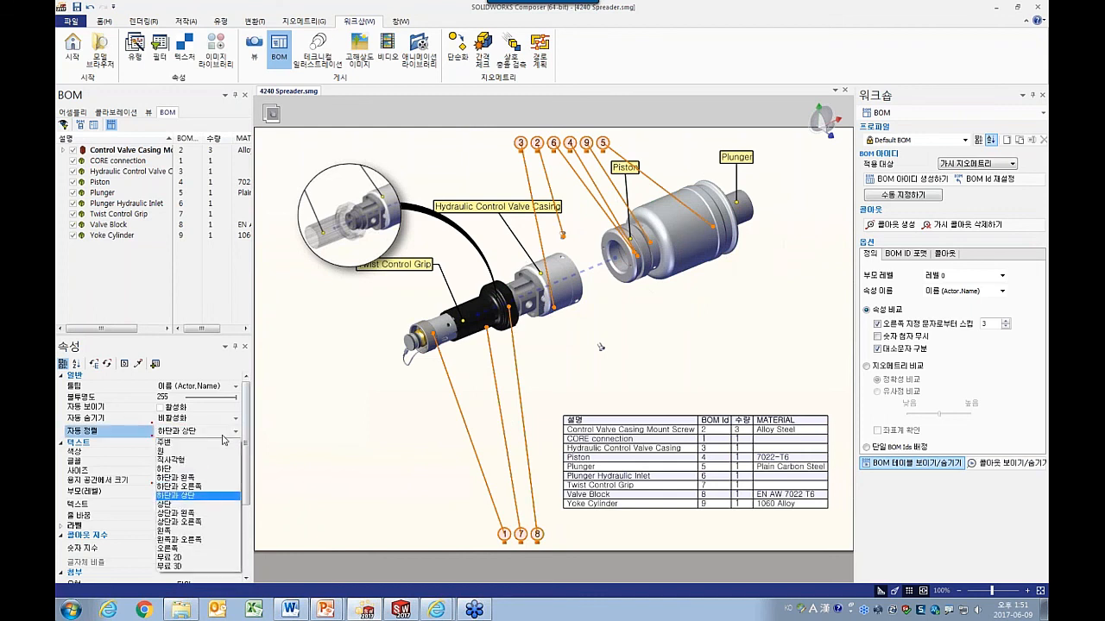
pyautogui.click(191, 567)
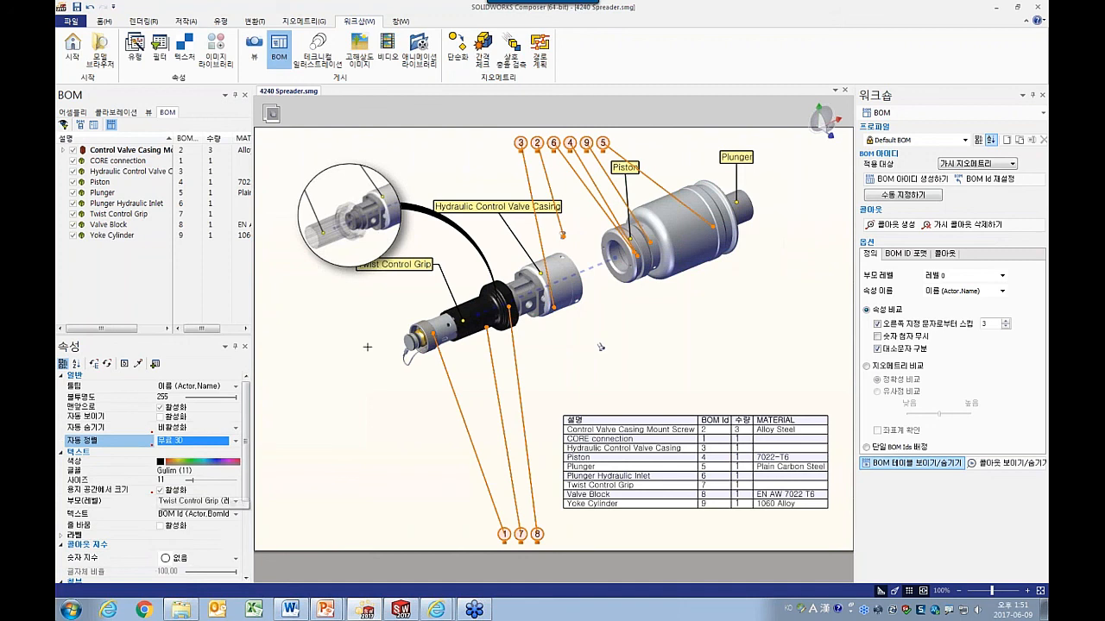
# Draw two magnetic lines parallel to the exploded parts, about 177 long above and 182 long below, attaching callouts 1, 7 and 8 below.
pyautogui.click(183, 21)
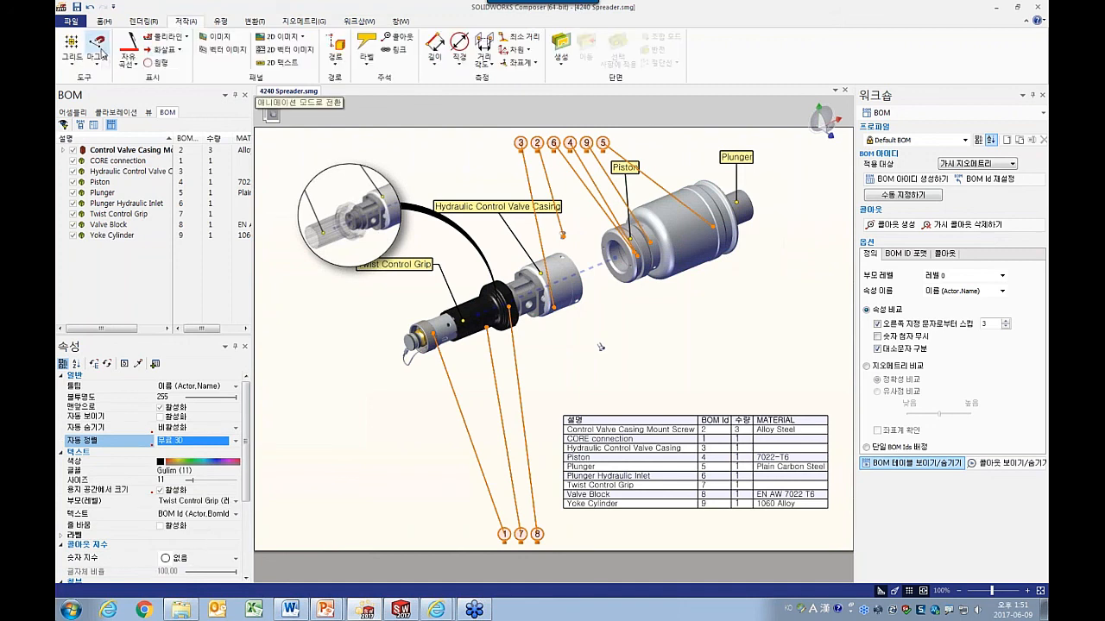
pyautogui.click(97, 45)
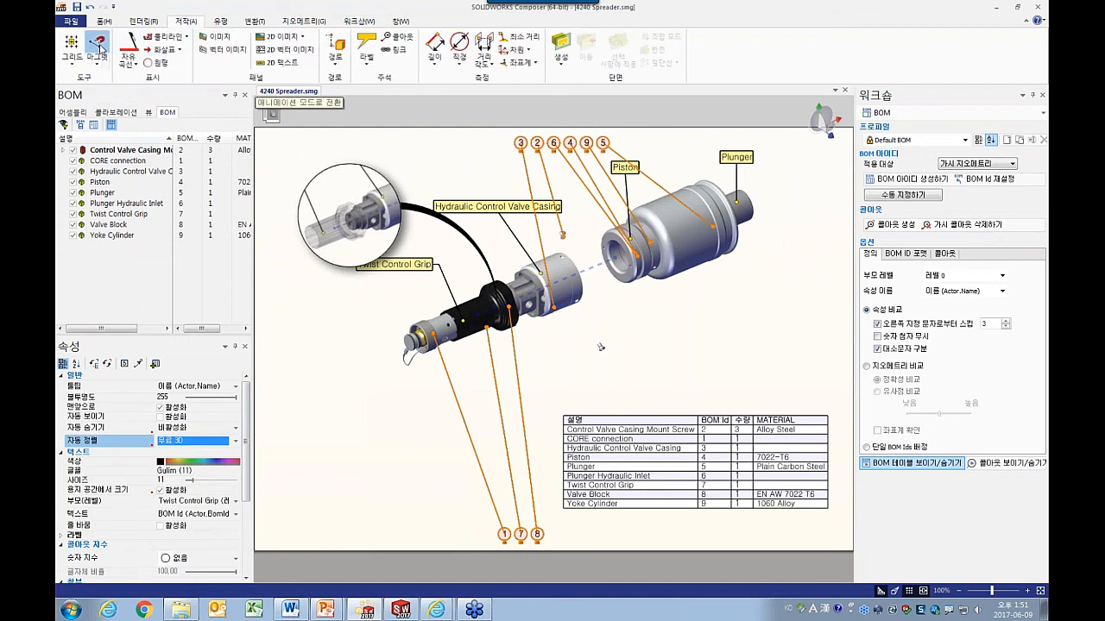
pyautogui.click(345, 297)
pyautogui.click(682, 161)
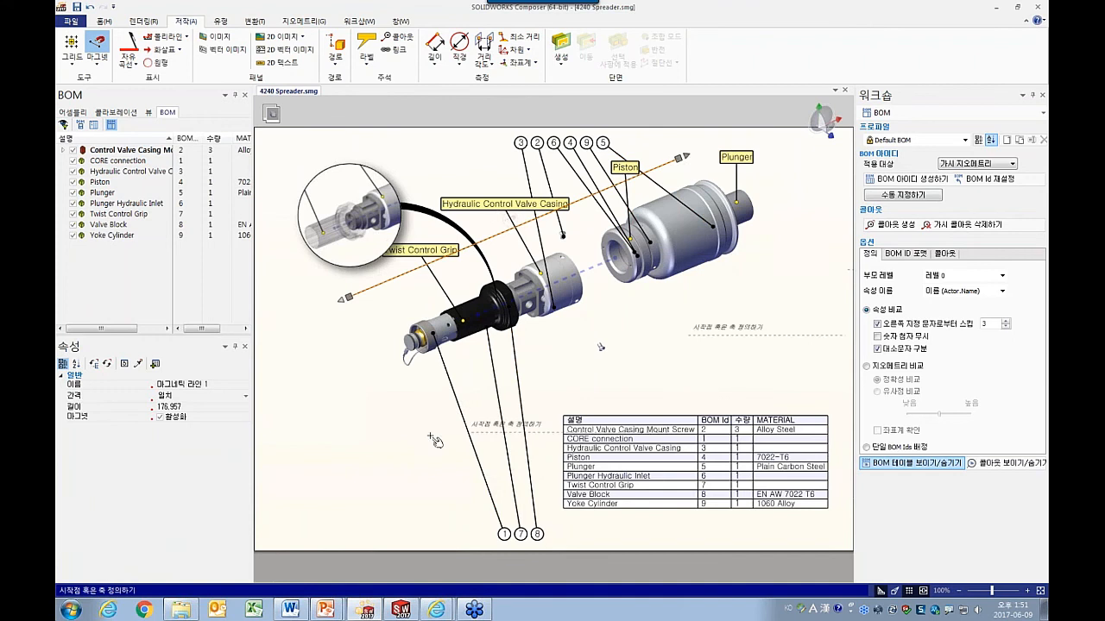
pyautogui.click(393, 422)
pyautogui.click(774, 353)
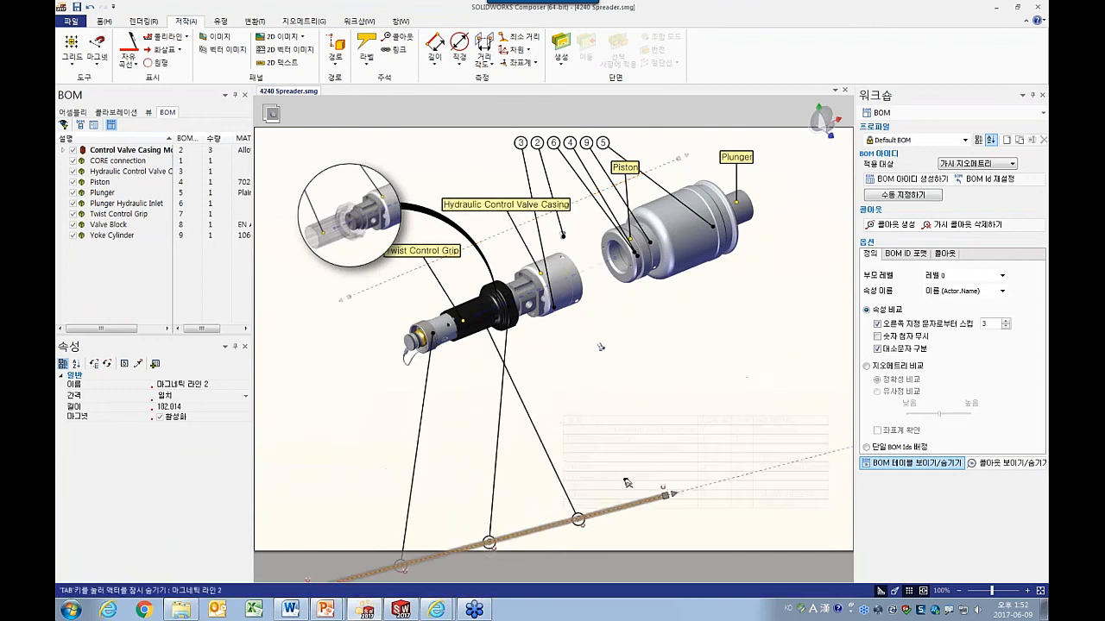
pyautogui.click(686, 357)
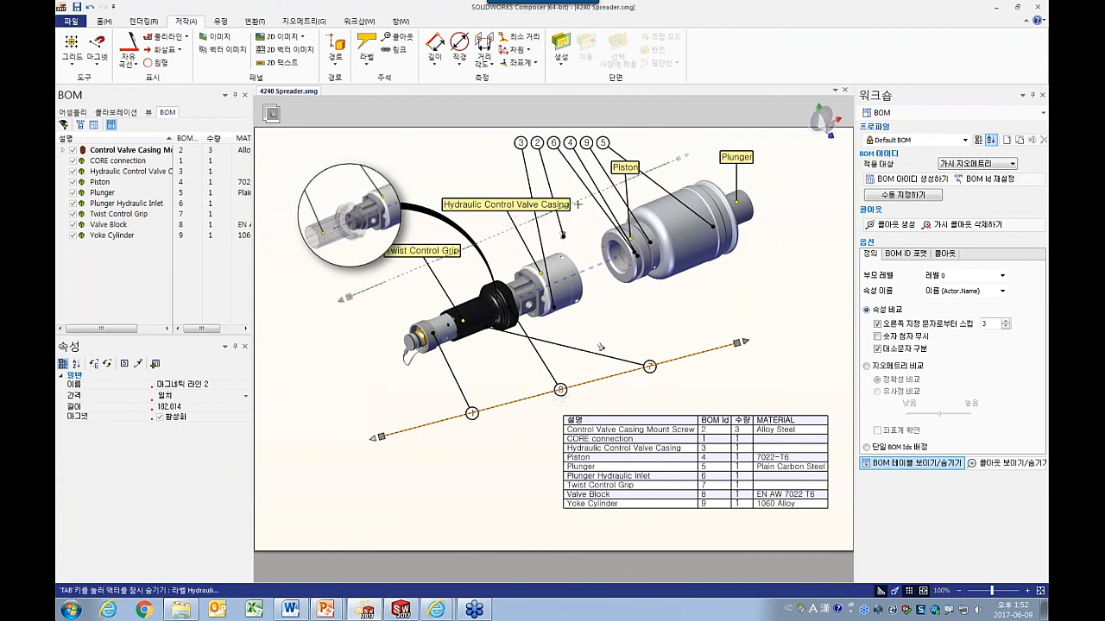
# Distribute the BOM callouts along both magnetic lines, swapping 7 and 8, and move the detail image and part labels clear of them.
pyautogui.moveTo(653, 169); pyautogui.dragTo(571, 182)
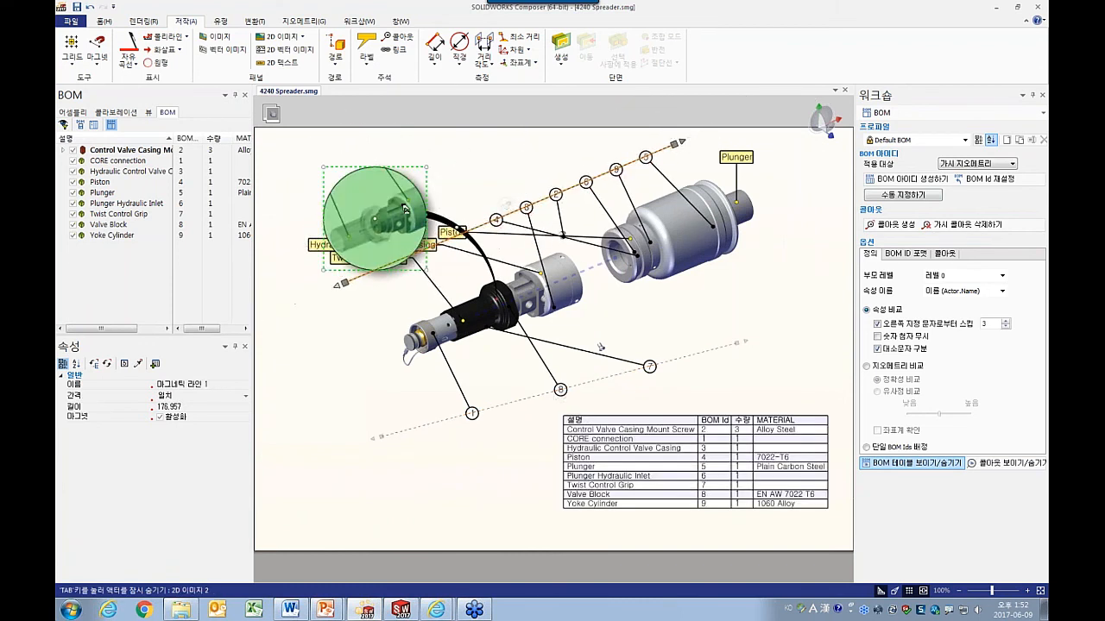
pyautogui.moveTo(376, 221); pyautogui.dragTo(353, 188)
pyautogui.moveTo(354, 267); pyautogui.dragTo(482, 152)
pyautogui.moveTo(392, 263); pyautogui.dragTo(535, 202)
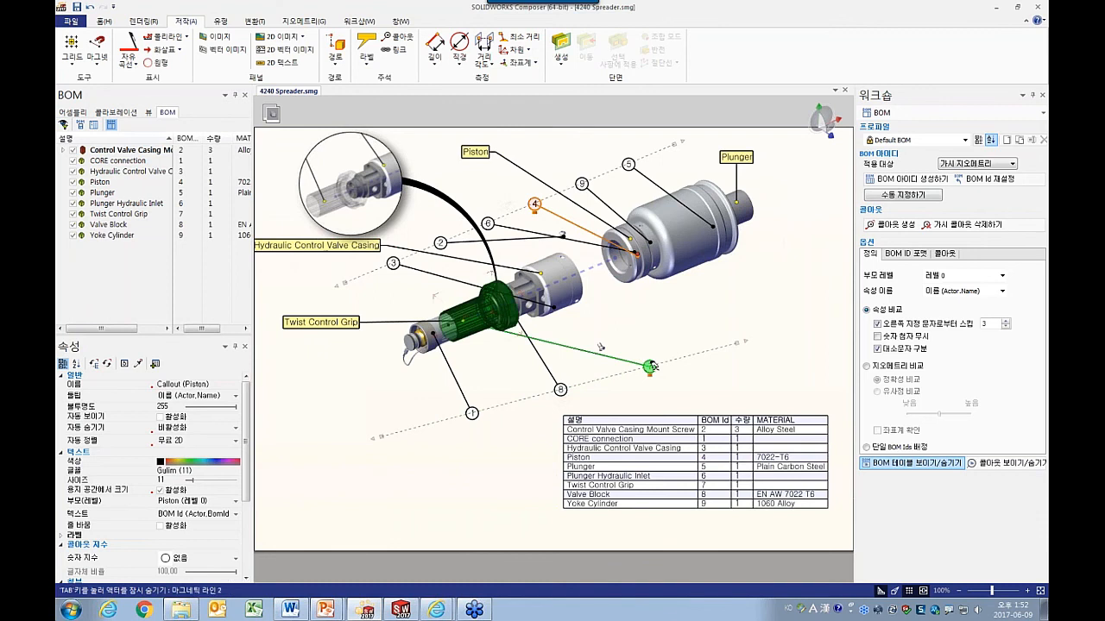
pyautogui.moveTo(649, 366); pyautogui.dragTo(542, 385)
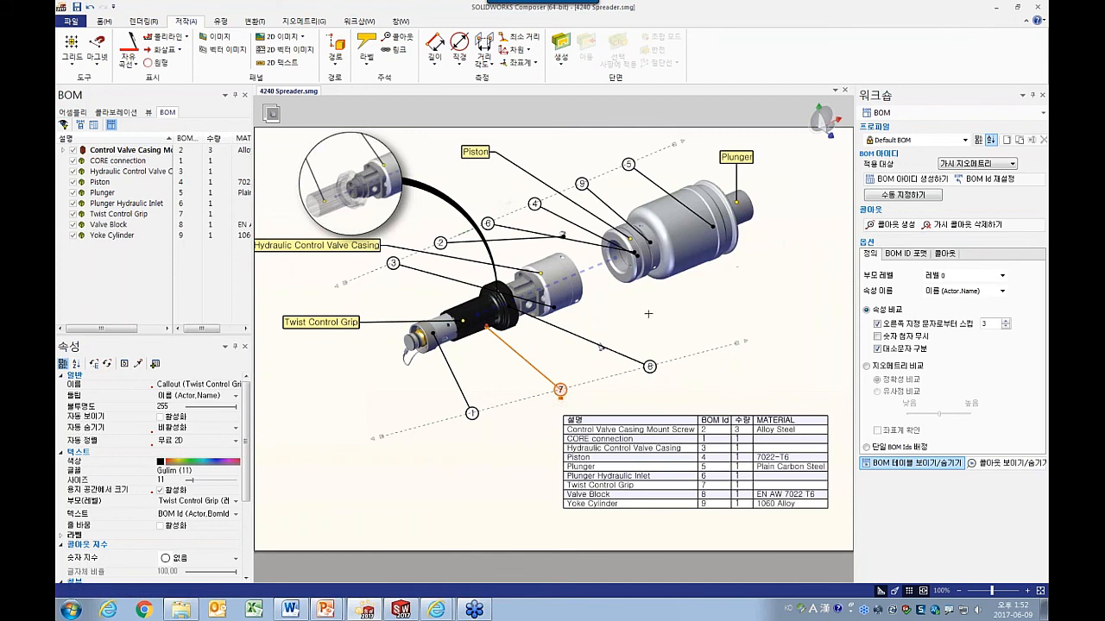
# Hide the magnetic lines and update View 8 with the finished callout layout.
pyautogui.click(116, 112)
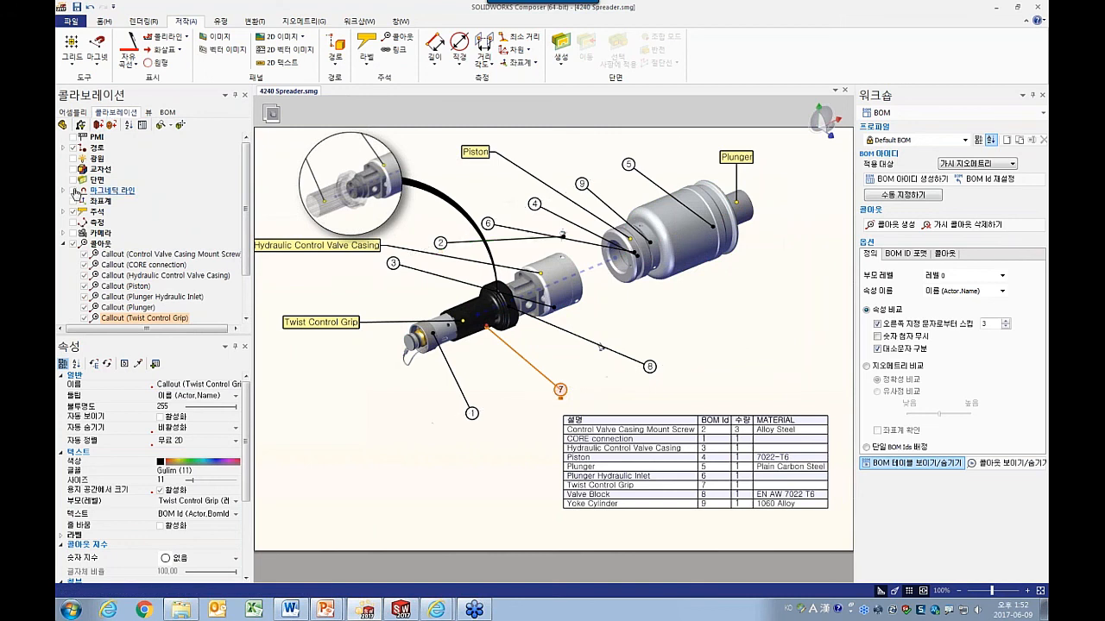
pyautogui.click(402, 414)
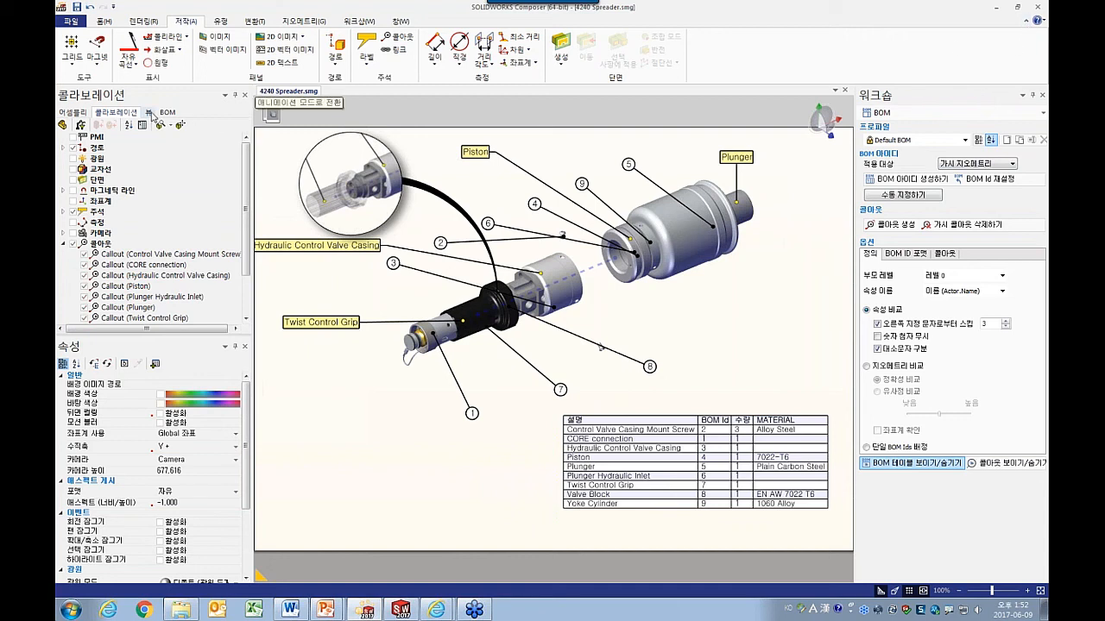
pyautogui.click(151, 113)
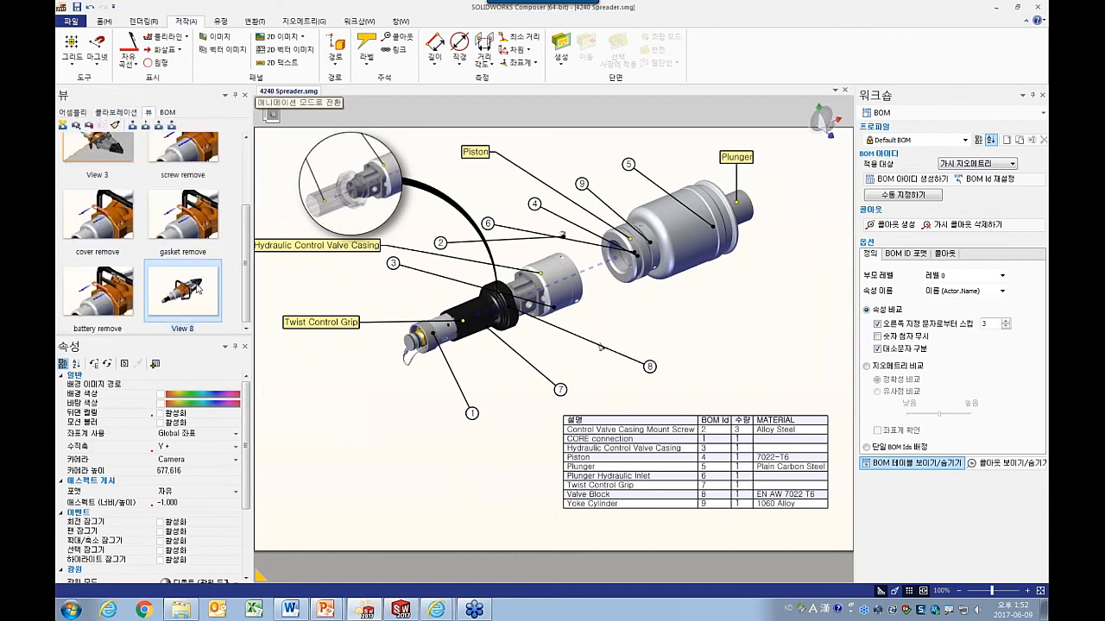
pyautogui.click(82, 123)
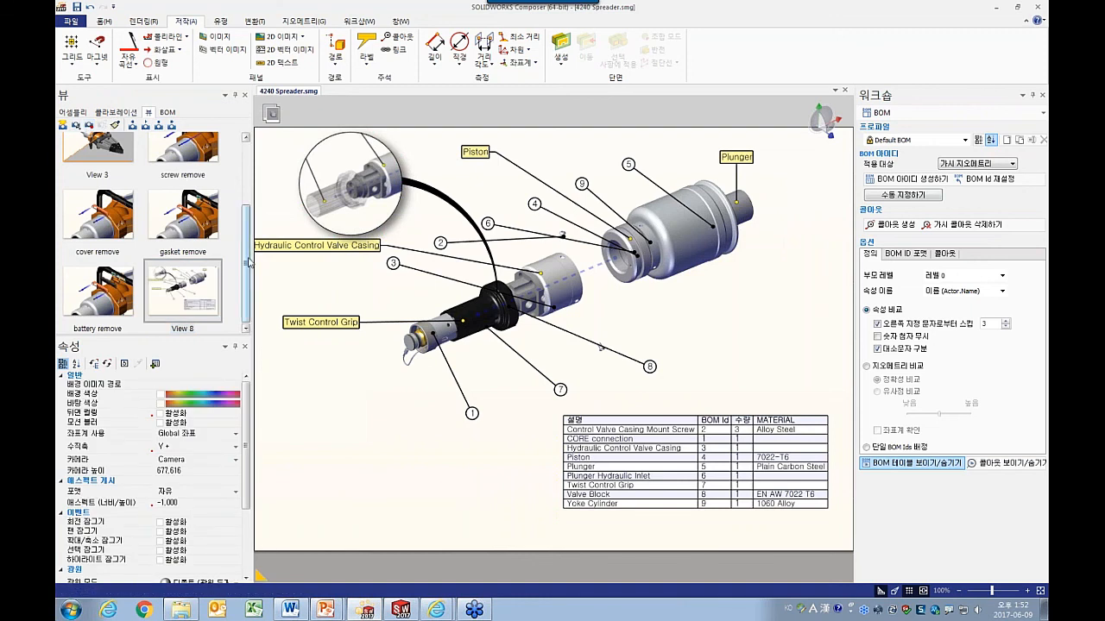
# Restore Base view, close the Workshop pane and save a new view named "link view".
pyautogui.scroll(3, 246, 259)
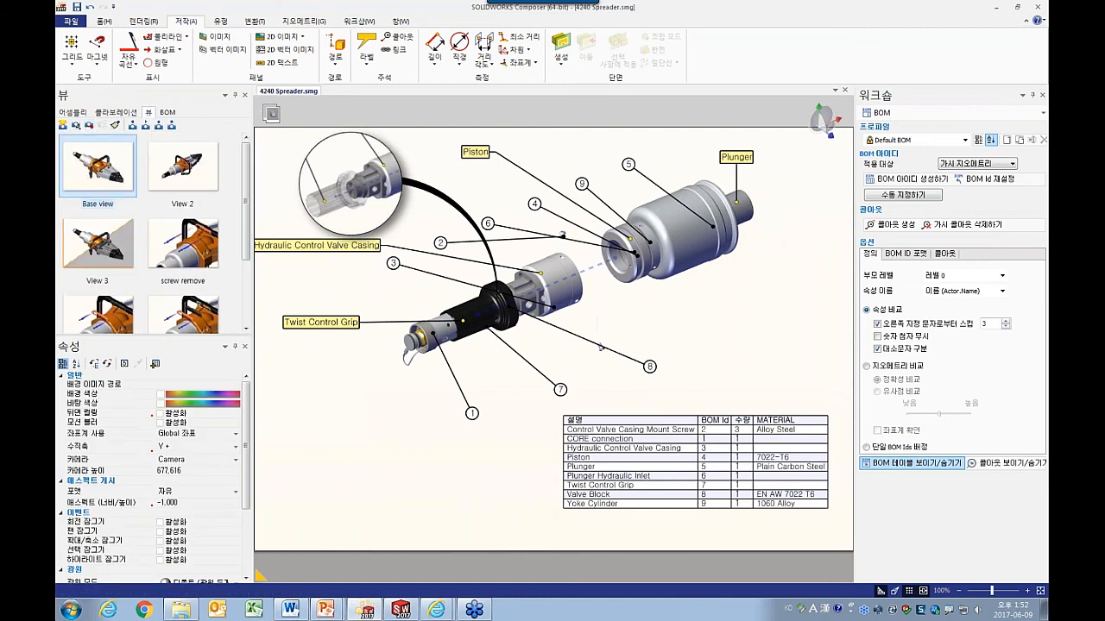
pyautogui.click(124, 177)
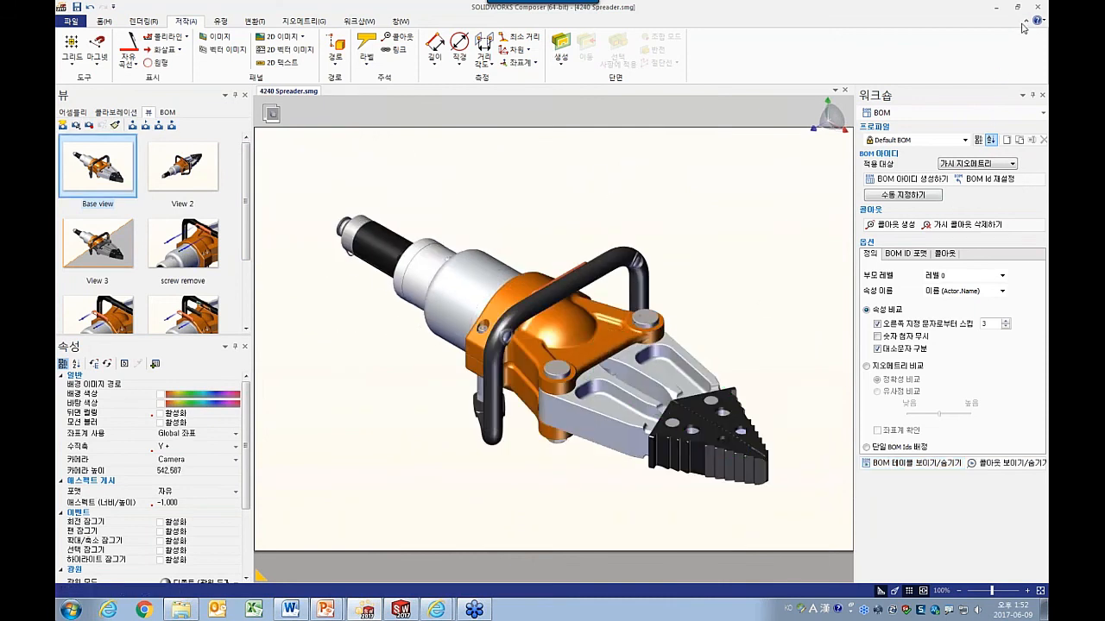
pyautogui.click(1042, 95)
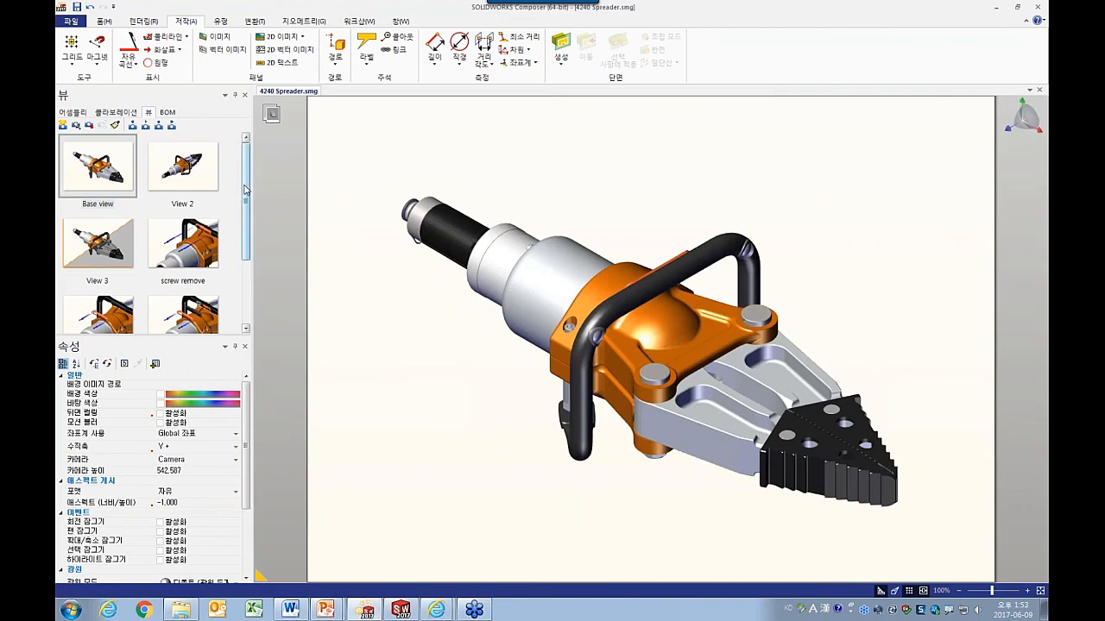
pyautogui.moveTo(246, 199)
pyautogui.mouseDown()
pyautogui.moveTo(255, 265)
pyautogui.moveTo(250, 199)
pyautogui.mouseUp()
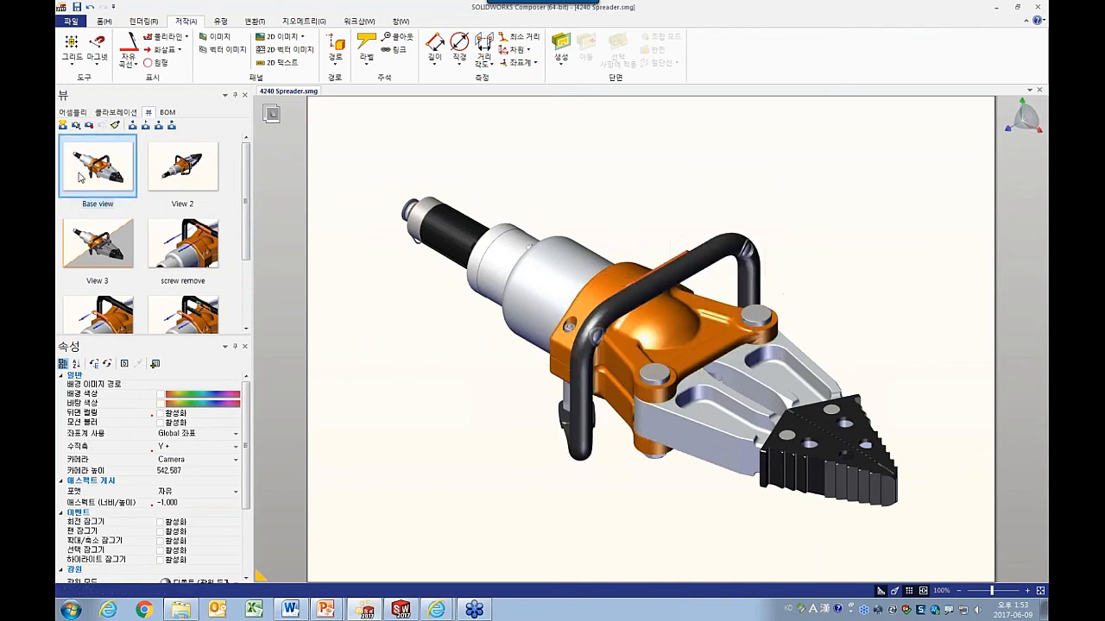
pyautogui.click(64, 125)
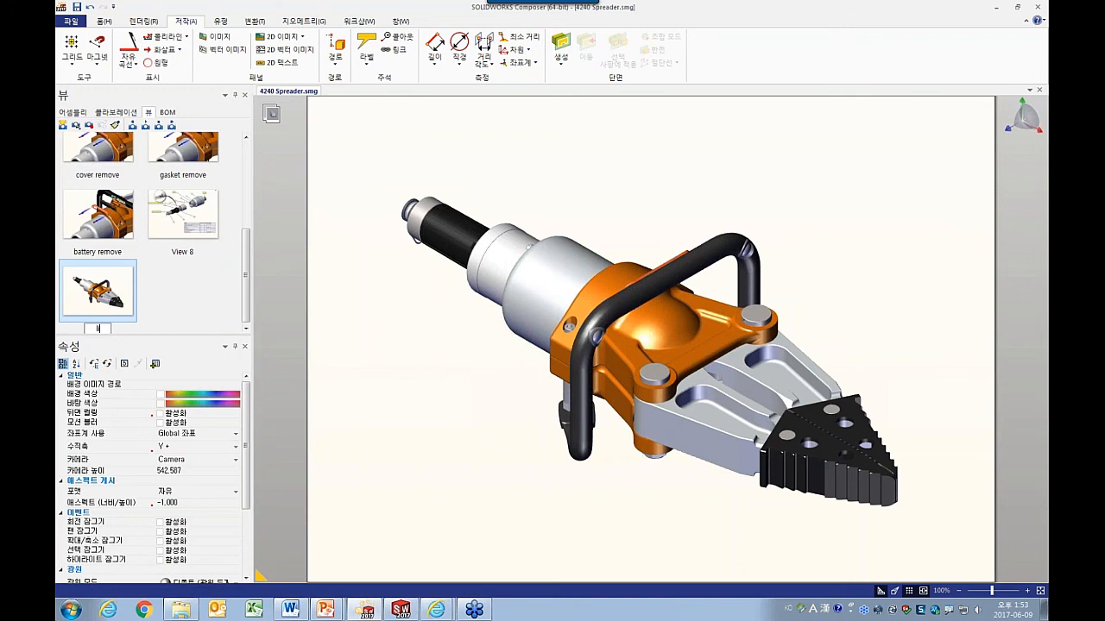
pyautogui.press('Return')
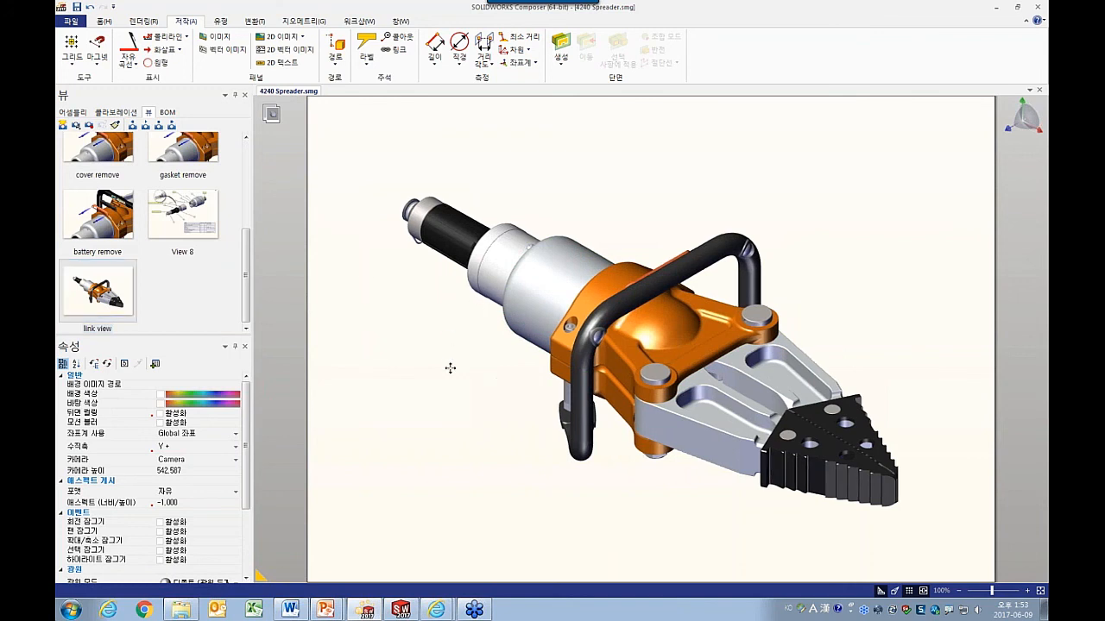
# Shift the spreader towards the right side of the page at a smaller size and update the link view.
pyautogui.moveTo(449, 367); pyautogui.dragTo(573, 375, button='right')
pyautogui.scroll(-2, 524, 377)
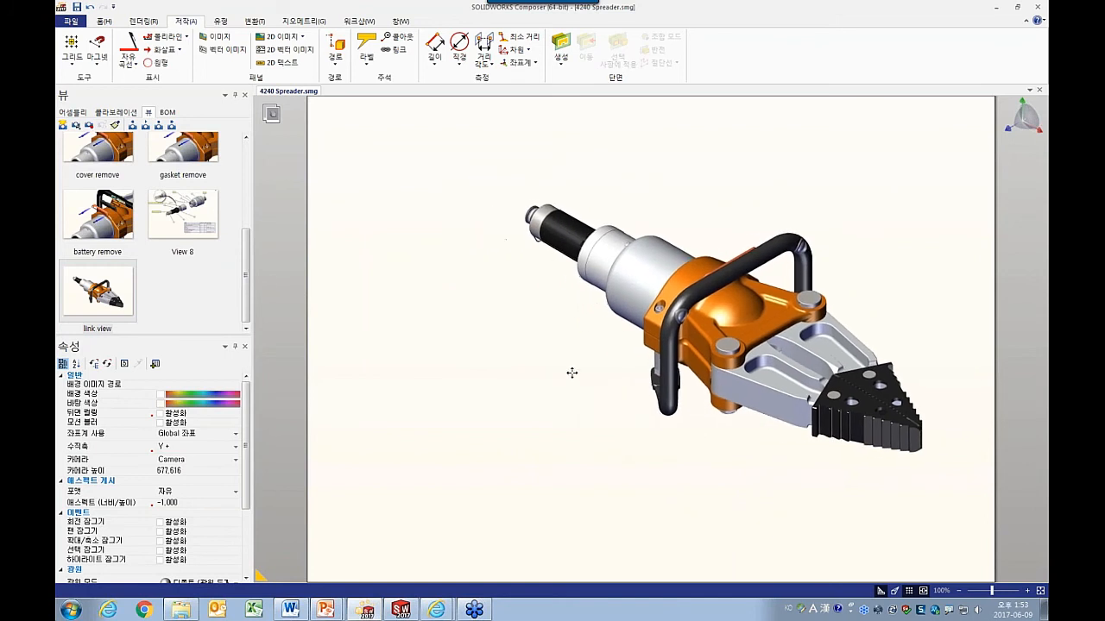
pyautogui.click(88, 129)
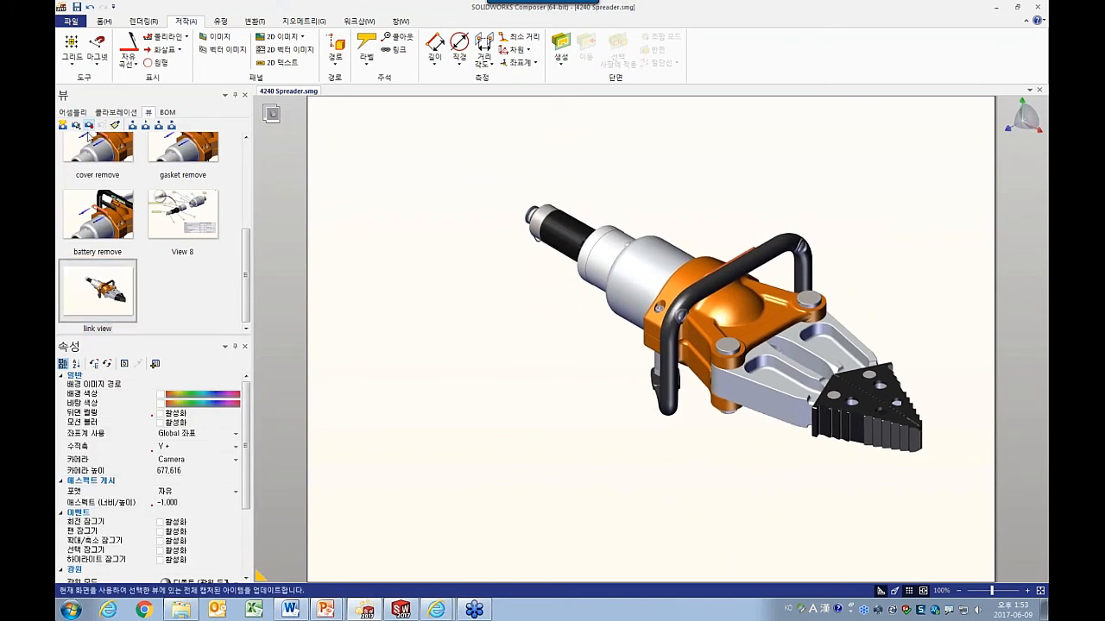
# Create a view named "red", colour both orange yoke halves red and update the view.
pyautogui.click(63, 125)
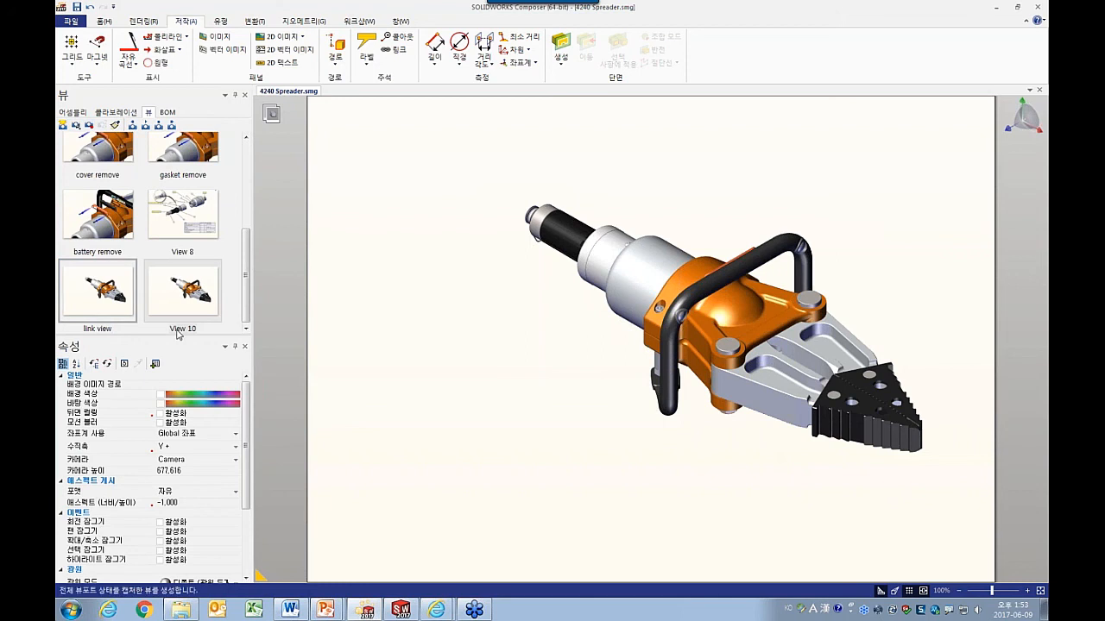
pyautogui.click(188, 330)
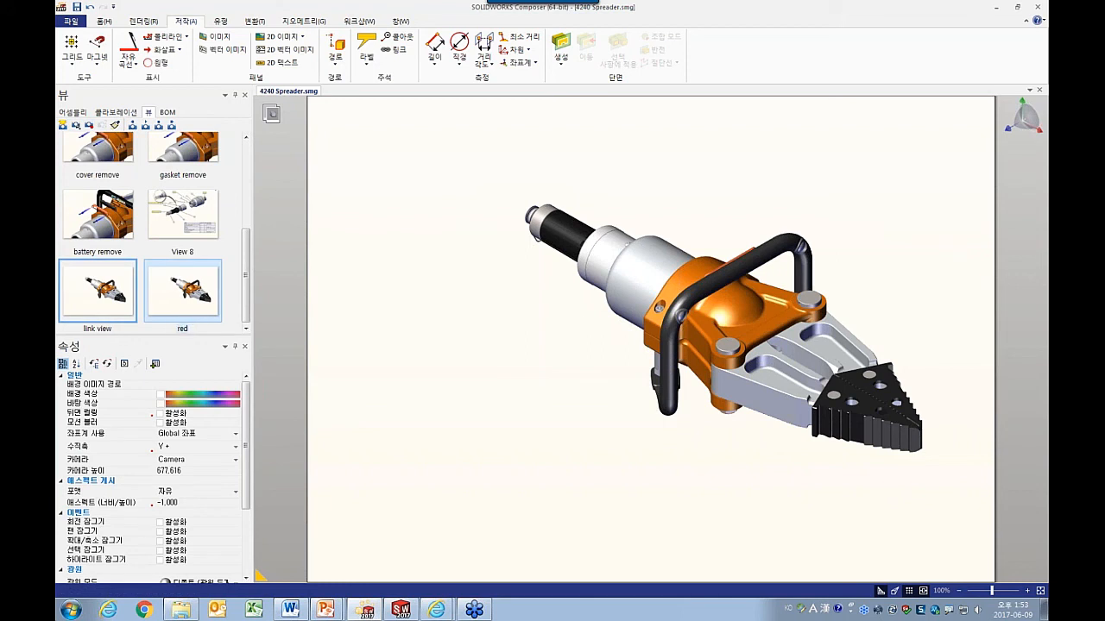
pyautogui.click(704, 309)
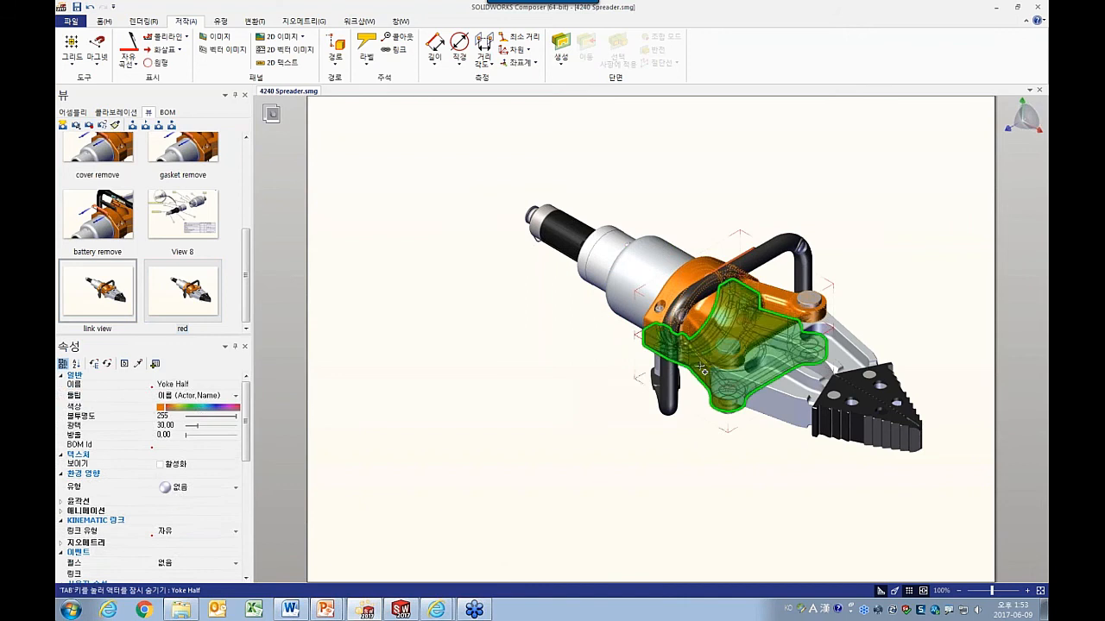
pyautogui.keyDown('ctrl'); pyautogui.click(702, 368); pyautogui.keyUp('ctrl')
pyautogui.click(162, 399)
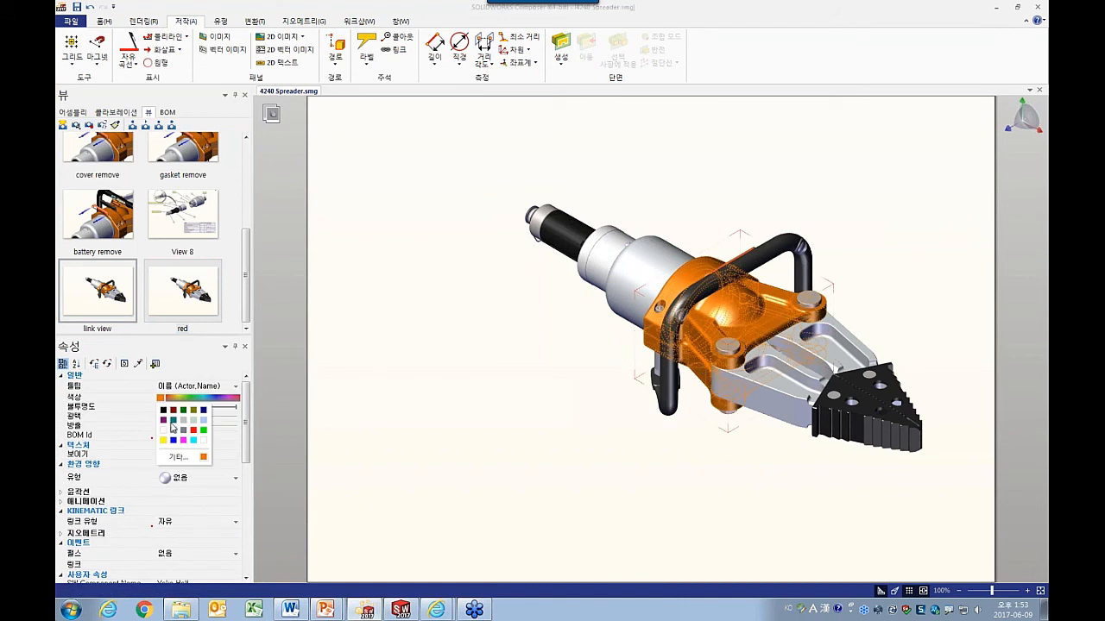
pyautogui.click(193, 430)
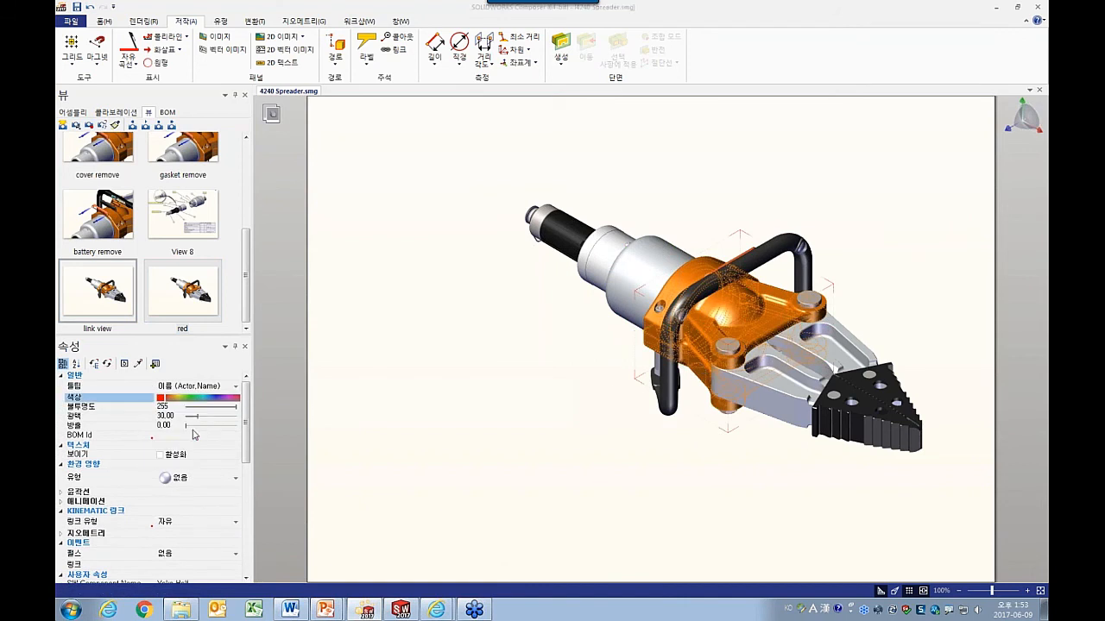
pyautogui.click(374, 328)
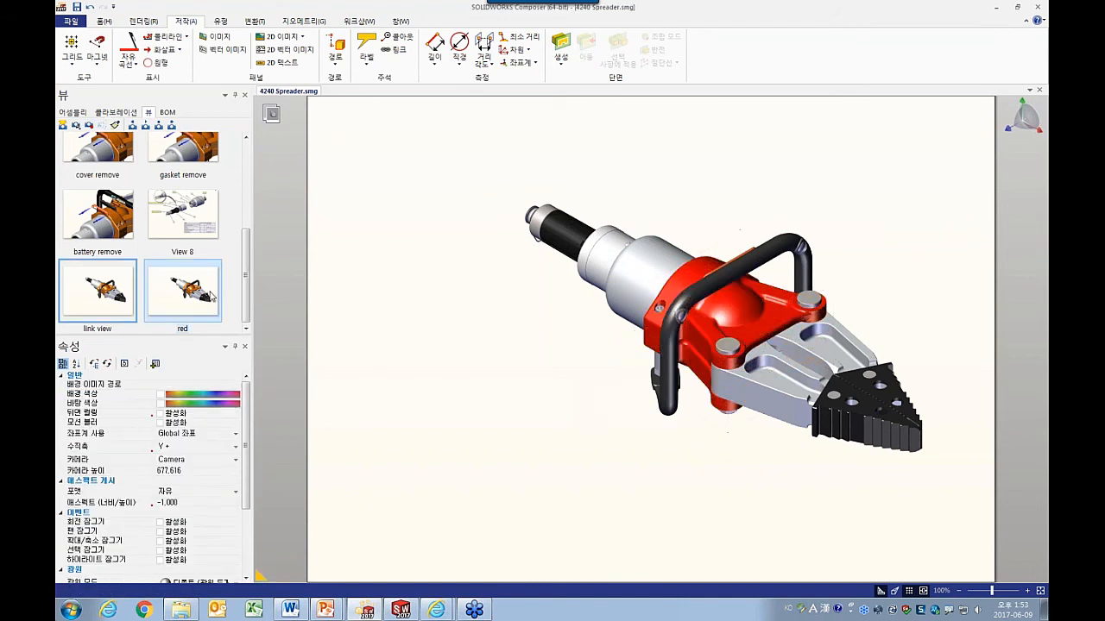
pyautogui.click(90, 126)
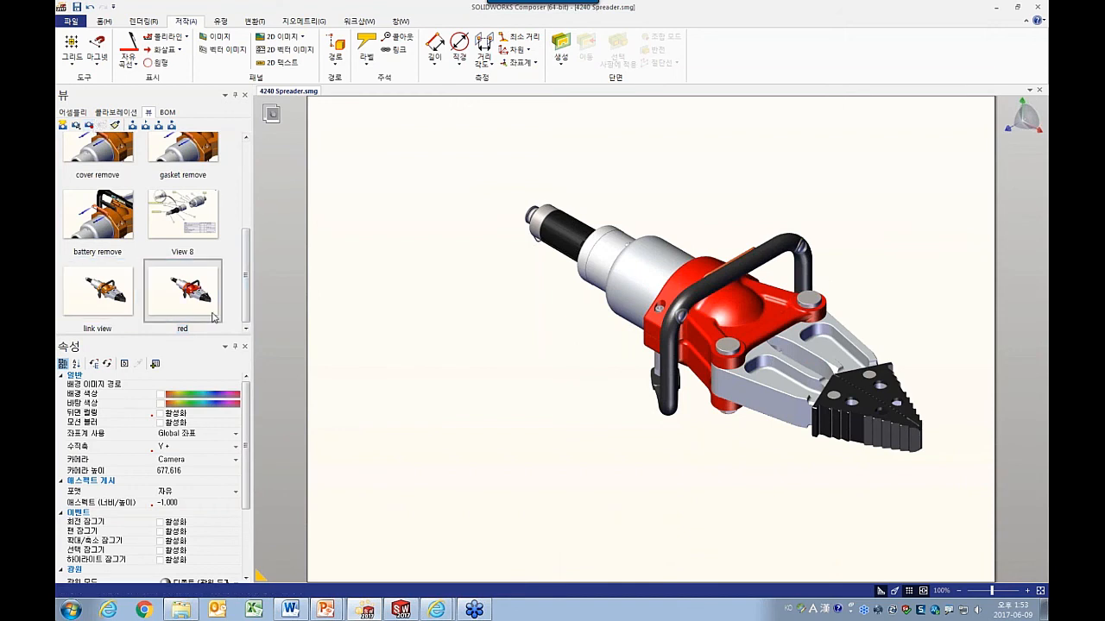
# Create a view named "blue", recolour both yoke halves blue and update the view.
pyautogui.moveTo(245, 250); pyautogui.dragTo(191, 342)
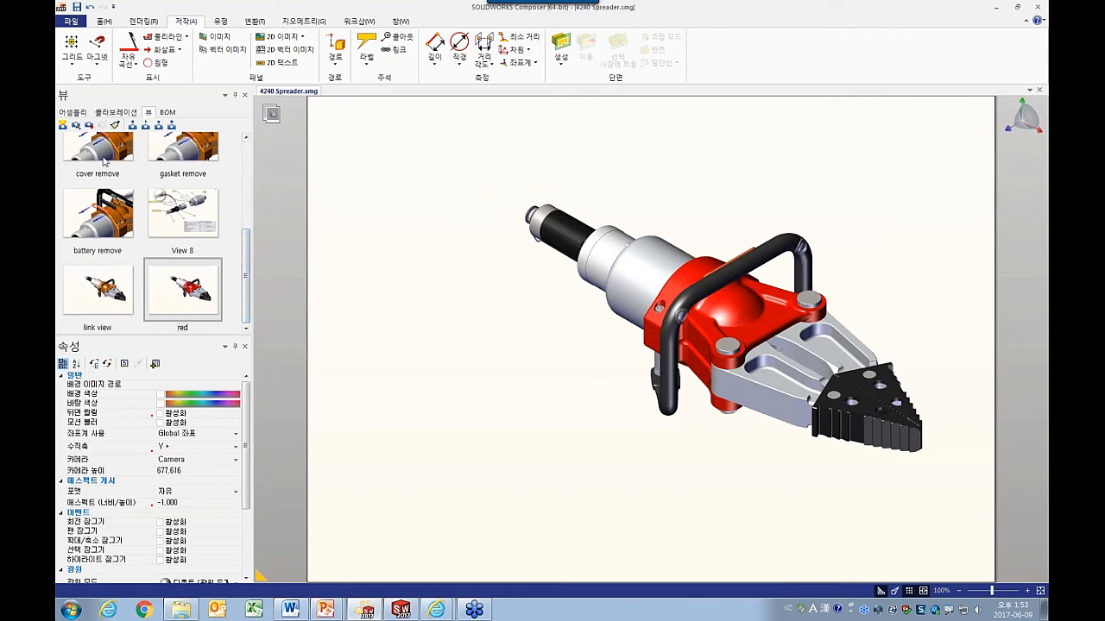
pyautogui.click(63, 125)
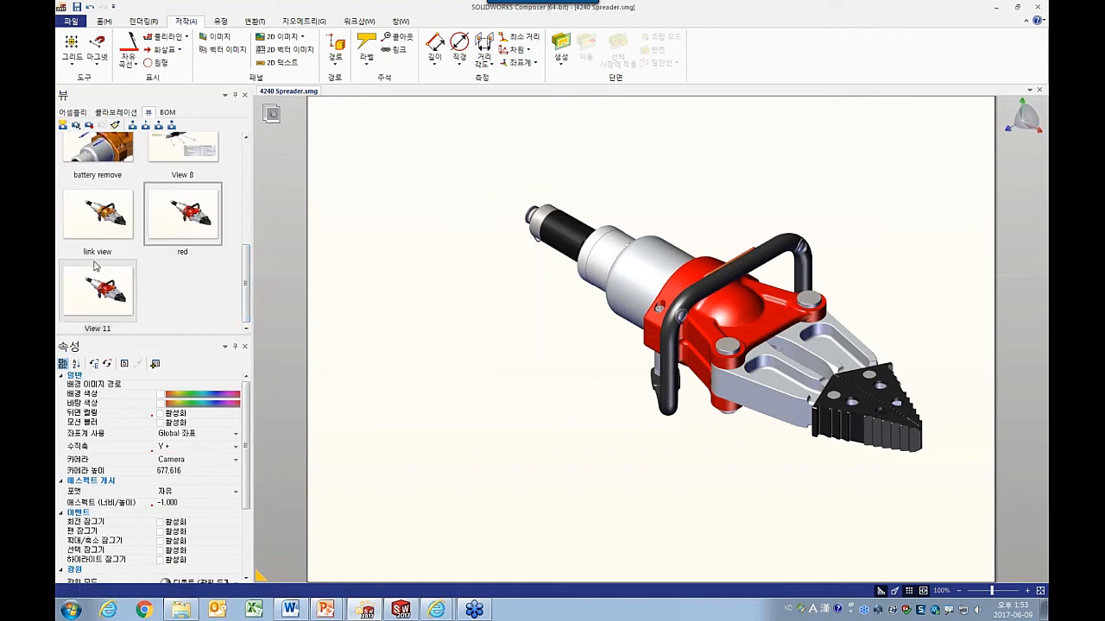
pyautogui.click(101, 331)
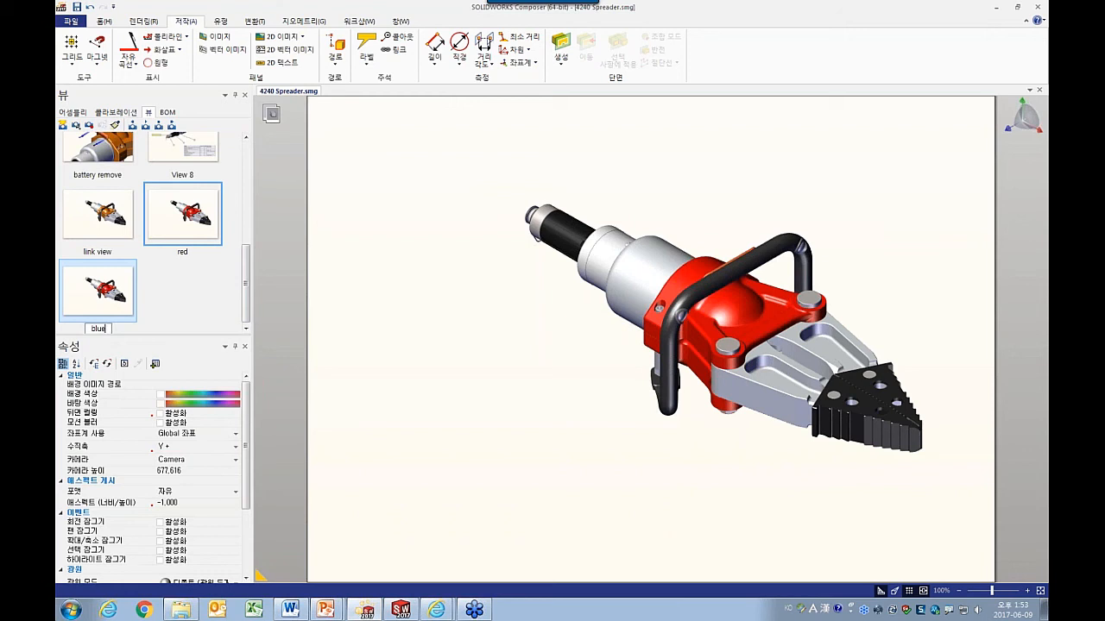
pyautogui.press('Return')
pyautogui.click(653, 332)
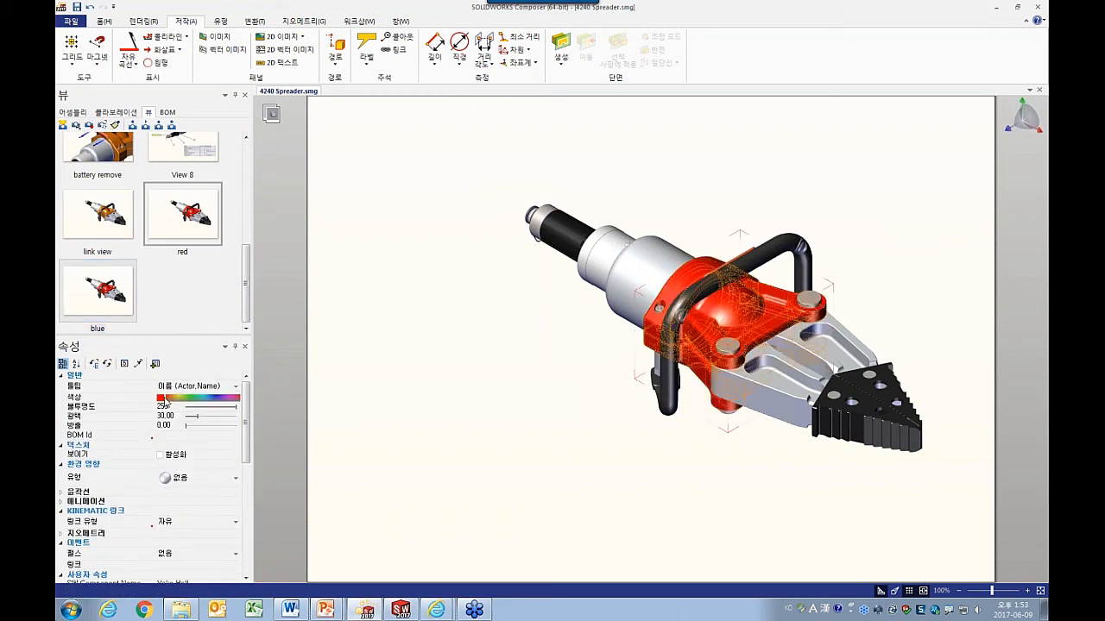
pyautogui.click(161, 399)
pyautogui.click(173, 440)
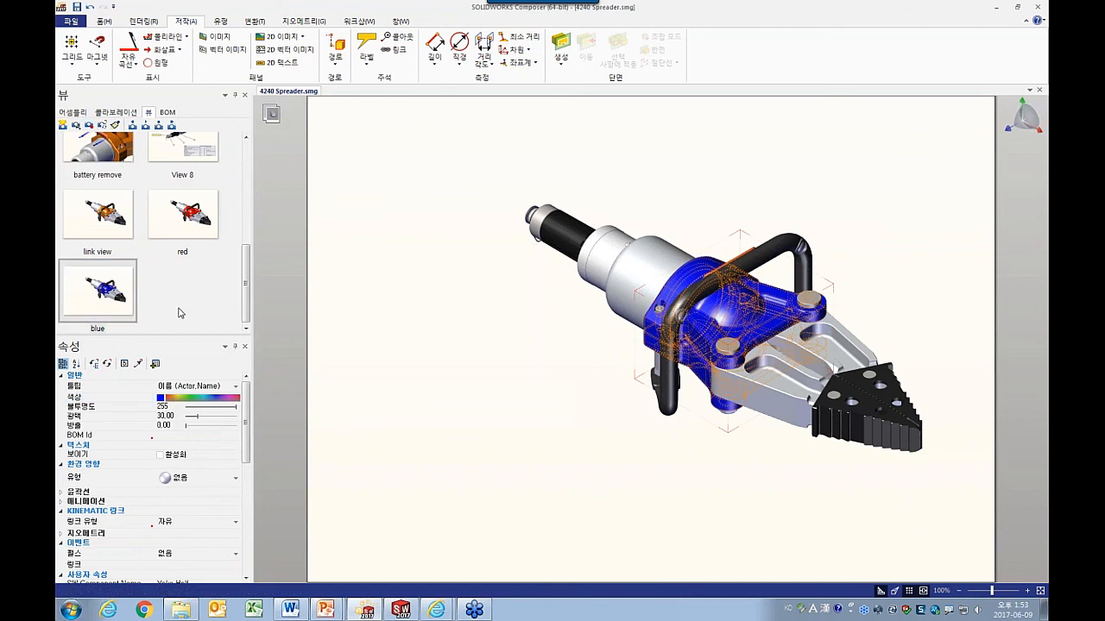
pyautogui.click(90, 125)
# Return to the link view and place image panels of the red and blue views one above the other beside the spreader.
pyautogui.click(97, 214)
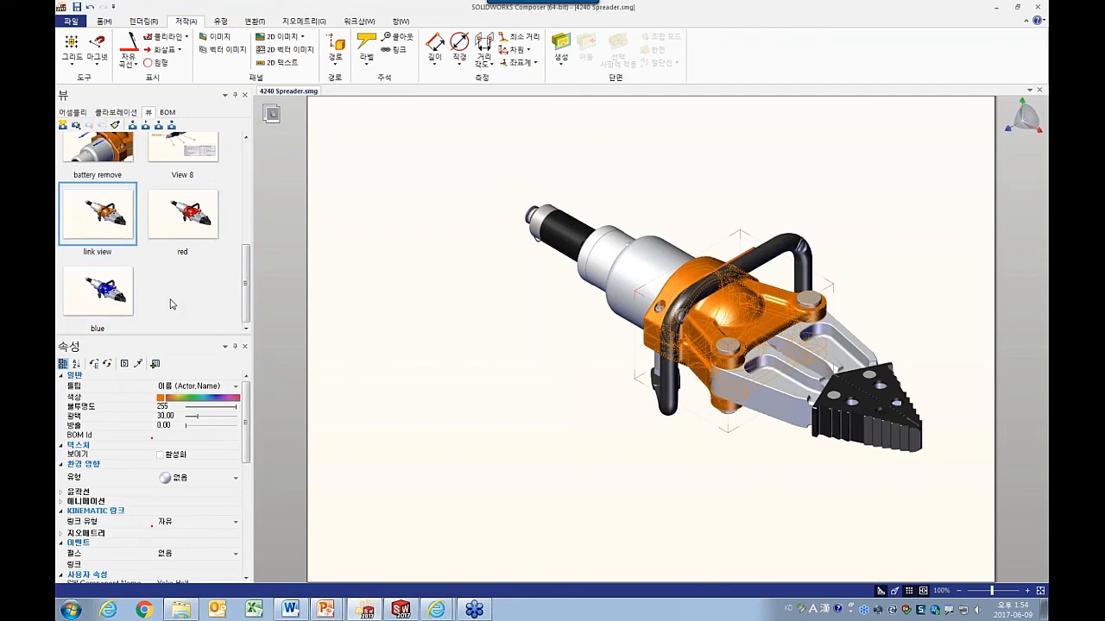
pyautogui.moveTo(187, 224); pyautogui.dragTo(414, 207)
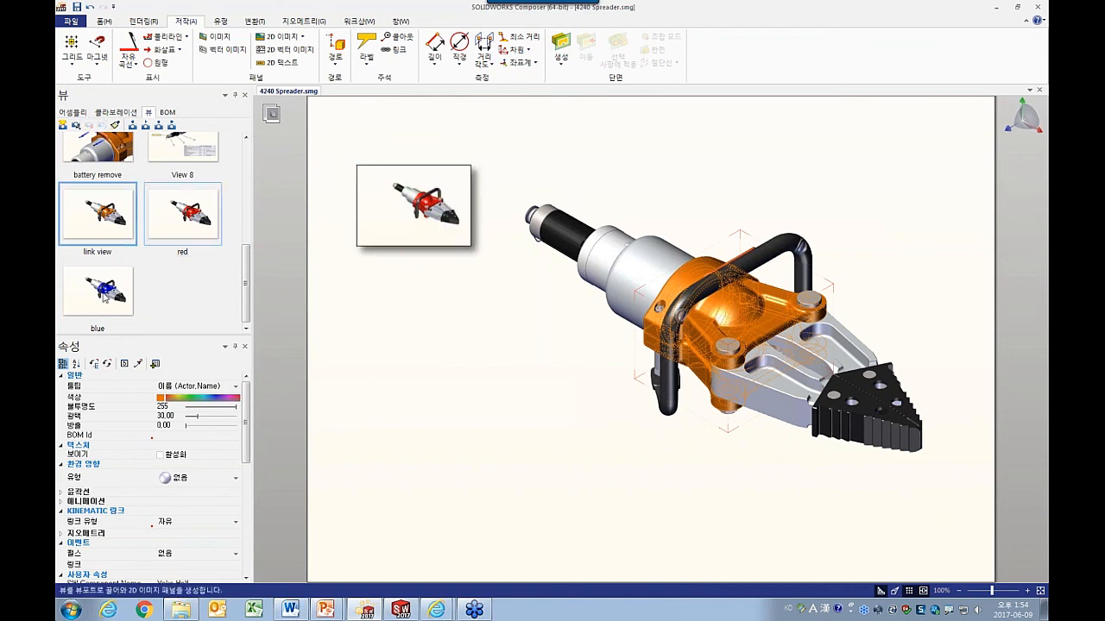
pyautogui.moveTo(105, 296); pyautogui.dragTo(408, 332)
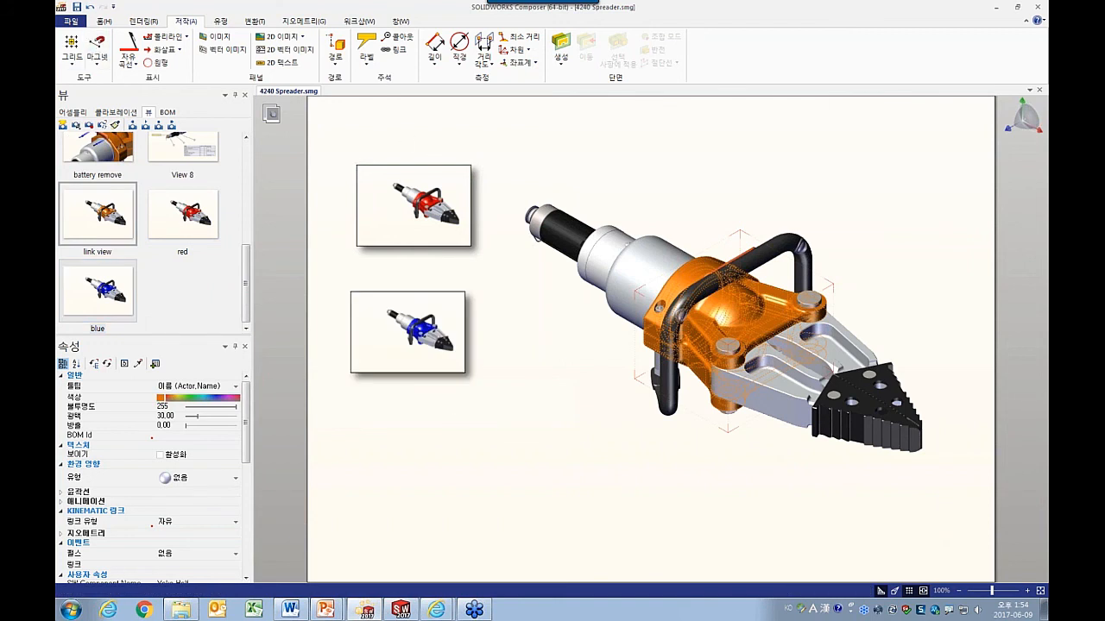
# Snap the red and blue image panels onto a vertical magnetic line and centre the stack beside the spreader.
pyautogui.click(97, 44)
pyautogui.click(403, 136)
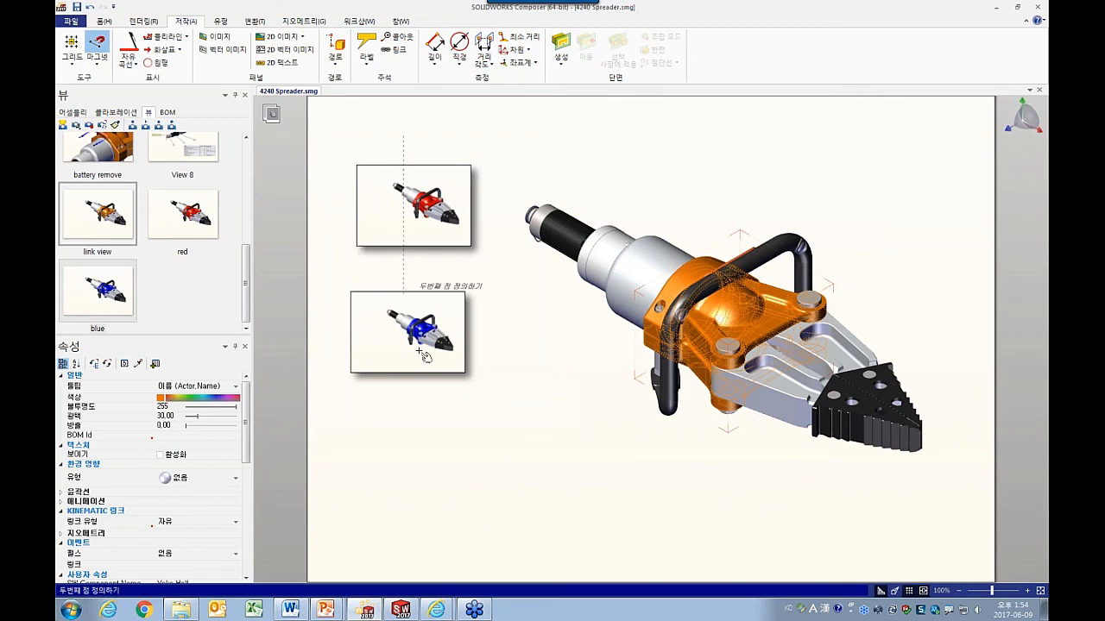
pyautogui.click(403, 447)
pyautogui.press('Escape')
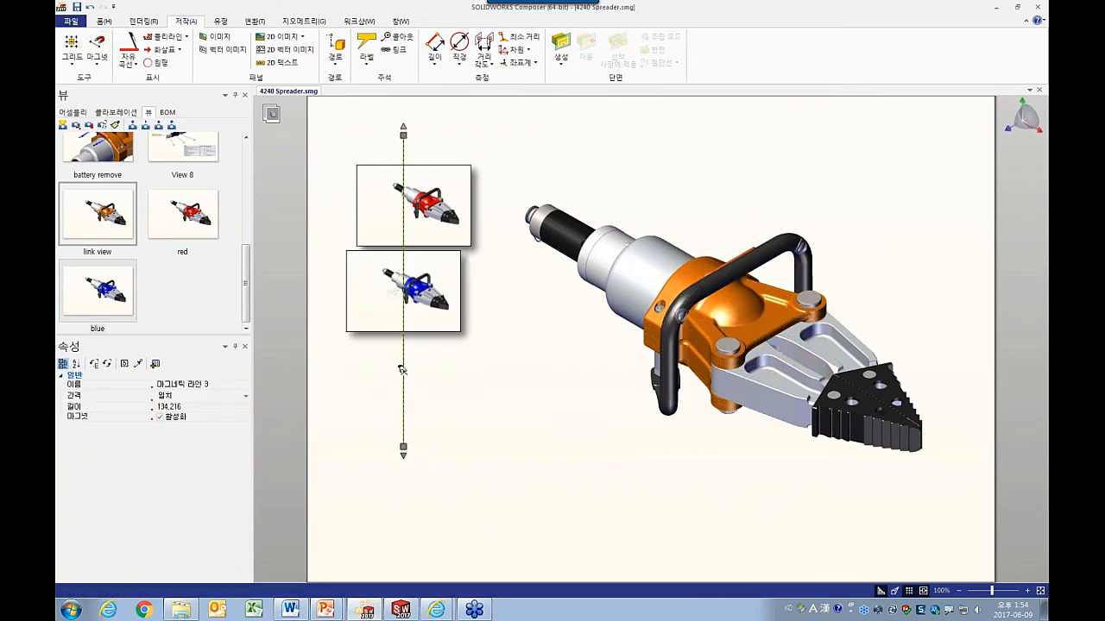
pyautogui.moveTo(400, 370); pyautogui.dragTo(429, 372)
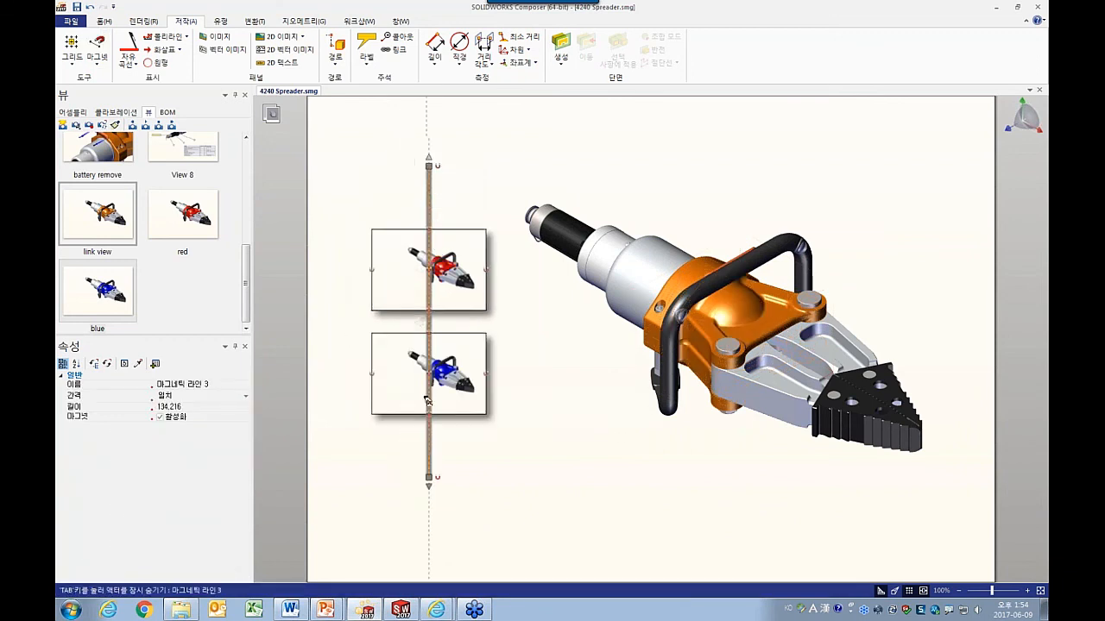
pyautogui.click(475, 428)
# Hide the magnetic lines and update the link view with the aligned panels.
pyautogui.click(116, 112)
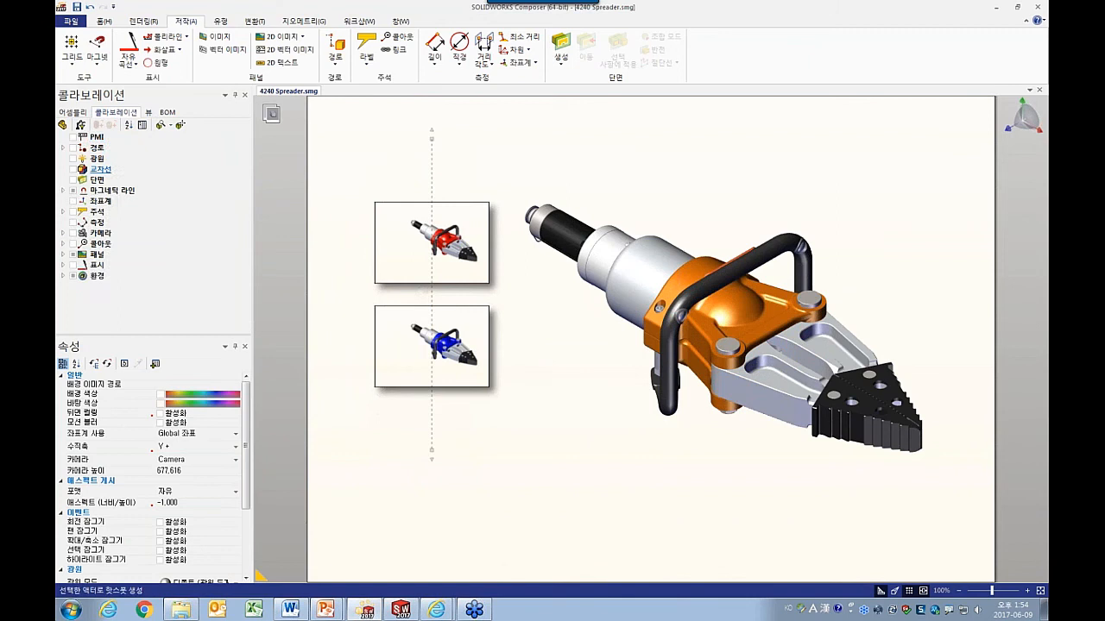
pyautogui.click(63, 191)
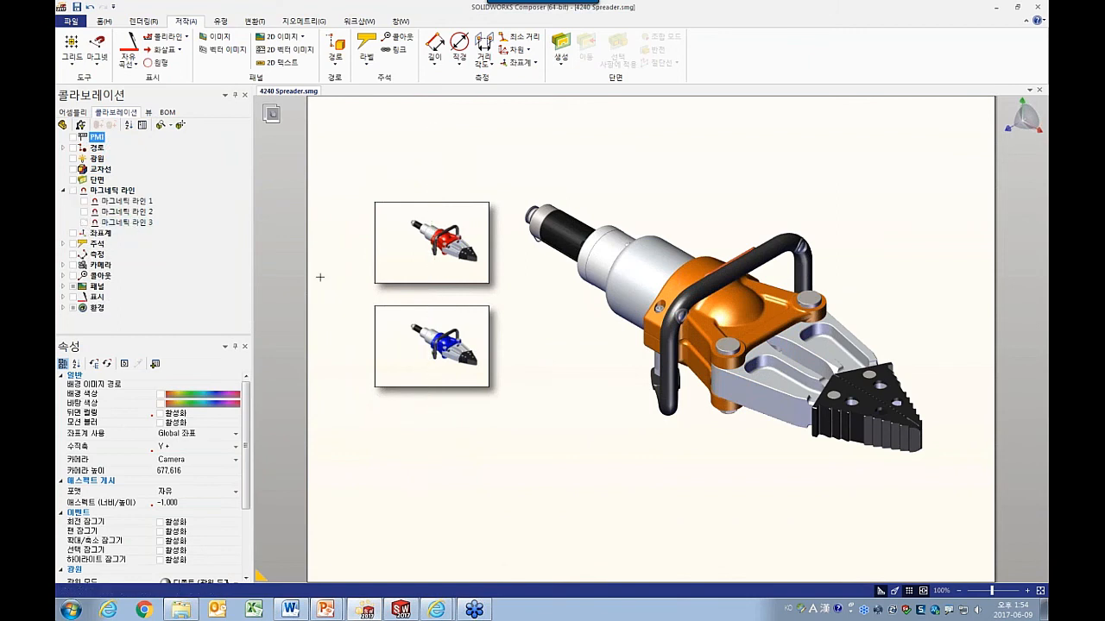
pyautogui.click(149, 113)
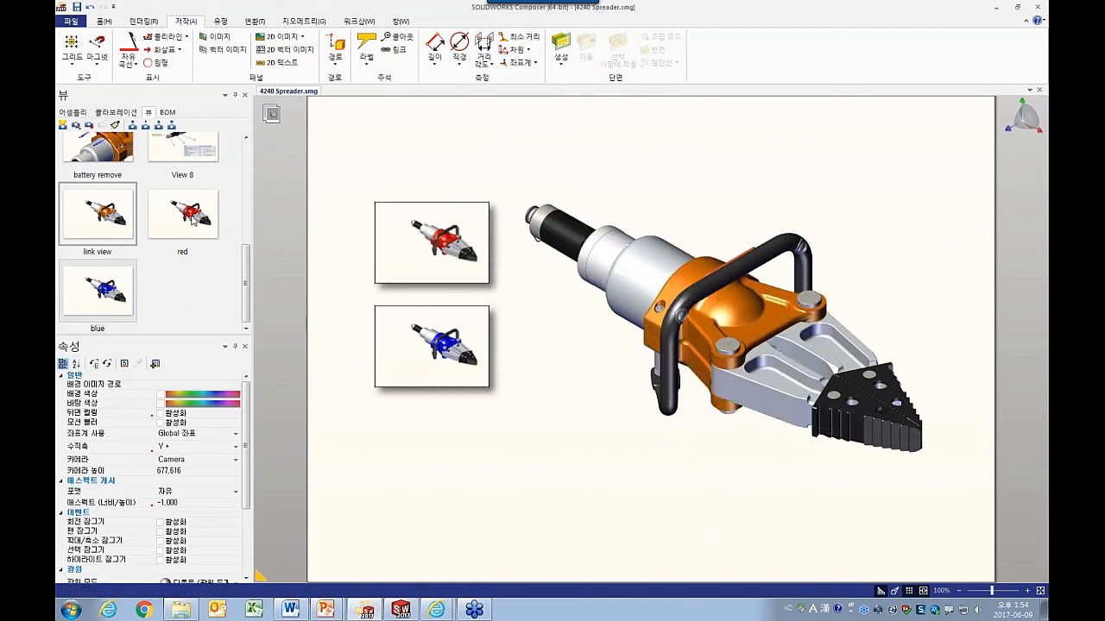
# Place an image panel of the link view beside the spreader in both the red and blue views, updating each view.
pyautogui.click(192, 220)
pyautogui.click(496, 327)
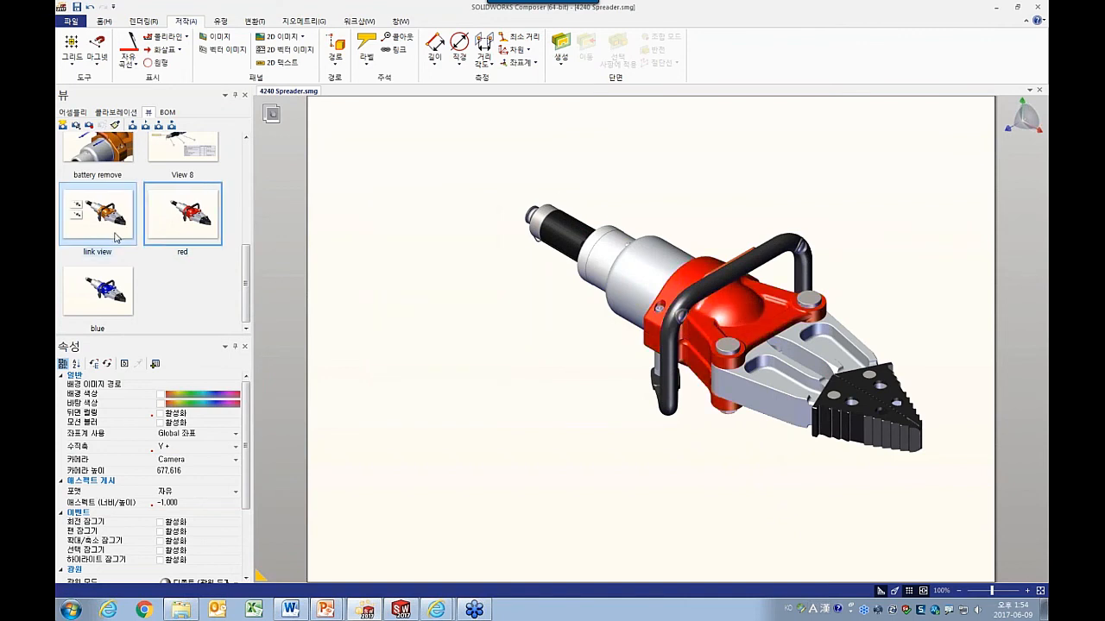
pyautogui.moveTo(103, 211); pyautogui.dragTo(427, 207)
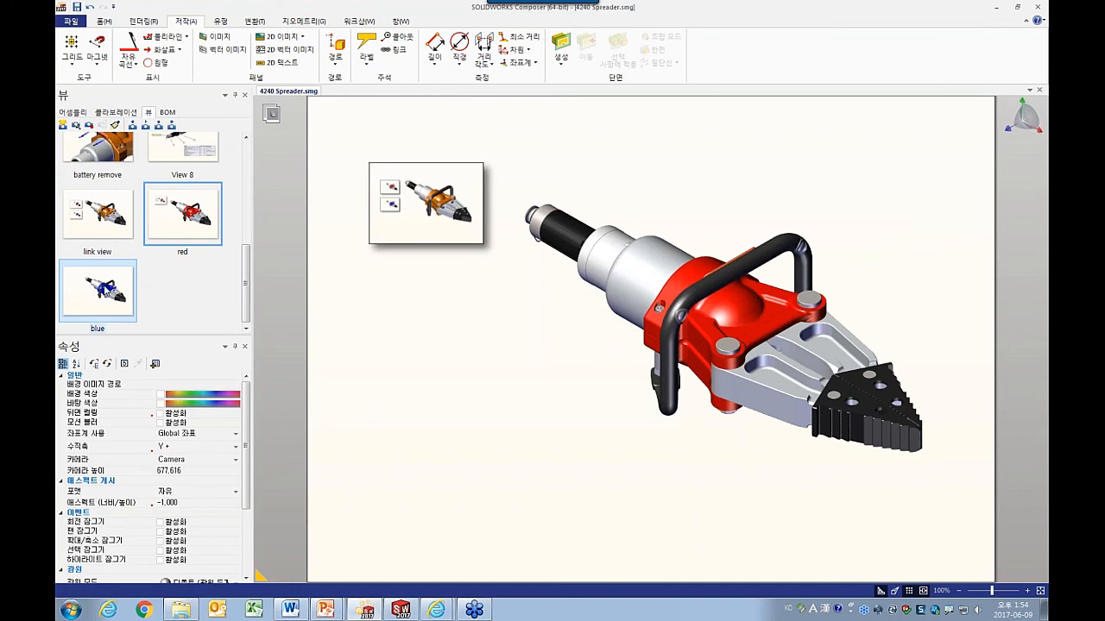
pyautogui.moveTo(105, 292); pyautogui.dragTo(562, 371)
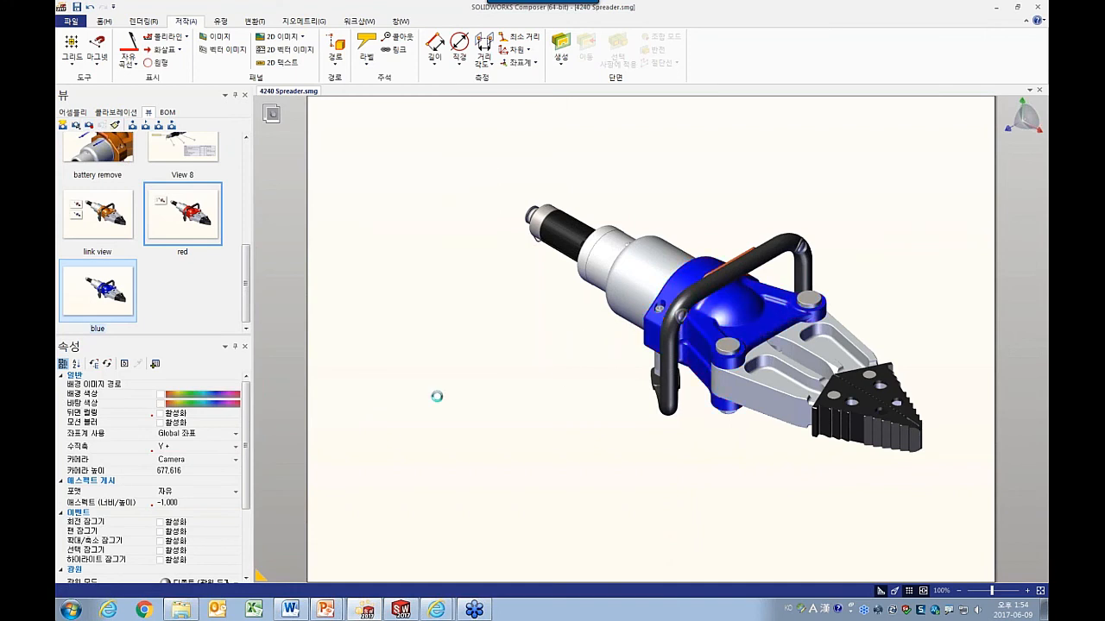
pyautogui.moveTo(108, 217); pyautogui.dragTo(422, 241)
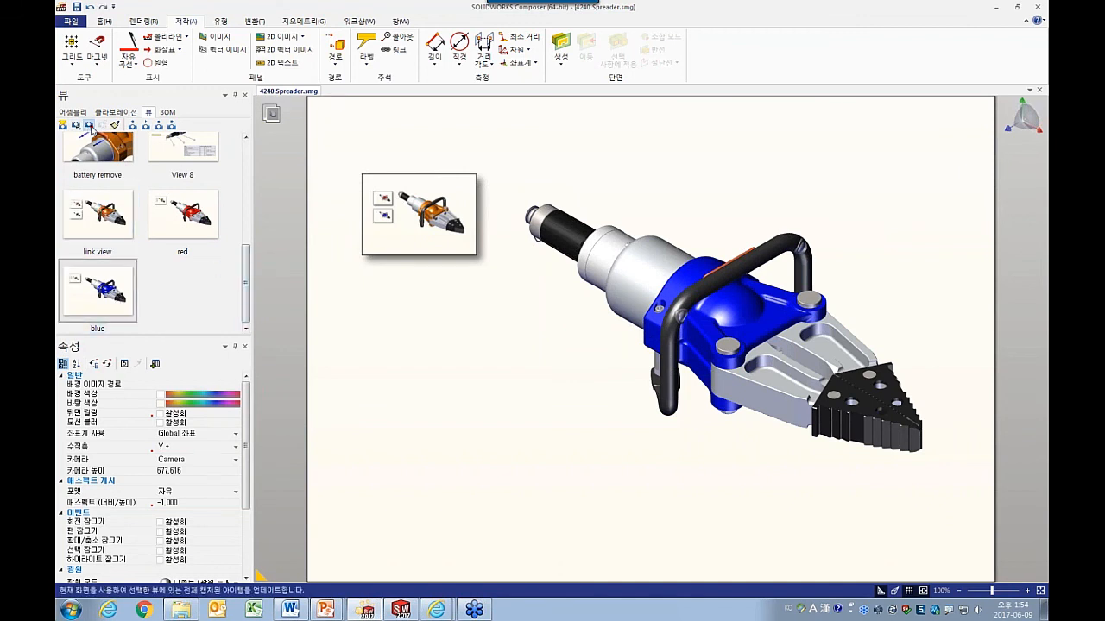
# Return to the link view and test the panel links to the red and blue views and back.
pyautogui.moveTo(115, 227); pyautogui.dragTo(607, 346)
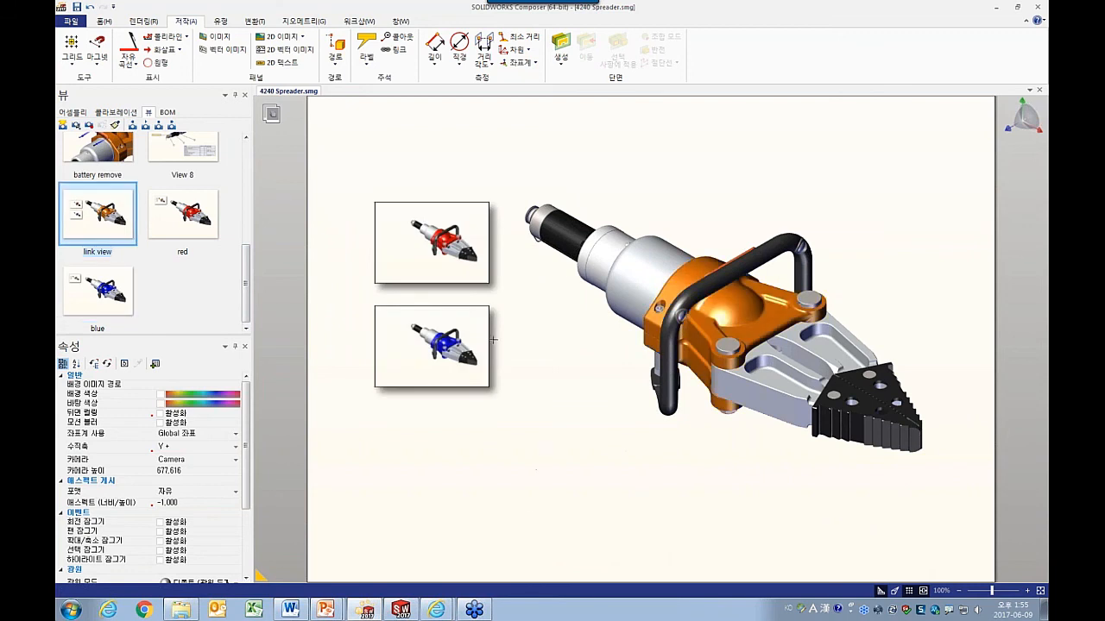
pyautogui.click(435, 252)
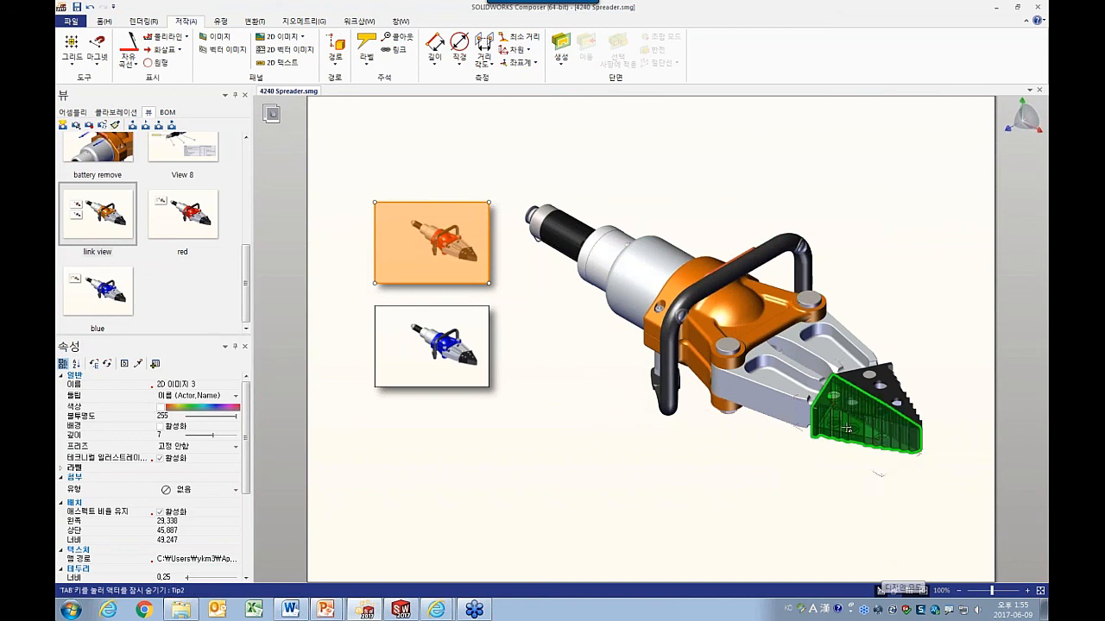
pyautogui.click(498, 479)
pyautogui.click(406, 246)
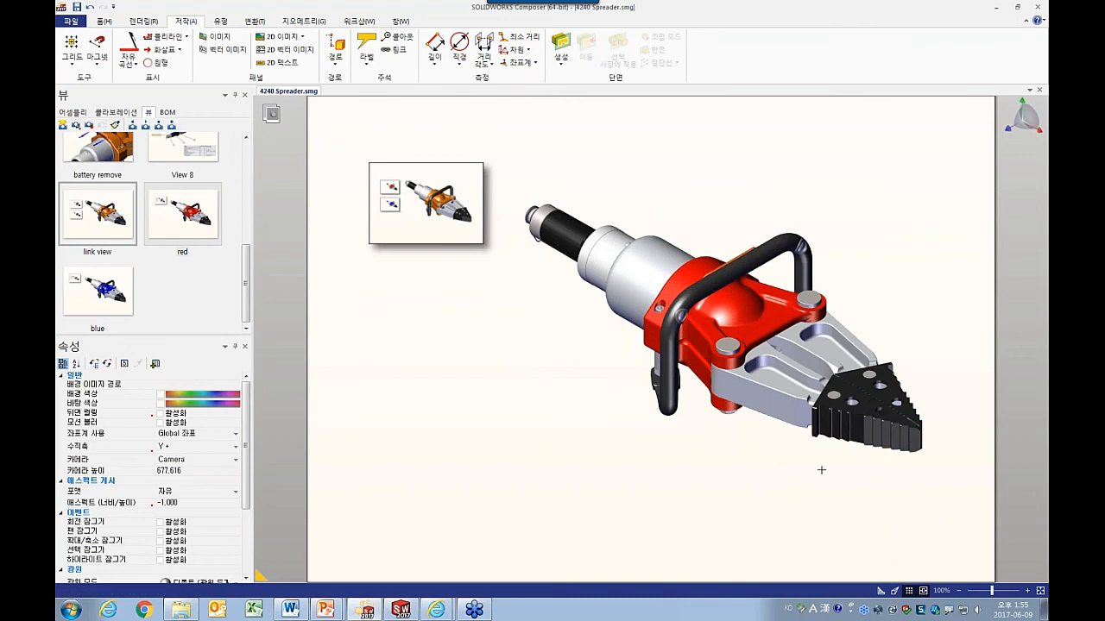
pyautogui.click(426, 203)
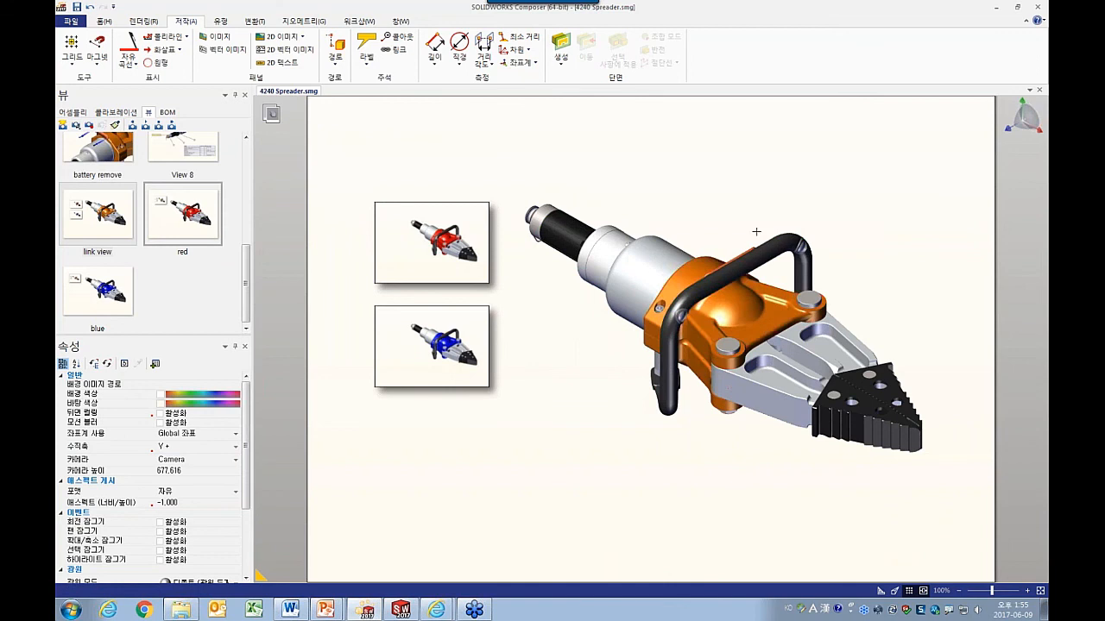
pyautogui.click(431, 345)
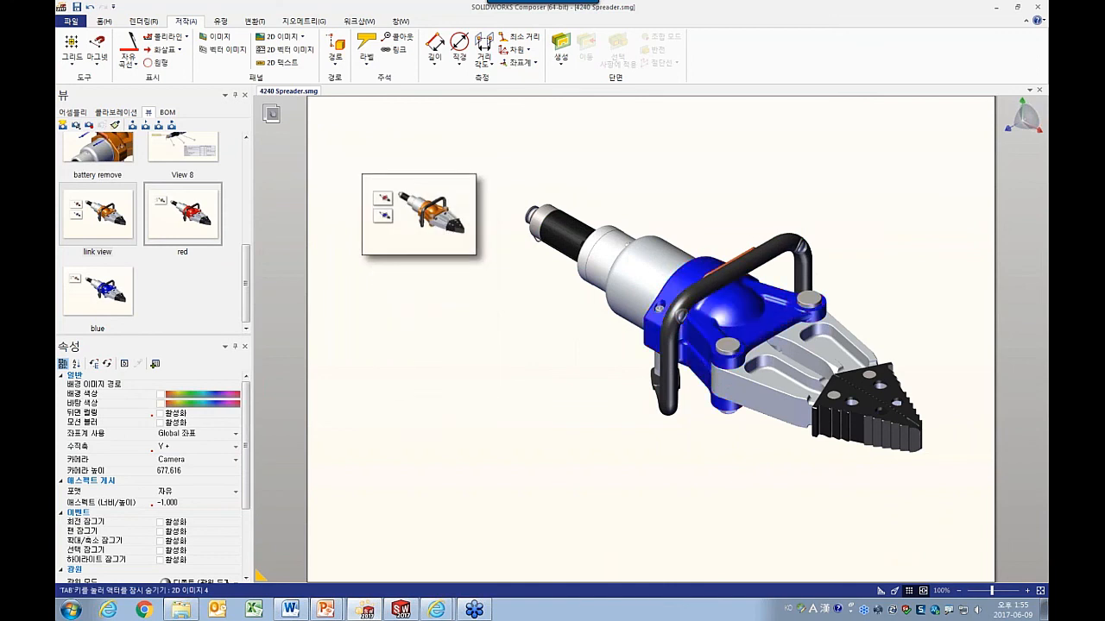
pyautogui.click(418, 214)
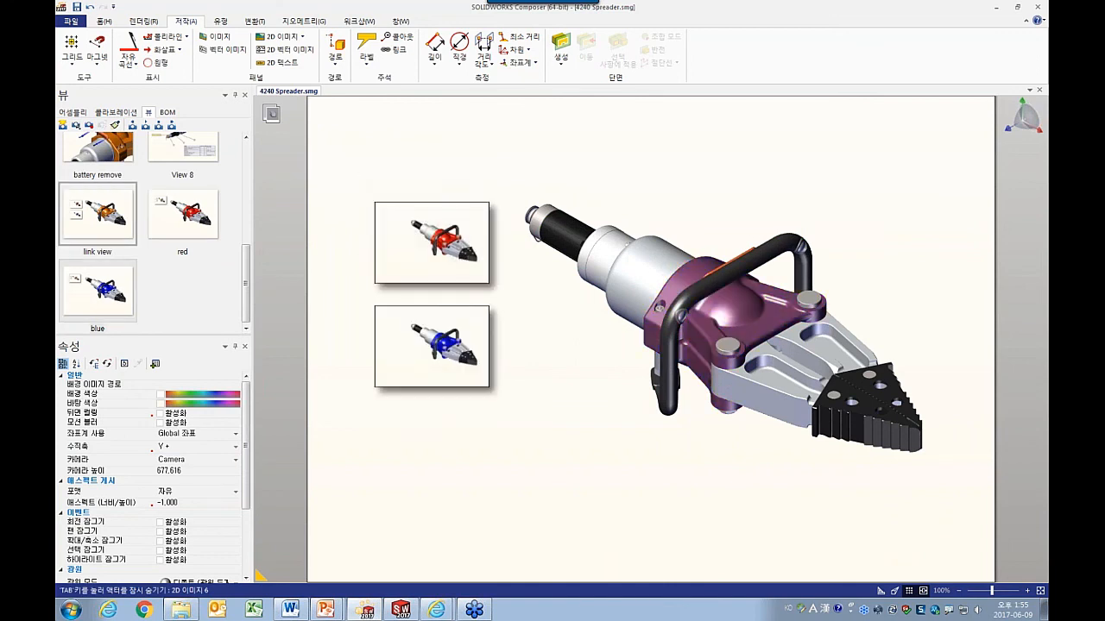
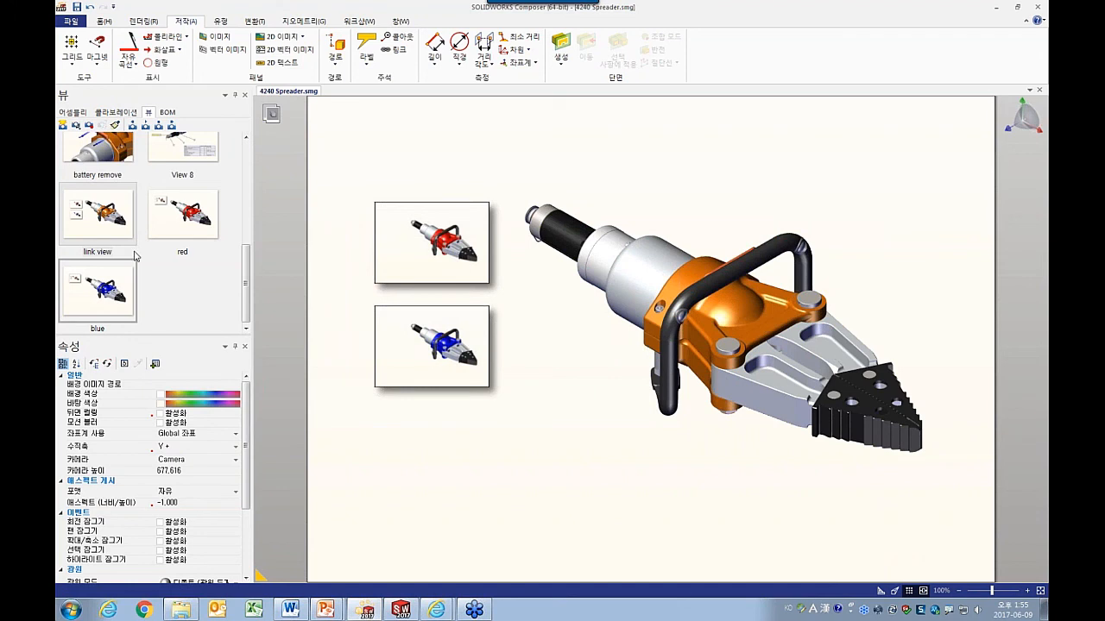
# Create a new view from the link view and name it "image view".
pyautogui.click(120, 230)
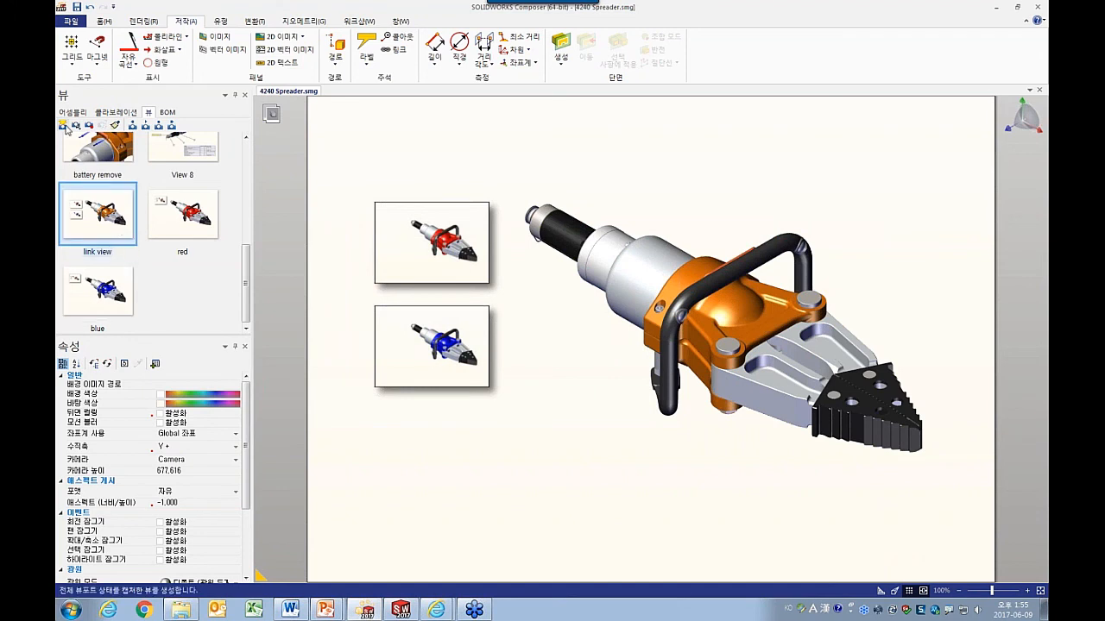
pyautogui.click(63, 125)
pyautogui.click(180, 328)
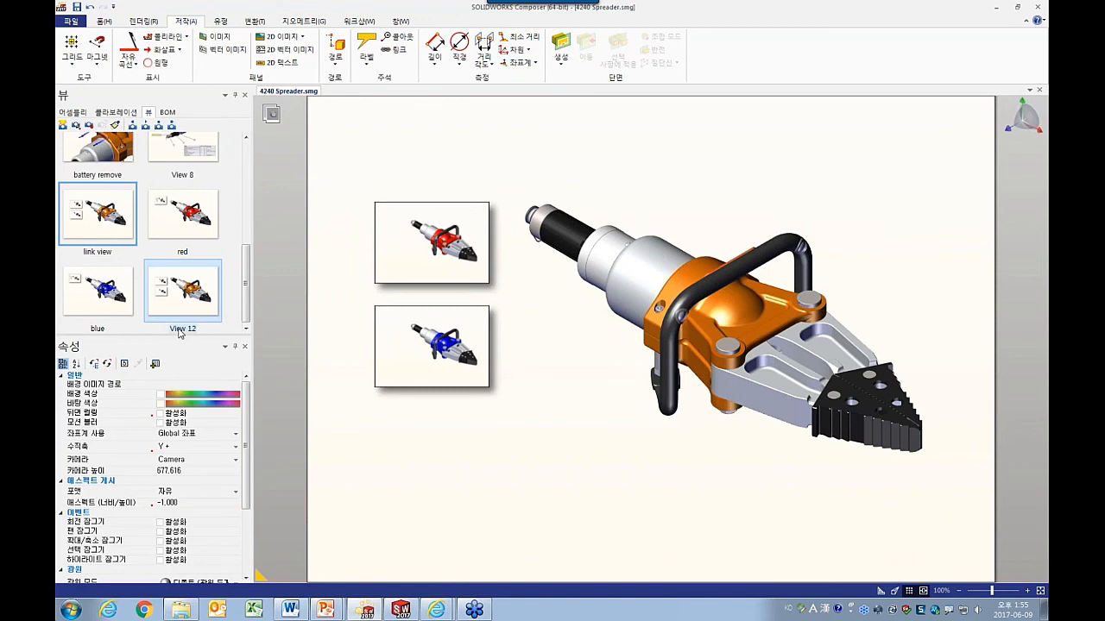
pyautogui.click(180, 329)
pyautogui.press('Return')
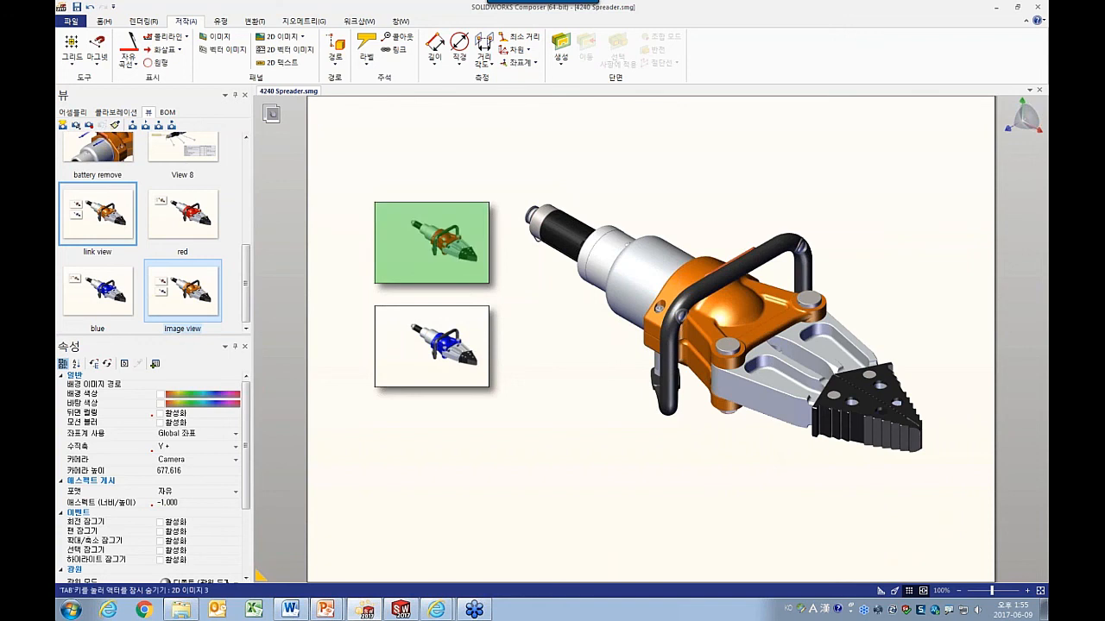
# Delete the red and blue panels beside the spreader in the image view.
pyautogui.click(431, 242)
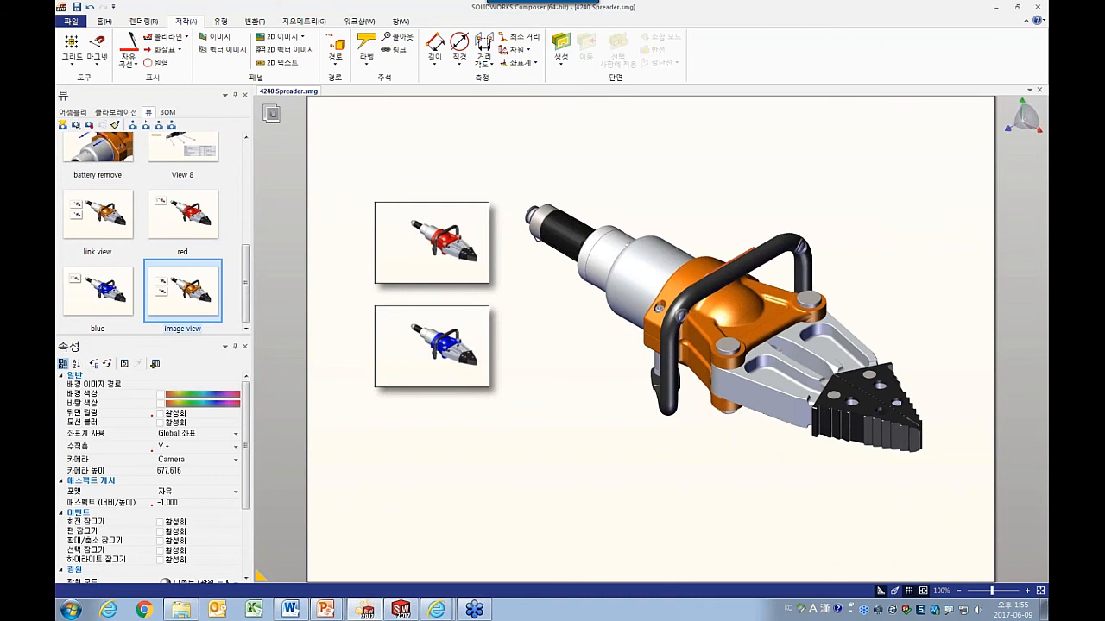
pyautogui.click(449, 246)
pyautogui.press('Delete')
pyautogui.click(460, 335)
pyautogui.press('Delete')
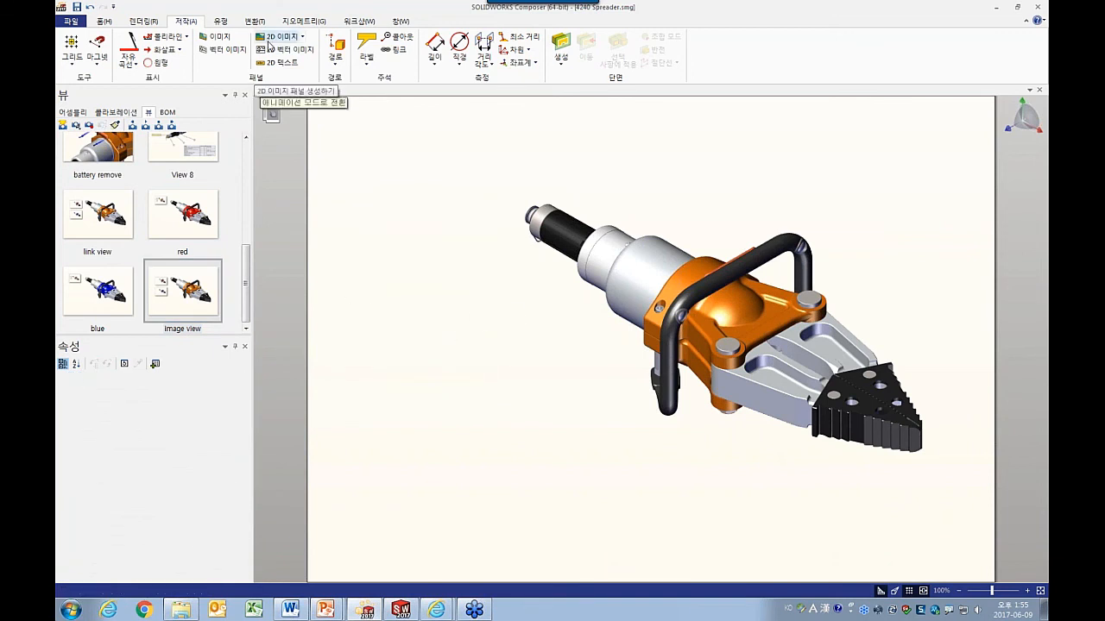
# Add two 2D image panels one above the other beside the spreader.
pyautogui.click(270, 45)
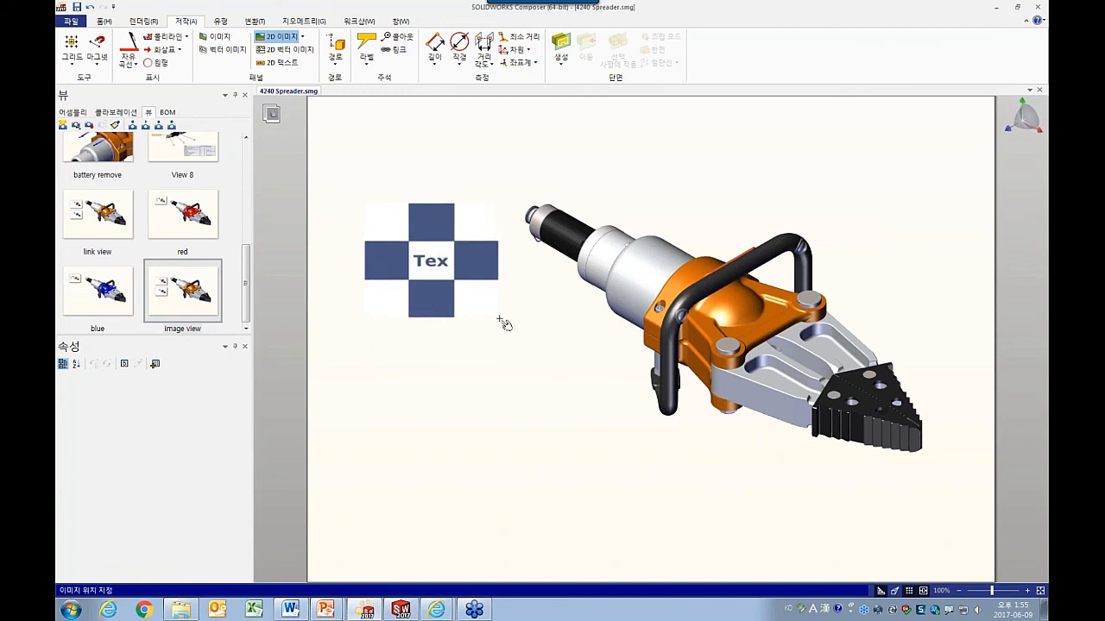
pyautogui.click(489, 317)
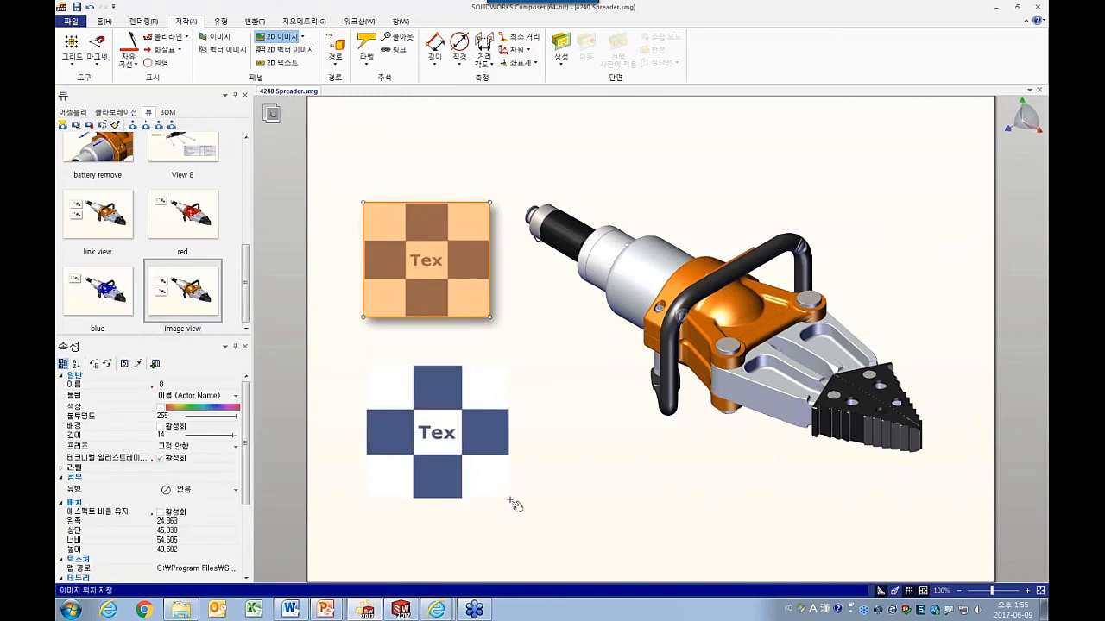
pyautogui.click(511, 492)
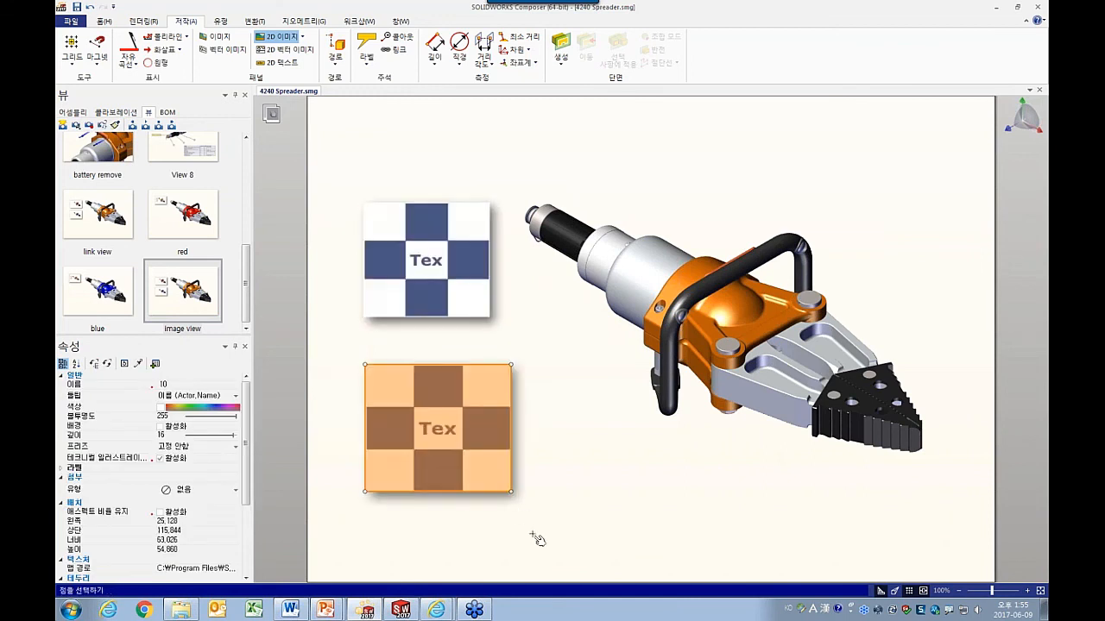
# Set both 2D image panels to a width of 50 and a height of 40.
pyautogui.keyDown('ctrl'); pyautogui.click(432, 276); pyautogui.keyUp('ctrl')
pyautogui.click(172, 530)
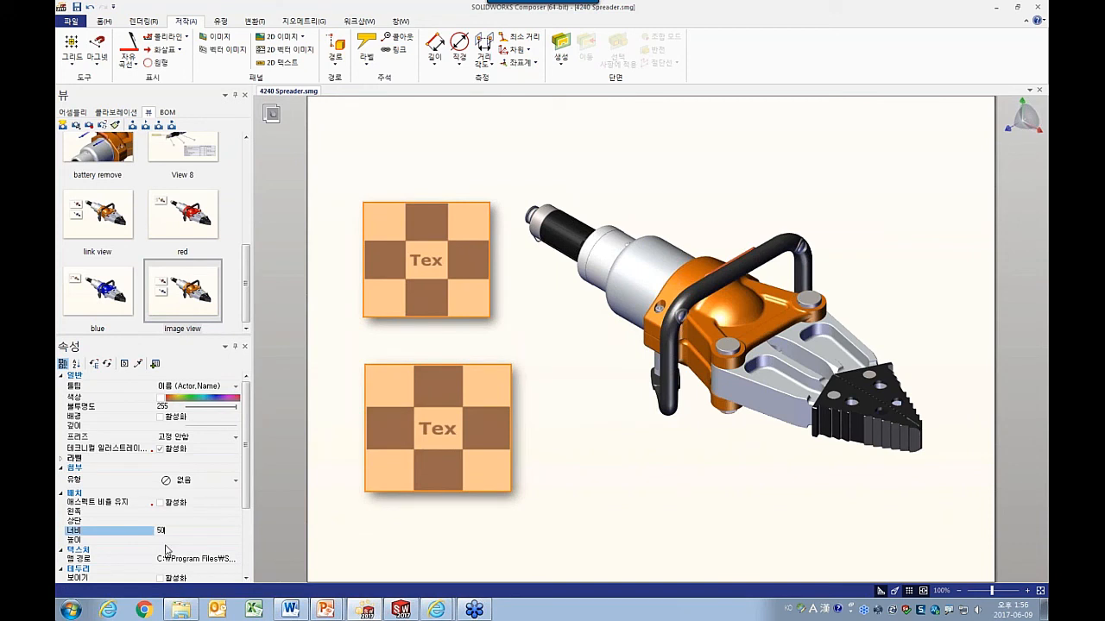
pyautogui.click(166, 540)
pyautogui.write('40')
pyautogui.press('Return')
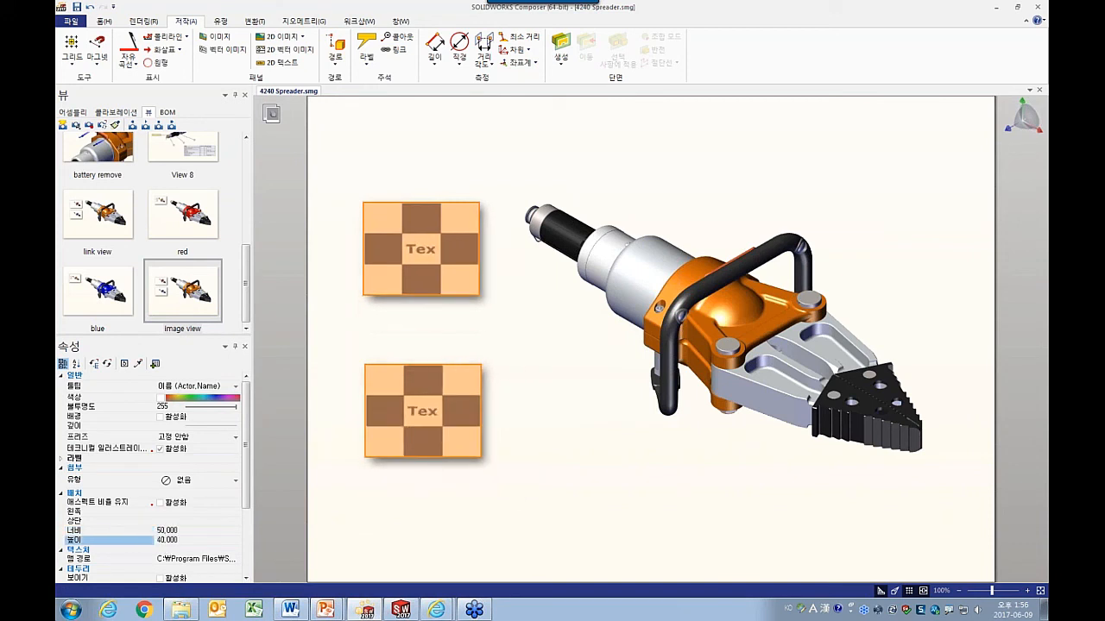
# Align both 2D image panels on a vertical magnetic line beside the spreader and hide the line.
pyautogui.click(97, 48)
pyautogui.click(413, 153)
pyautogui.click(413, 515)
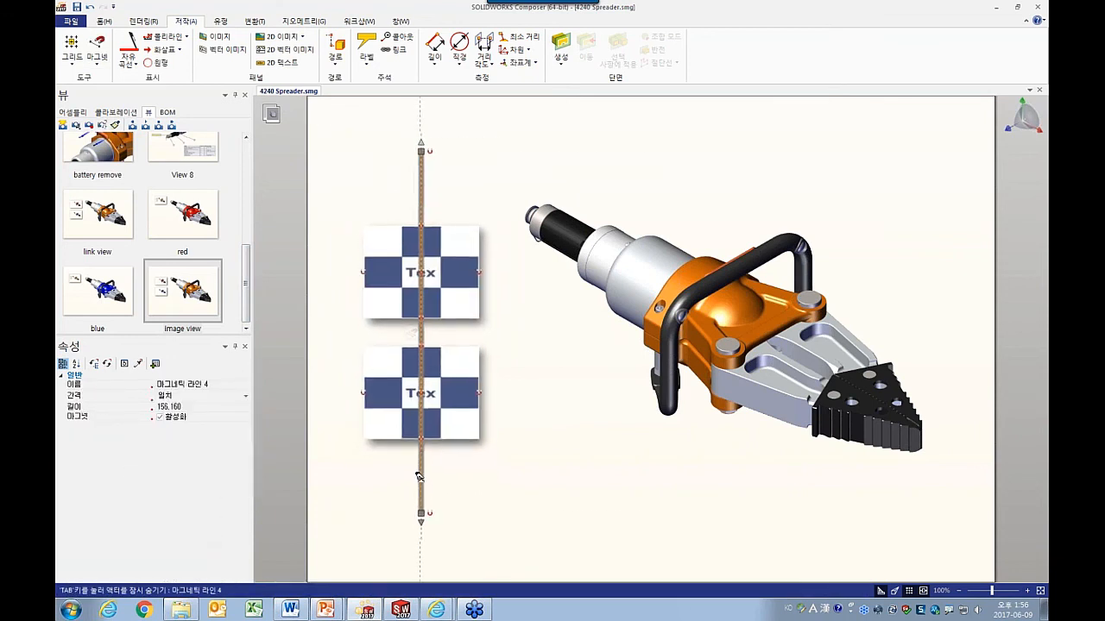
pyautogui.click(111, 113)
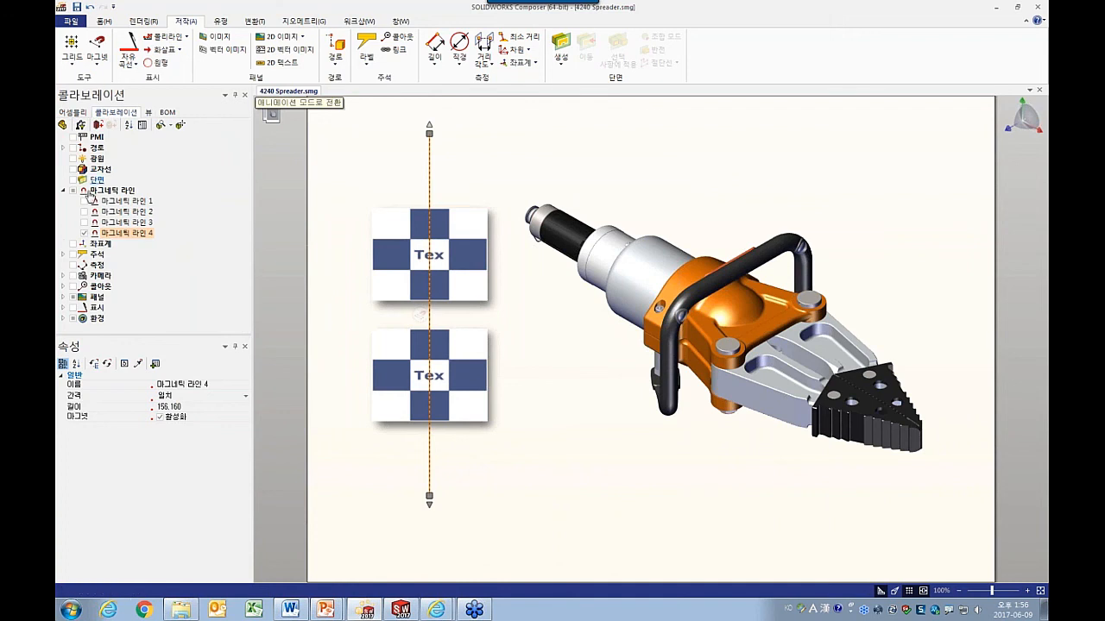
pyautogui.click(149, 112)
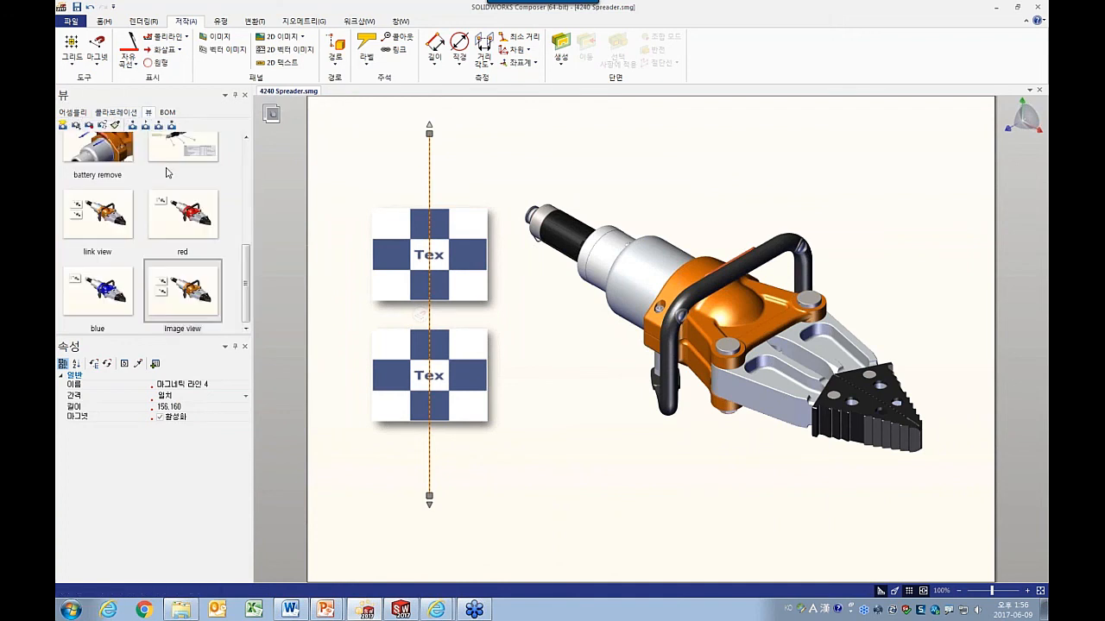
# Set the upper panel's texture map path to the picture file of the red spreader.
pyautogui.click(401, 272)
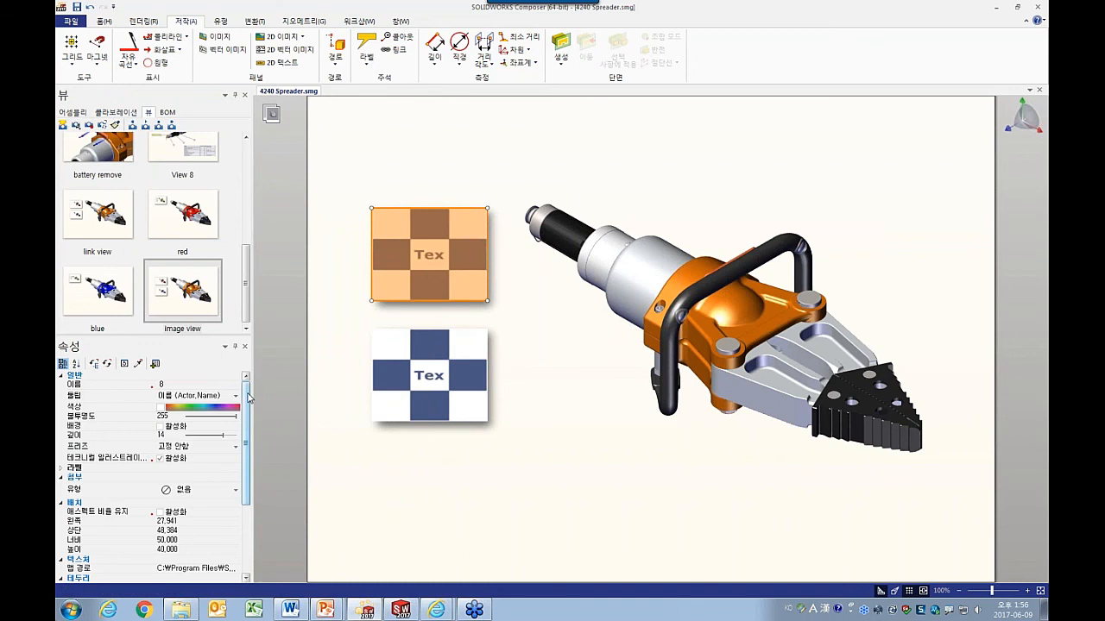
pyautogui.moveTo(250, 392); pyautogui.dragTo(248, 456)
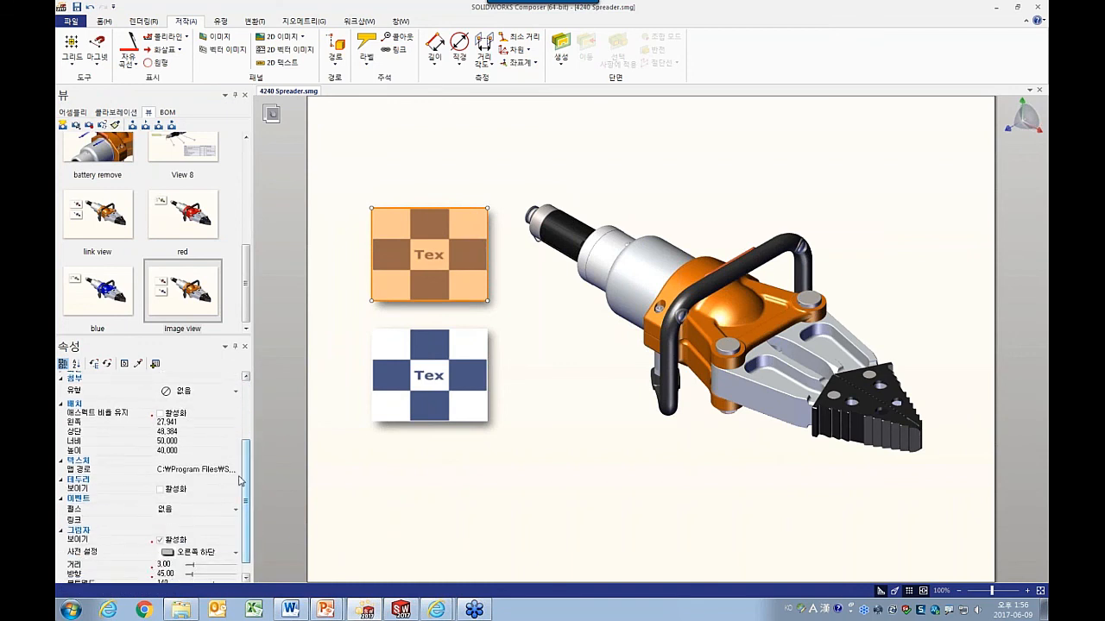
pyautogui.click(232, 468)
pyautogui.click(235, 469)
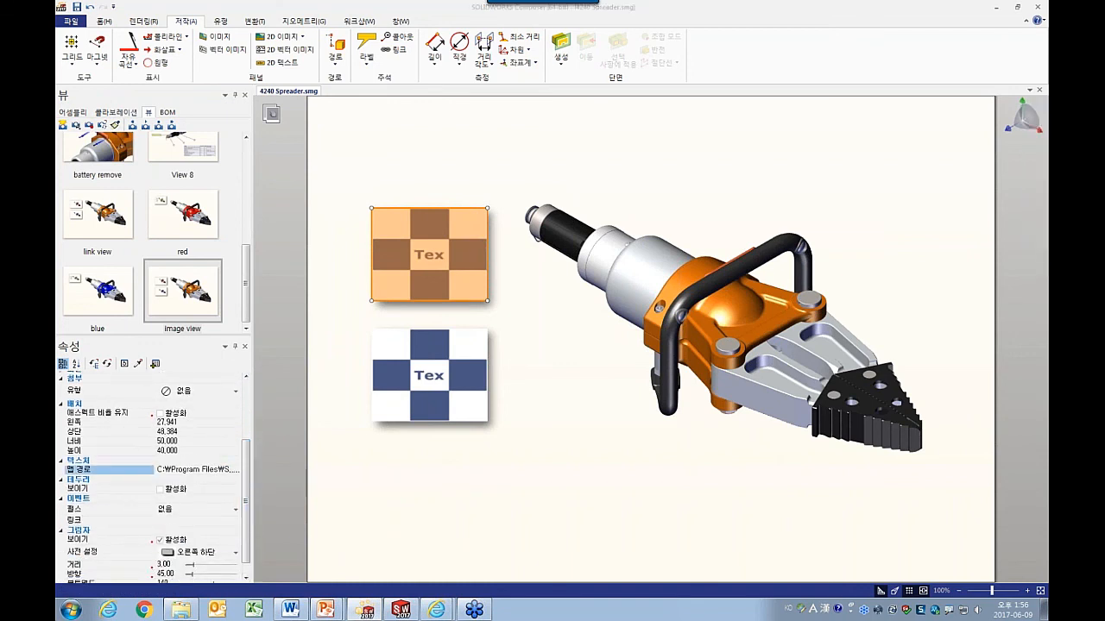
pyautogui.doubleClick(434, 164)
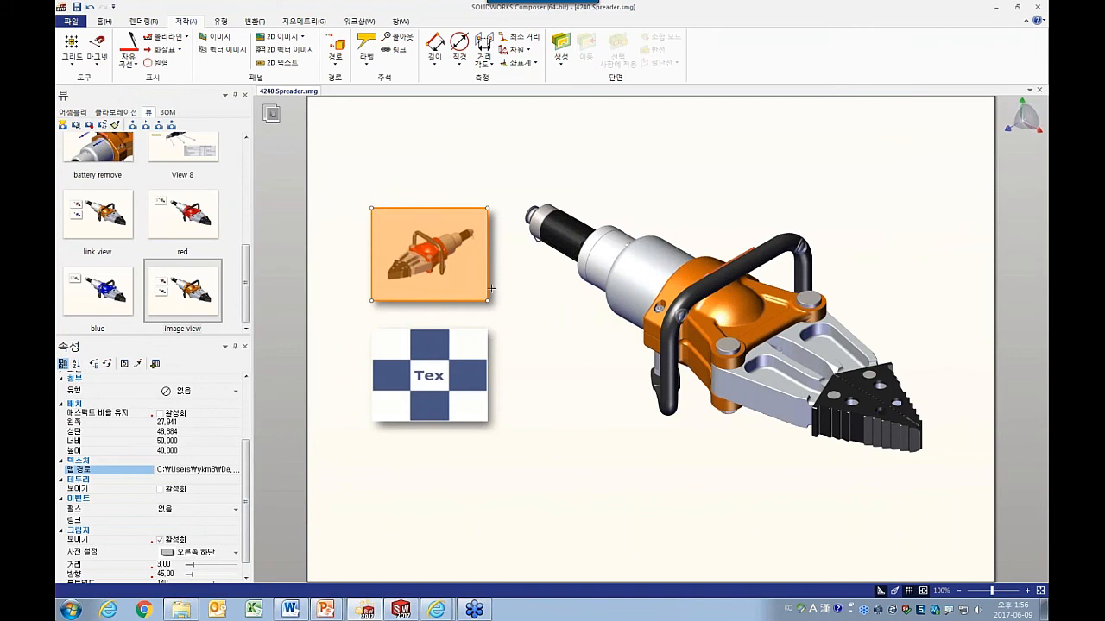
# Set the lower panel's texture map path to the blue spreader picture file and update the image view.
pyautogui.click(441, 374)
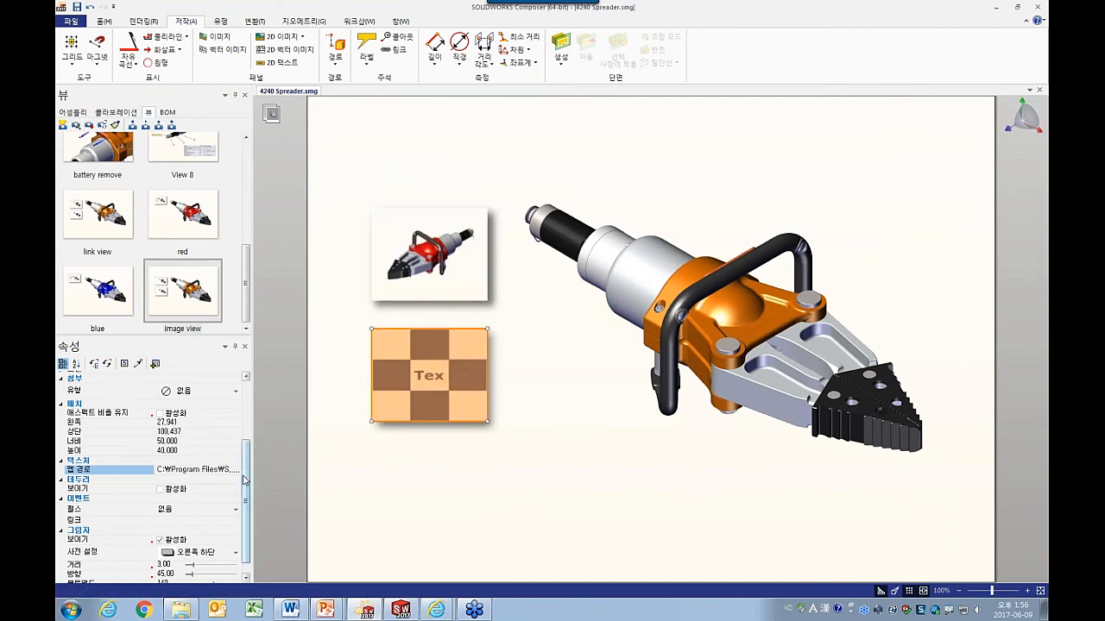
pyautogui.click(236, 471)
pyautogui.doubleClick(368, 172)
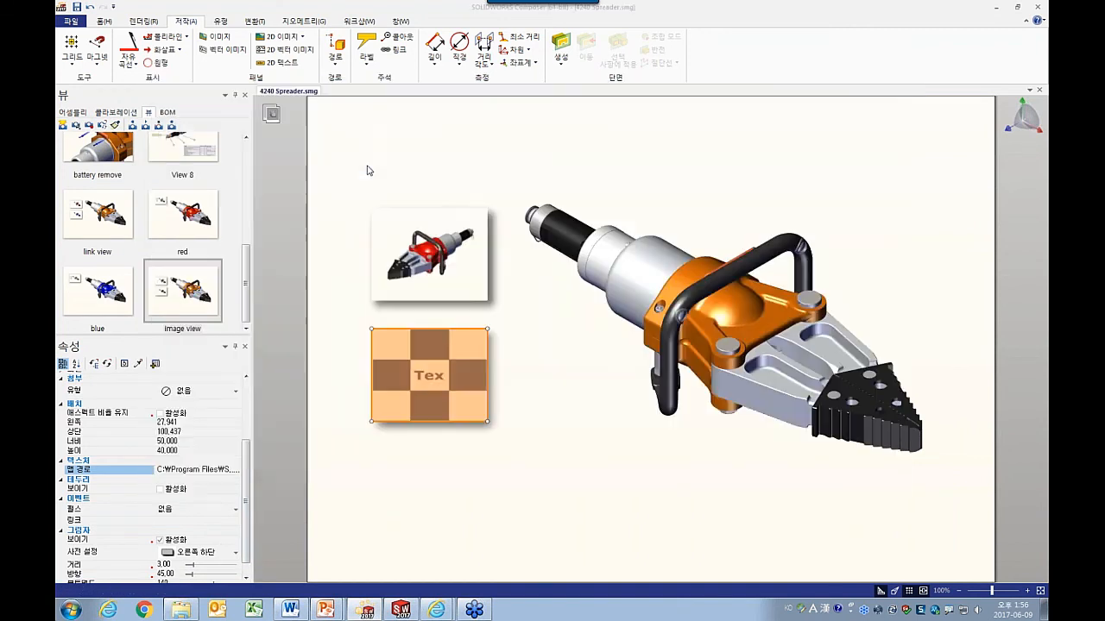
pyautogui.click(330, 294)
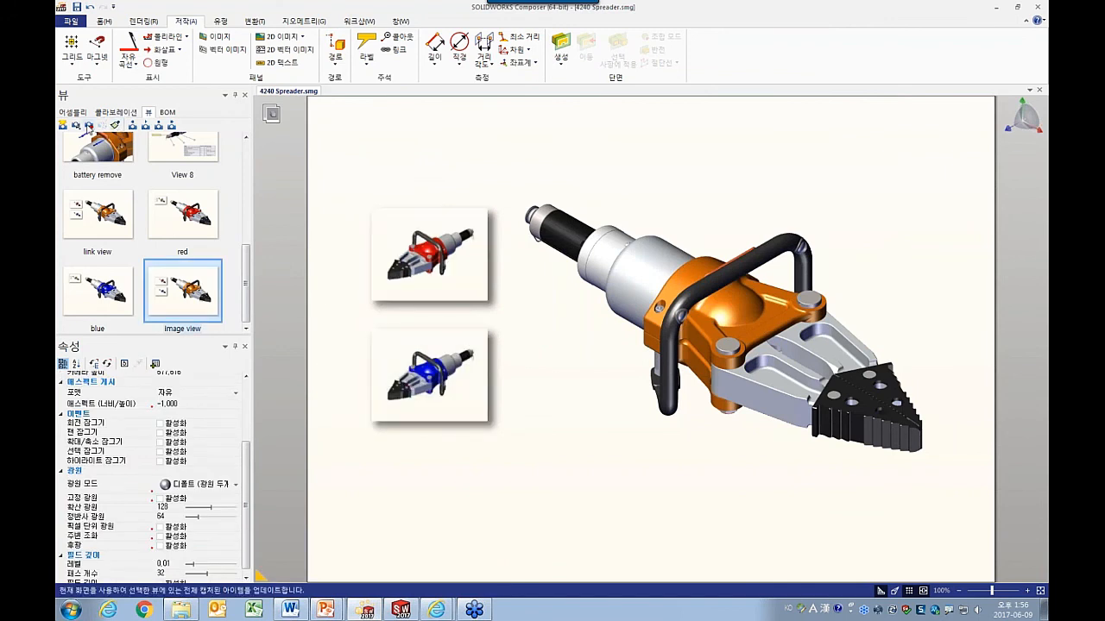
pyautogui.click(88, 126)
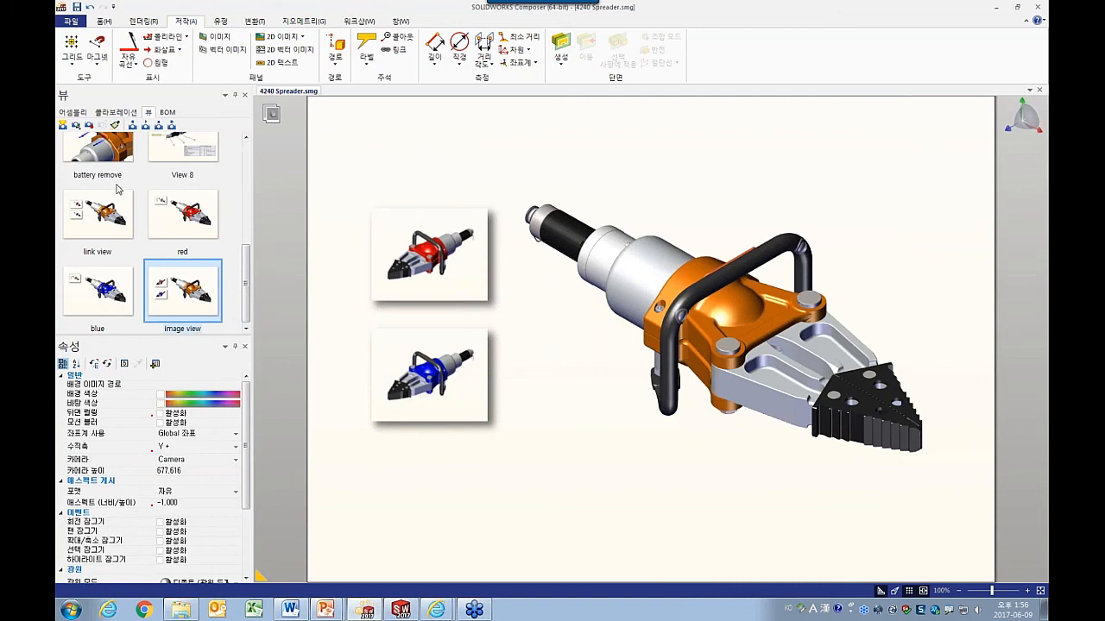
# Create a new view named "red view" and update it with the spreader's yoke halves coloured red.
pyautogui.click(62, 126)
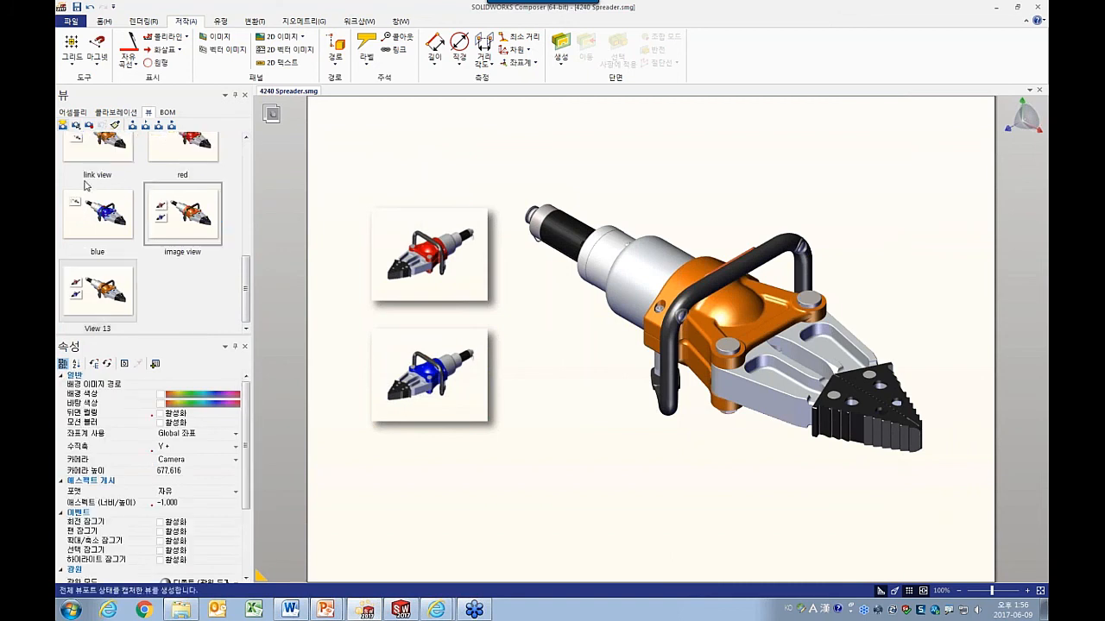
pyautogui.click(99, 336)
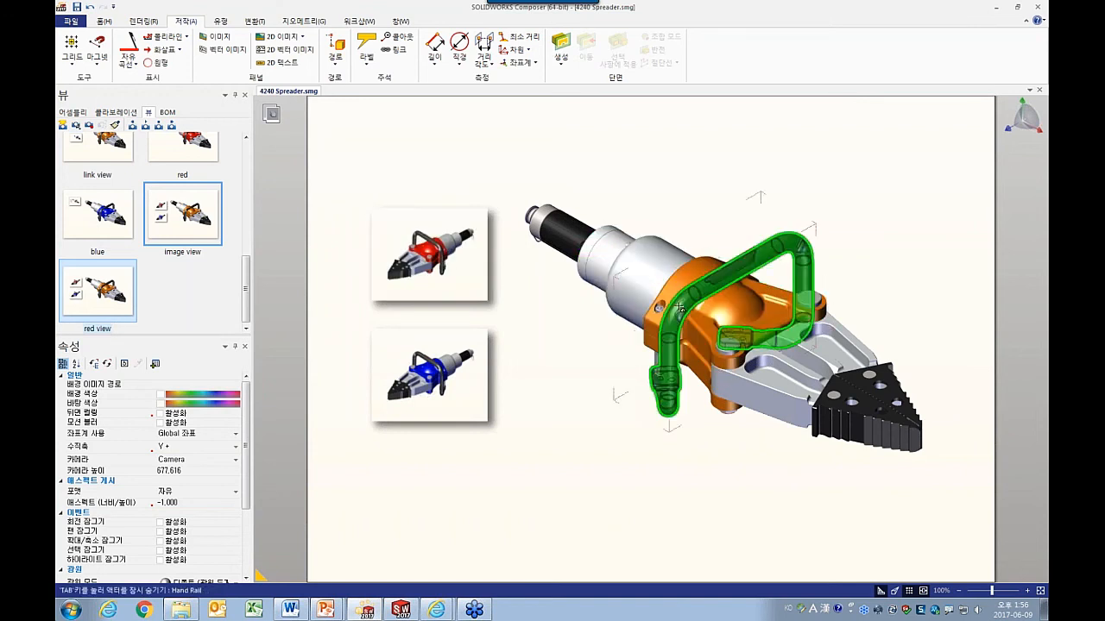
pyautogui.click(706, 326)
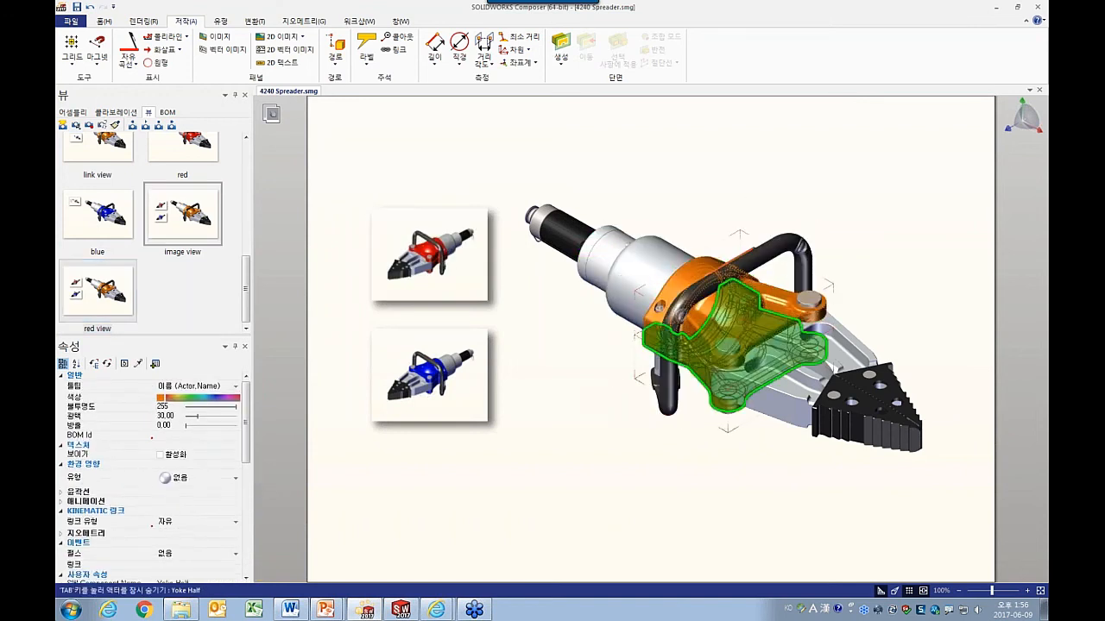
pyautogui.click(165, 399)
pyautogui.click(193, 430)
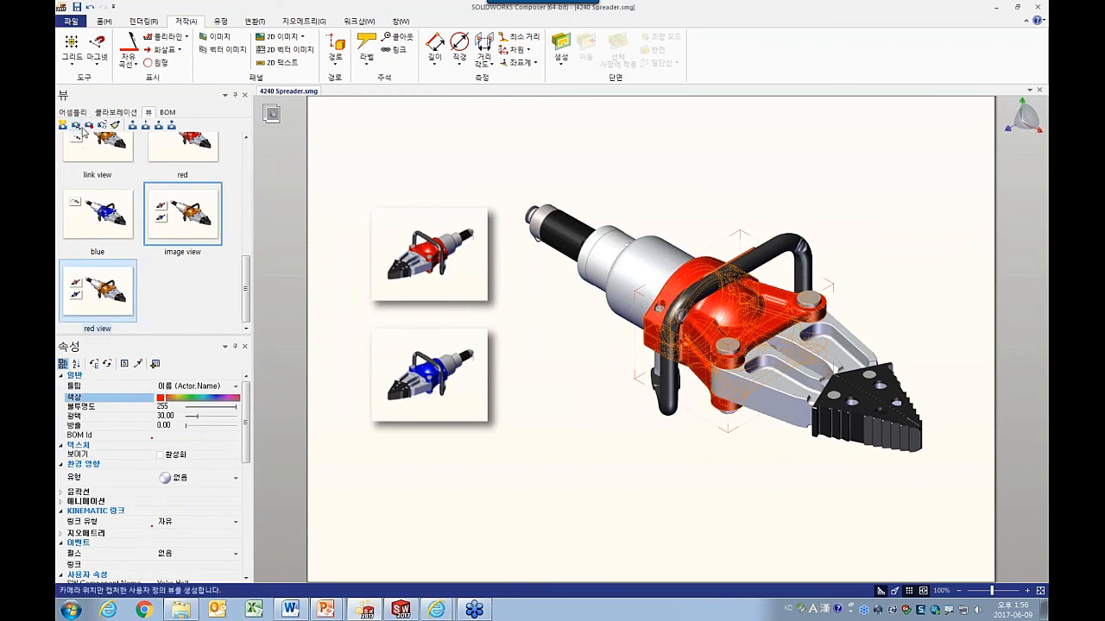
pyautogui.click(119, 295)
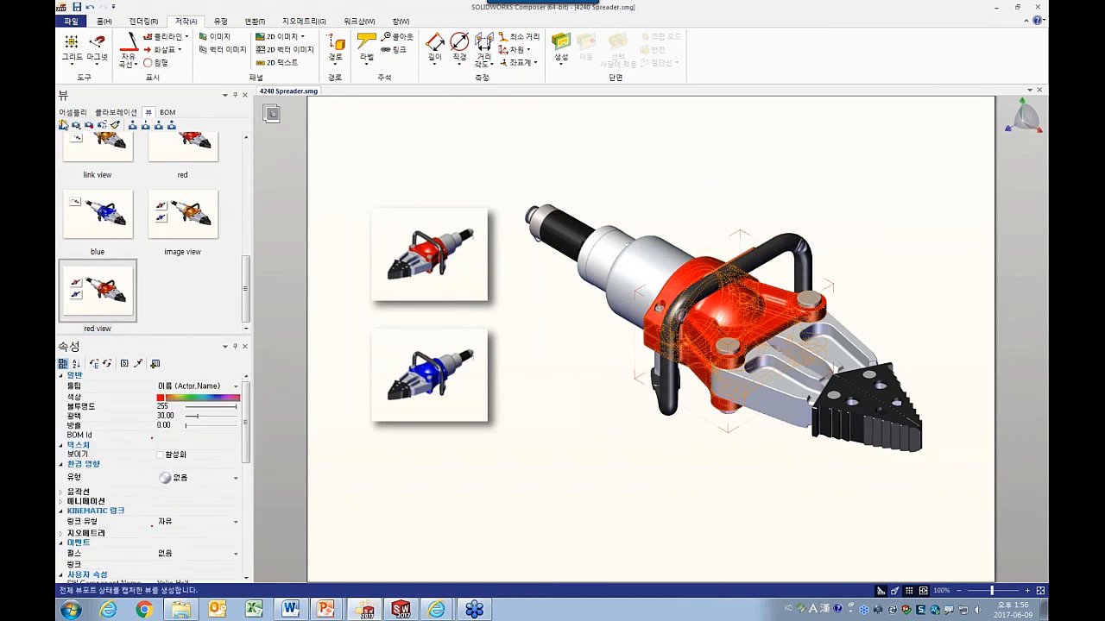
# Create a new view named "blue view" and update it with the spreader's yoke halves coloured blue.
pyautogui.click(62, 126)
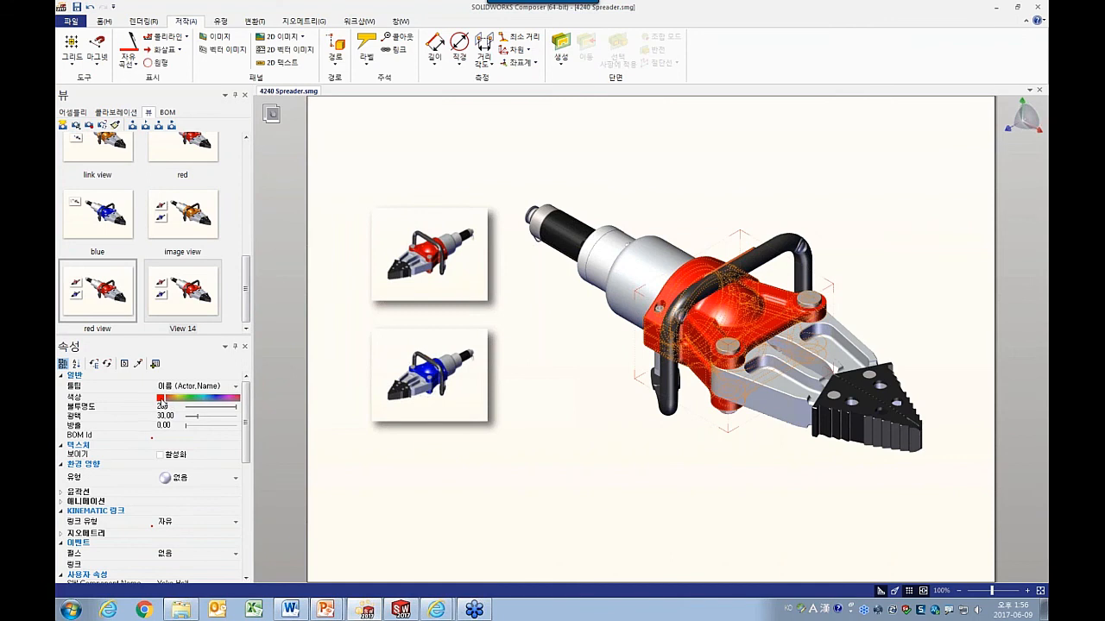
pyautogui.click(161, 402)
pyautogui.click(172, 440)
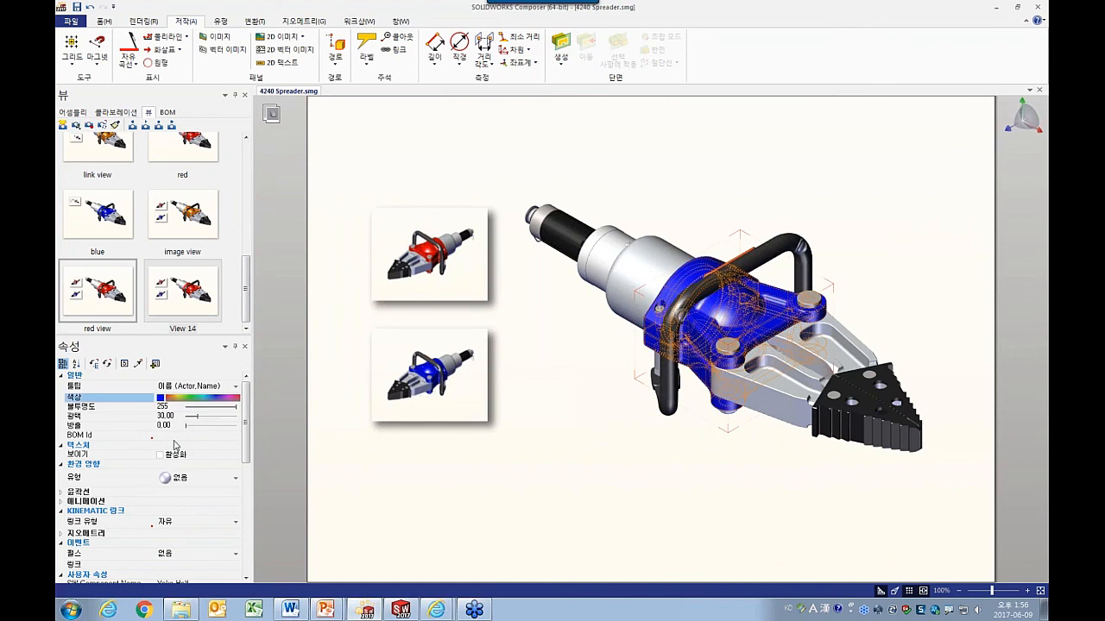
pyautogui.click(182, 328)
pyautogui.click(182, 329)
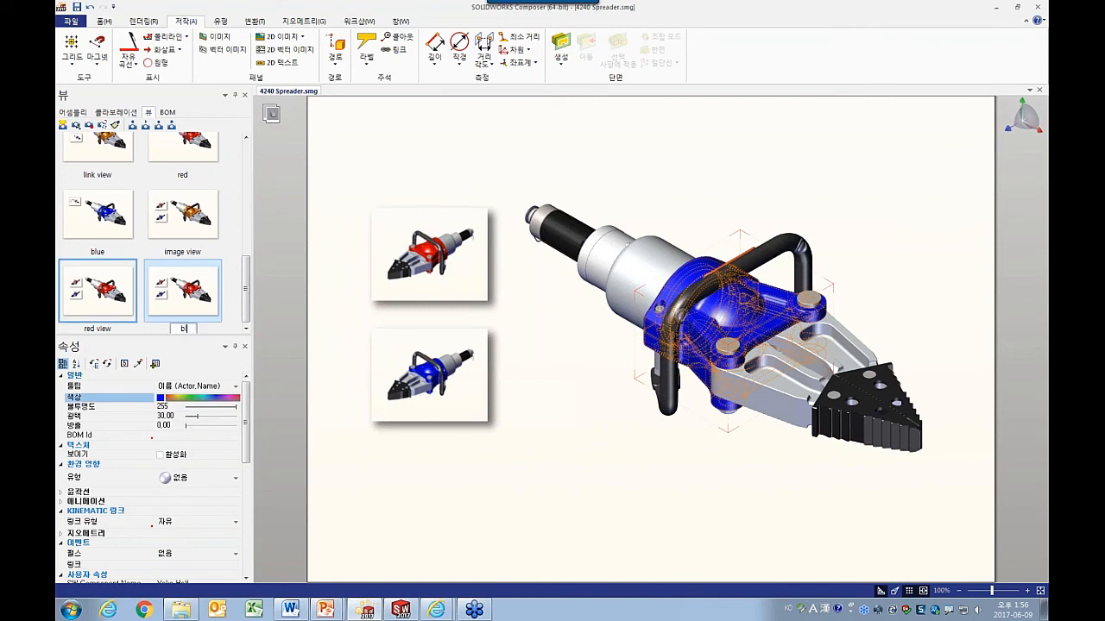
pyautogui.press('Return')
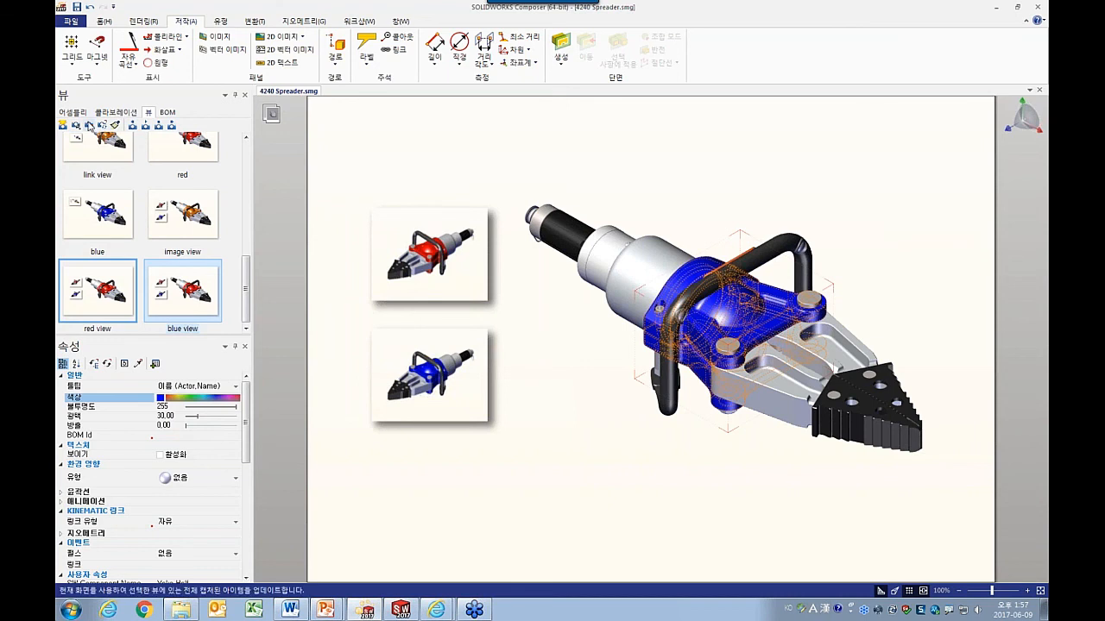
pyautogui.click(77, 126)
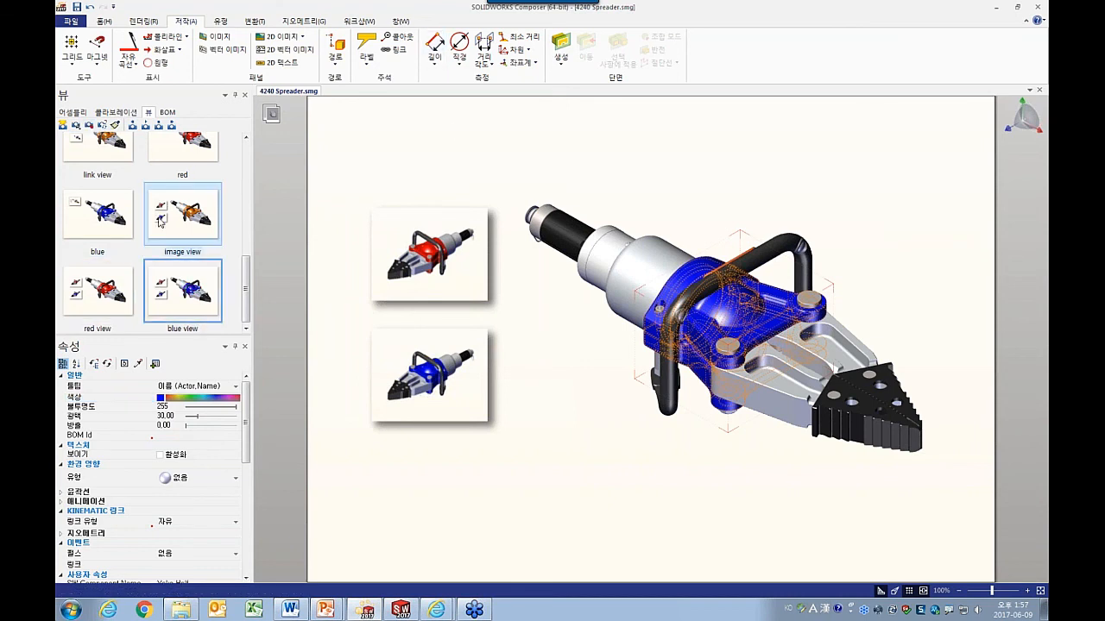
# In the image view, link the upper panel with the red spreader picture to "red view" using a view:// link.
pyautogui.click(168, 223)
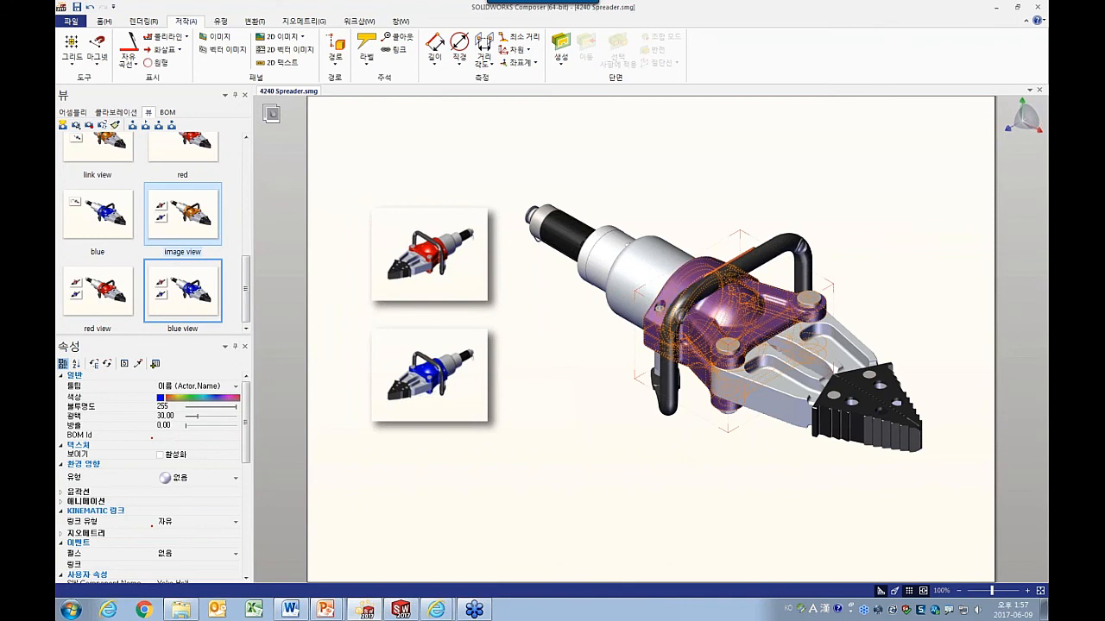
pyautogui.click(429, 267)
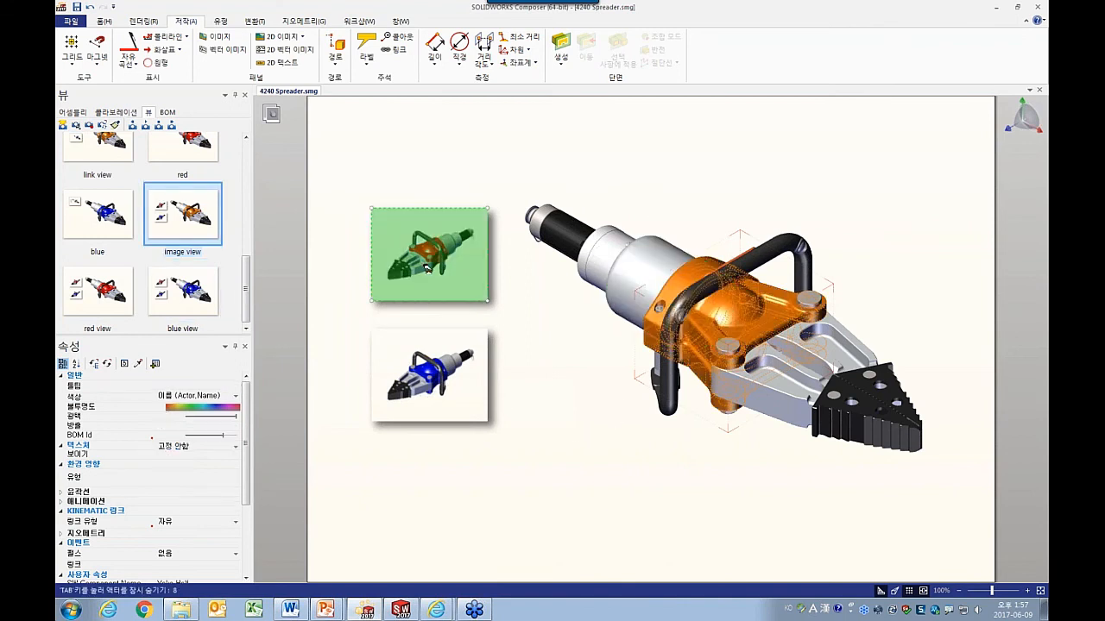
pyautogui.click(426, 373)
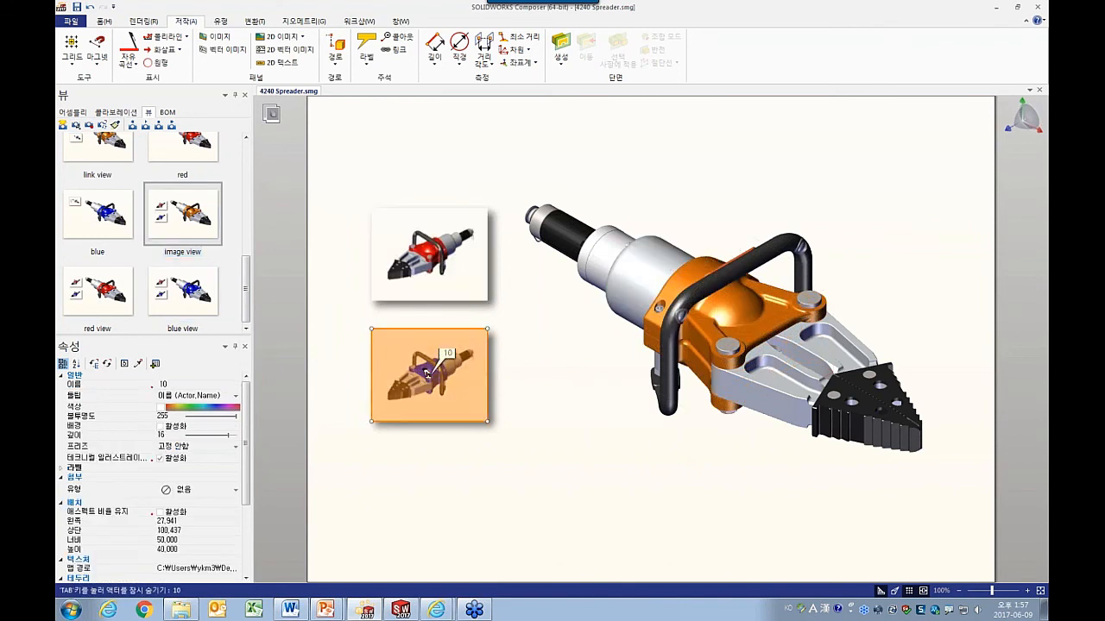
pyautogui.click(418, 269)
pyautogui.moveTo(246, 406); pyautogui.dragTo(251, 505)
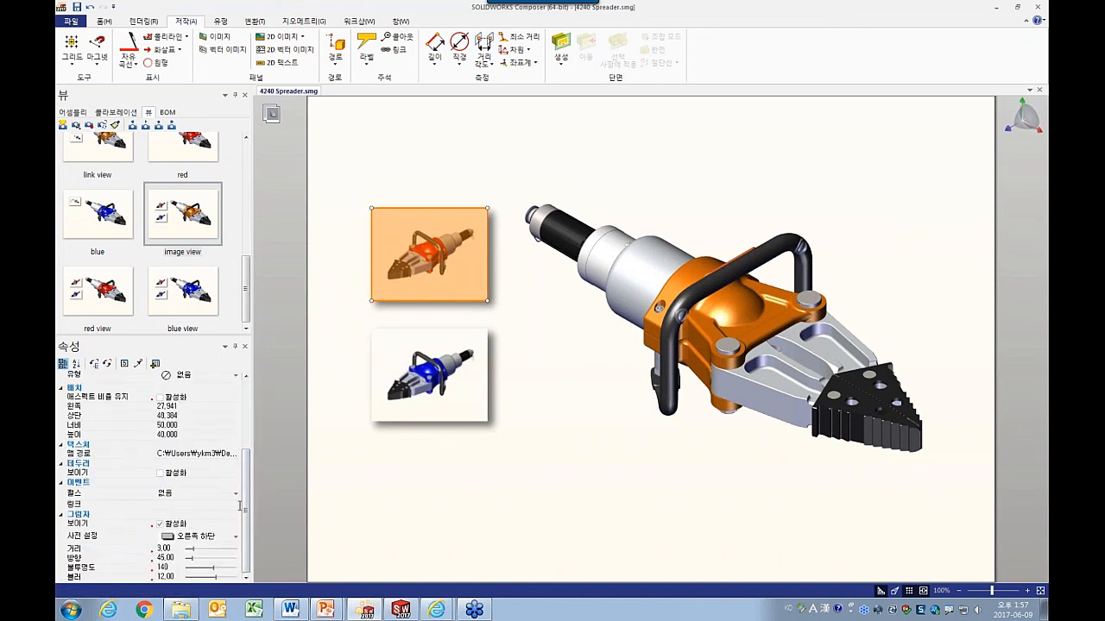
pyautogui.click(238, 505)
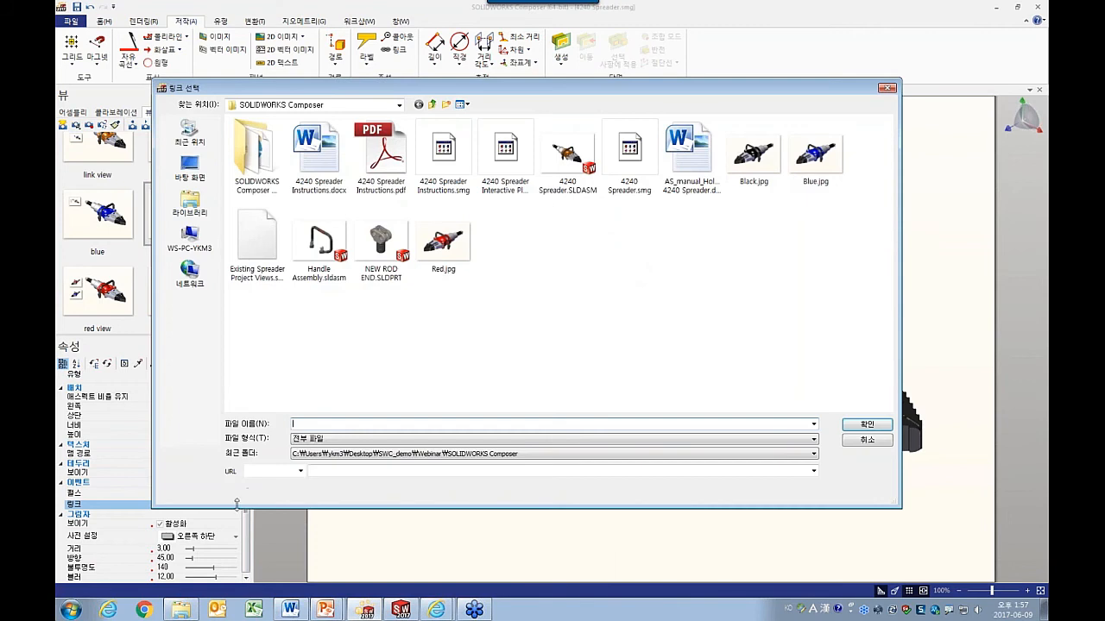
pyautogui.click(299, 472)
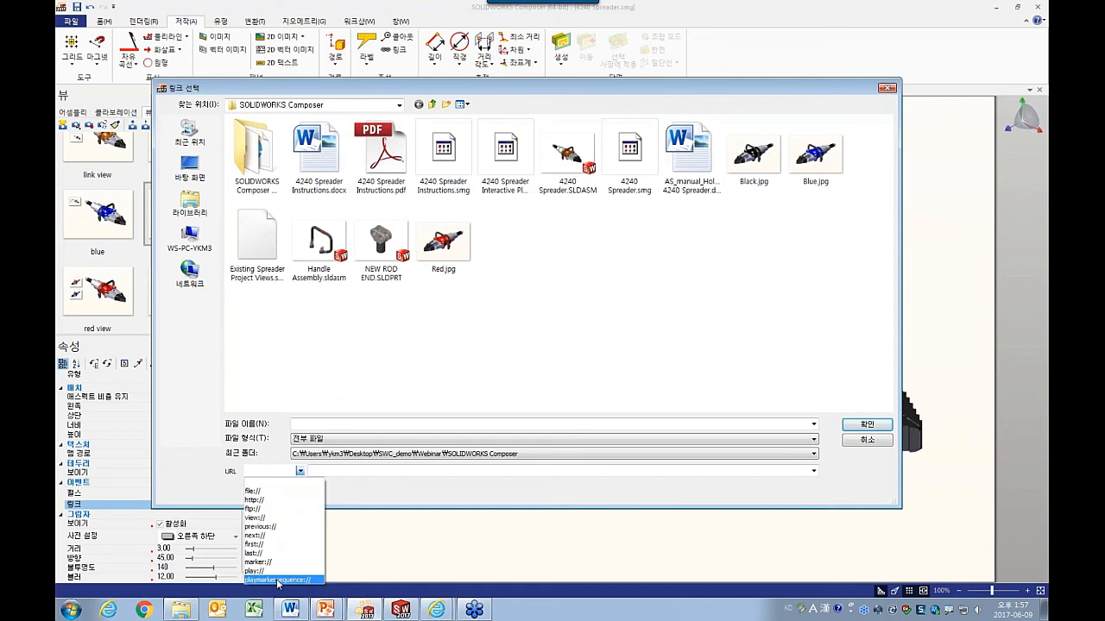
pyautogui.click(269, 518)
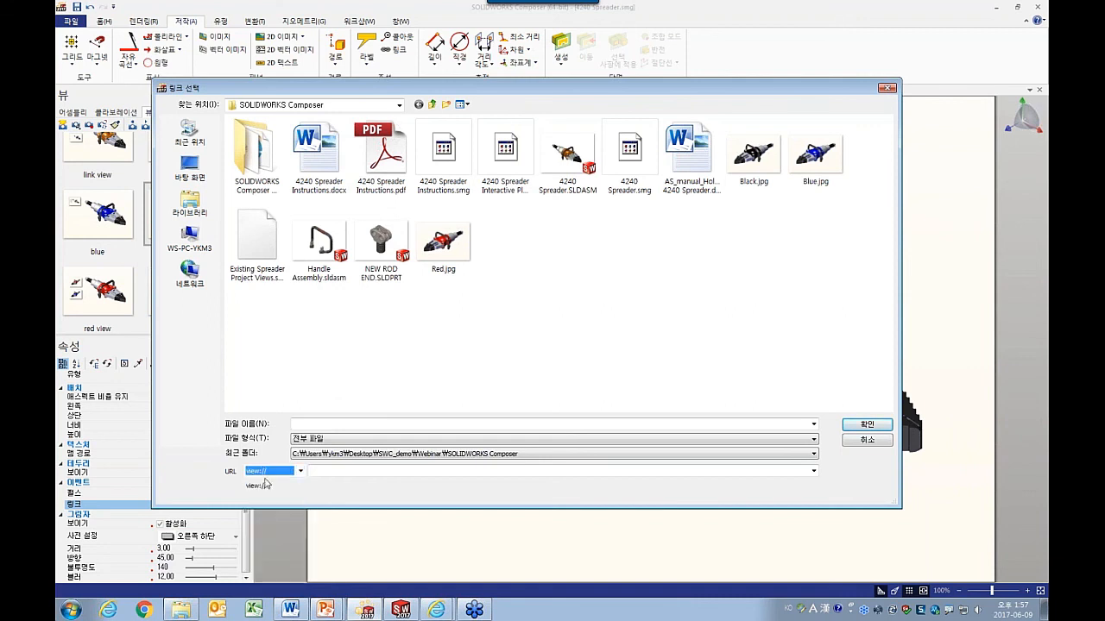
pyautogui.click(812, 472)
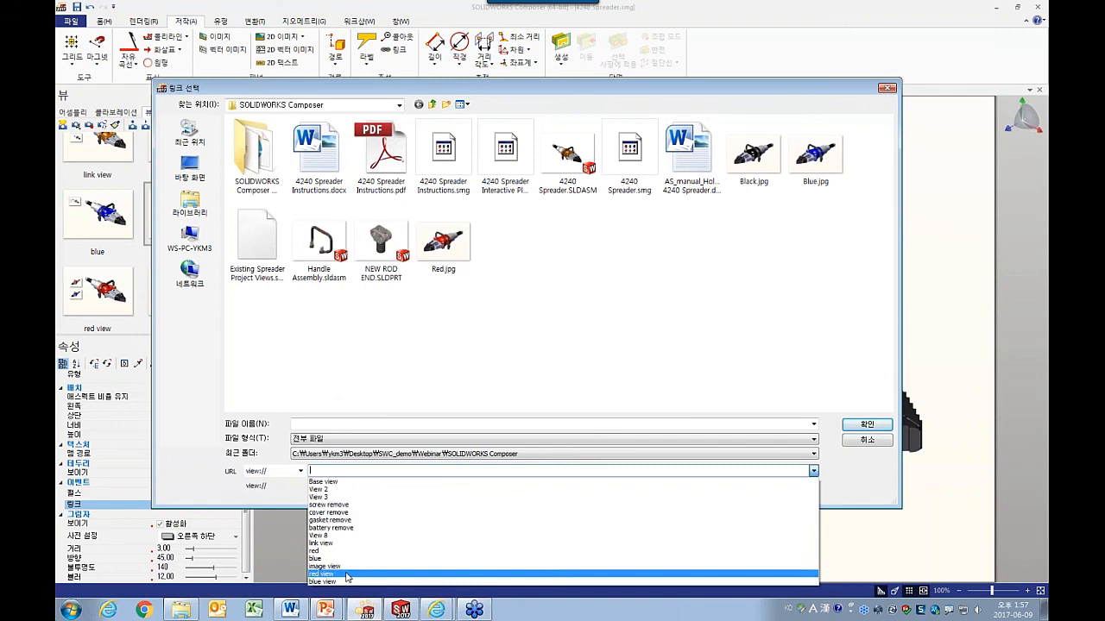
pyautogui.click(346, 574)
pyautogui.click(853, 428)
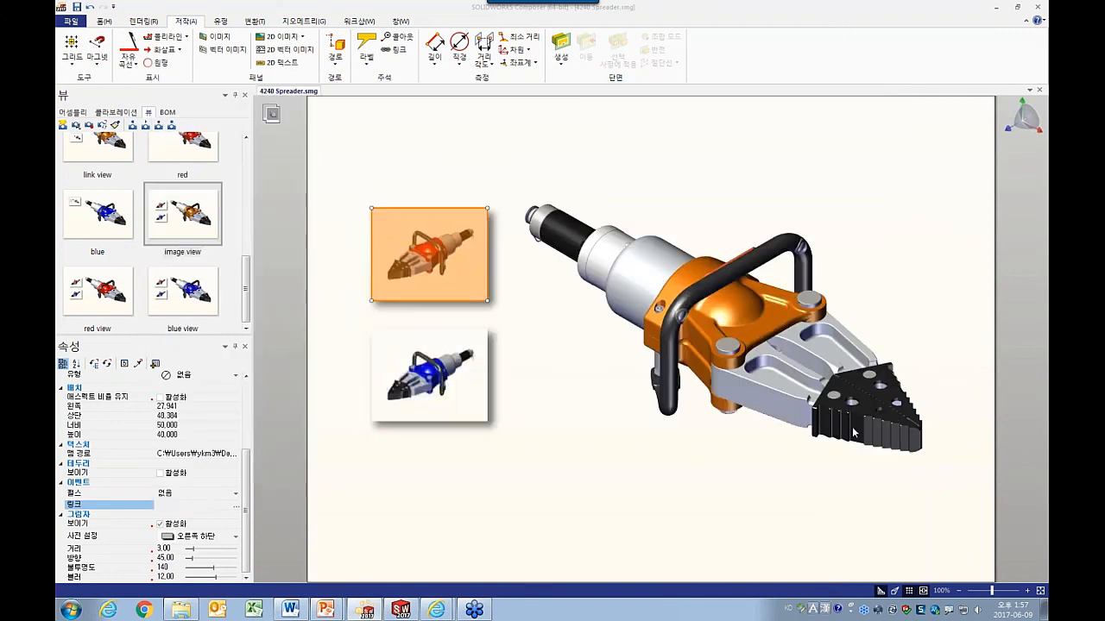
# Link the lower panel with the blue spreader picture to "blue view" using a view:// link.
pyautogui.click(235, 511)
pyautogui.click(300, 470)
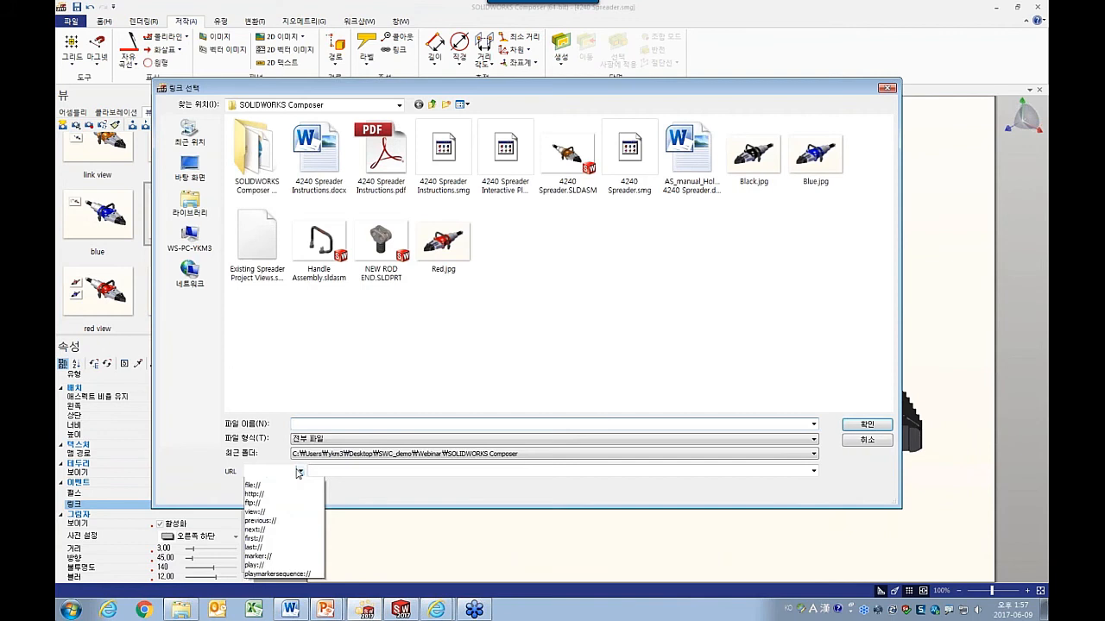
pyautogui.click(259, 518)
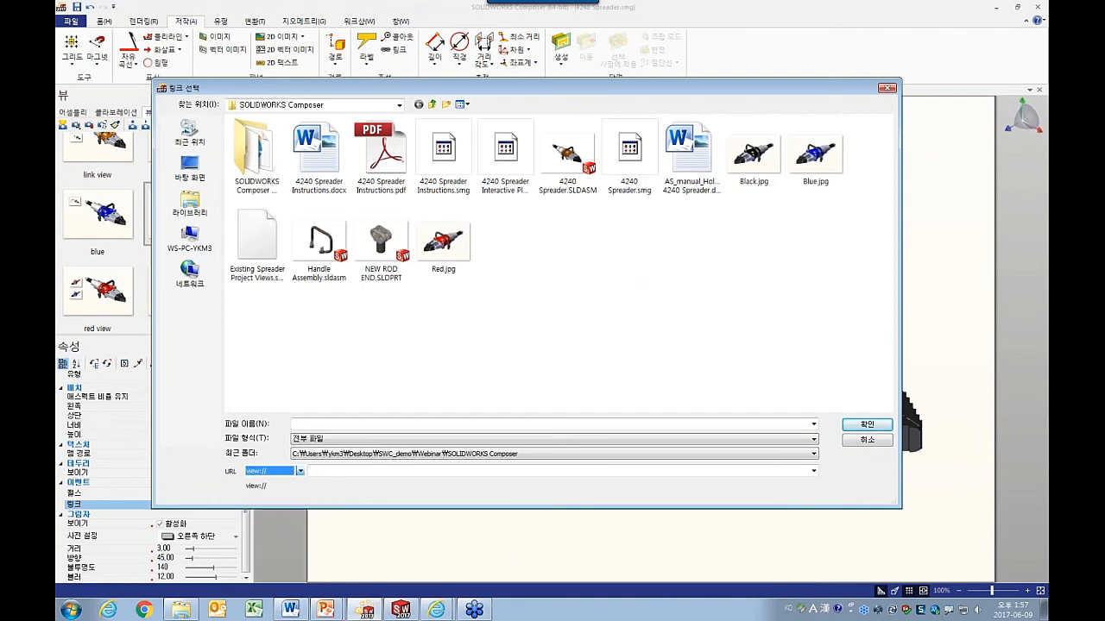
pyautogui.click(813, 470)
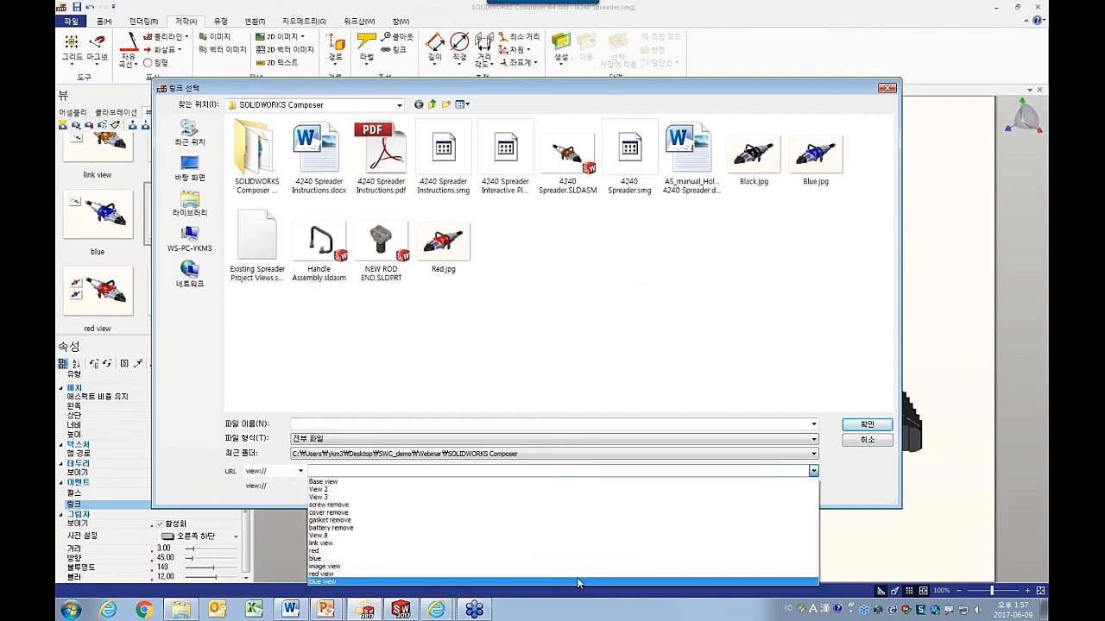
pyautogui.click(673, 576)
pyautogui.click(856, 426)
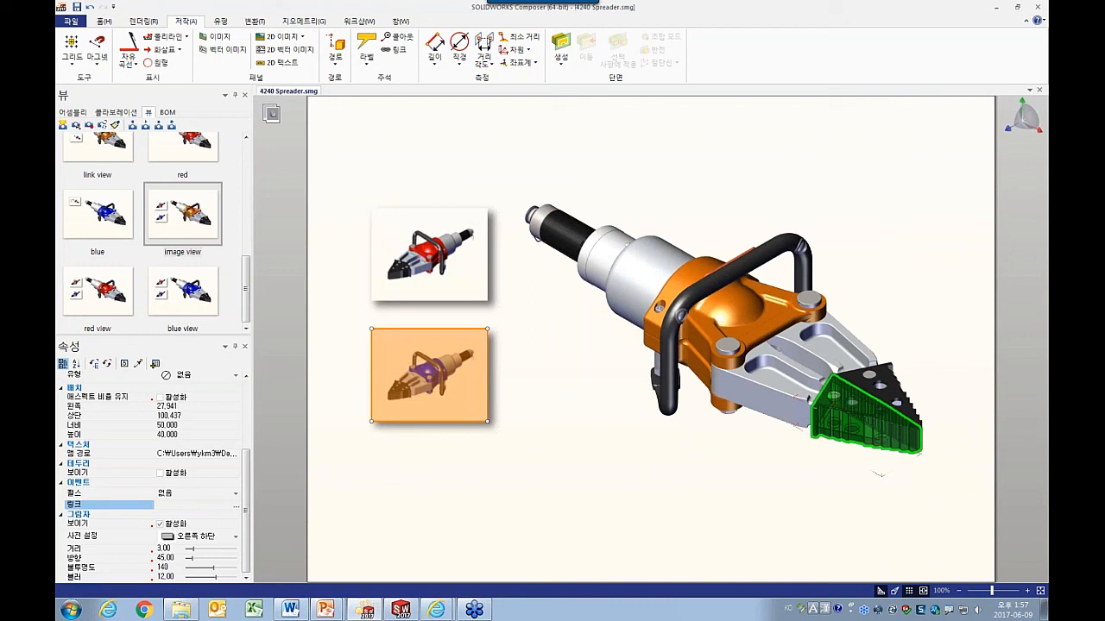
pyautogui.click(328, 321)
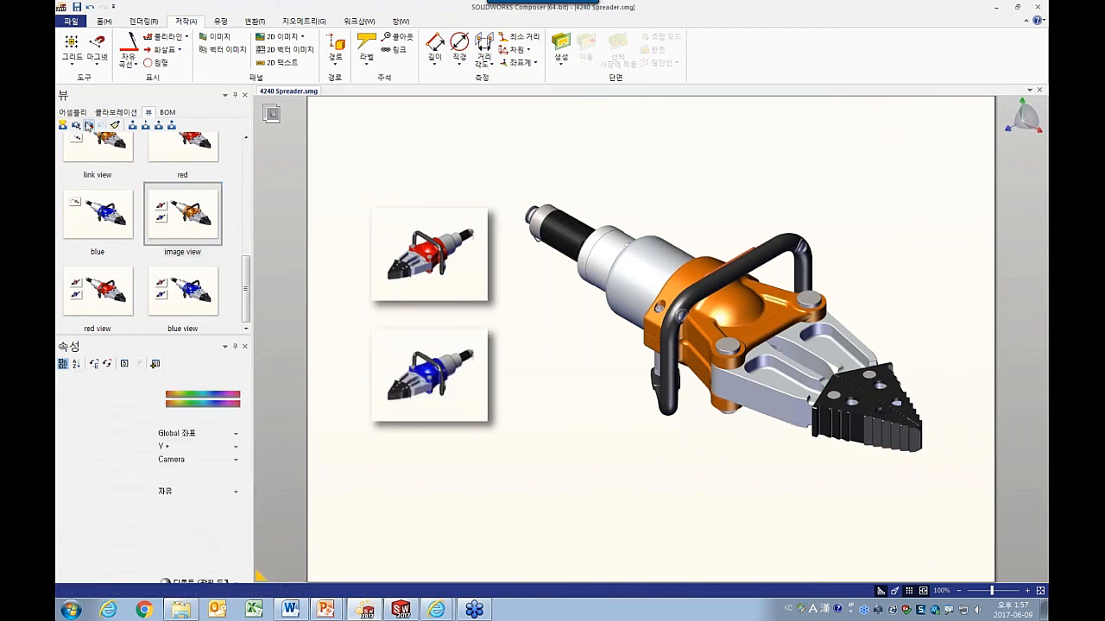
# Show the red view and start a view:// link for its upper picture panel.
pyautogui.moveTo(103, 299); pyautogui.dragTo(516, 327)
pyautogui.click(409, 248)
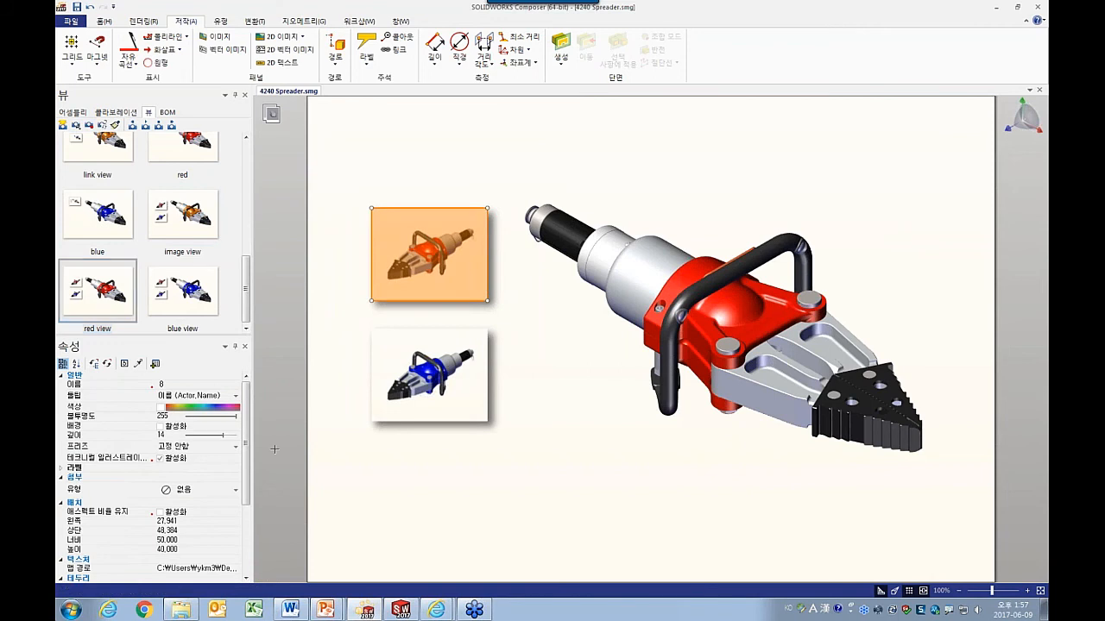
pyautogui.scroll(-3, 228, 503)
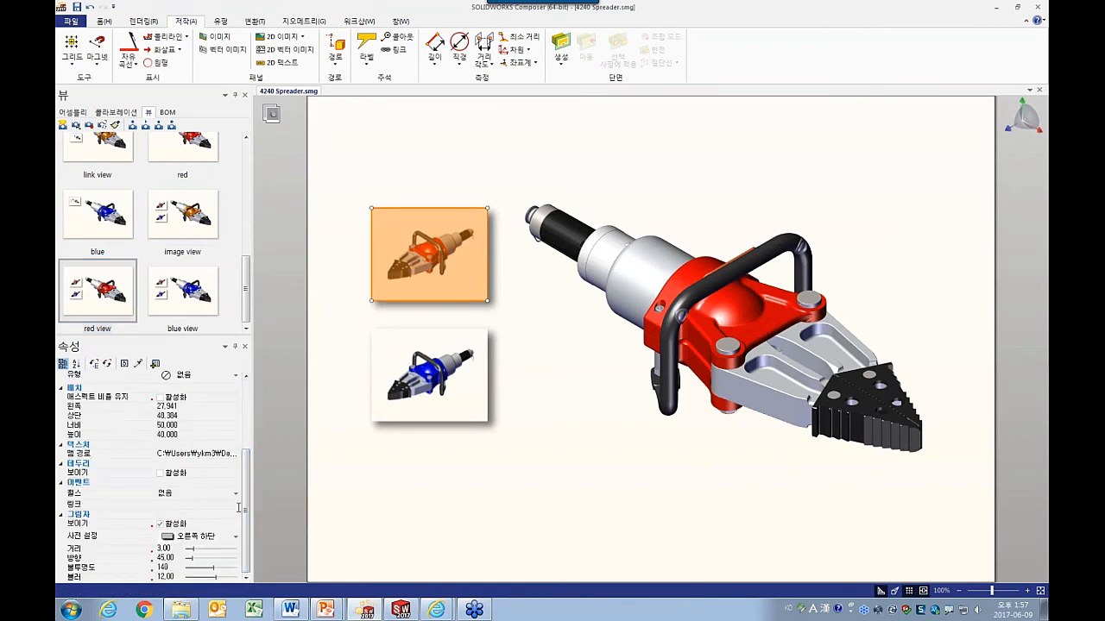
pyautogui.click(237, 504)
pyautogui.click(299, 471)
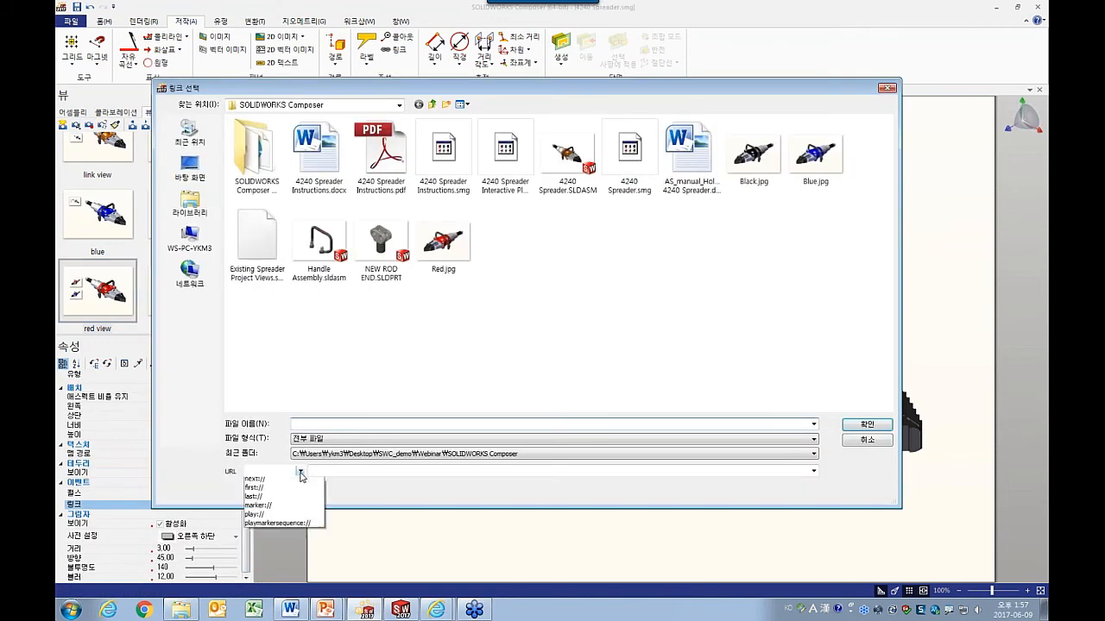
pyautogui.click(271, 517)
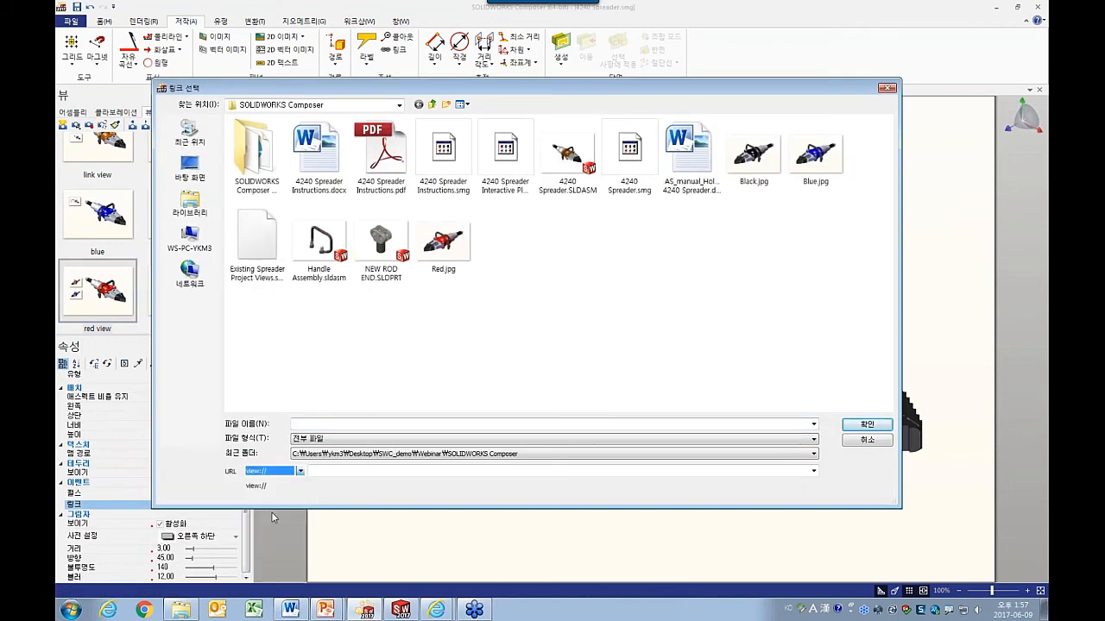
# Link the red spreader thumbnail image in the red view to the view named red view.
pyautogui.click(813, 470)
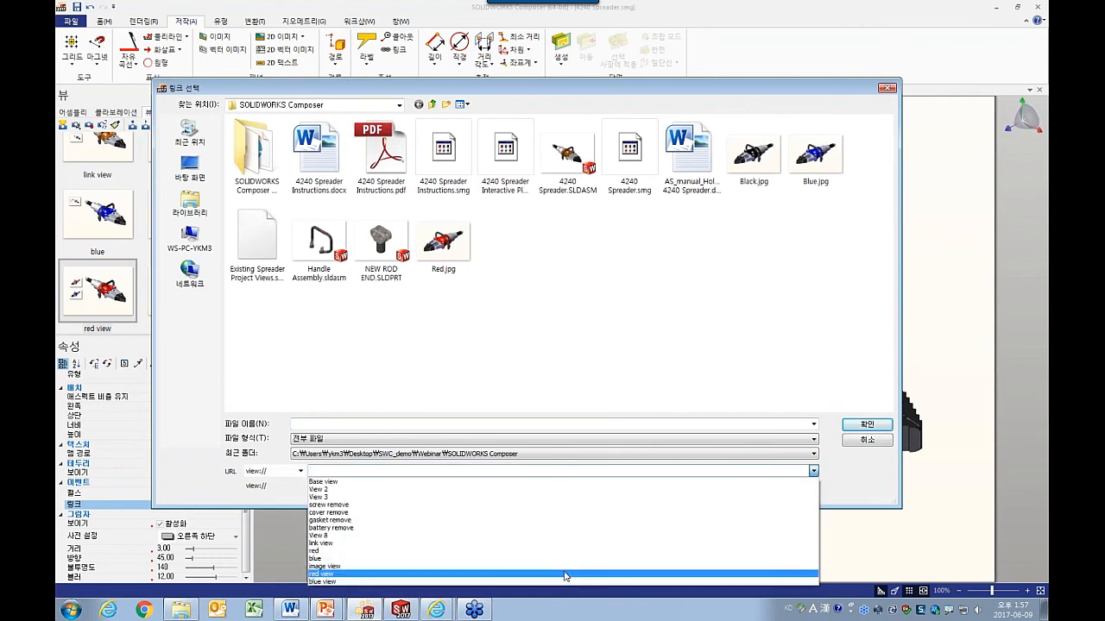
pyautogui.click(565, 574)
pyautogui.click(856, 428)
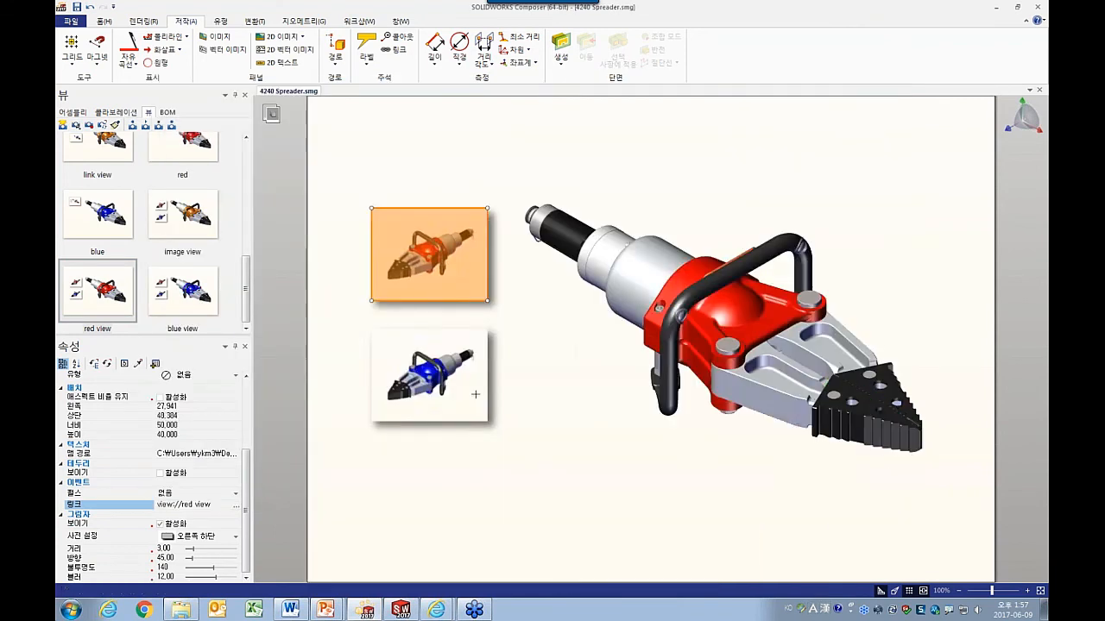
# In the red view, link the blue spreader thumbnail image to view://blue view and deselect it.
pyautogui.click(236, 509)
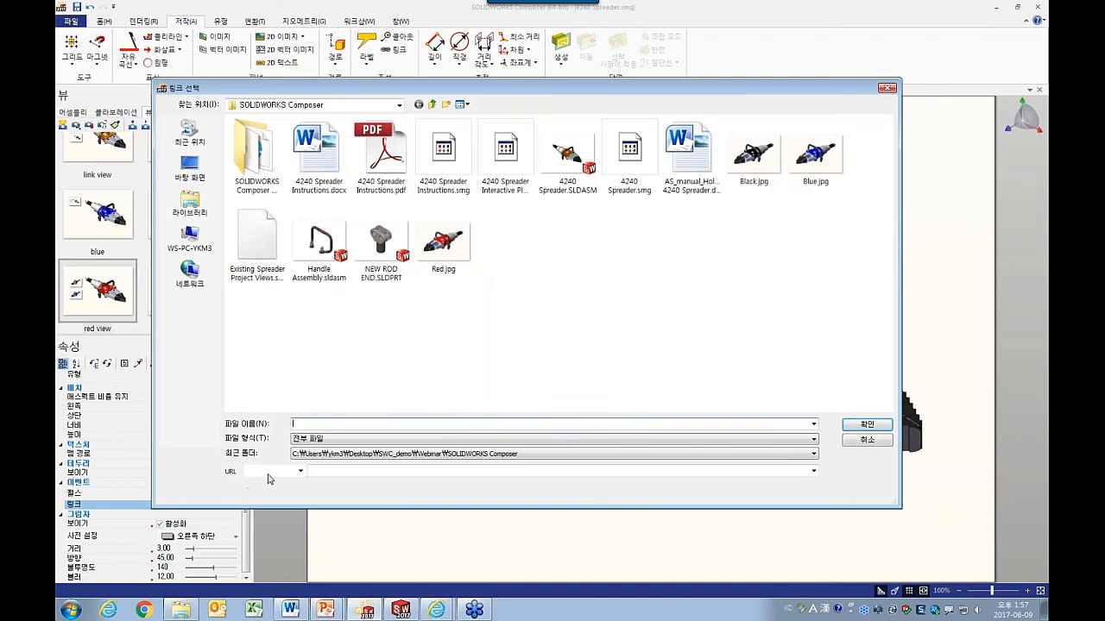
pyautogui.click(299, 471)
pyautogui.click(258, 518)
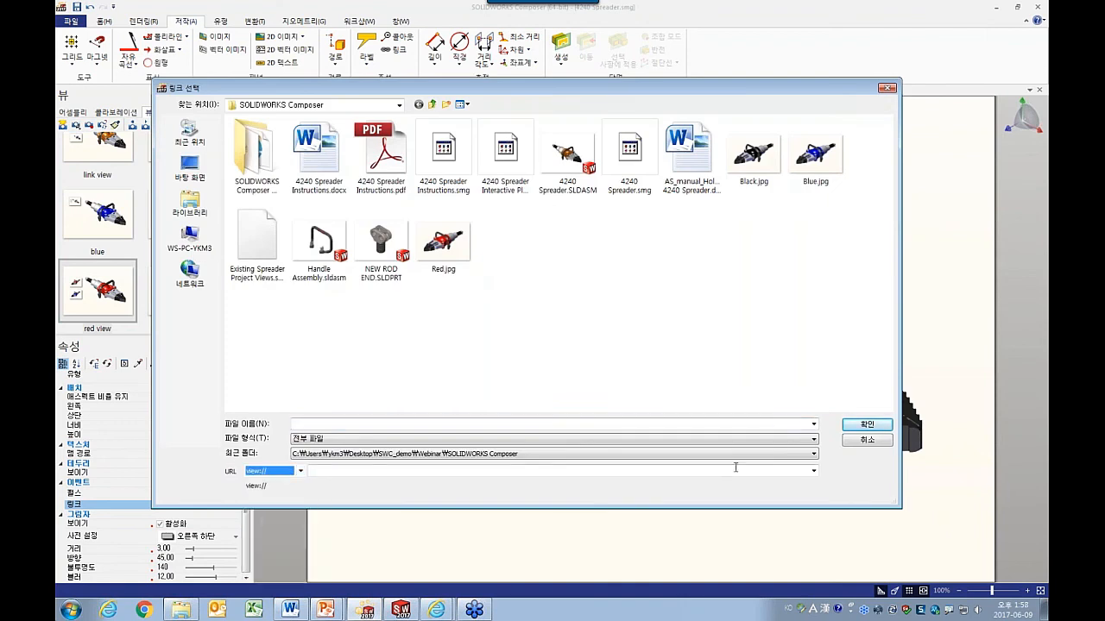
pyautogui.click(813, 471)
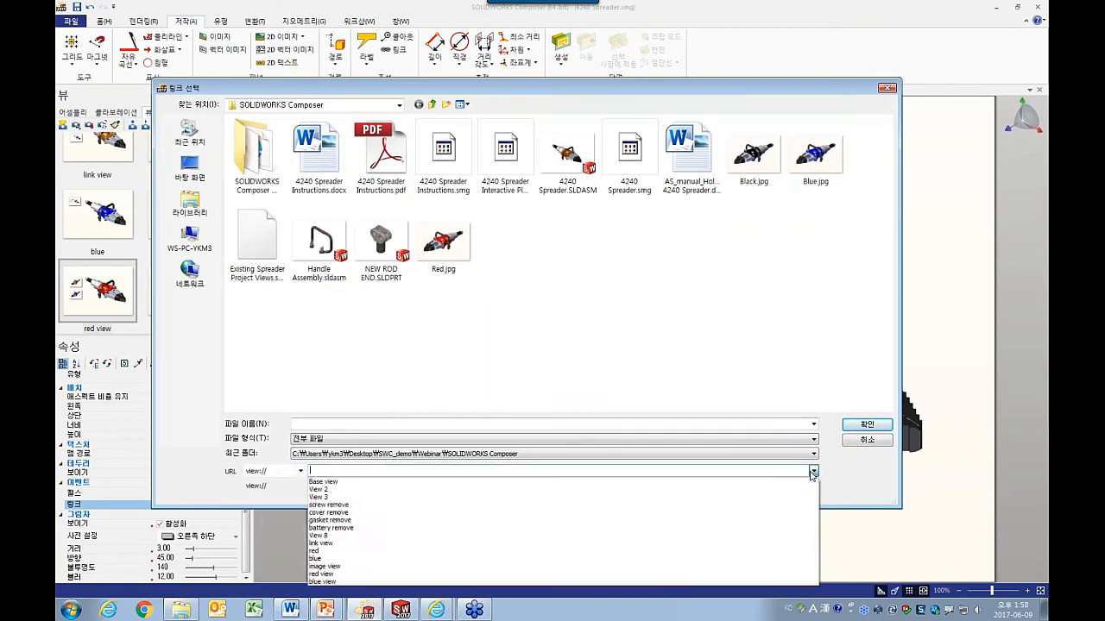
pyautogui.click(691, 583)
pyautogui.click(868, 424)
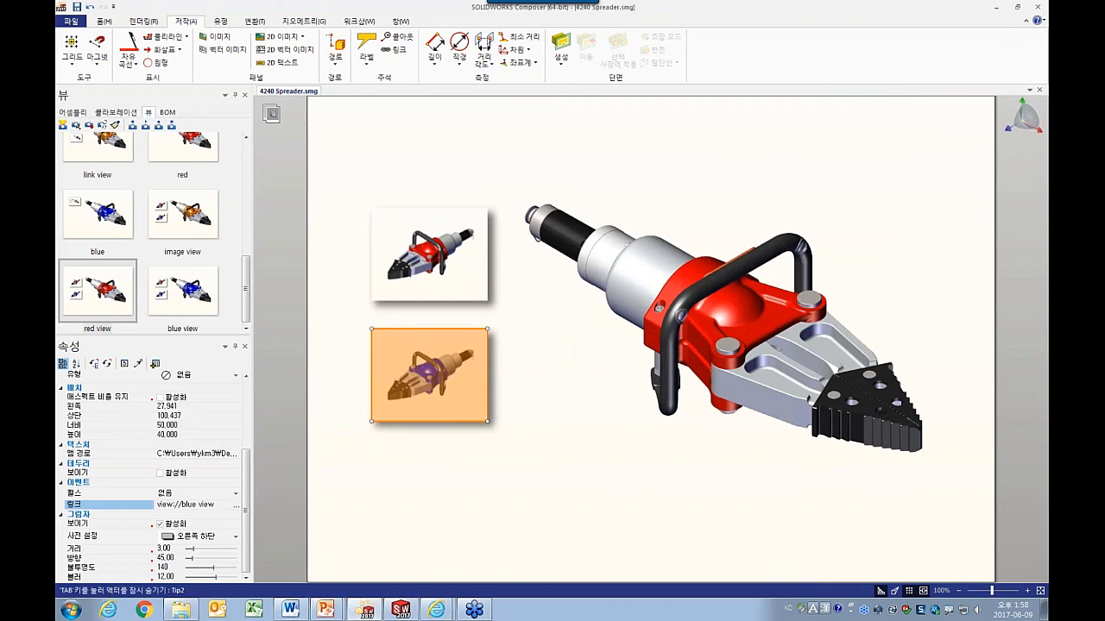
pyautogui.click(481, 463)
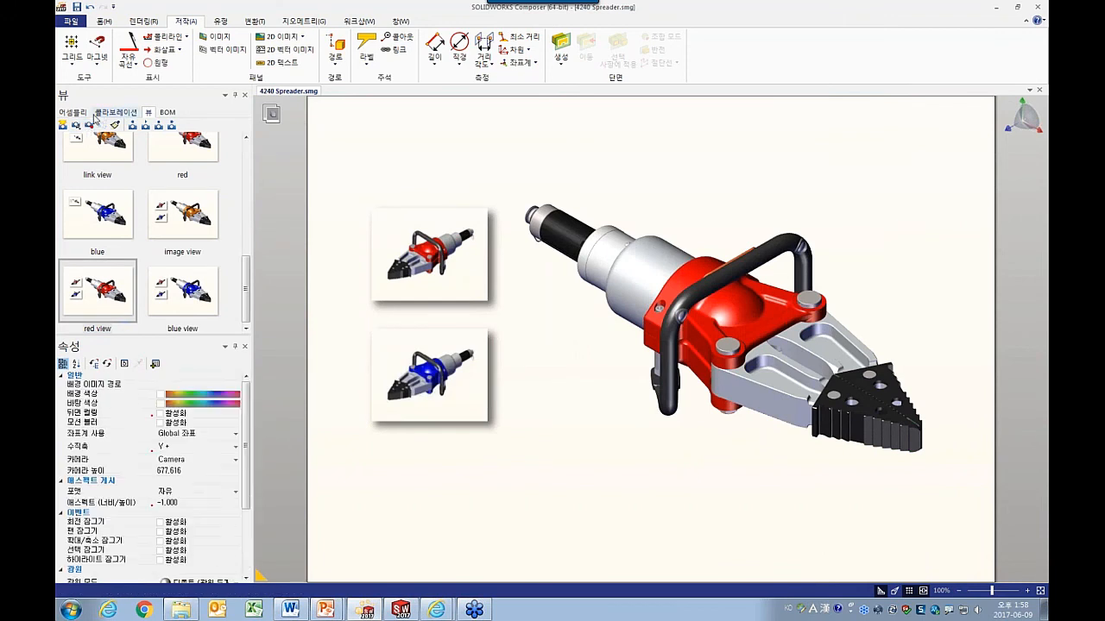
# Activate the blue view and link its red spreader thumbnail image to view://red view.
pyautogui.moveTo(176, 293); pyautogui.dragTo(546, 341)
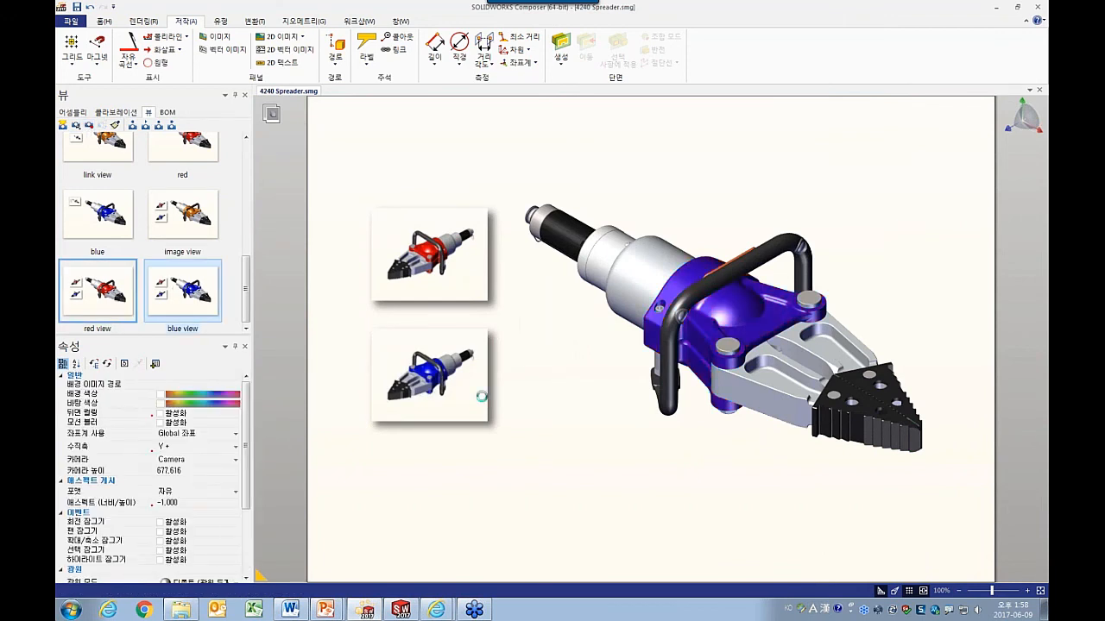
pyautogui.click(429, 254)
pyautogui.moveTo(249, 451); pyautogui.dragTo(249, 520)
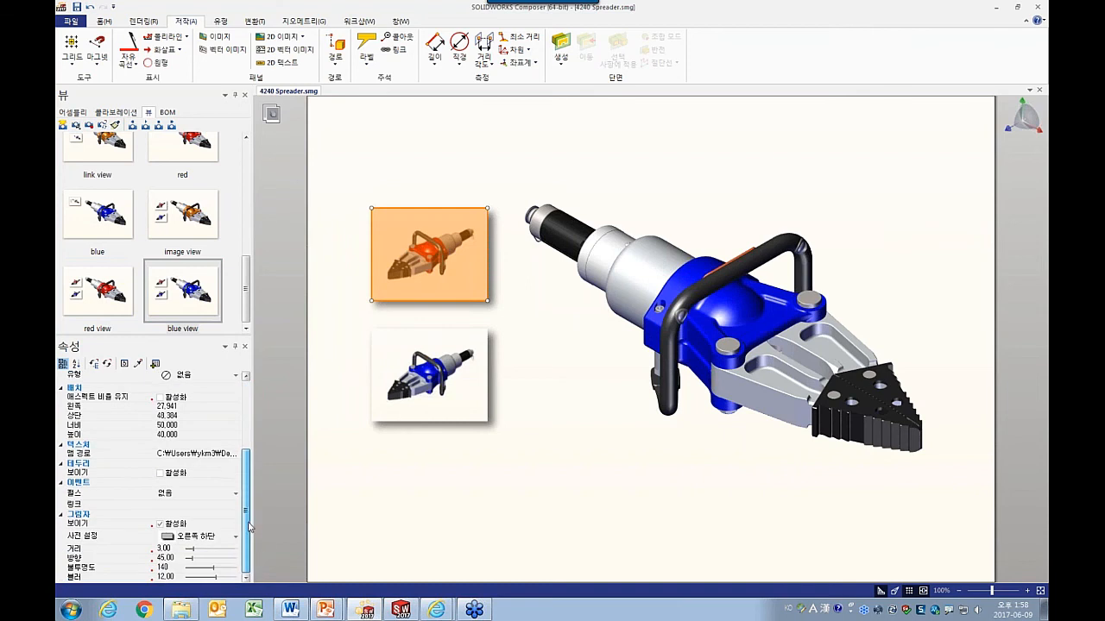
pyautogui.click(242, 504)
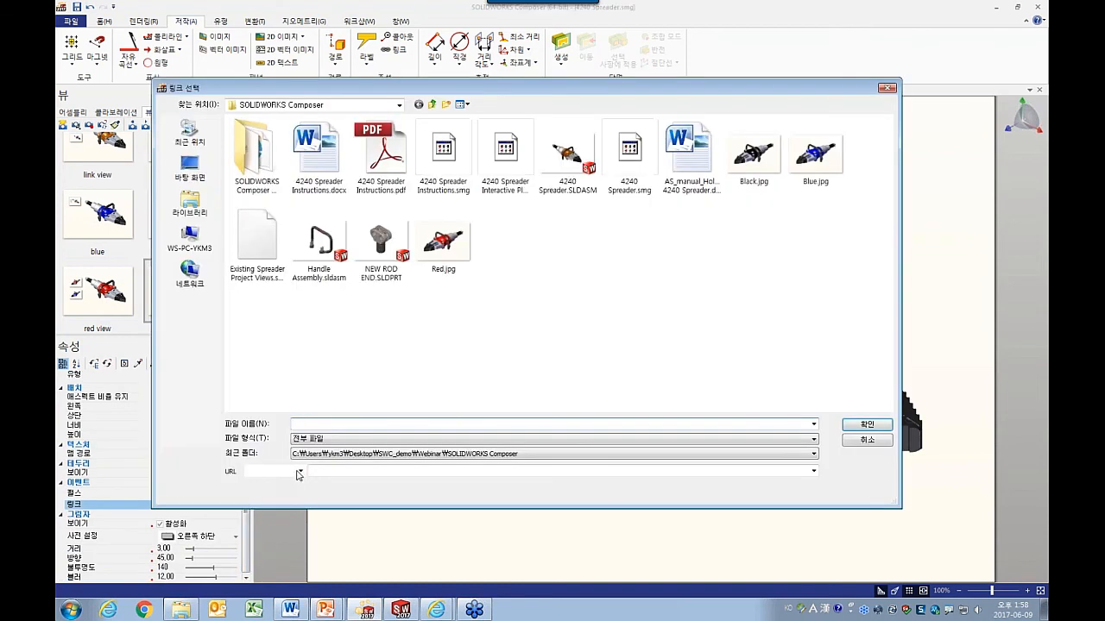
pyautogui.click(300, 471)
pyautogui.click(284, 517)
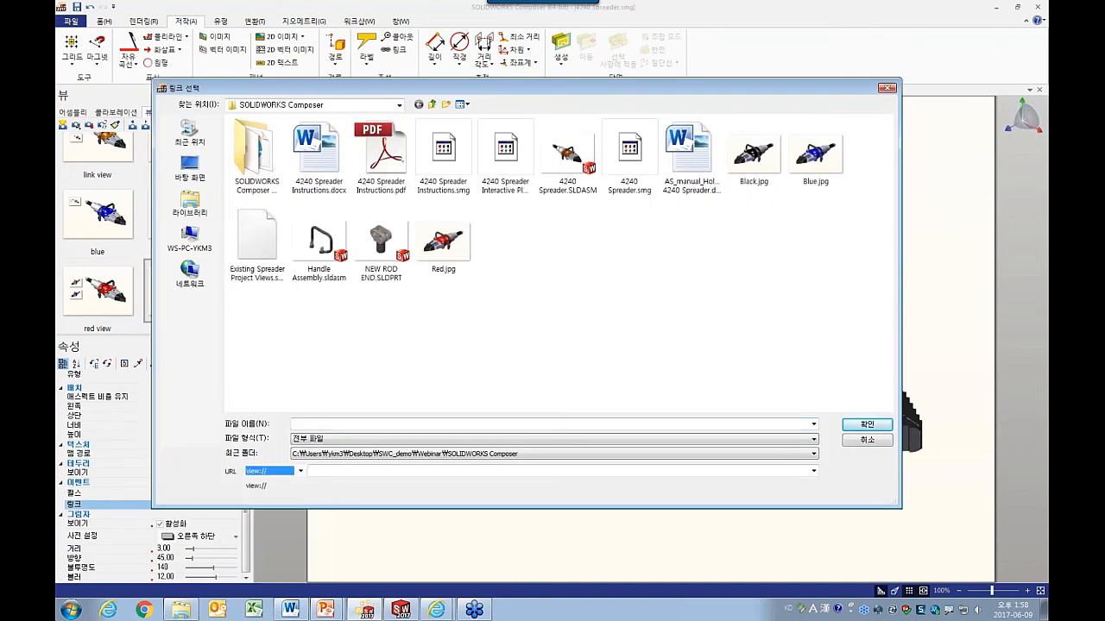
pyautogui.click(813, 471)
pyautogui.click(686, 574)
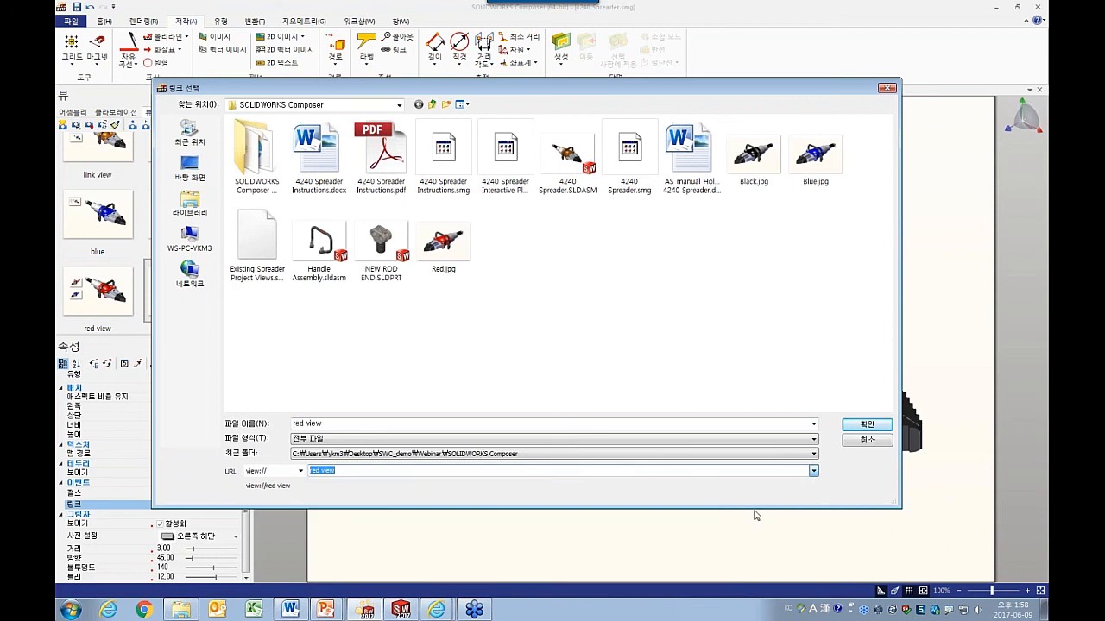
pyautogui.click(889, 424)
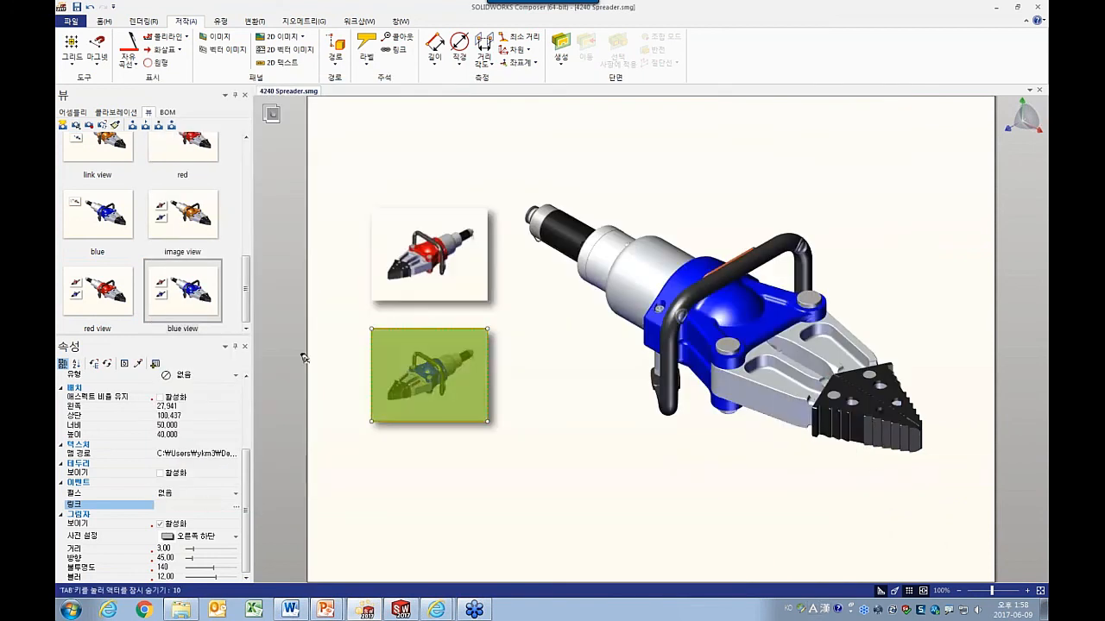
# In the blue view, link the blue spreader thumbnail image to view://blue view and clear the selection.
pyautogui.click(237, 500)
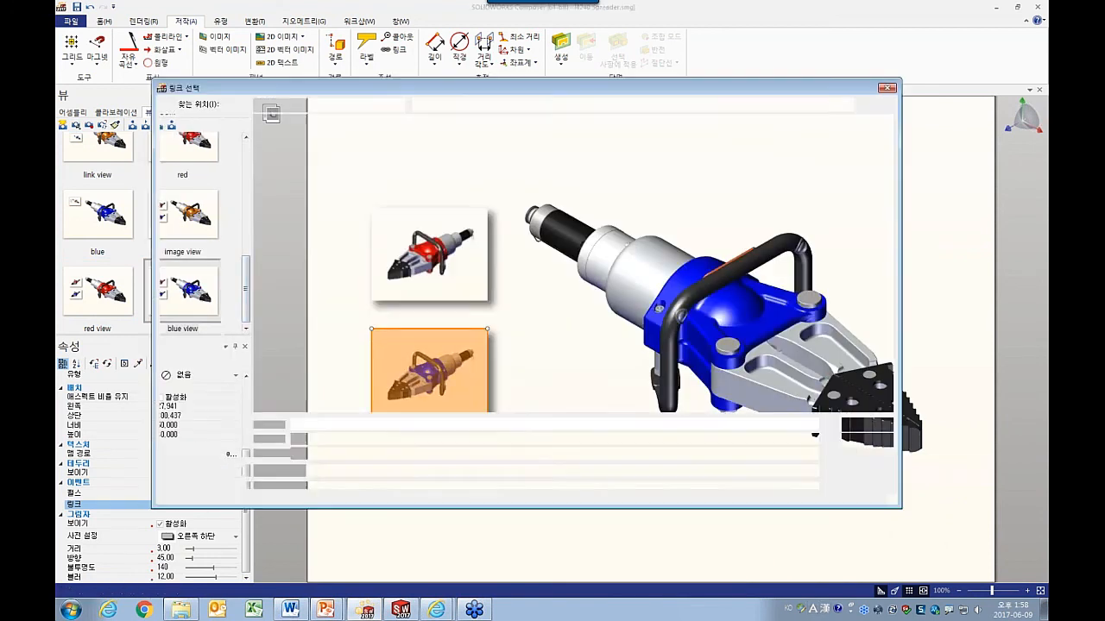
pyautogui.click(300, 471)
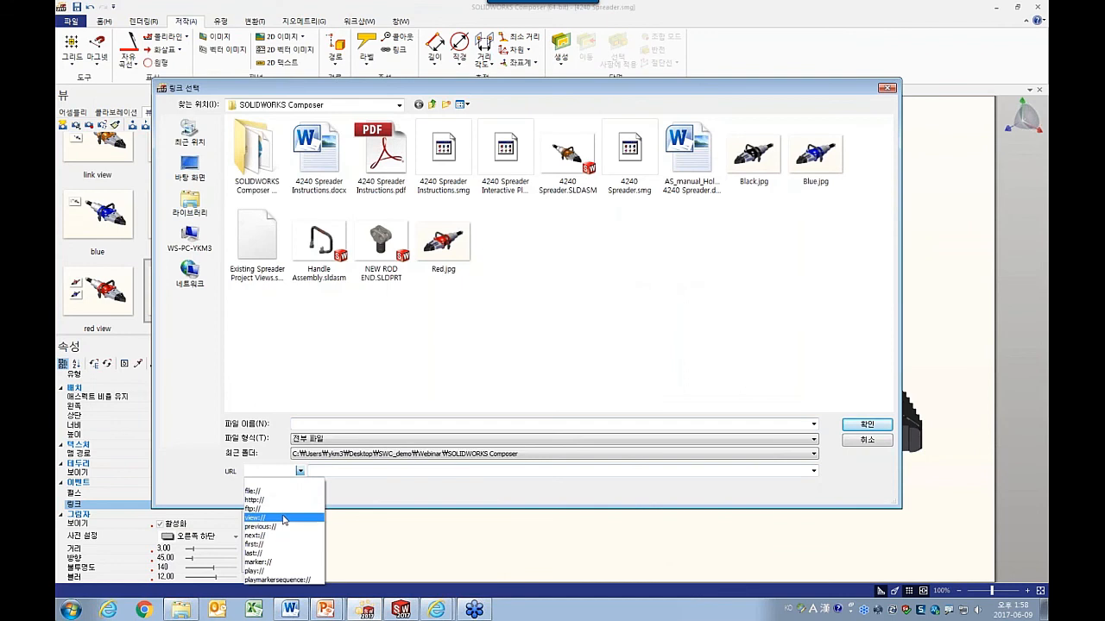
pyautogui.click(283, 518)
pyautogui.click(813, 470)
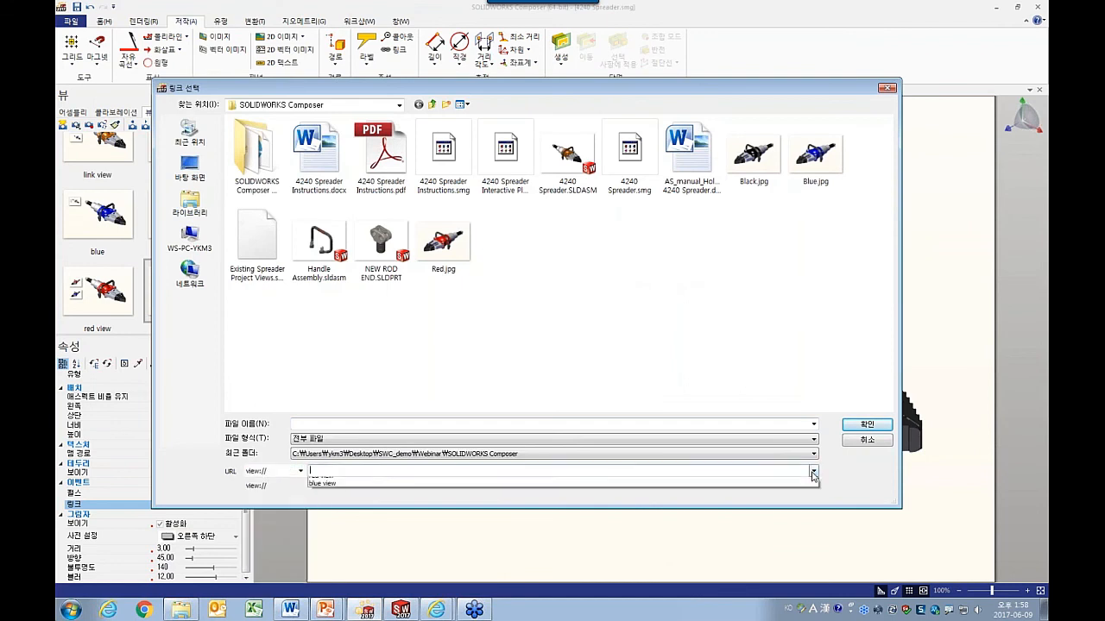
pyautogui.click(671, 581)
pyautogui.click(867, 425)
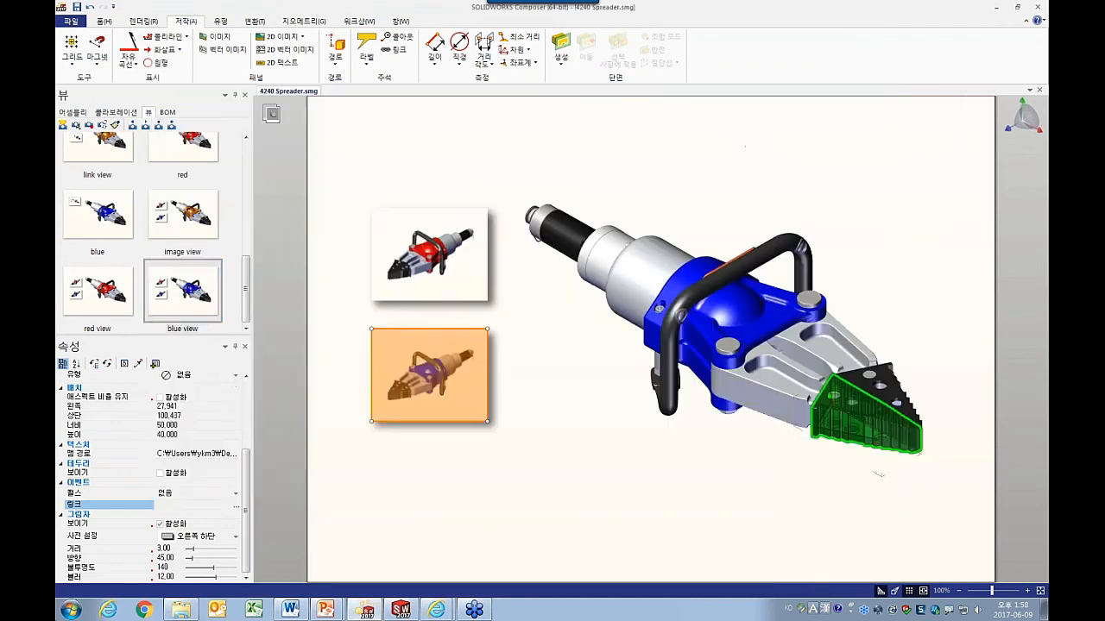
pyautogui.click(567, 503)
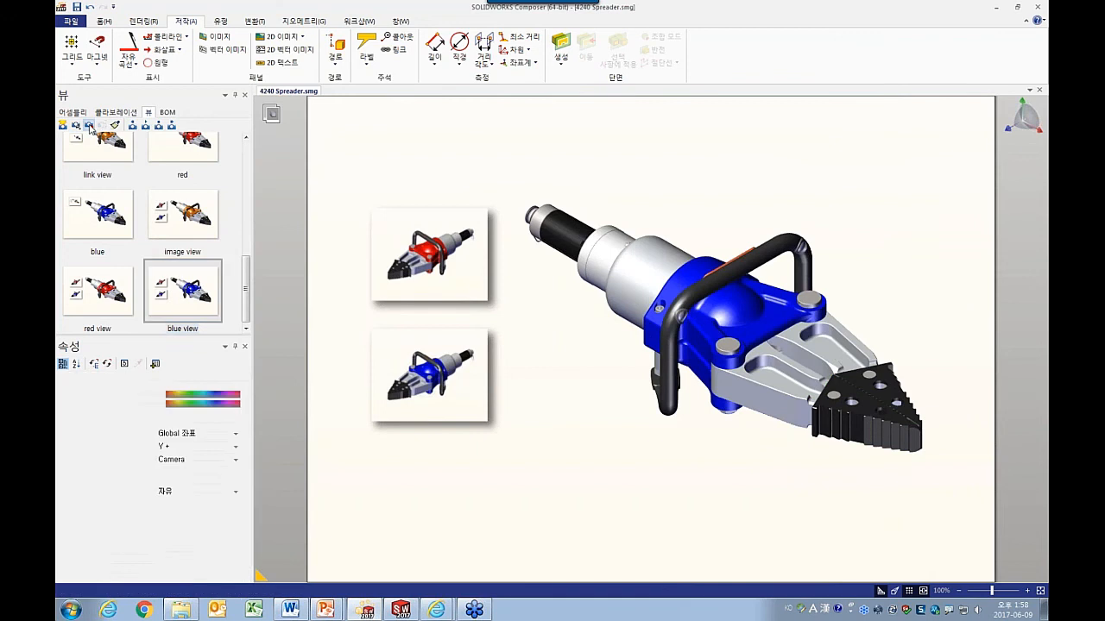
# Activate the image view and test the red and blue thumbnail links by switching back and forth between the colour views.
pyautogui.moveTo(189, 218); pyautogui.dragTo(618, 226)
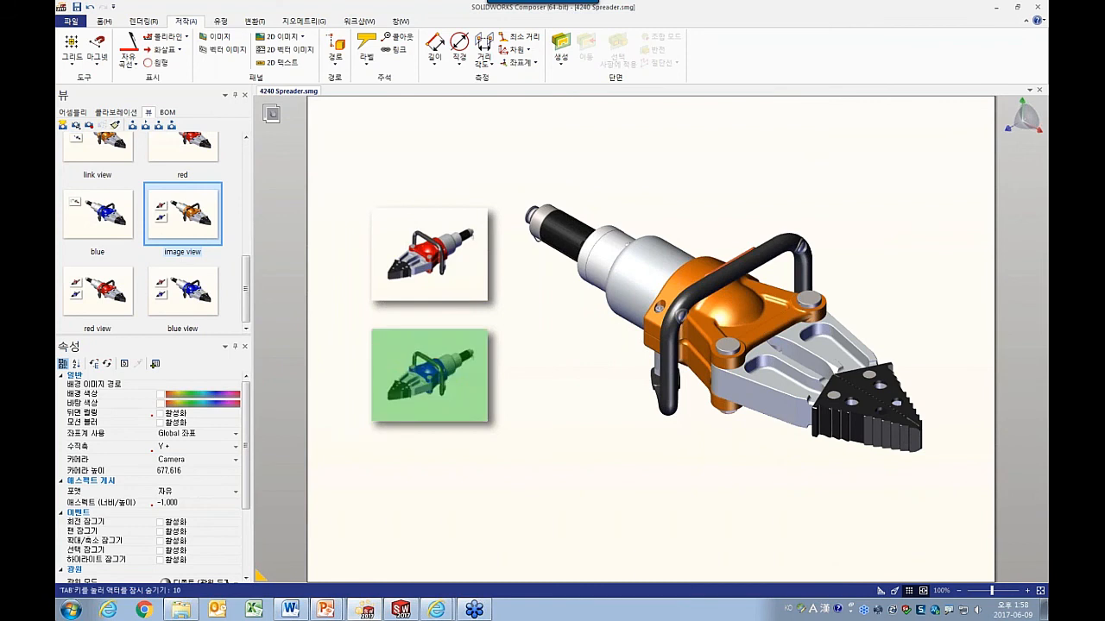
pyautogui.click(422, 267)
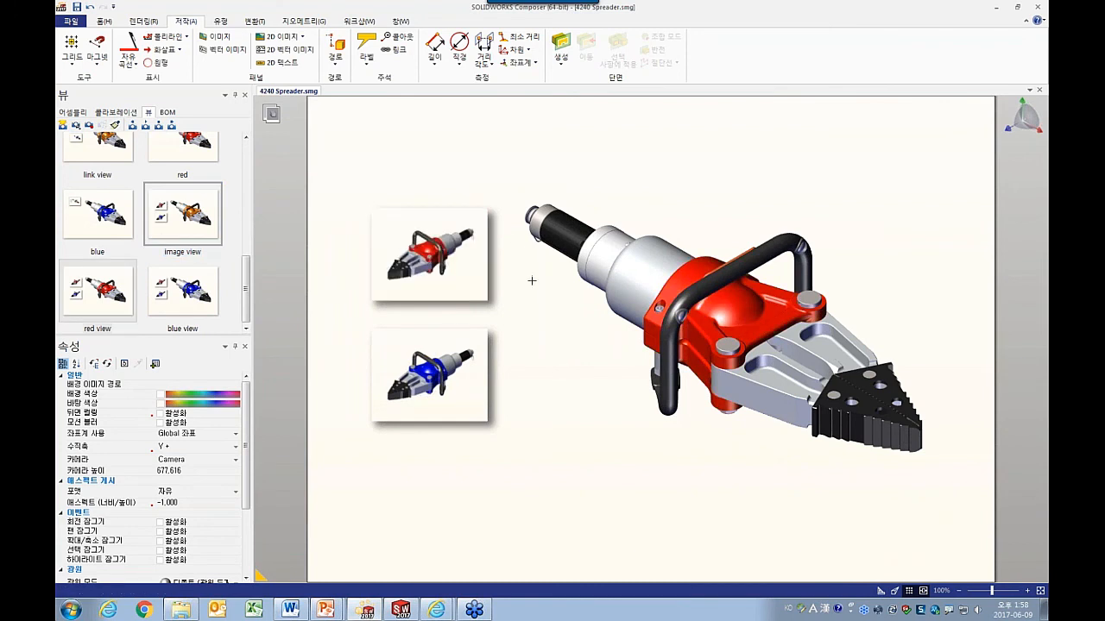
pyautogui.click(458, 353)
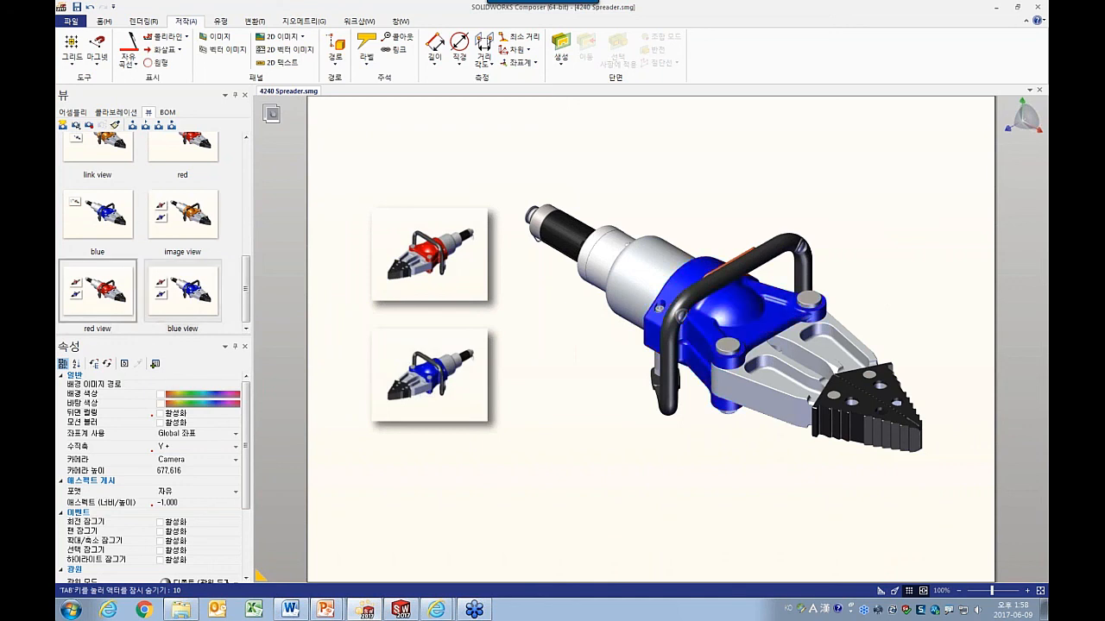
pyautogui.click(452, 290)
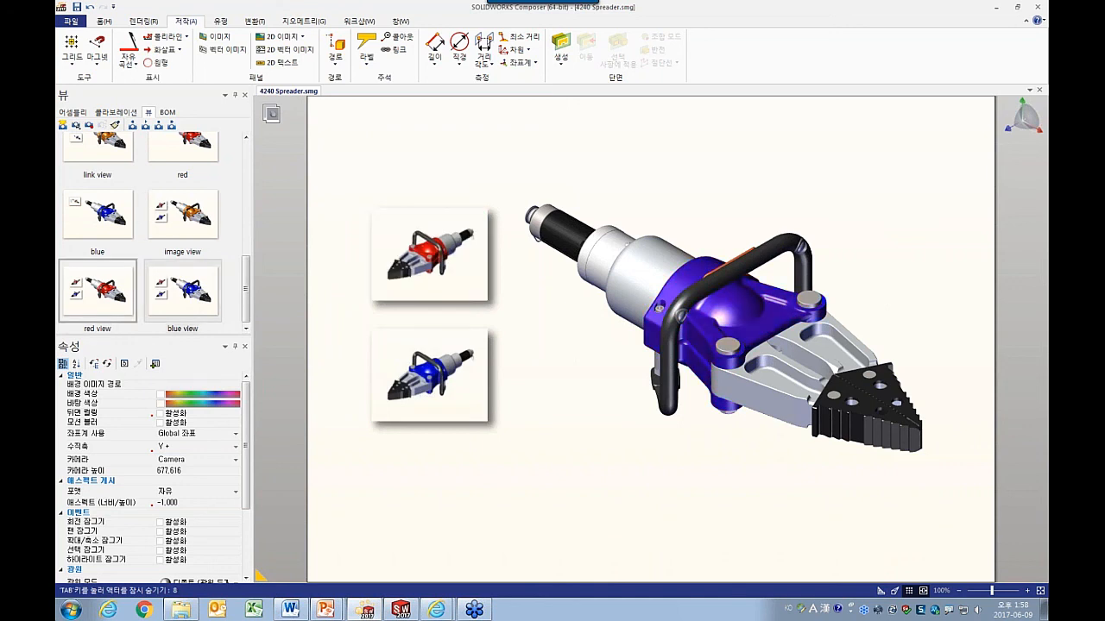
pyautogui.click(451, 350)
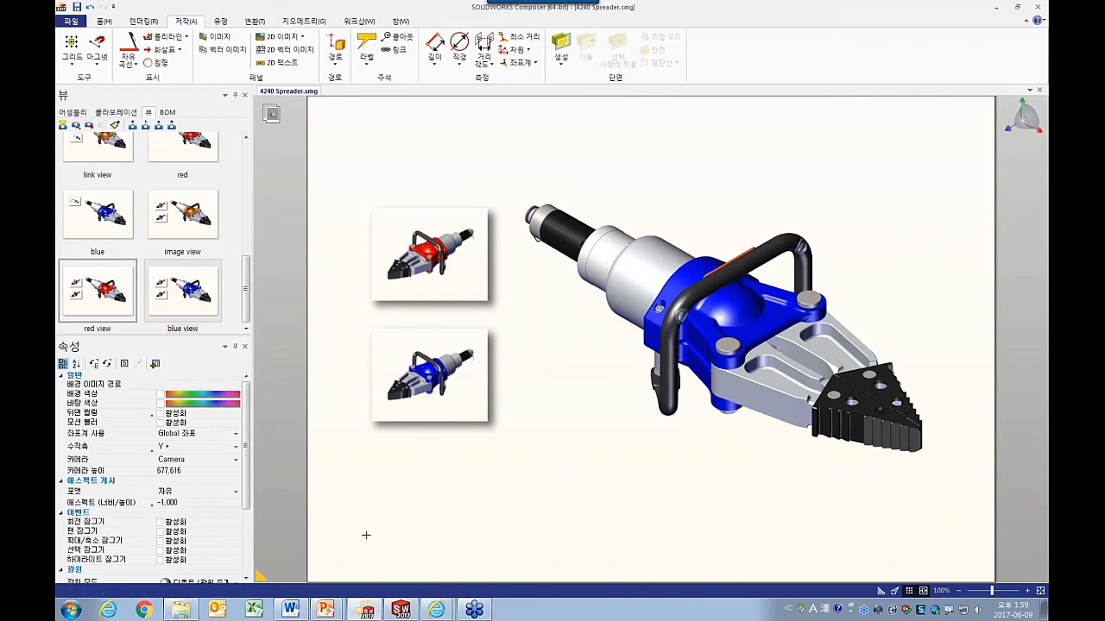
# Switch to the running PowerPoint slide show of the SOLIDWORKS Composer webinar and advance to the next slide.
pyautogui.moveTo(335, 607)
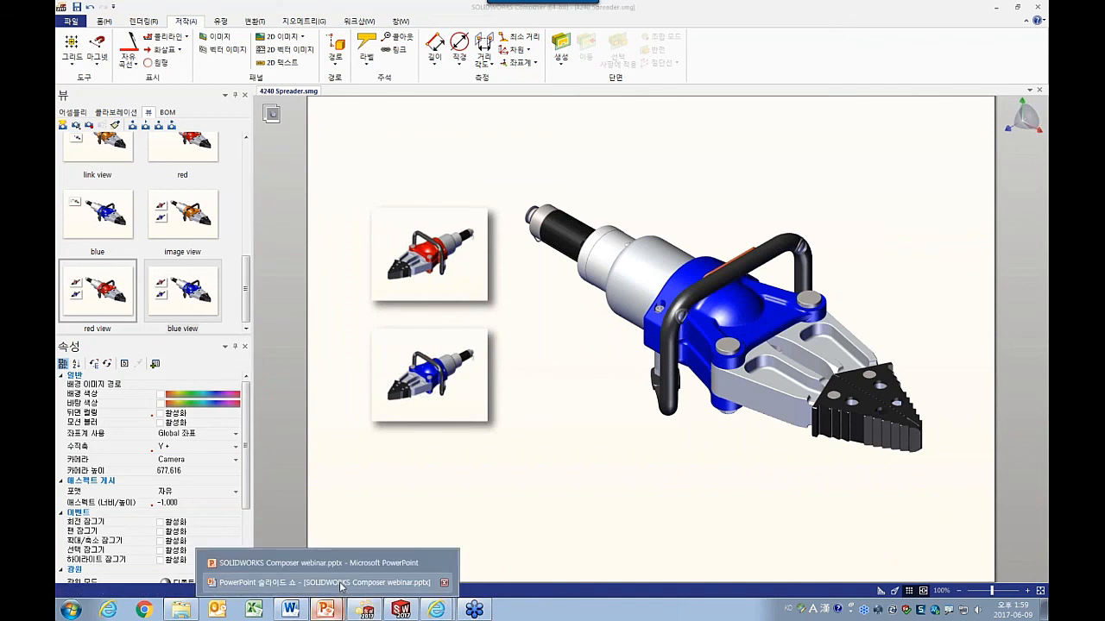
pyautogui.click(341, 584)
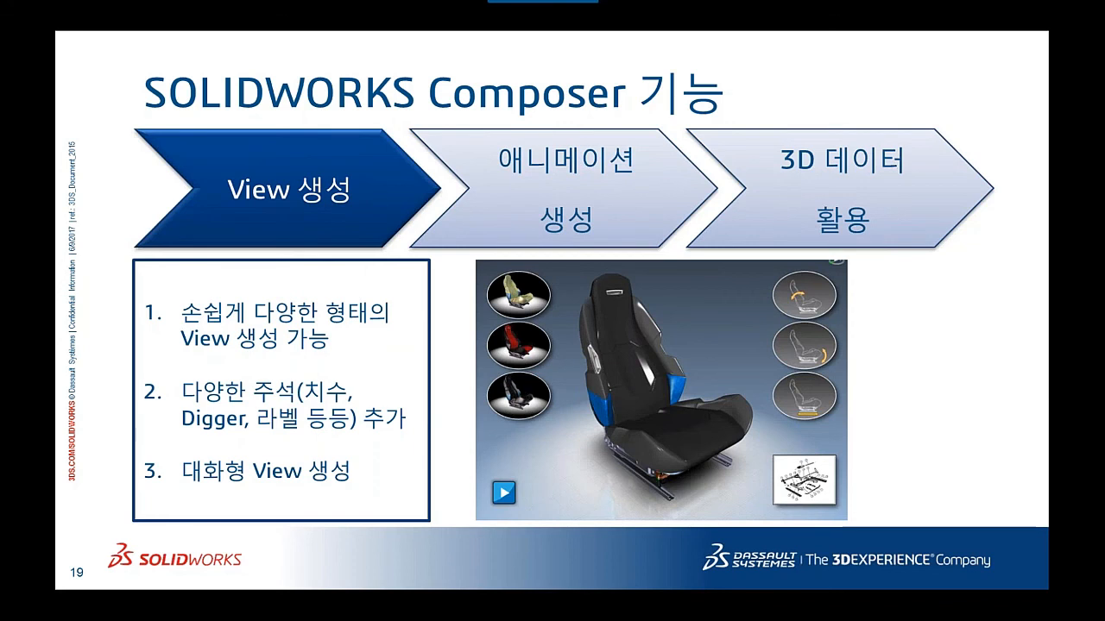
pyautogui.press('Right')
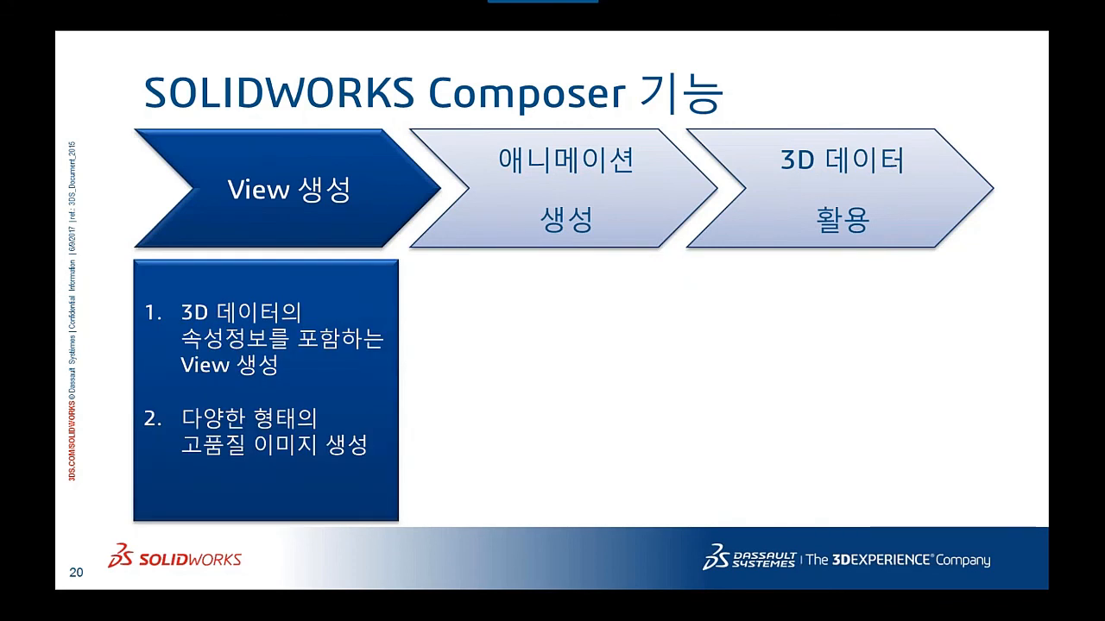
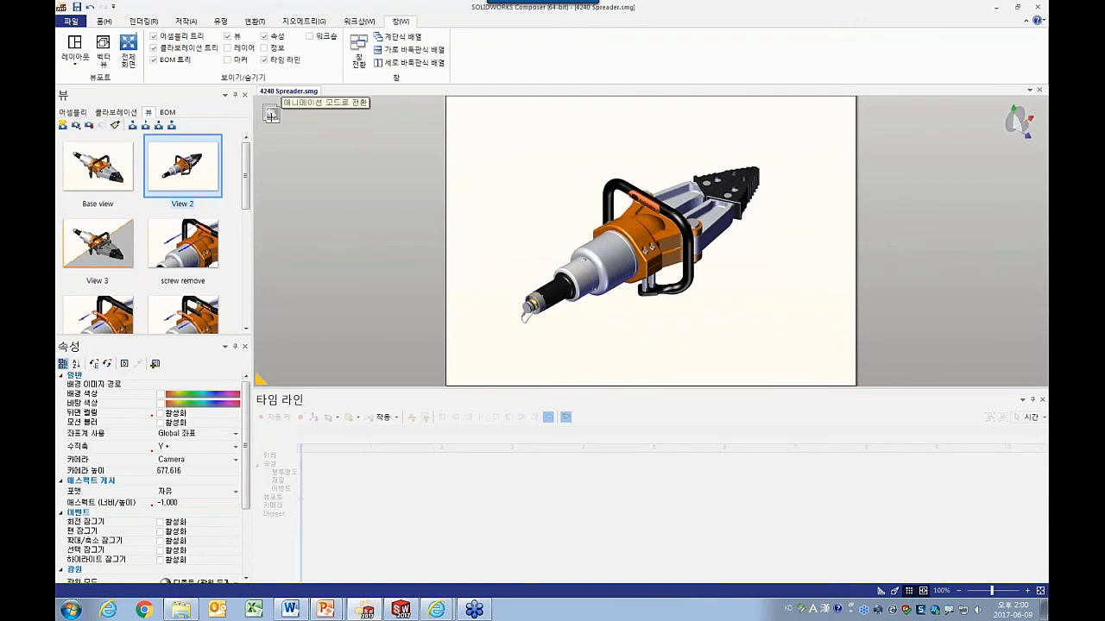
# Switch to animation mode and place View 2 at time 0 on the timeline.
pyautogui.click(271, 114)
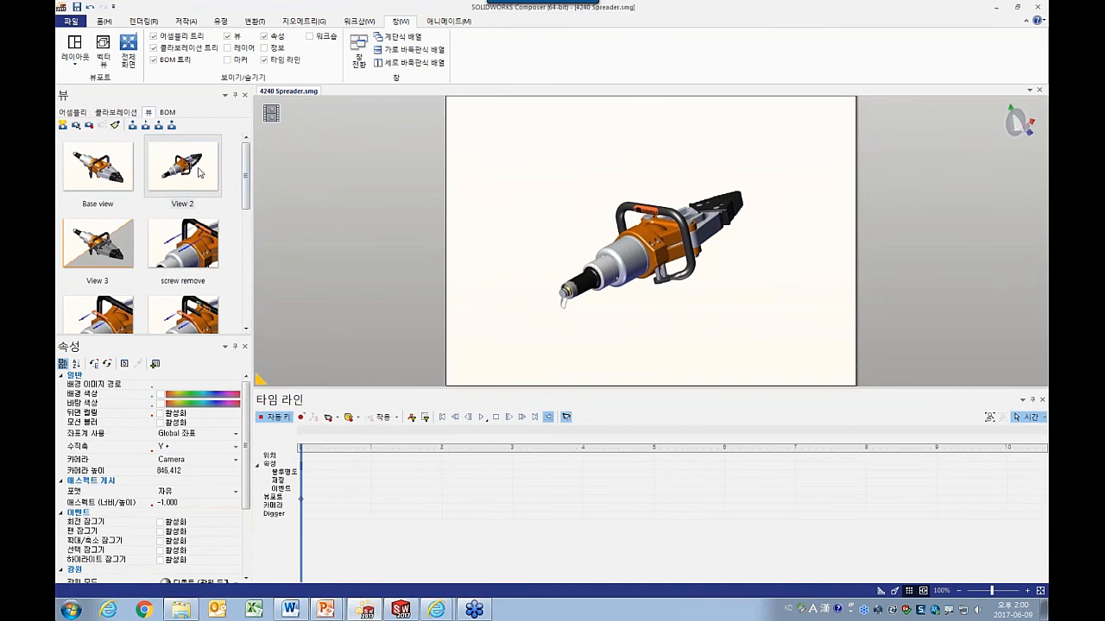
pyautogui.moveTo(199, 172)
pyautogui.mouseDown()
pyautogui.moveTo(298, 354)
pyautogui.moveTo(302, 477)
pyautogui.mouseUp()
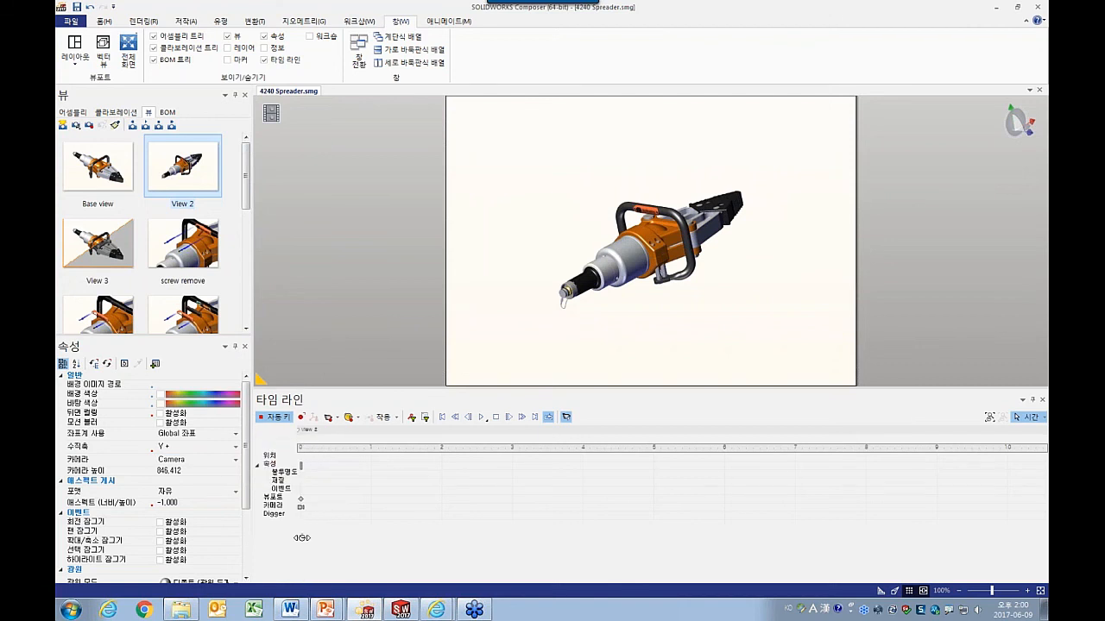
pyautogui.moveTo(195, 166); pyautogui.dragTo(302, 444)
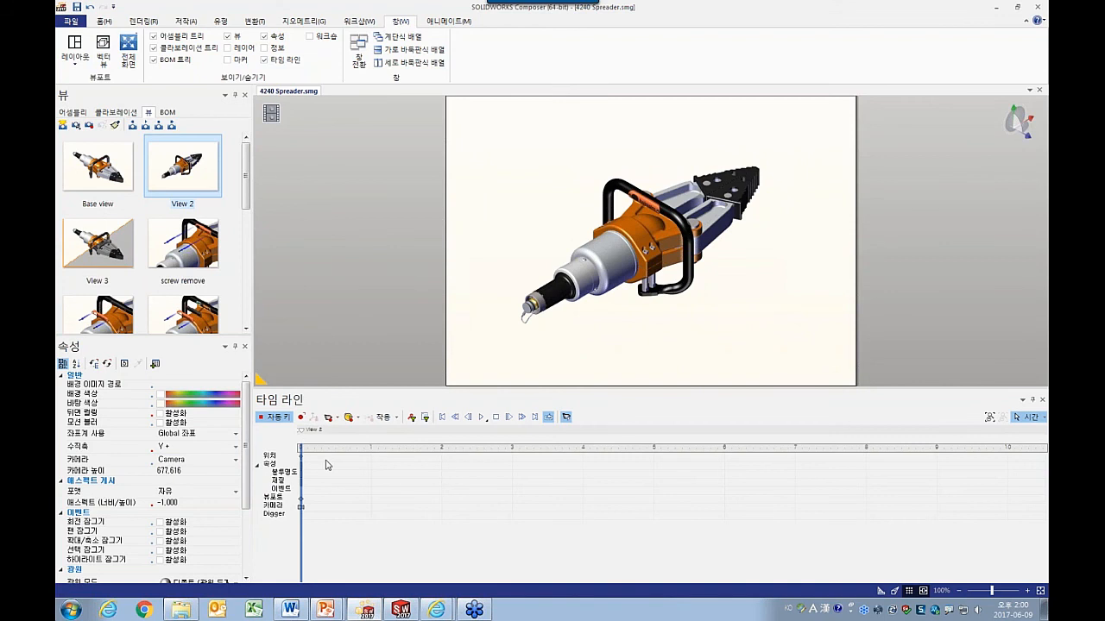
# Add the screw remove, cover remove, gasket remove and battery remove views to the timeline at 1, 2, 3 and 4 seconds.
pyautogui.moveTo(186, 249); pyautogui.dragTo(370, 489)
pyautogui.moveTo(98, 315); pyautogui.dragTo(442, 474)
pyautogui.moveTo(203, 302); pyautogui.dragTo(511, 486)
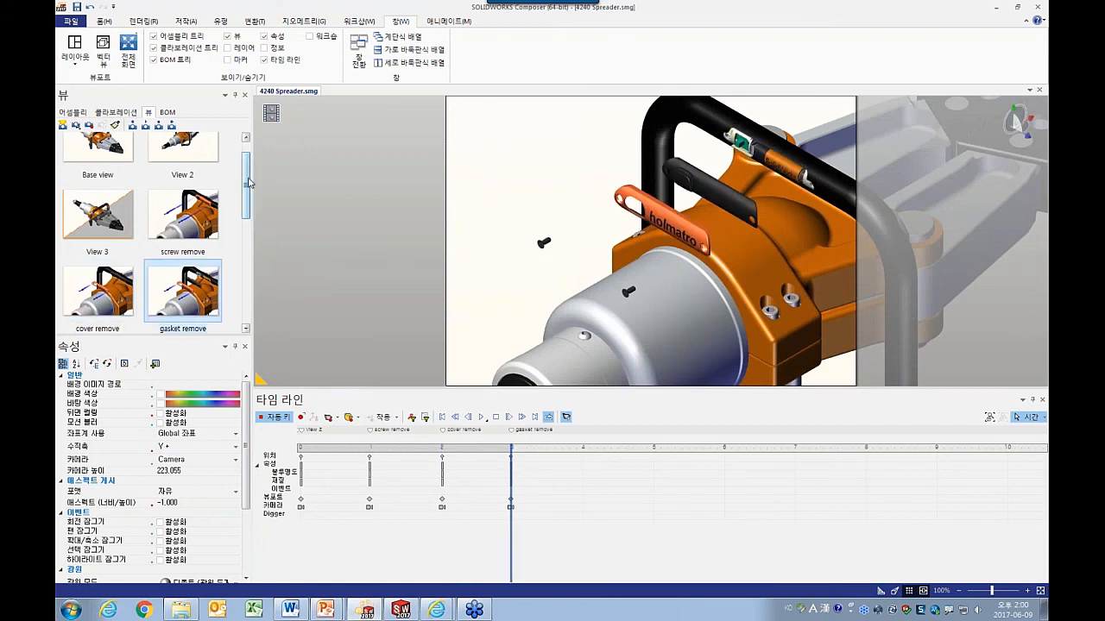
pyautogui.moveTo(249, 182); pyautogui.dragTo(248, 228)
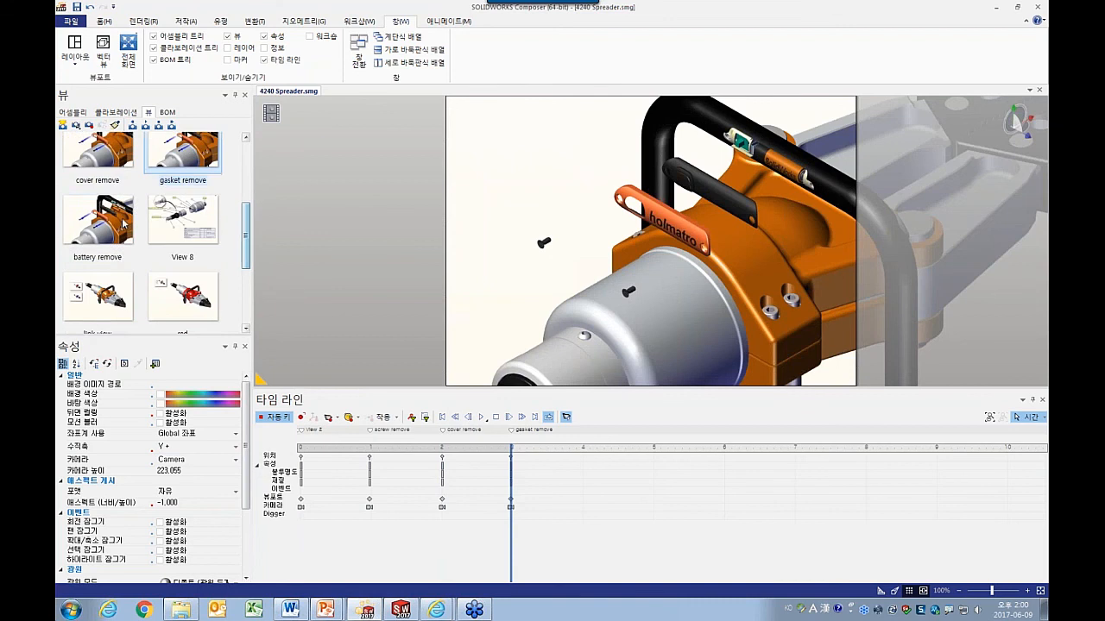
pyautogui.moveTo(98, 220); pyautogui.dragTo(526, 466)
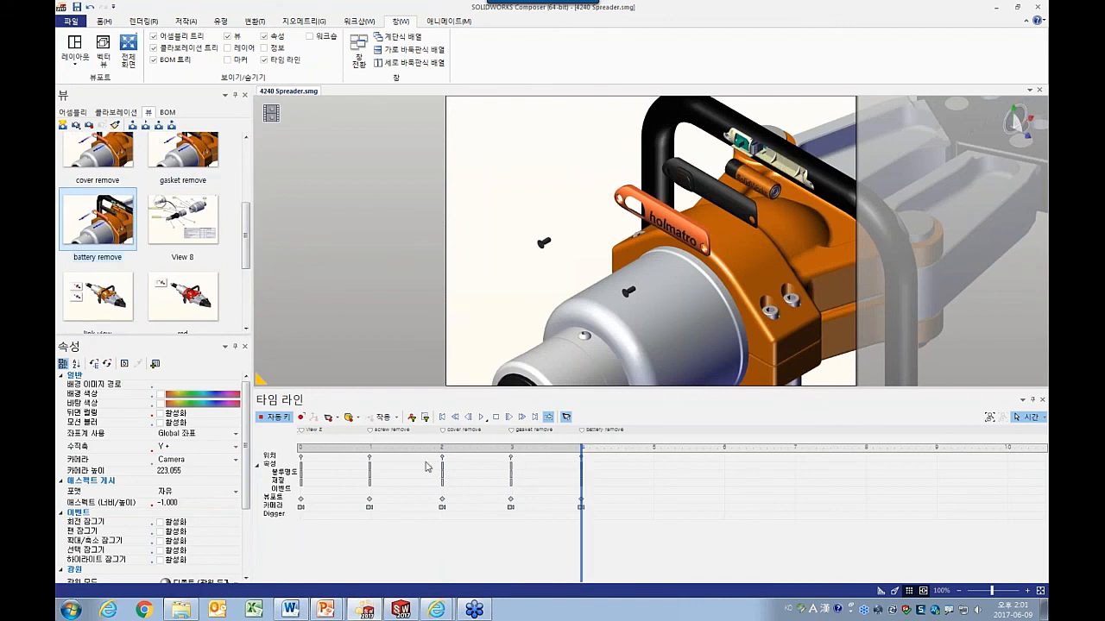
# Play the disassembly animation from its beginning and stop the playback.
pyautogui.click(443, 418)
pyautogui.click(482, 418)
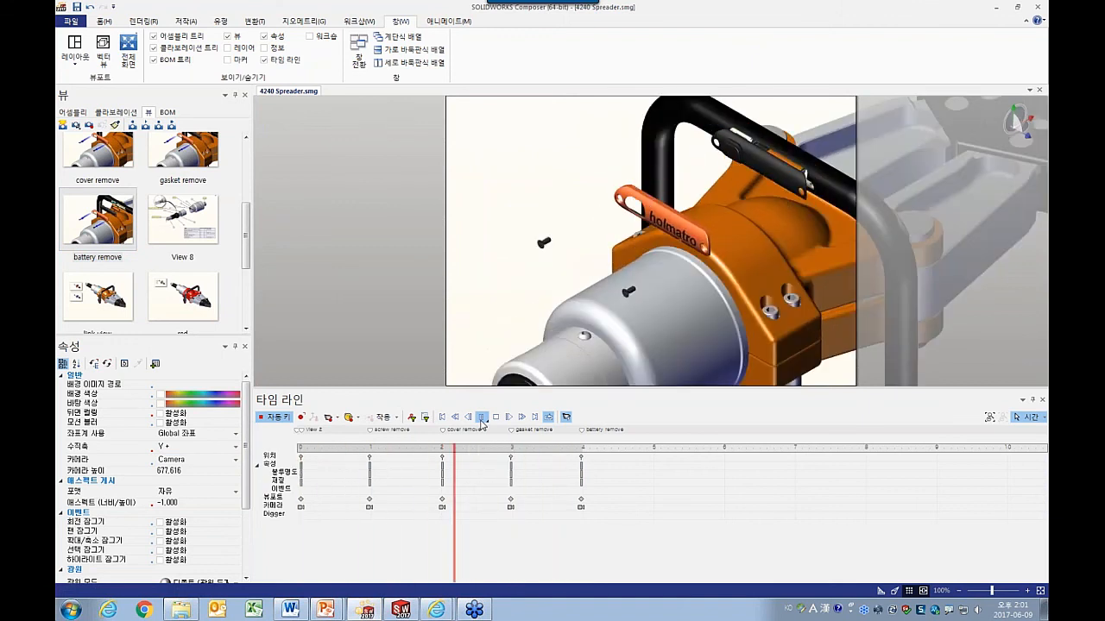
pyautogui.click(499, 420)
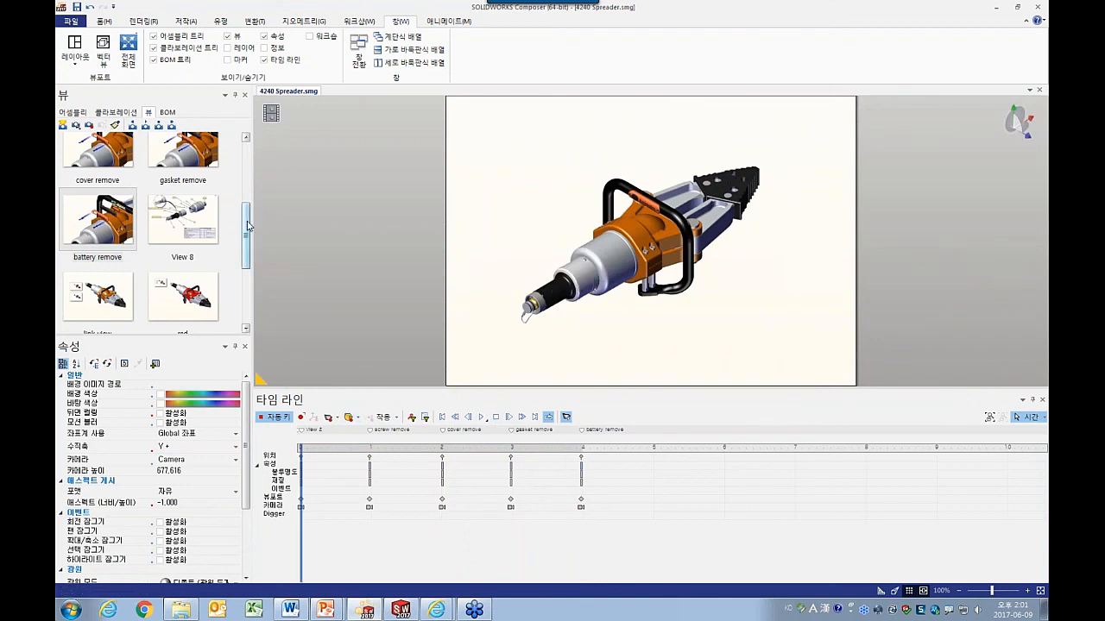
# Play and pause the disassembly animation, then hide the blue arrows by turning off the 표시 group among the collaboration actors.
pyautogui.click(116, 112)
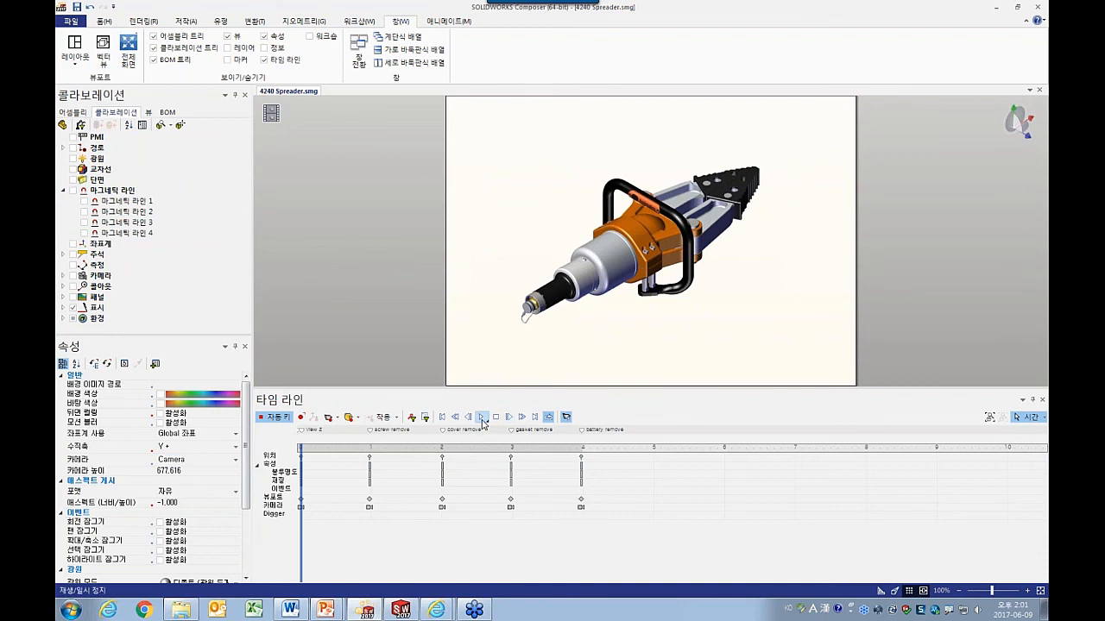
pyautogui.click(483, 418)
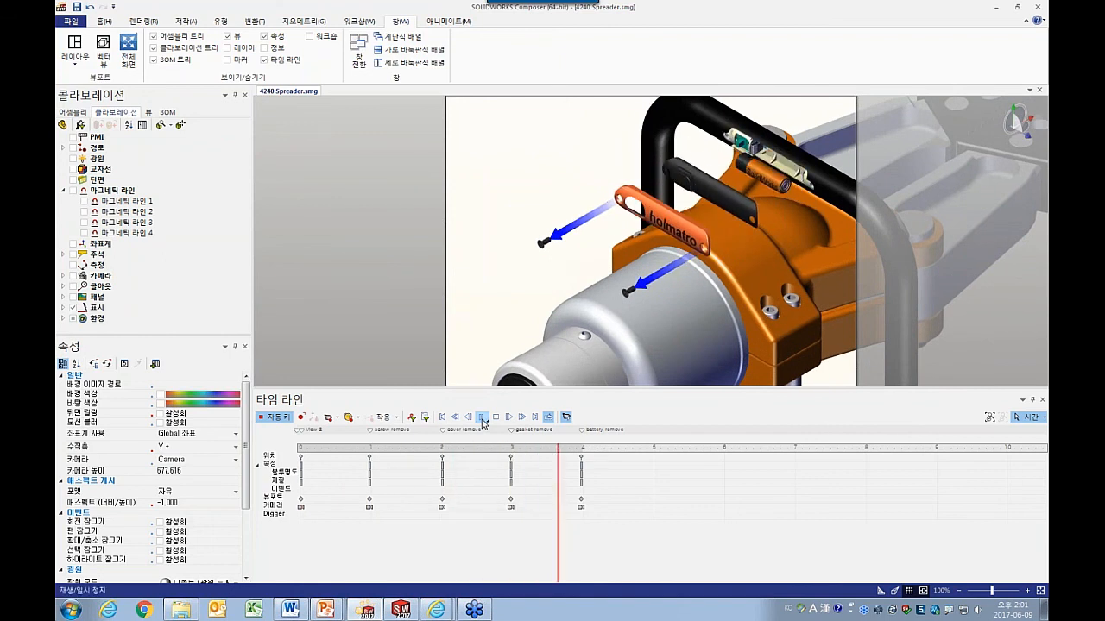
pyautogui.click(483, 417)
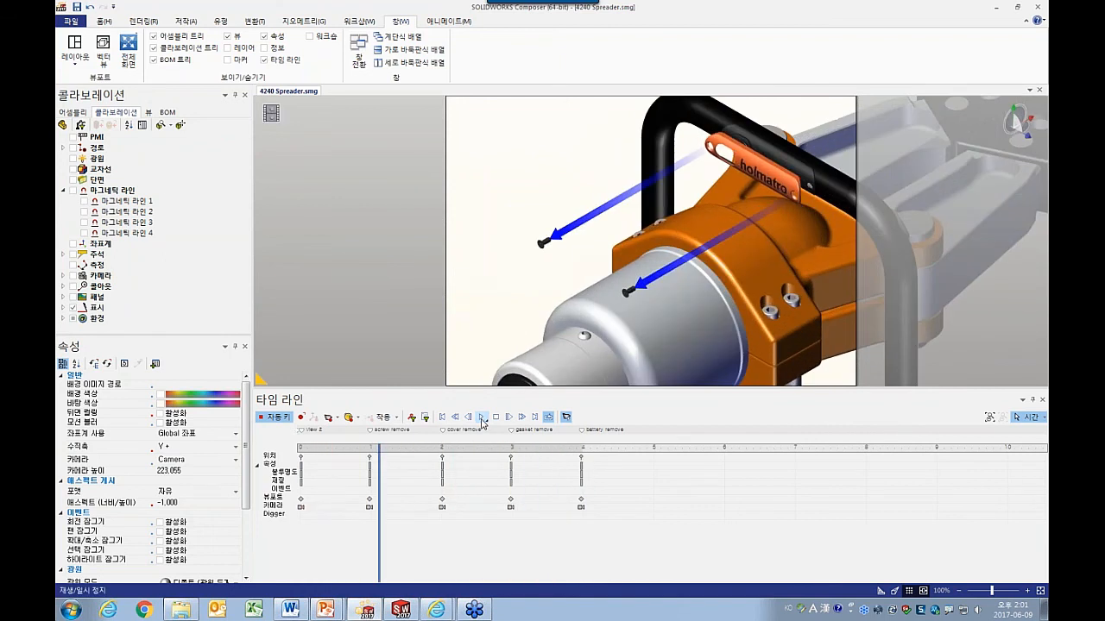
pyautogui.click(74, 308)
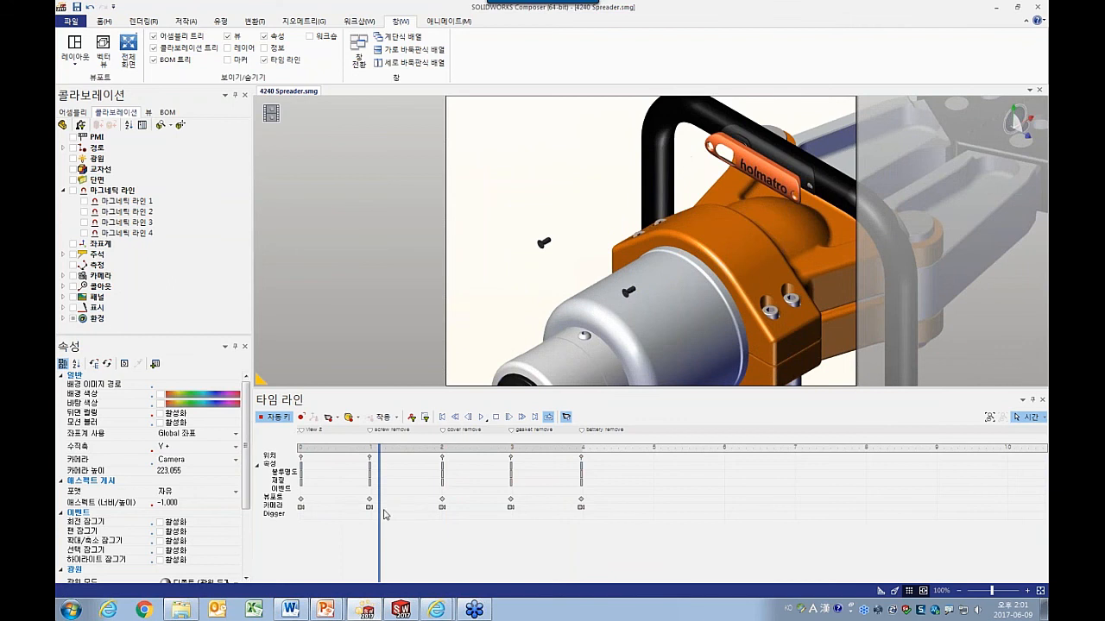
# Copy all keys from 0 to 4 seconds onto the timeline from about 5 to 9 seconds and reverse the copied time selection.
pyautogui.moveTo(379, 523); pyautogui.dragTo(299, 451)
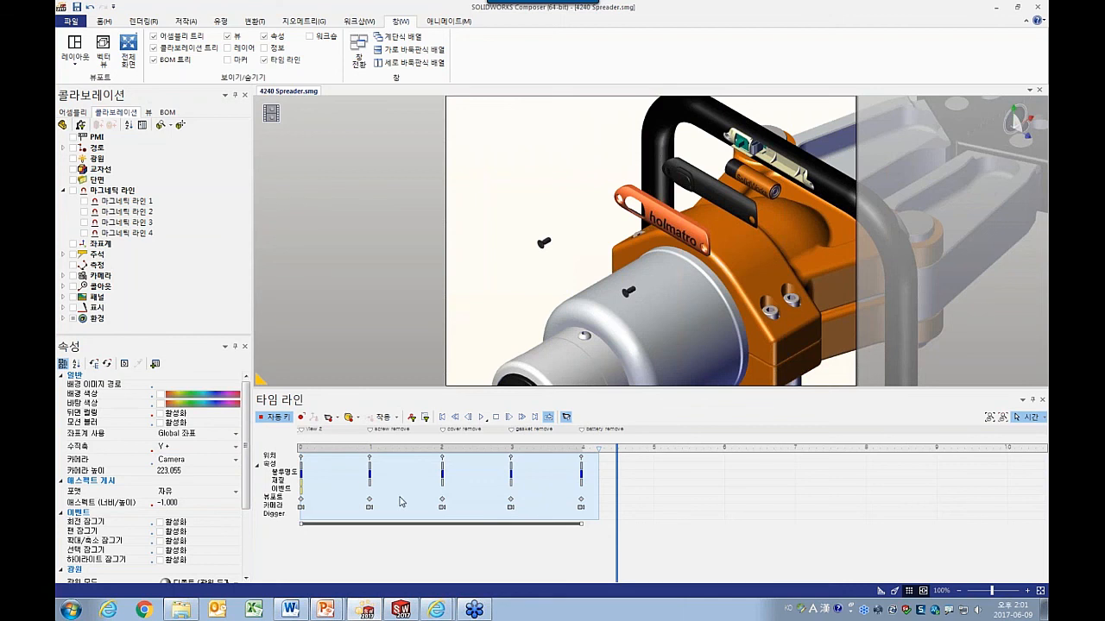
pyautogui.moveTo(374, 523); pyautogui.dragTo(712, 528)
pyautogui.rightClick(673, 496)
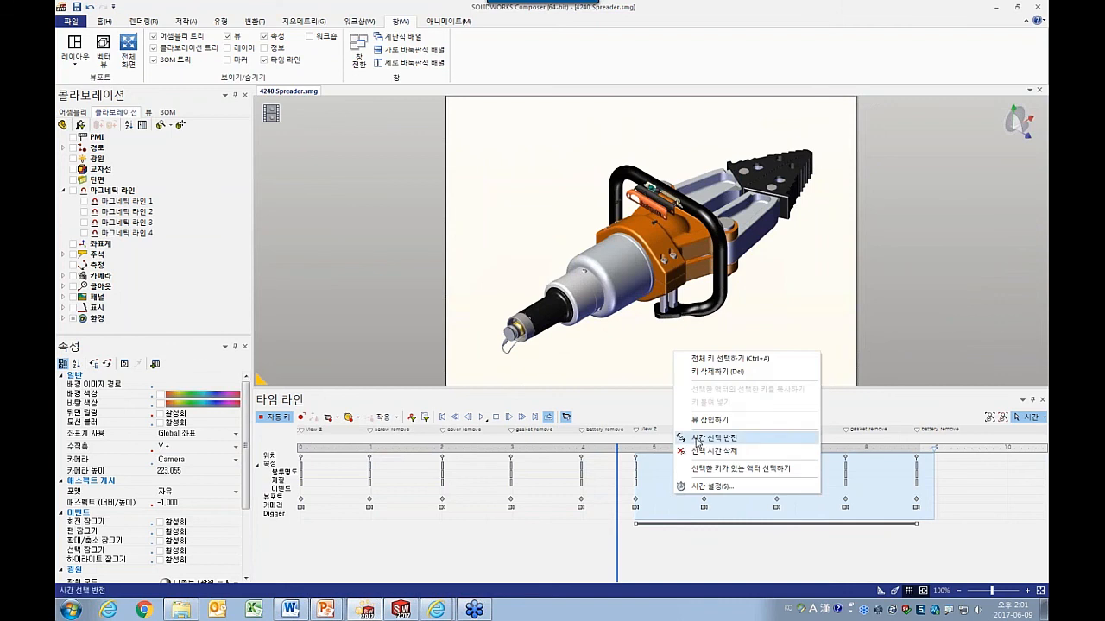
pyautogui.click(697, 440)
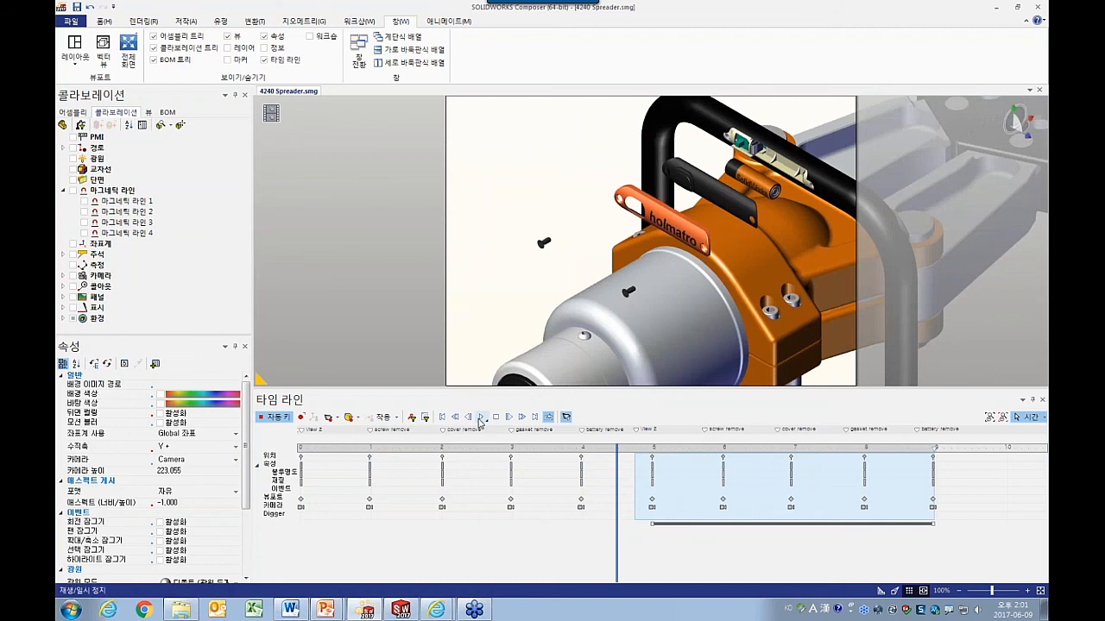
# Play the combined disassembly and reassembly animation from its beginning and stop the playback.
pyautogui.click(482, 418)
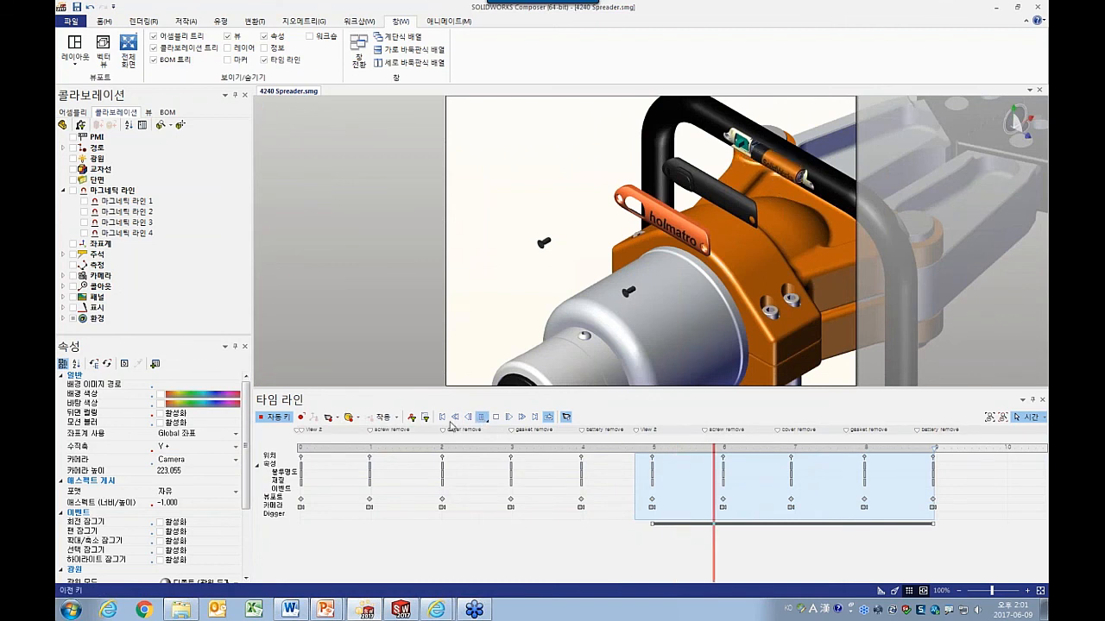
pyautogui.click(496, 417)
pyautogui.click(442, 418)
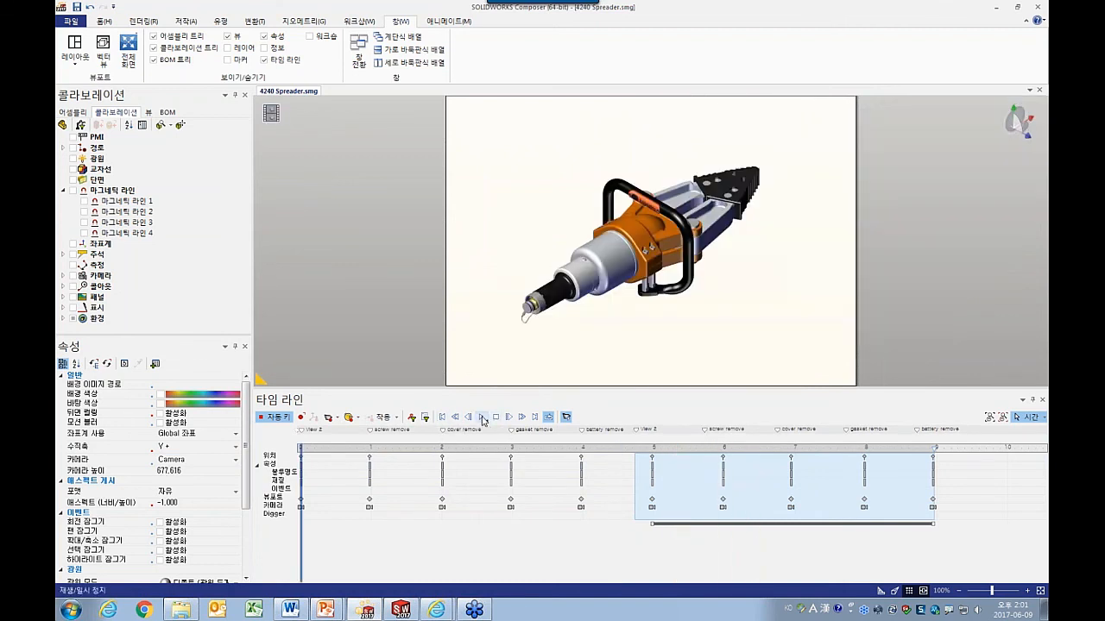
pyautogui.click(483, 418)
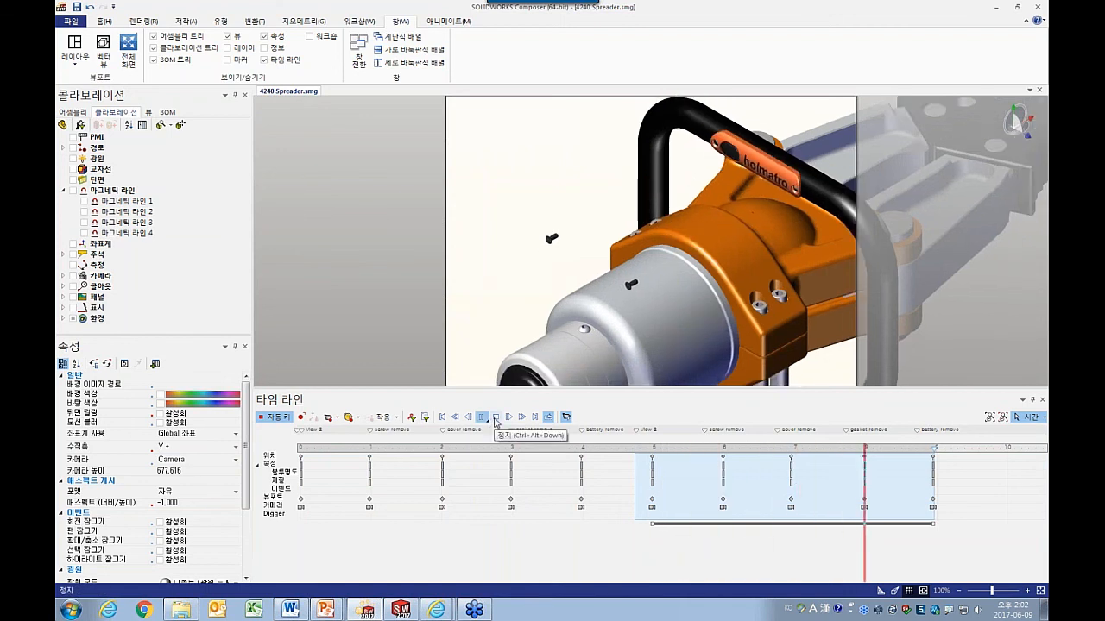
pyautogui.click(496, 419)
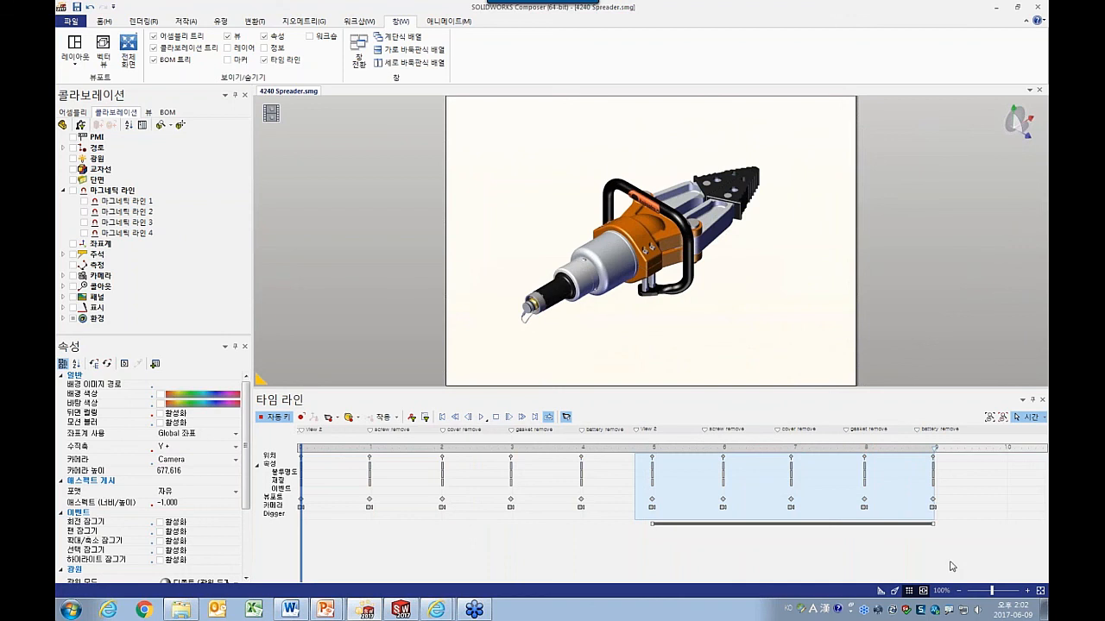
# Select all keys on the timeline and delete them, keeping the saved views available for a new animation.
pyautogui.click(950, 564)
pyautogui.click(148, 113)
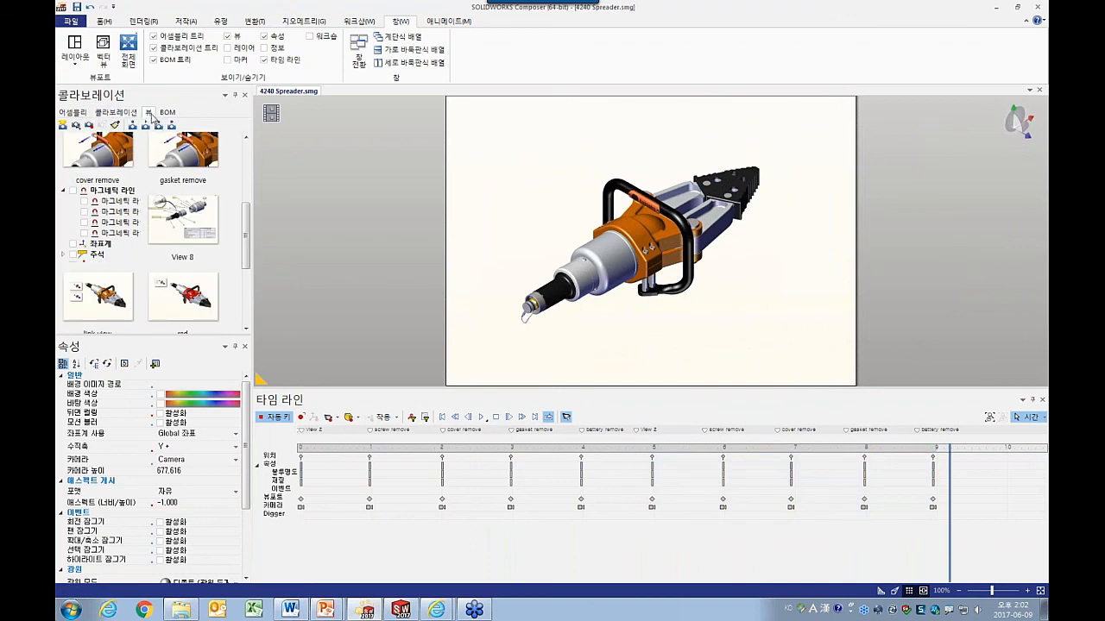
pyautogui.moveTo(970, 542); pyautogui.dragTo(293, 436)
pyautogui.press('Delete')
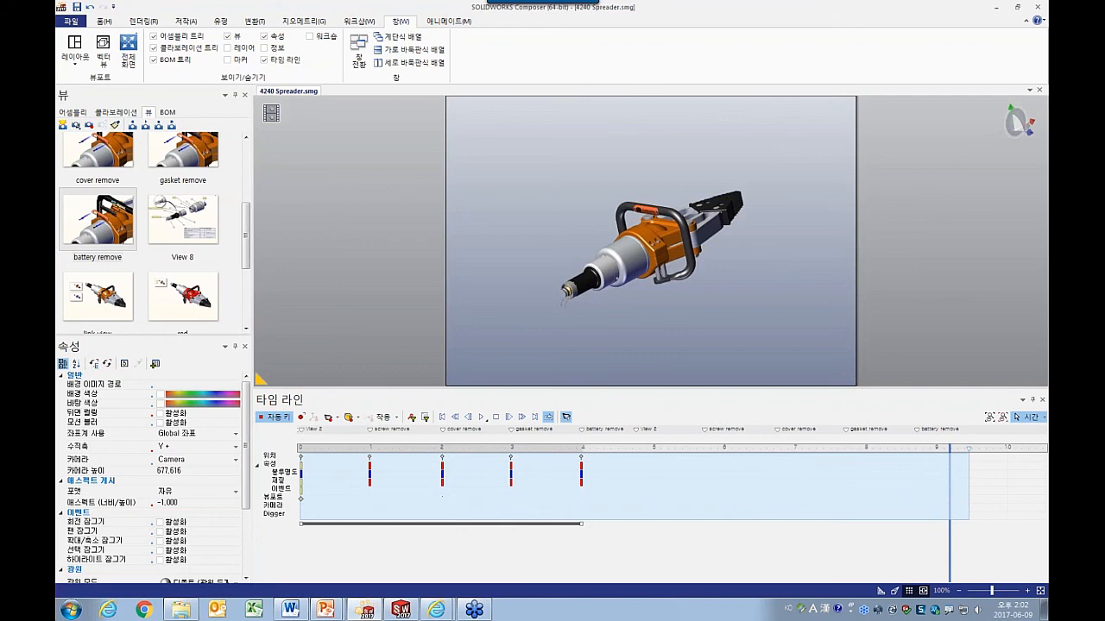
pyautogui.click(355, 557)
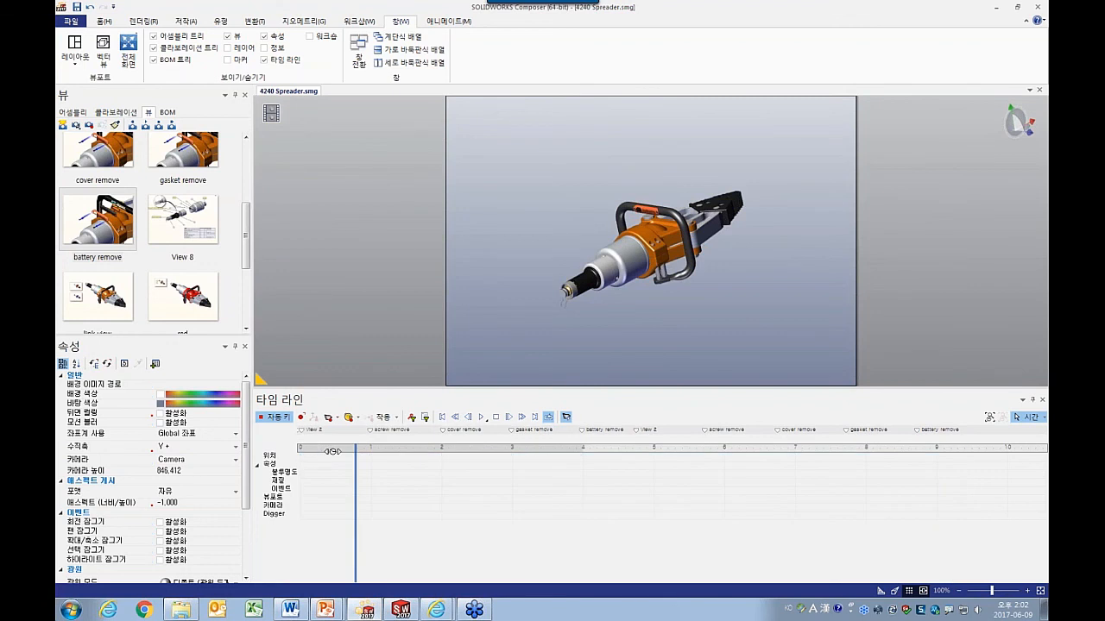
# Place View 2 on the empty timeline with keys at 0 and 1 seconds.
pyautogui.scroll(3, 231, 192)
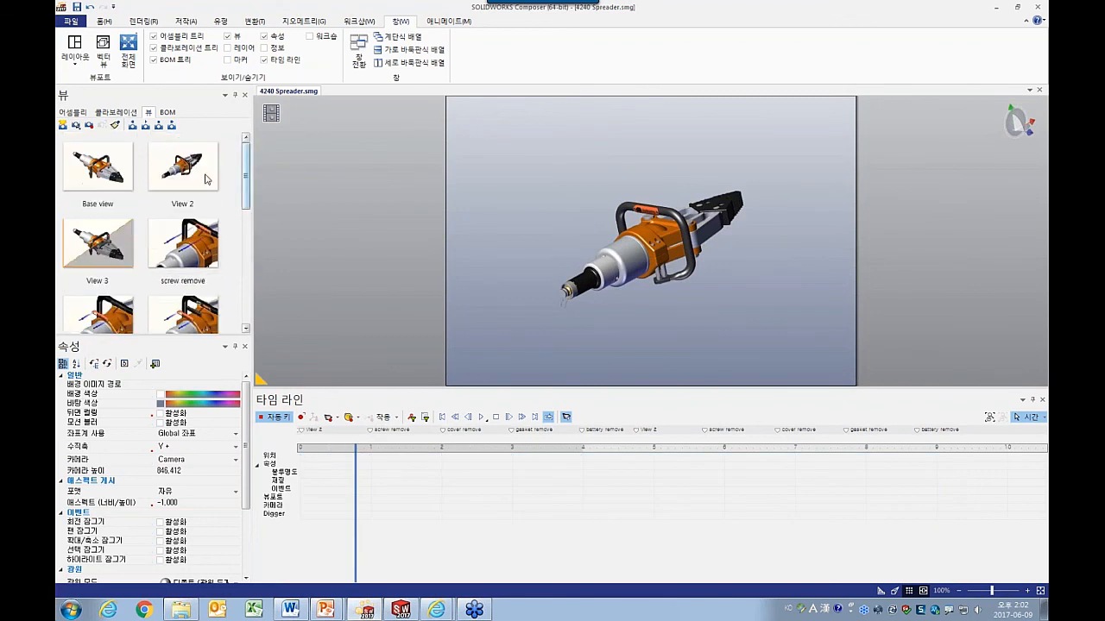
pyautogui.moveTo(205, 175); pyautogui.dragTo(429, 490)
pyautogui.moveTo(313, 525); pyautogui.dragTo(453, 446)
# With the time at 2 seconds, select the battery cover screws and translate them a short distance out of the orange cover.
pyautogui.scroll(-2, 578, 207)
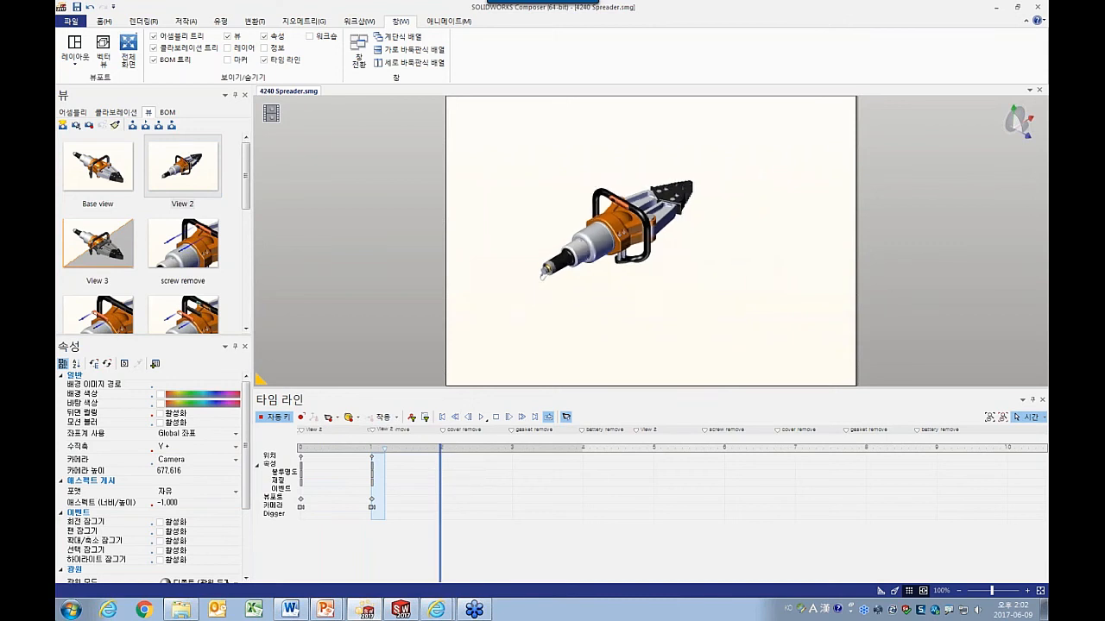
pyautogui.scroll(3, 578, 208)
pyautogui.scroll(5, 582, 210)
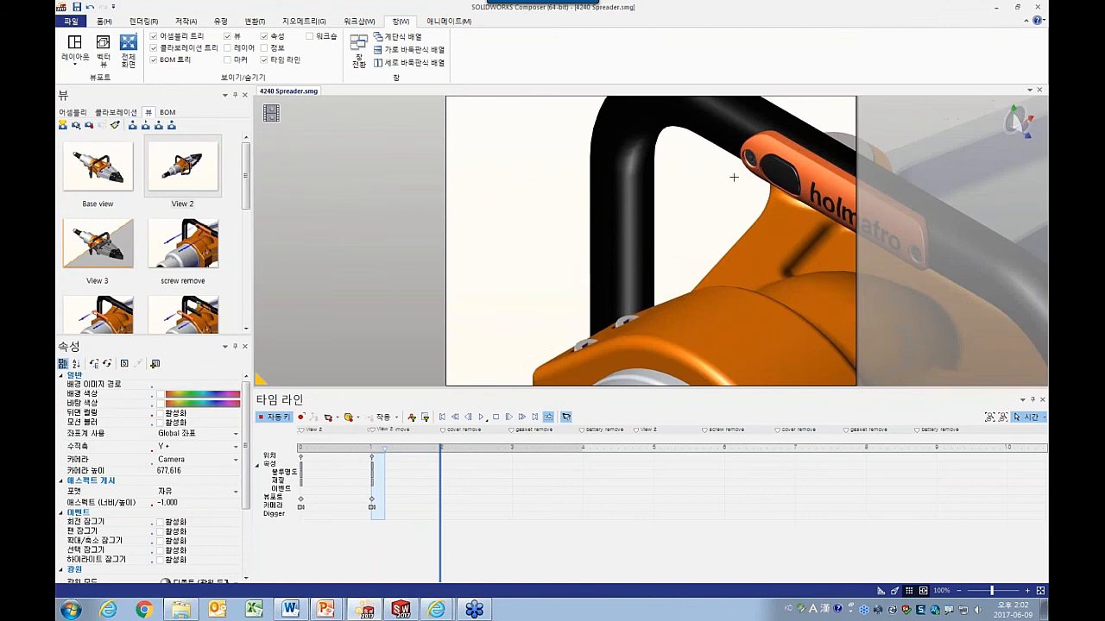
pyautogui.scroll(-1, 728, 179)
pyautogui.click(743, 164)
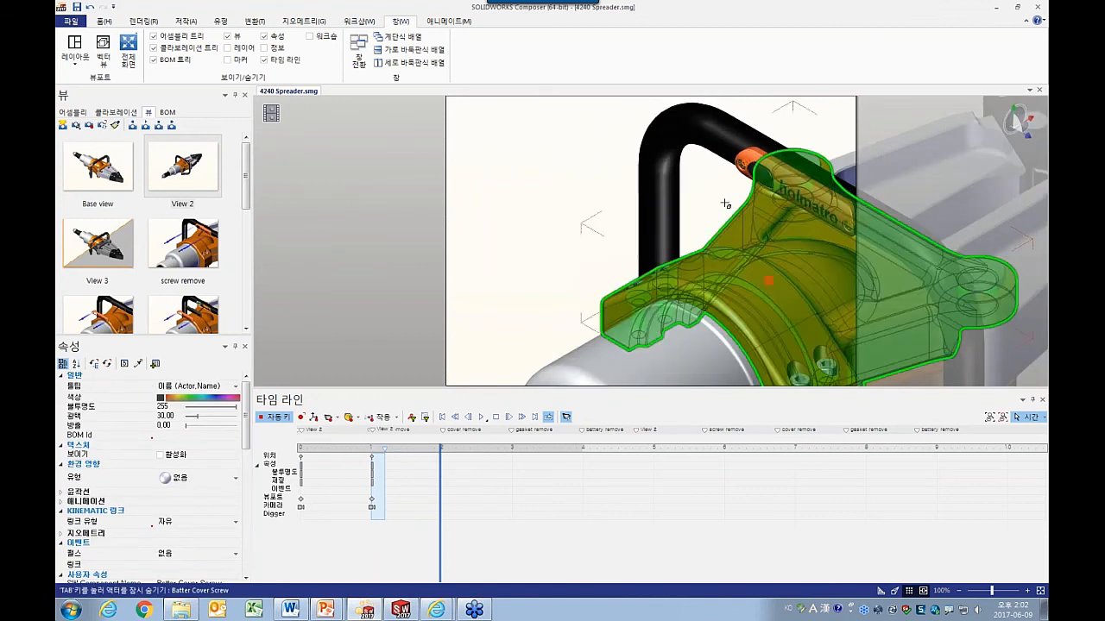
pyautogui.rightClick(607, 183)
pyautogui.click(631, 191)
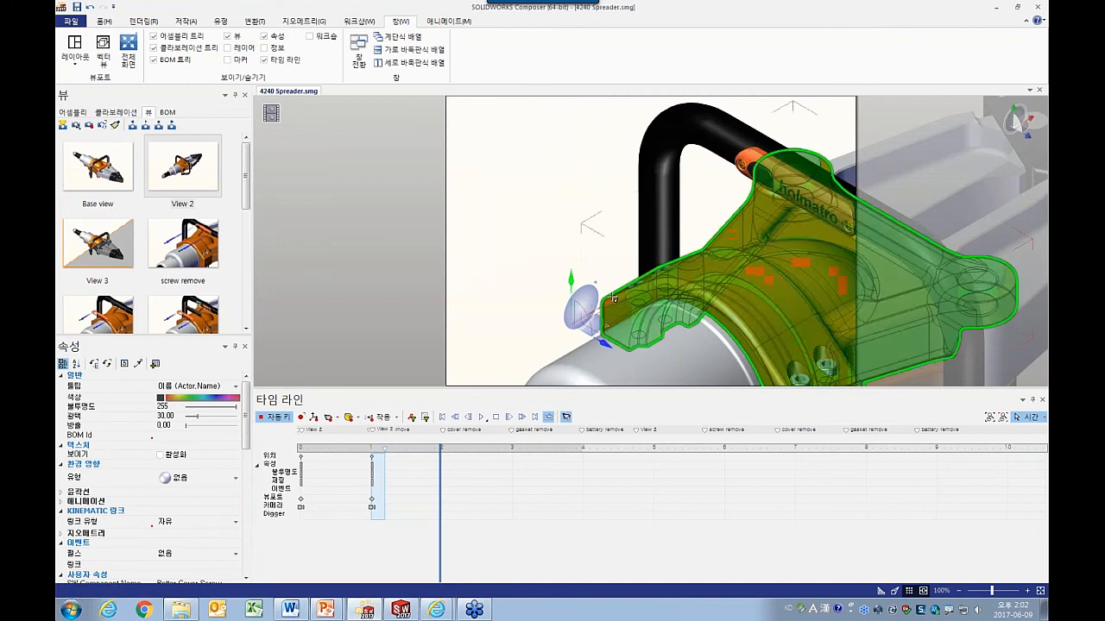
pyautogui.moveTo(603, 298); pyautogui.dragTo(563, 322)
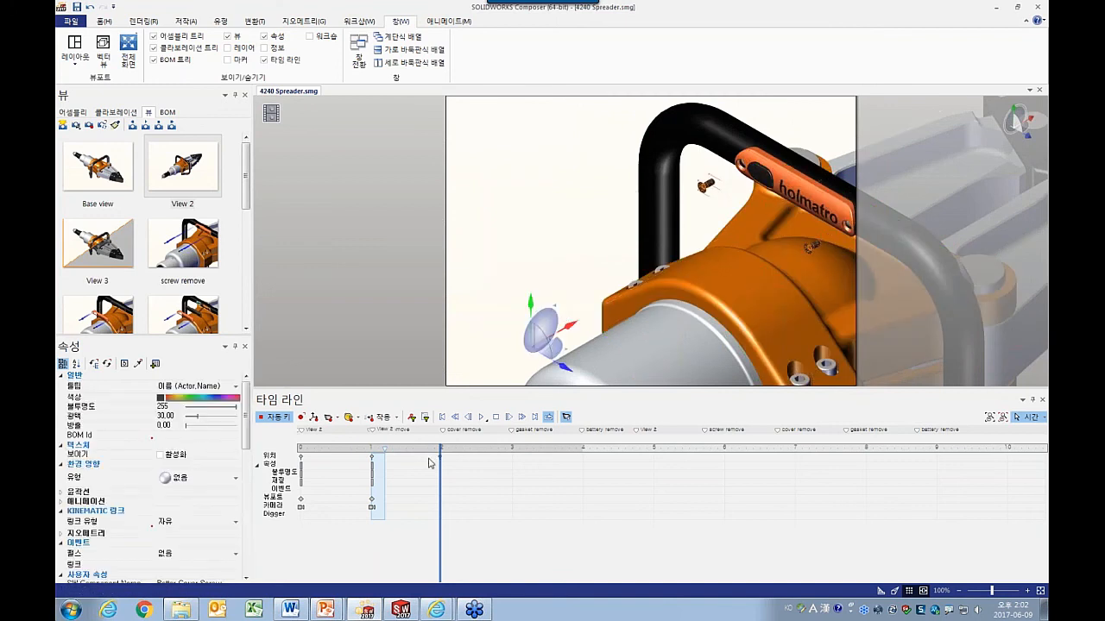
pyautogui.click(278, 418)
# Play the screw removal animation from its beginning and pause it after the screws have moved out.
pyautogui.click(441, 418)
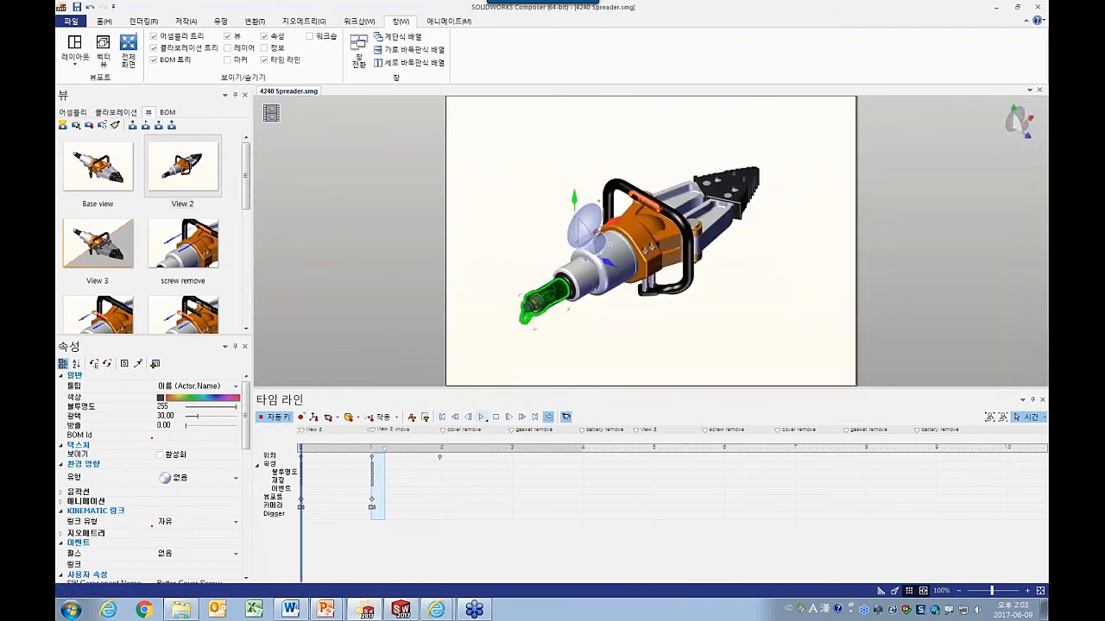
pyautogui.click(481, 418)
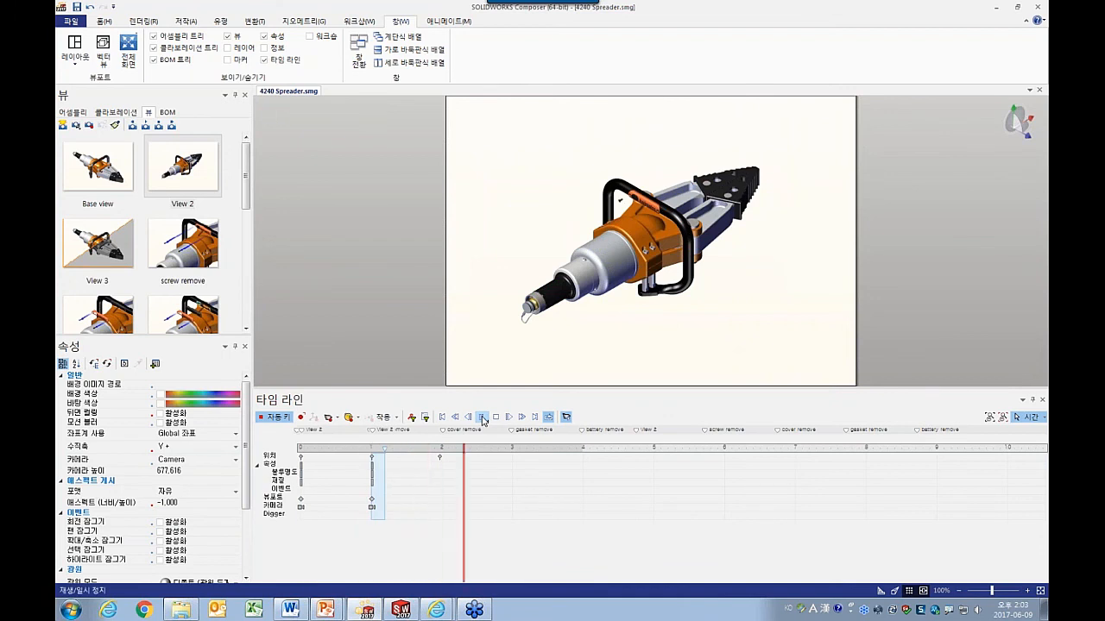
pyautogui.click(482, 418)
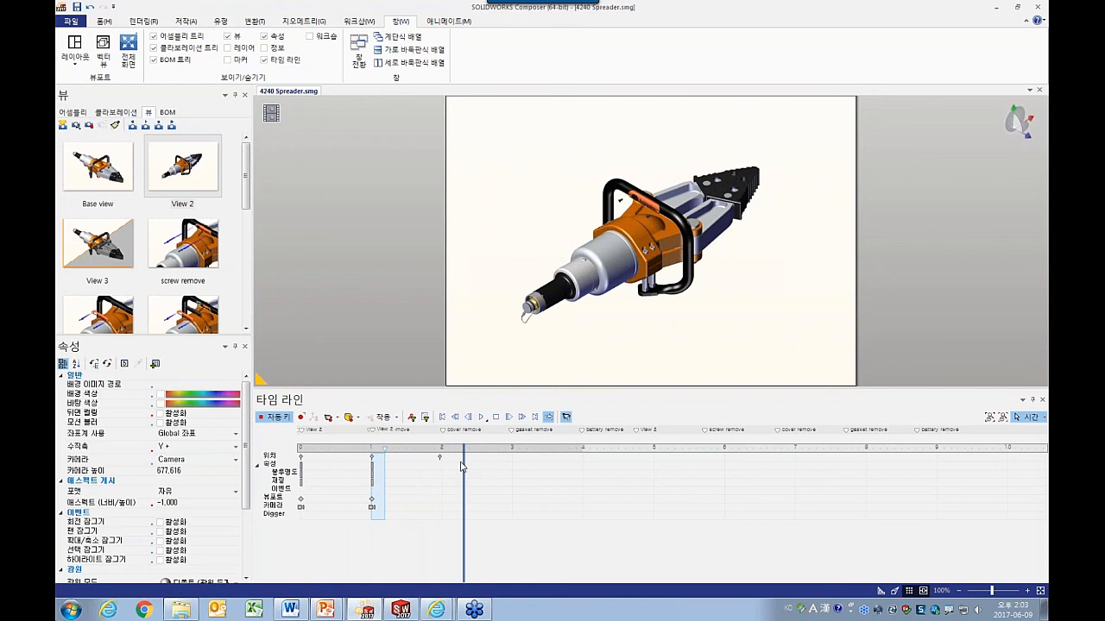
# Magnify the orange battery cover with the Digger at radius 41, record its key at 1 second, and play the animation from the start.
pyautogui.moveTo(463, 448); pyautogui.dragTo(372, 455)
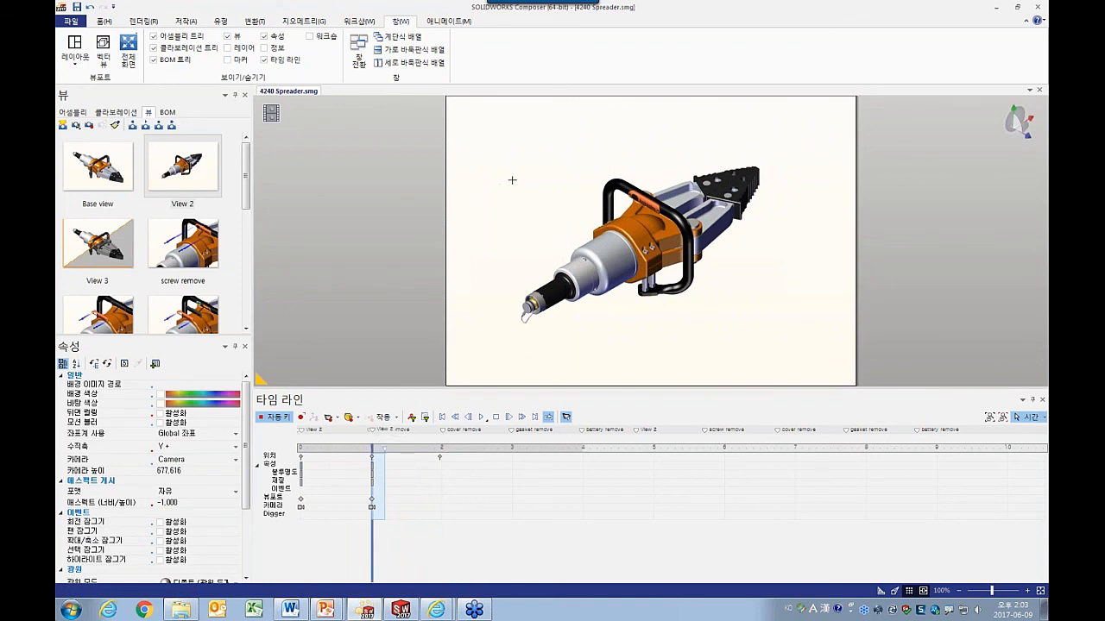
pyautogui.press('space')
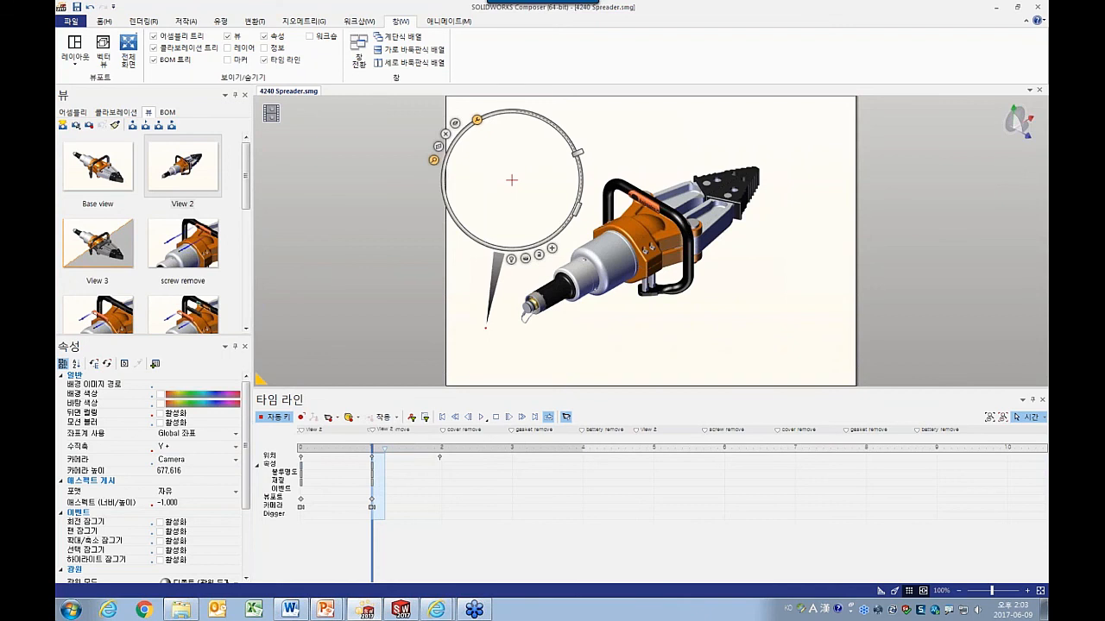
pyautogui.moveTo(485, 328); pyautogui.dragTo(525, 126)
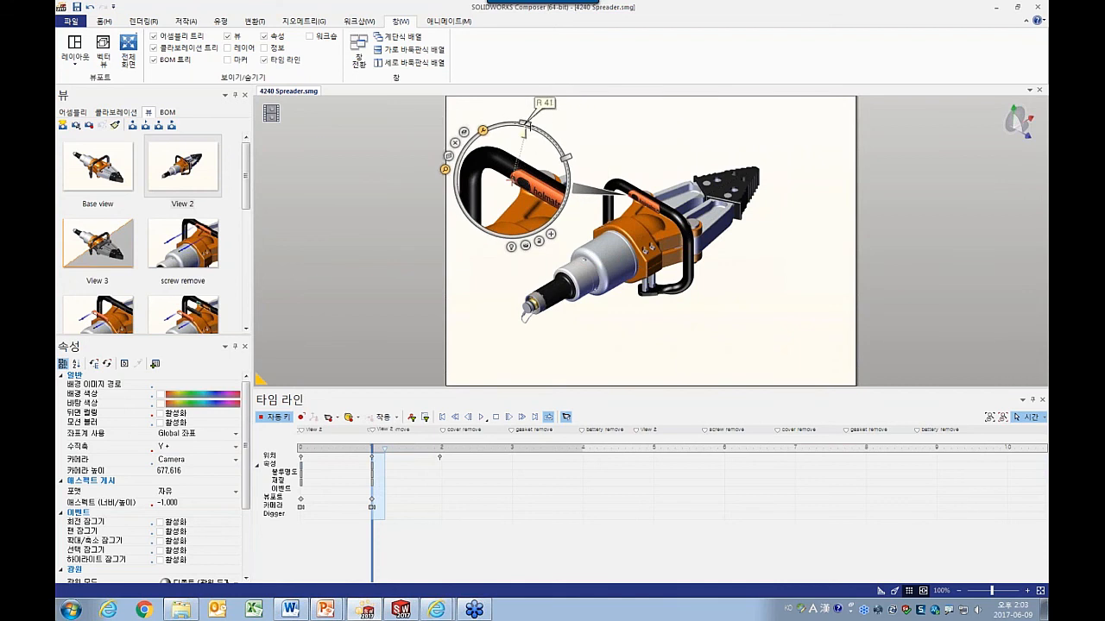
pyautogui.moveTo(566, 157); pyautogui.dragTo(559, 144)
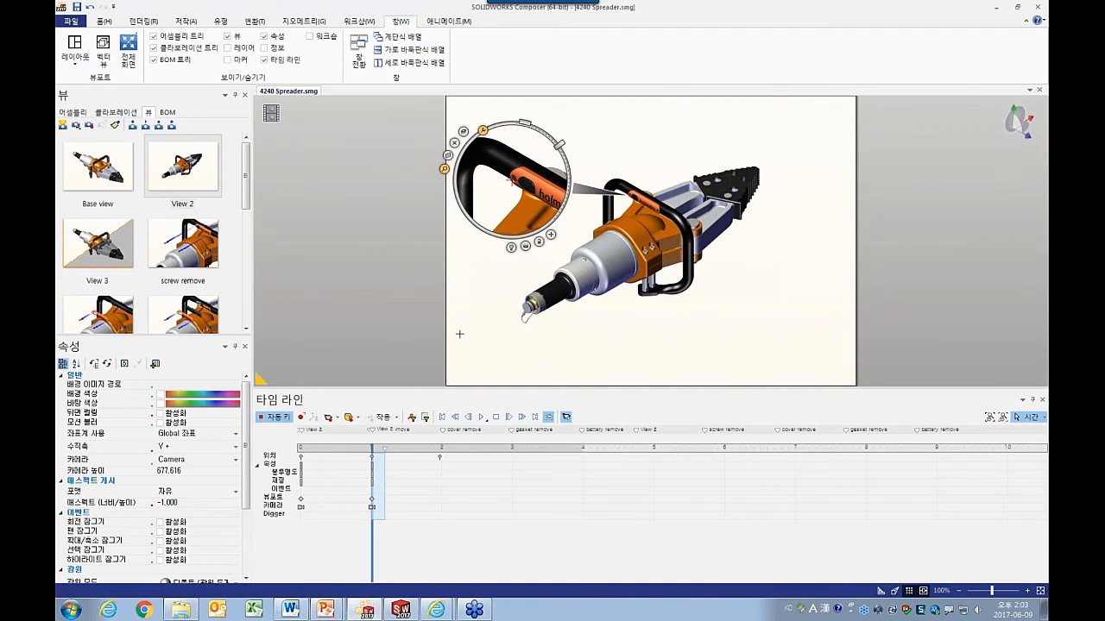
pyautogui.click(348, 418)
pyautogui.moveTo(370, 535); pyautogui.dragTo(301, 516)
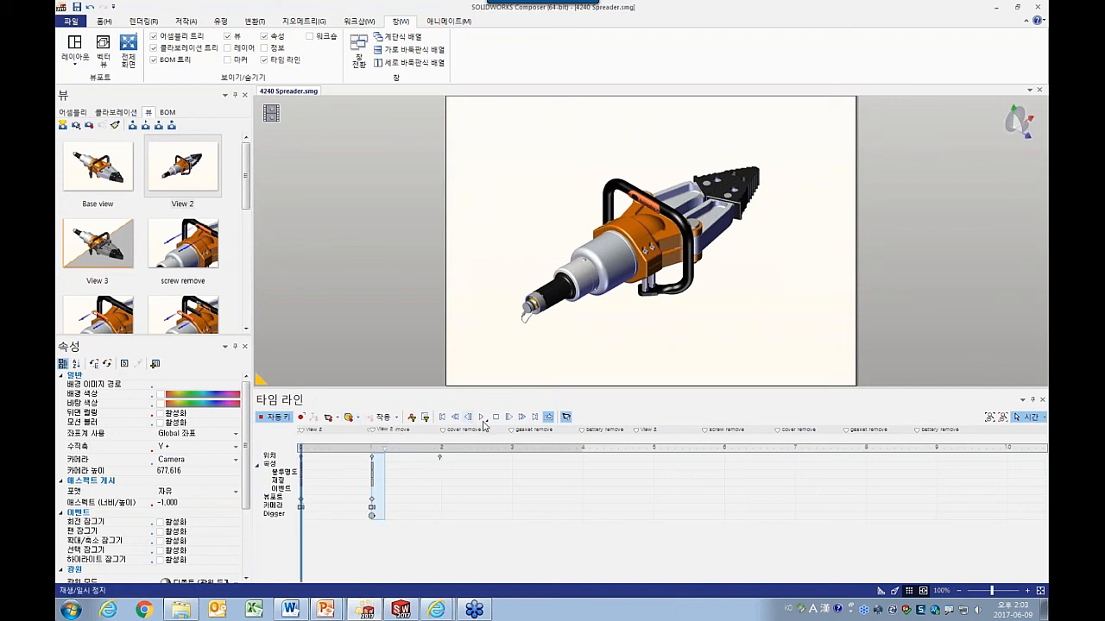
pyautogui.click(483, 418)
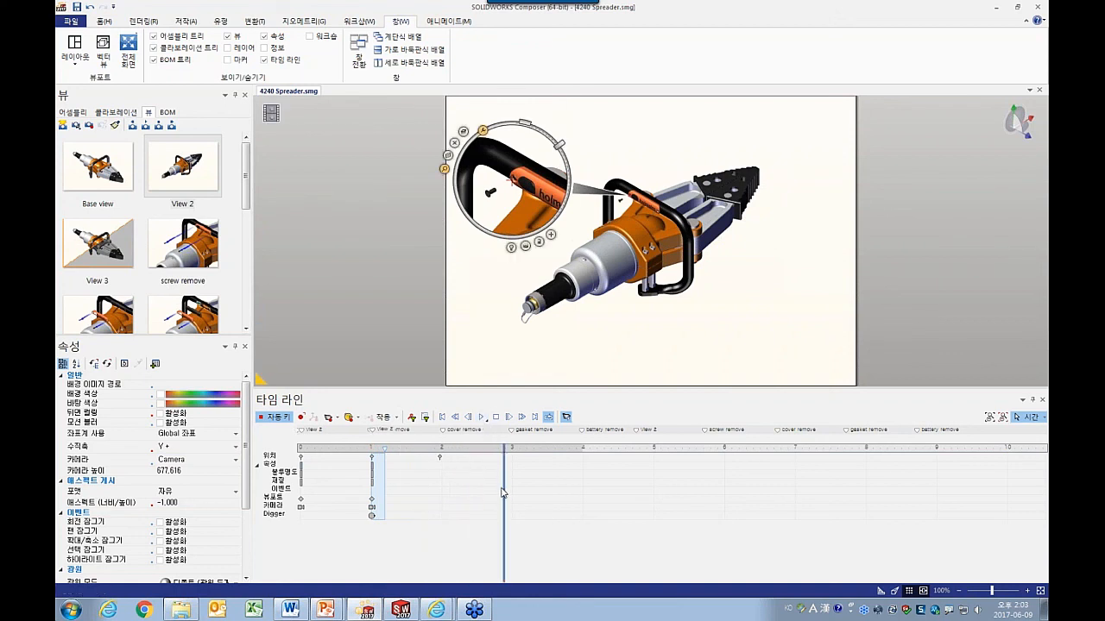
# Hide the Digger at 2 seconds and record a Digger key there.
pyautogui.moveTo(504, 492); pyautogui.dragTo(440, 485)
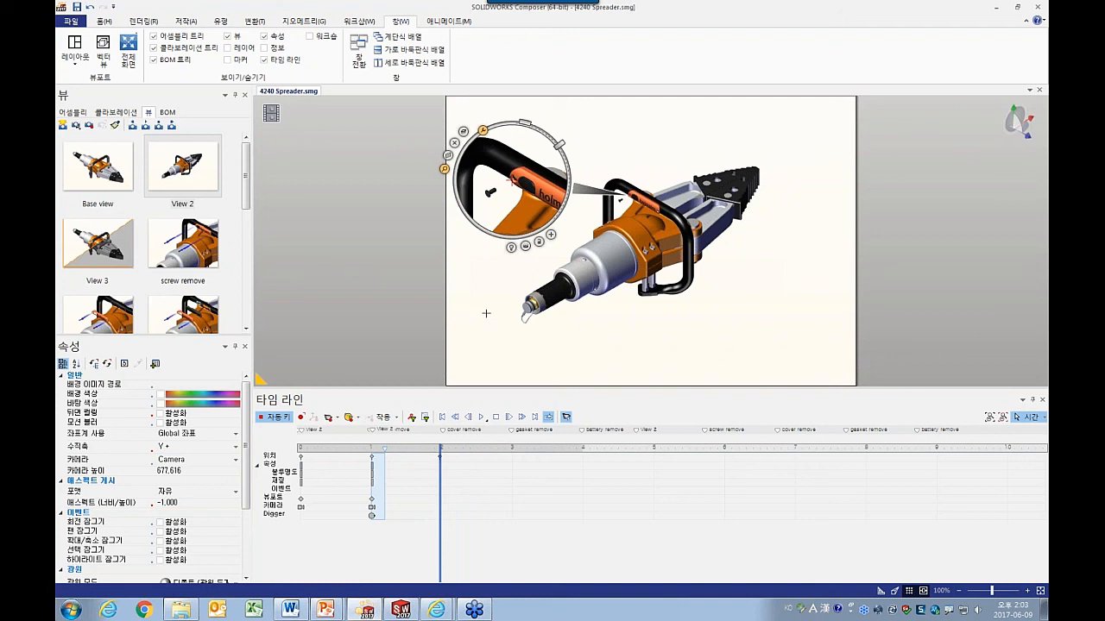
pyautogui.press('space')
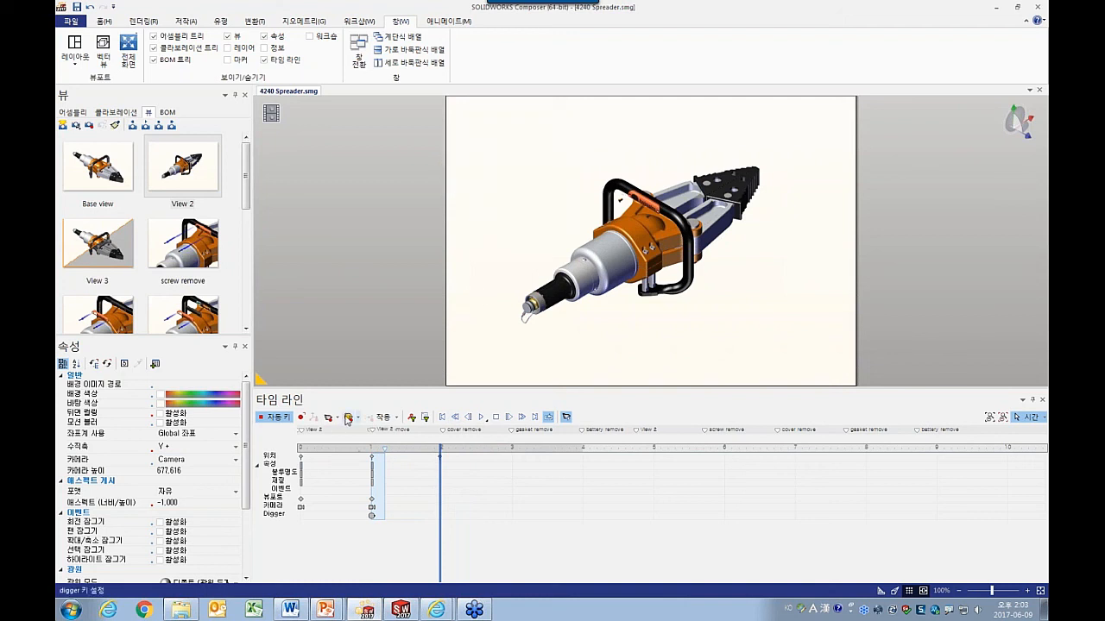
# Zoom in on the orange battery cover at 3 seconds, record the camera position as a key, and scrub the time back to check it.
pyautogui.moveTo(445, 555); pyautogui.dragTo(511, 549)
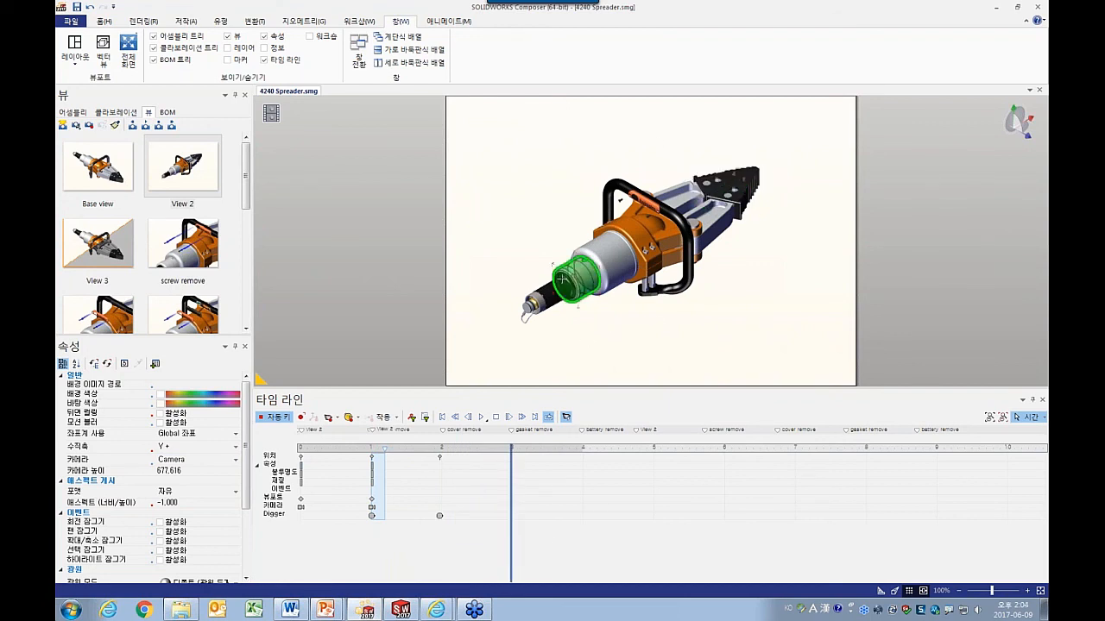
pyautogui.scroll(10, 618, 215)
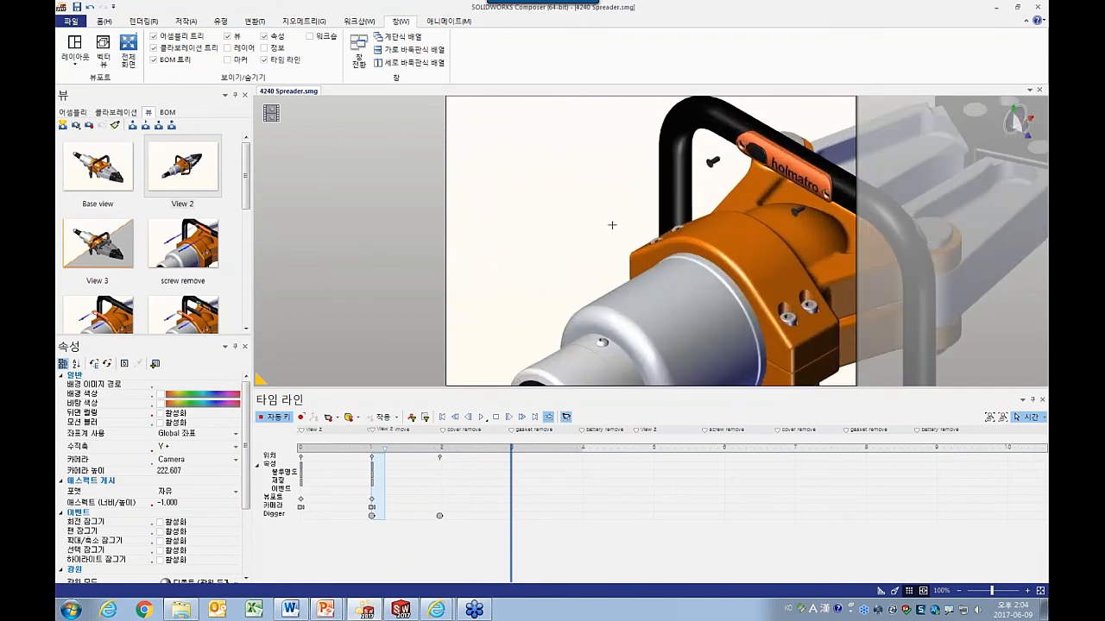
pyautogui.moveTo(611, 224); pyautogui.dragTo(564, 224)
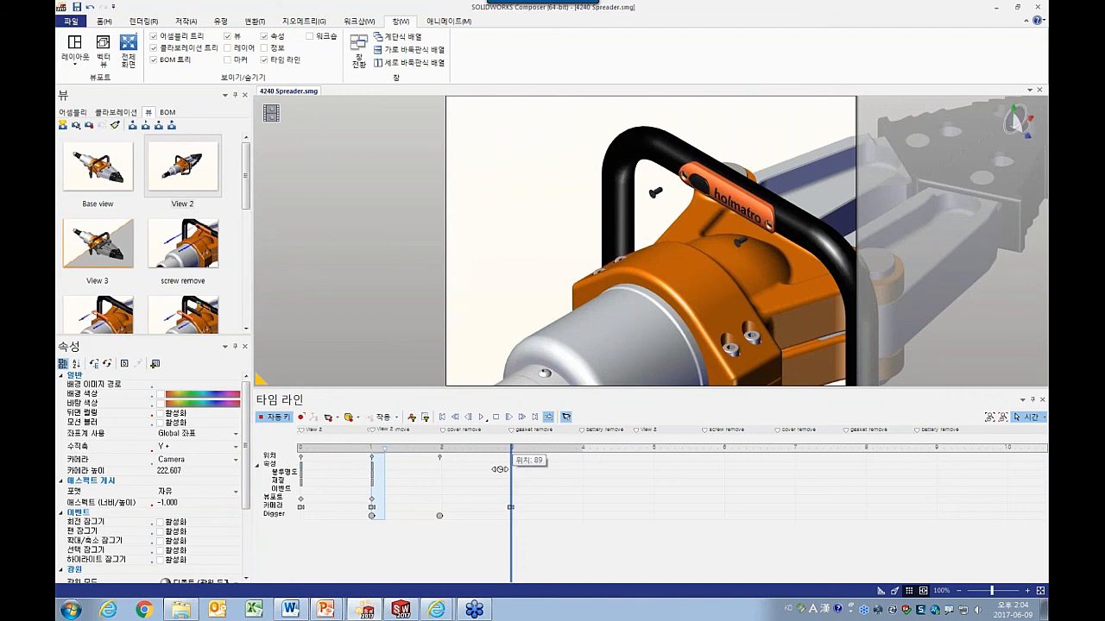
pyautogui.moveTo(513, 476); pyautogui.dragTo(431, 494)
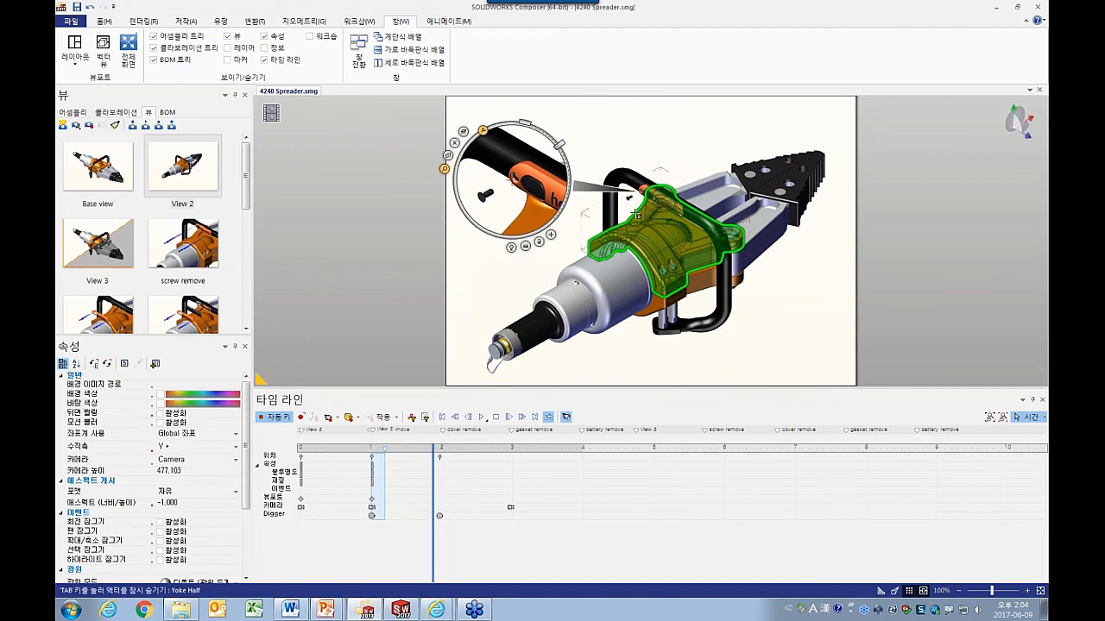
# Fade out the removed cover screws with opacity keys of 255 just before 2 seconds and 0 at position 62, and scrub back to check.
pyautogui.click(670, 225)
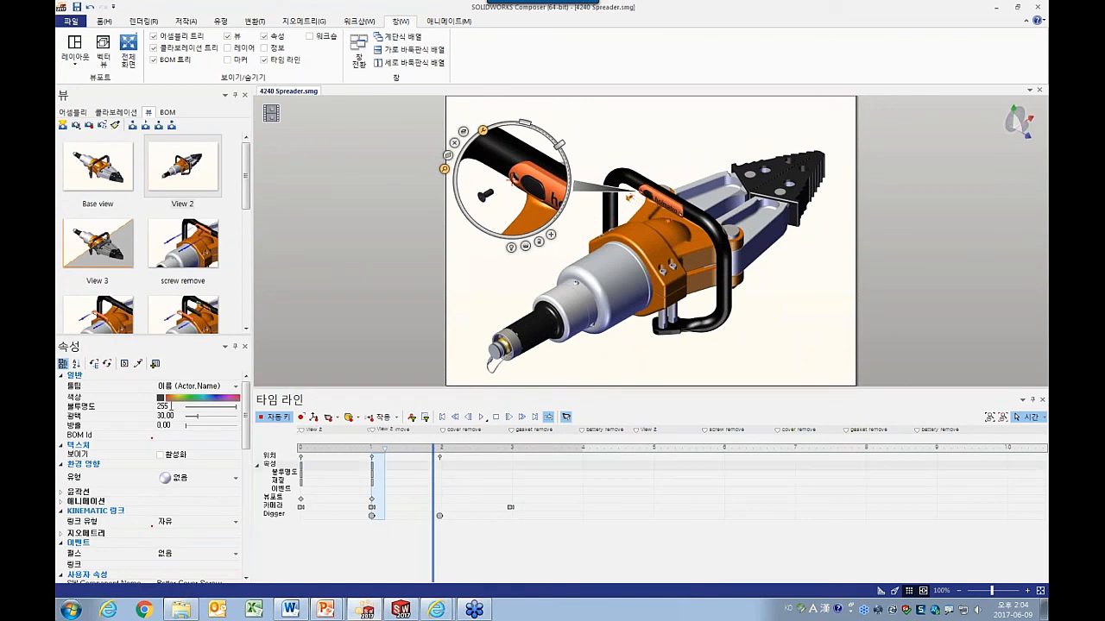
pyautogui.click(170, 406)
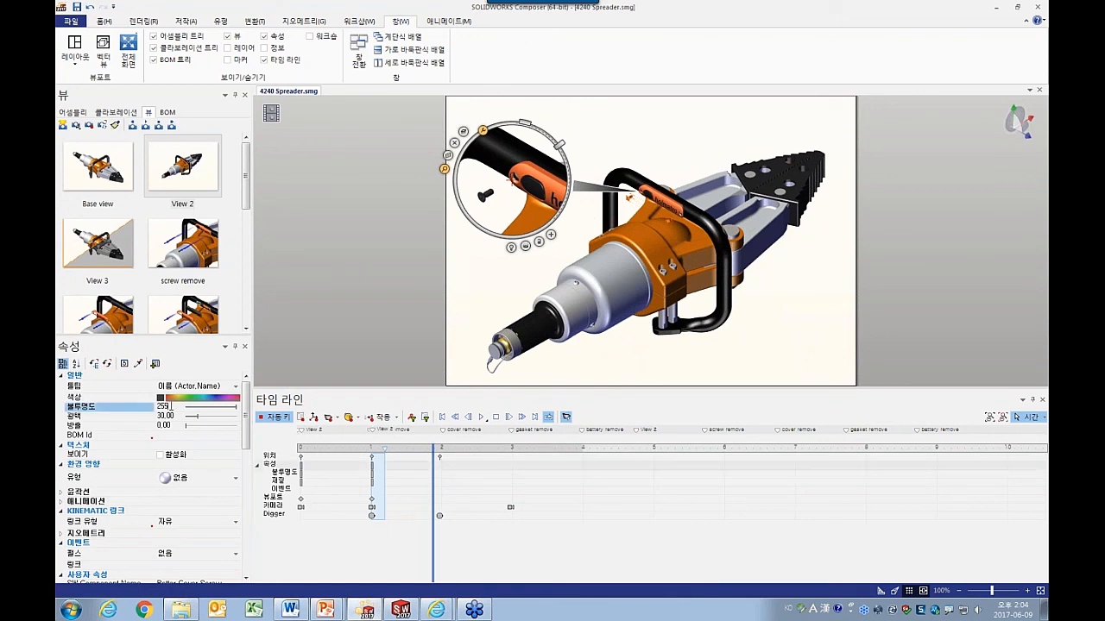
pyautogui.click(301, 418)
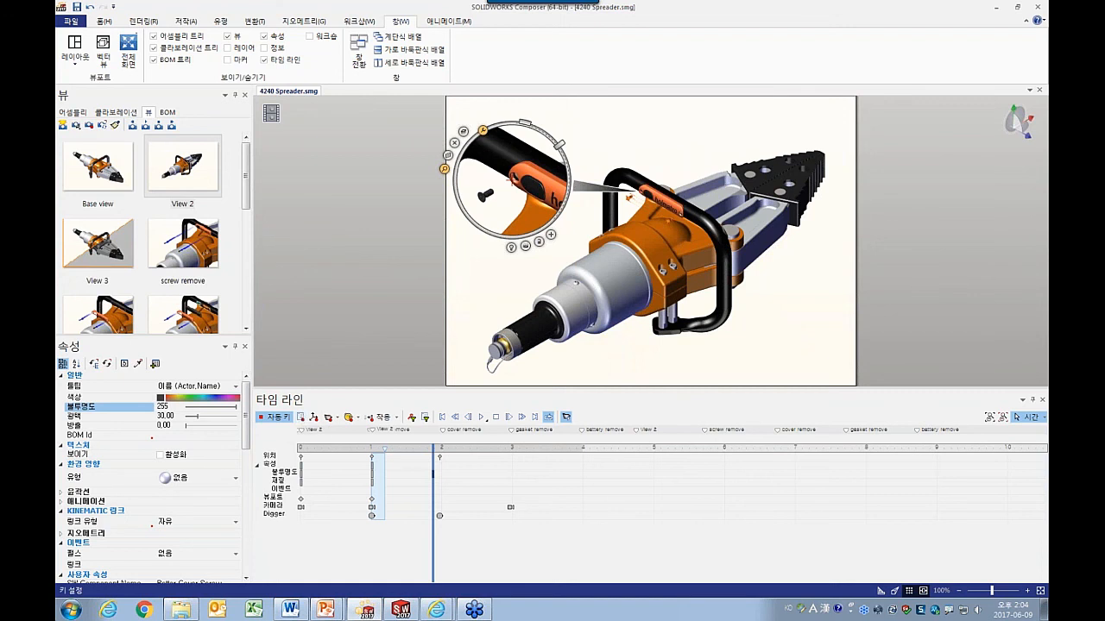
pyautogui.moveTo(433, 498); pyautogui.dragTo(447, 497)
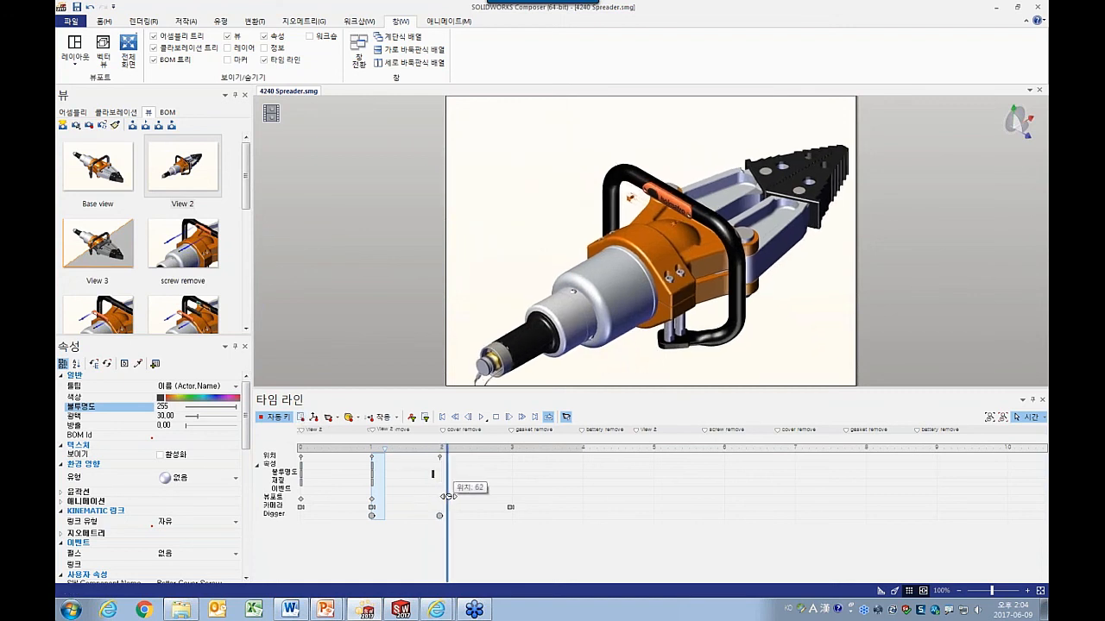
pyautogui.moveTo(233, 411); pyautogui.dragTo(185, 416)
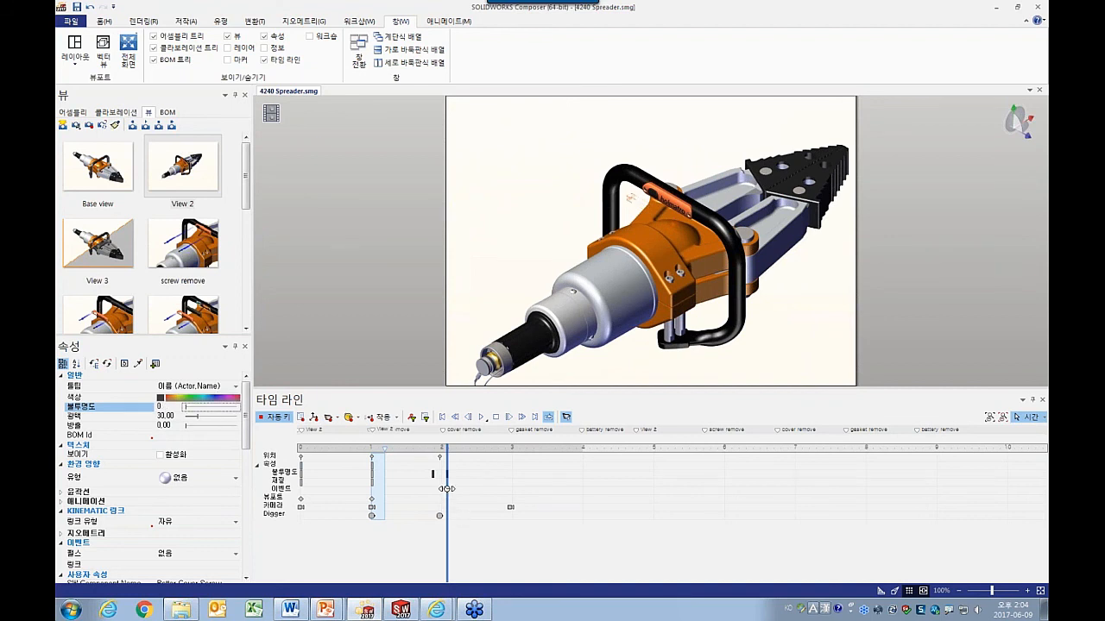
pyautogui.moveTo(446, 489); pyautogui.dragTo(432, 481)
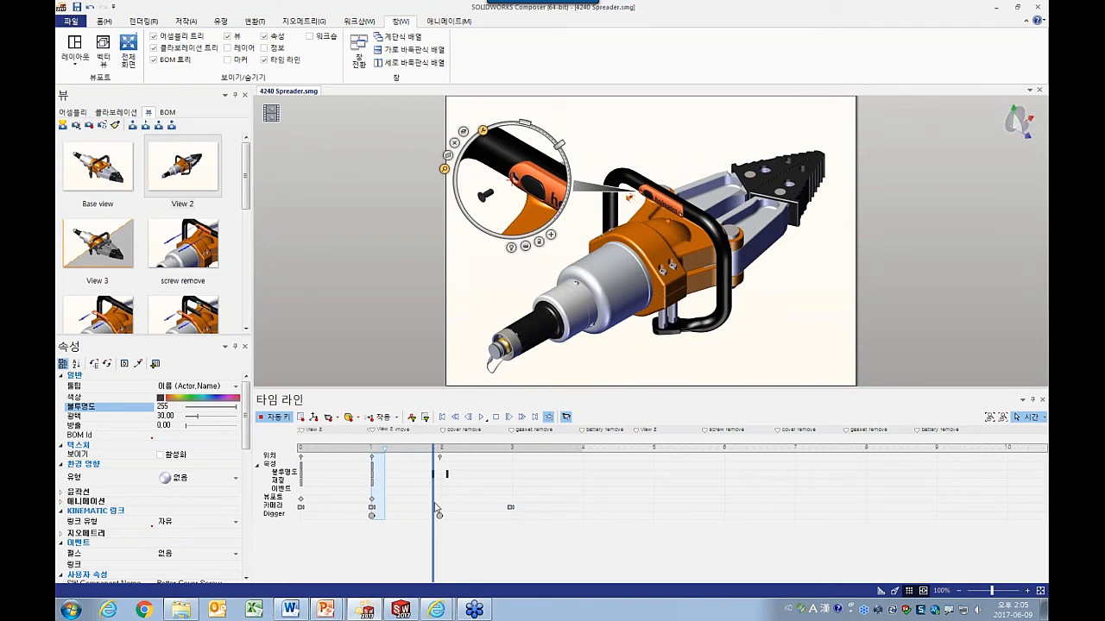
# Record a position key for the Handle Battery Cover at 3 seconds and translate the cover out of the handle at 4 seconds.
pyautogui.moveTo(432, 500); pyautogui.dragTo(511, 506)
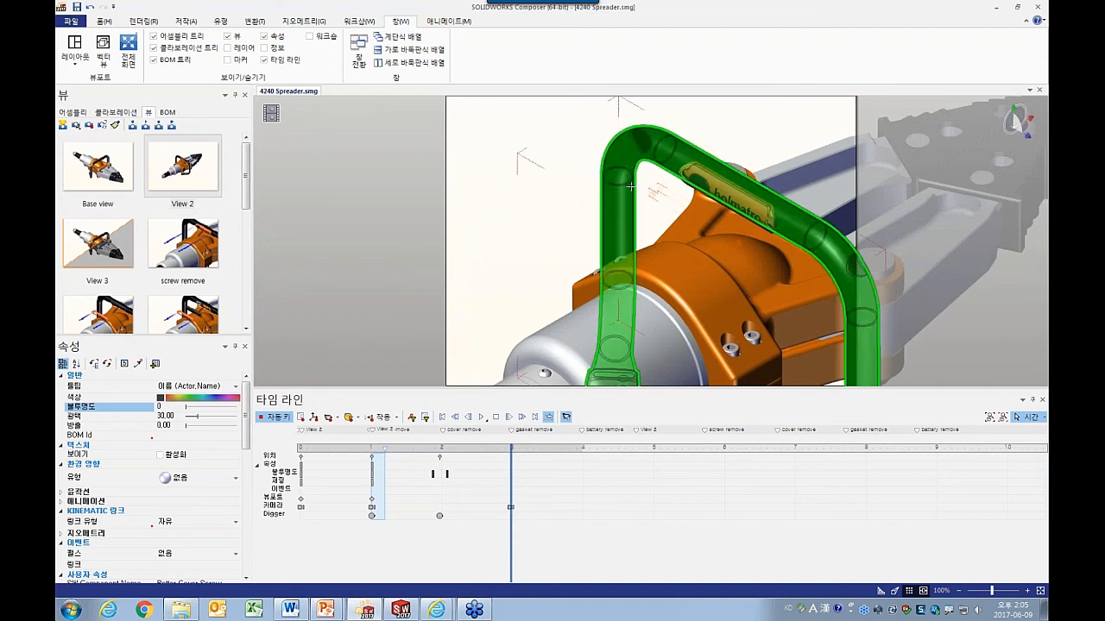
pyautogui.click(740, 195)
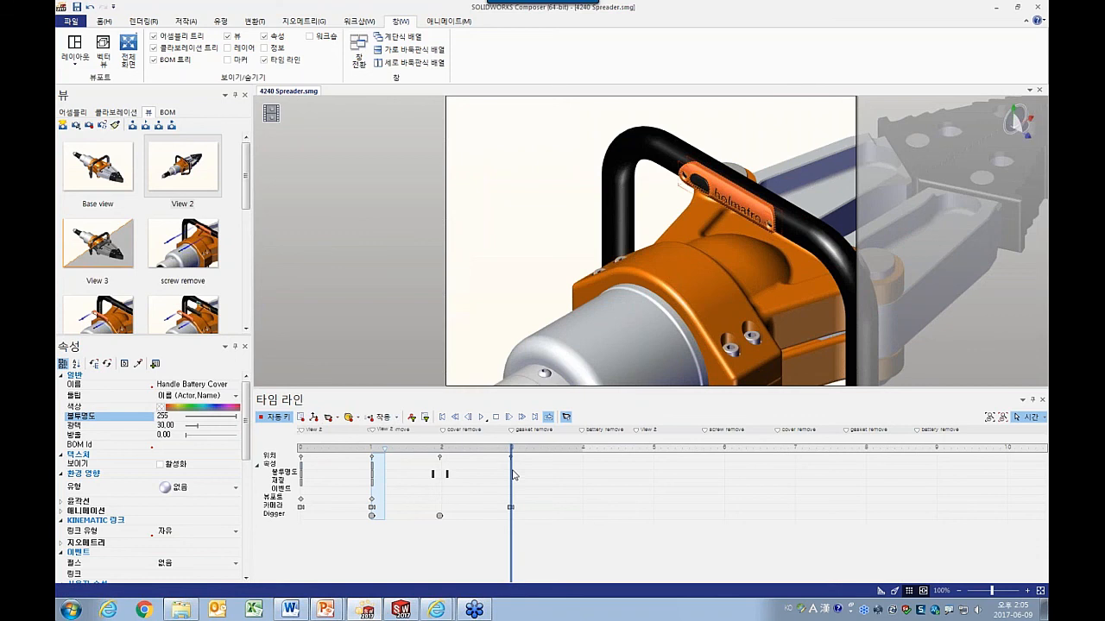
pyautogui.moveTo(510, 470); pyautogui.dragTo(581, 469)
pyautogui.rightClick(546, 186)
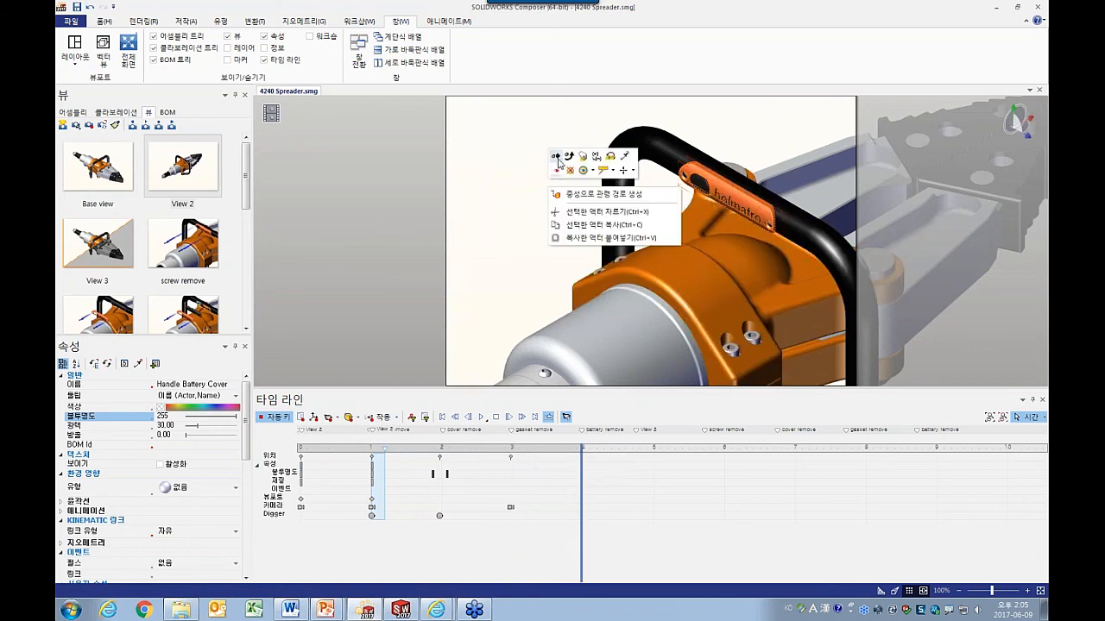
pyautogui.click(560, 157)
pyautogui.moveTo(763, 180); pyautogui.dragTo(689, 223)
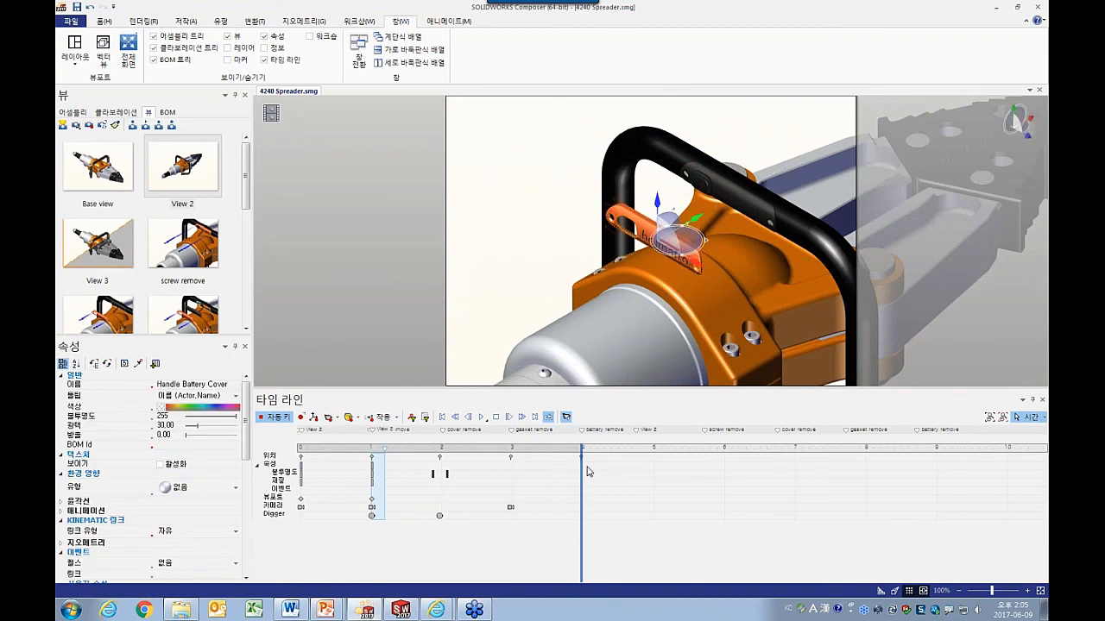
# Fade out the Handle Battery Cover with opacity keys of 255 just before 4 seconds and 0 at position 122.
pyautogui.moveTo(582, 469); pyautogui.dragTo(575, 472)
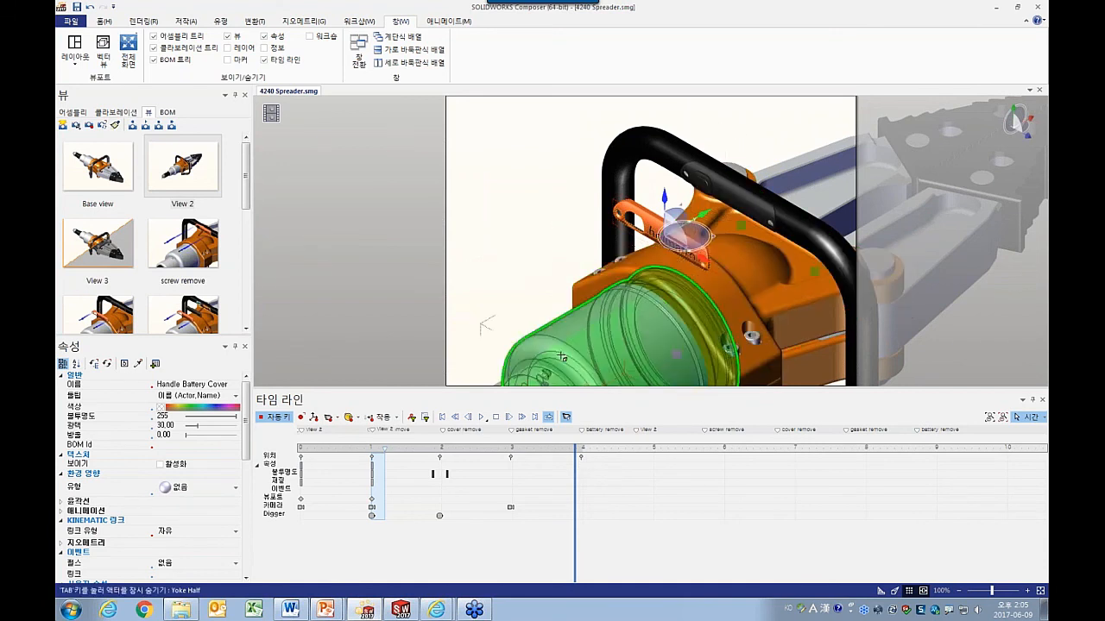
pyautogui.click(176, 420)
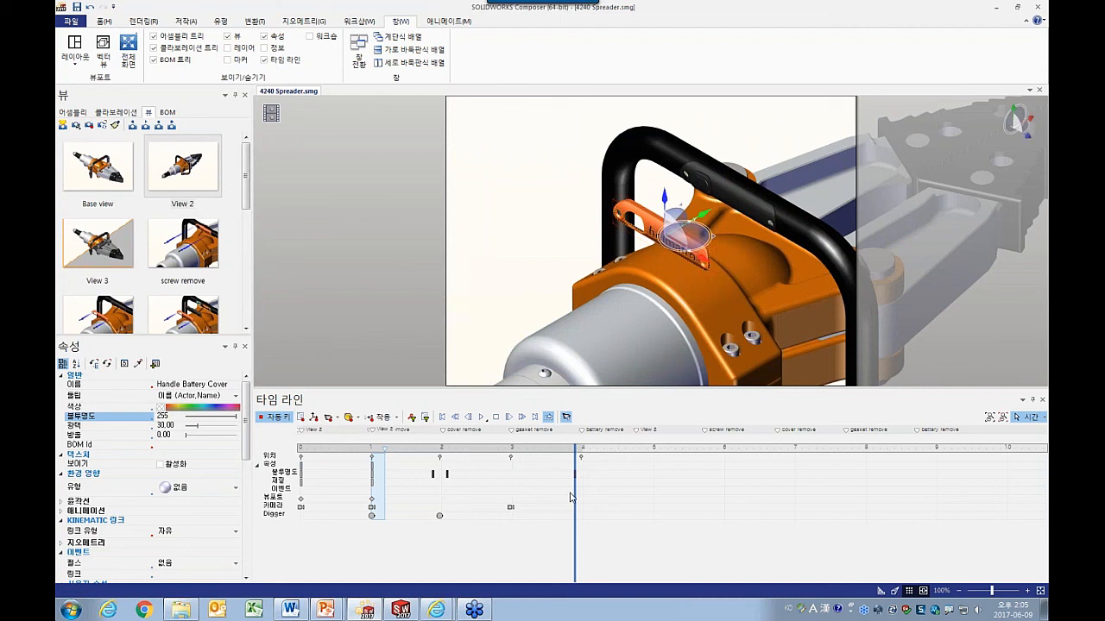
pyautogui.moveTo(575, 495); pyautogui.dragTo(588, 498)
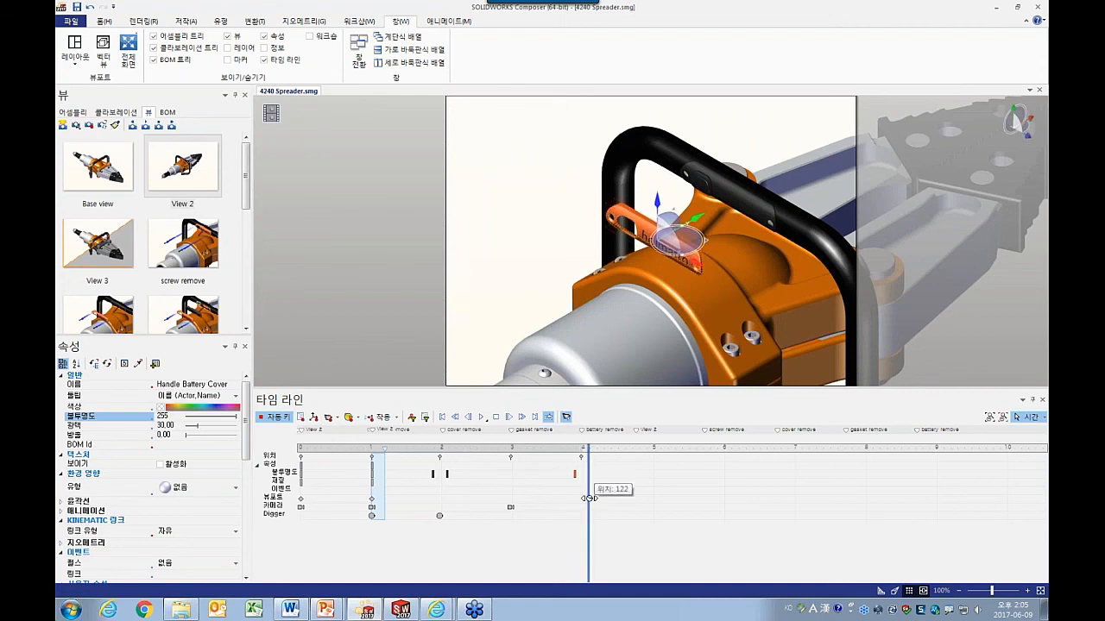
pyautogui.moveTo(231, 421); pyautogui.dragTo(184, 423)
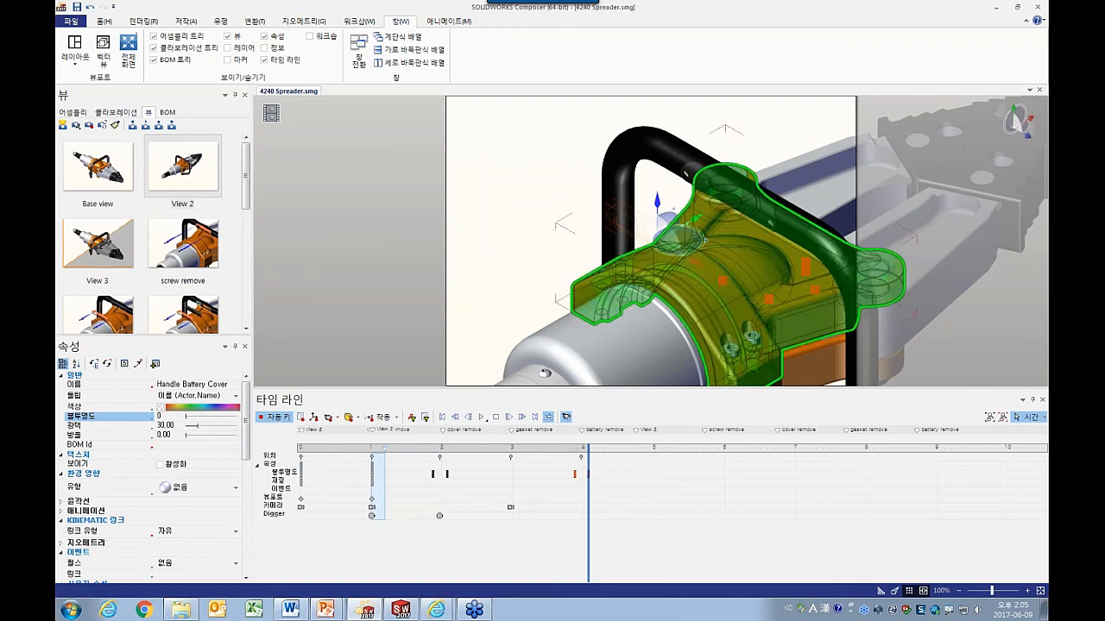
# Record a position key for the battery cover seal at 5 seconds and translate the seal away from the handle at 6 seconds.
pyautogui.moveTo(589, 497); pyautogui.dragTo(653, 498)
pyautogui.click(716, 177)
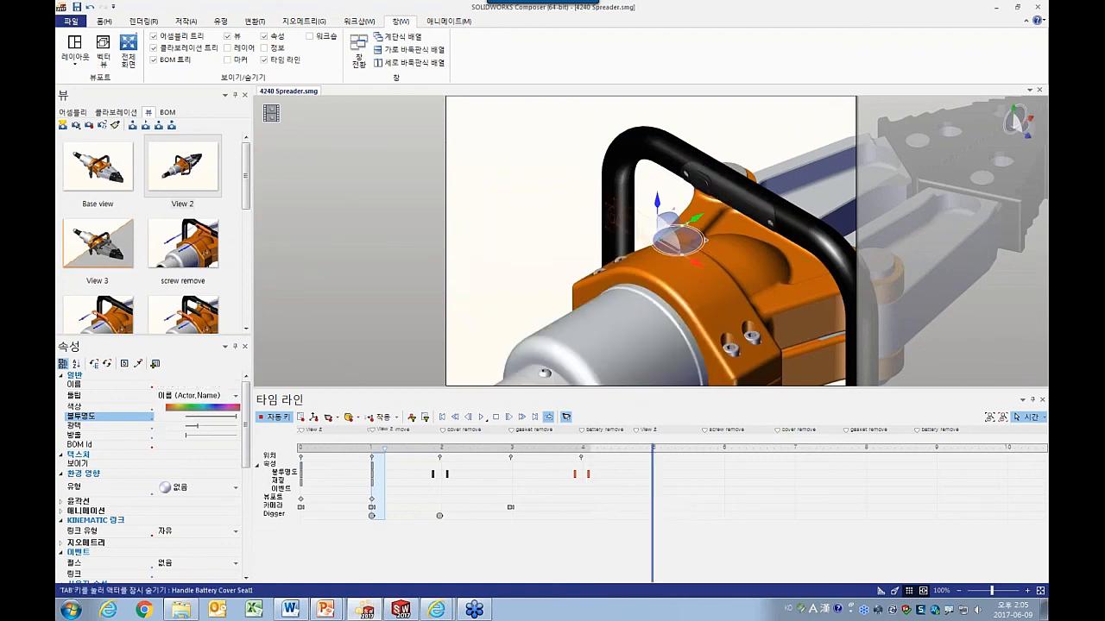
pyautogui.click(314, 417)
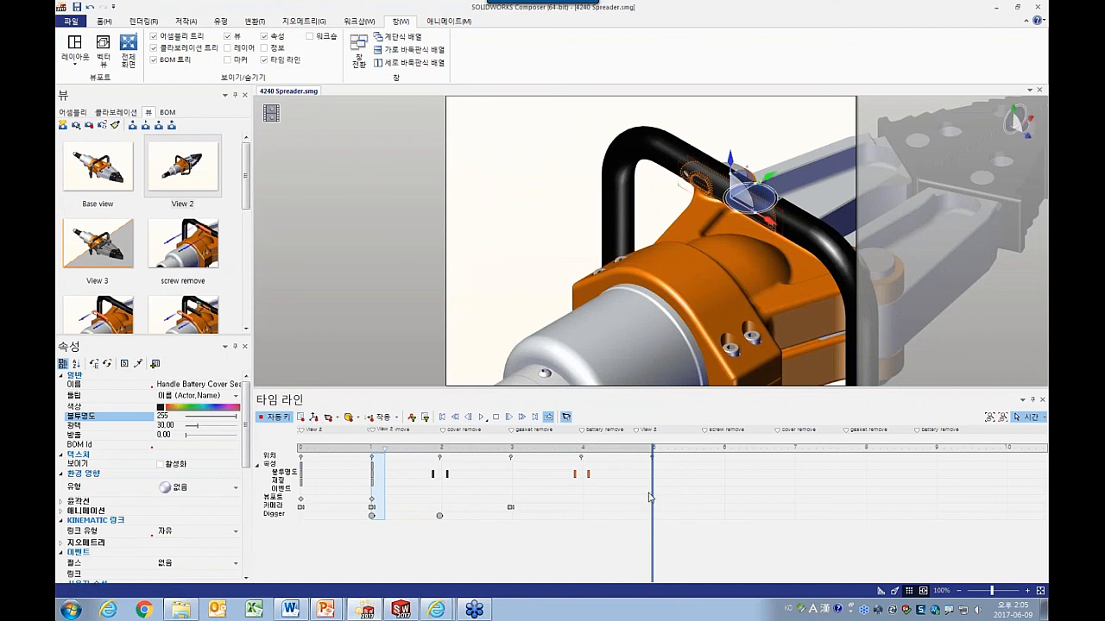
pyautogui.moveTo(650, 498); pyautogui.dragTo(722, 495)
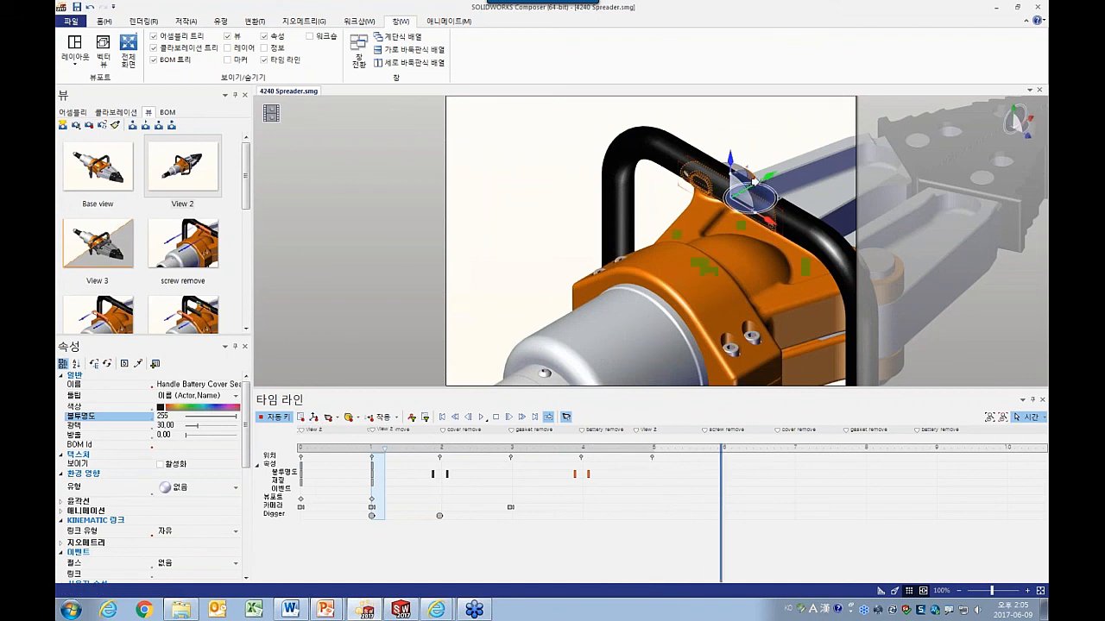
pyautogui.moveTo(753, 181); pyautogui.dragTo(706, 210)
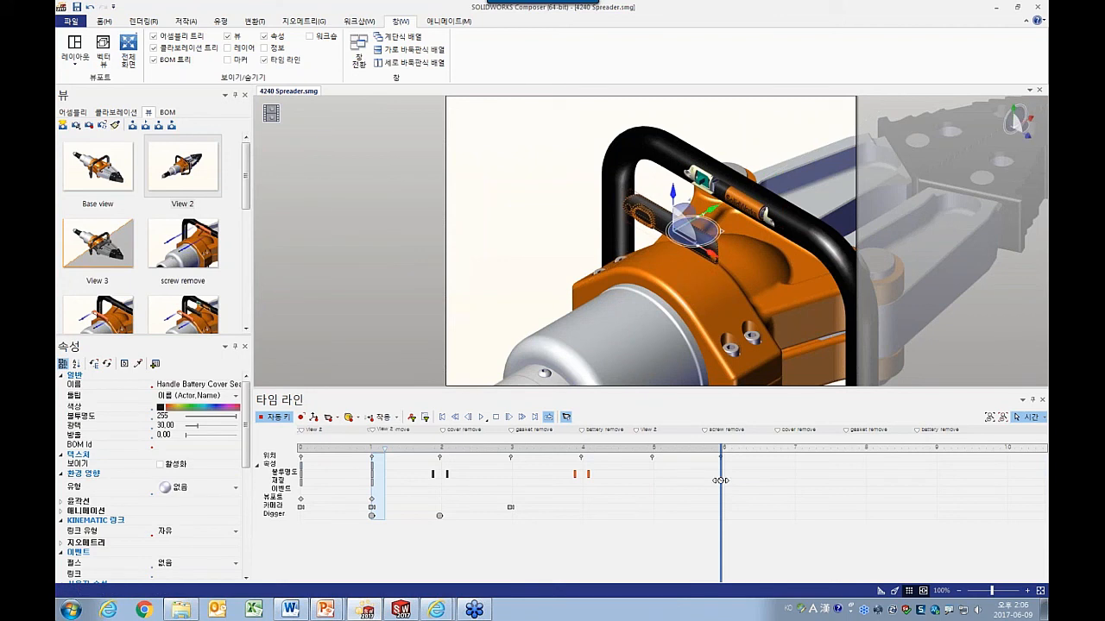
# Fade out the battery cover seal with opacity keys of 255 just before 6 seconds and 0 at position 182.
pyautogui.moveTo(721, 480); pyautogui.dragTo(713, 476)
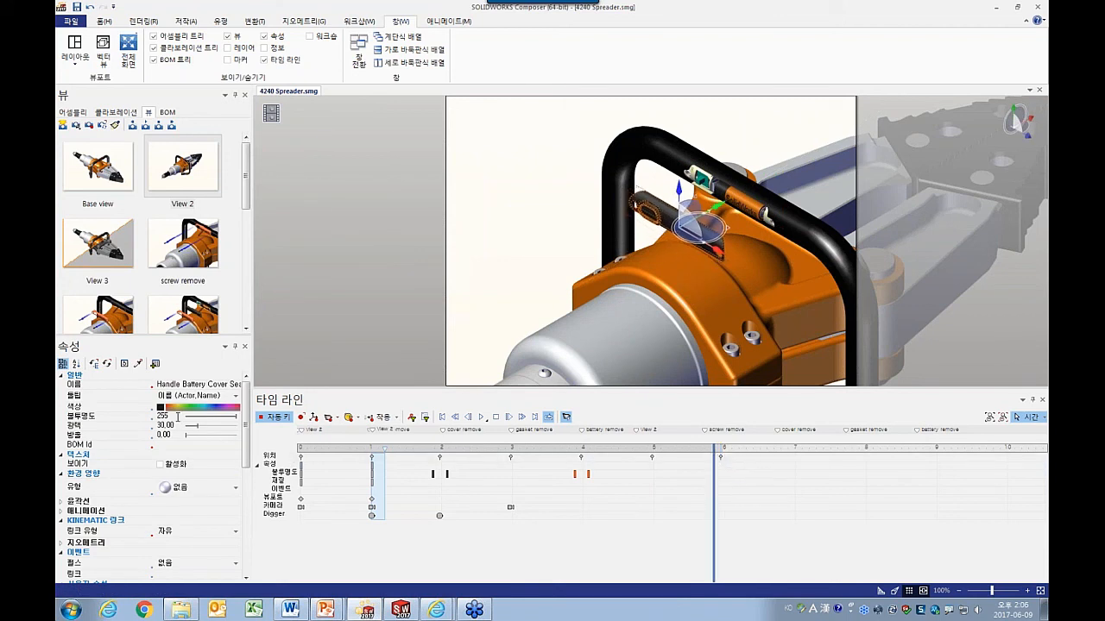
pyautogui.click(178, 417)
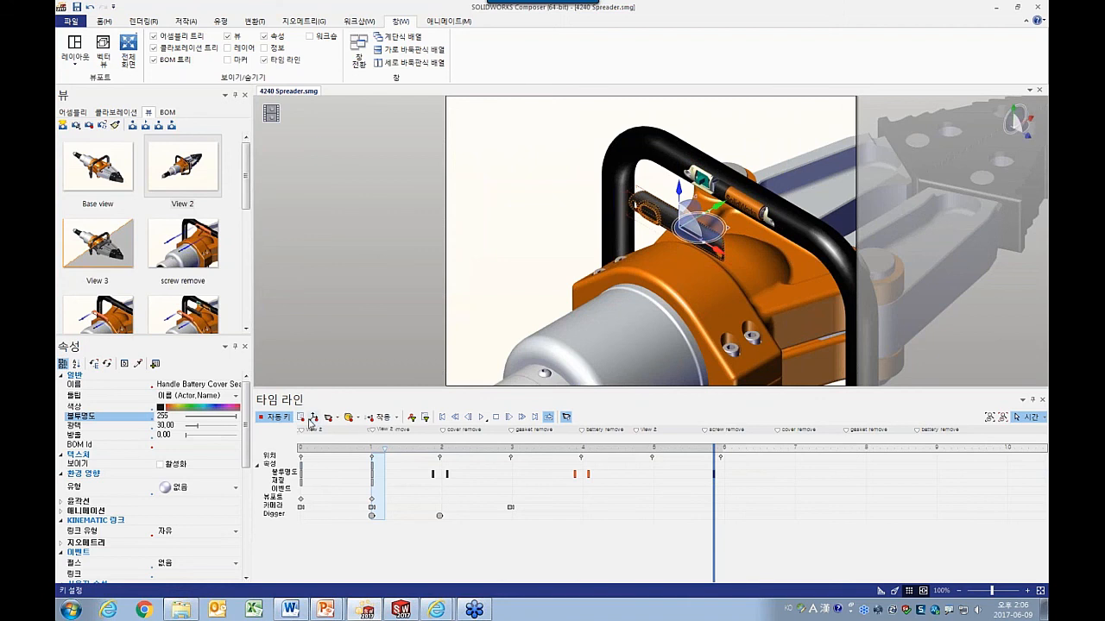
pyautogui.moveTo(708, 494); pyautogui.dragTo(730, 497)
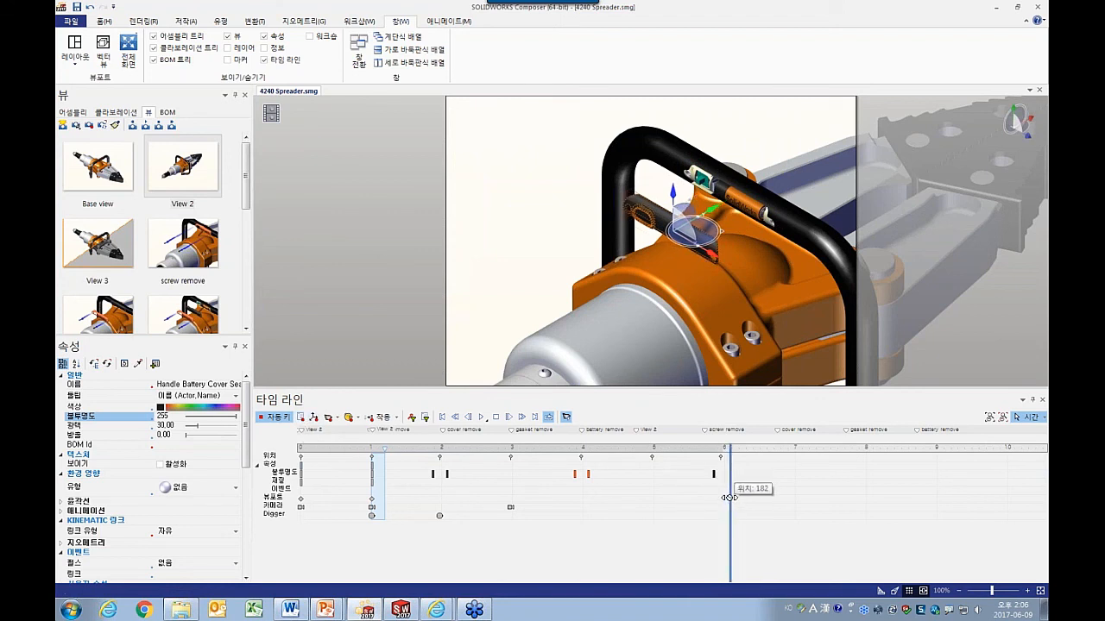
pyautogui.moveTo(236, 417); pyautogui.dragTo(180, 427)
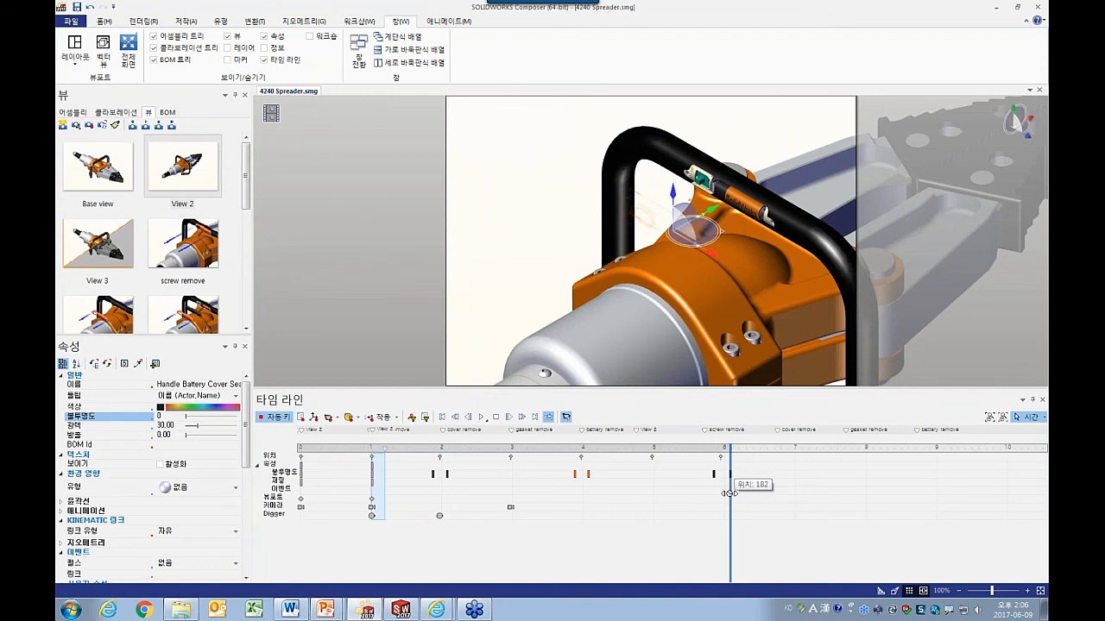
# Record a position key for the Battery at 7 seconds and move it out of the handle at 8 seconds.
pyautogui.moveTo(730, 496); pyautogui.dragTo(793, 502)
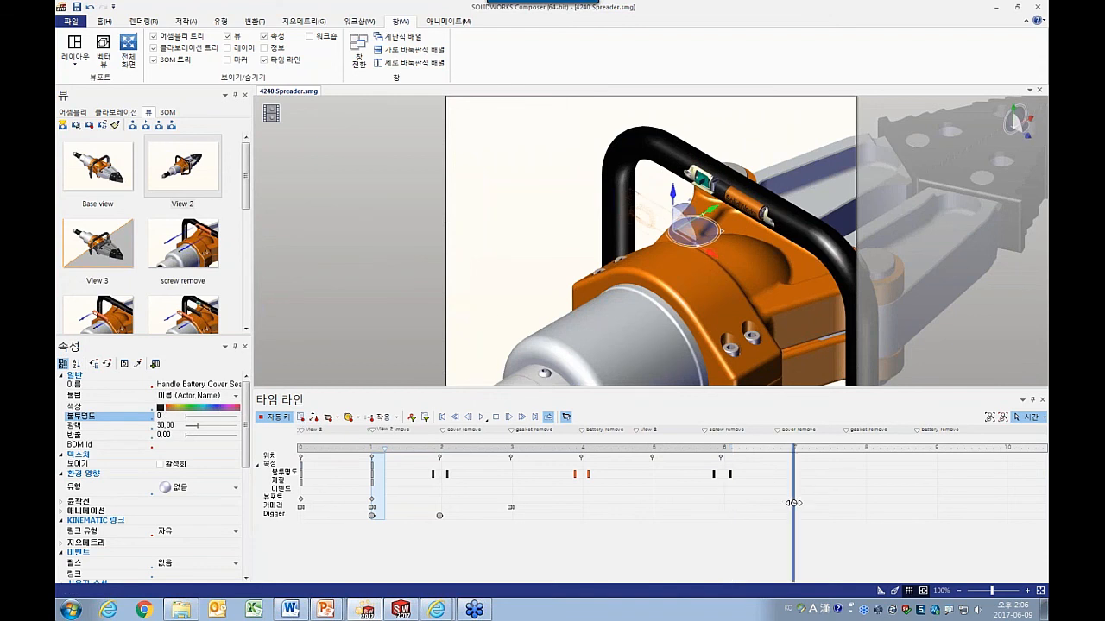
pyautogui.click(744, 214)
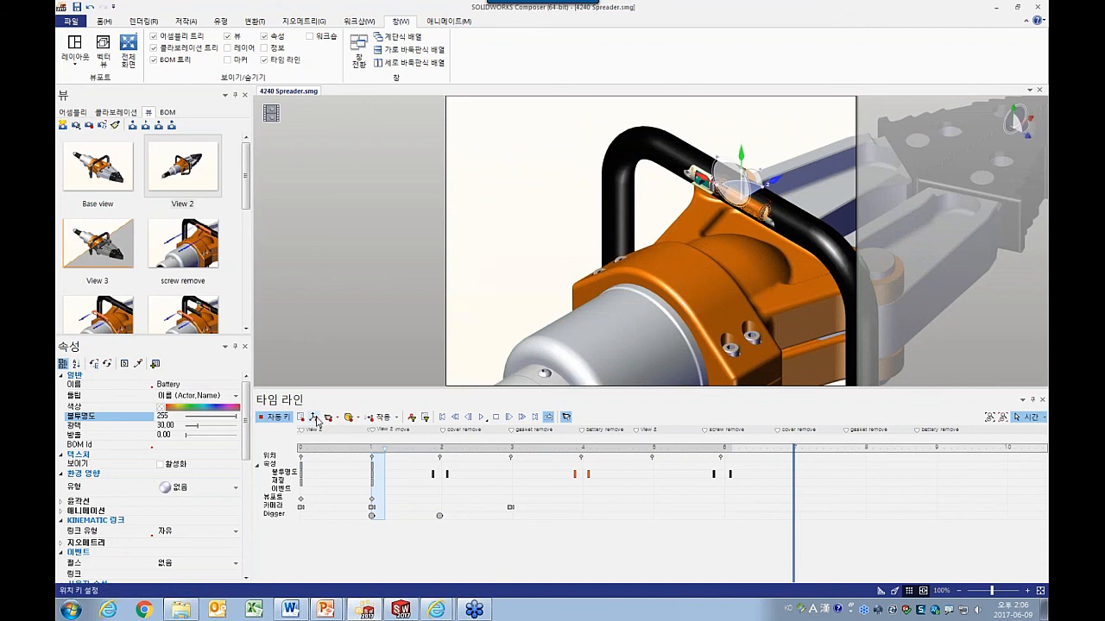
pyautogui.moveTo(797, 485); pyautogui.dragTo(865, 486)
pyautogui.press('Tab')
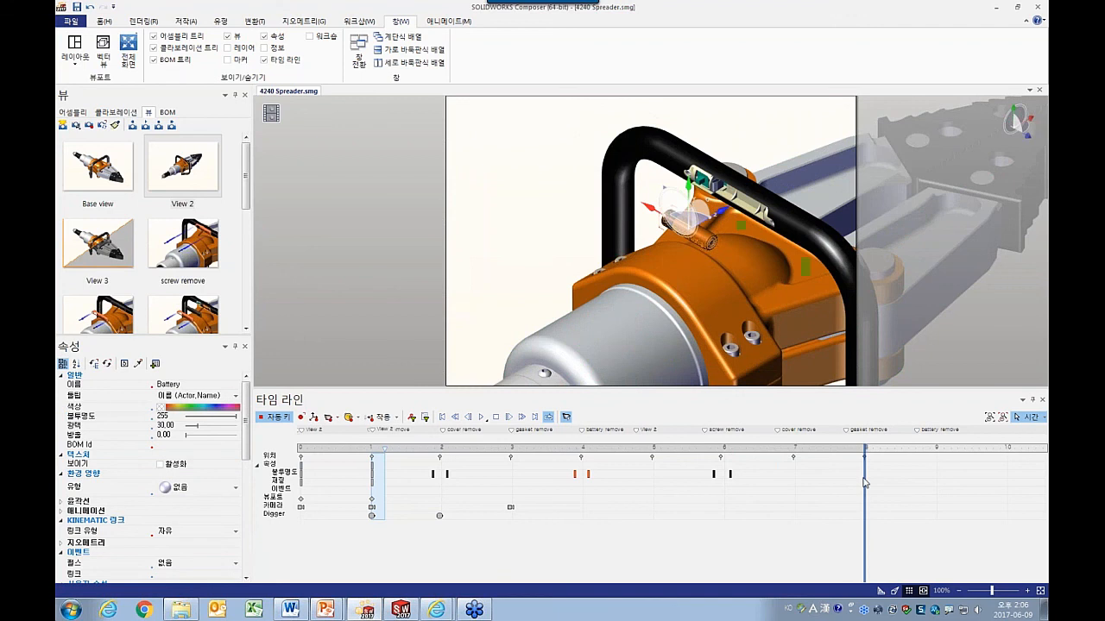
# Fade out the Battery with opacity keys of 255 just before 8 seconds and 0 just after 8 seconds.
pyautogui.moveTo(865, 478); pyautogui.dragTo(859, 478)
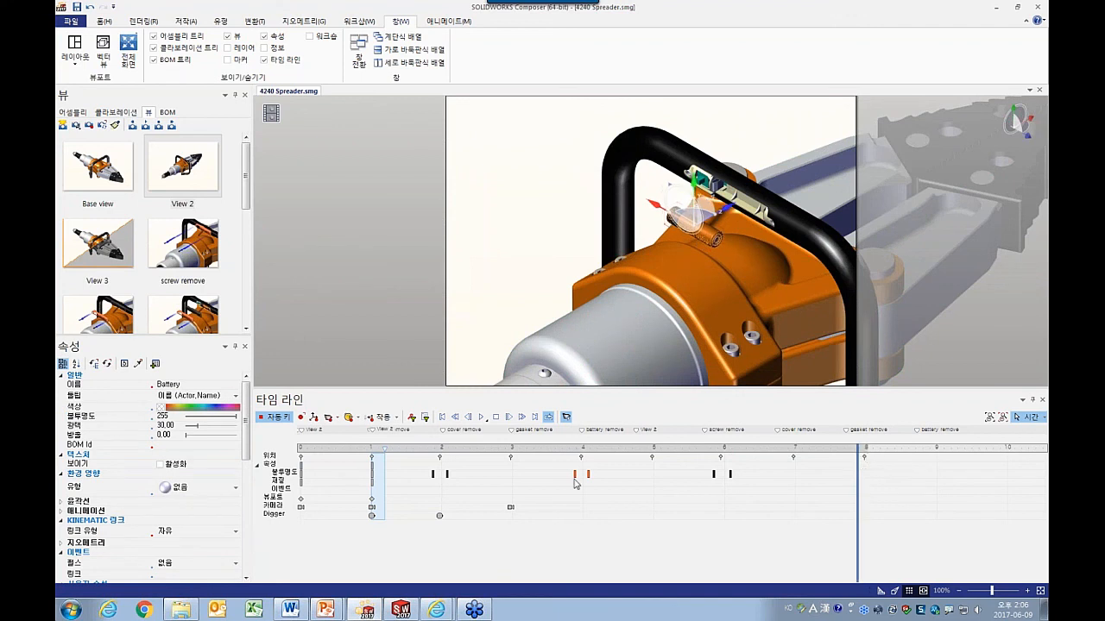
pyautogui.click(170, 416)
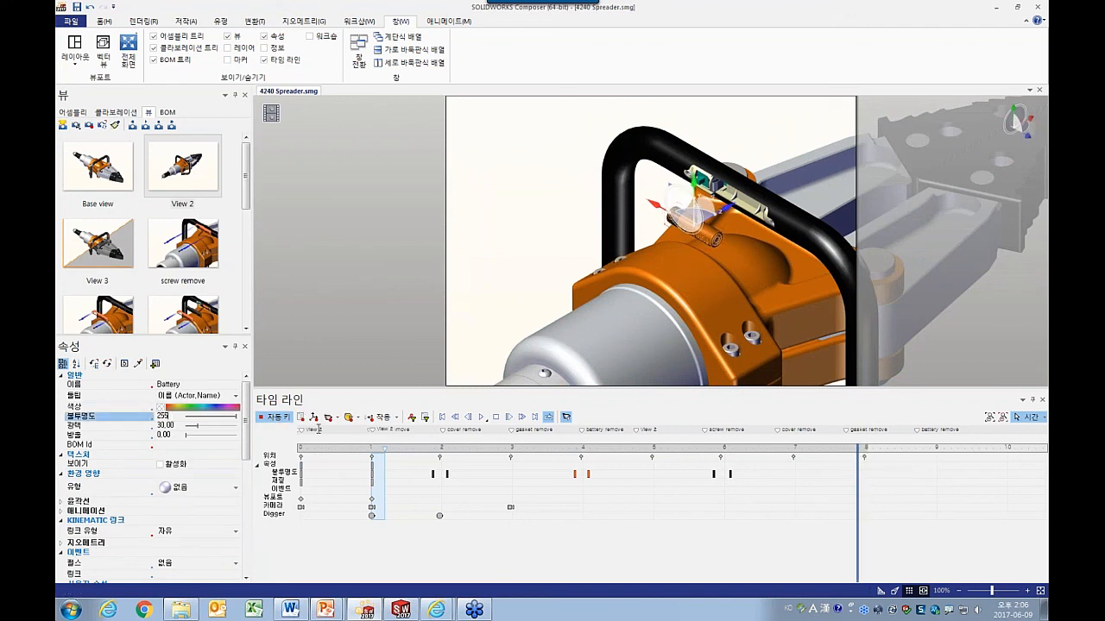
pyautogui.moveTo(858, 500); pyautogui.dragTo(873, 501)
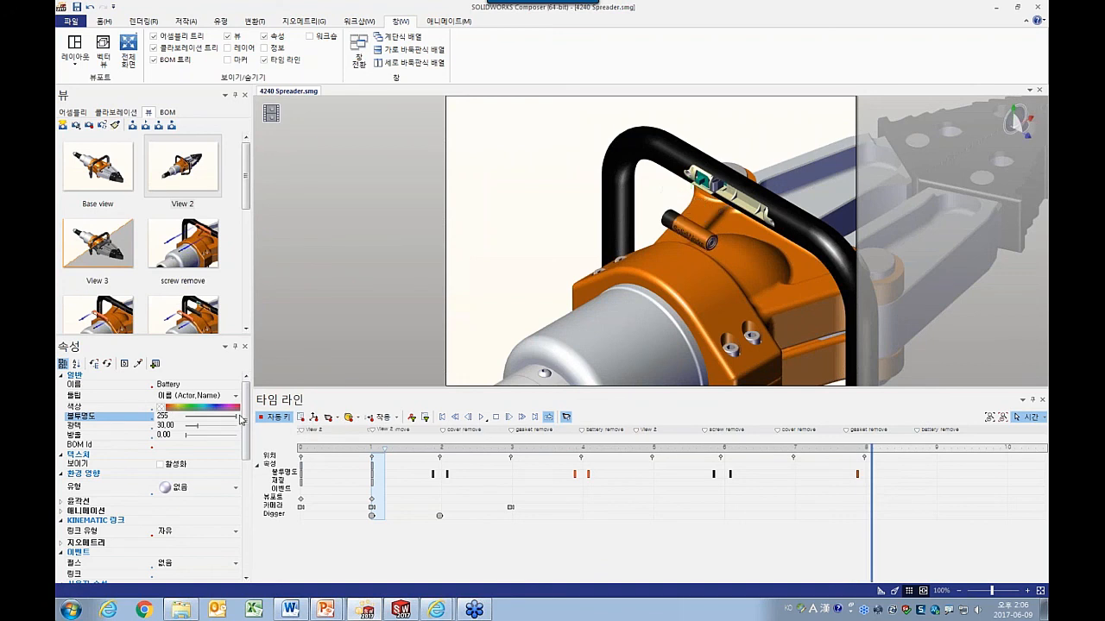
pyautogui.moveTo(235, 417); pyautogui.dragTo(154, 422)
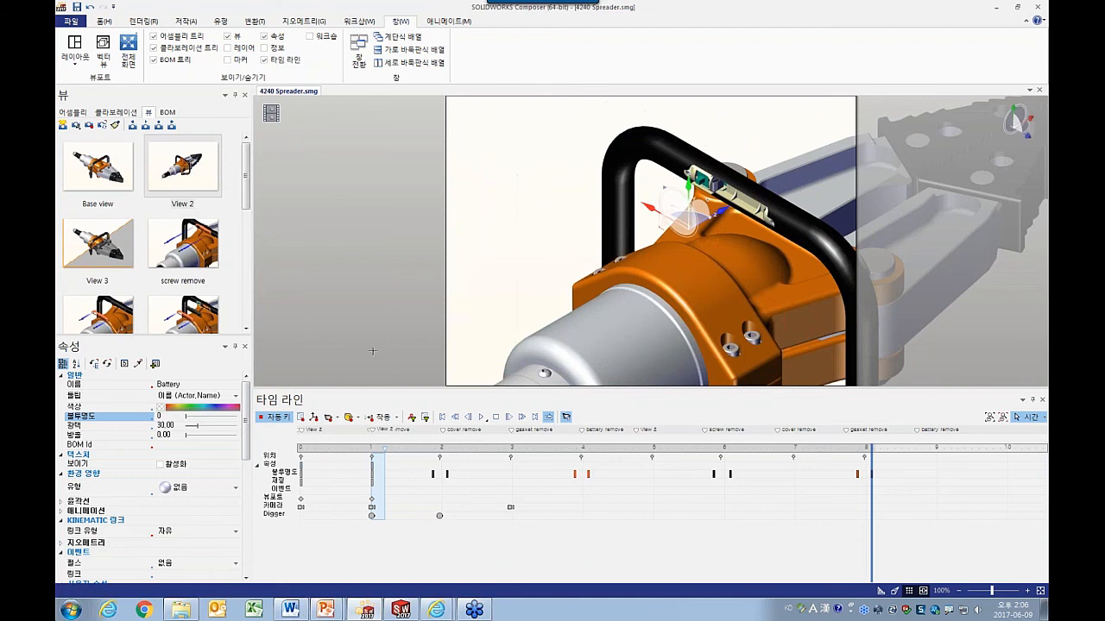
# Deselect the battery, play the disassembly animation from its beginning, and stop the playback.
pyautogui.click(498, 244)
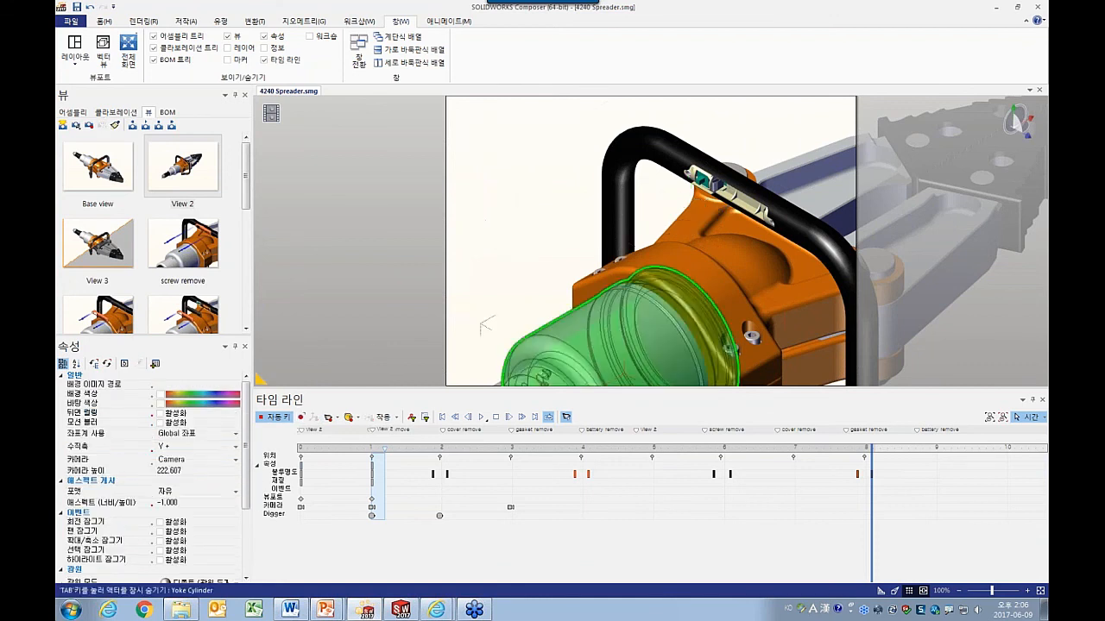
pyautogui.click(442, 418)
pyautogui.click(483, 419)
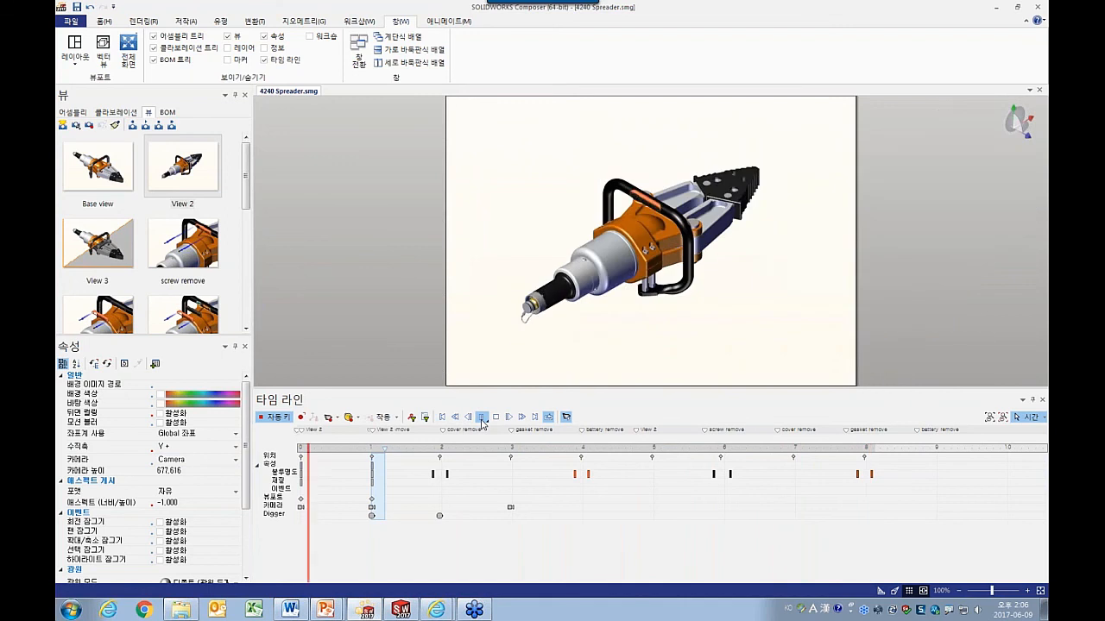
pyautogui.click(498, 420)
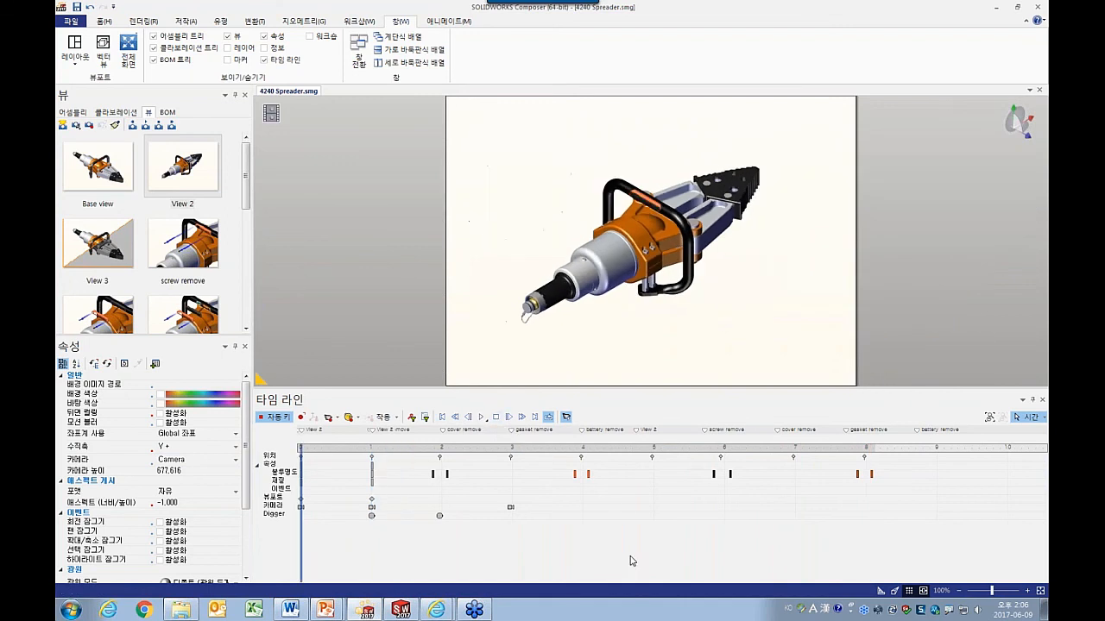
# Copy all animation keys to directly after the original sequence and reverse the time order of the copied keys.
pyautogui.click(629, 558)
pyautogui.scroll(-4, 628, 556)
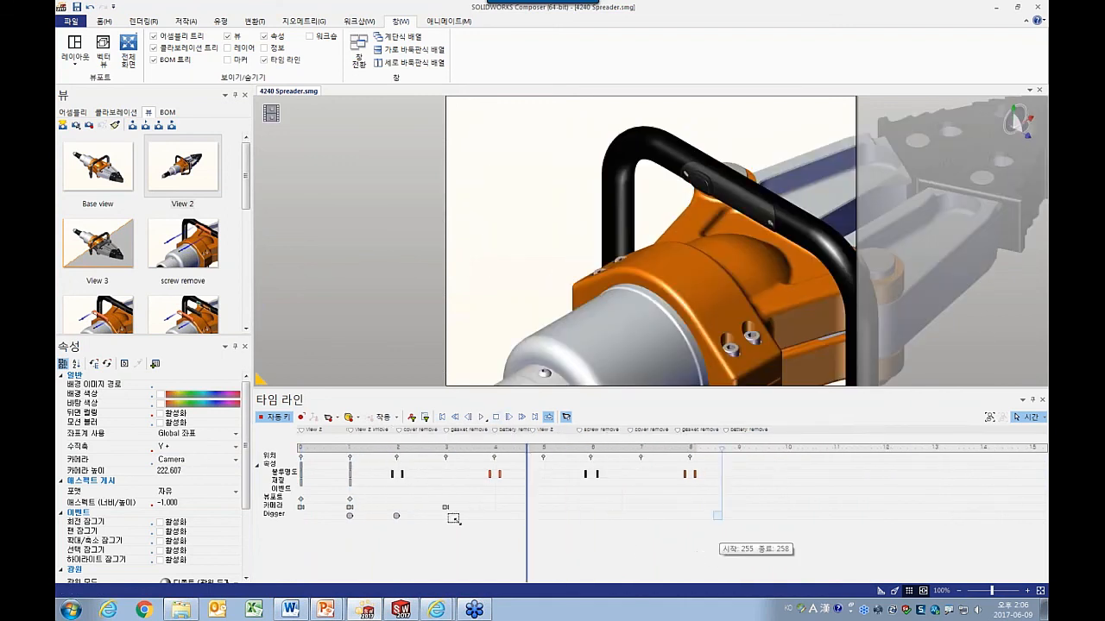
pyautogui.moveTo(722, 528); pyautogui.dragTo(273, 452)
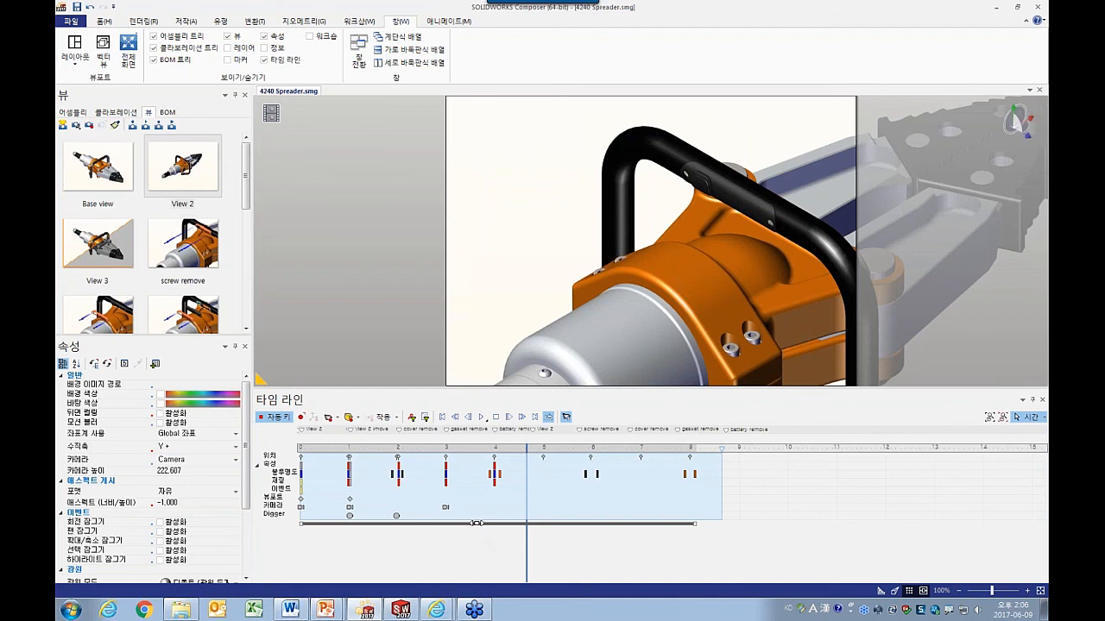
pyautogui.keyDown('ctrl'); pyautogui.moveTo(476, 523); pyautogui.dragTo(882, 528); pyautogui.keyUp('ctrl')
pyautogui.rightClick(838, 498)
pyautogui.click(868, 449)
pyautogui.scroll(-2, 799, 547)
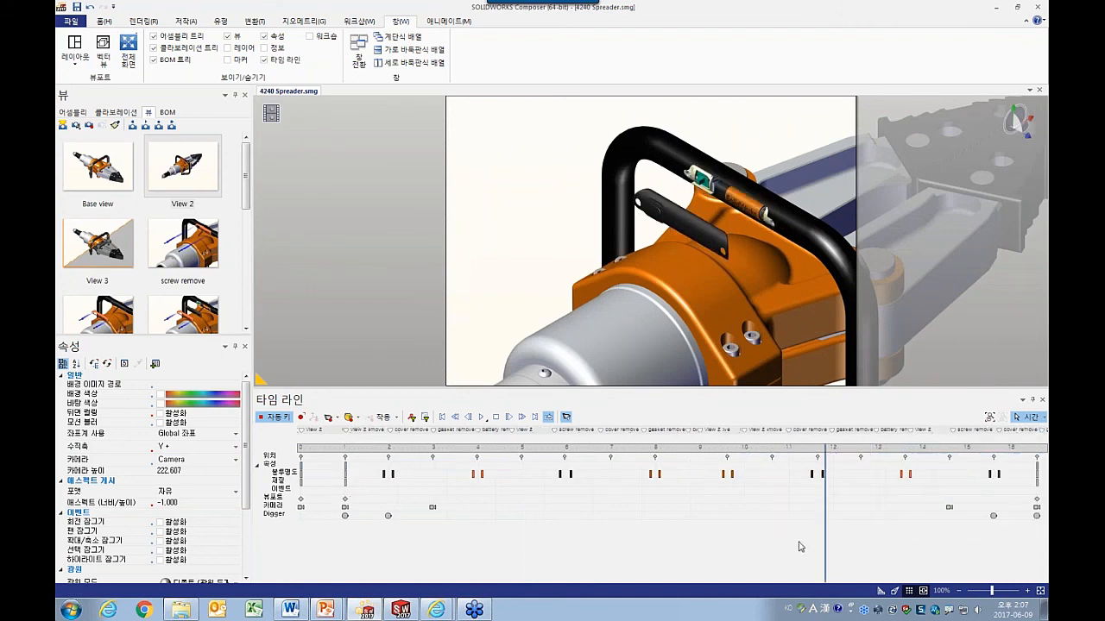
# Delete the two copied Digger keys near the end of the timeline and play the animation briefly from its beginning.
pyautogui.moveTo(997, 514); pyautogui.dragTo(916, 520)
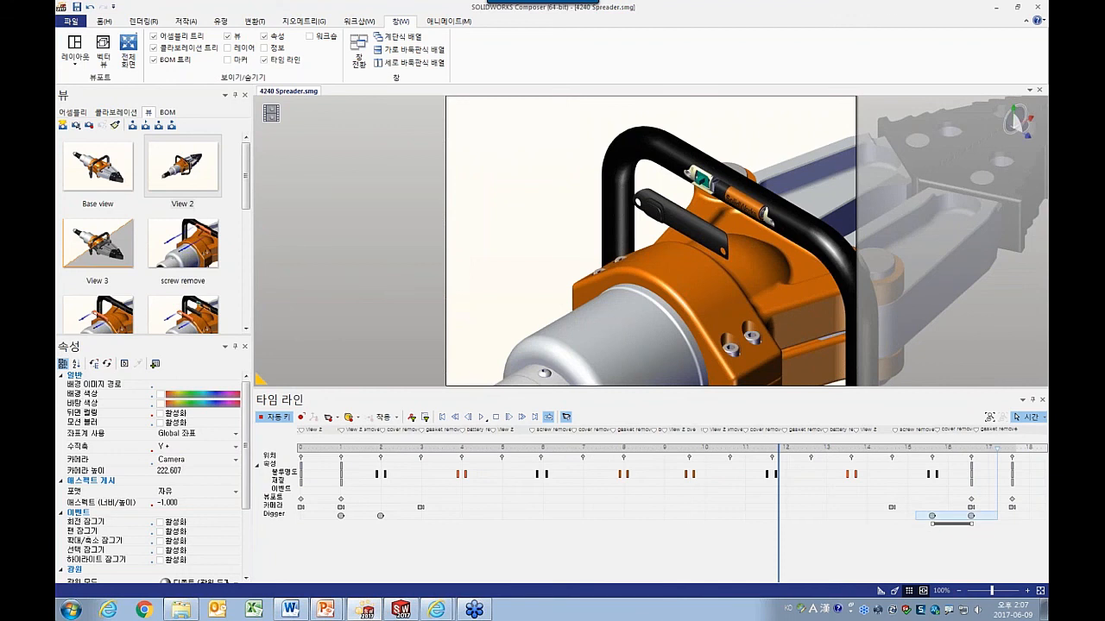
pyautogui.press('Delete')
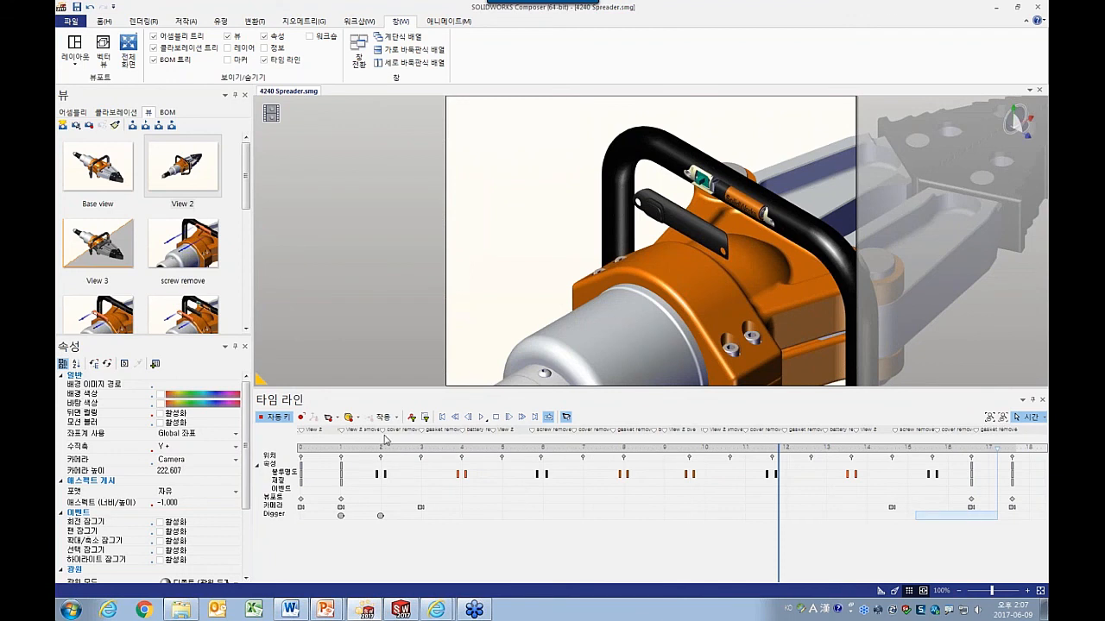
pyautogui.click(438, 419)
pyautogui.click(481, 418)
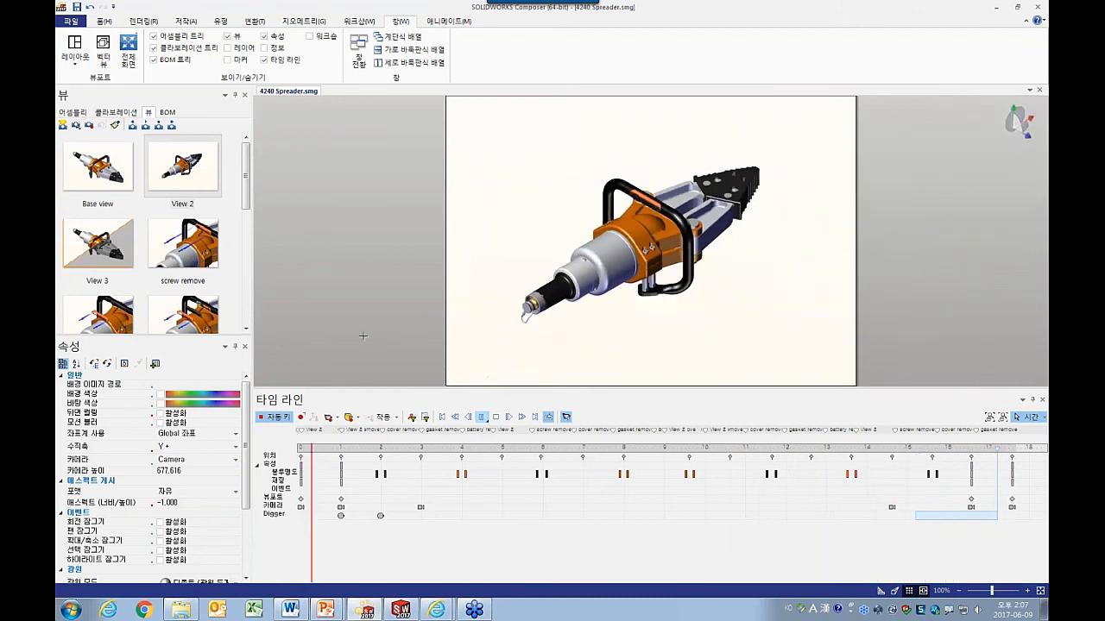
pyautogui.click(485, 417)
# Switch to the PowerPoint slide show and advance to the next slide about animation creation.
pyautogui.moveTo(367, 608)
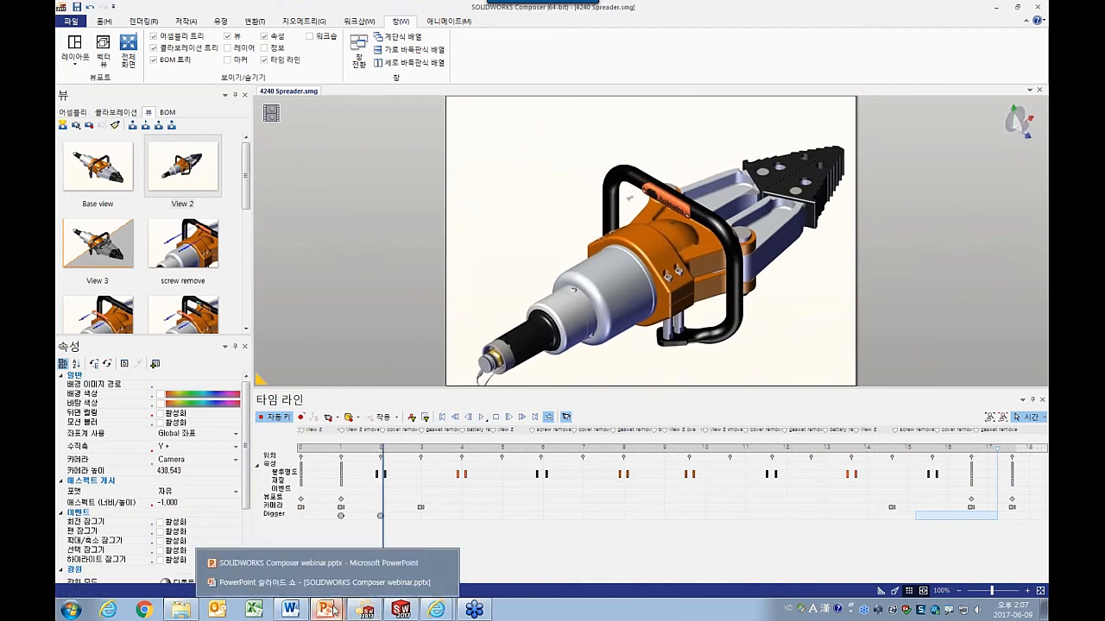
pyautogui.click(368, 578)
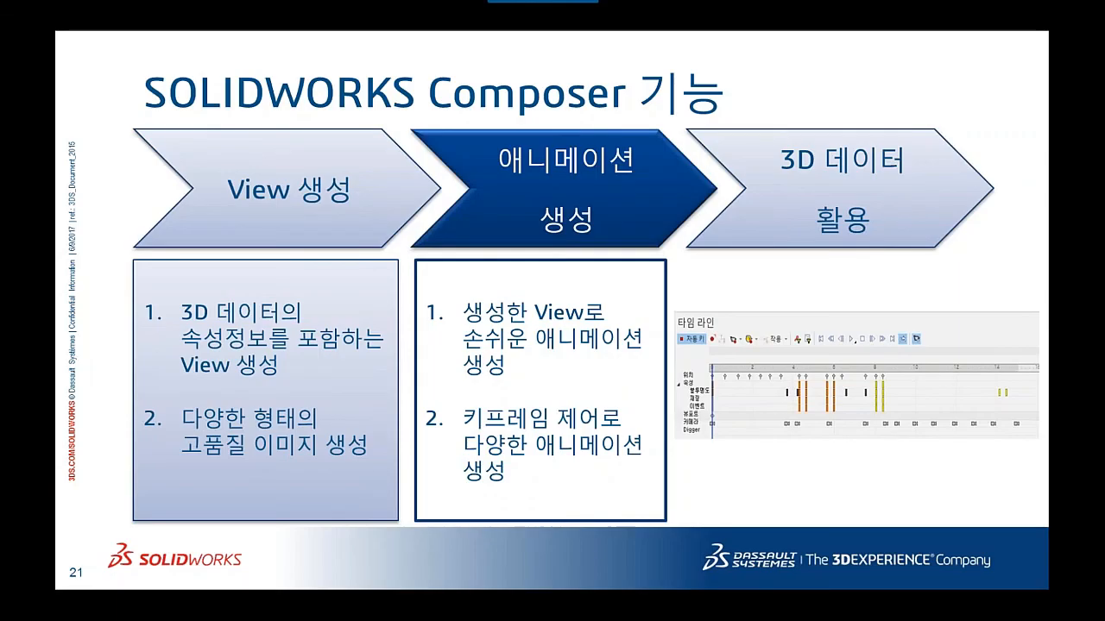
pyautogui.press('Right')
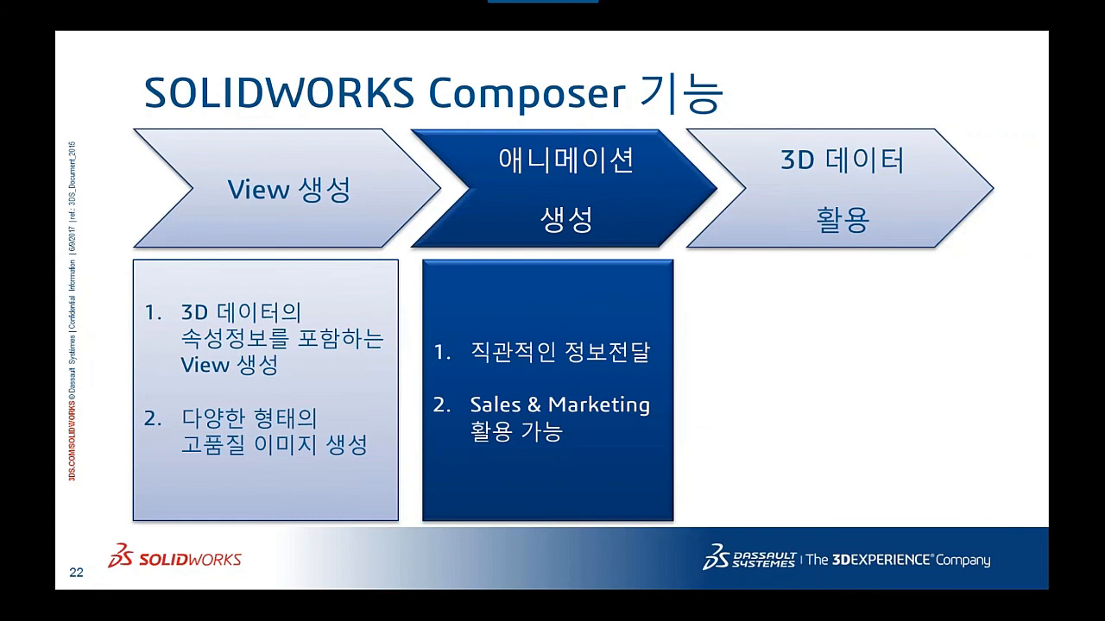
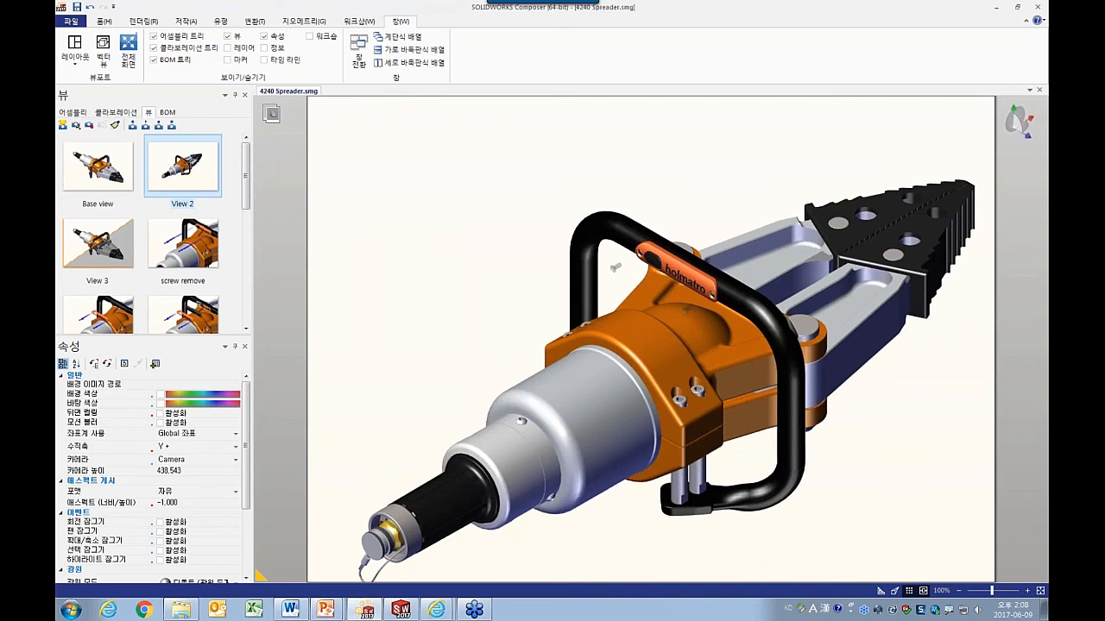
# Set the Technical Illustration's outline type to structural edges (구조 모서리) and preview the resulting line drawing.
pyautogui.click(353, 23)
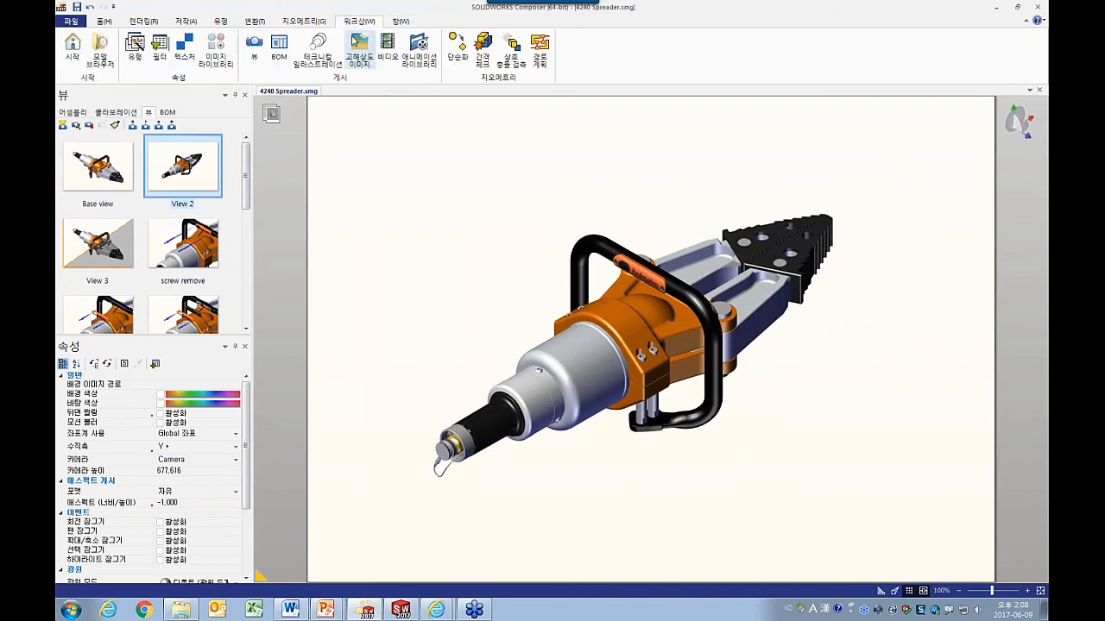
pyautogui.click(317, 55)
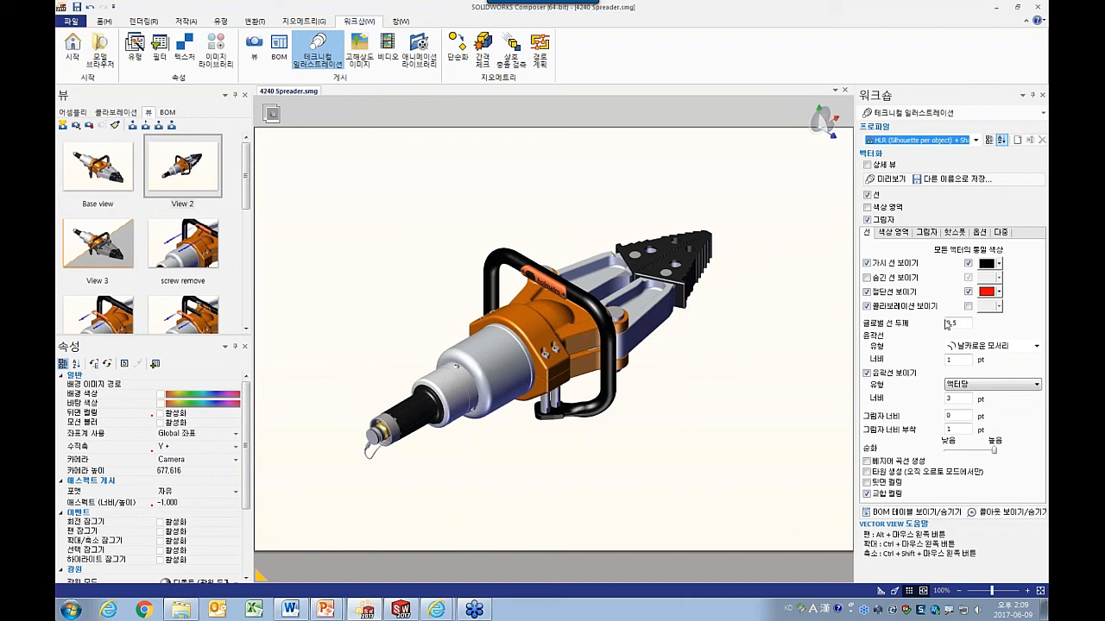
pyautogui.click(982, 349)
pyautogui.click(966, 369)
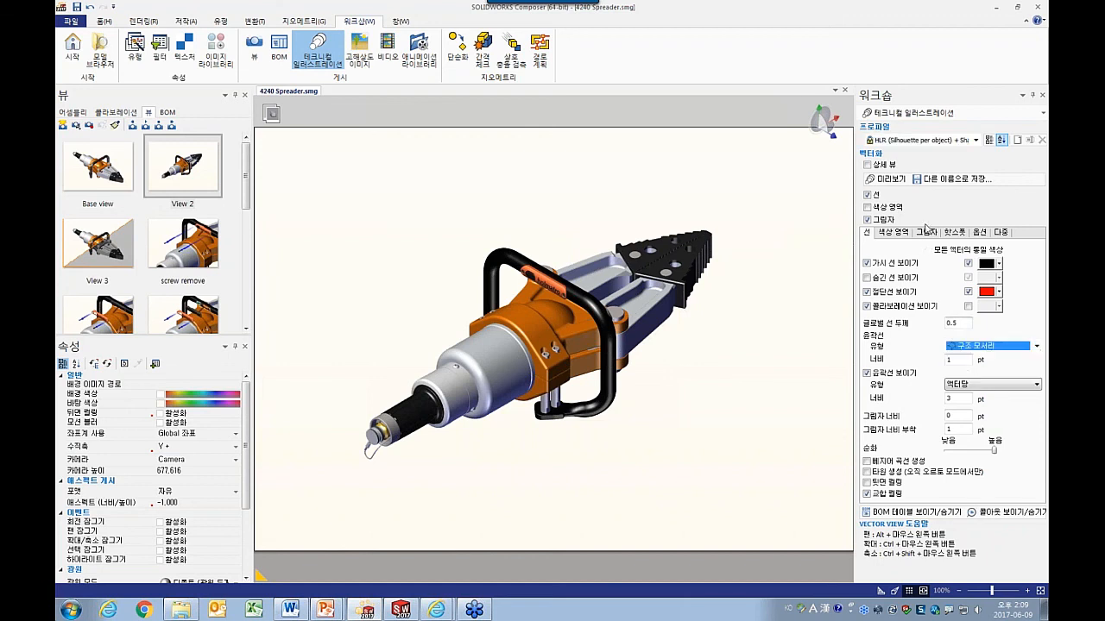
pyautogui.click(887, 179)
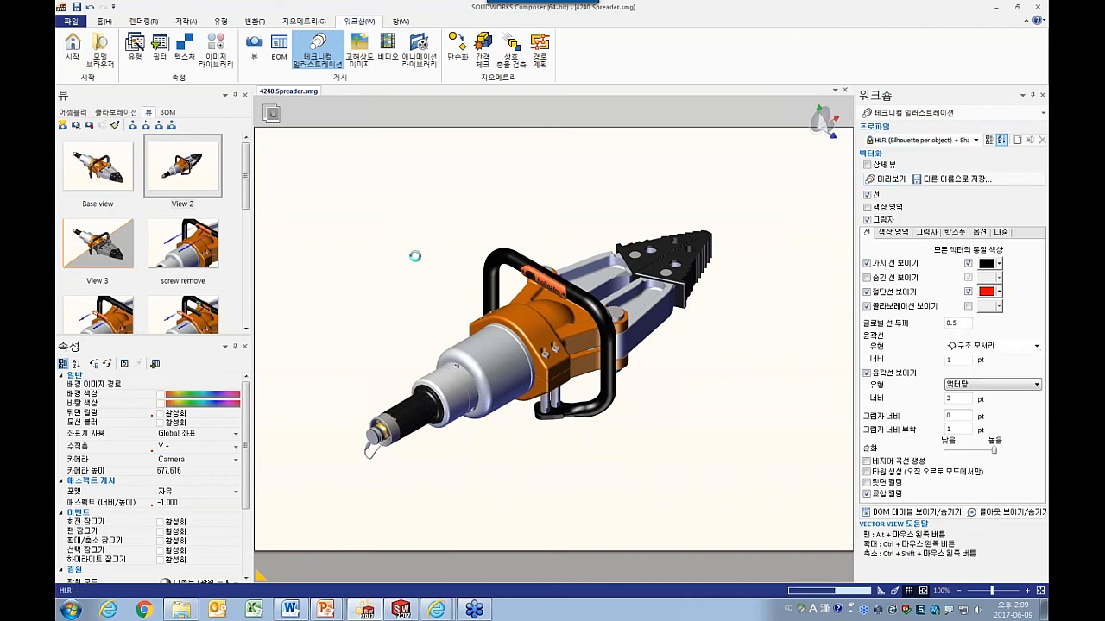
pyautogui.hotkey('alt', 'Tab')
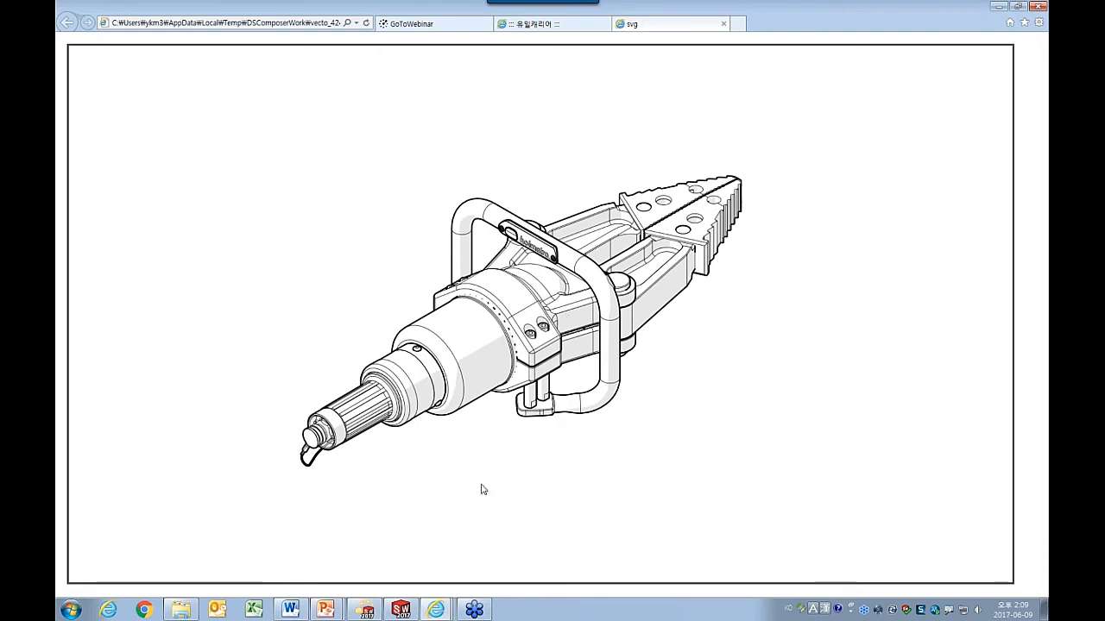
# Include color regions in the technical illustration, preview the colored drawing, and return to SOLIDWORKS Composer.
pyautogui.click(369, 612)
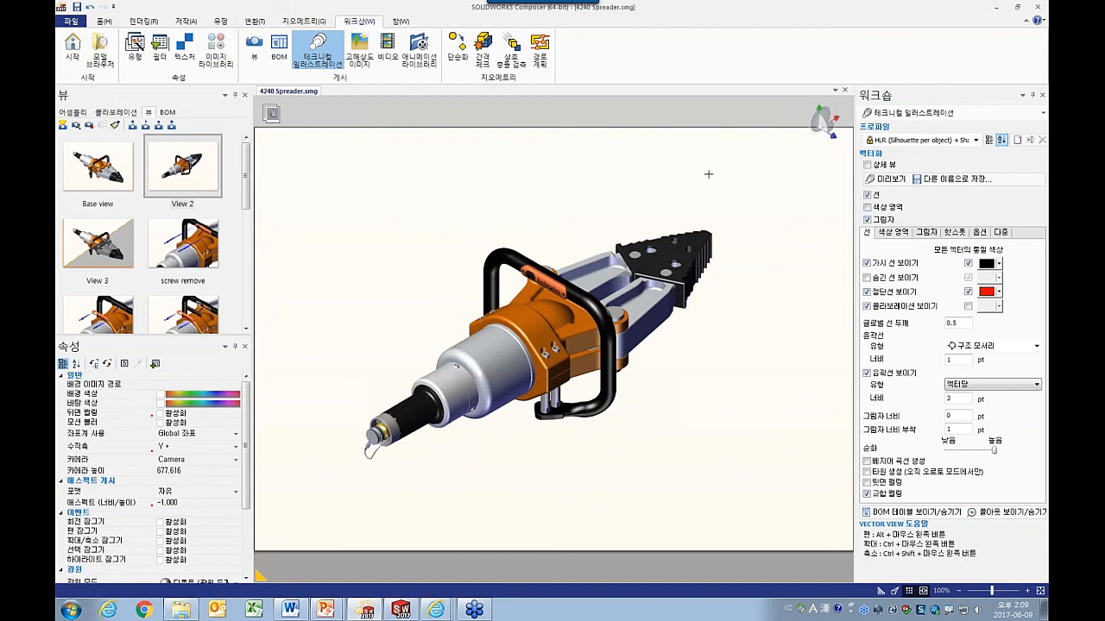
pyautogui.click(867, 207)
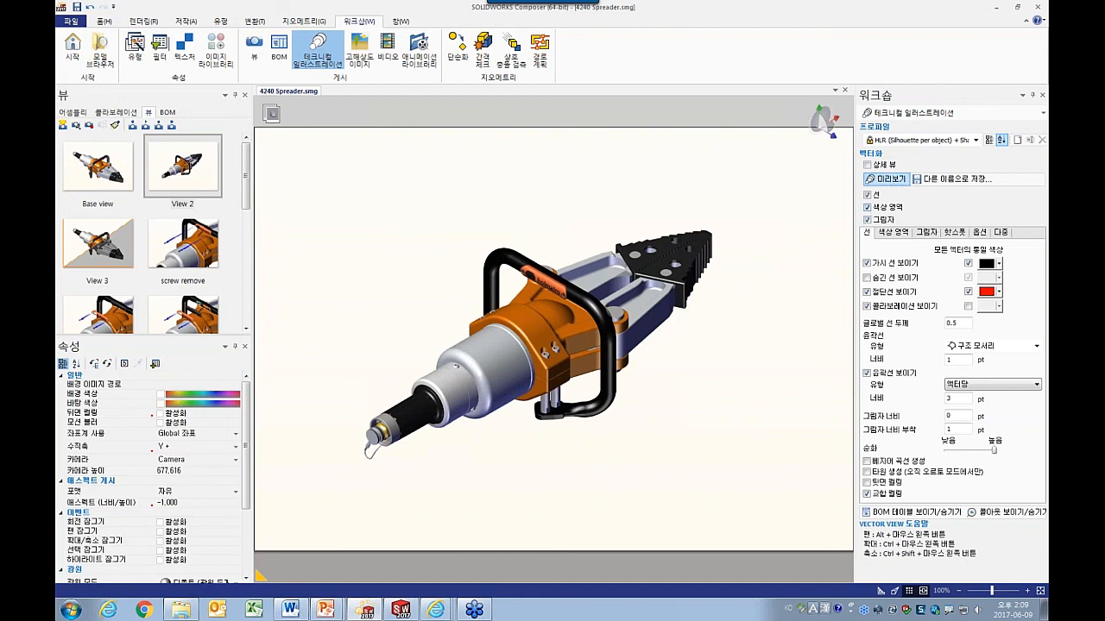
pyautogui.click(887, 179)
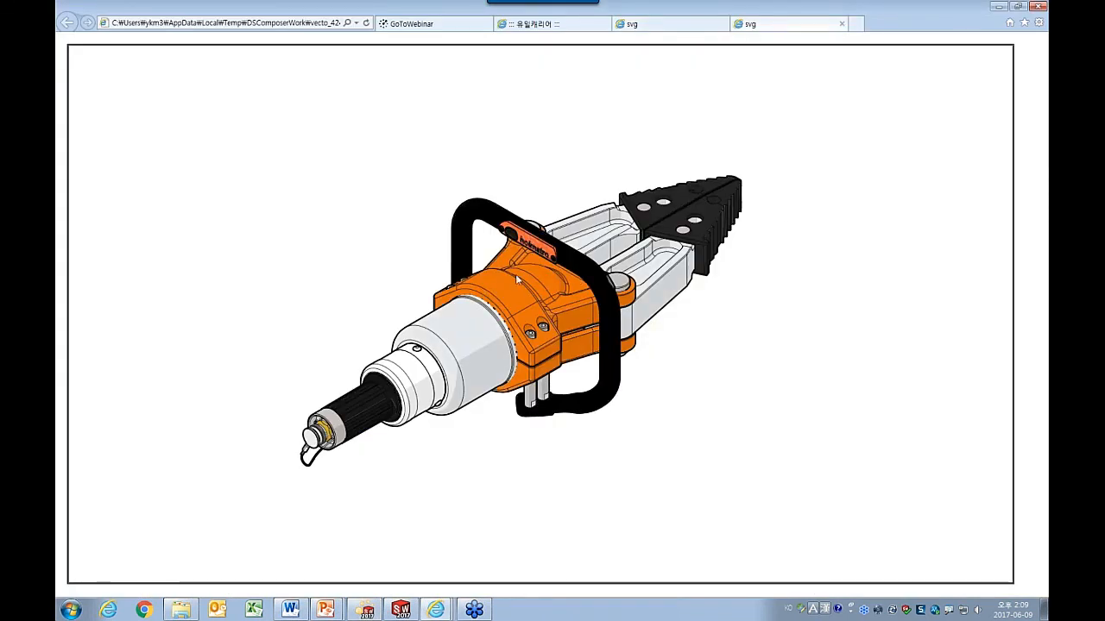
pyautogui.click(376, 615)
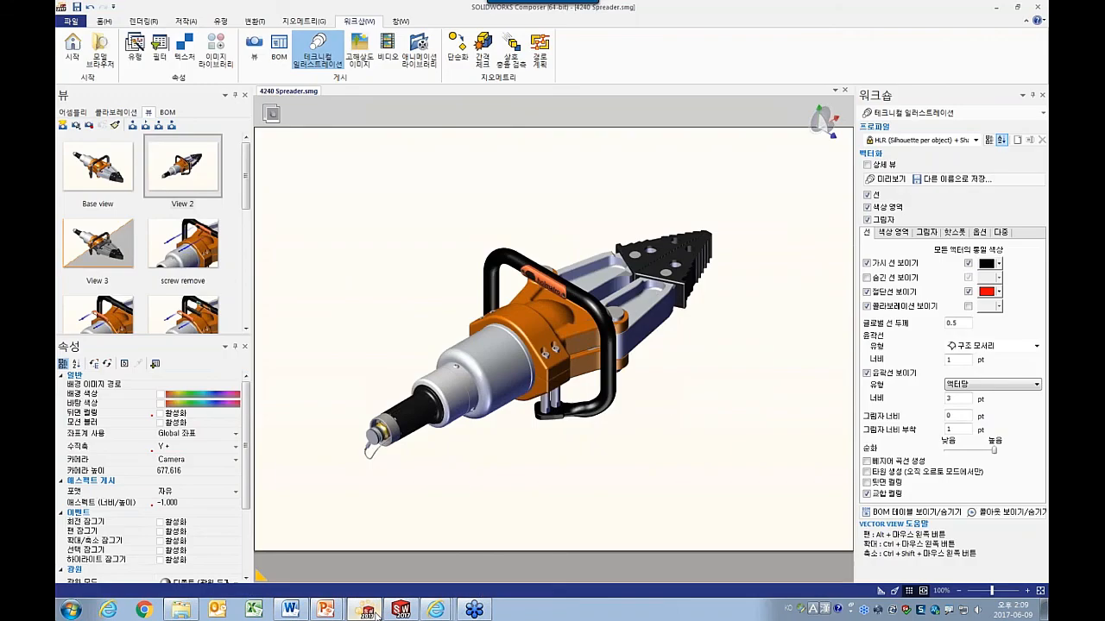
# Review the technical illustration's color region, shadow, hotspot and output options, including the available CGM profiles.
pyautogui.click(897, 235)
pyautogui.click(926, 233)
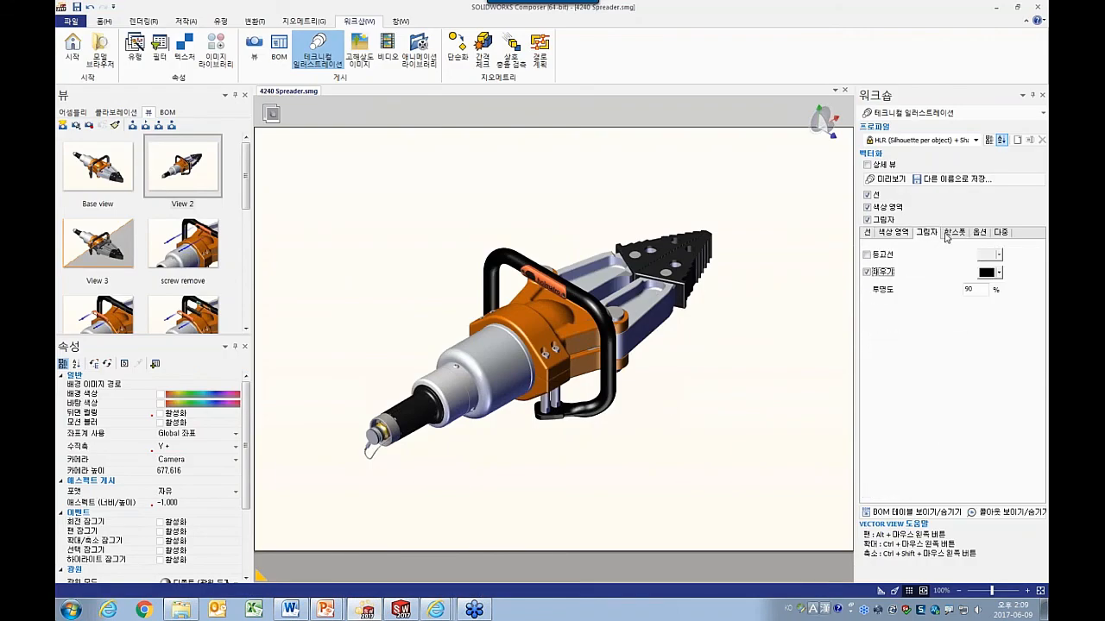
pyautogui.click(949, 236)
pyautogui.click(979, 234)
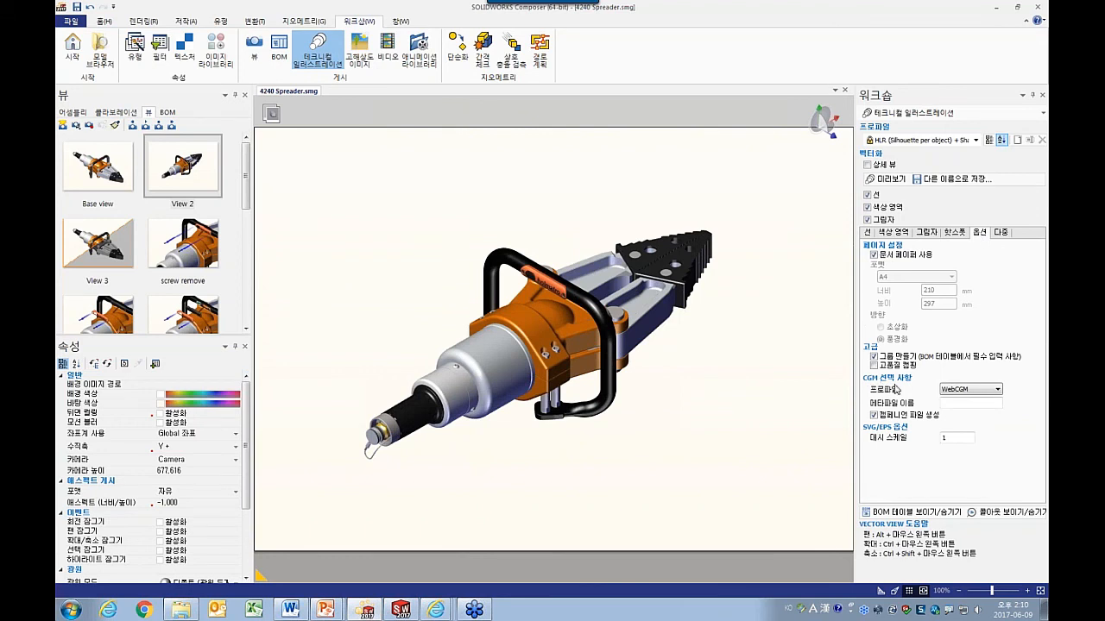
pyautogui.click(955, 393)
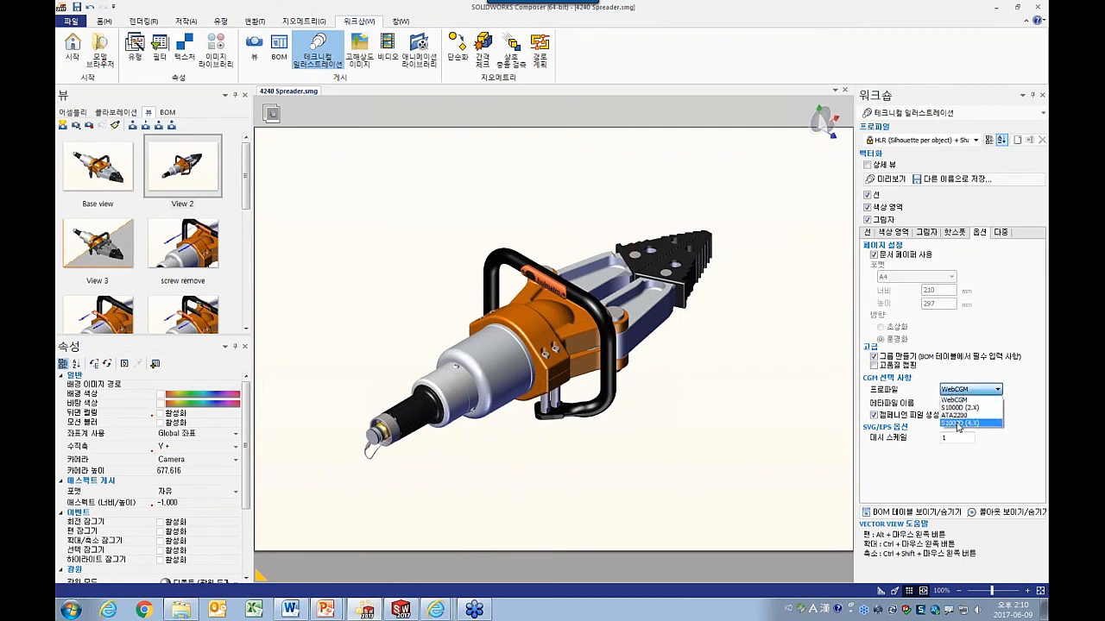
pyautogui.click(936, 390)
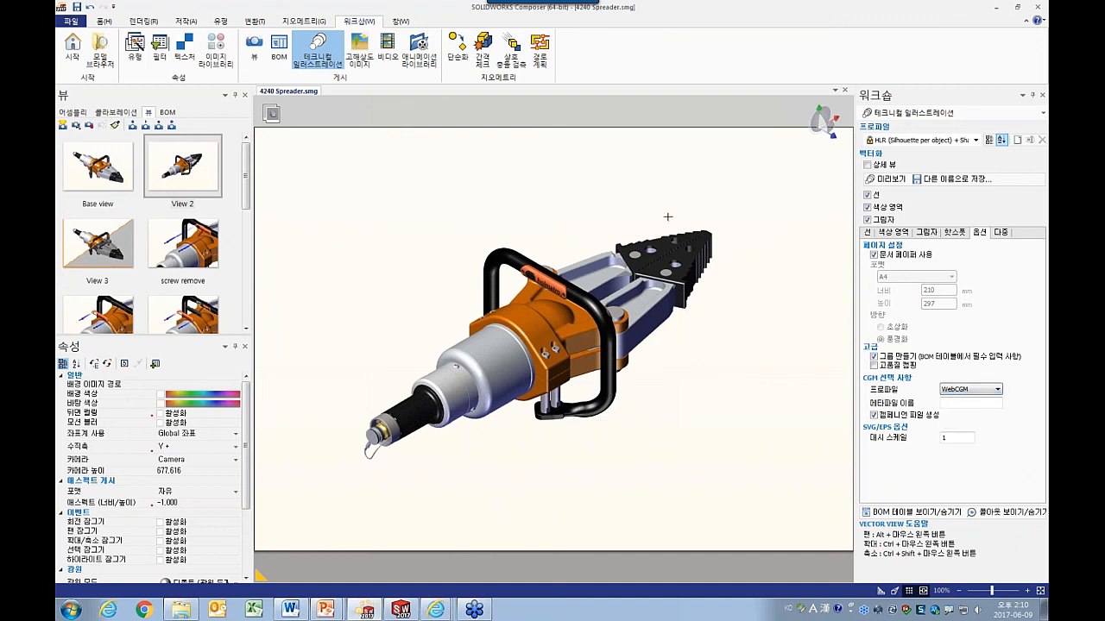
# Open the High Resolution Image workshop, review the file formats available for saving, and cancel the save.
pyautogui.click(358, 50)
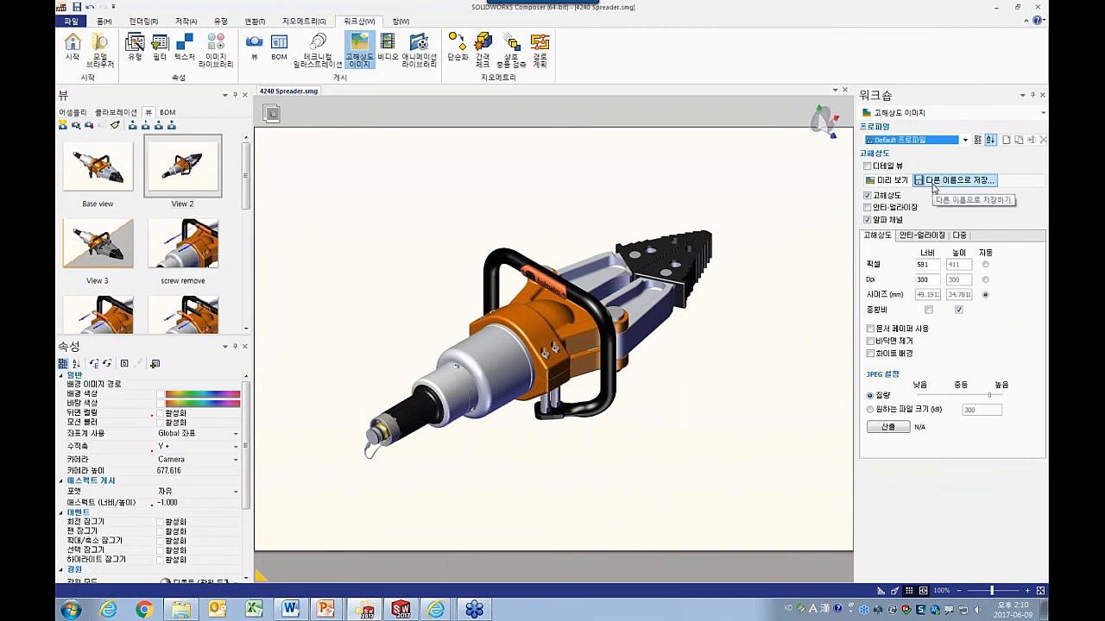
pyautogui.click(932, 185)
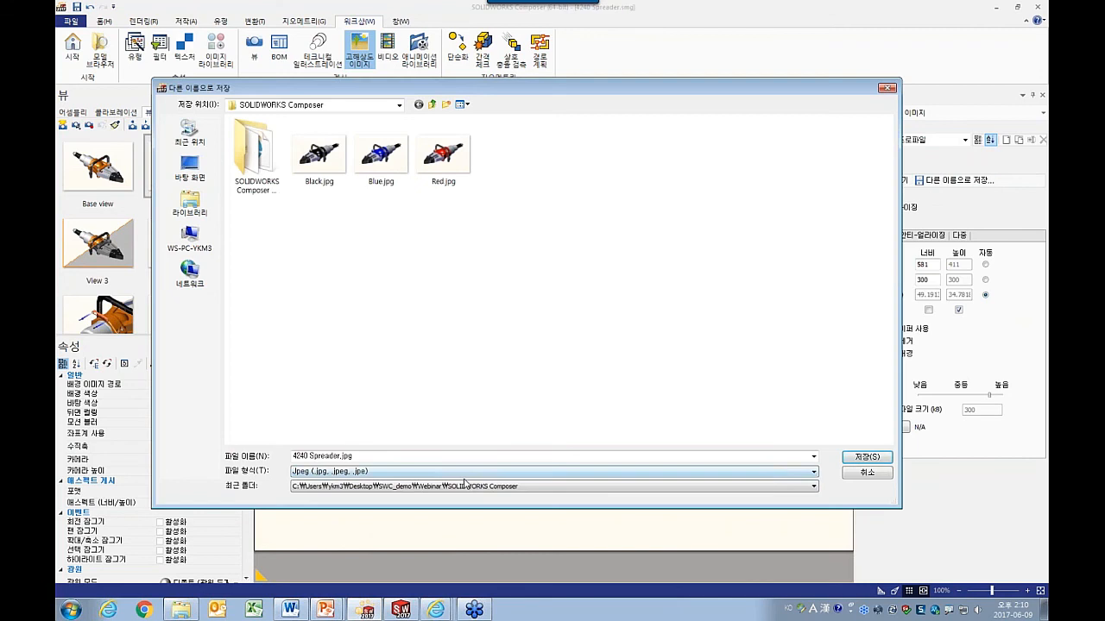
pyautogui.click(462, 472)
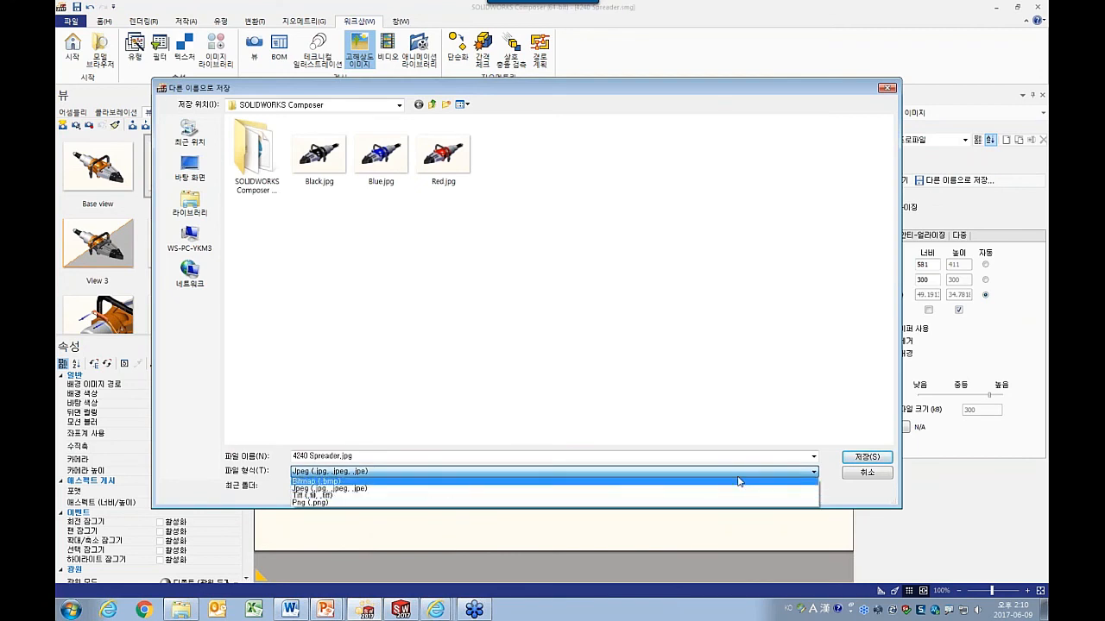
pyautogui.click(850, 481)
pyautogui.click(856, 475)
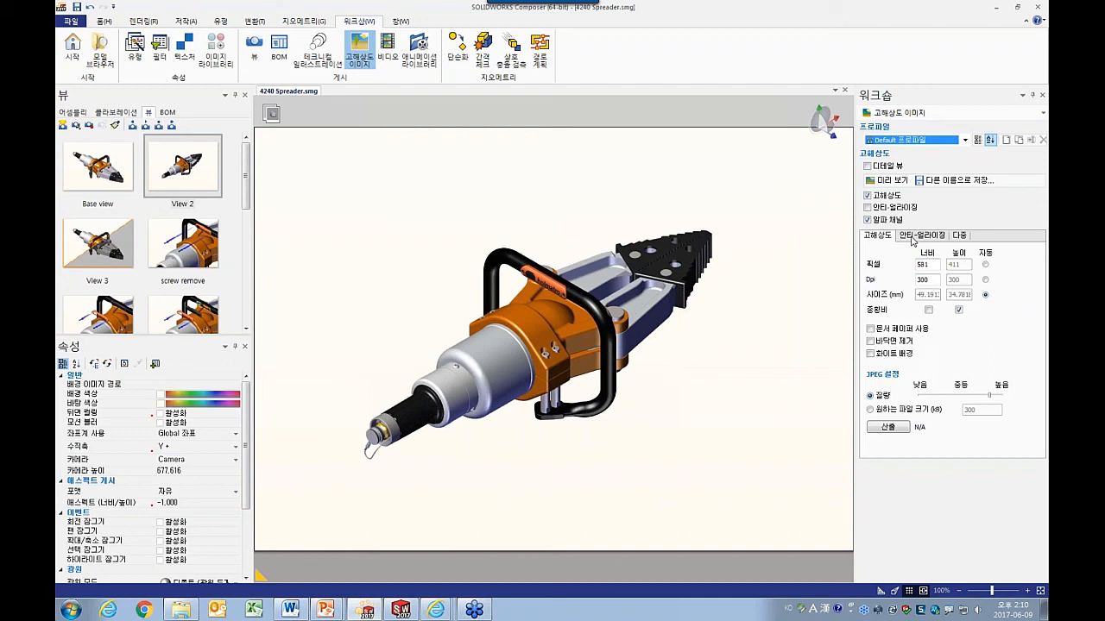
# Enable anti-aliasing with the multi-sample method and turn on high-resolution image output for every view.
pyautogui.click(868, 207)
pyautogui.click(915, 238)
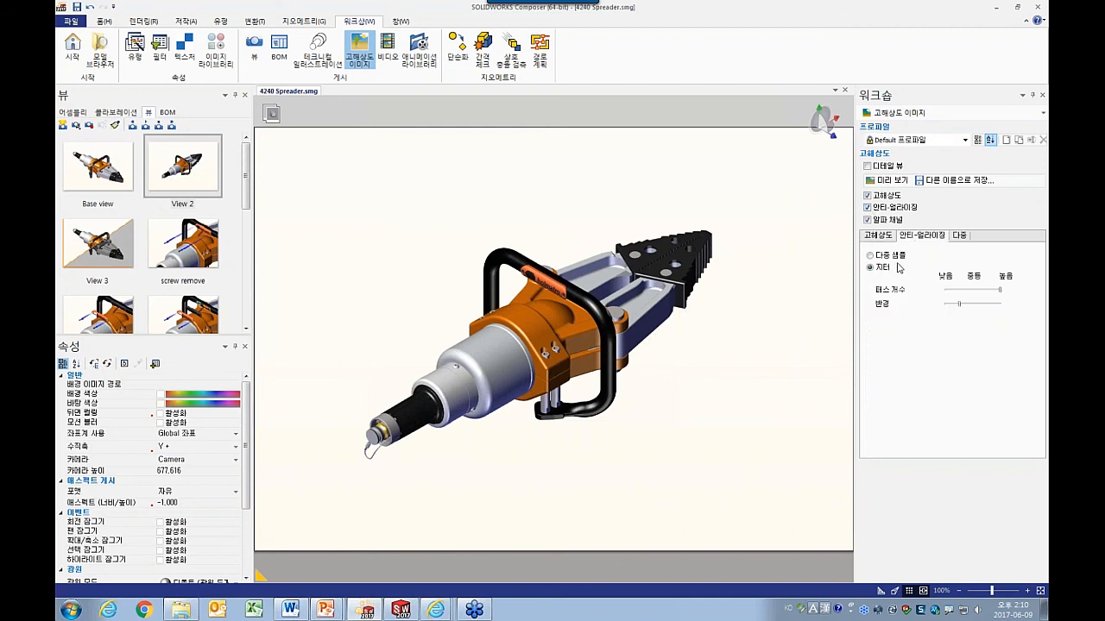
pyautogui.click(881, 267)
pyautogui.click(880, 257)
pyautogui.click(958, 236)
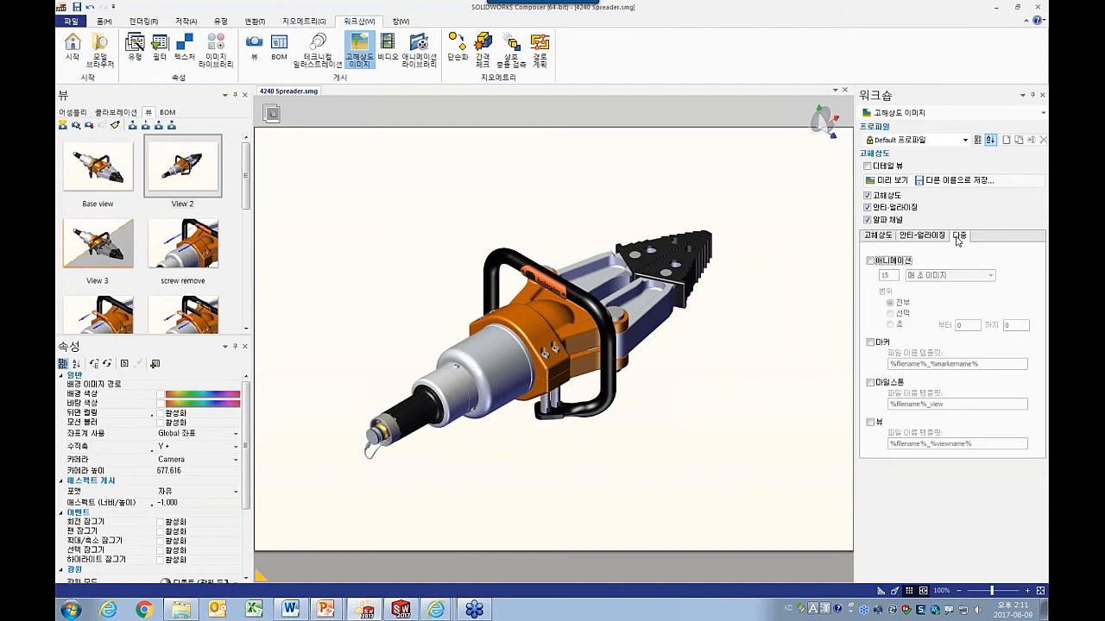
pyautogui.click(870, 423)
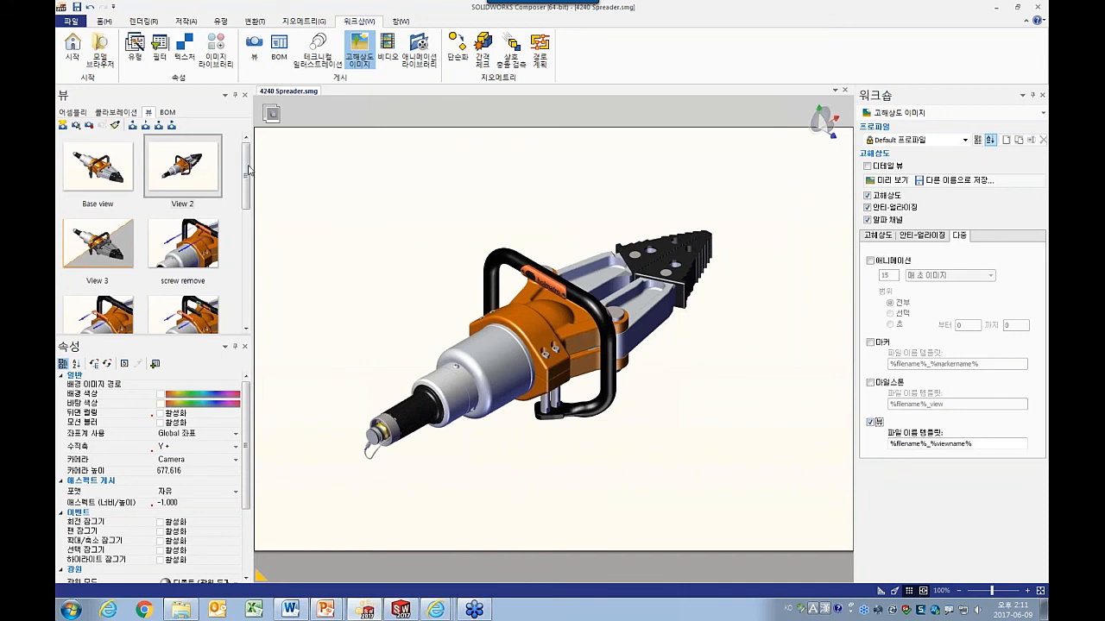
# Save the view images as JPEG files with the base name 4240 Spreader in a new desktop folder named Pic.
pyautogui.click(951, 183)
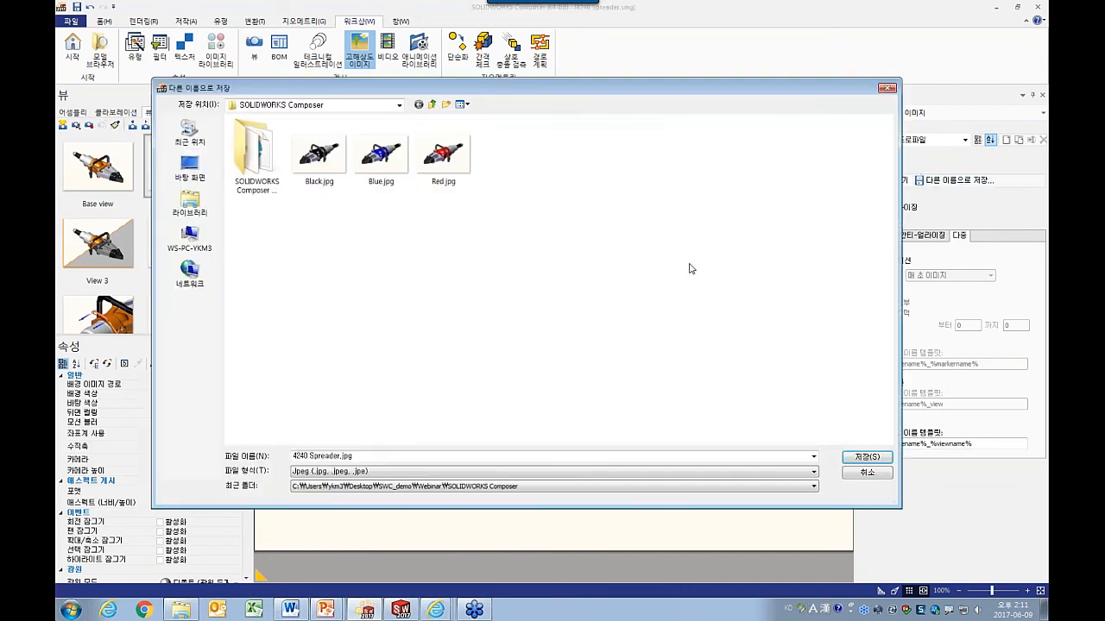
pyautogui.click(190, 168)
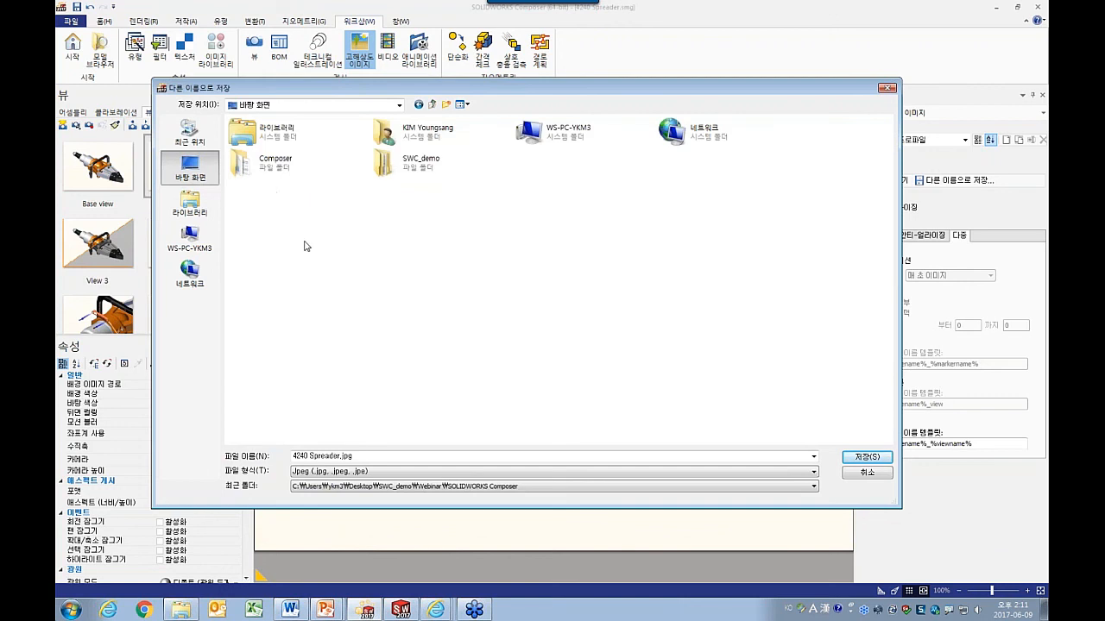
pyautogui.rightClick(410, 230)
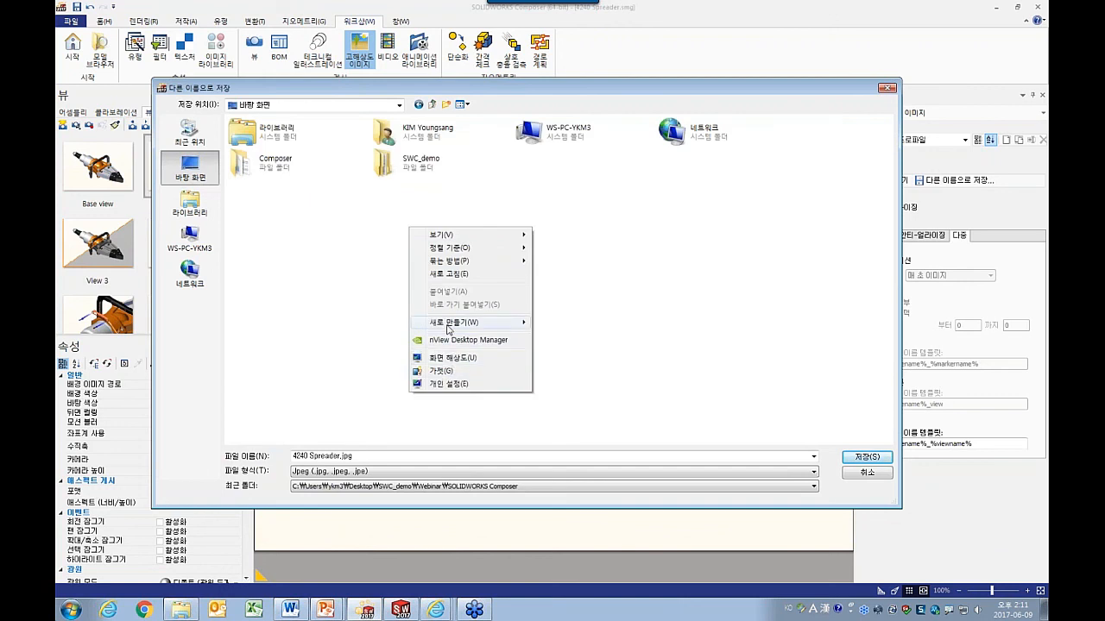
pyautogui.moveTo(458, 322)
pyautogui.click(555, 324)
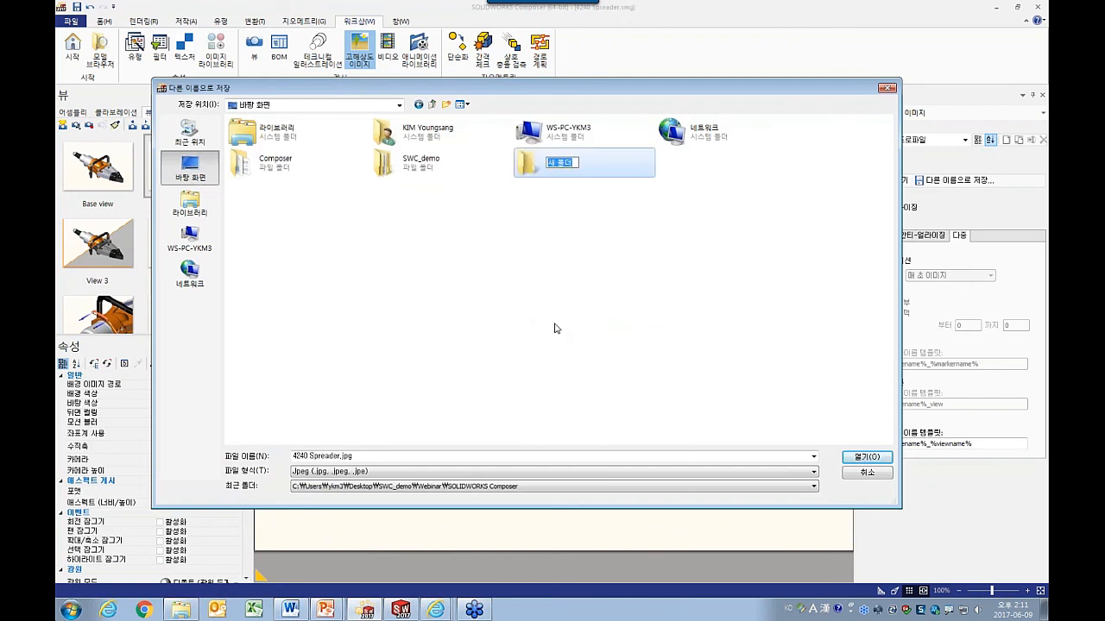
pyautogui.write('Pic')
pyautogui.press('Return')
pyautogui.doubleClick(550, 173)
pyautogui.click(866, 458)
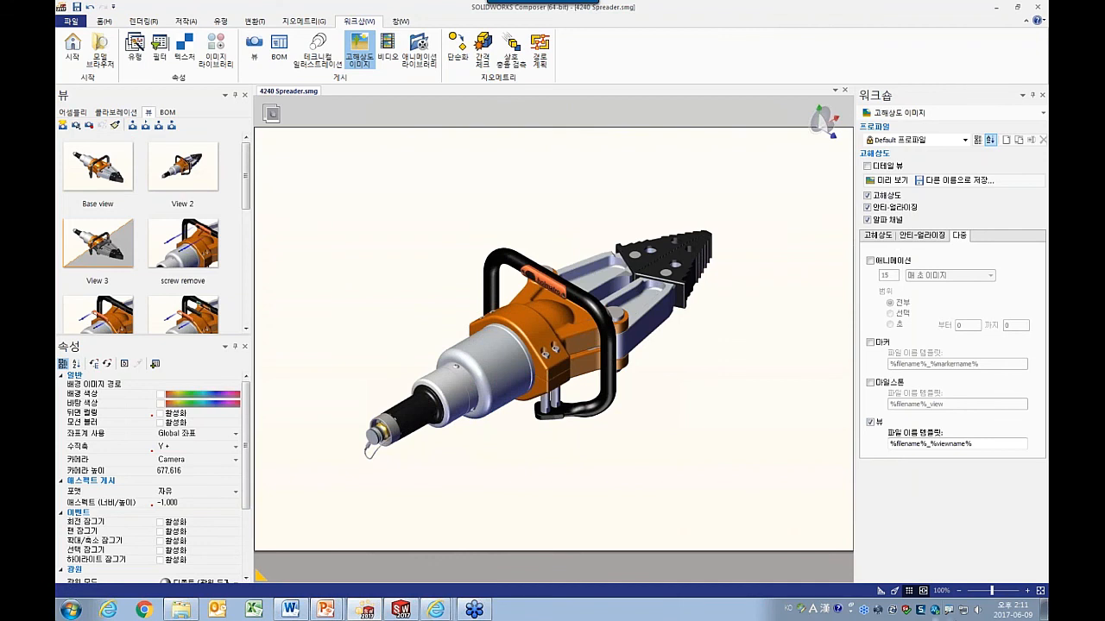
# Check the exported view images in the desktop's Pic folder and return to SOLIDWORKS Composer.
pyautogui.click(1040, 614)
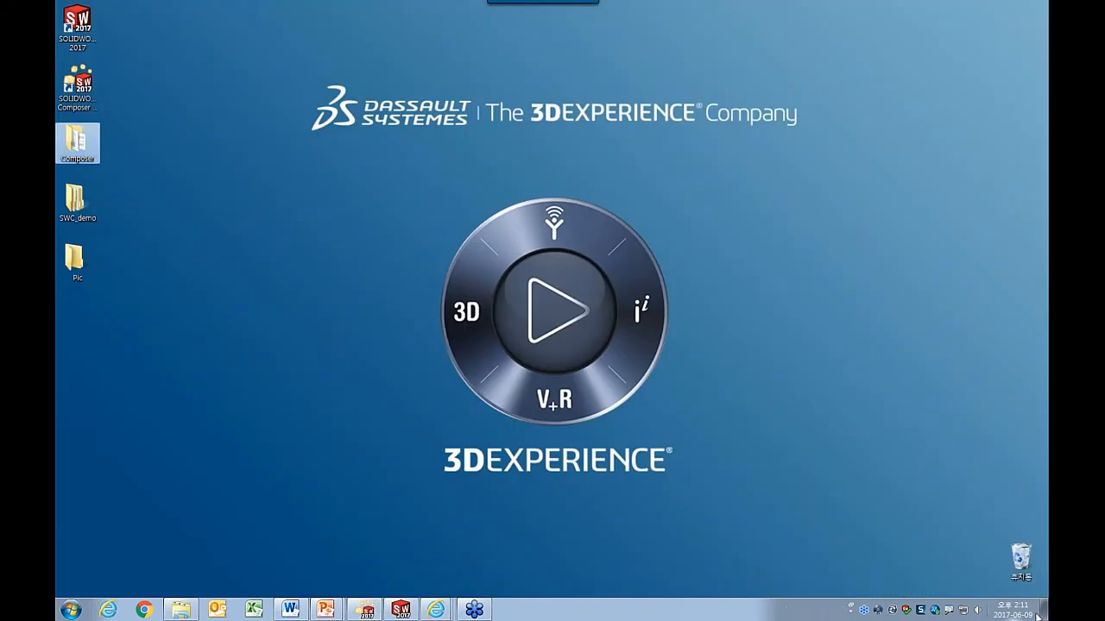
pyautogui.doubleClick(77, 259)
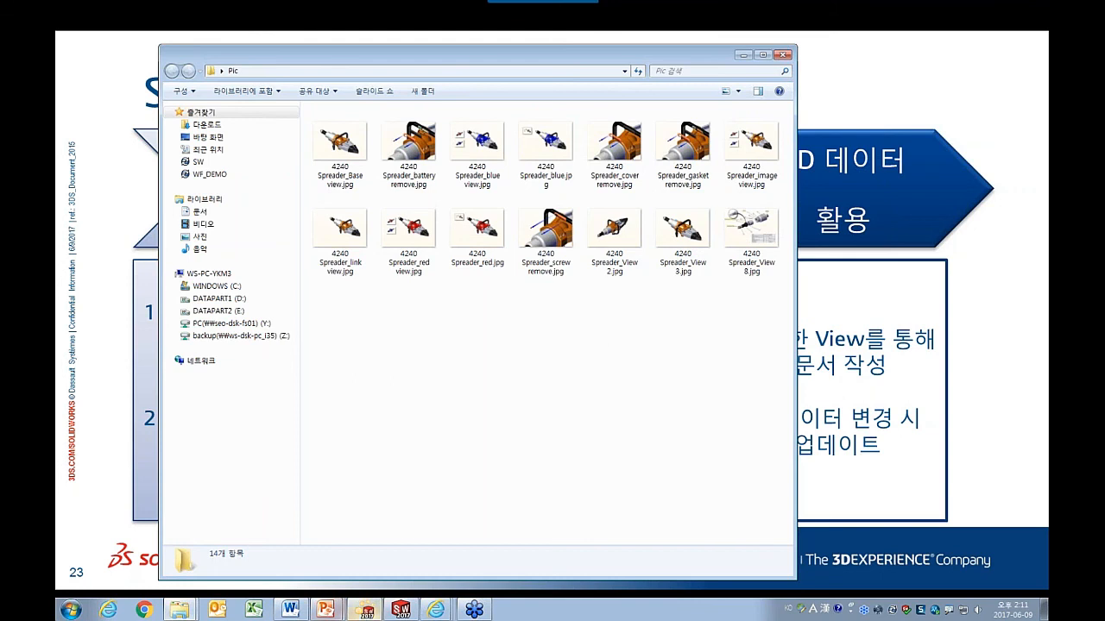
pyautogui.click(365, 610)
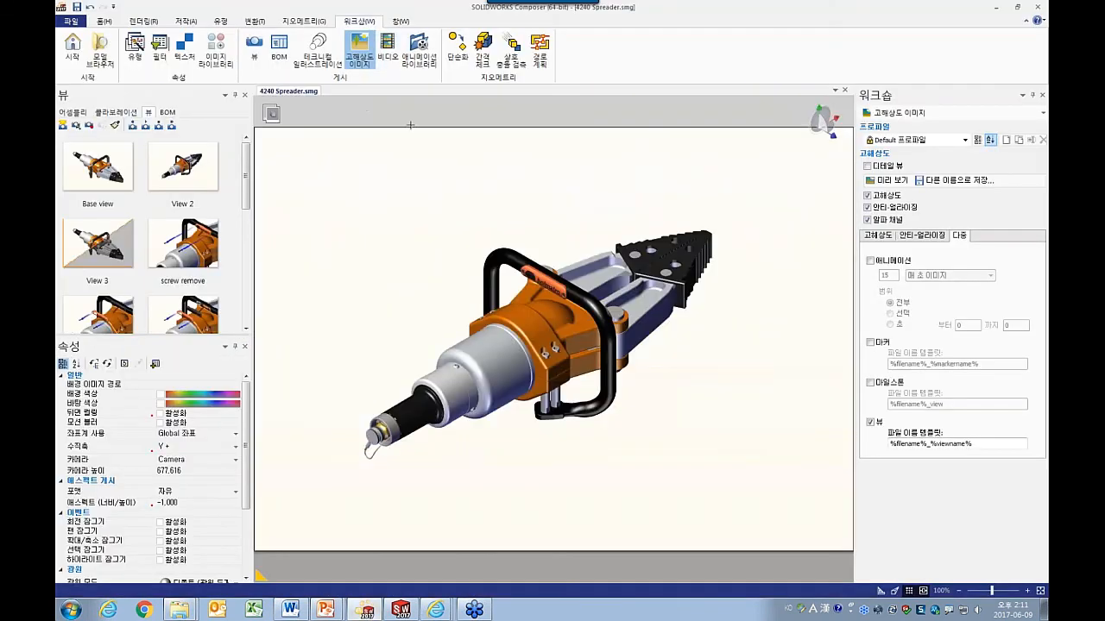
# Open the Video workshop, review the file format available for saving the animation, and cancel the save.
pyautogui.click(387, 51)
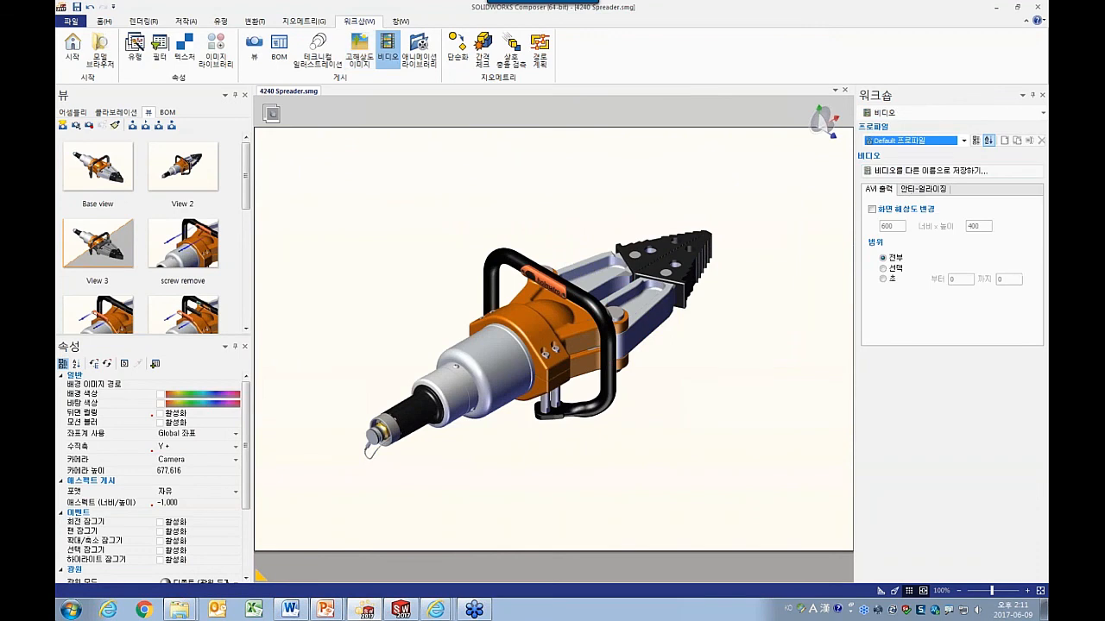
pyautogui.click(915, 171)
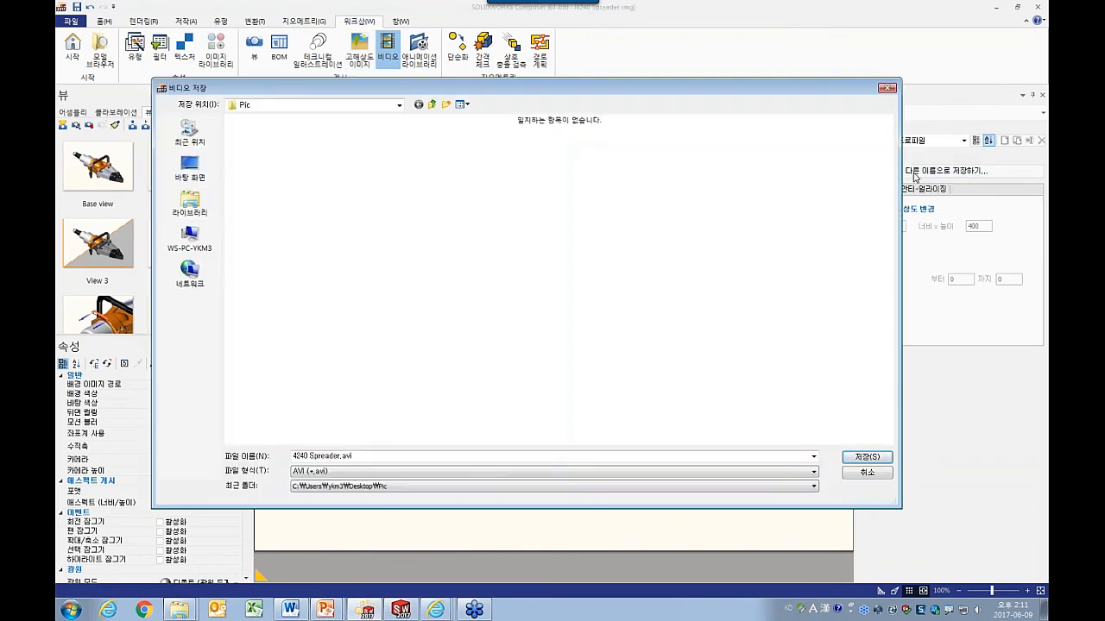
pyautogui.click(393, 472)
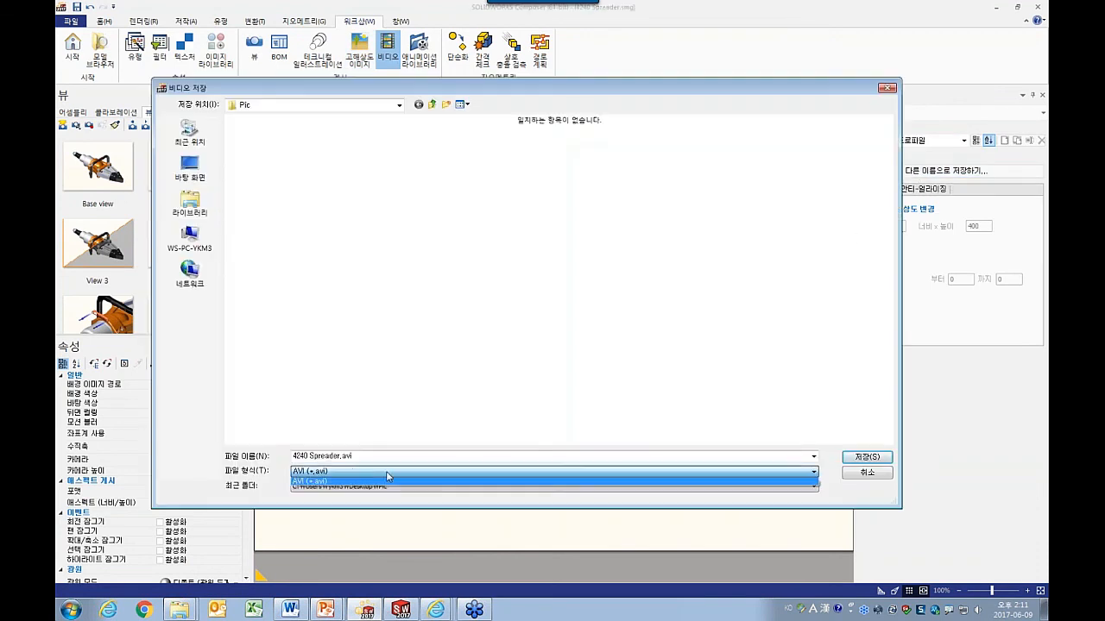
pyautogui.click(863, 473)
pyautogui.click(864, 473)
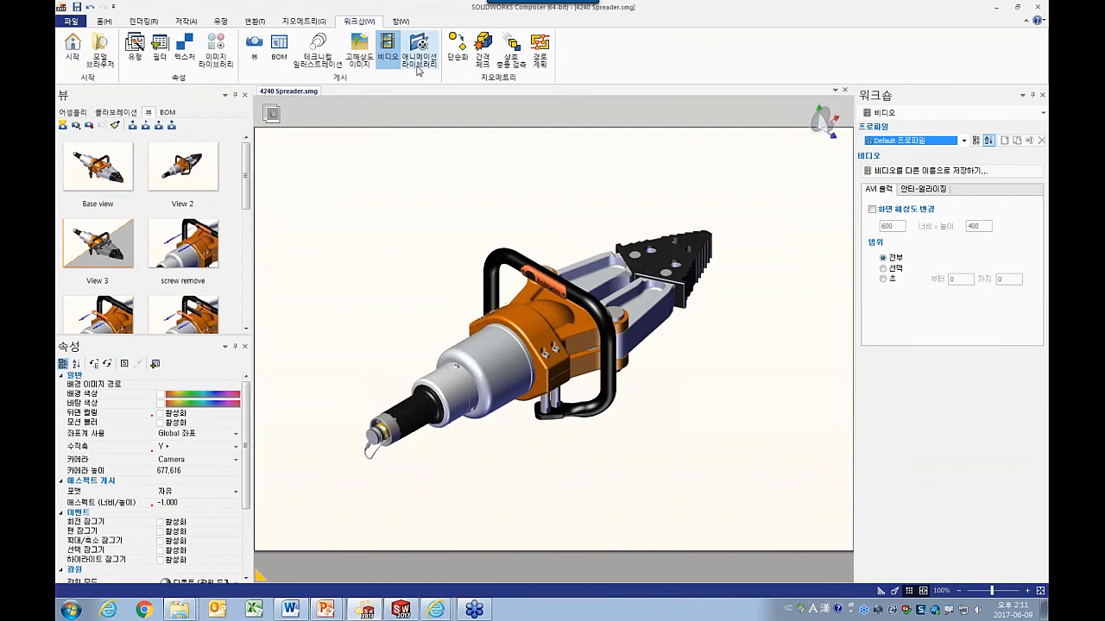
# Publish the model as the HTML file 4240 Spreader.html on the desktop.
pyautogui.click(79, 23)
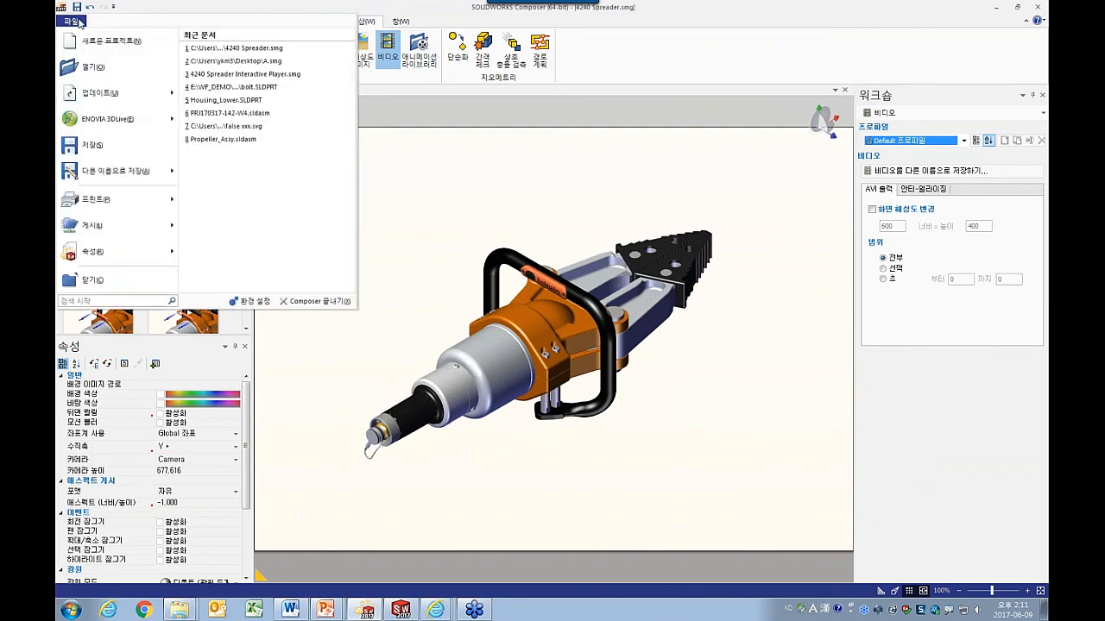
pyautogui.moveTo(108, 236)
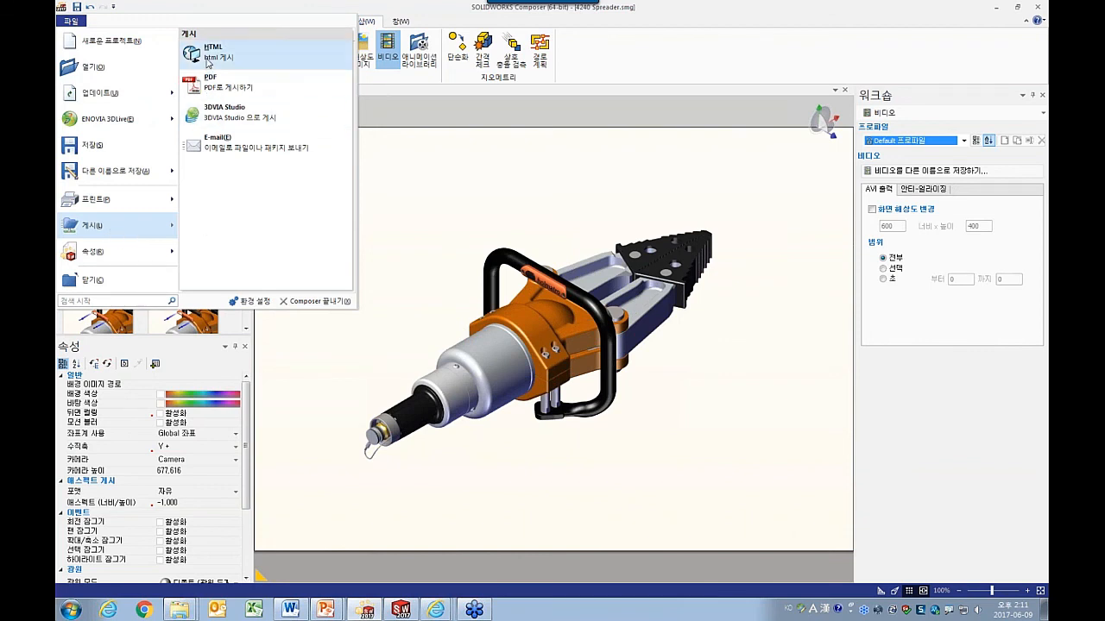
pyautogui.click(207, 54)
pyautogui.click(190, 165)
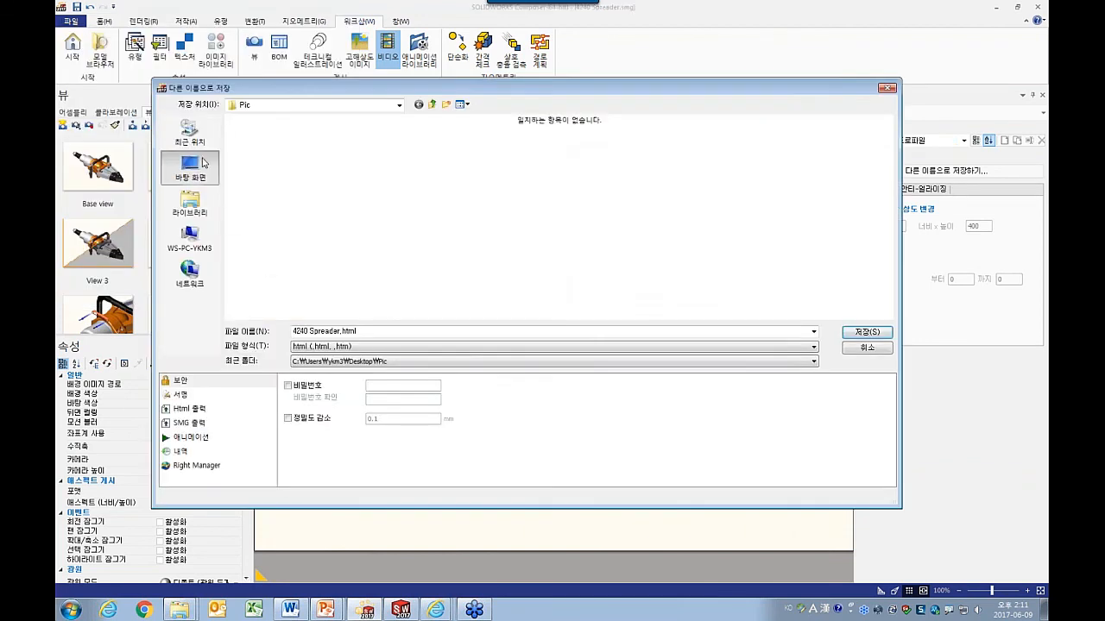
pyautogui.click(864, 333)
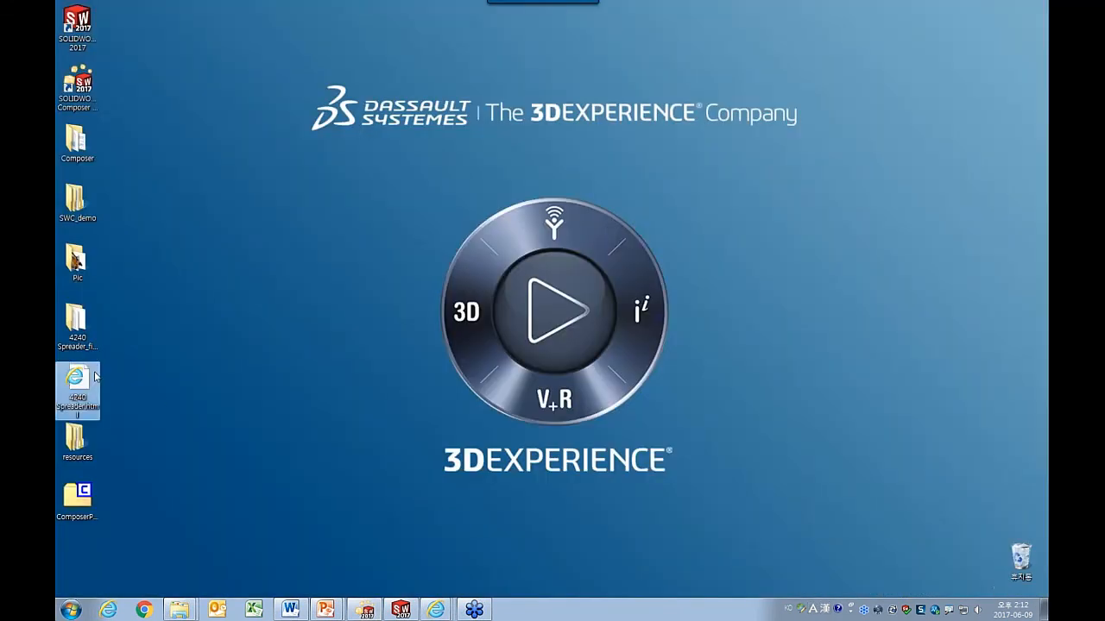
# Open the published HTML file from the desktop, allow its blocked content, rotate the 3D model, and return to SOLIDWORKS Composer.
pyautogui.doubleClick(94, 371)
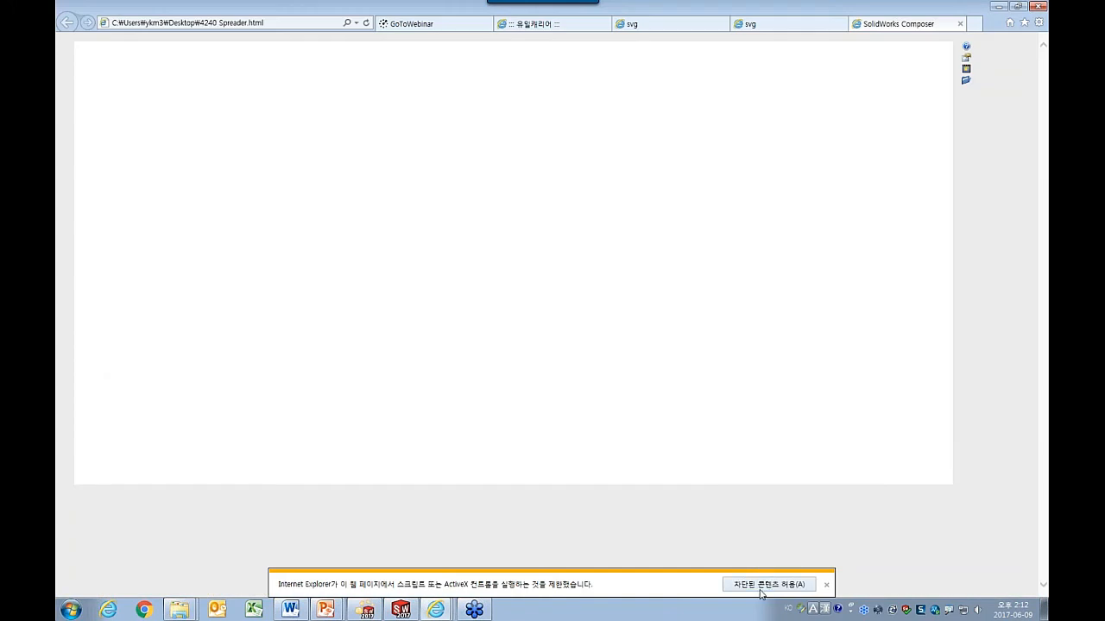
pyautogui.click(761, 590)
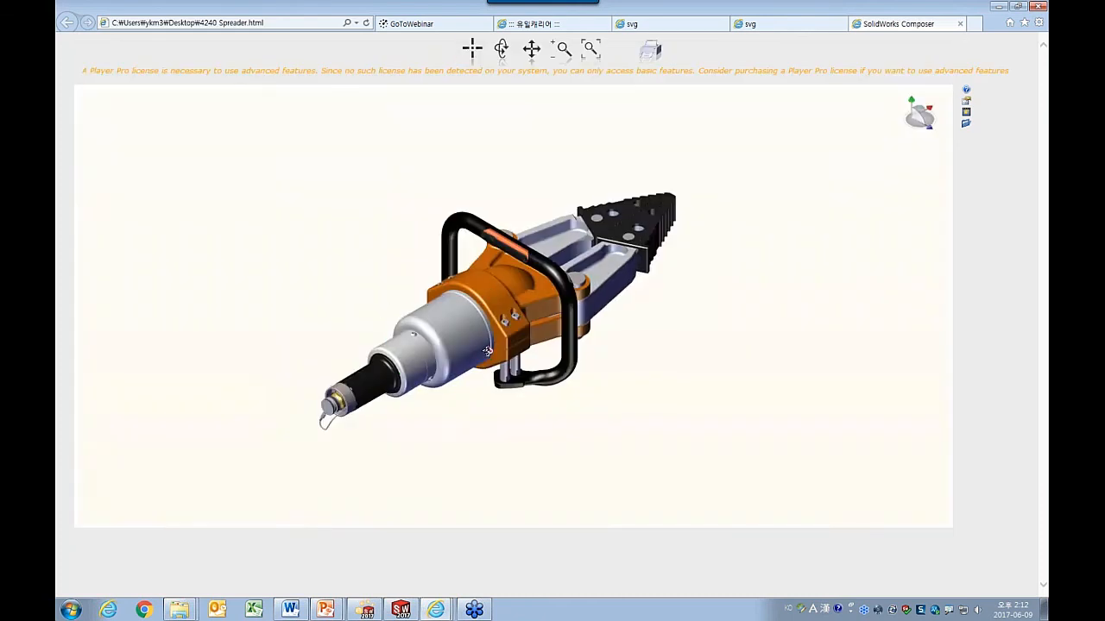
pyautogui.moveTo(488, 351); pyautogui.dragTo(518, 328)
pyautogui.click(367, 612)
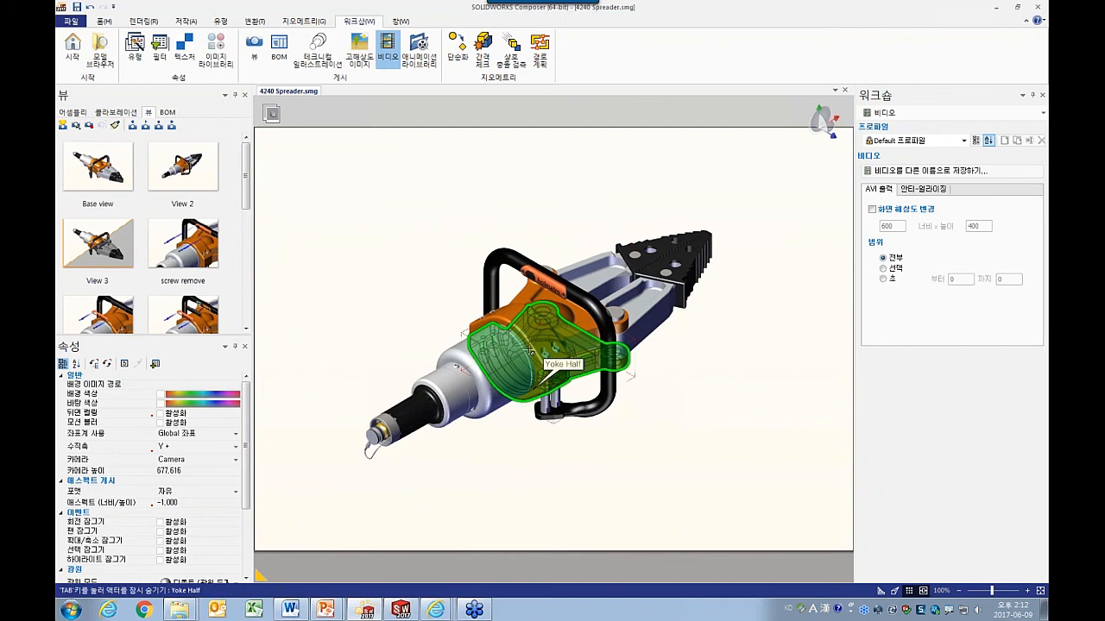
# Publish the model to the desktop as 4240 Spreader.pdf with an embedded U3D file, without saving the changed view.
pyautogui.click(69, 21)
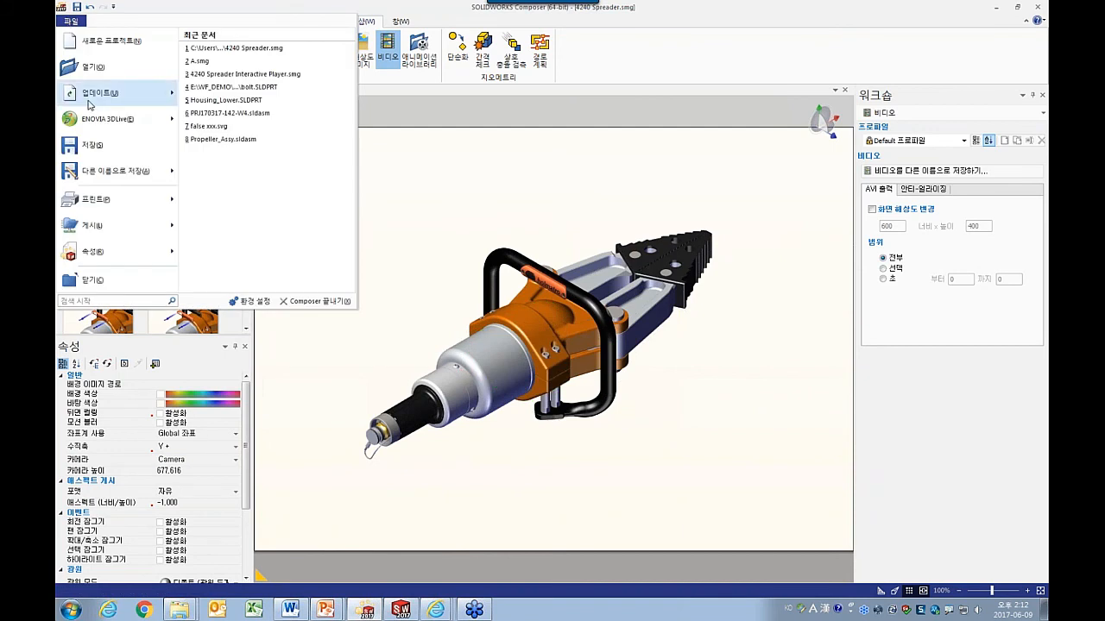
pyautogui.moveTo(100, 226)
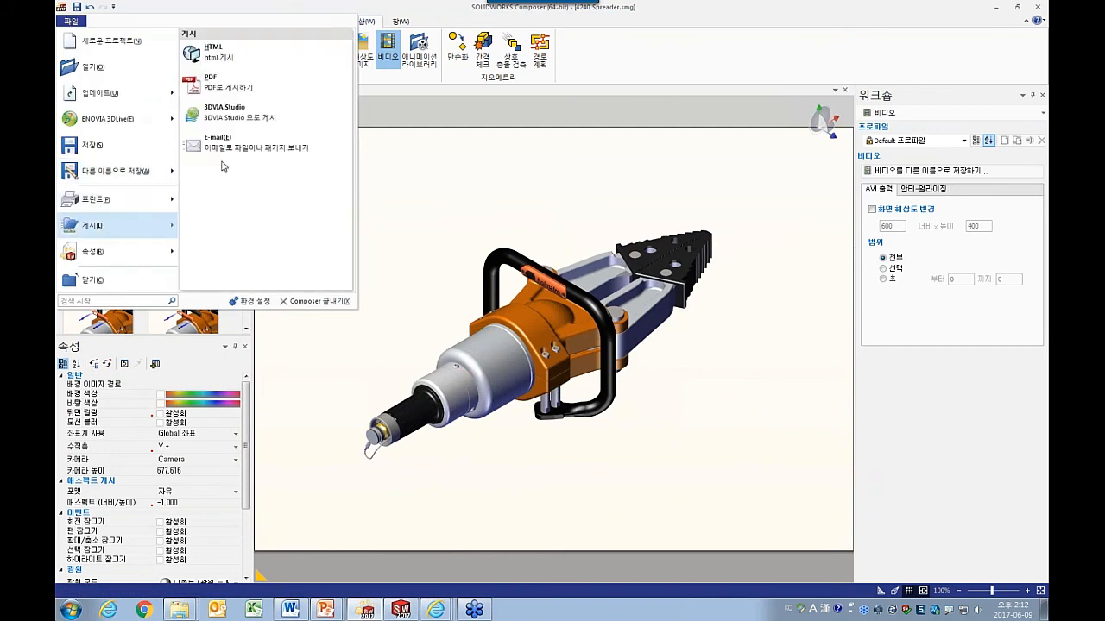
pyautogui.click(221, 95)
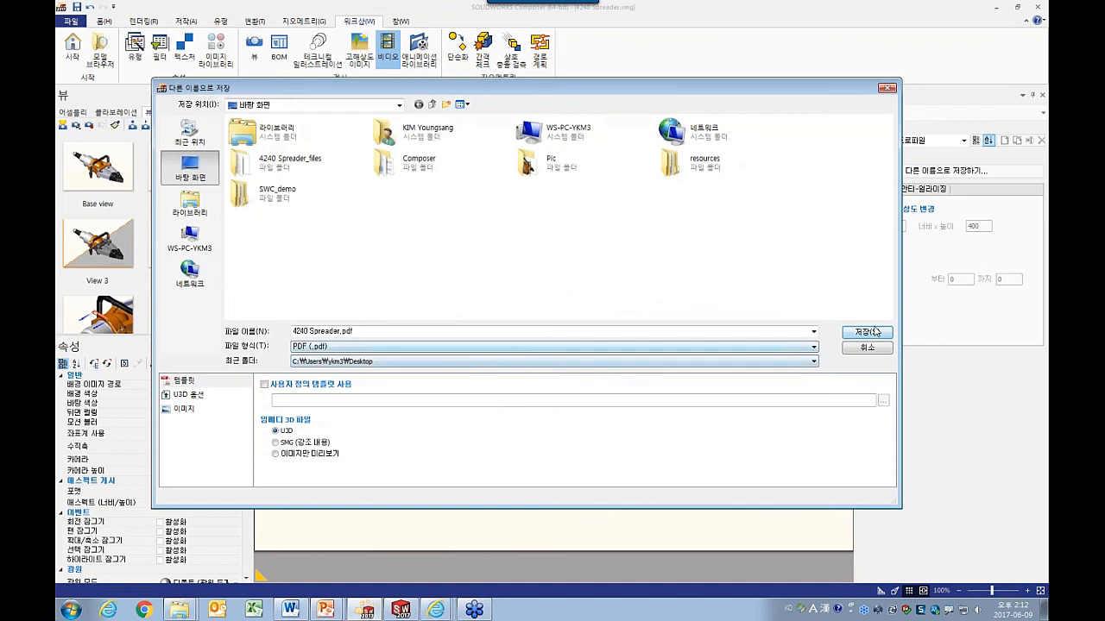
pyautogui.click(863, 332)
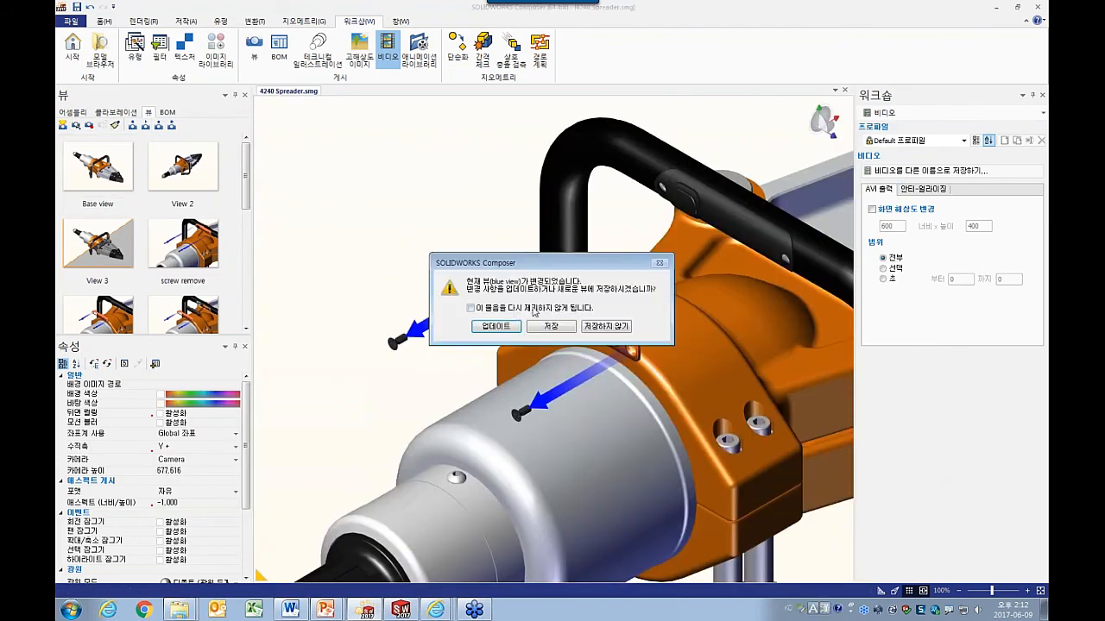
pyautogui.click(586, 335)
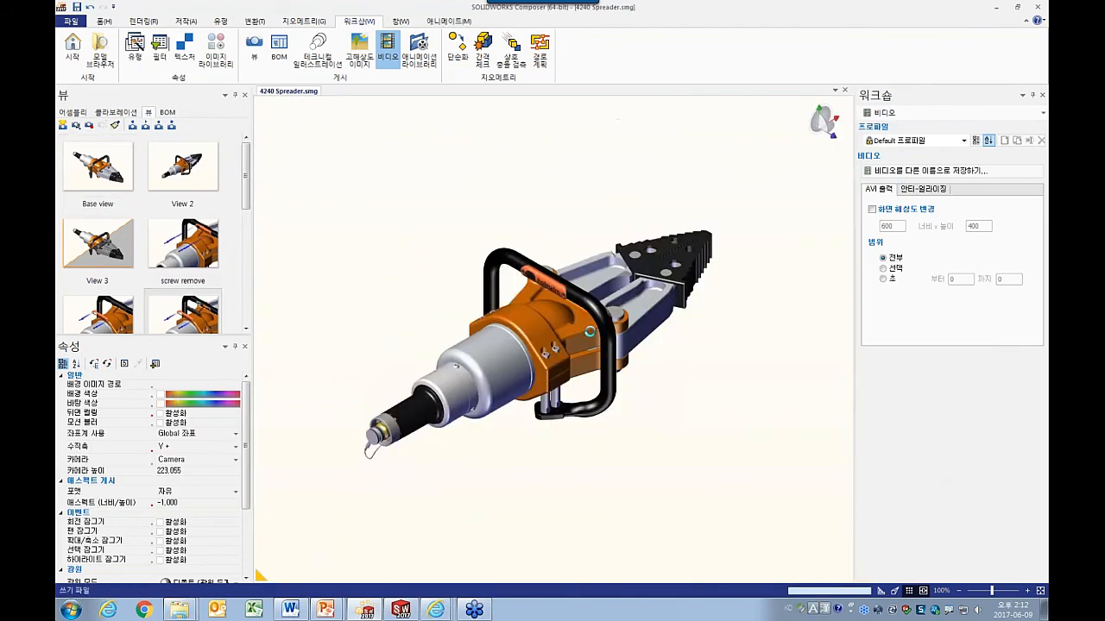
pyautogui.click(639, 340)
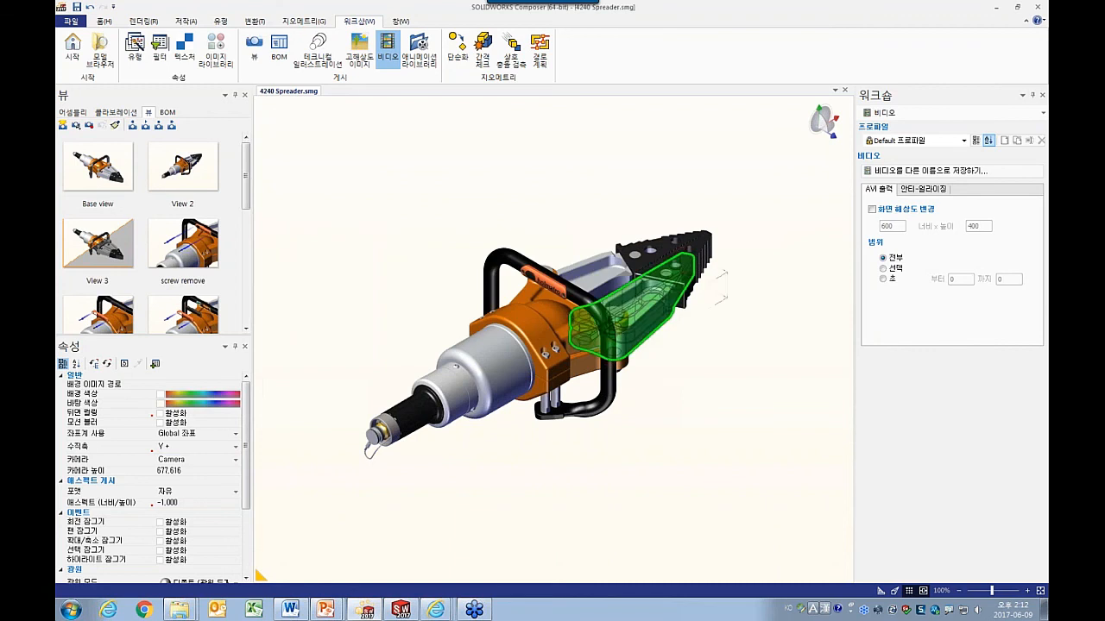
# Open the published PDF from the desktop in a maximized Adobe Reader window, rotate the 3D model, and show View 2.
pyautogui.click(1046, 604)
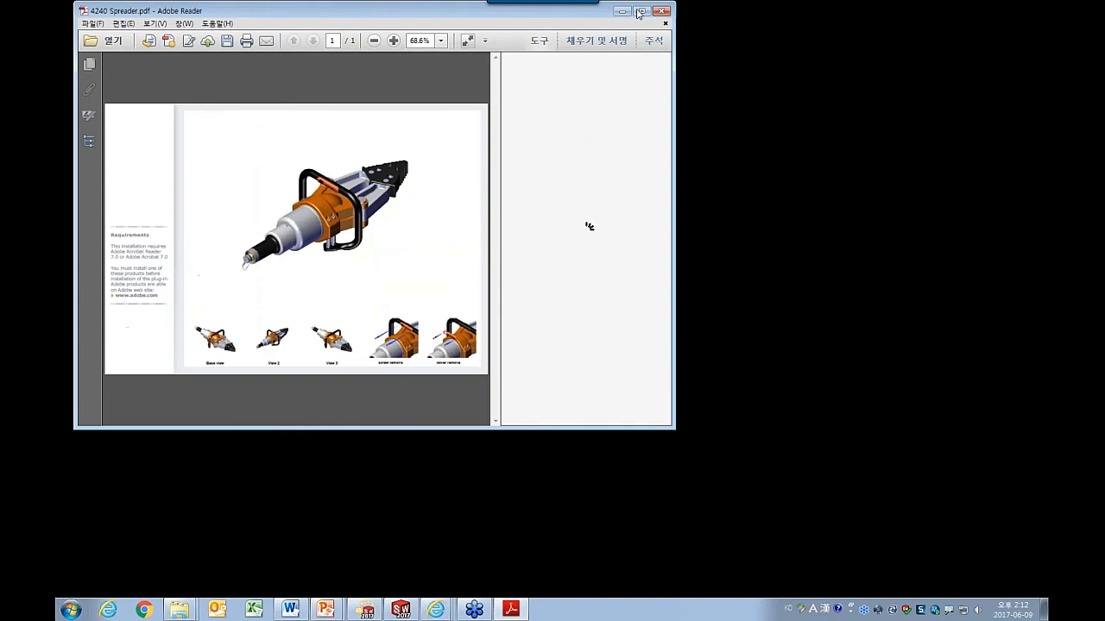
pyautogui.click(642, 11)
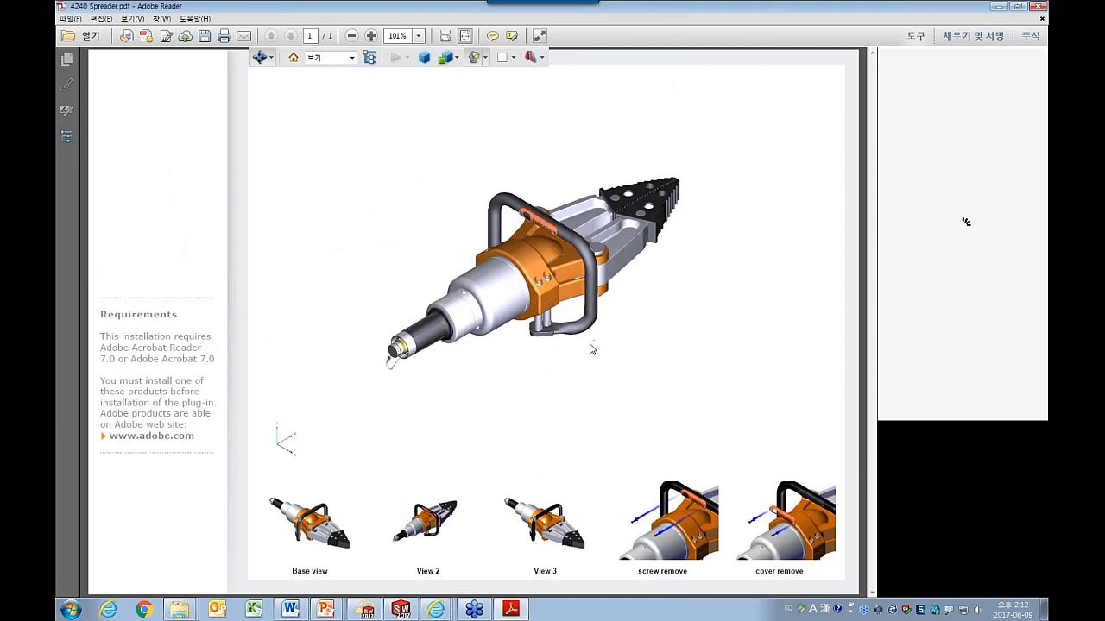
pyautogui.moveTo(591, 349); pyautogui.dragTo(552, 331)
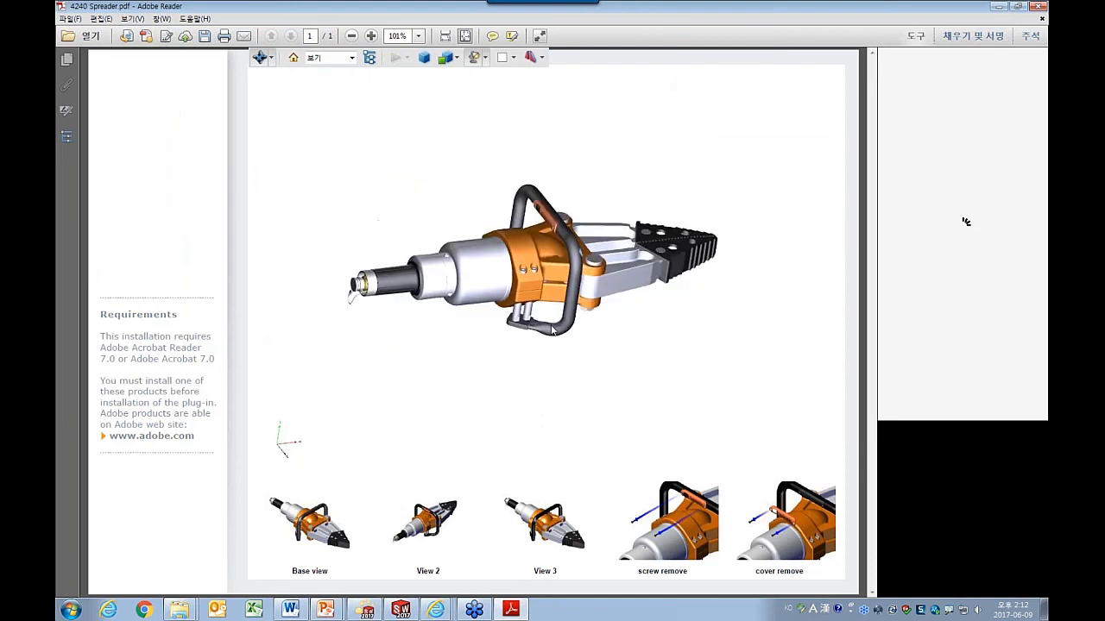
pyautogui.click(429, 528)
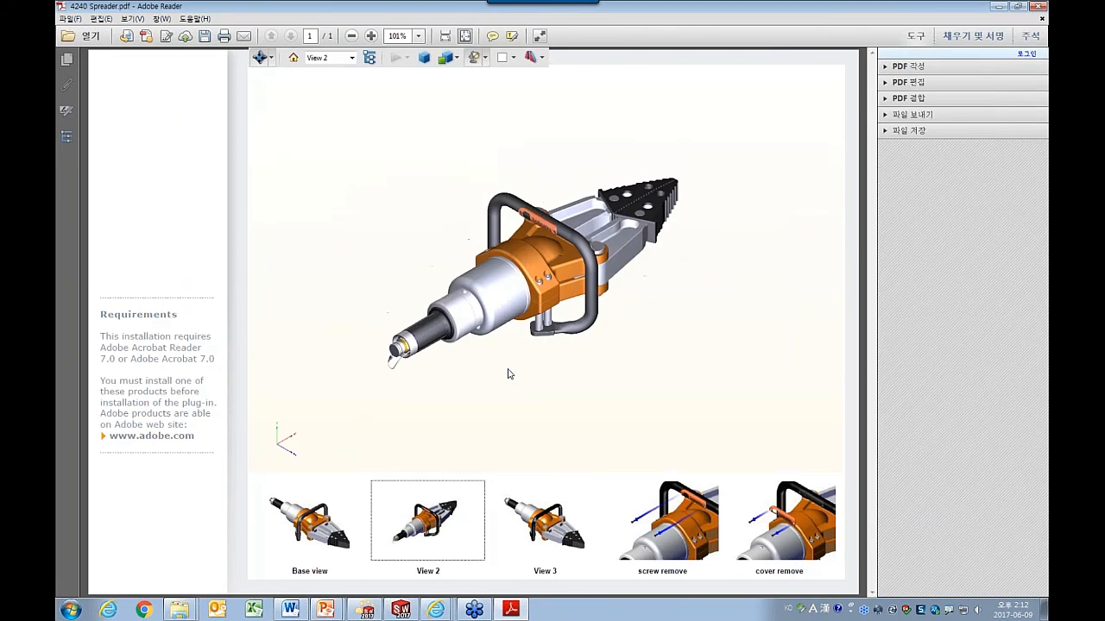
pyautogui.moveTo(509, 374); pyautogui.dragTo(481, 348)
# Examine the parts list in the PDF's model tree and return to SOLIDWORKS Composer.
pyautogui.click(68, 138)
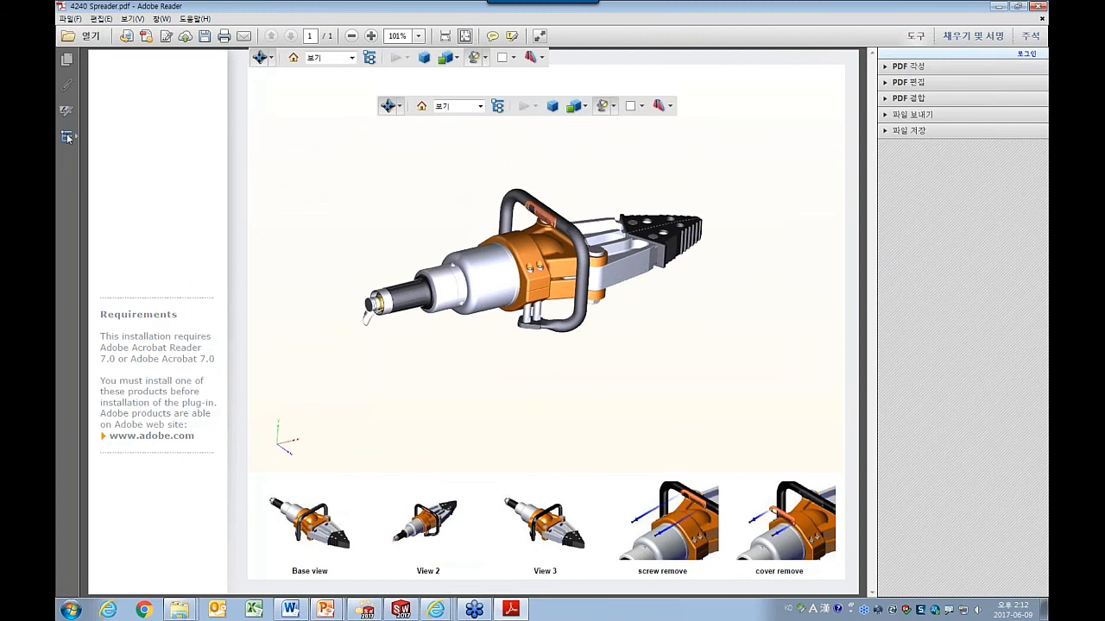
pyautogui.scroll(-2, 233, 141)
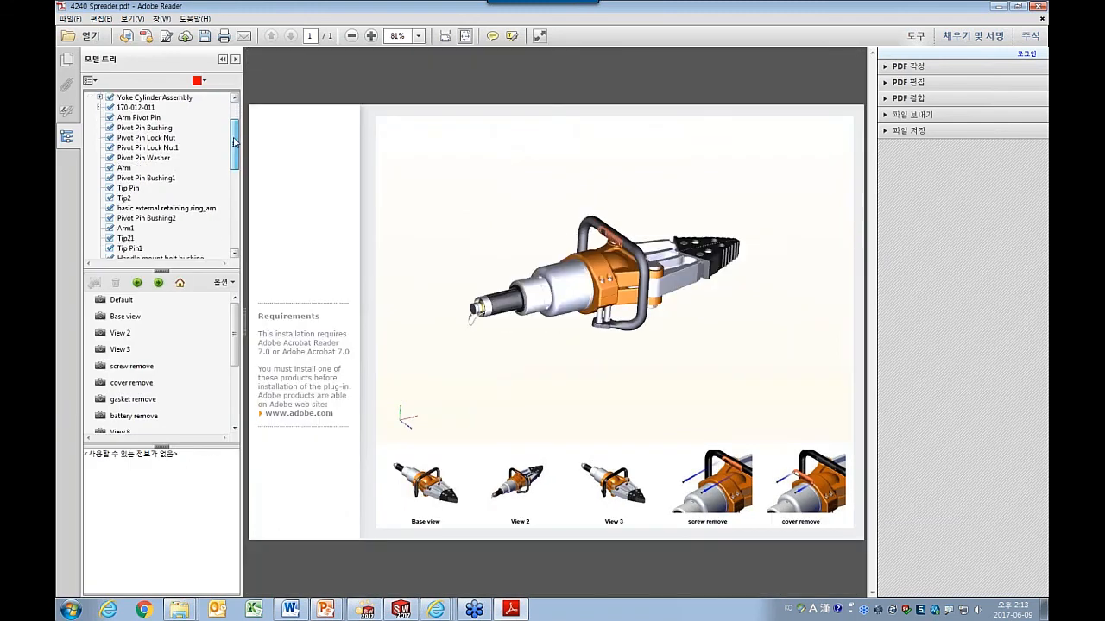
pyautogui.moveTo(233, 141); pyautogui.dragTo(235, 223)
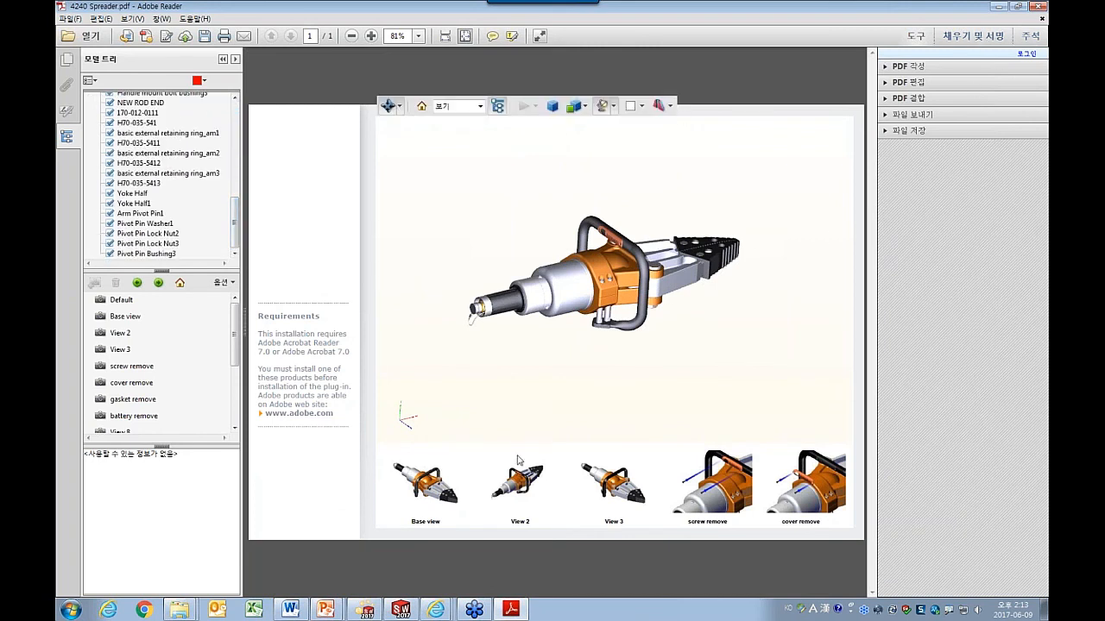
pyautogui.moveTo(366, 611)
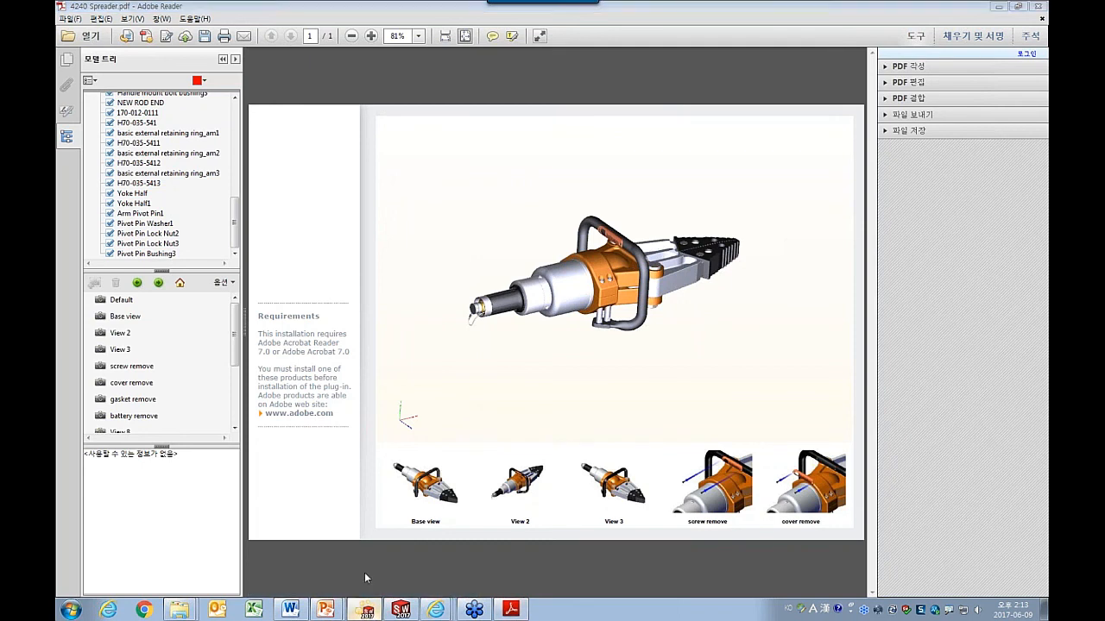
pyautogui.click(364, 574)
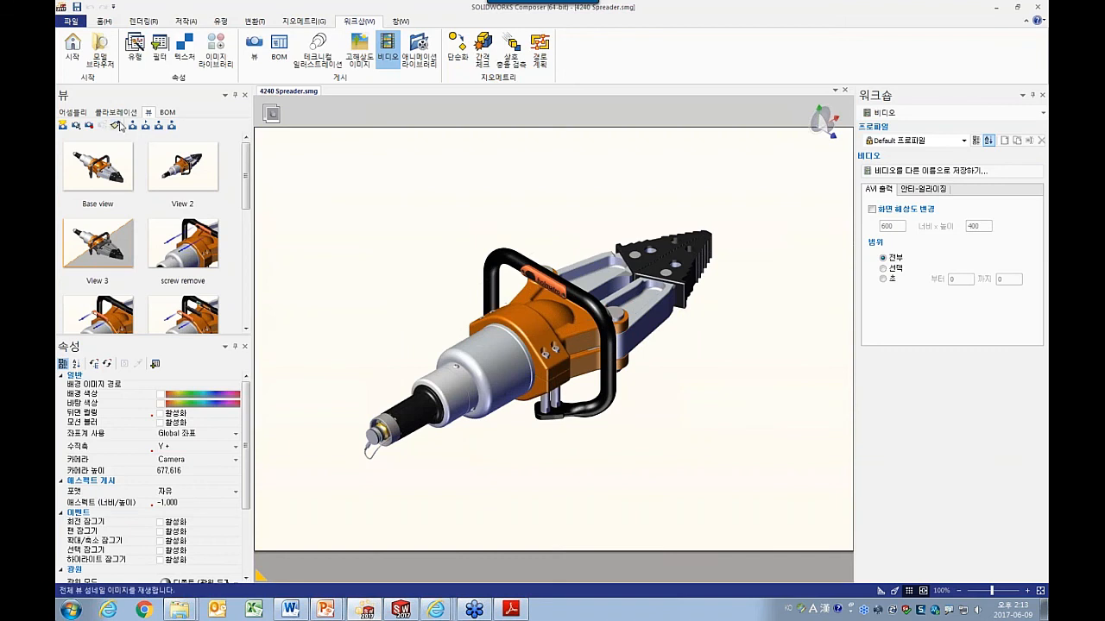
# Save the project as the SOLIDWORKS Composer package 4240 Spreader.exe on the desktop.
pyautogui.click(71, 21)
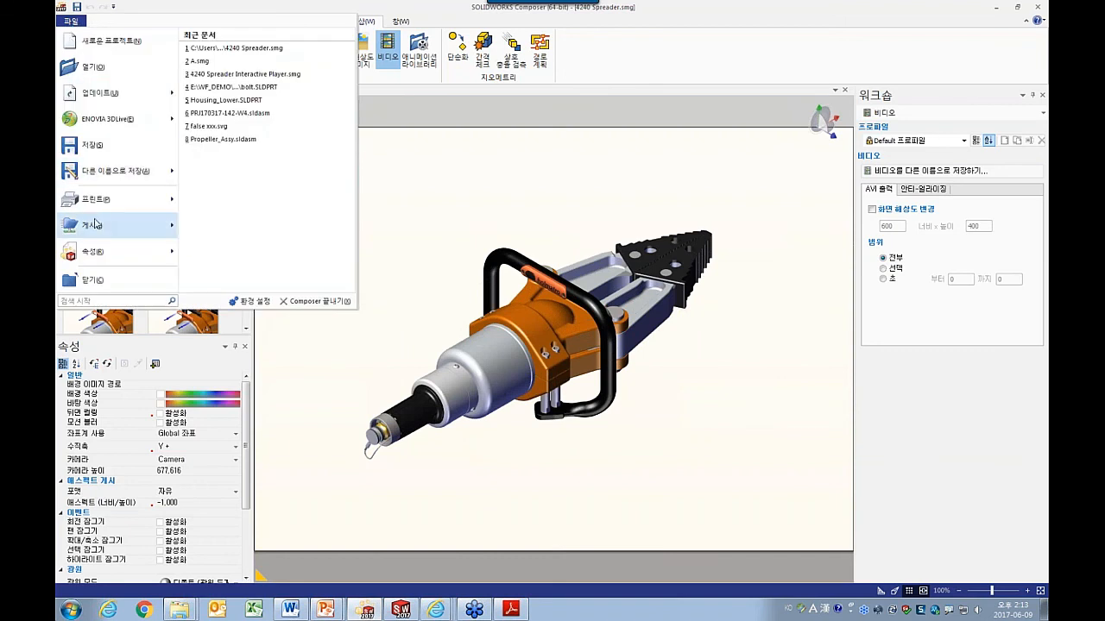
pyautogui.moveTo(93, 224)
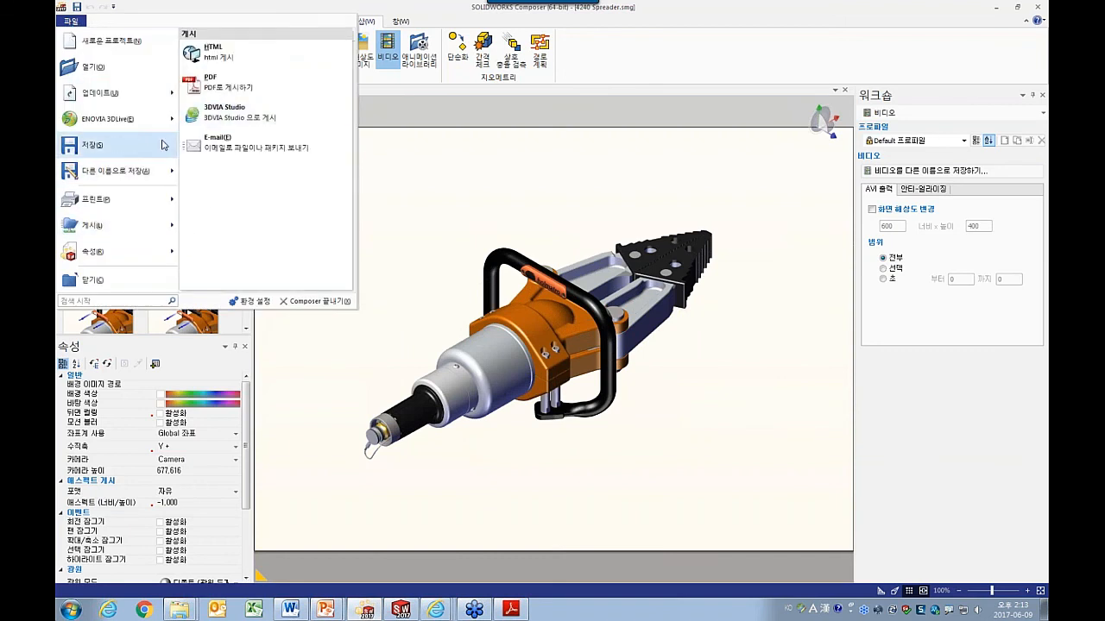
pyautogui.moveTo(155, 171)
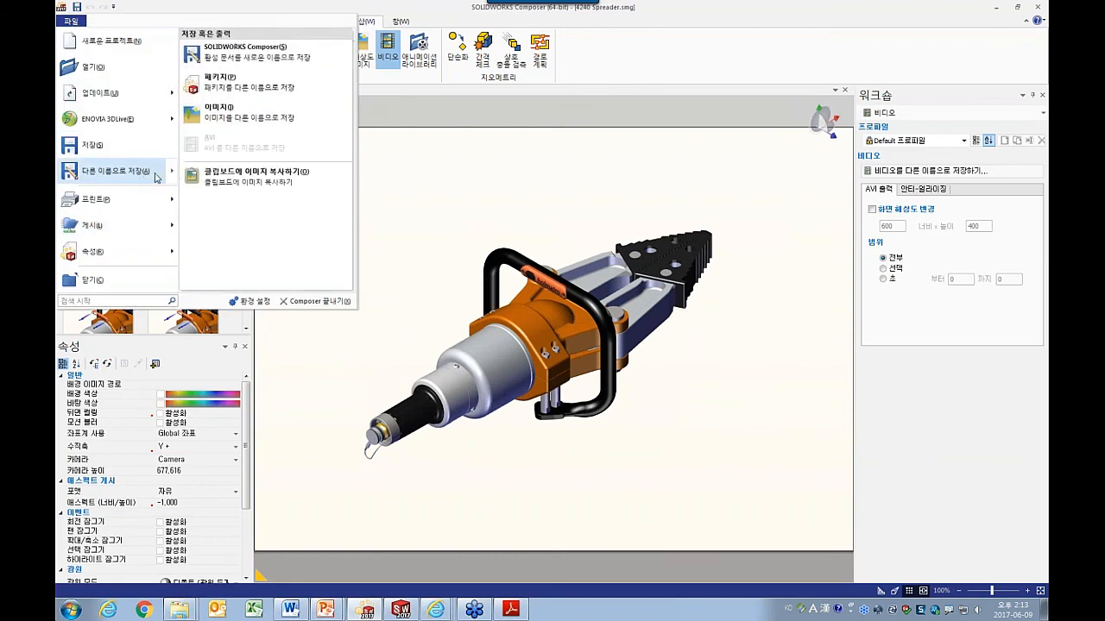
pyautogui.click(226, 86)
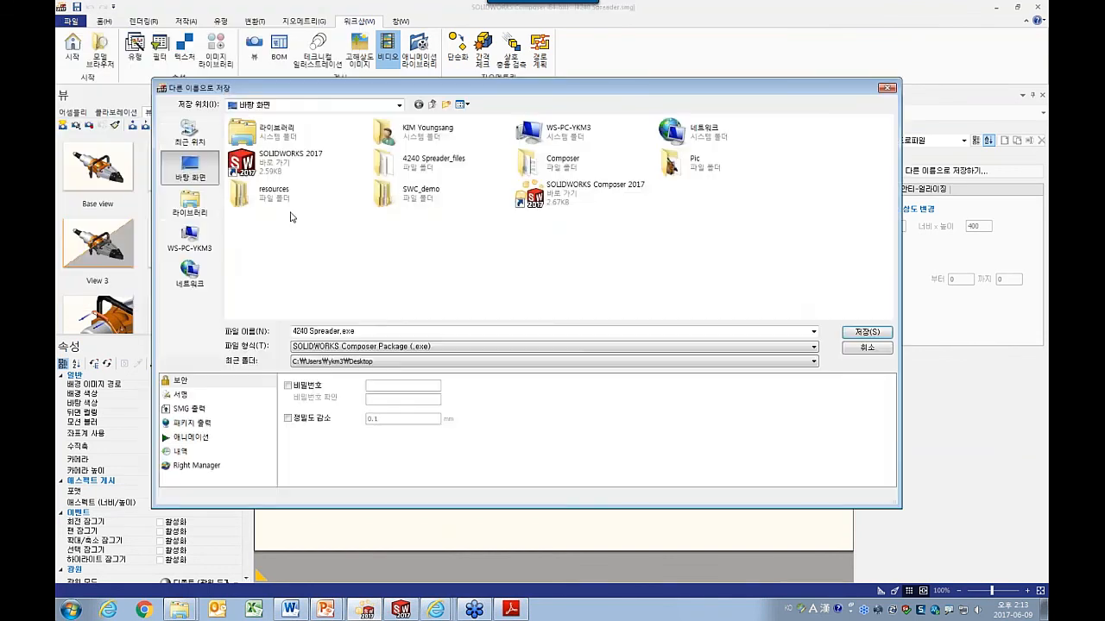
pyautogui.click(865, 332)
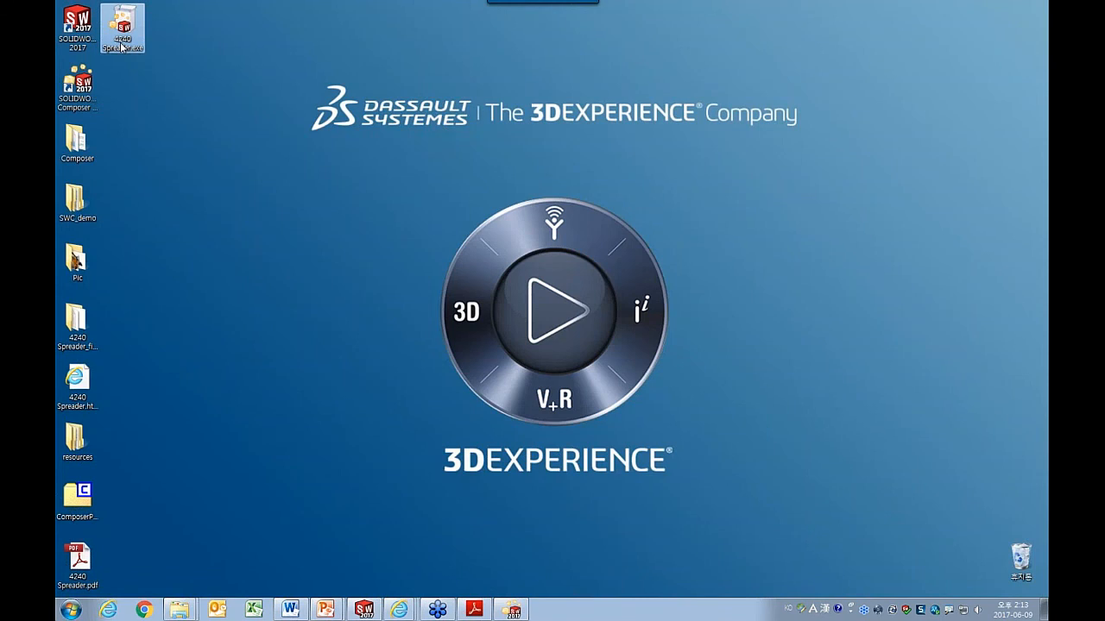
# Launch the 4240 Spreader.exe package from the desktop and show View 2, screw remove and gasket remove in Composer Player Pro.
pyautogui.doubleClick(124, 47)
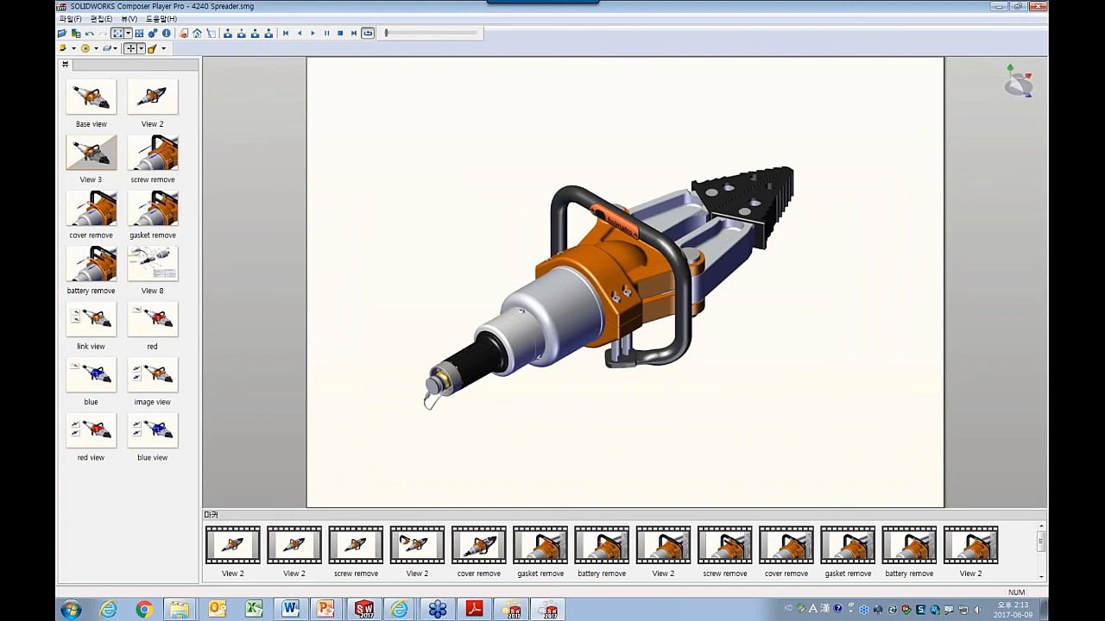
pyautogui.click(150, 107)
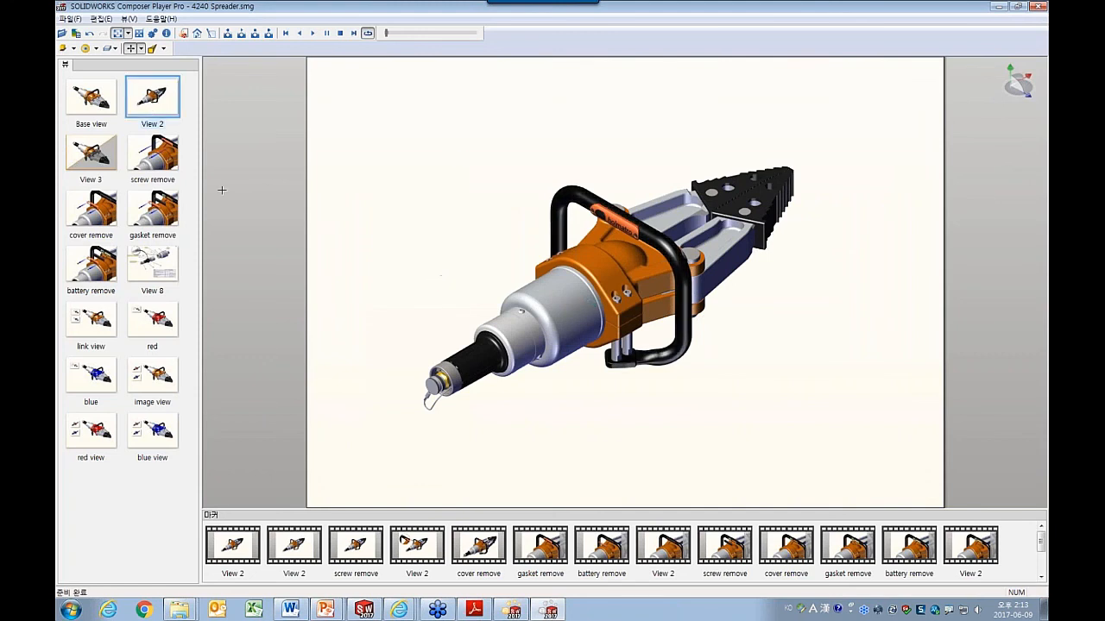
pyautogui.click(152, 154)
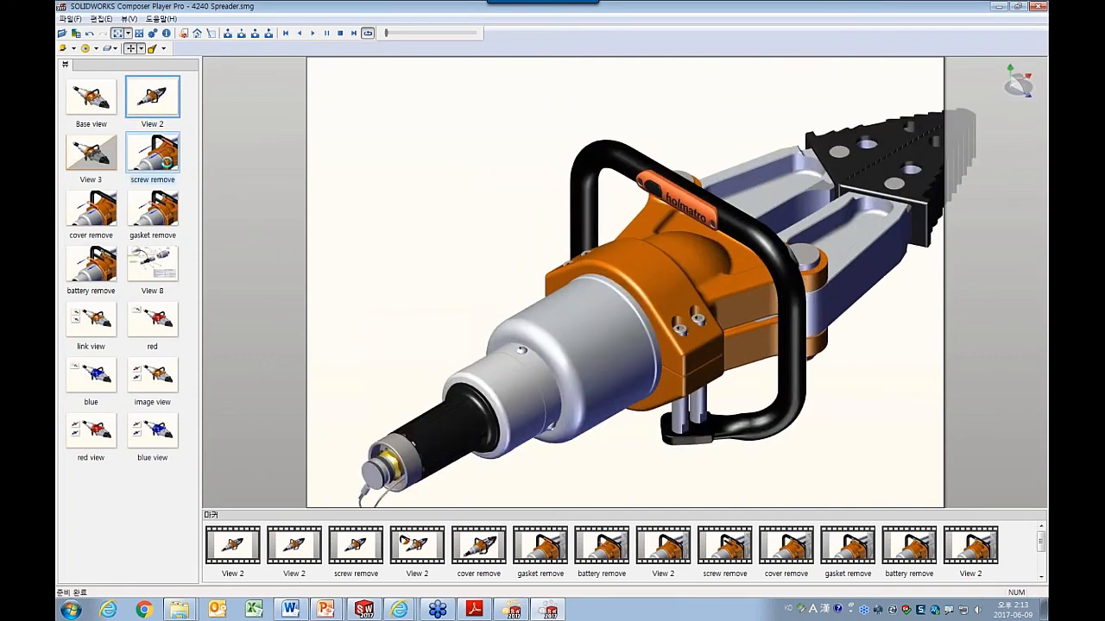
pyautogui.click(153, 209)
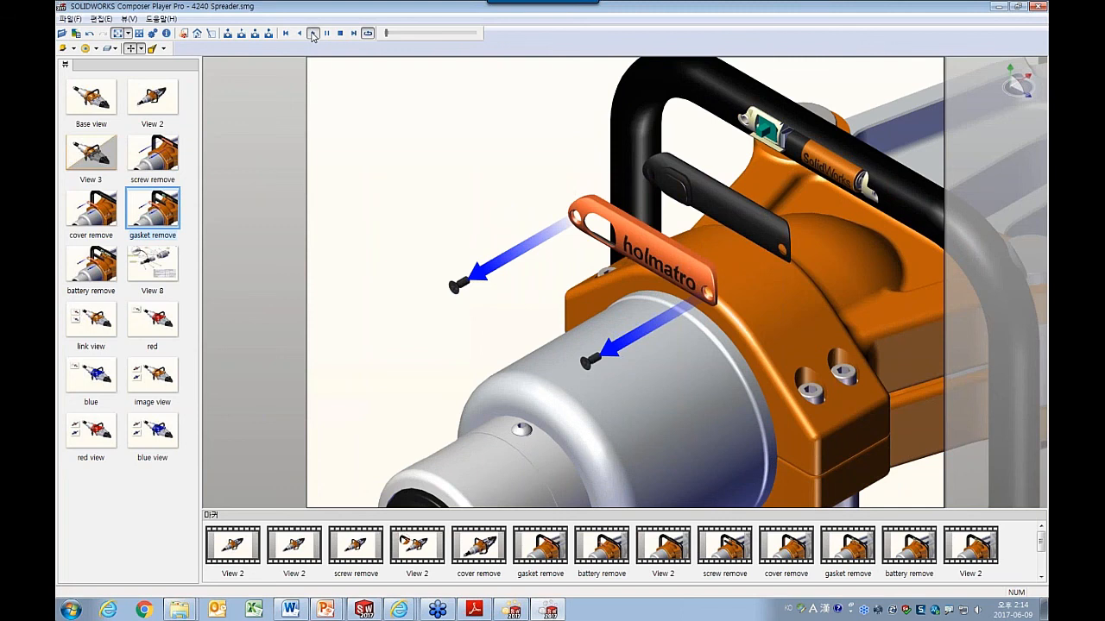
# Play the disassembly animation in Composer Player Pro, and switch to AS_manual_Holmatro 4240 Spreader.docx in Microsoft Word.
pyautogui.click(312, 33)
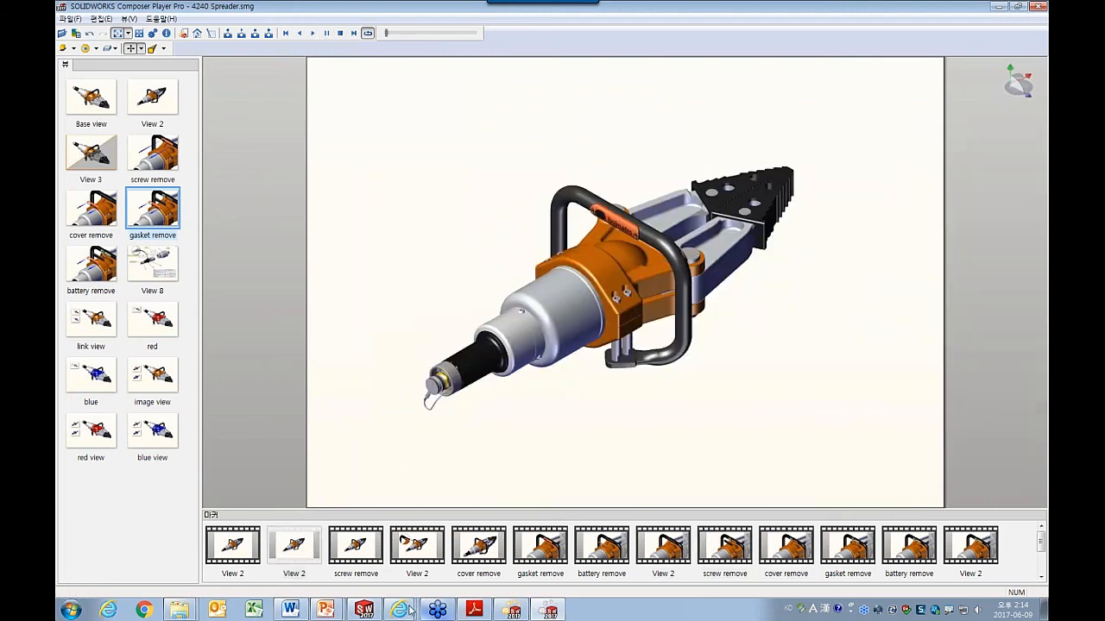
pyautogui.click(516, 612)
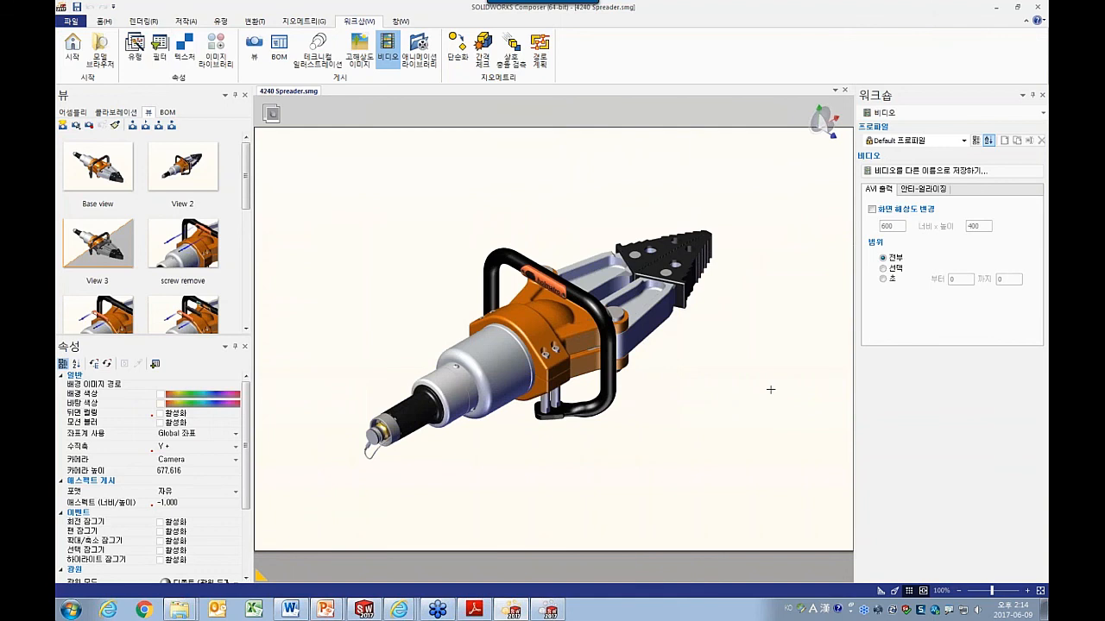
pyautogui.click(290, 610)
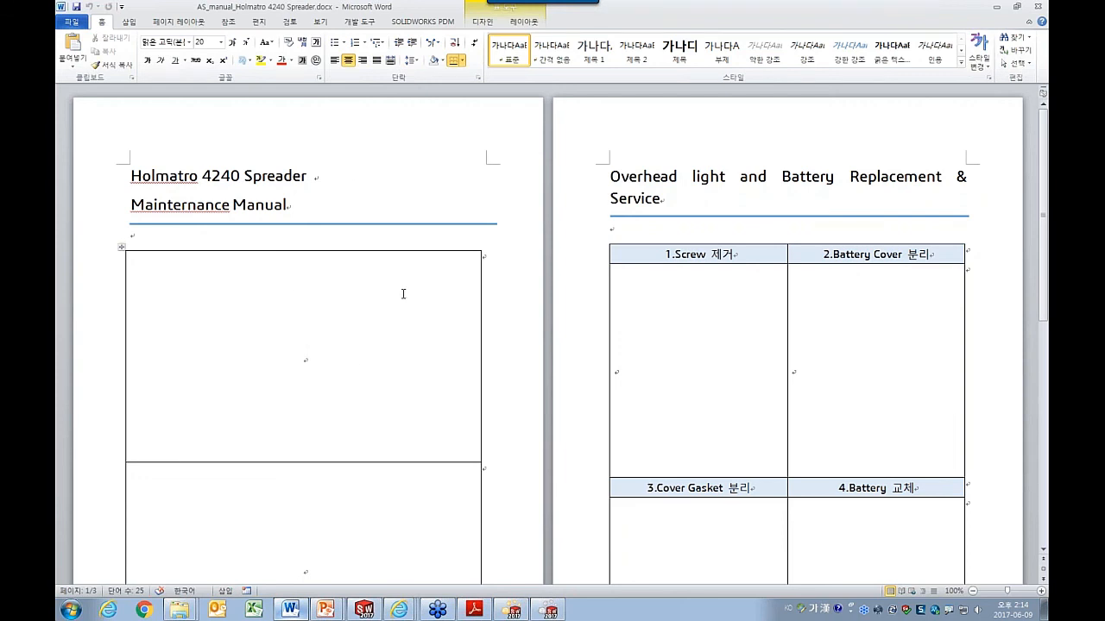
# Insert 4240 Spreader_Base view.jpg from the desktop Pic folder as a file link in the first page's upper cell, enlarged to about 8.1 × 11.4 cm.
pyautogui.click(130, 21)
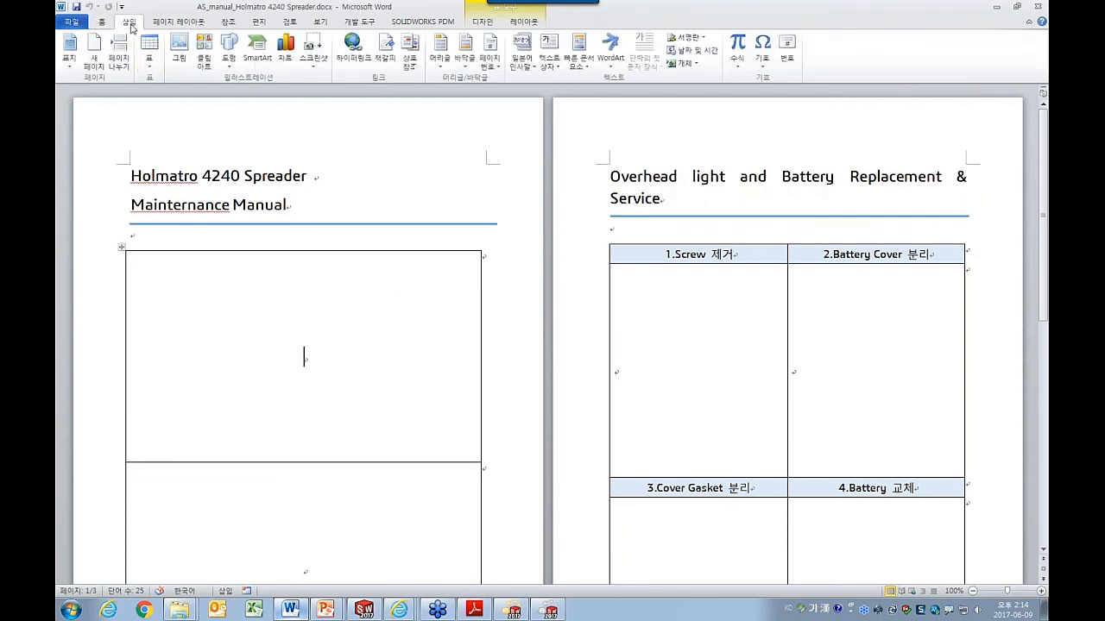
pyautogui.click(179, 50)
pyautogui.click(105, 117)
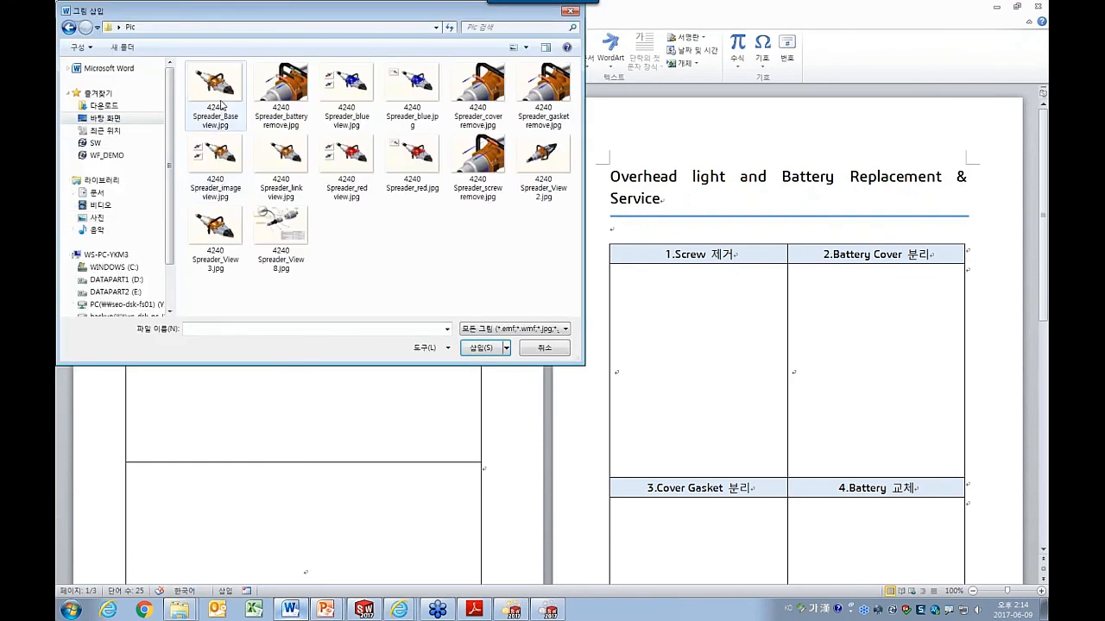
pyautogui.click(222, 102)
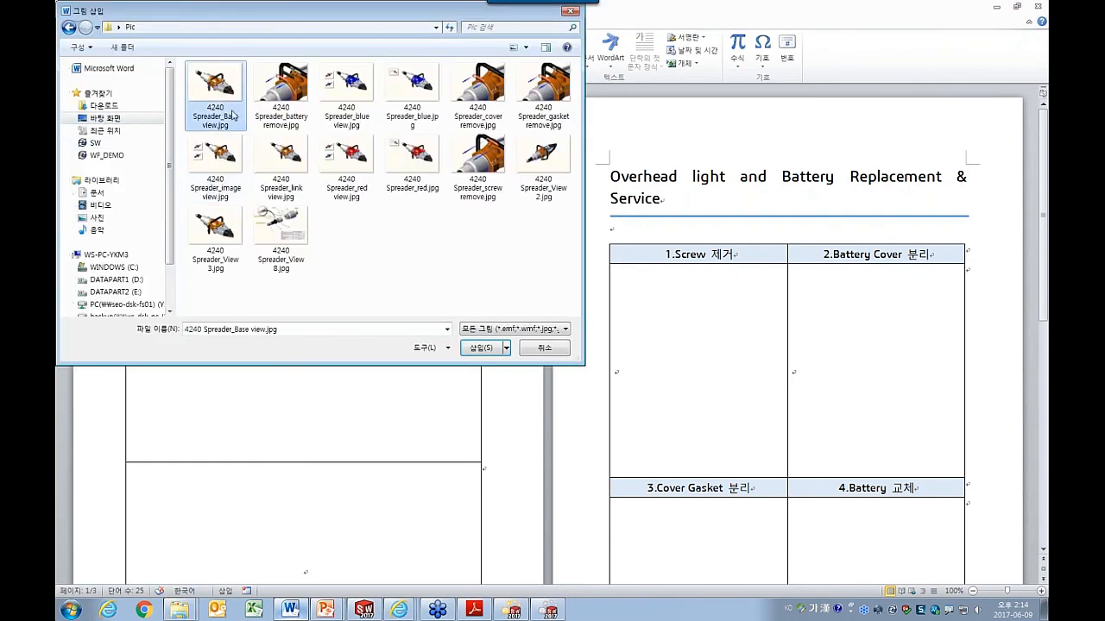
pyautogui.click(507, 348)
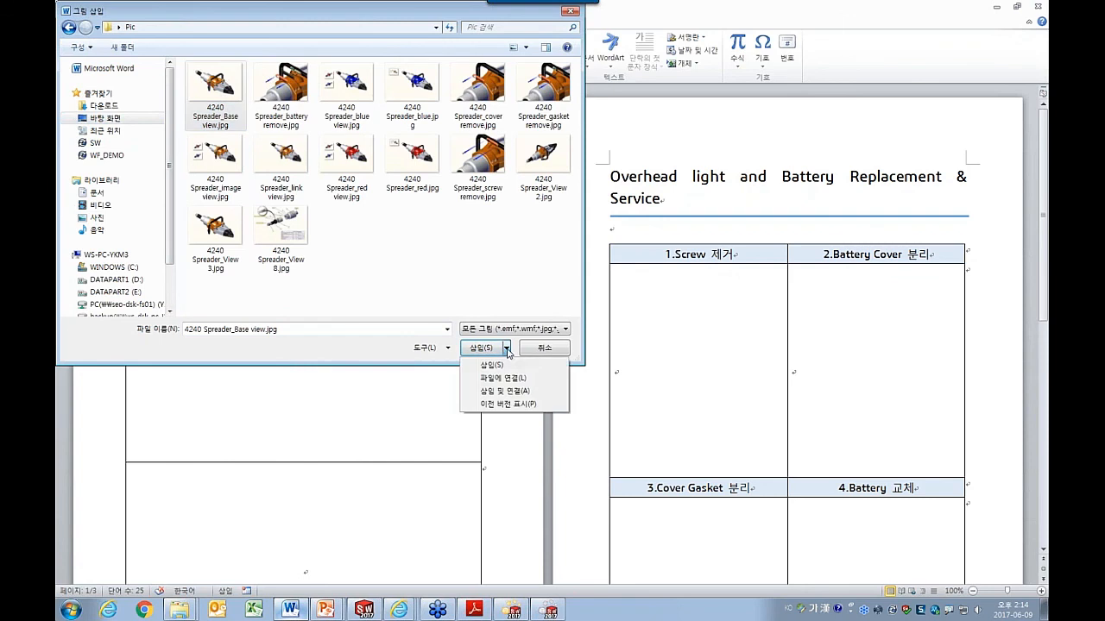
pyautogui.click(503, 378)
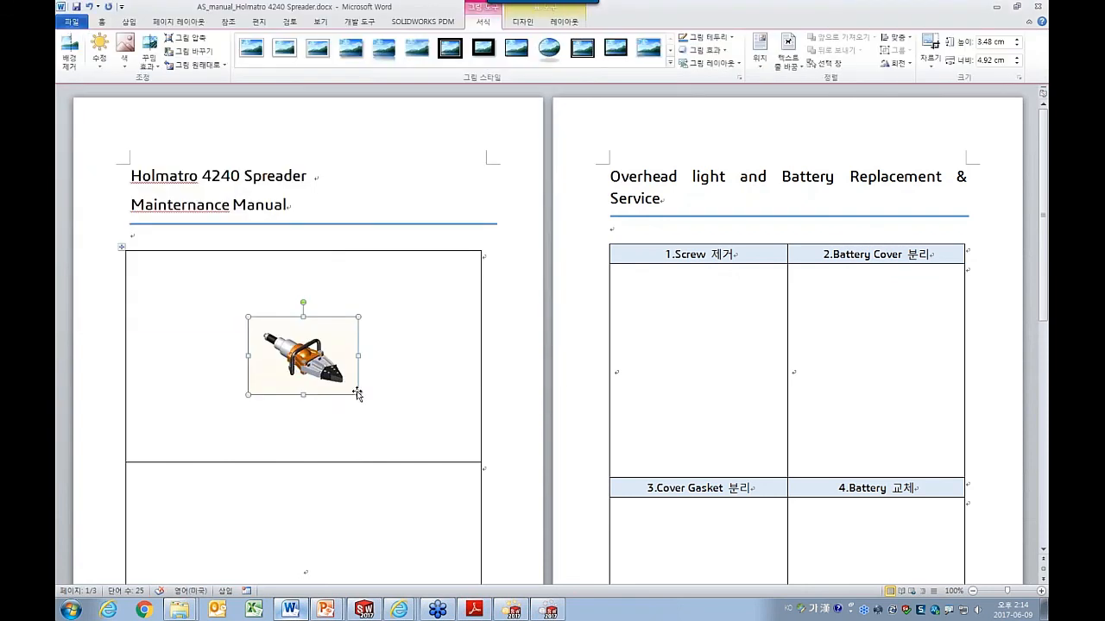
pyautogui.moveTo(358, 394); pyautogui.dragTo(431, 464)
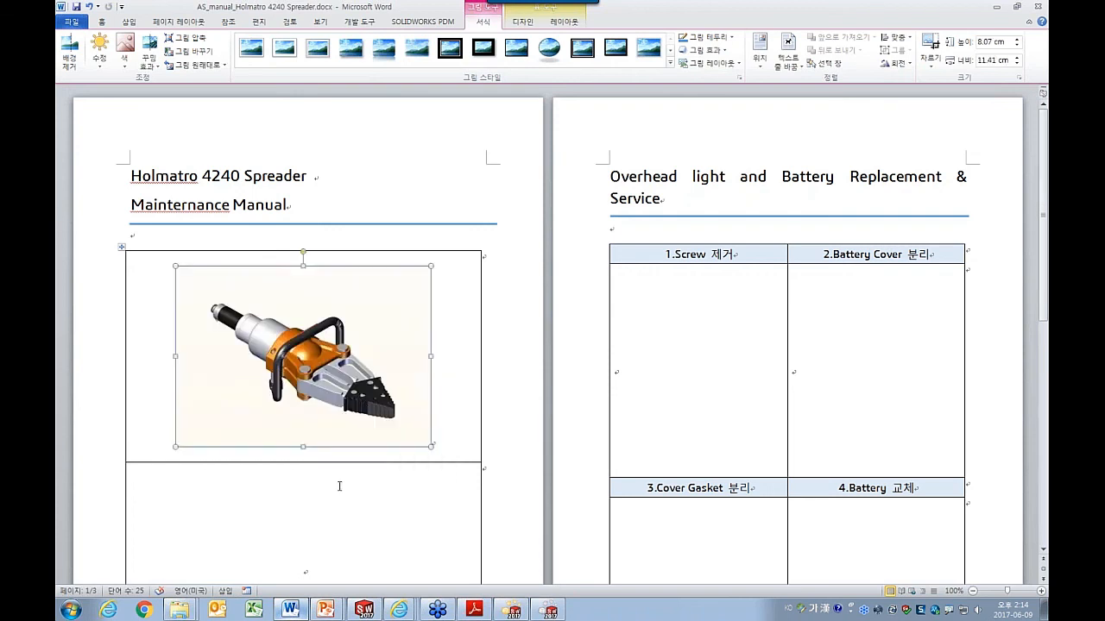
# Insert 4240 Spreader_View 2.jpg as a linked picture in the first page's lower cell and enlarge it to nearly fill the cell height.
pyautogui.click(339, 486)
pyautogui.click(129, 22)
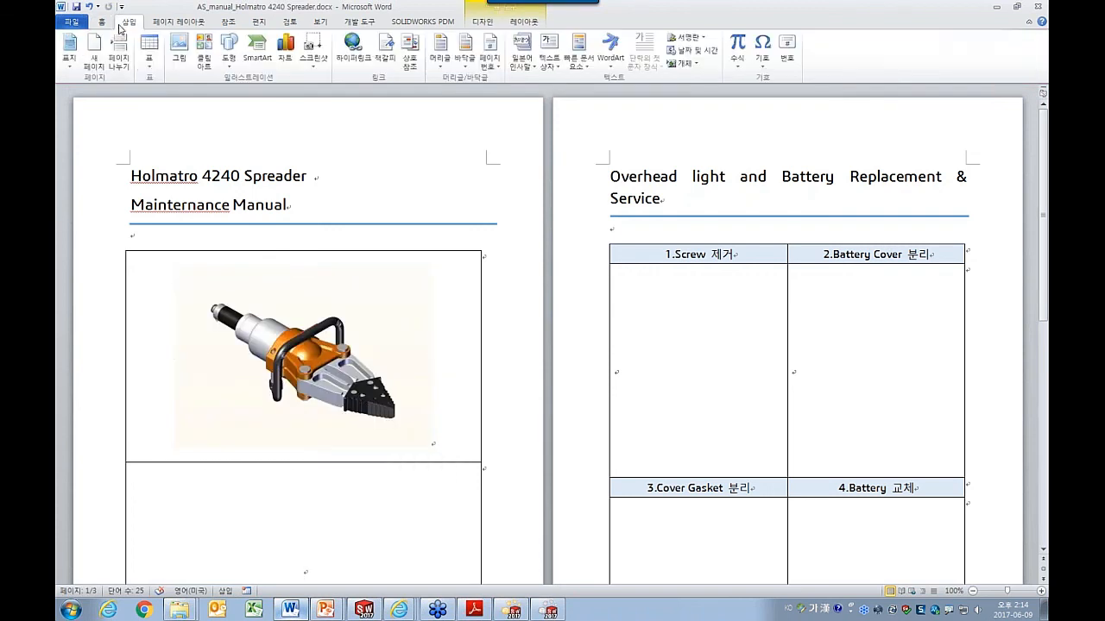
pyautogui.click(178, 50)
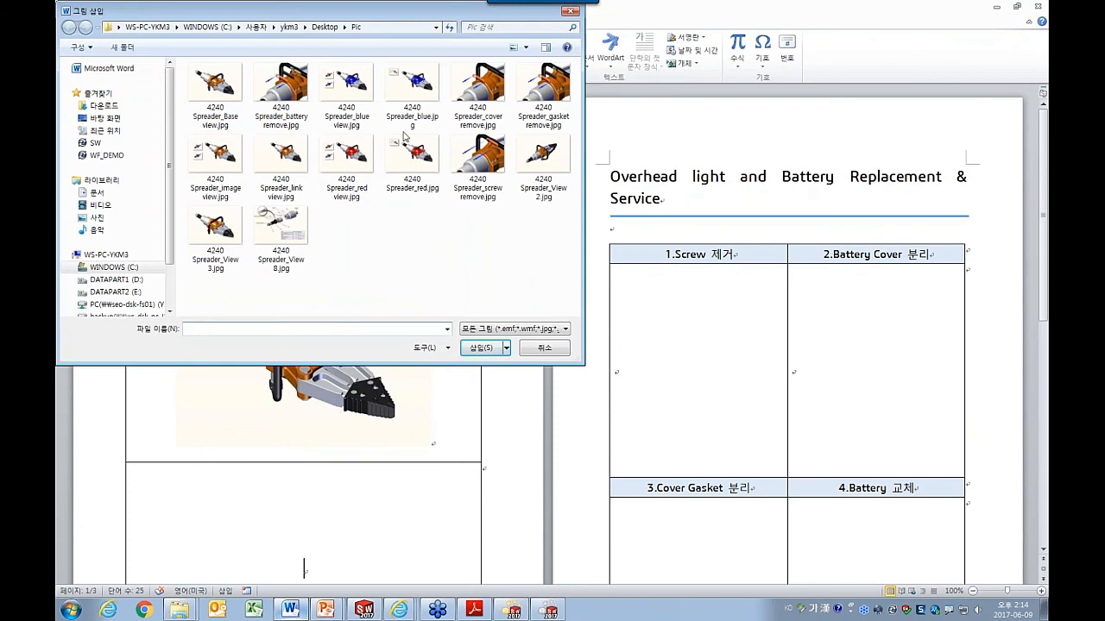
pyautogui.click(542, 160)
pyautogui.click(507, 348)
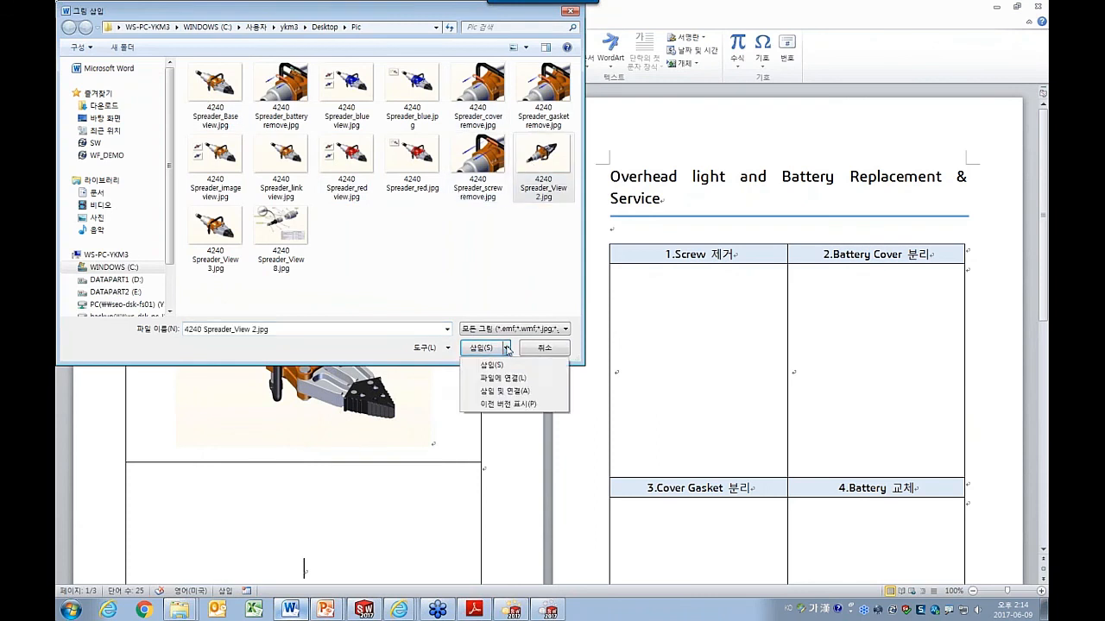
pyautogui.click(513, 391)
pyautogui.scroll(-5, 359, 291)
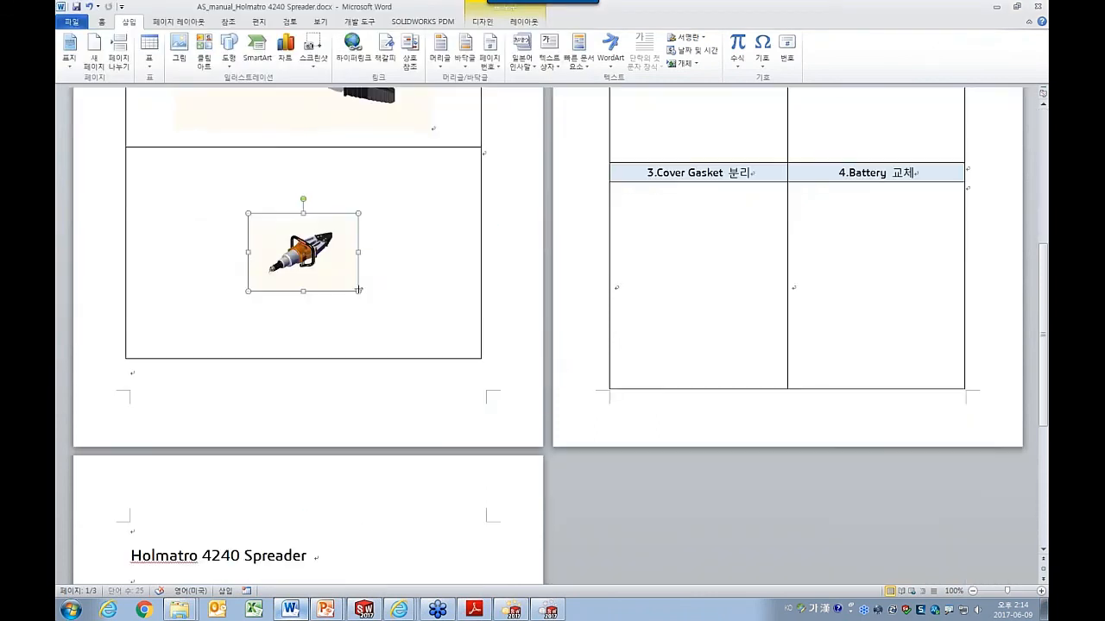
pyautogui.scroll(-10, 359, 291)
pyautogui.click(359, 291)
pyautogui.scroll(5, 343, 233)
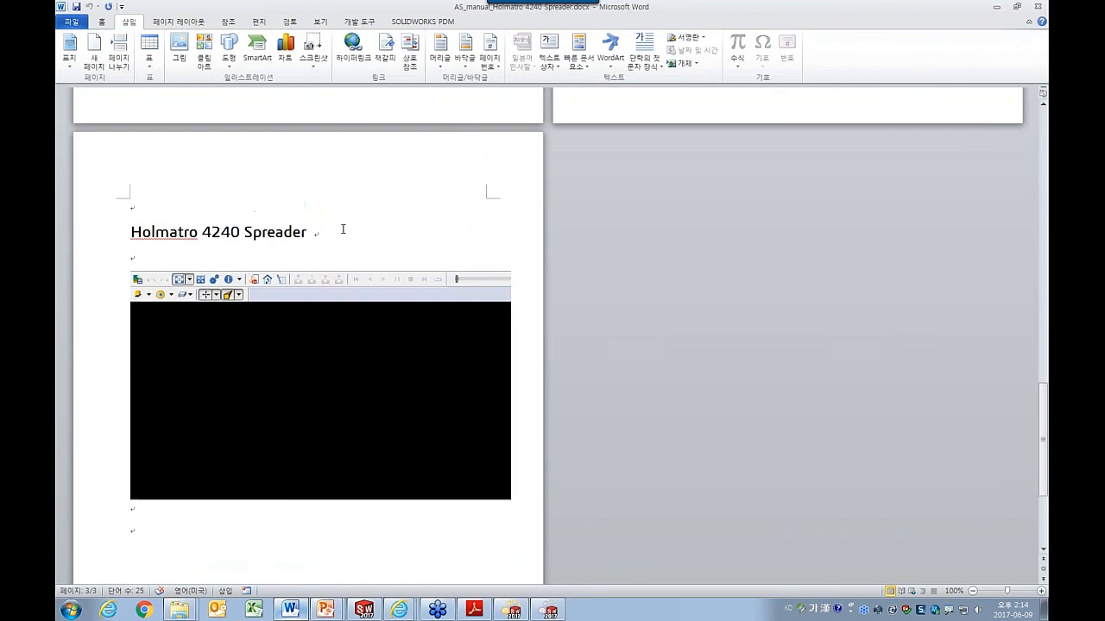
pyautogui.scroll(4, 343, 228)
pyautogui.click(361, 239)
pyautogui.moveTo(361, 238); pyautogui.dragTo(411, 313)
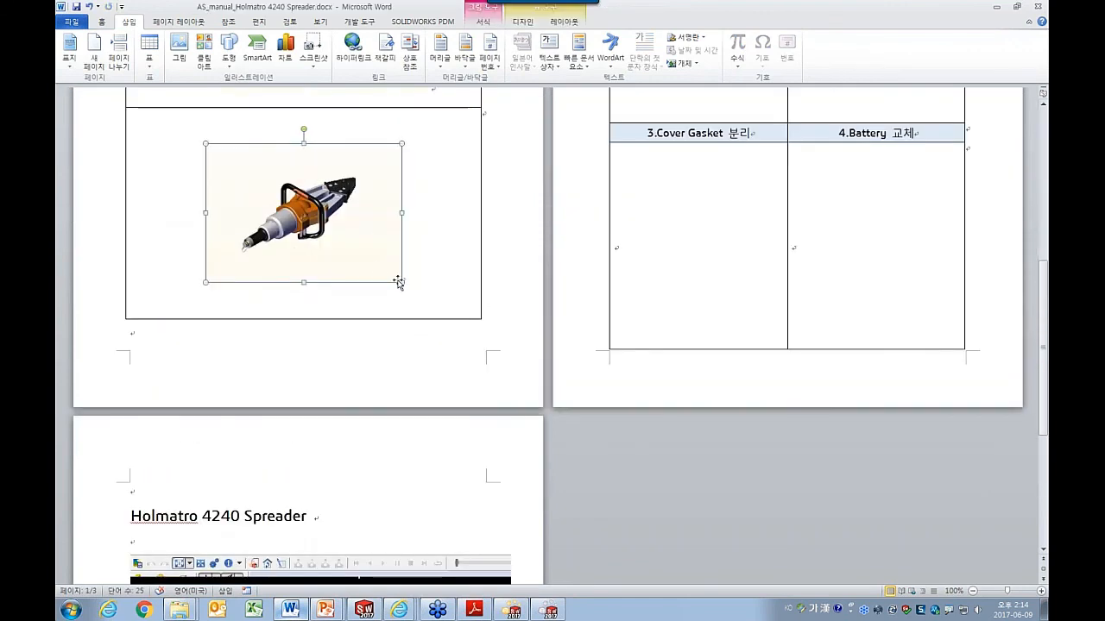
# Insert 4240 Spreader_screw remove.jpg as a file link in the cell under 1.Screw 제거 and enlarge it to the cell width.
pyautogui.scroll(5, 685, 217)
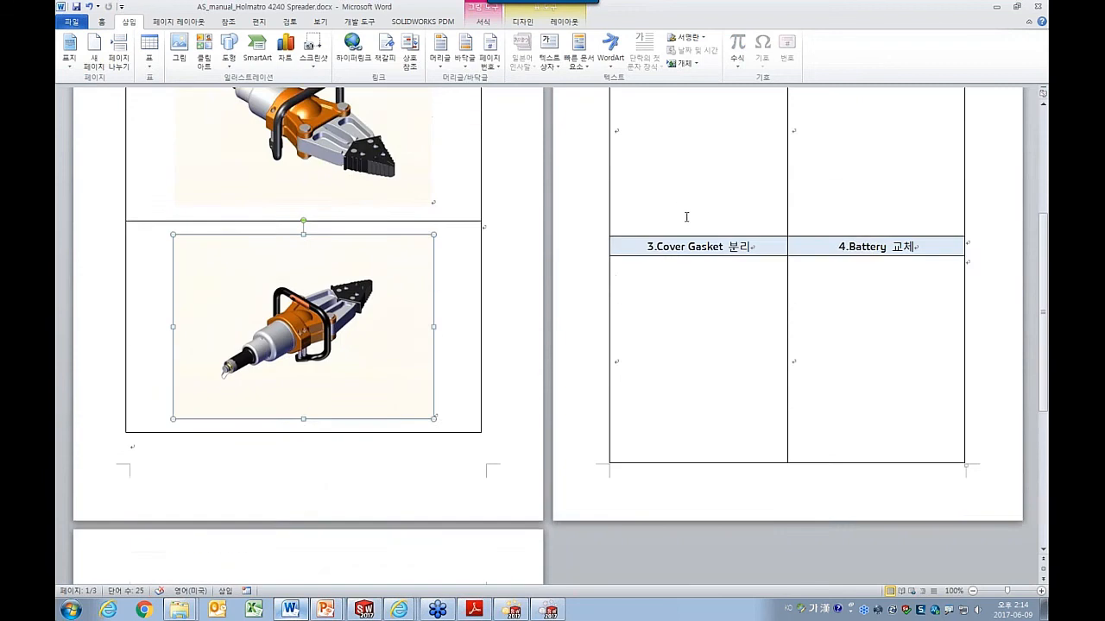
pyautogui.scroll(1, 705, 246)
pyautogui.click(684, 296)
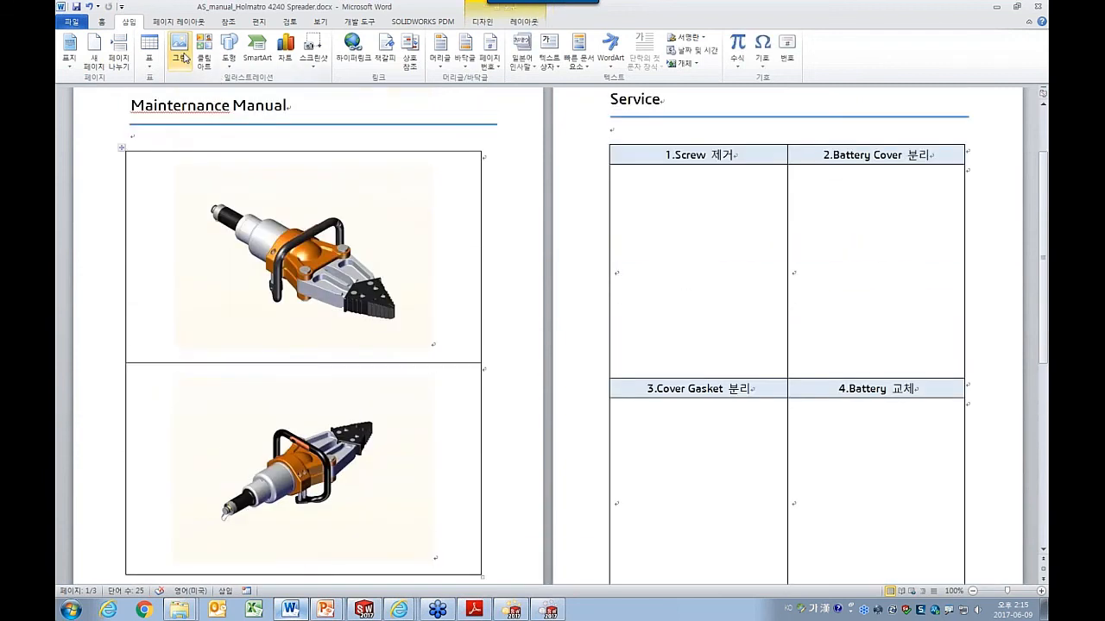
pyautogui.click(182, 54)
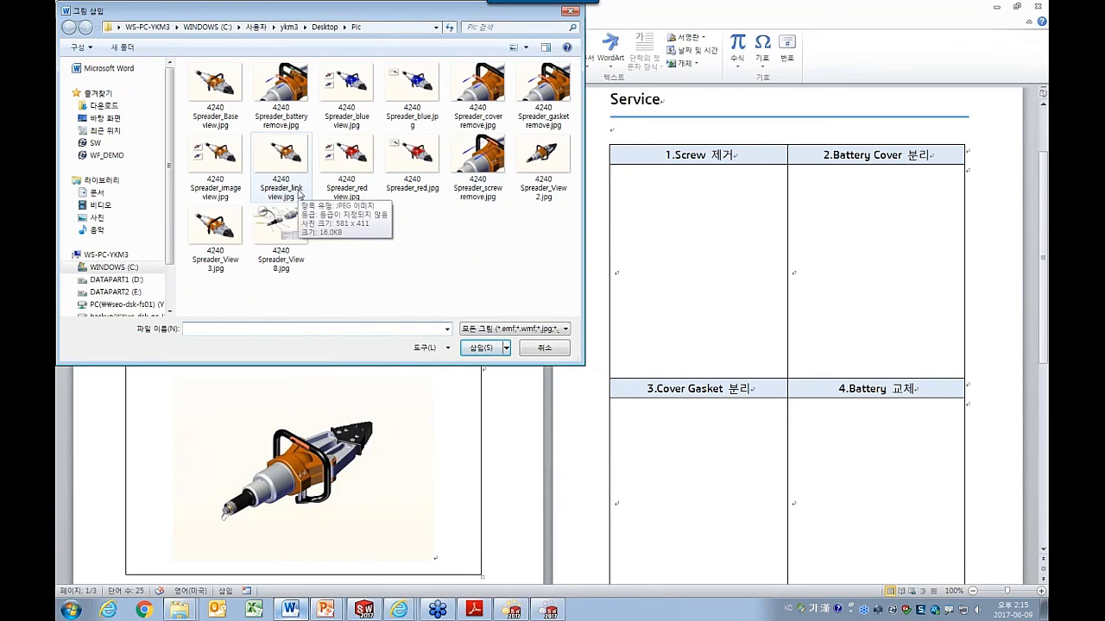
pyautogui.click(496, 175)
pyautogui.click(505, 348)
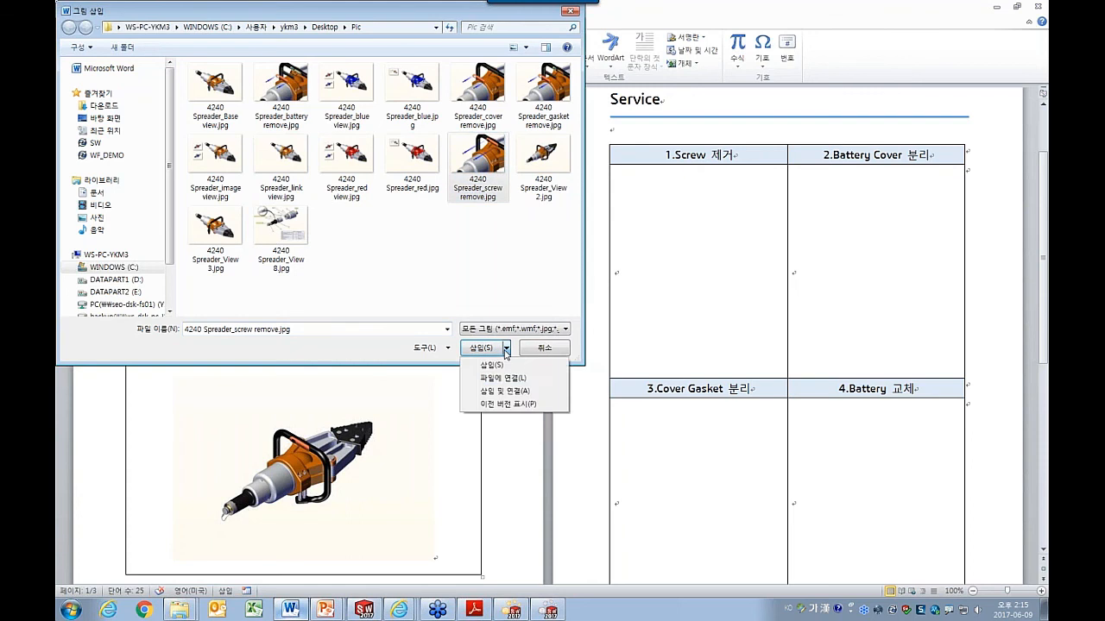
pyautogui.click(508, 383)
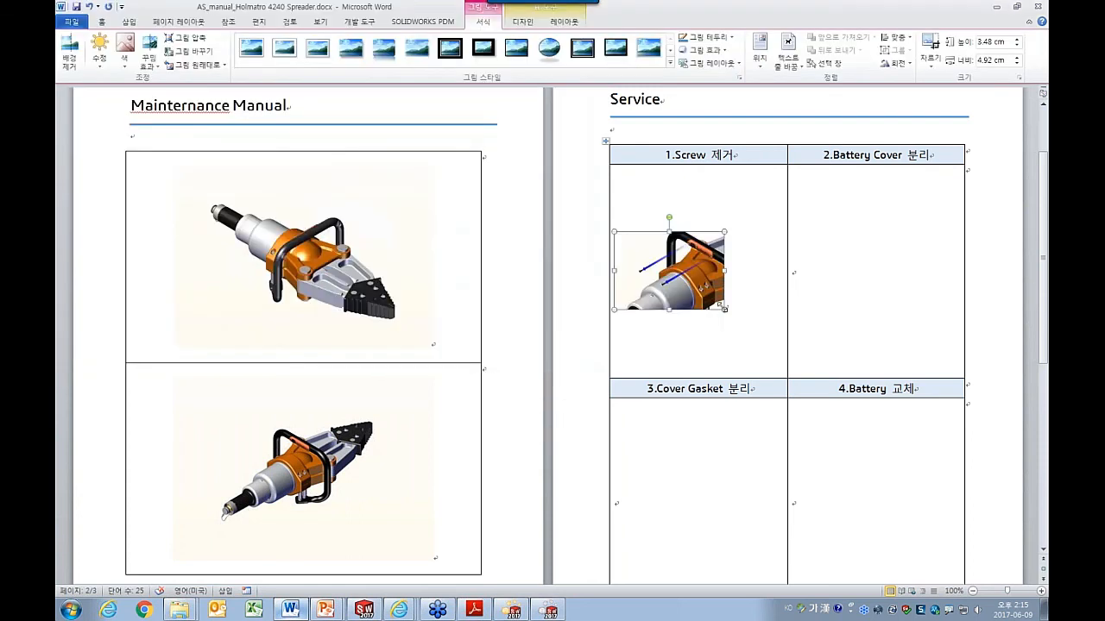
pyautogui.moveTo(773, 364); pyautogui.dragTo(765, 355)
# Insert 4240 Spreader_cover remove.jpg as a file link in the cell under 2.Battery Cover 분리 and enlarge it to the cell width.
pyautogui.click(797, 274)
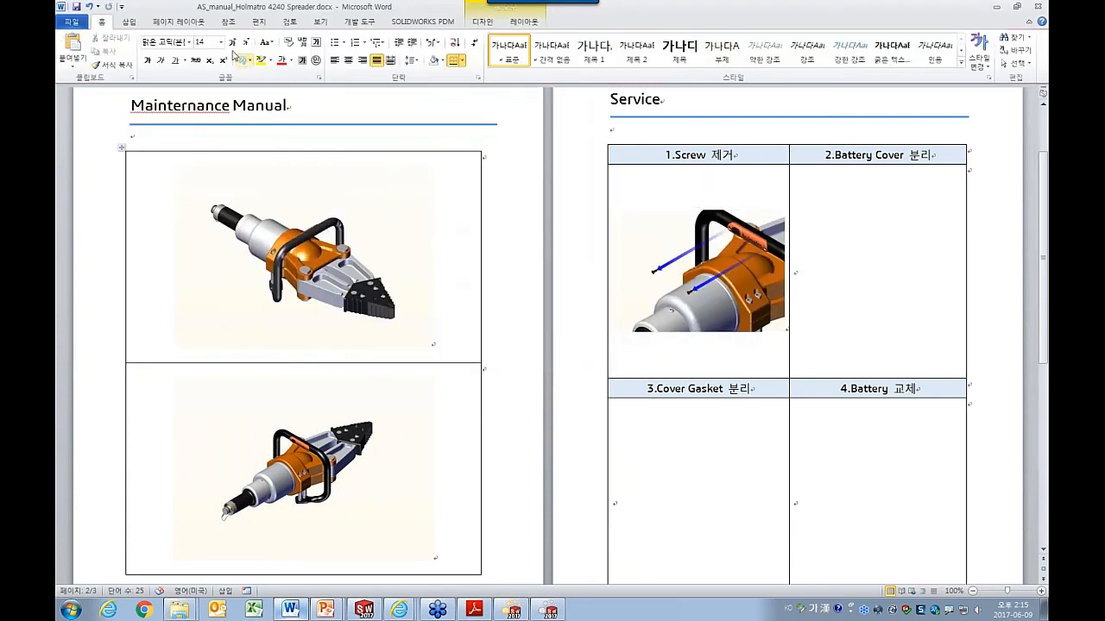
pyautogui.click(128, 22)
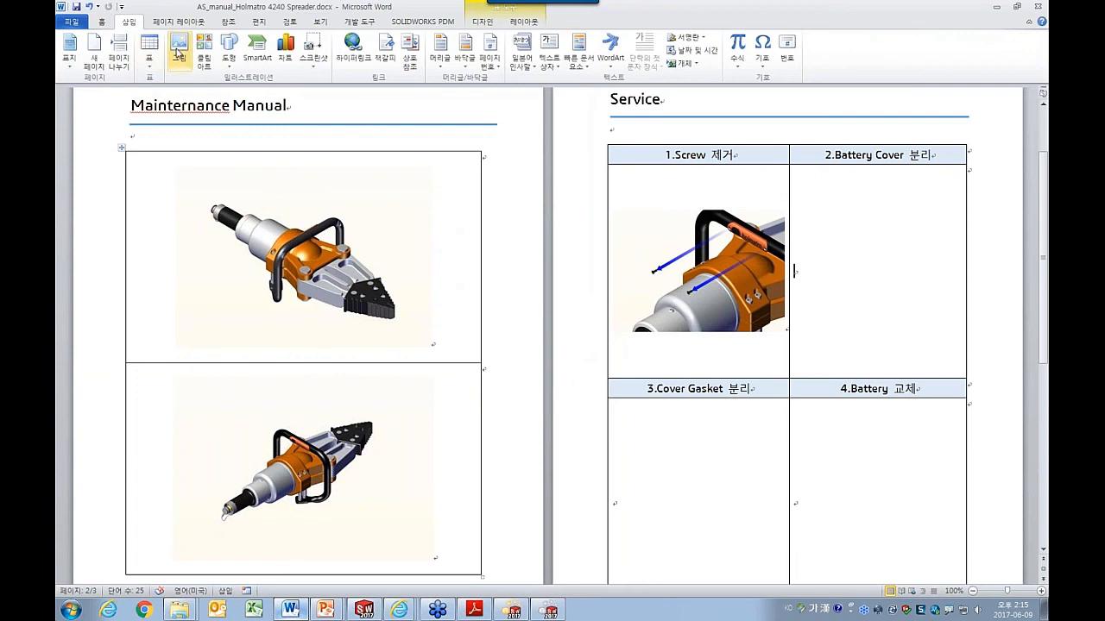
pyautogui.click(178, 53)
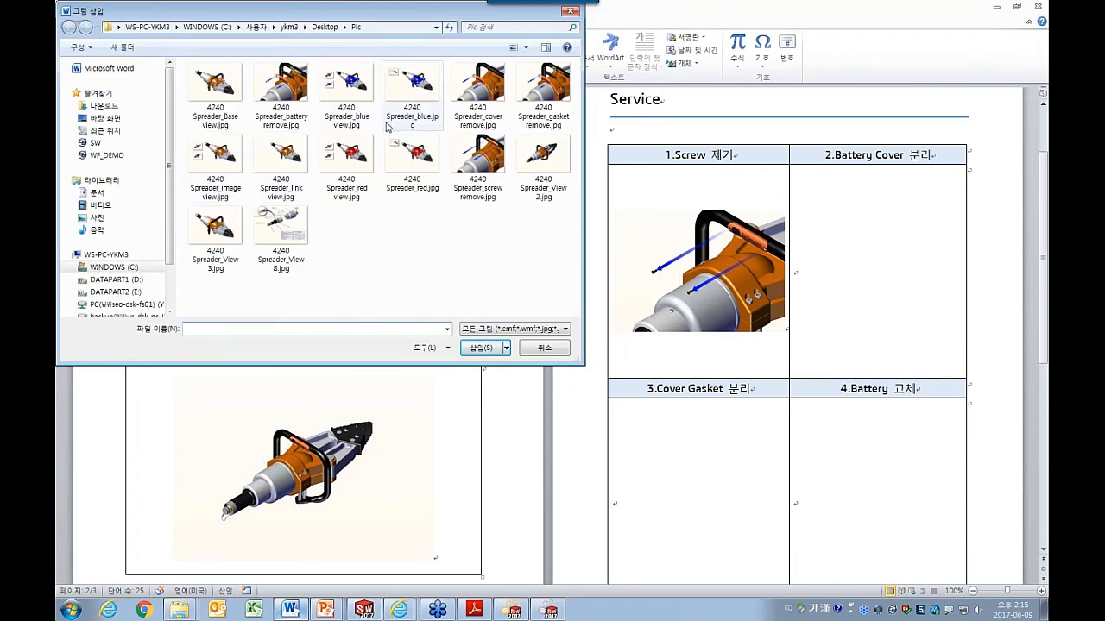
pyautogui.click(492, 115)
pyautogui.click(505, 348)
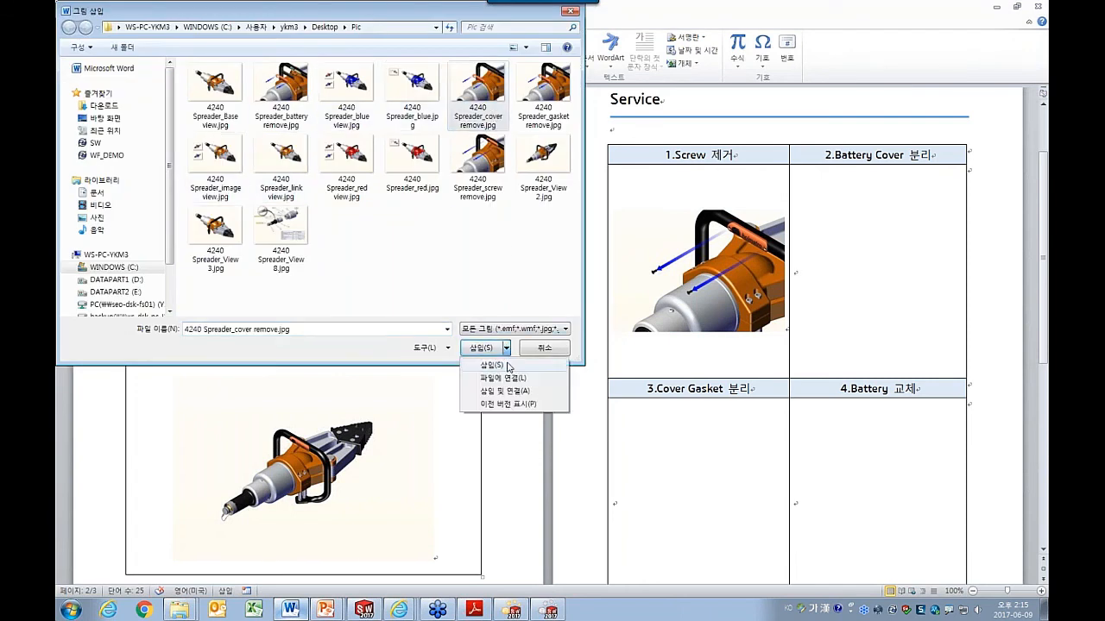
pyautogui.click(508, 378)
pyautogui.moveTo(904, 309); pyautogui.dragTo(964, 357)
# Insert 4240 Spreader_gasket remove.jpg as a file link in the cell under 3.Cover Gasket 분리 and enlarge it to nearly the cell width.
pyautogui.click(735, 446)
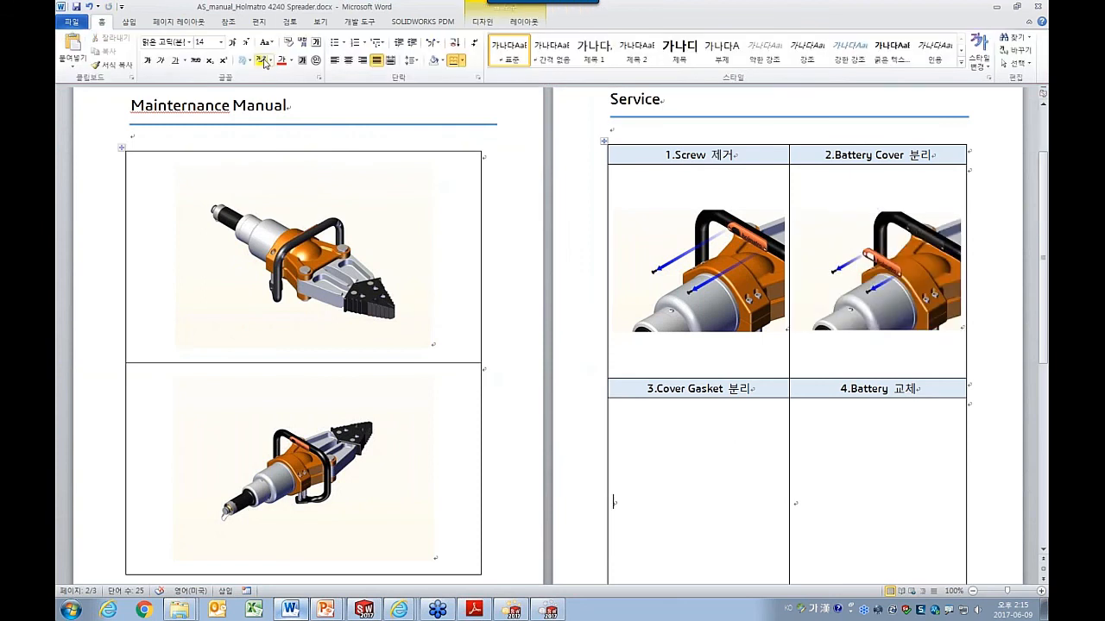
pyautogui.click(128, 21)
pyautogui.click(177, 67)
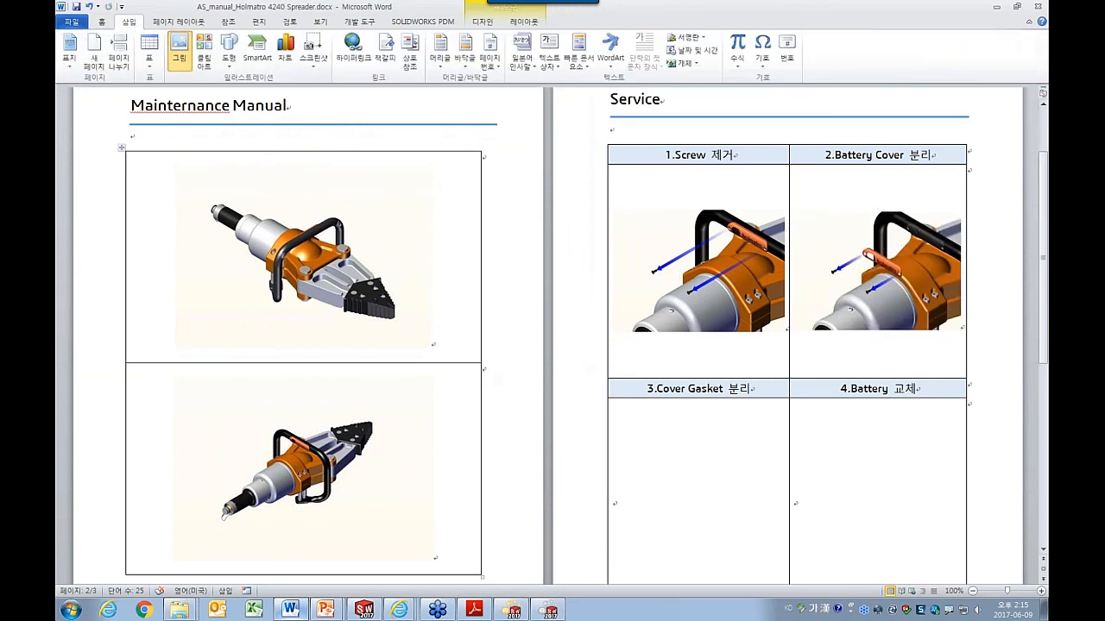
pyautogui.click(550, 125)
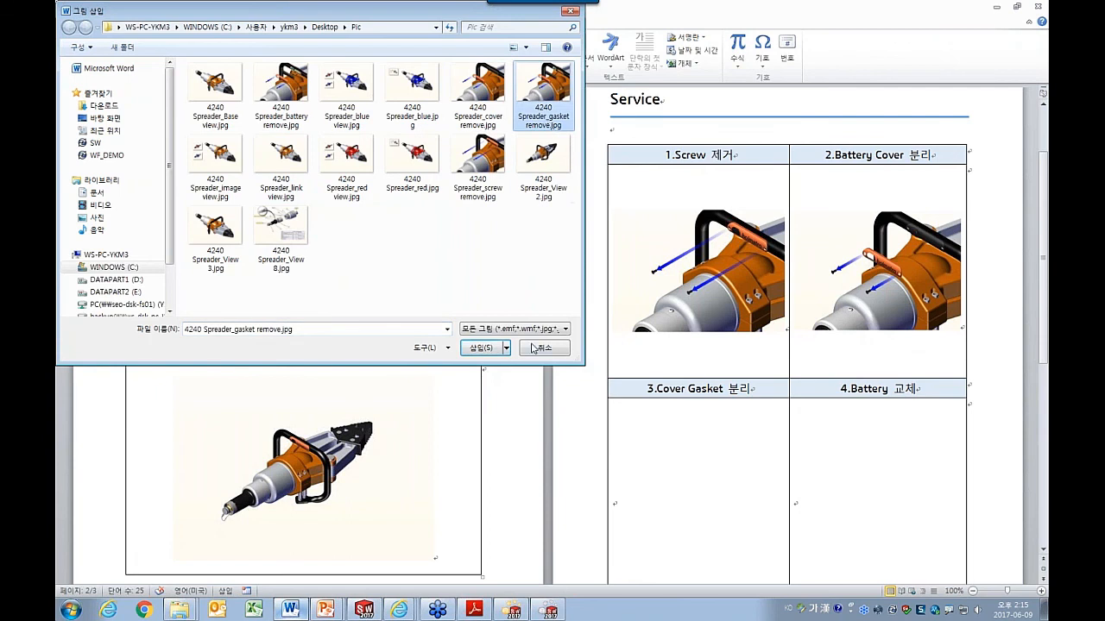
pyautogui.click(506, 348)
pyautogui.click(512, 378)
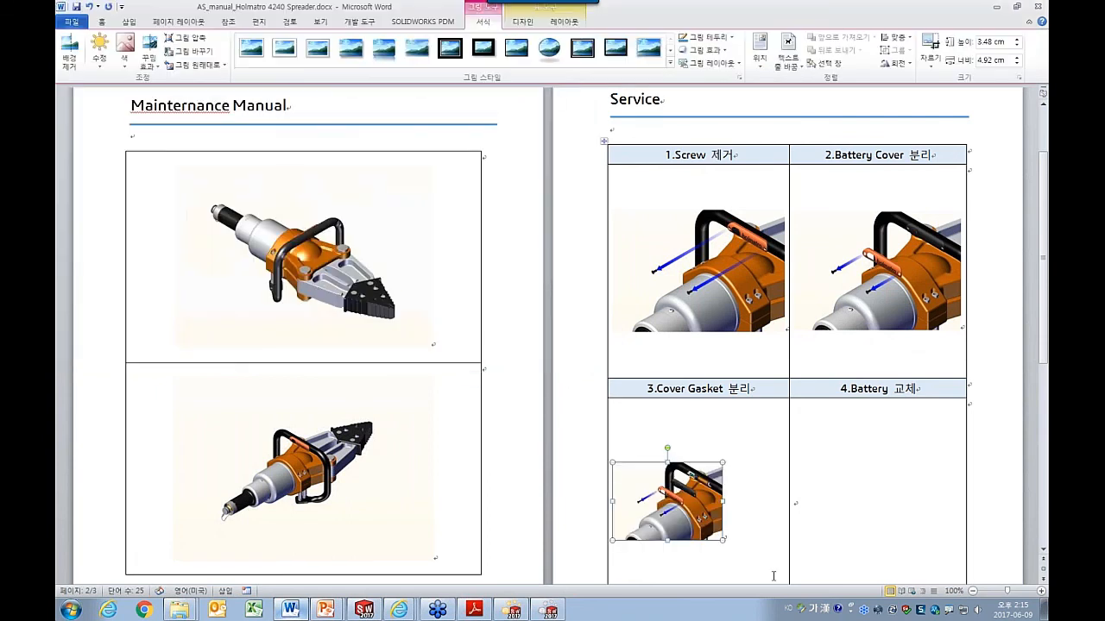
pyautogui.moveTo(756, 577); pyautogui.dragTo(756, 577)
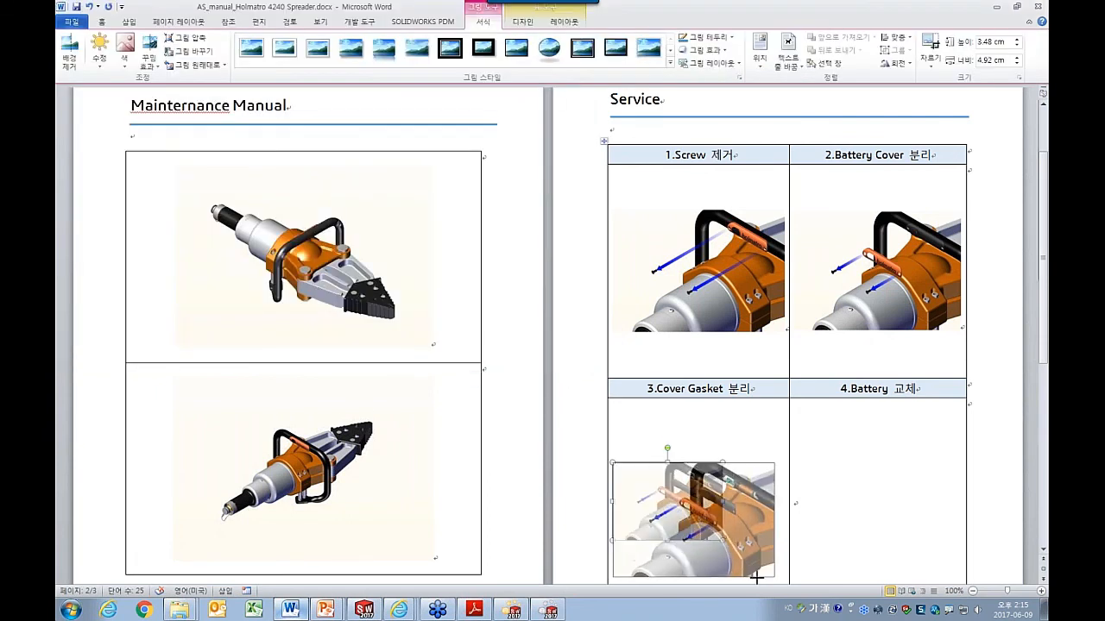
# Insert 4240 Spreader_battery remove.jpg as a file link in the cell under 4.Battery 교체 and enlarge it to about 5.5 × 7.8 cm.
pyautogui.click(803, 478)
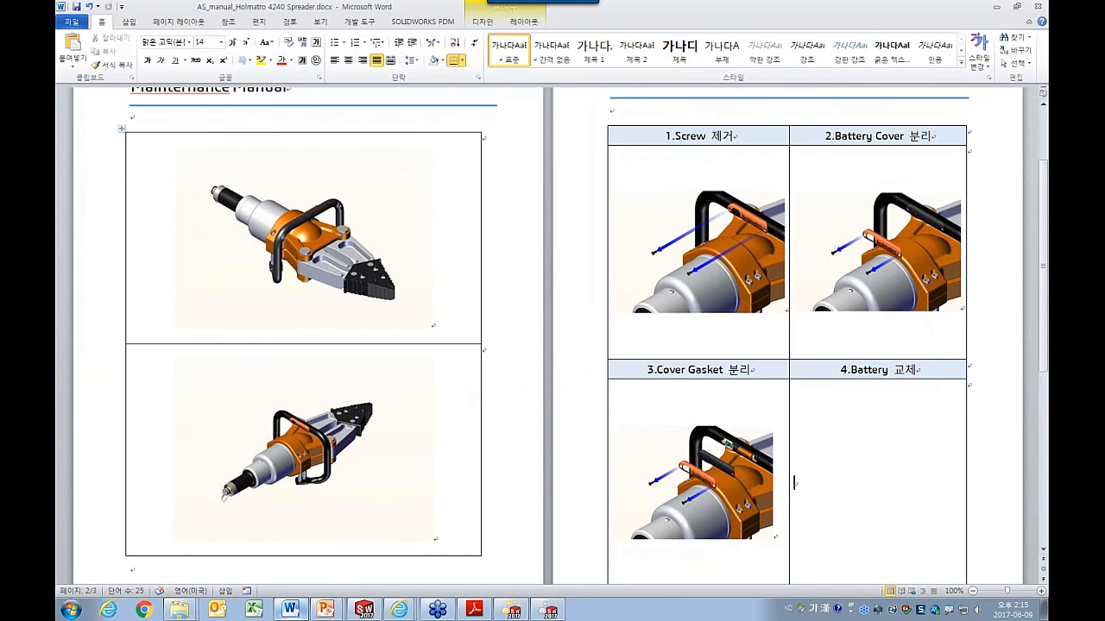
pyautogui.click(138, 26)
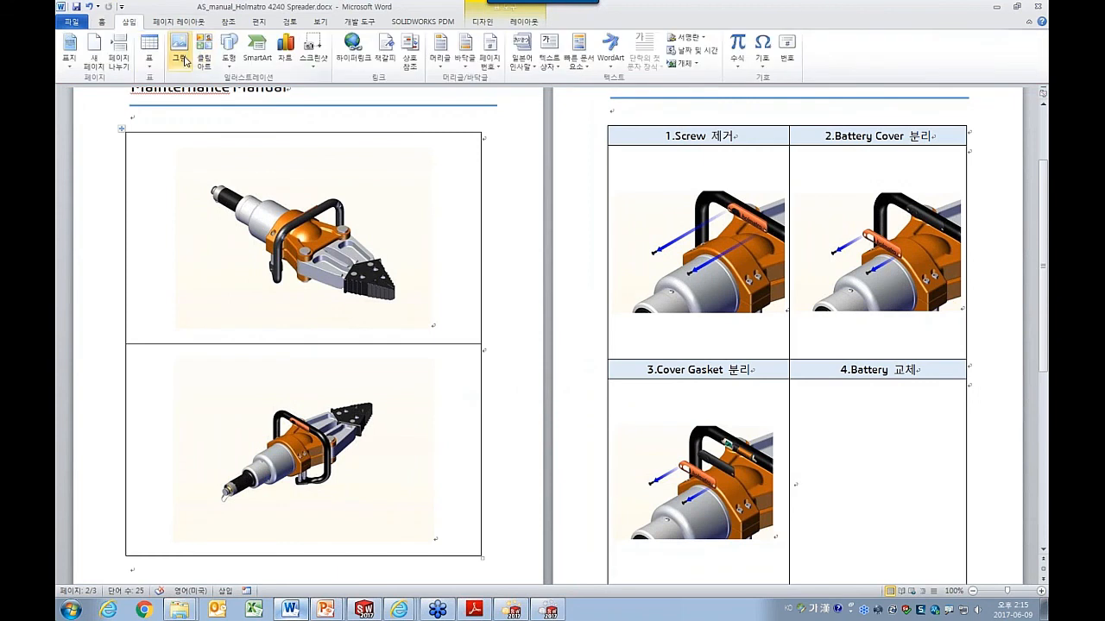
pyautogui.click(205, 51)
pyautogui.click(280, 121)
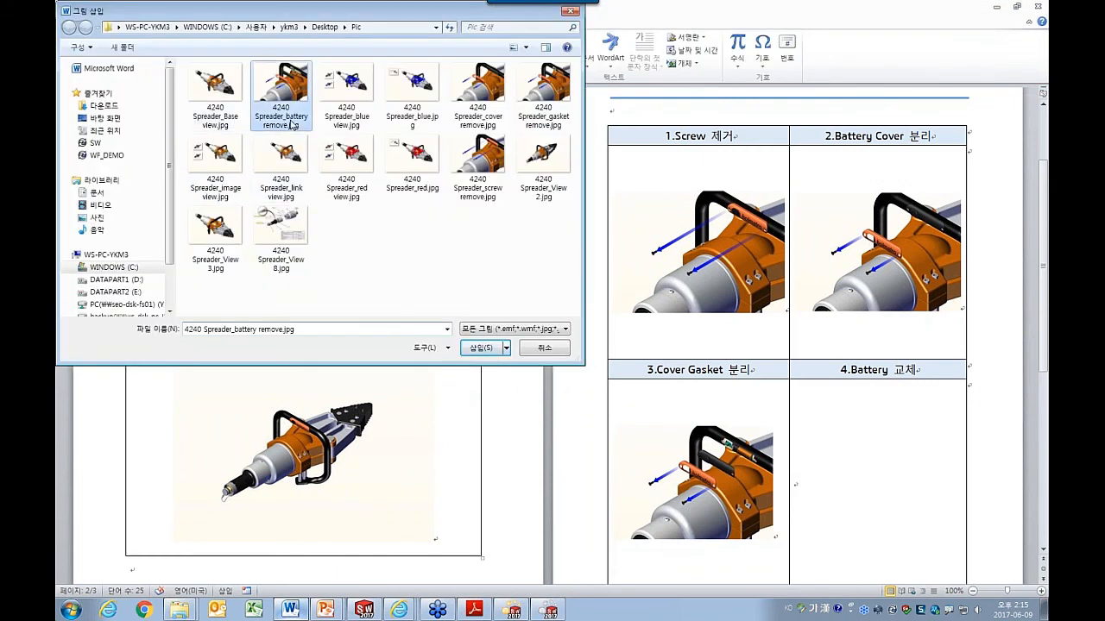
pyautogui.click(507, 347)
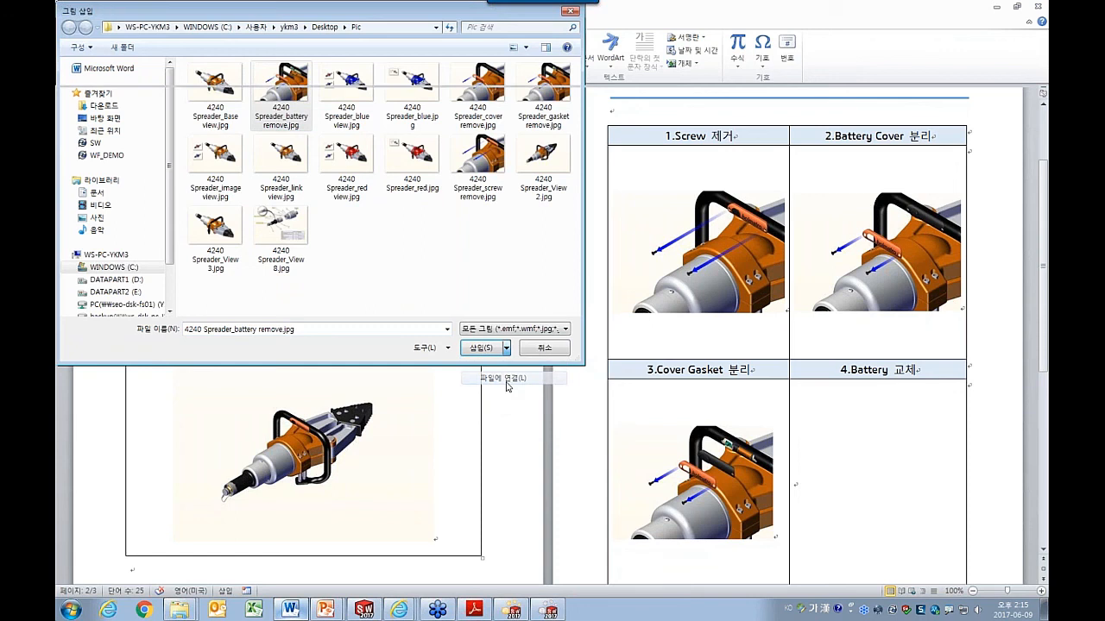
pyautogui.click(506, 376)
pyautogui.moveTo(905, 521); pyautogui.dragTo(965, 545)
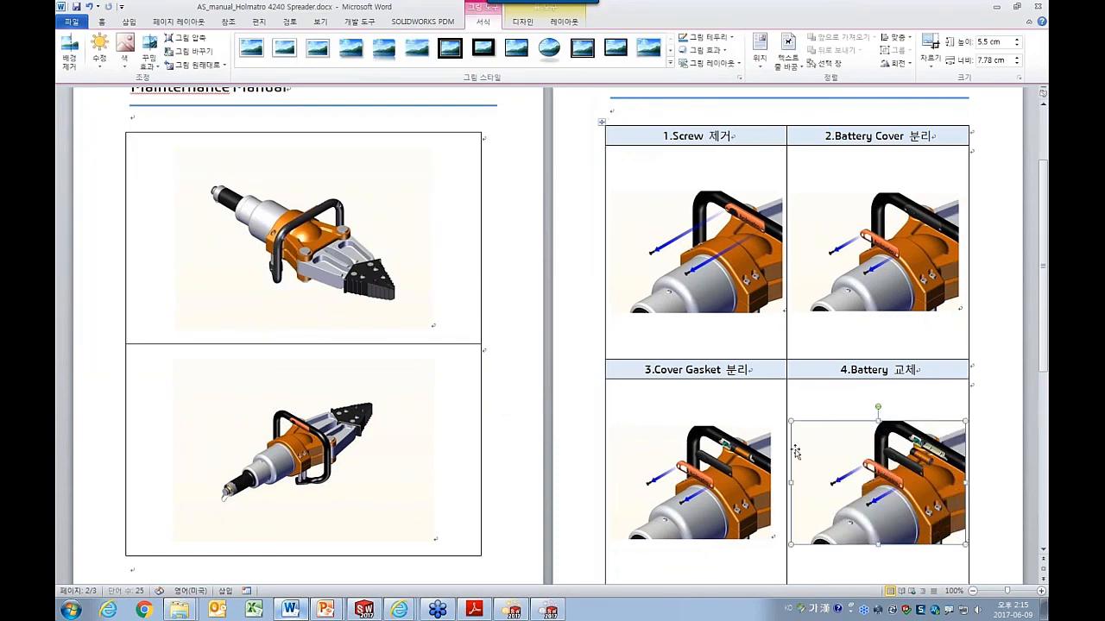
pyautogui.click(581, 414)
pyautogui.scroll(-6, 580, 414)
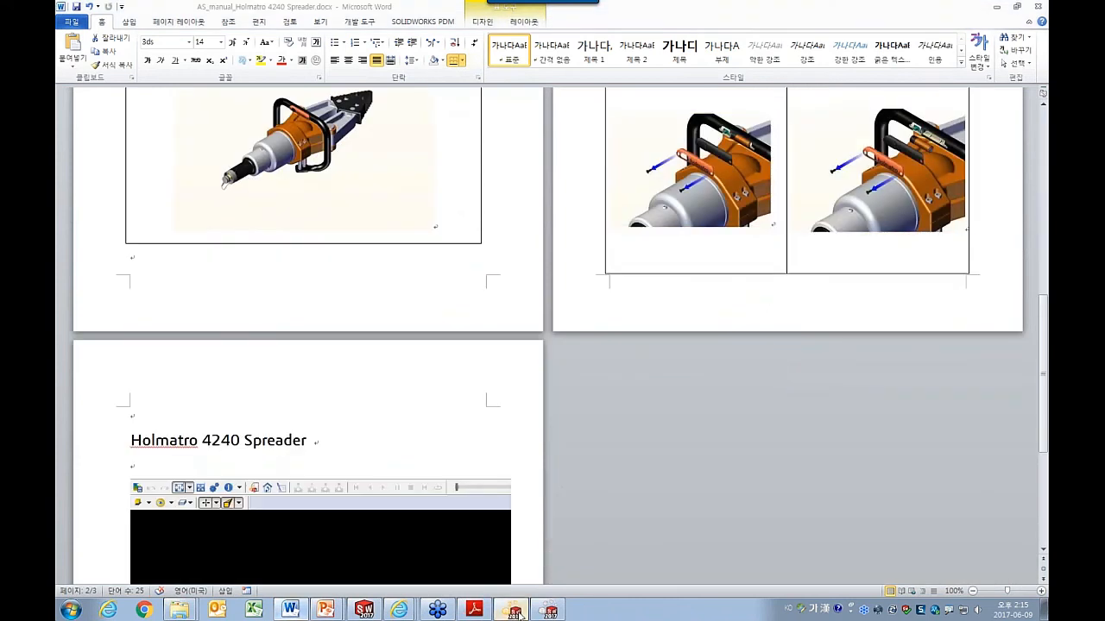
# Switch to SOLIDWORKS Composer and save the 4240 Spreader project without storing the changes to the current view.
pyautogui.click(515, 611)
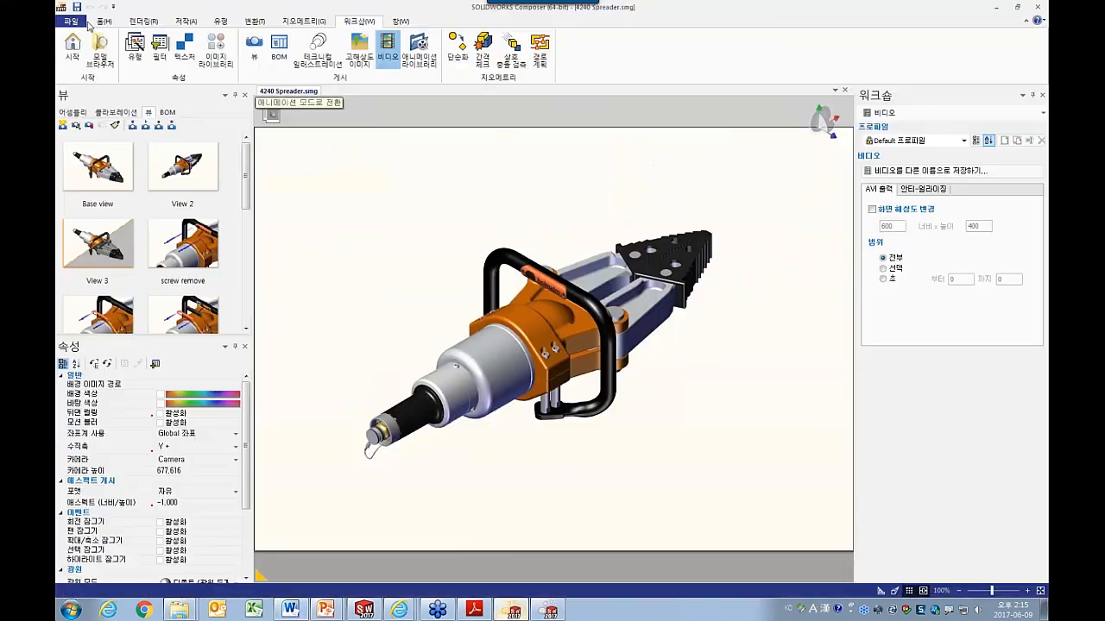
pyautogui.click(75, 19)
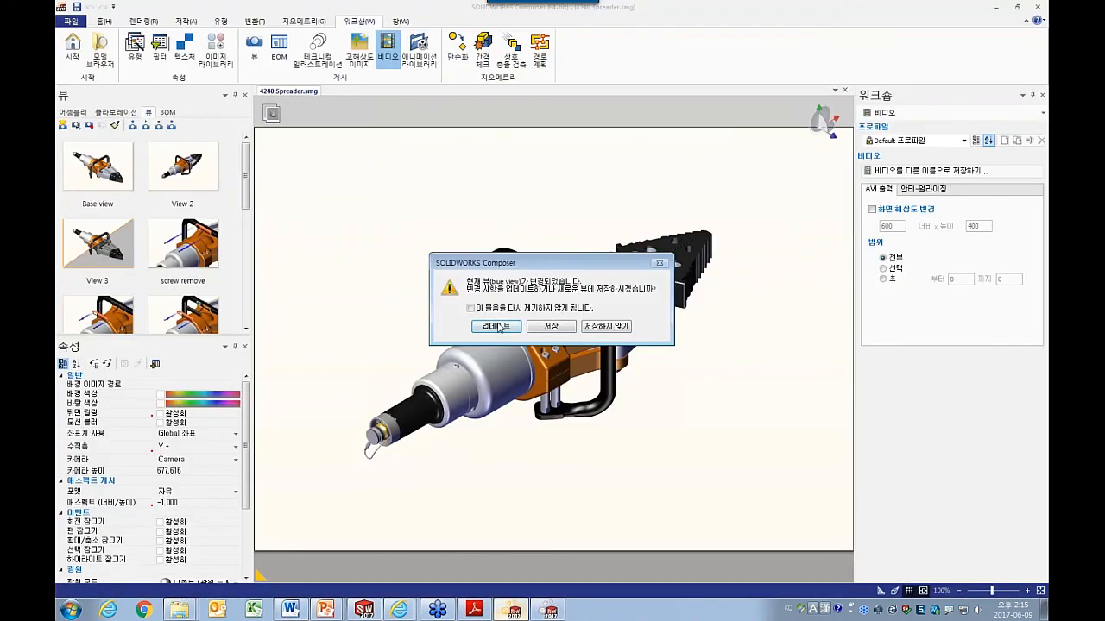
pyautogui.click(606, 326)
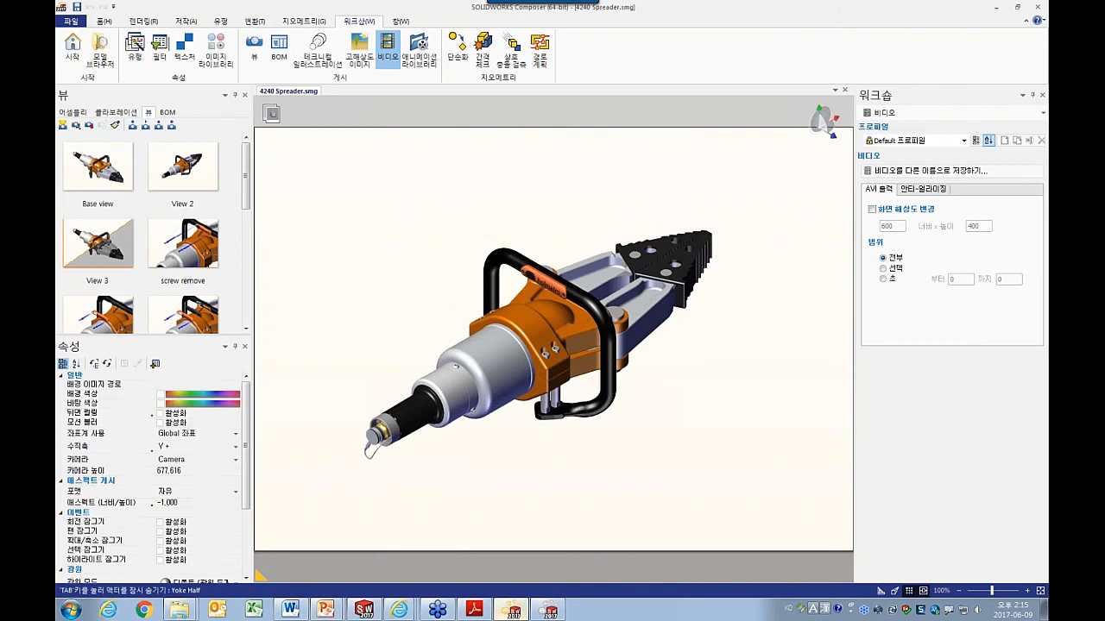
# Switch back to the Word manual, turn on design mode and open the properties of the Composer Player object under the Holmatro 4240 Spreader heading.
pyautogui.click(290, 611)
pyautogui.scroll(-5, 345, 345)
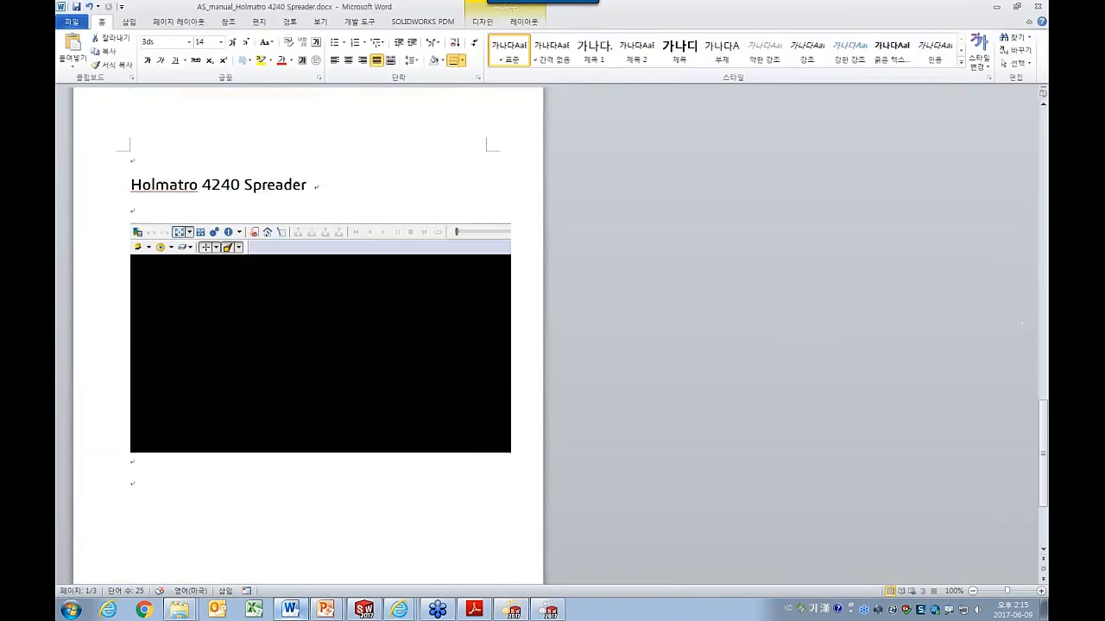
pyautogui.click(357, 21)
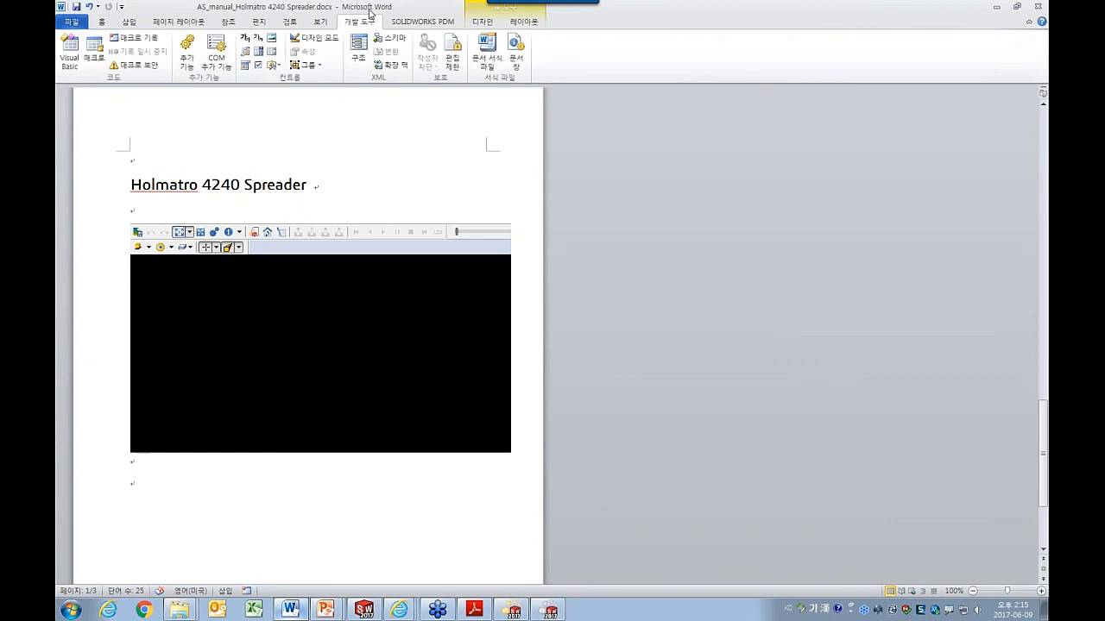
pyautogui.click(331, 41)
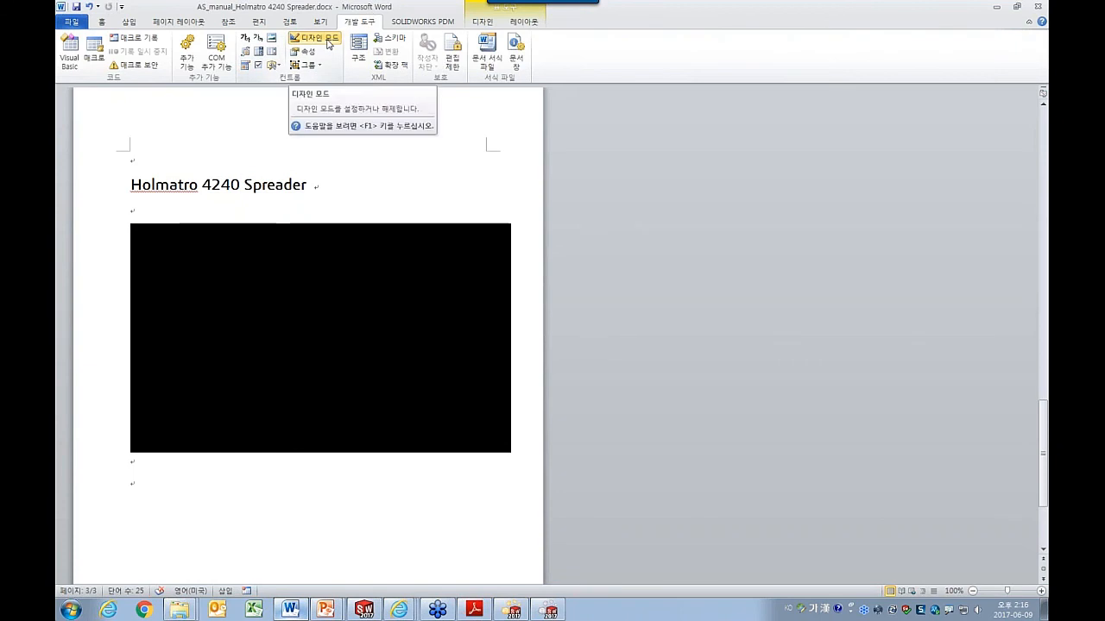
pyautogui.rightClick(303, 304)
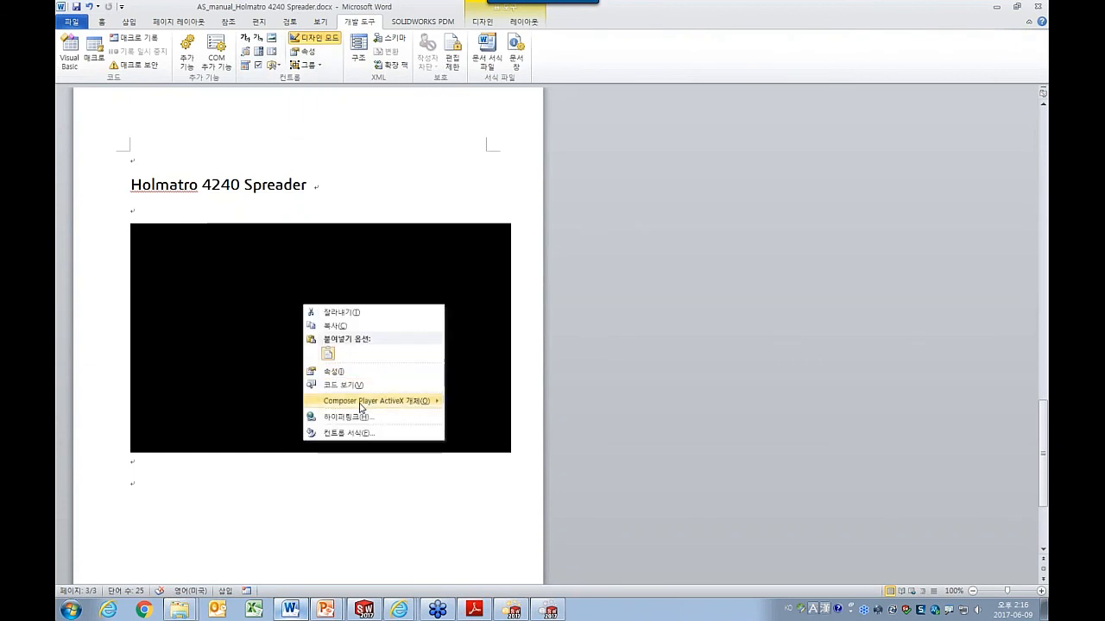
pyautogui.moveTo(361, 402)
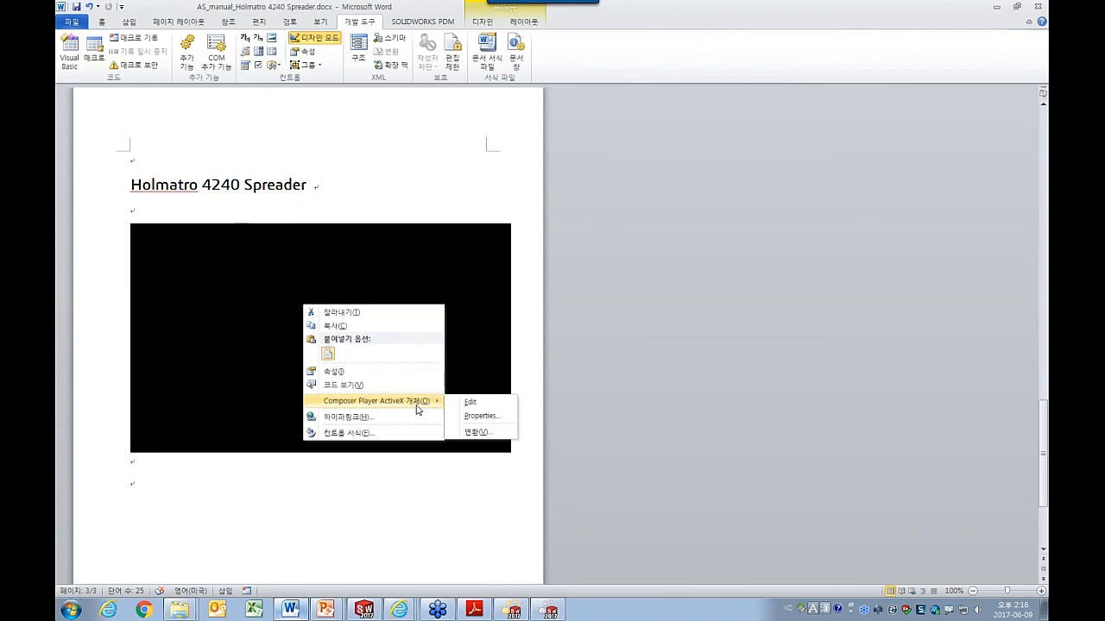
pyautogui.click(482, 416)
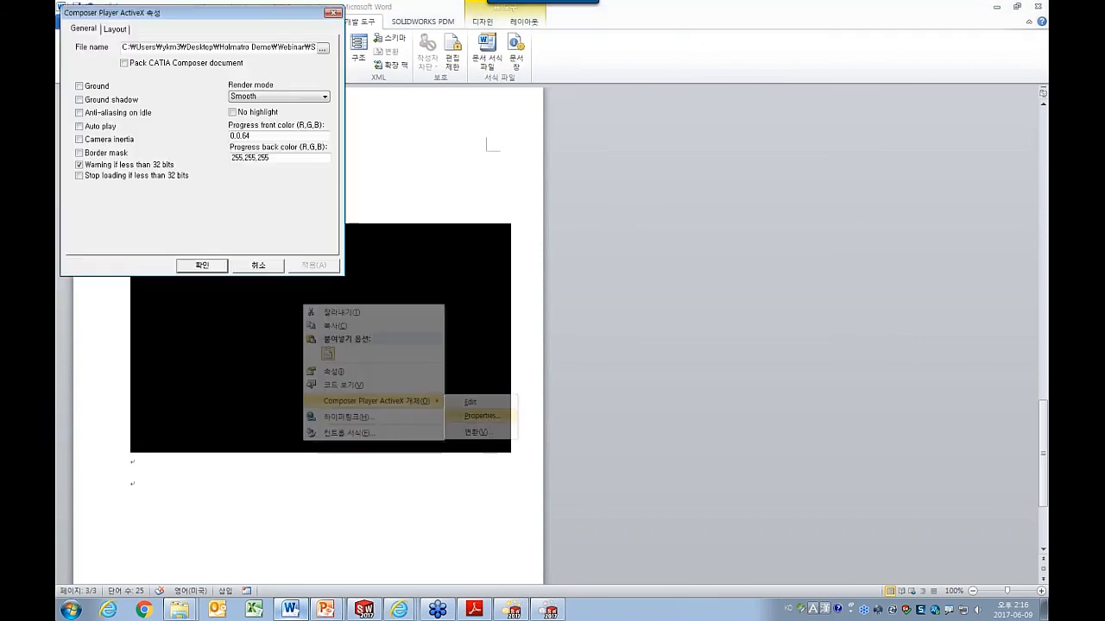
# Set the player's source file to 4240 Spreader.smg from SWC_demo\Webinar\SOLIDWORKS Composer and turn off design mode.
pyautogui.click(322, 49)
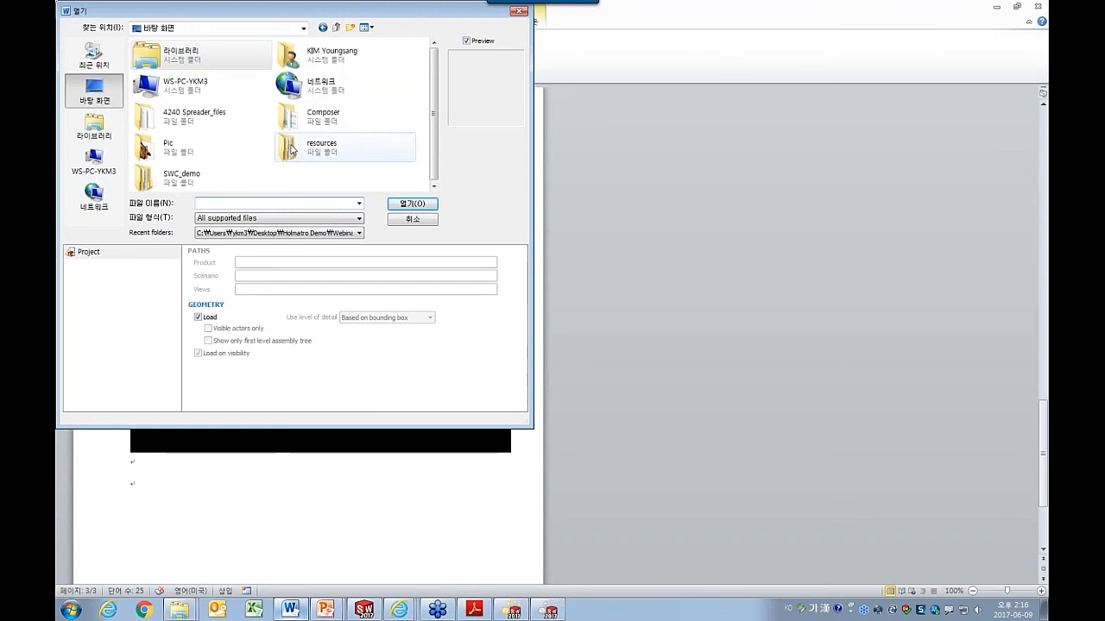
pyautogui.doubleClick(192, 179)
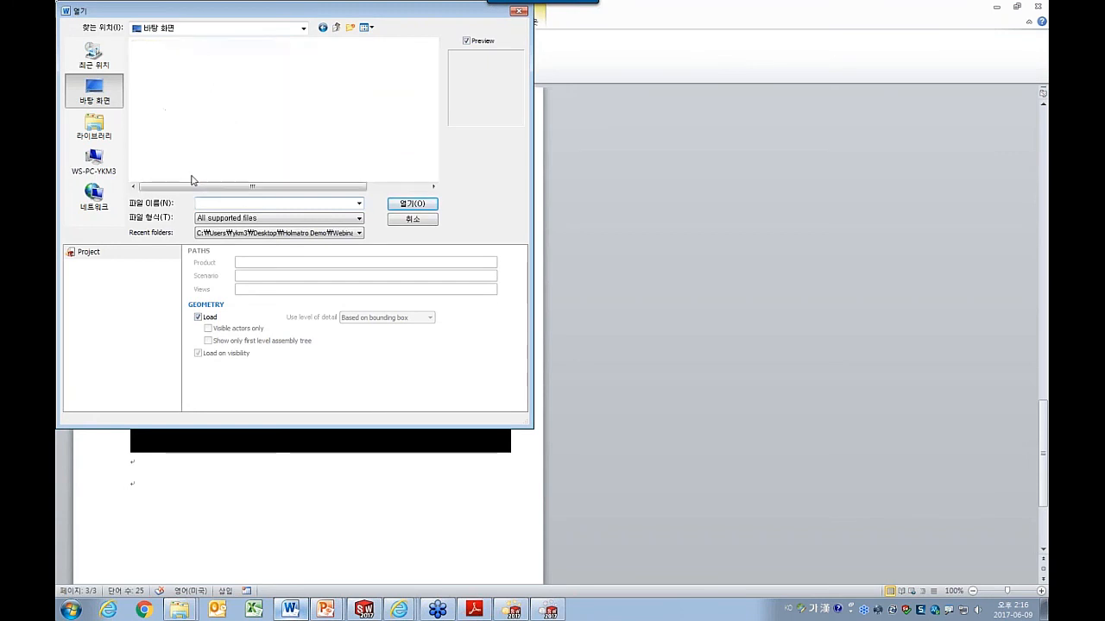
pyautogui.doubleClick(178, 114)
pyautogui.doubleClick(178, 101)
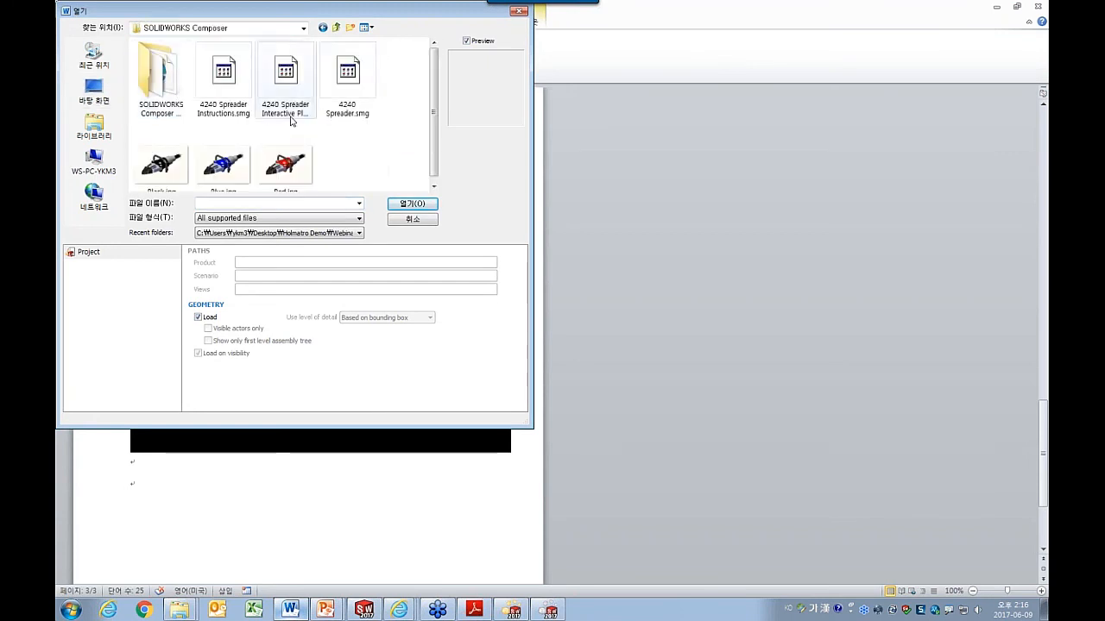
pyautogui.click(346, 77)
pyautogui.click(412, 204)
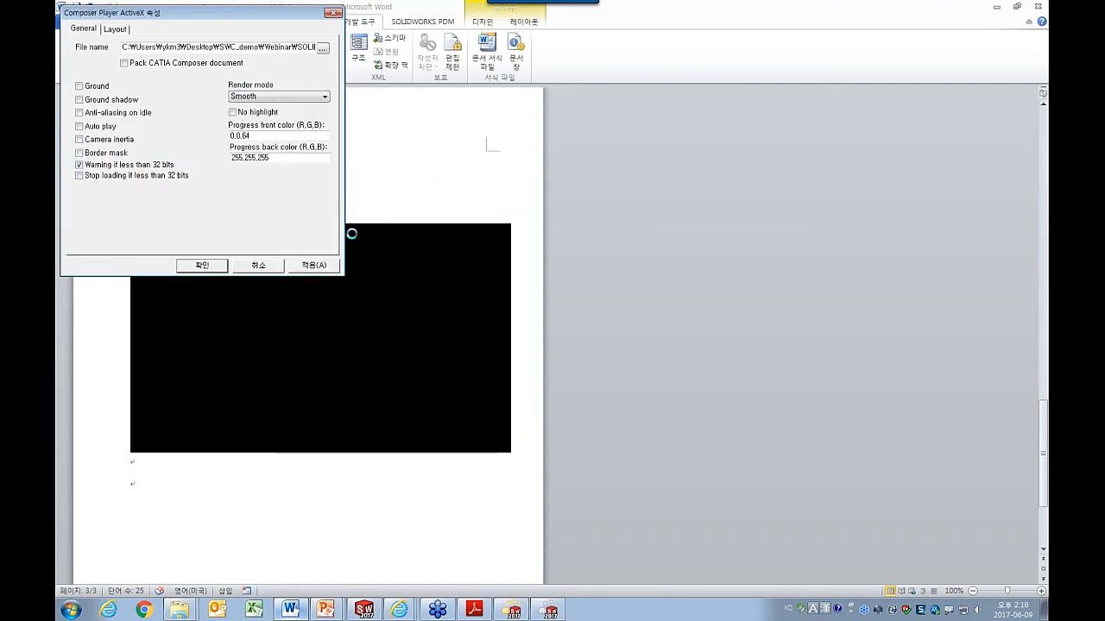
pyautogui.click(201, 265)
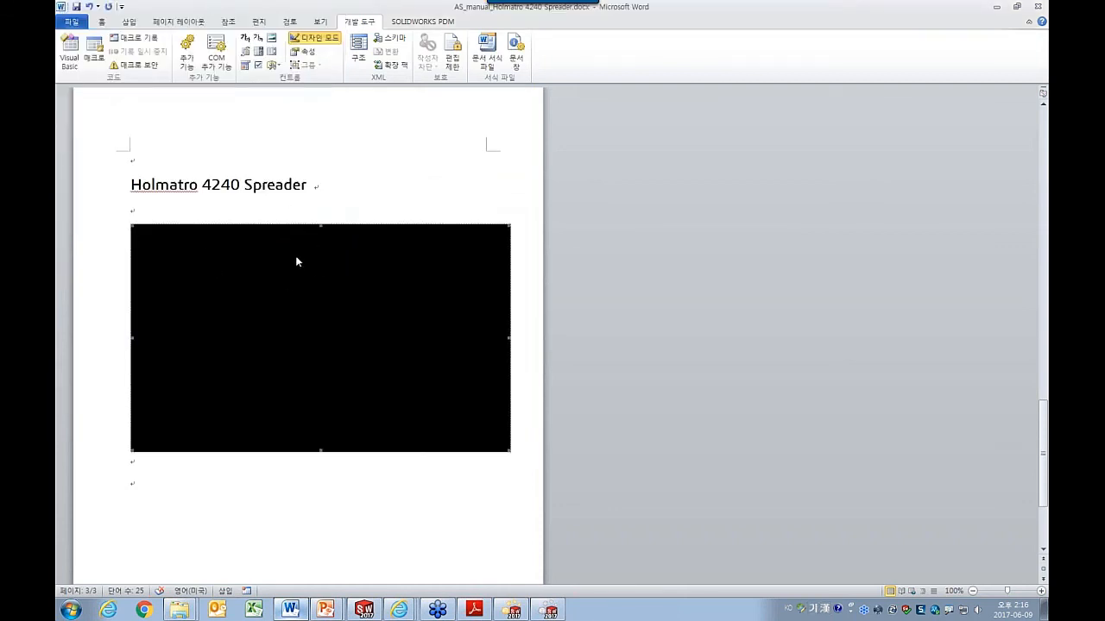
pyautogui.click(315, 45)
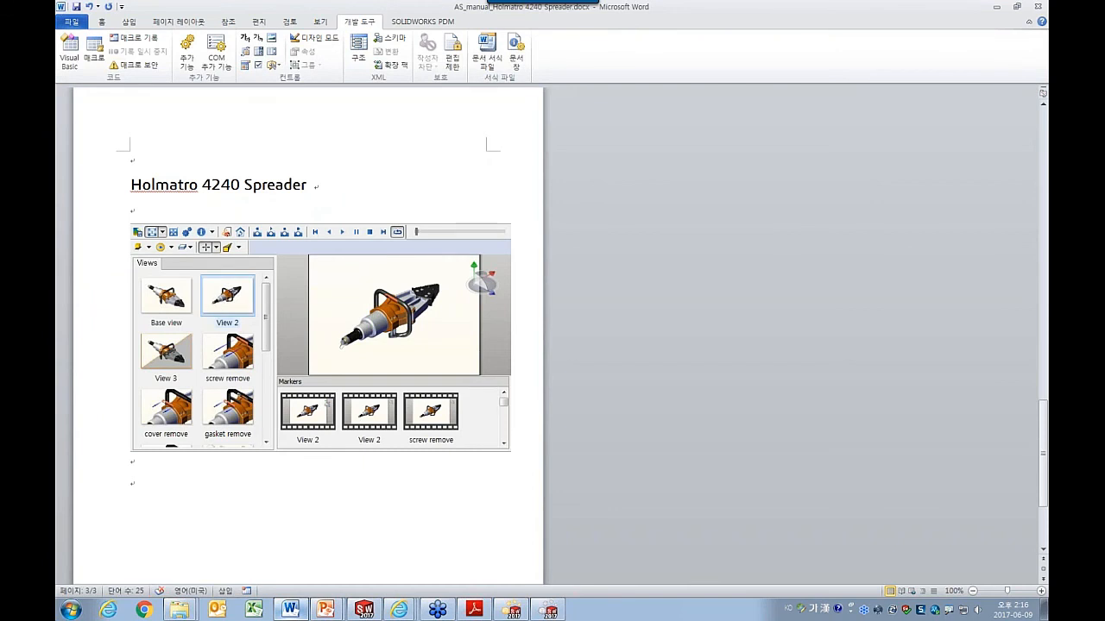
# Play View 2, screw remove, cover remove and gasket remove in the embedded player and save the manual.
pyautogui.click(228, 296)
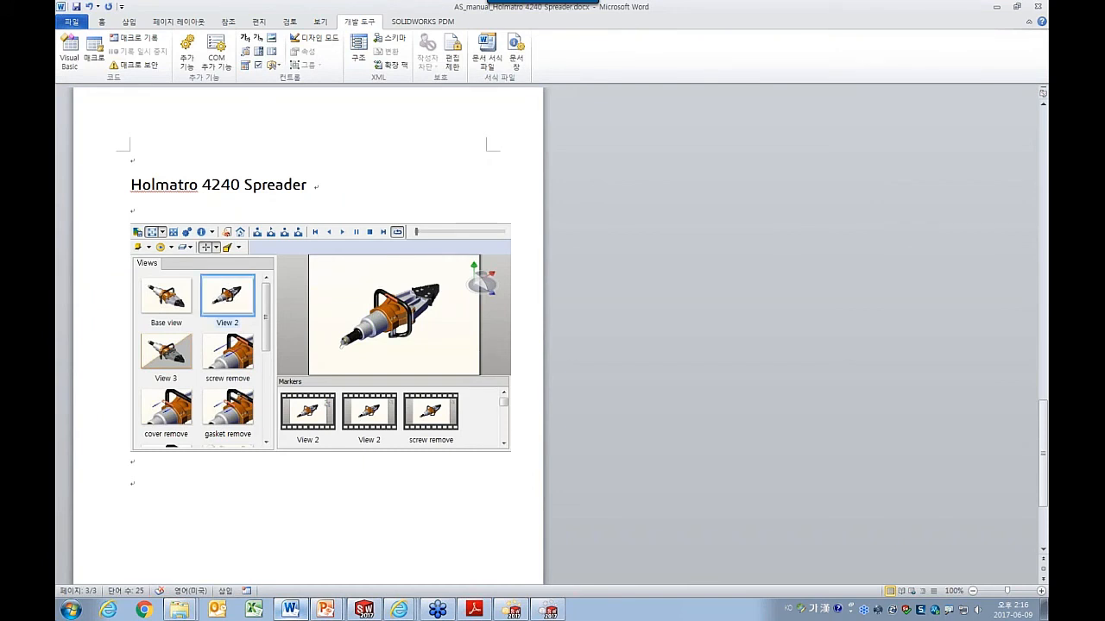
pyautogui.click(244, 357)
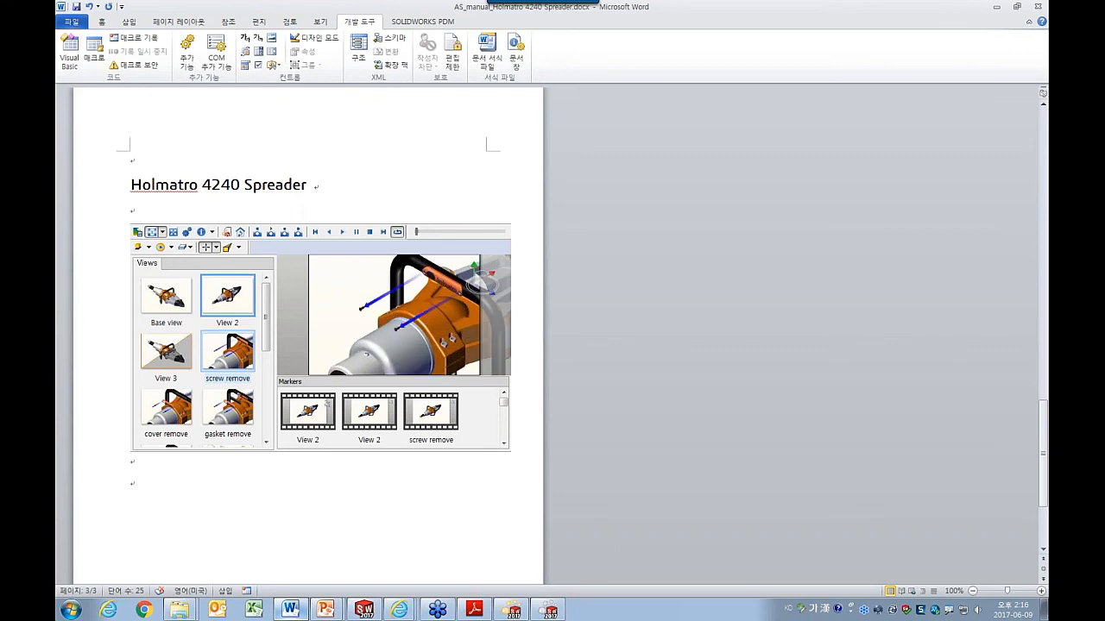
pyautogui.click(185, 412)
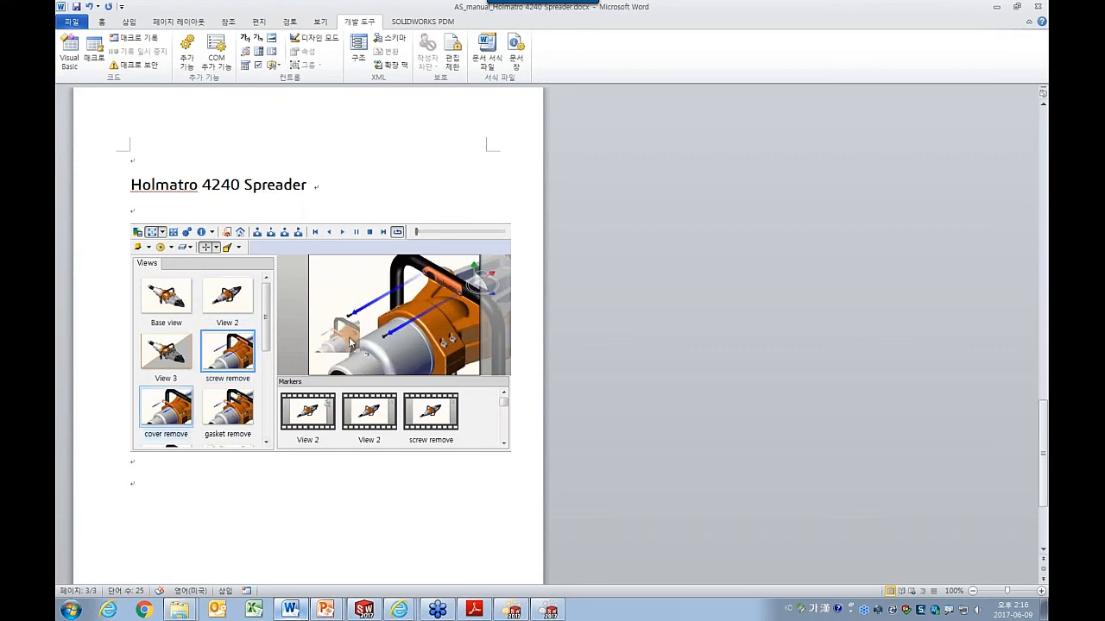
pyautogui.click(228, 408)
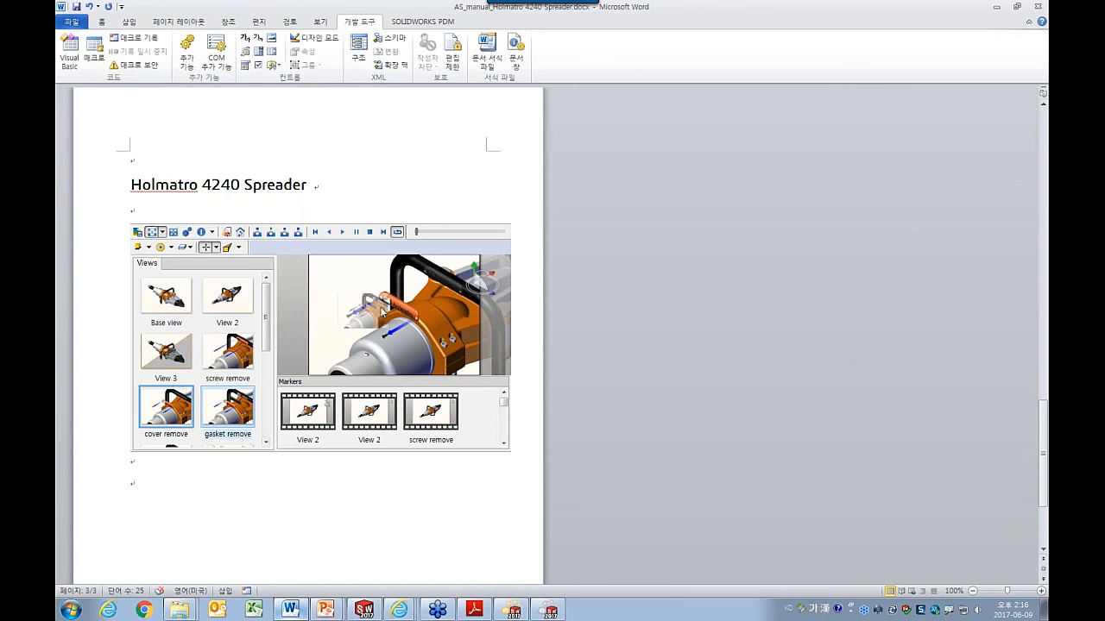
pyautogui.click(76, 7)
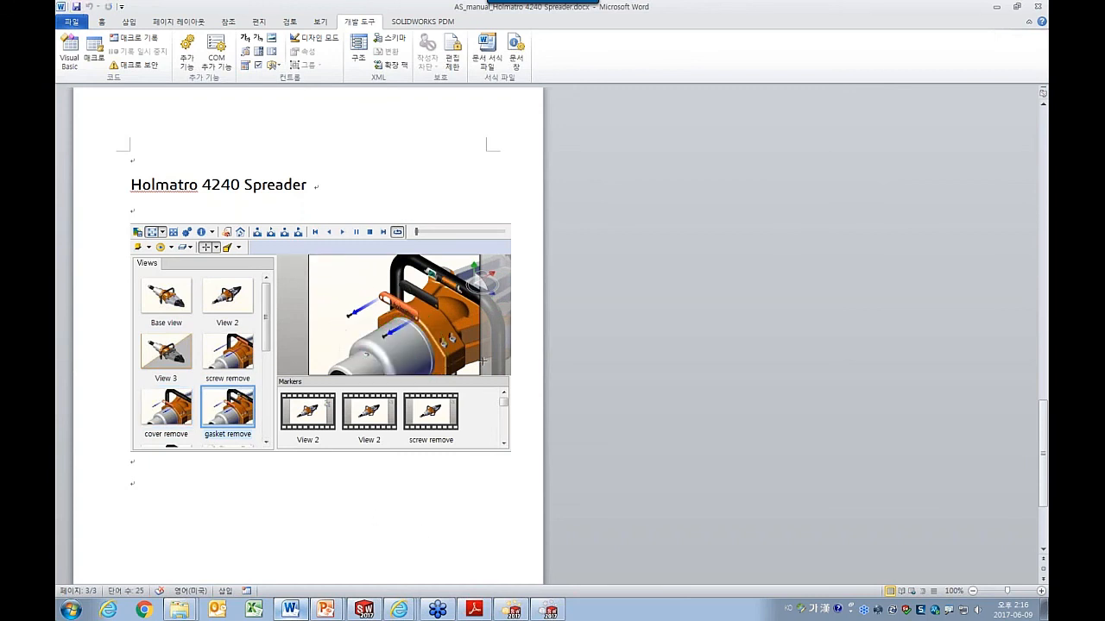
# Switch to SOLIDWORKS and open the assembly 4240 Spreader.SLDASM from the SOLIDWORKS Composer folder.
pyautogui.click(363, 610)
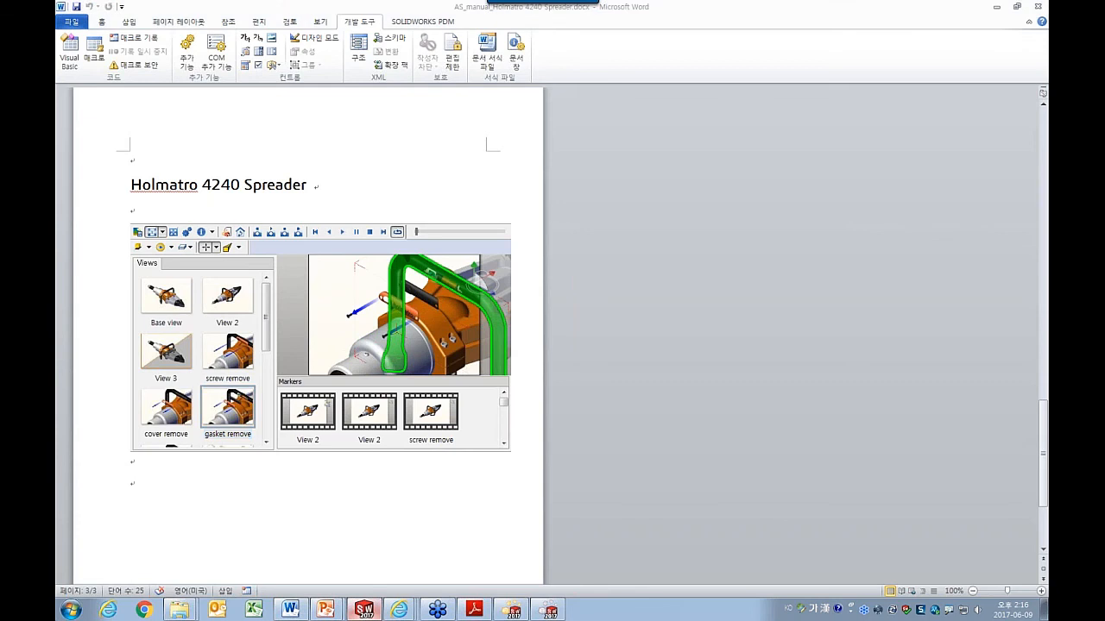
pyautogui.click(168, 9)
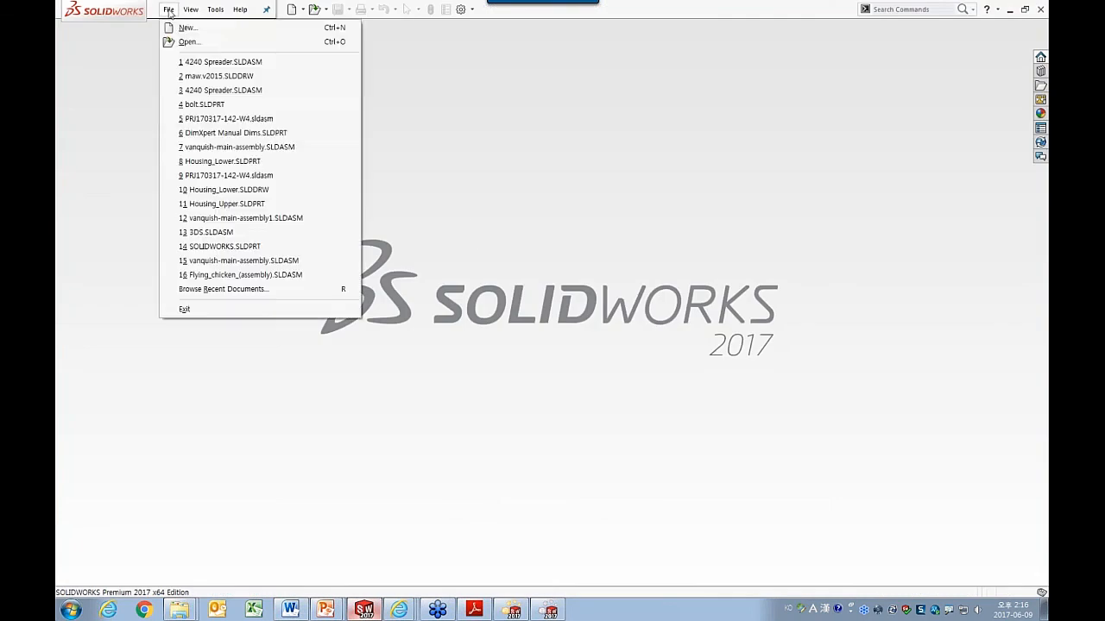
pyautogui.click(183, 42)
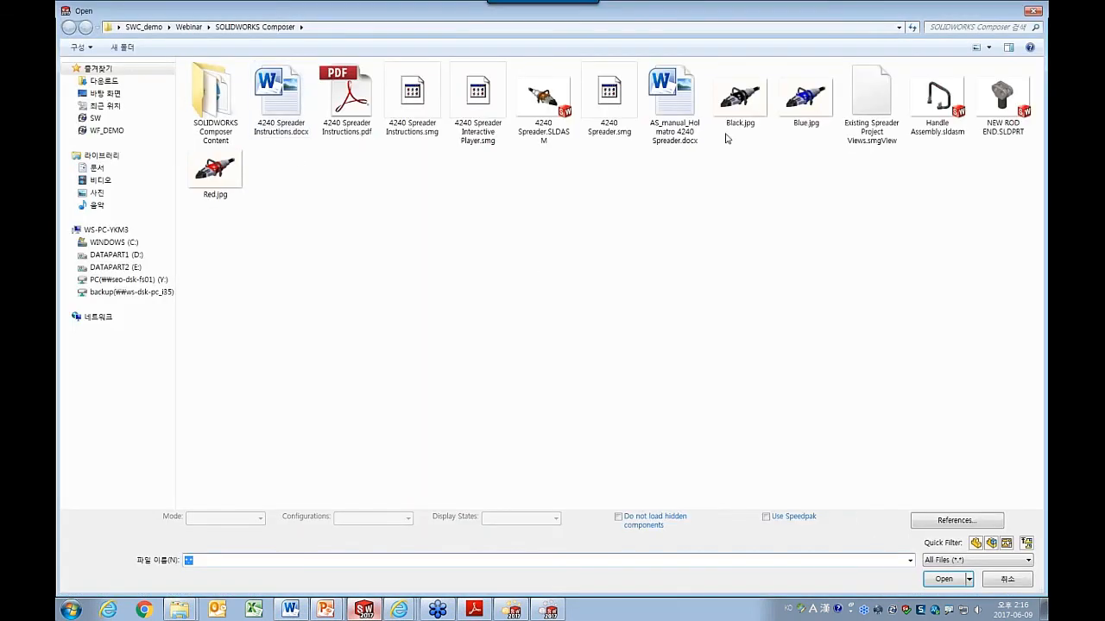
pyautogui.doubleClick(544, 95)
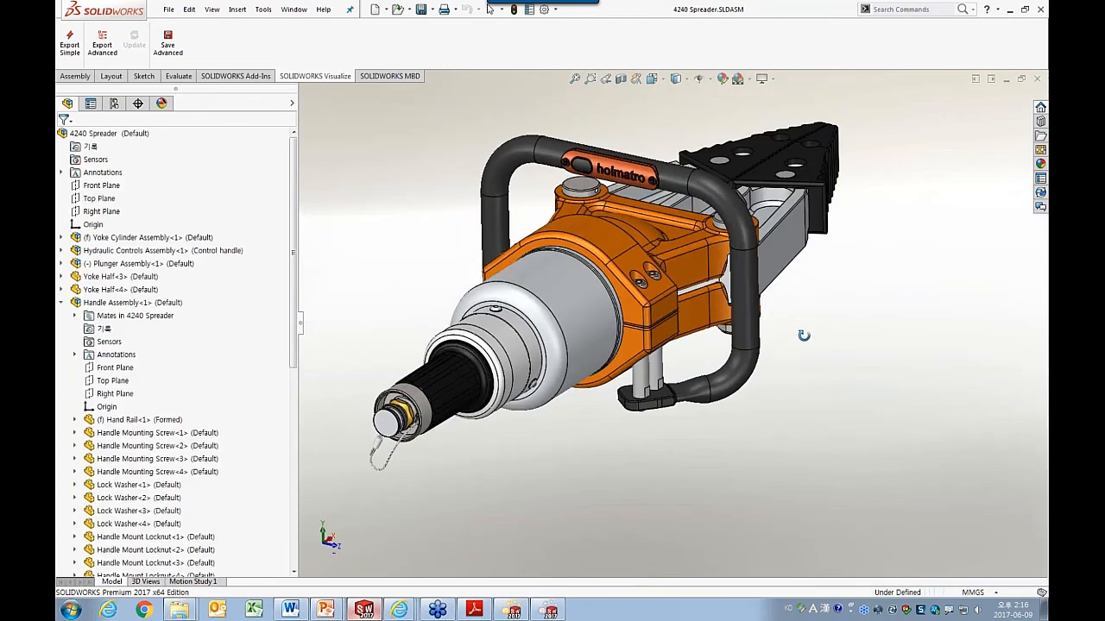
# Change the hand rail's configuration to Welded and save the spreader assembly together with its modified Handle Assembly.
pyautogui.click(744, 293)
pyautogui.click(802, 178)
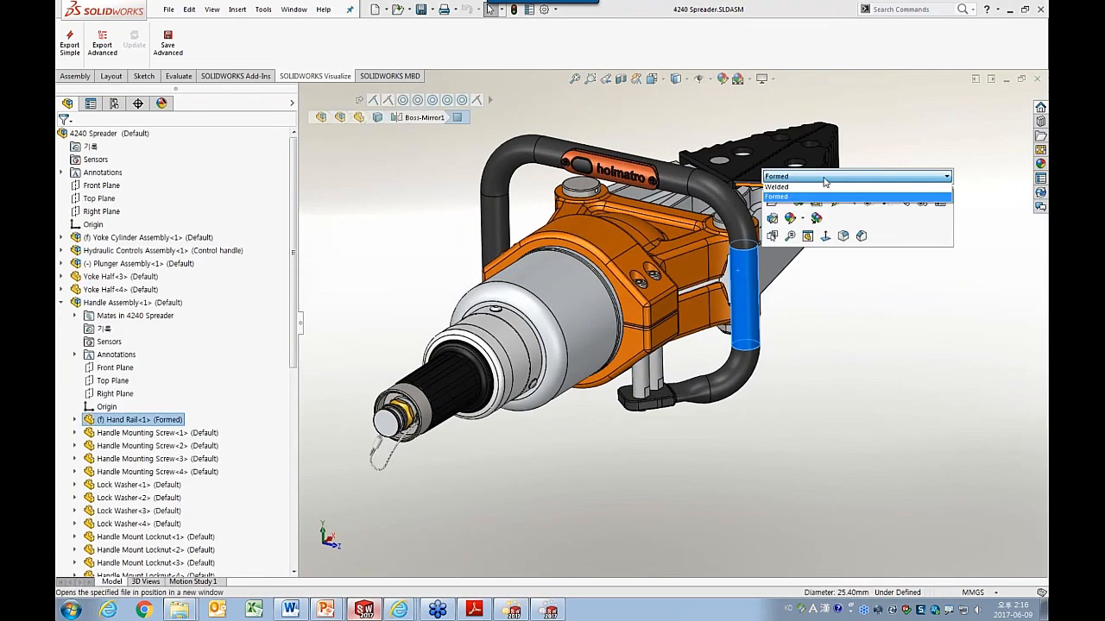
pyautogui.click(804, 190)
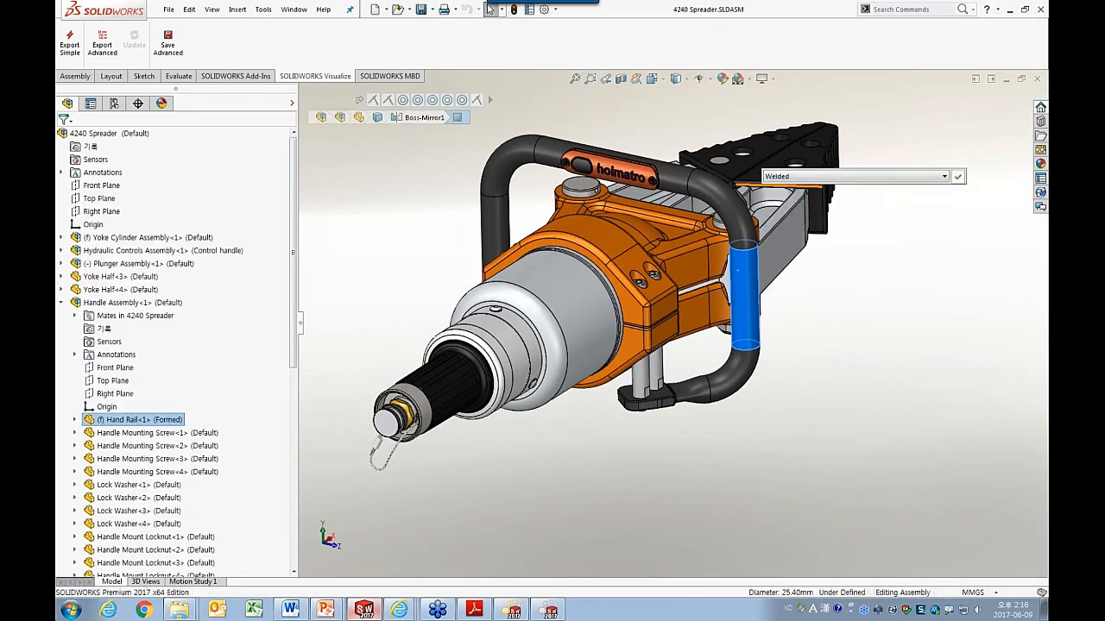
pyautogui.click(957, 176)
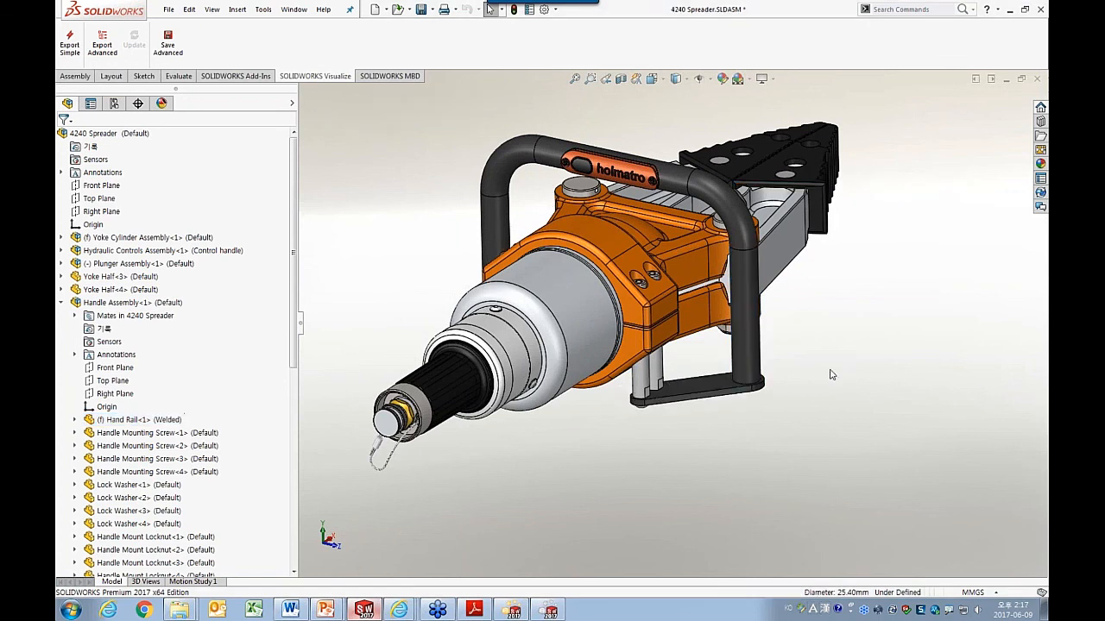
pyautogui.click(421, 10)
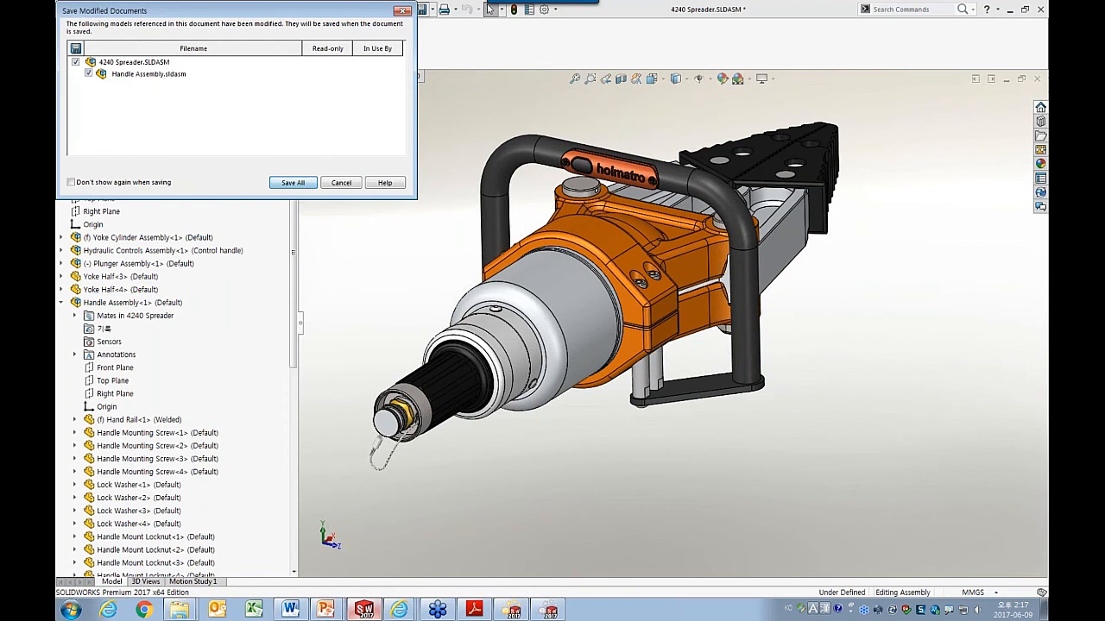
pyautogui.click(293, 183)
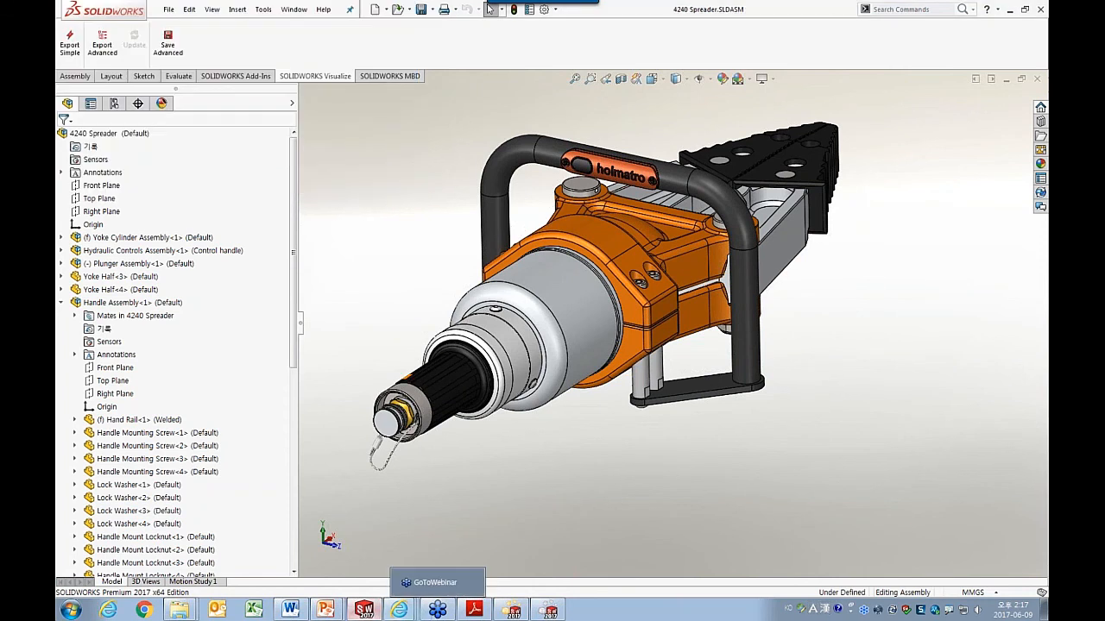
# Switch to SOLIDWORKS Composer and update the open document from 4240 Spreader.SLDASM in SWC_demo\Webinar\SOLIDWORKS Composer on the desktop.
pyautogui.click(517, 613)
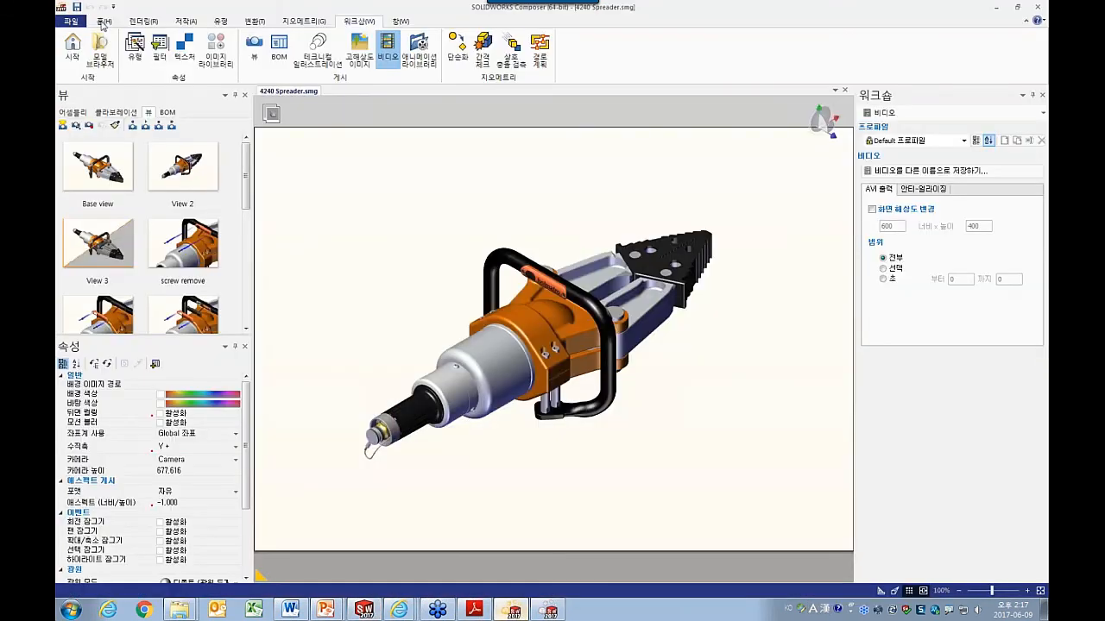
pyautogui.click(74, 22)
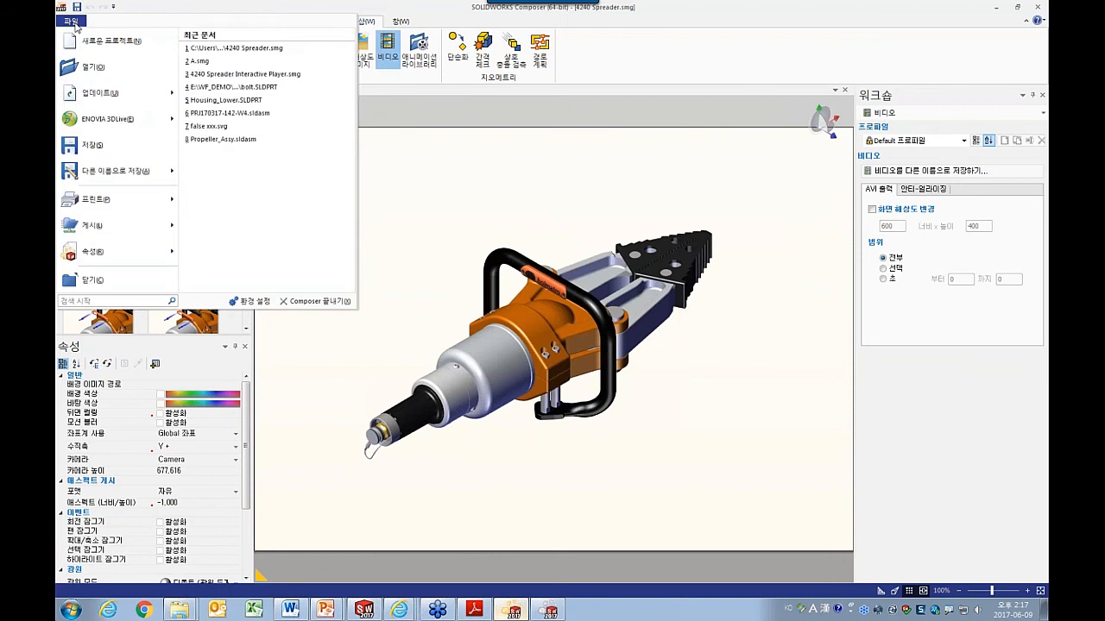
pyautogui.moveTo(138, 102)
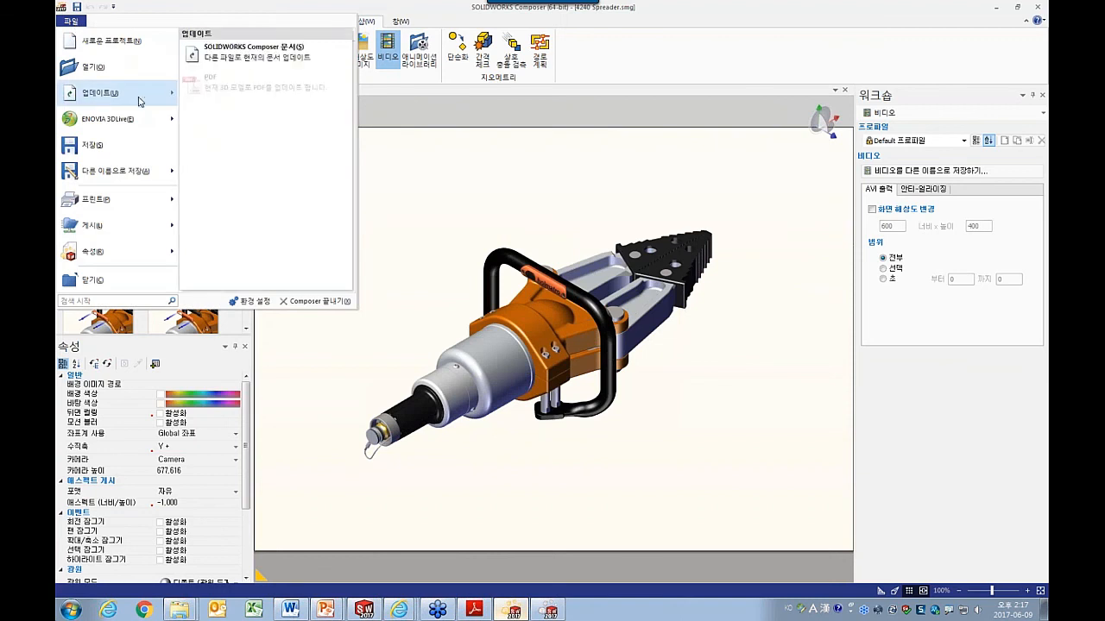
pyautogui.click(248, 53)
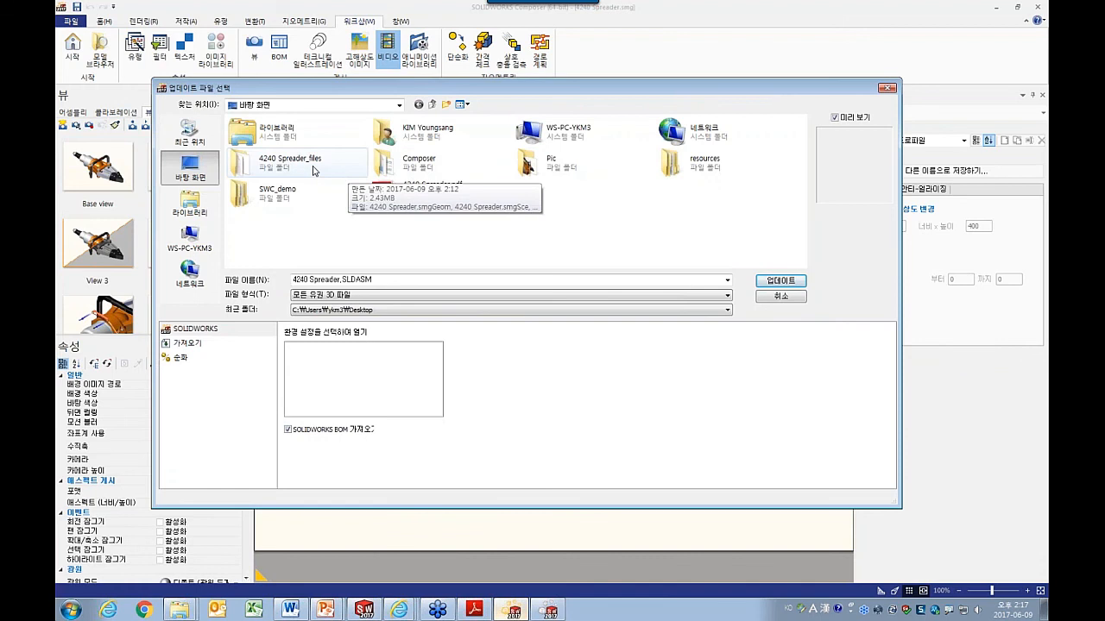
pyautogui.doubleClick(306, 195)
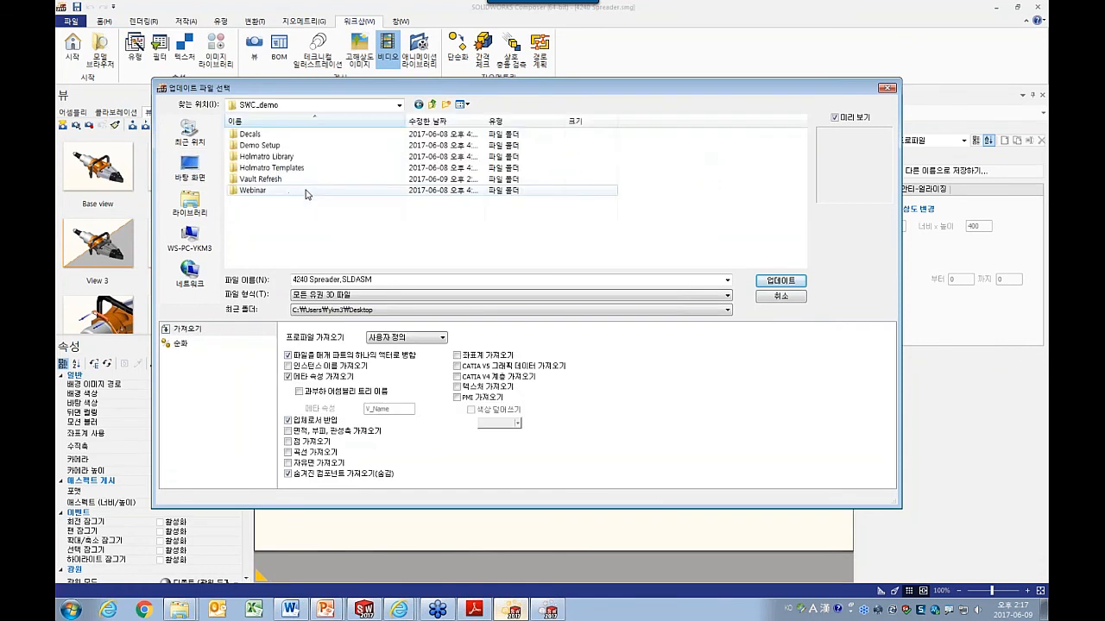
pyautogui.doubleClick(259, 191)
pyautogui.doubleClick(276, 170)
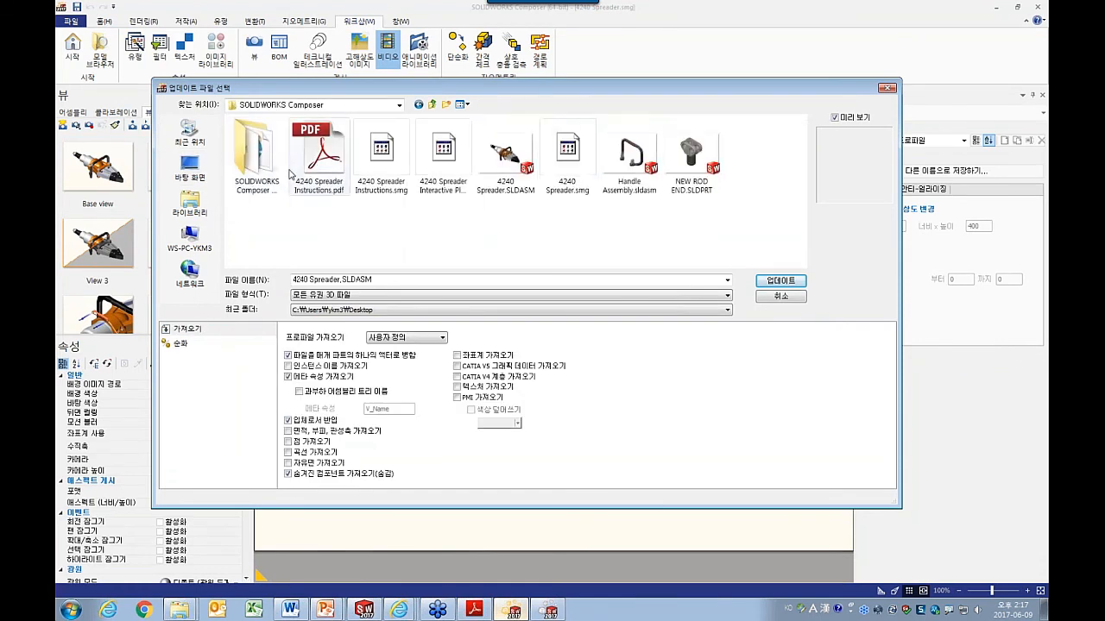
pyautogui.click(505, 155)
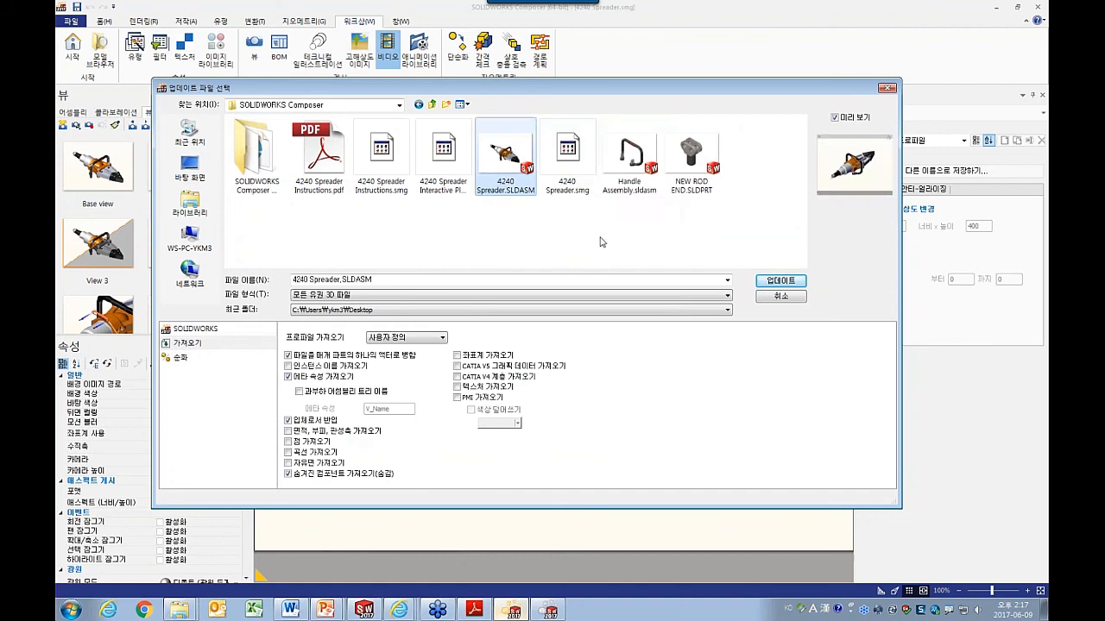
pyautogui.click(780, 281)
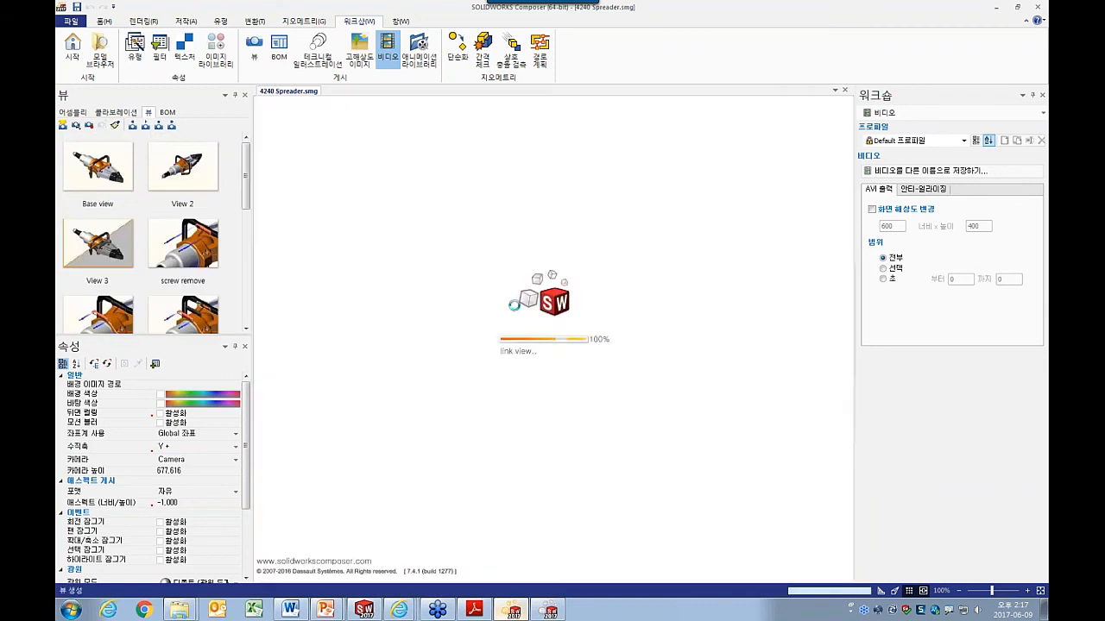
# Display Base view without saving the changes to a new view, and check the spreader pictures in the Word manual.
pyautogui.click(103, 173)
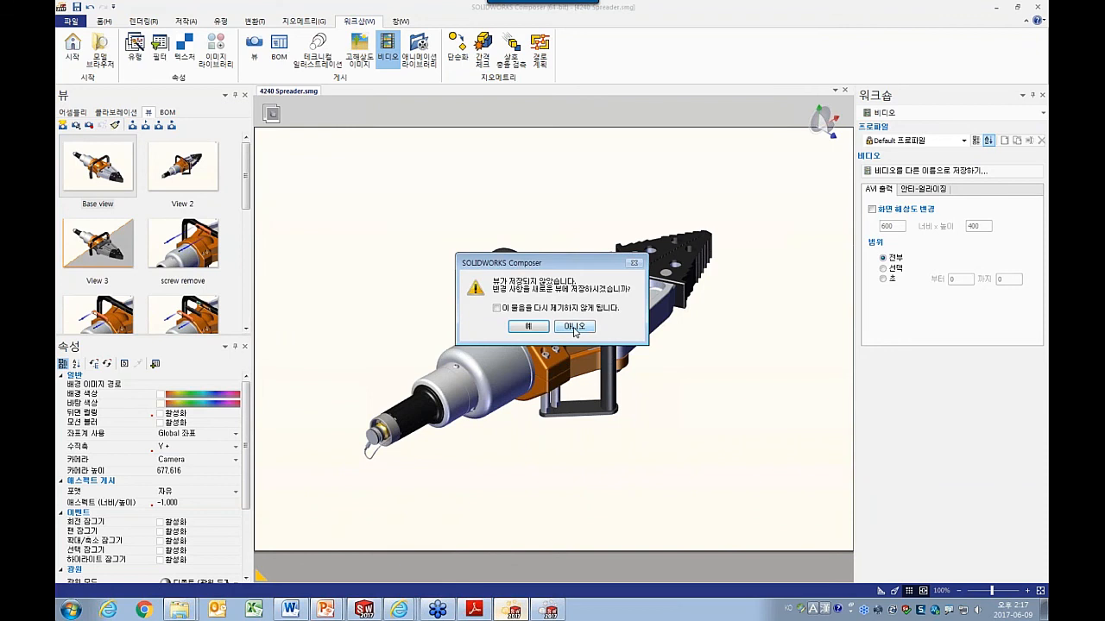
pyautogui.click(575, 326)
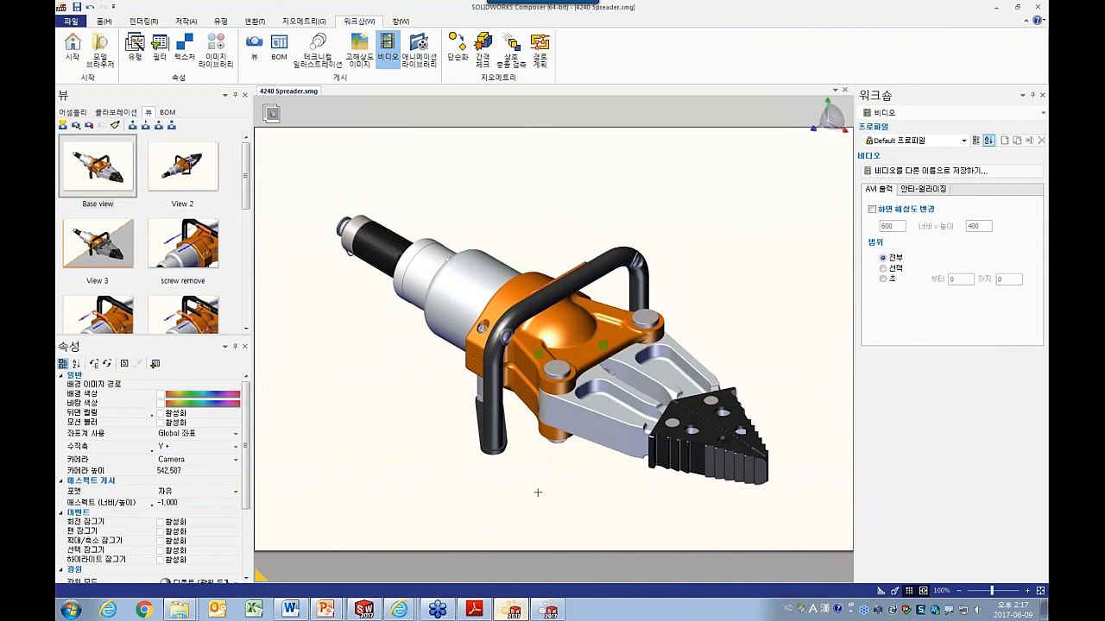
pyautogui.click(293, 611)
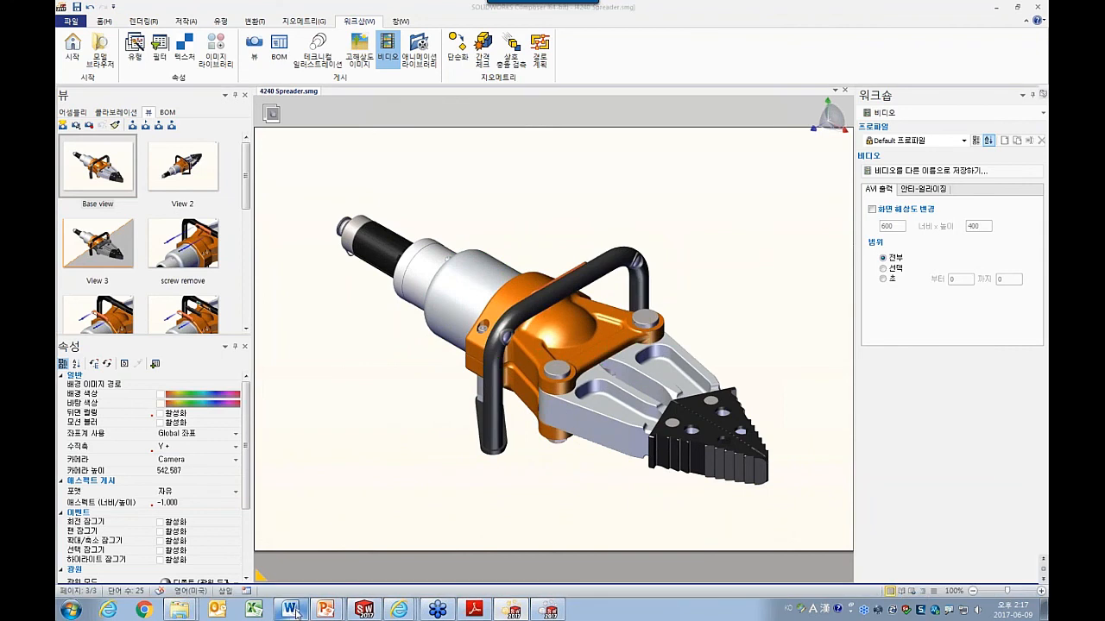
pyautogui.scroll(6, 553, 336)
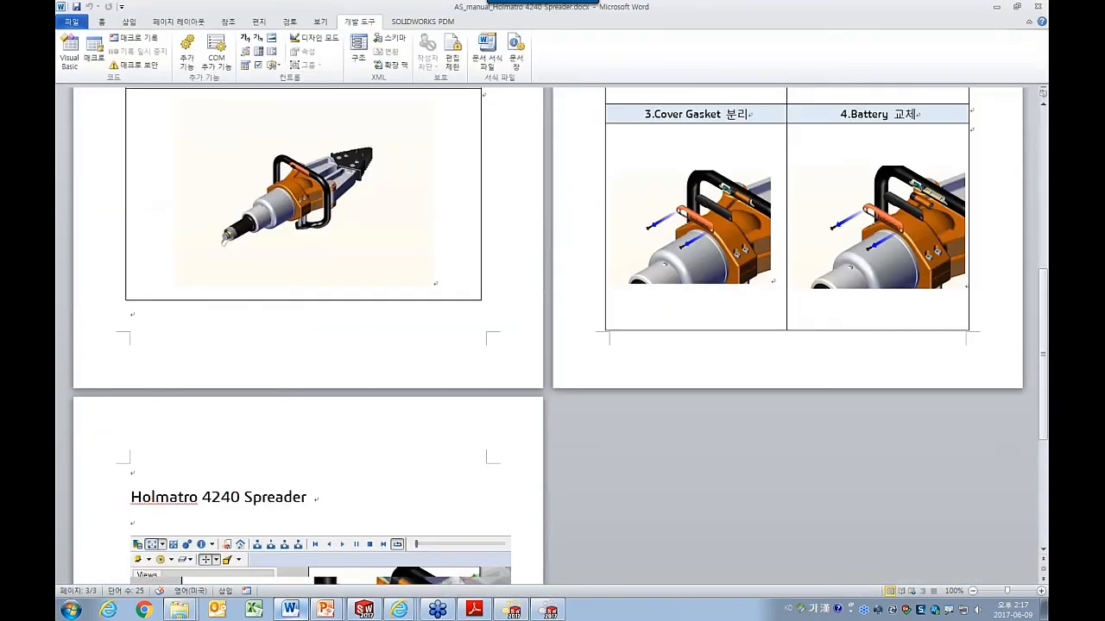
pyautogui.scroll(7, 552, 337)
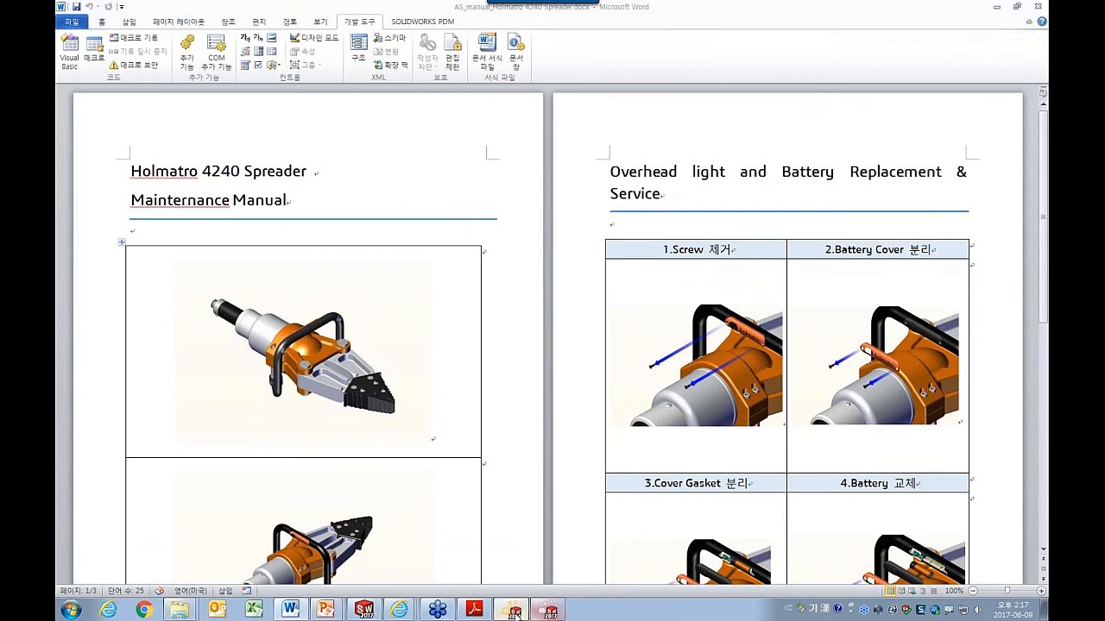
# Switch back to SOLIDWORKS Composer and save high-resolution images of all views as 4240 Spreader.jpg in the desktop's Pic folder.
pyautogui.click(513, 611)
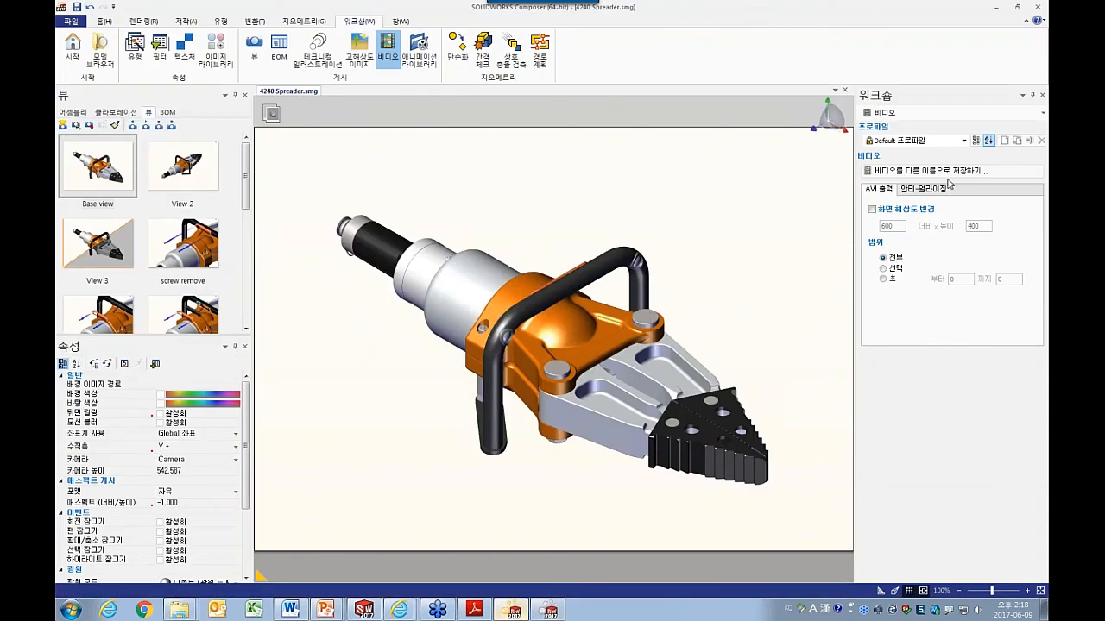
pyautogui.click(359, 50)
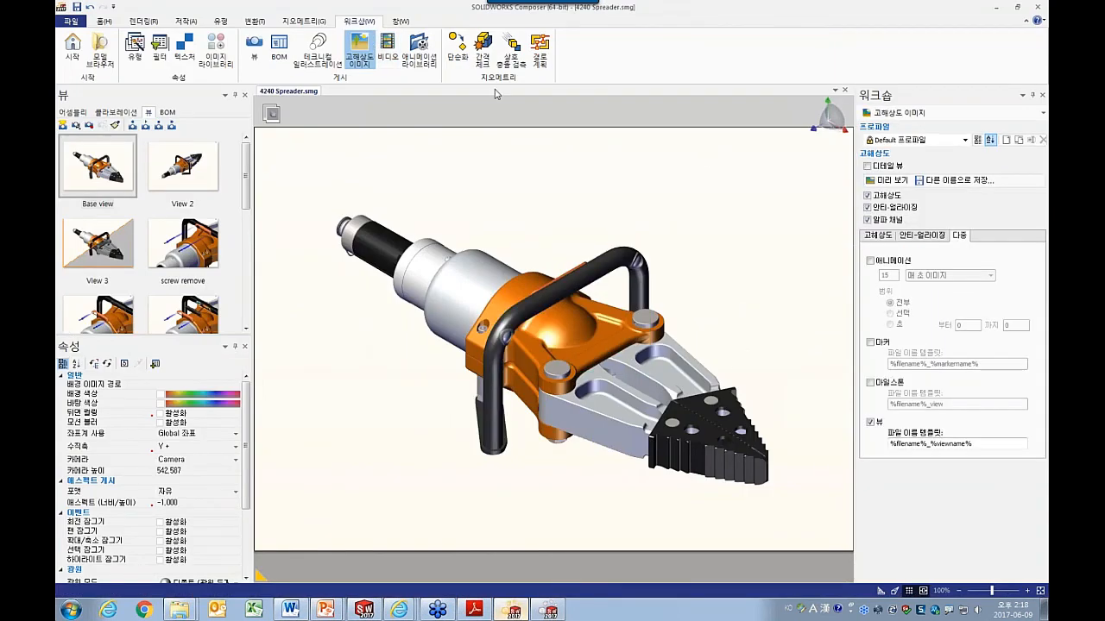
pyautogui.click(958, 181)
pyautogui.click(192, 173)
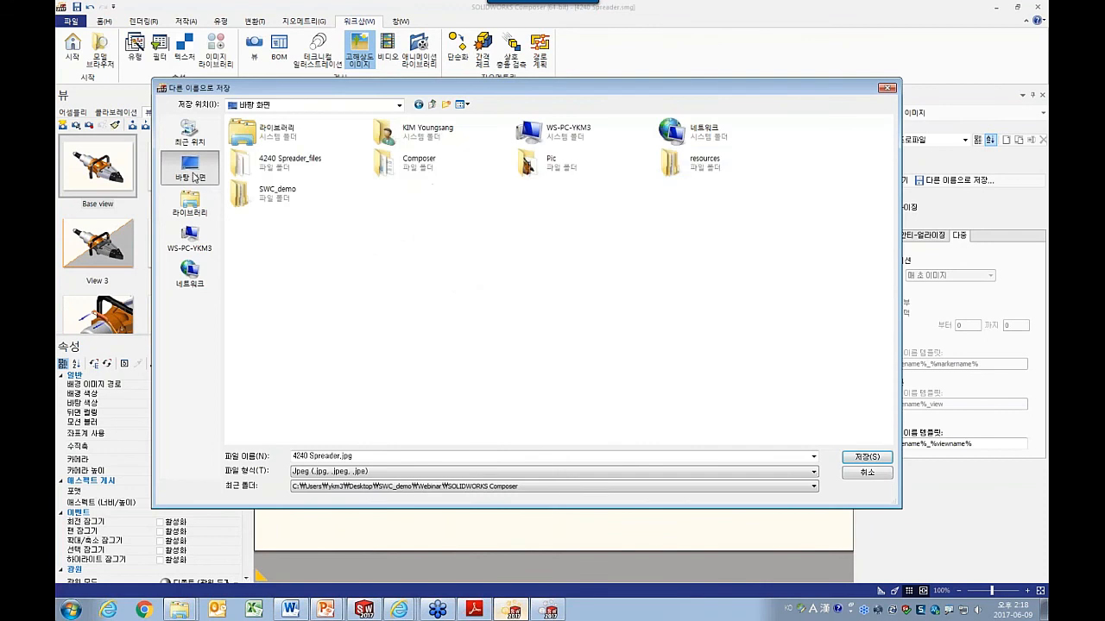
pyautogui.doubleClick(528, 161)
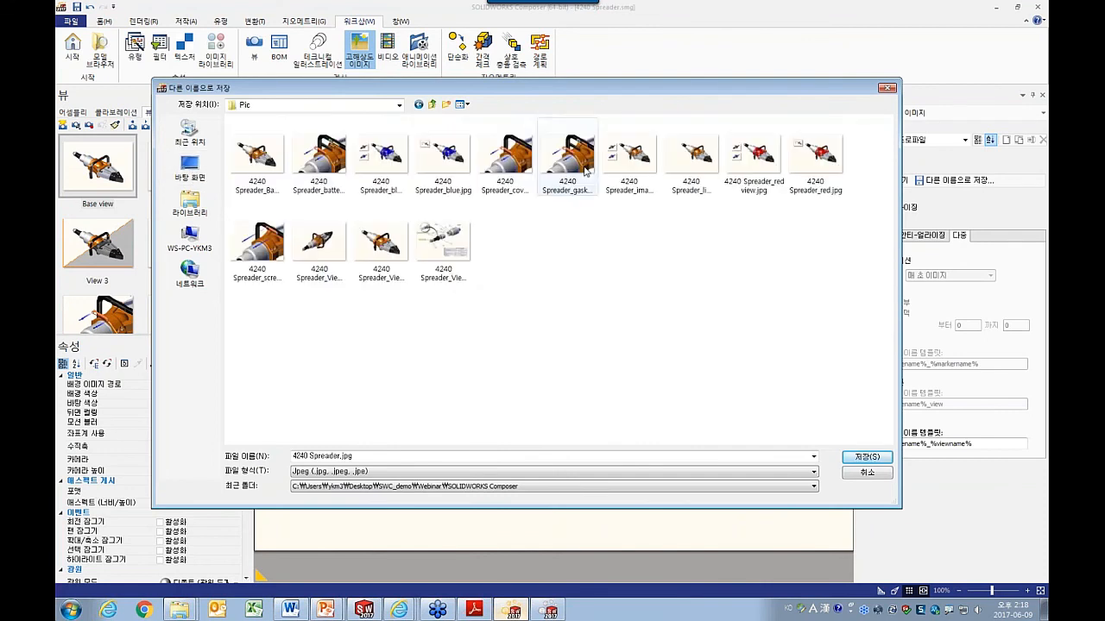
pyautogui.click(866, 458)
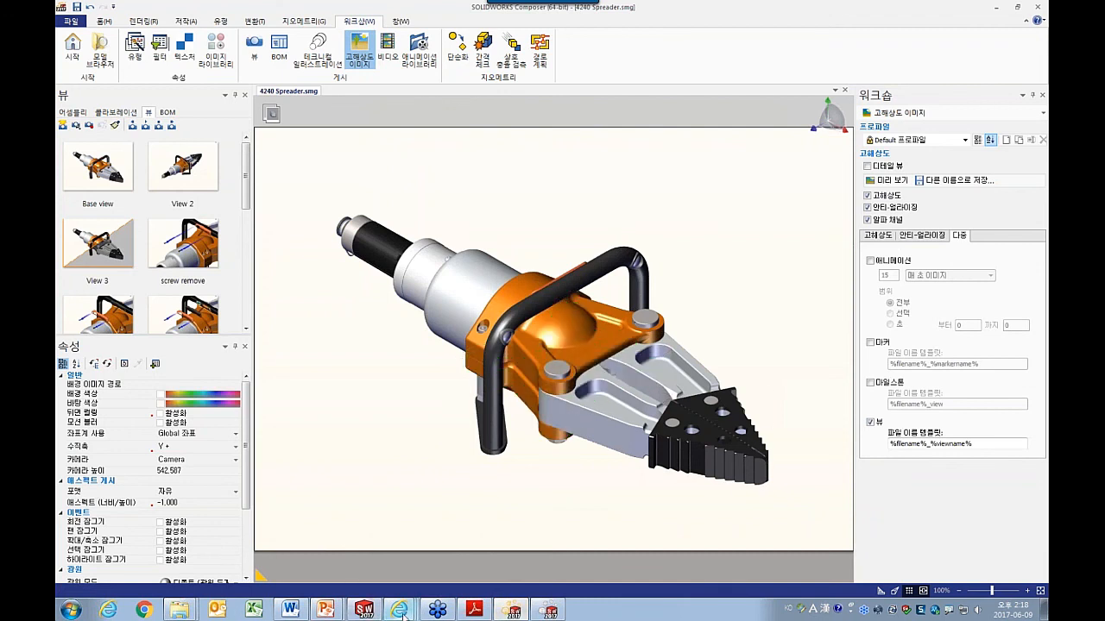
# Close the Word manual and reopen AS_manual_Holmatro 4240 Spreader.docx from the desktop folder SWC_demo\Webinar\SOLIDWORKS Composer.
pyautogui.click(291, 610)
pyautogui.click(1035, 7)
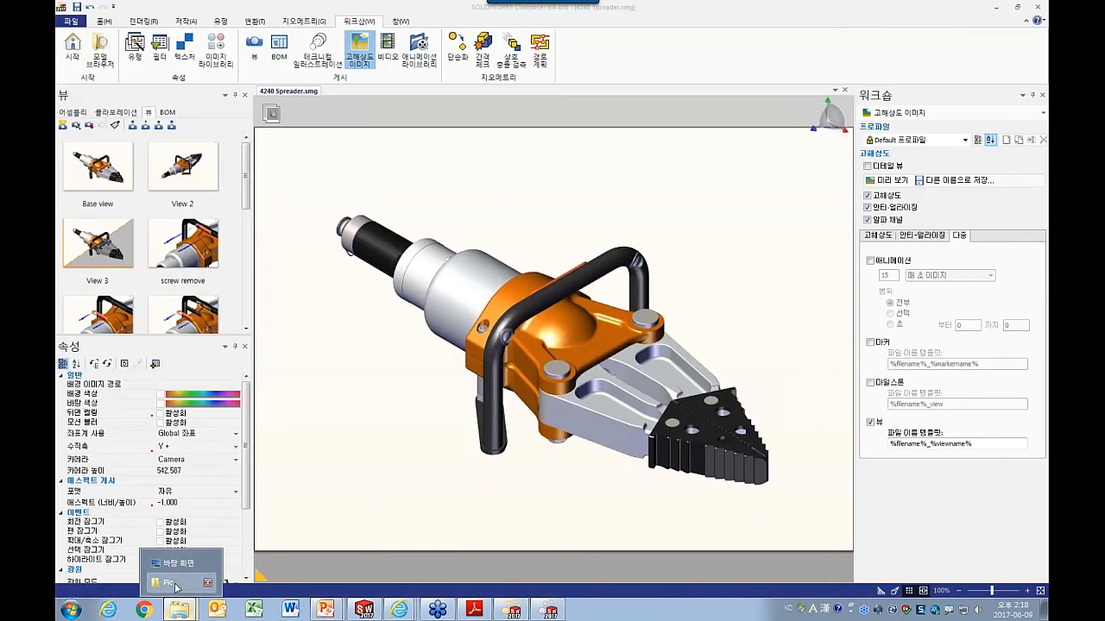
pyautogui.click(178, 610)
pyautogui.click(208, 136)
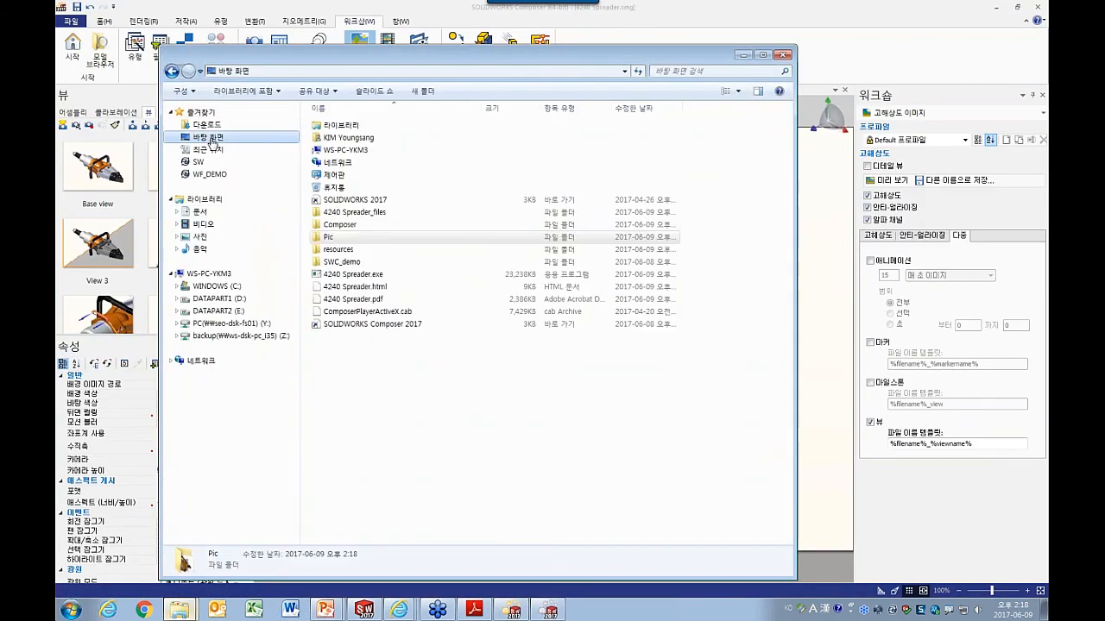
pyautogui.click(367, 229)
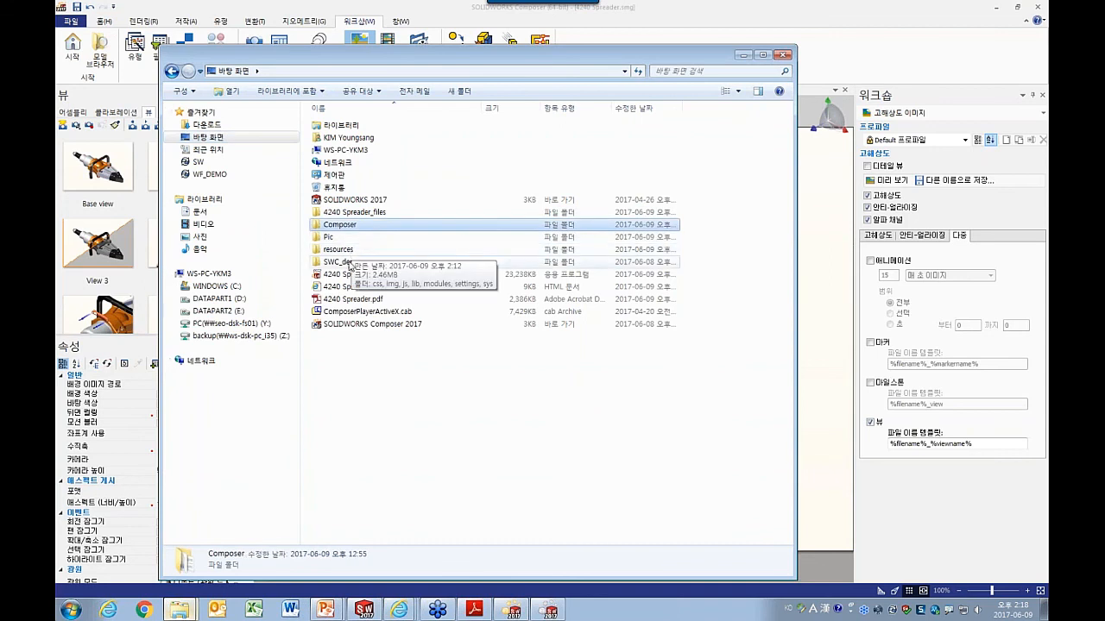
pyautogui.doubleClick(342, 262)
pyautogui.doubleClick(342, 188)
pyautogui.doubleClick(347, 161)
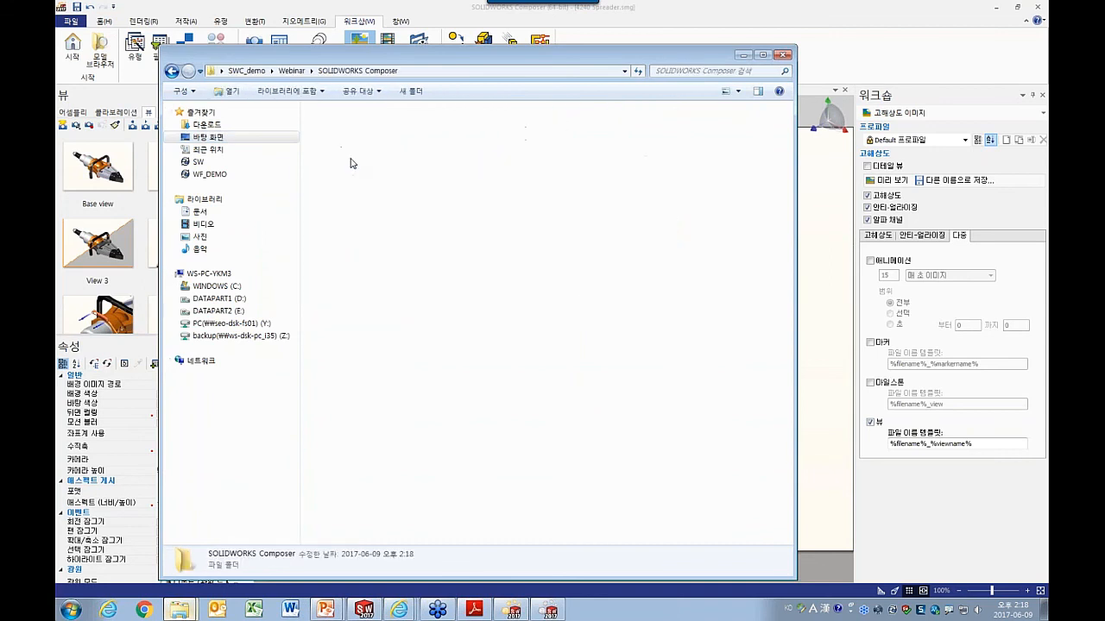
pyautogui.click(348, 251)
pyautogui.doubleClick(348, 250)
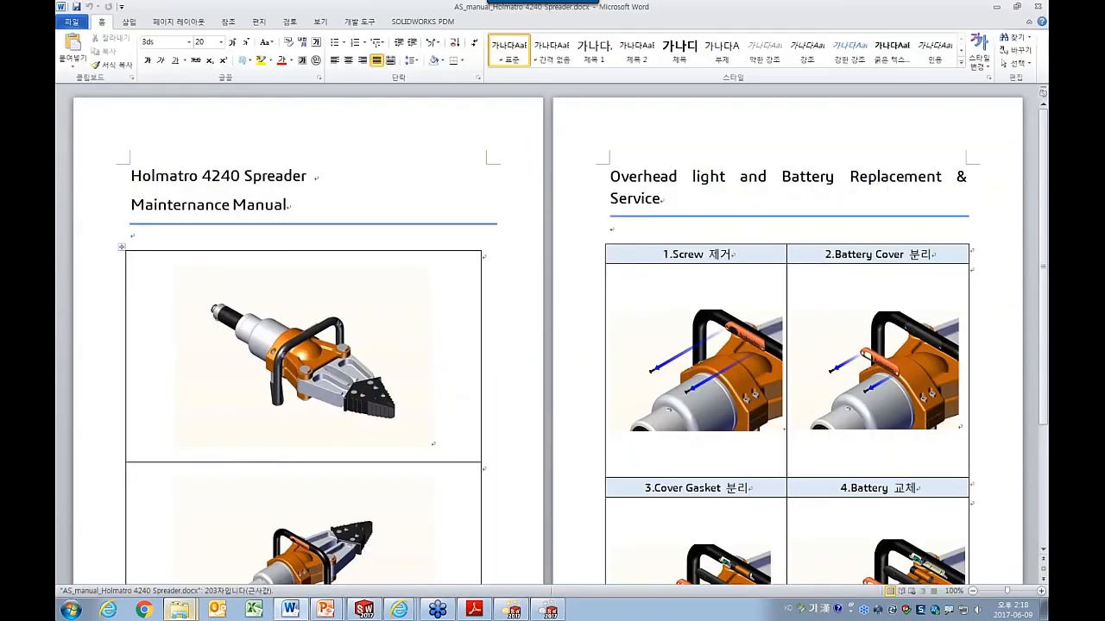
# Review the linked spreader pictures, the battery replacement images and the embedded player throughout the reopened manual.
pyautogui.scroll(-2, 343, 363)
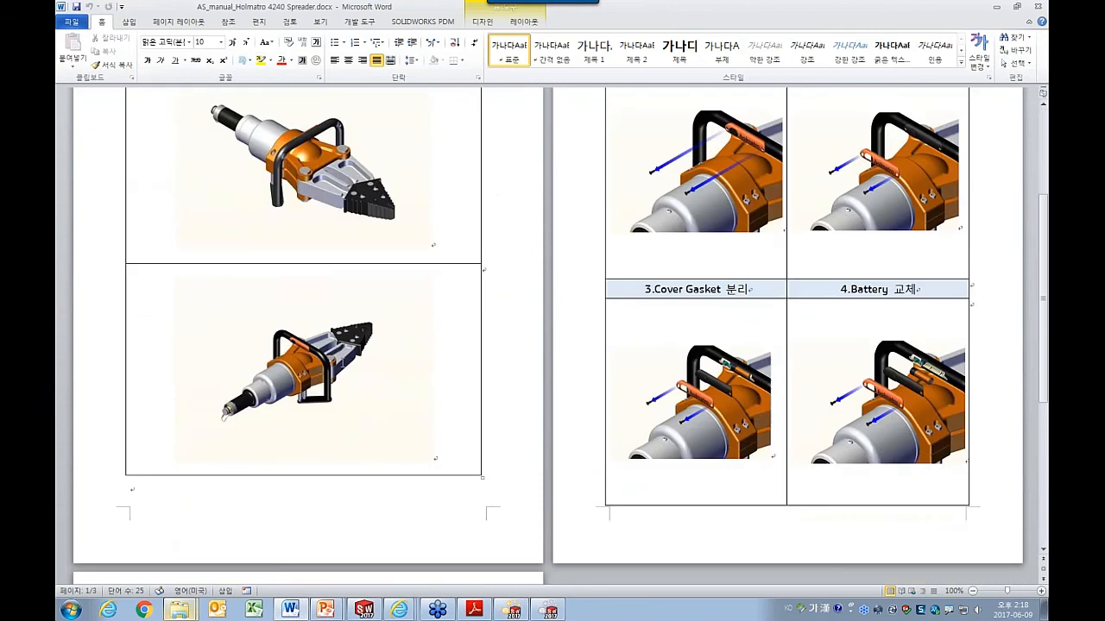
pyautogui.scroll(-6, 360, 375)
pyautogui.scroll(1, 347, 284)
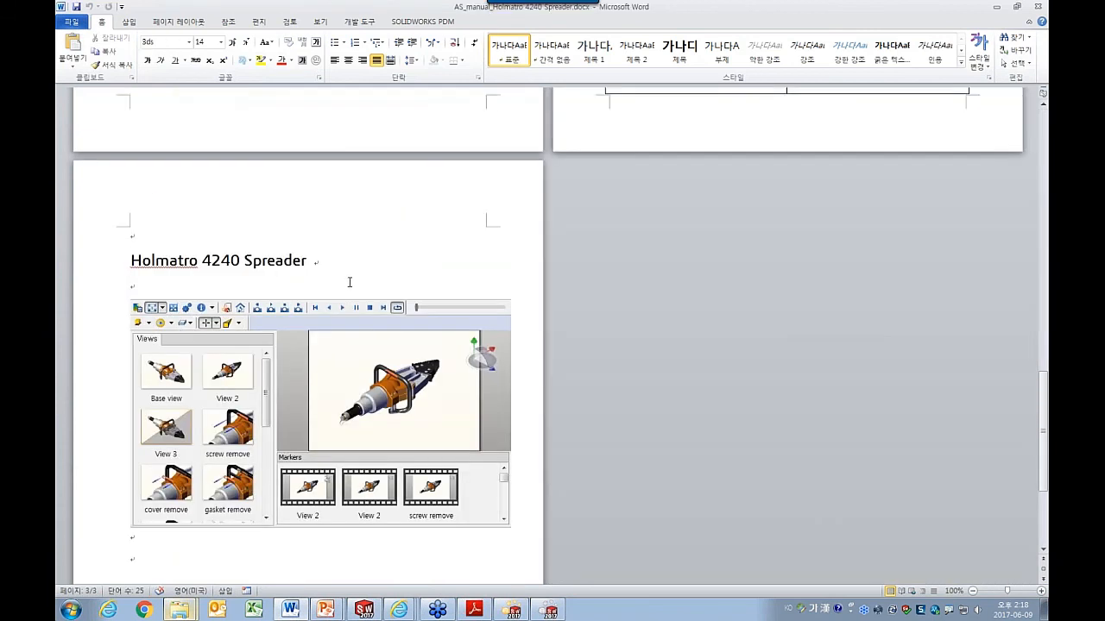
pyautogui.scroll(5, 443, 146)
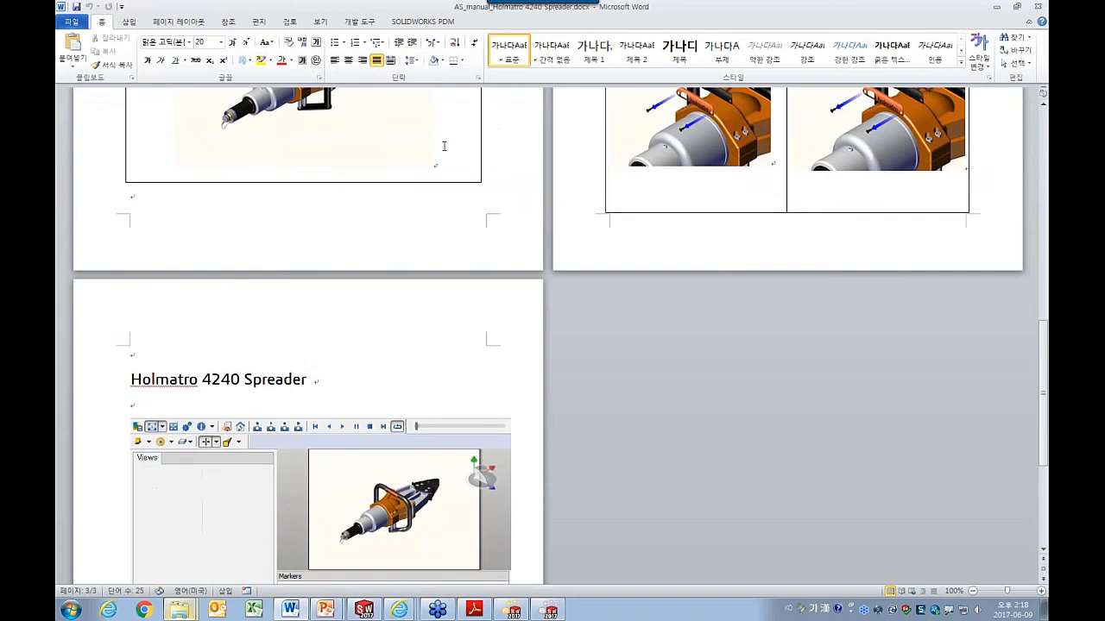
pyautogui.scroll(3, 343, 203)
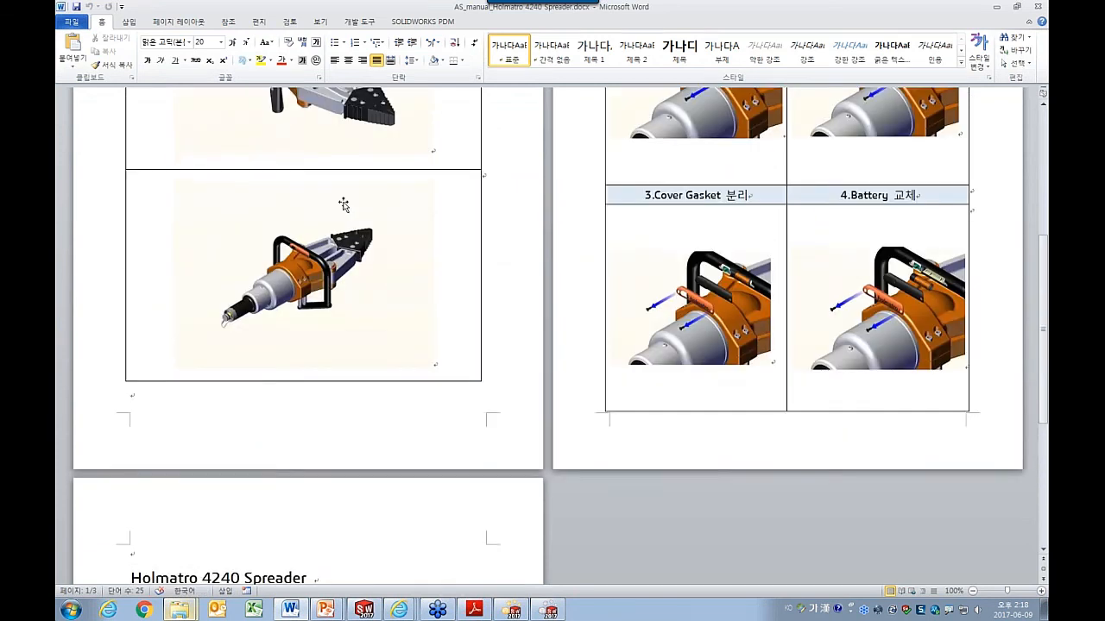
pyautogui.scroll(2, 342, 203)
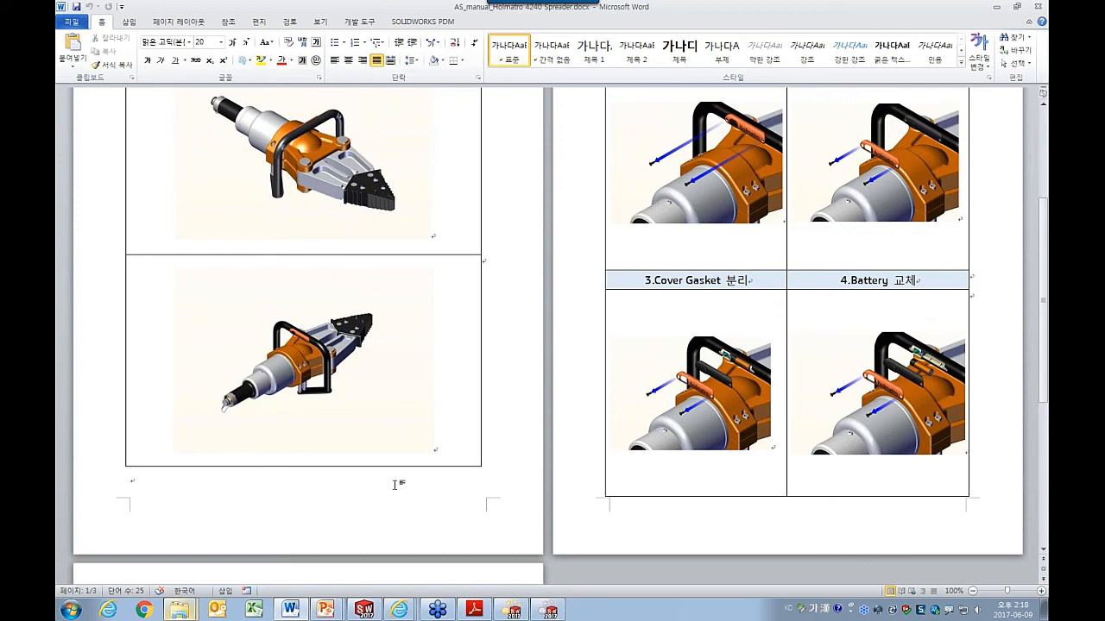
# Switch to the running PowerPoint slide show of SOLIDWORKS Composer webinar.pptx and advance to slide 24.
pyautogui.click(325, 611)
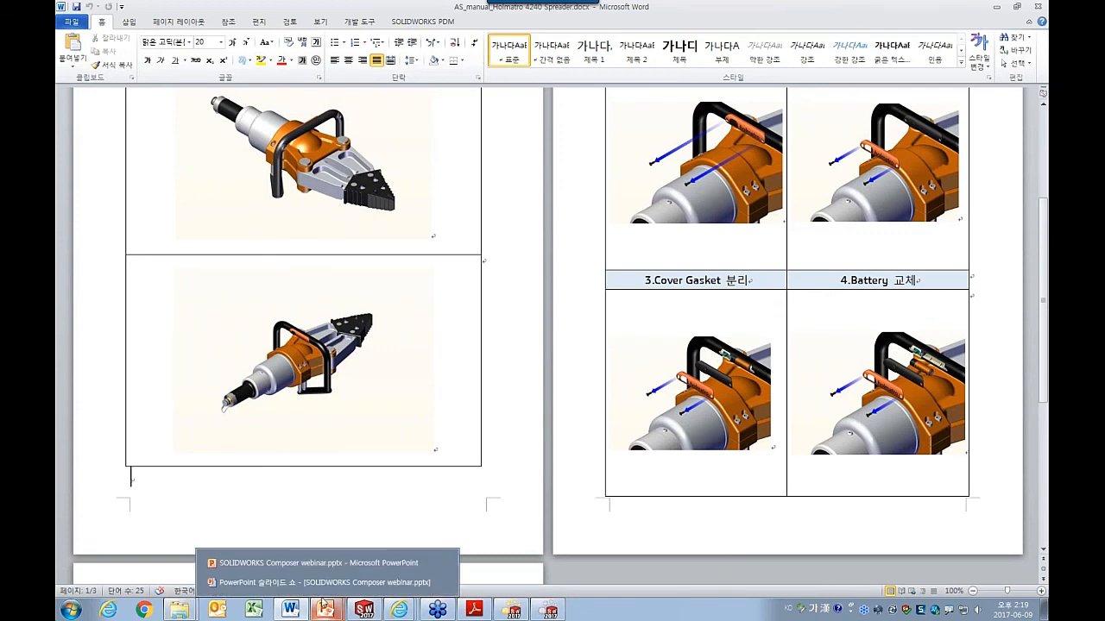
pyautogui.click(324, 583)
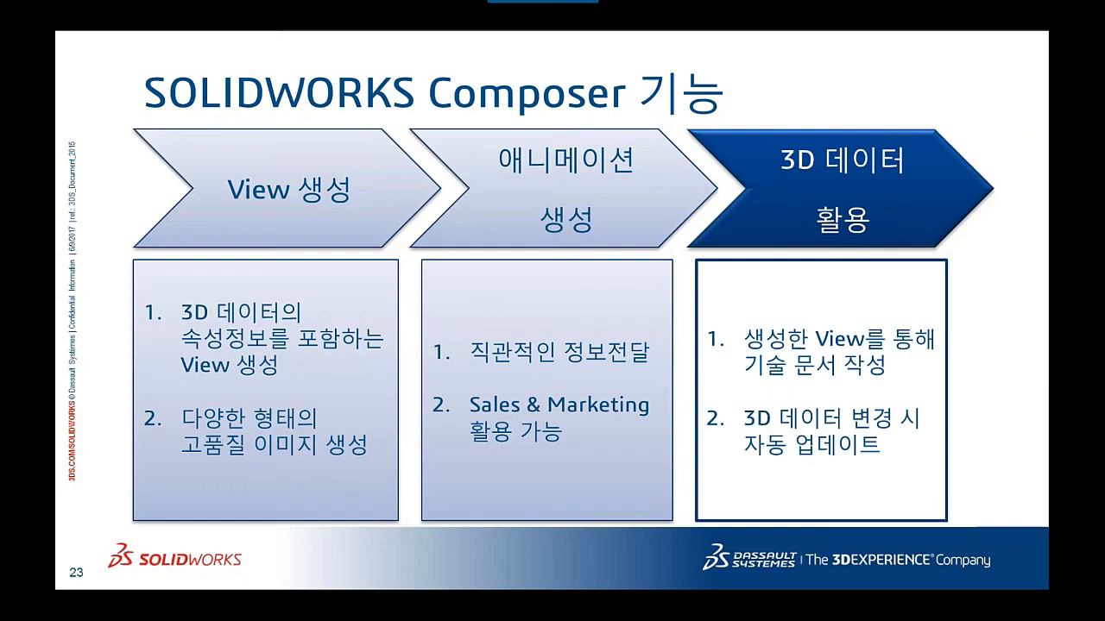
pyautogui.press('Right')
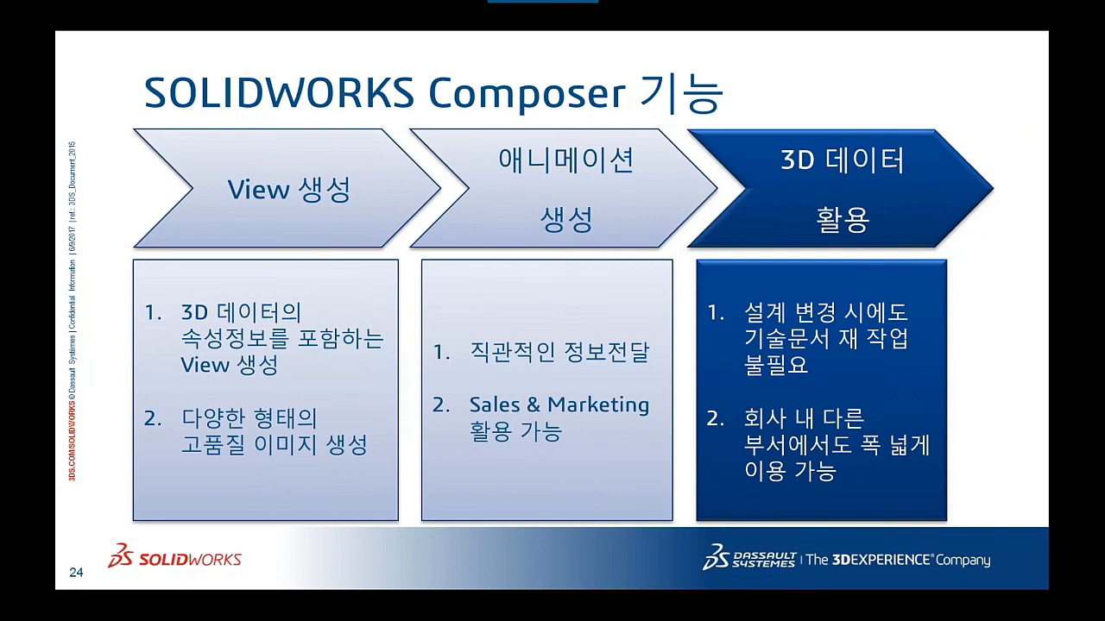